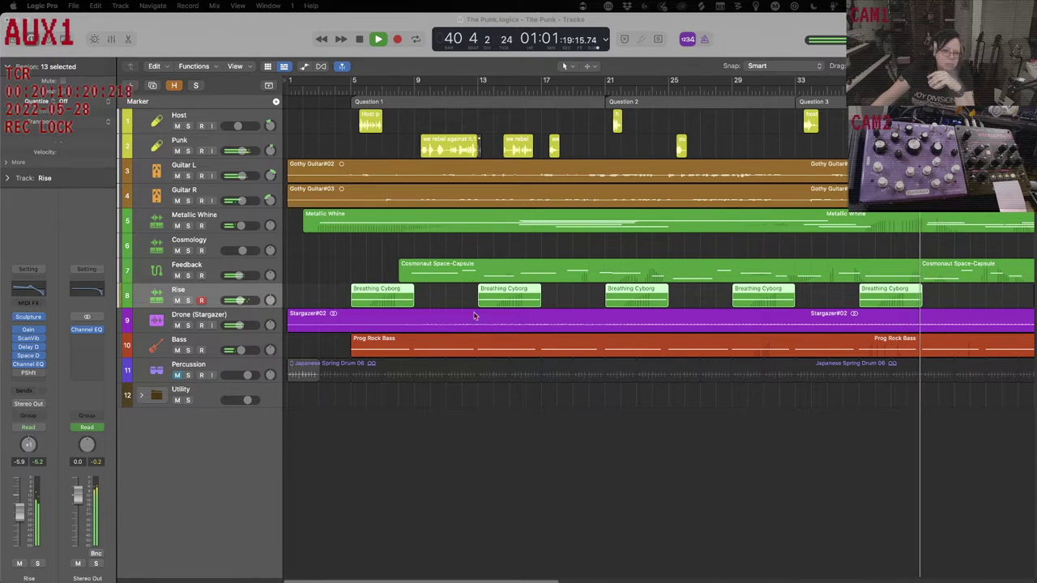
Review the channel settings of the Punk and Host vocal tracks during playback.
click(249, 138)
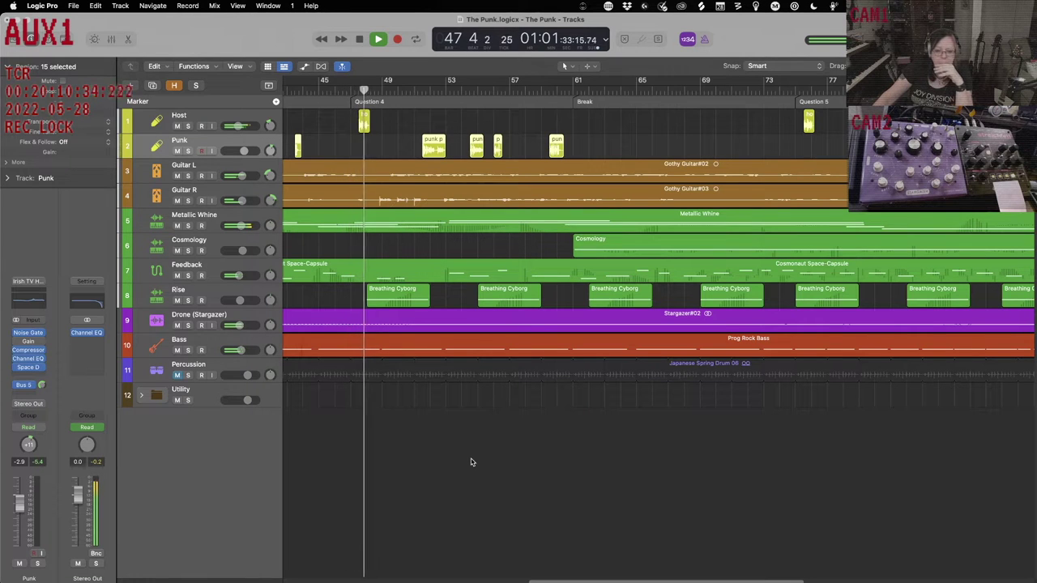
click(222, 115)
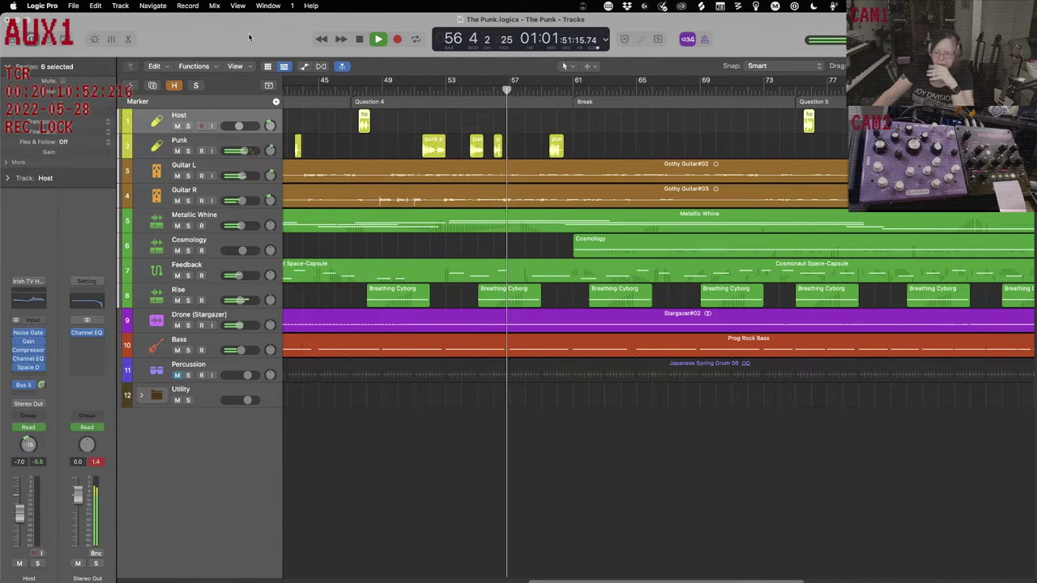
click(211, 138)
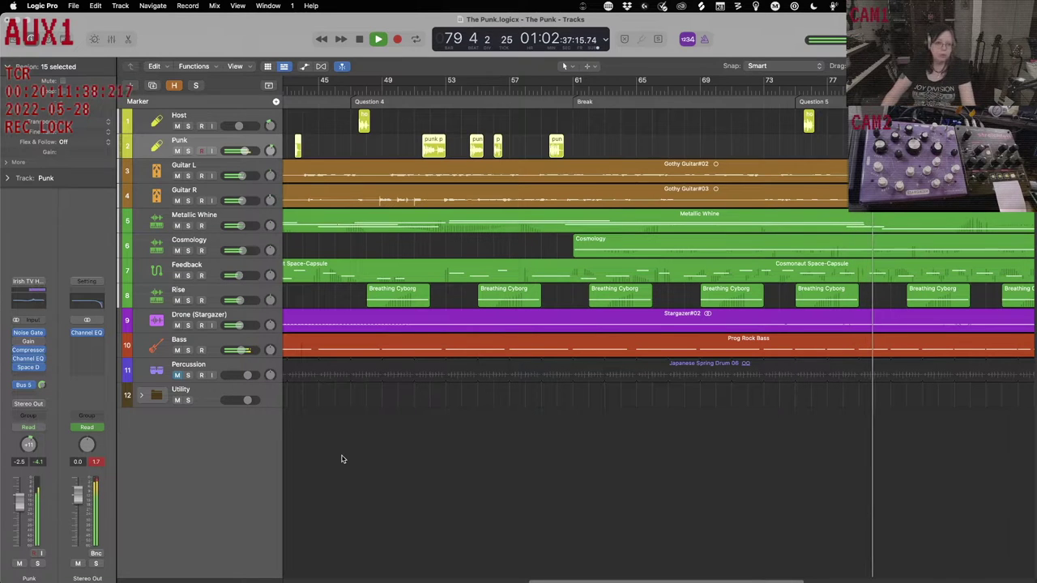
Go down through the guitar and synth tracks to Drone (Stargazer) and view its region's waveform in the audio editor.
key(Down)
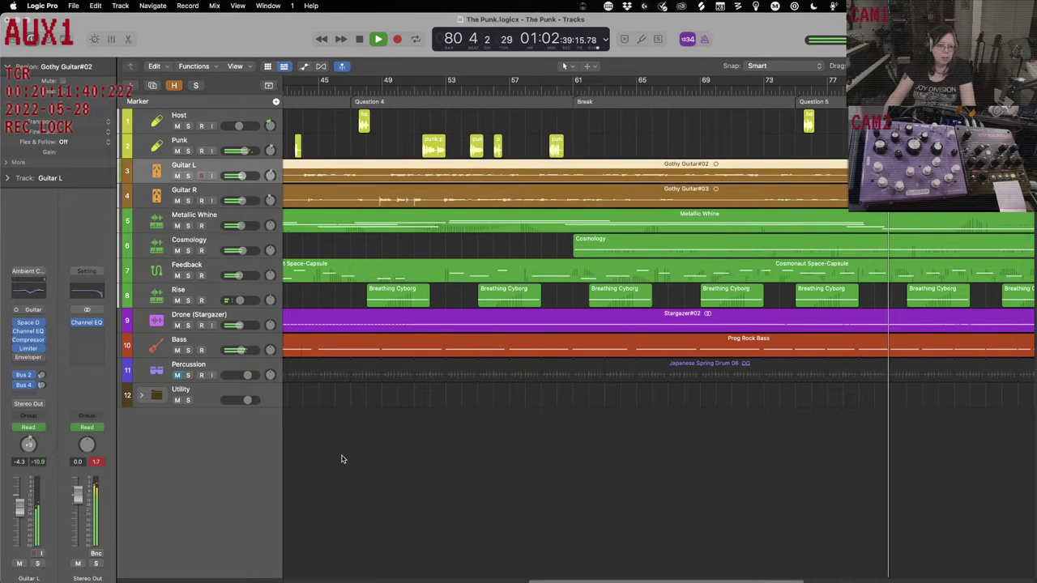
key(Down)
key(Down)
key(Down)
key(Down)
key(Down)
key(Down)
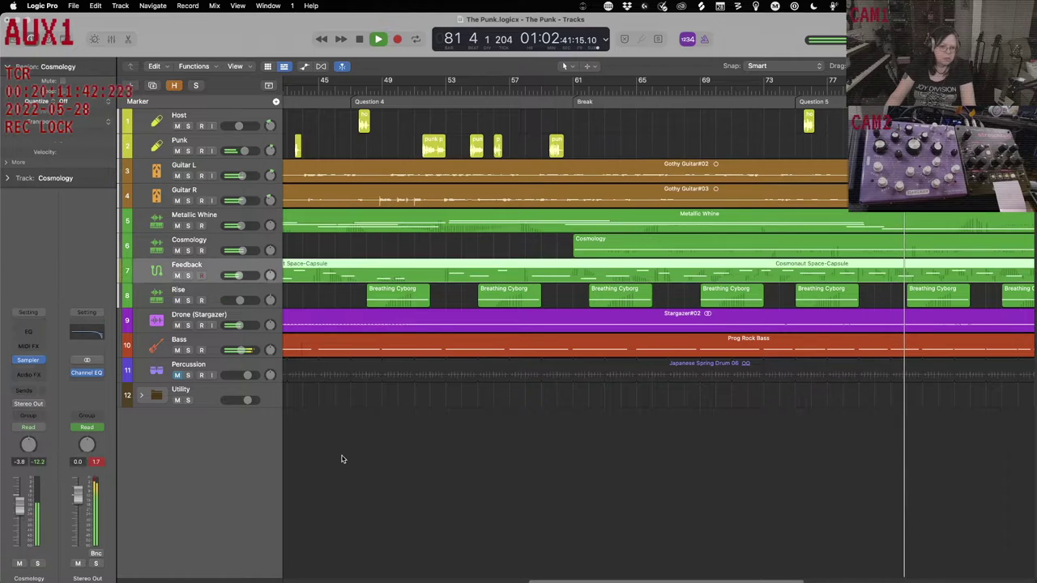
key(e)
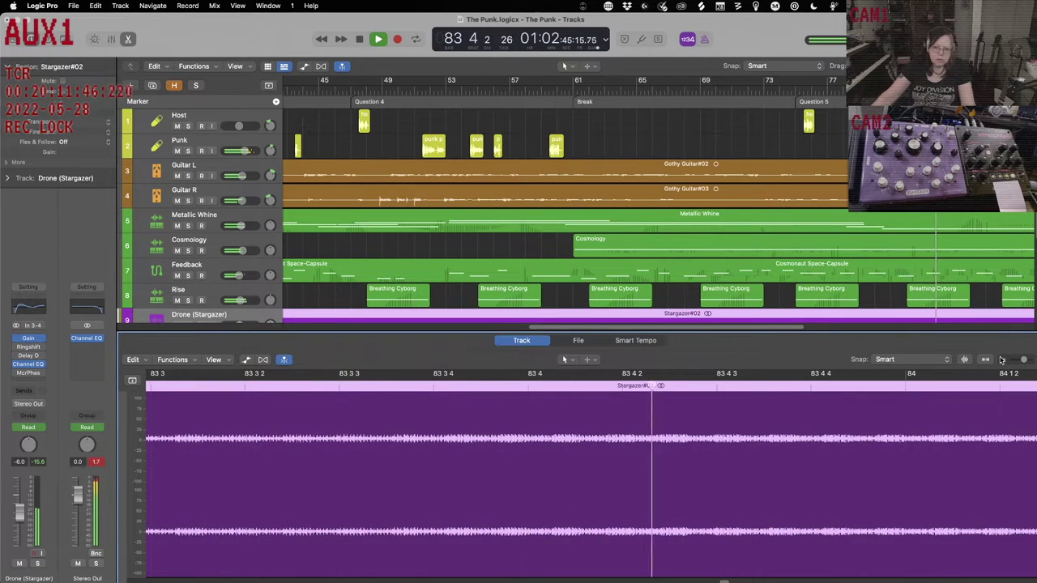
drag(1022, 359, 1025, 362)
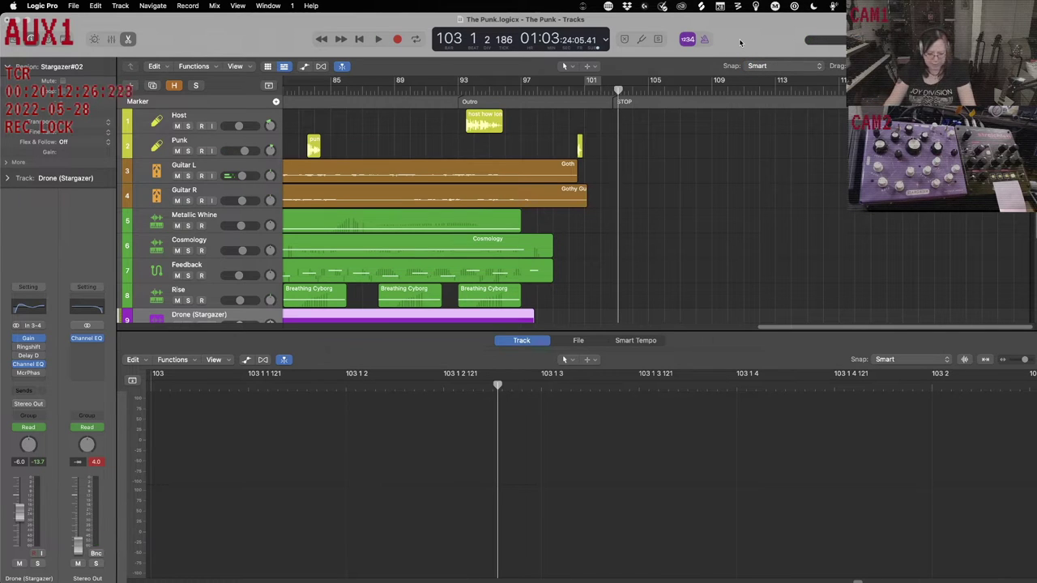
Save and close The Punk project, and open the recent project The Goth.logicx.
key(super+w)
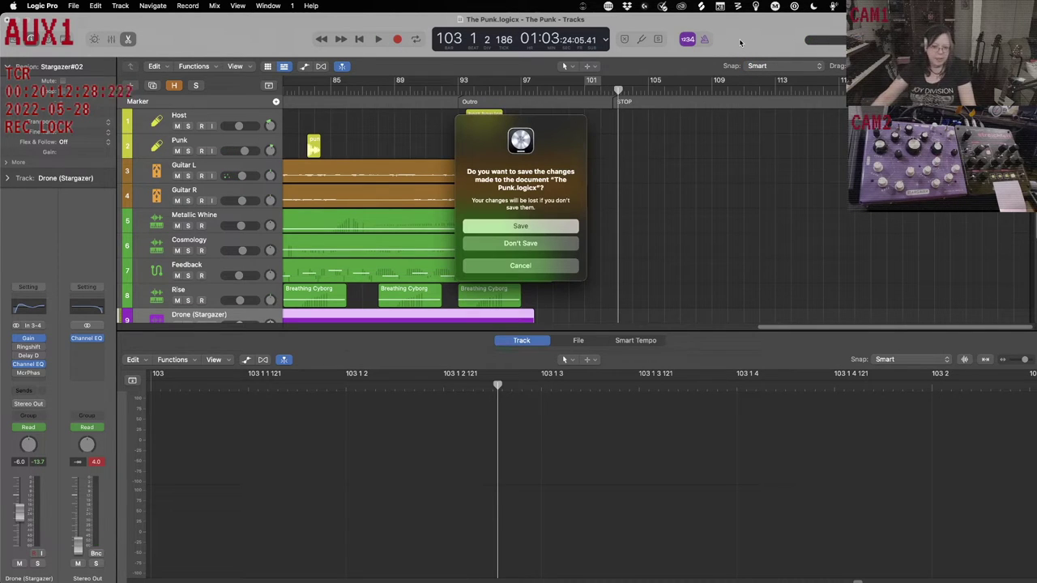
key(Return)
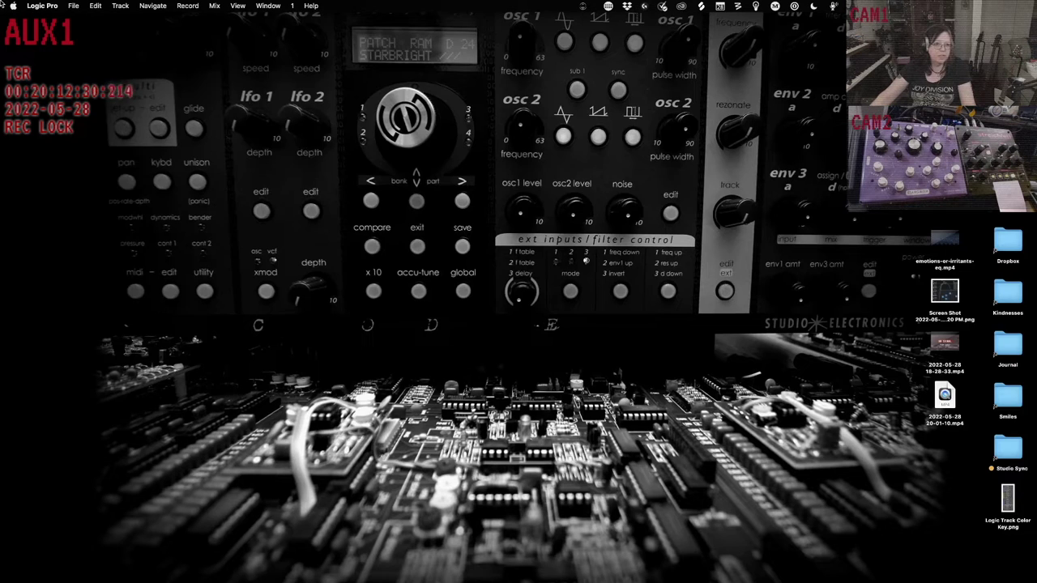
click(66, 5)
mouse_move(85, 55)
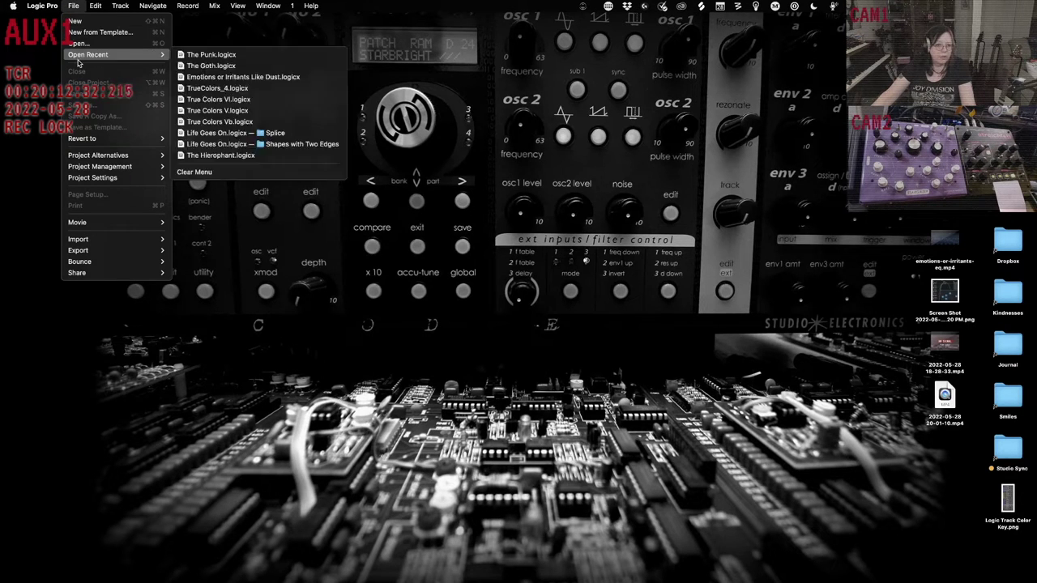
click(202, 66)
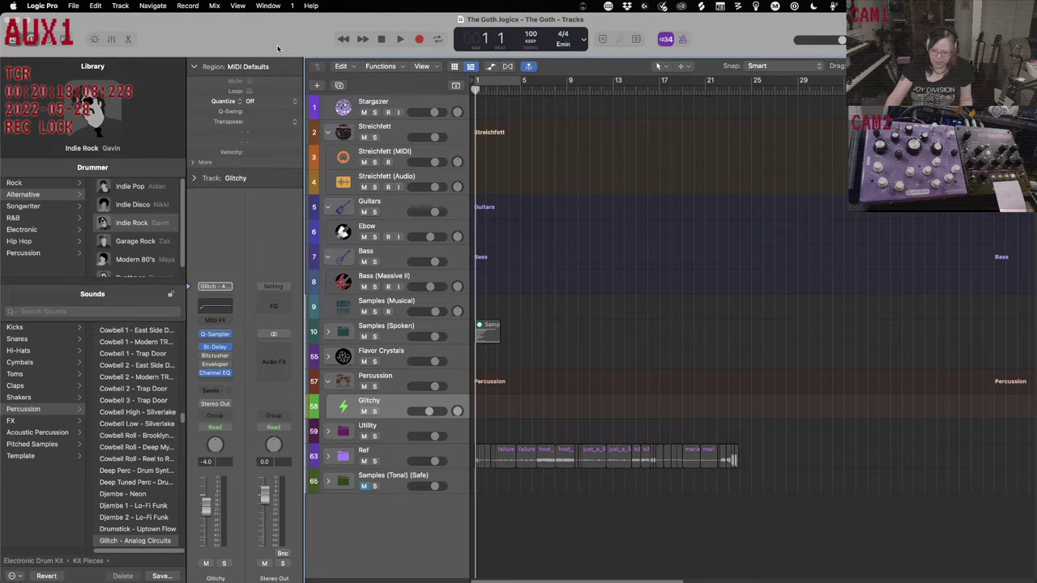
Hide the Library and look through the Stargazer, Streichfett, Ebow and Space Whale tracks, expanding the Flavor Crystals stack.
key(y)
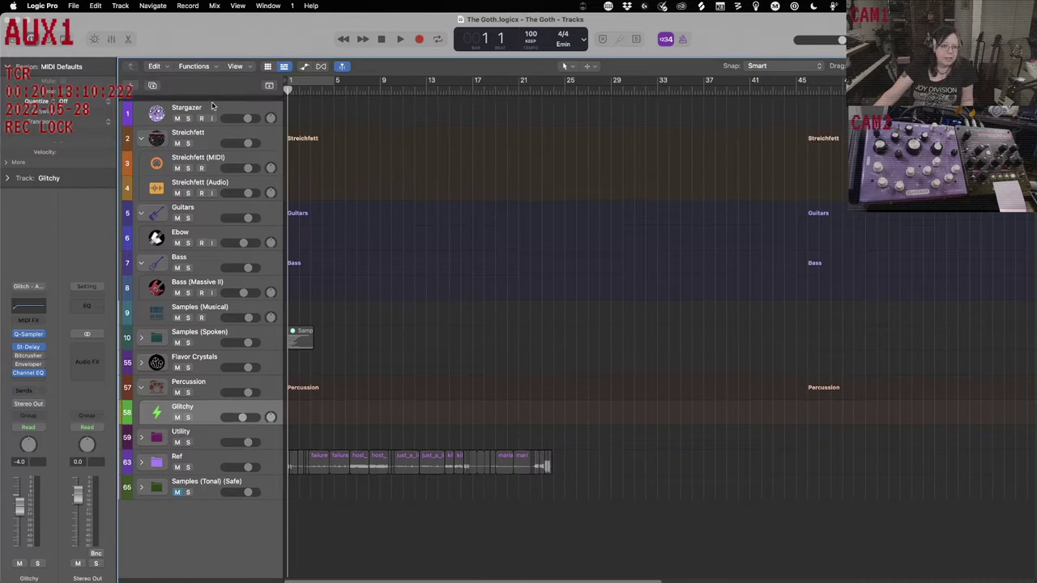
click(213, 103)
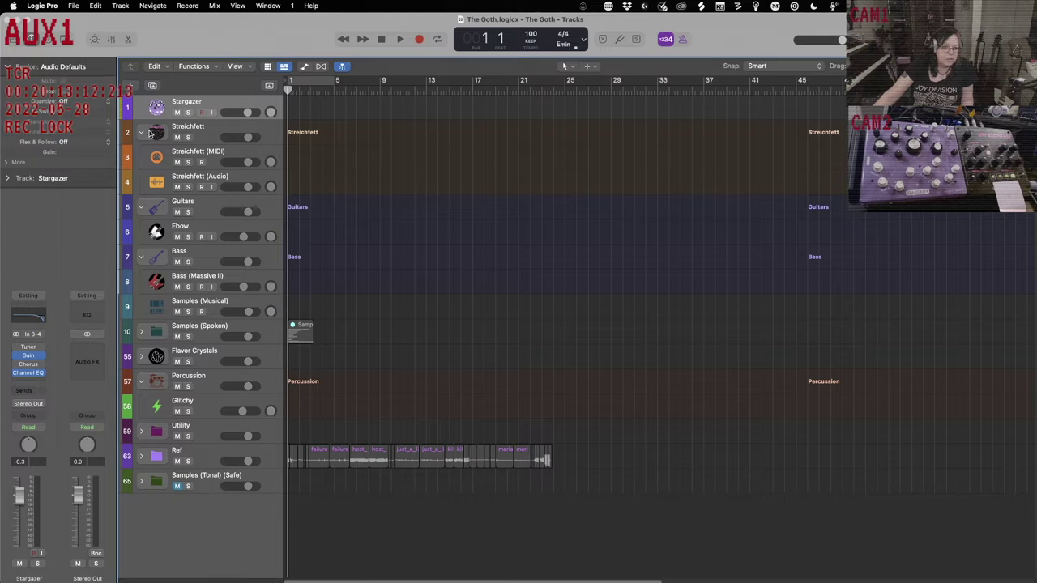
click(205, 131)
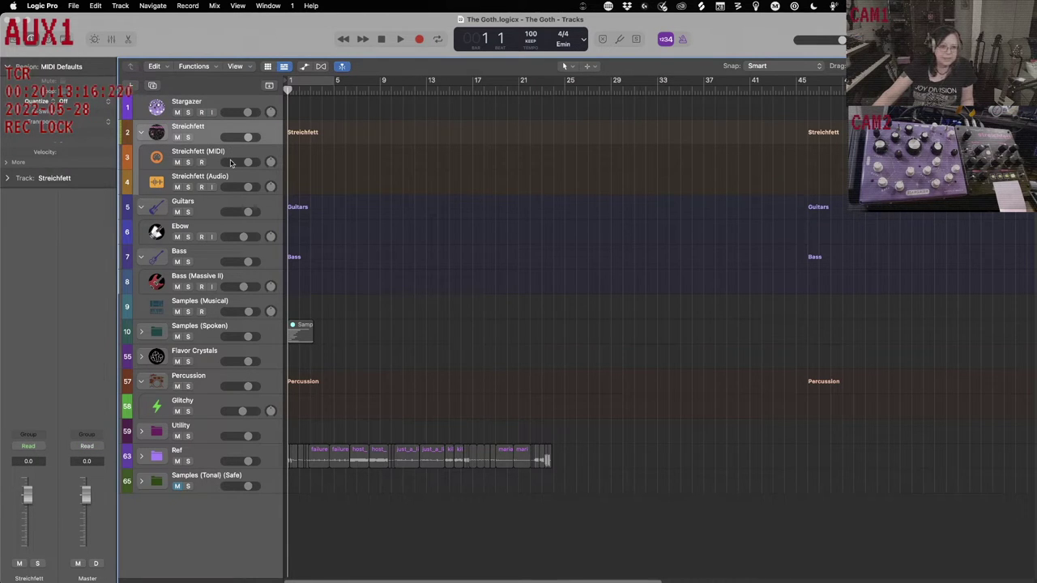
click(205, 228)
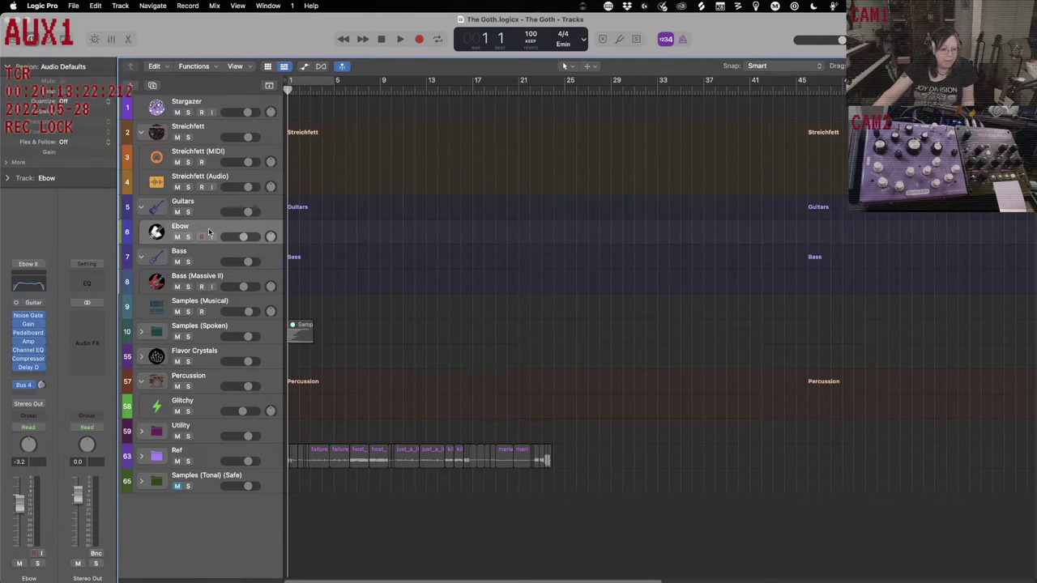
click(141, 356)
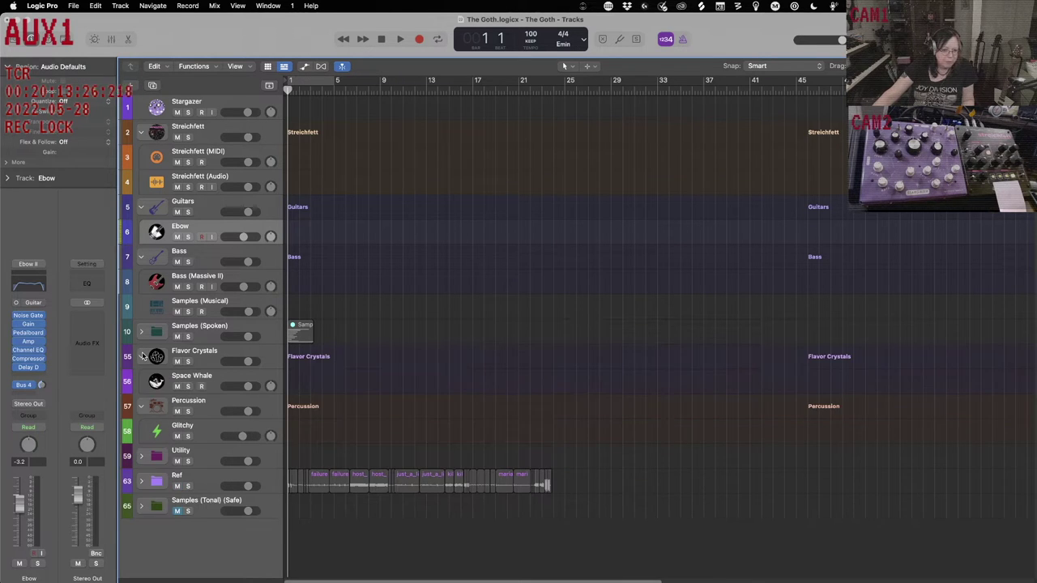
click(232, 382)
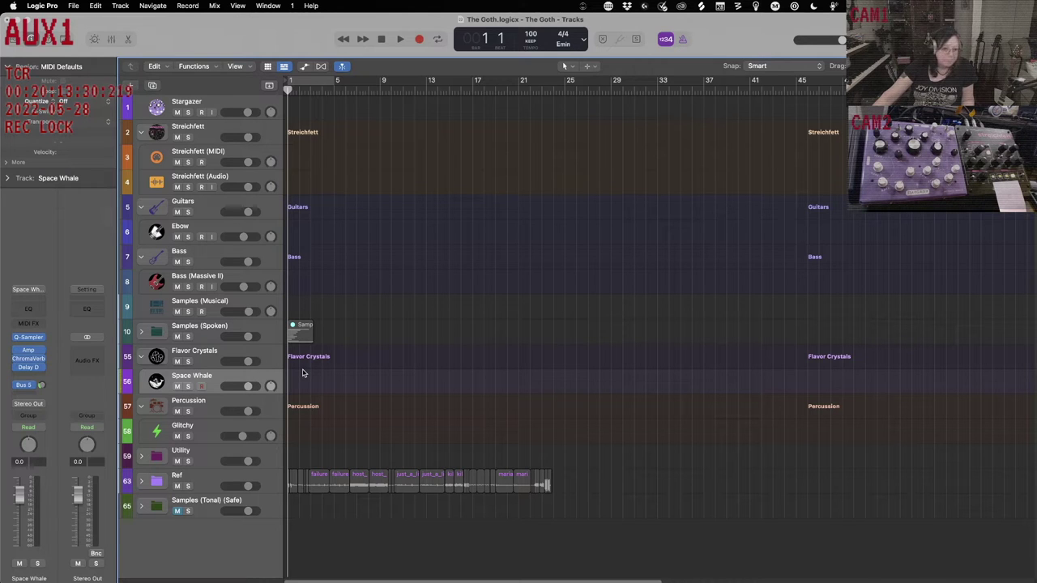
click(223, 102)
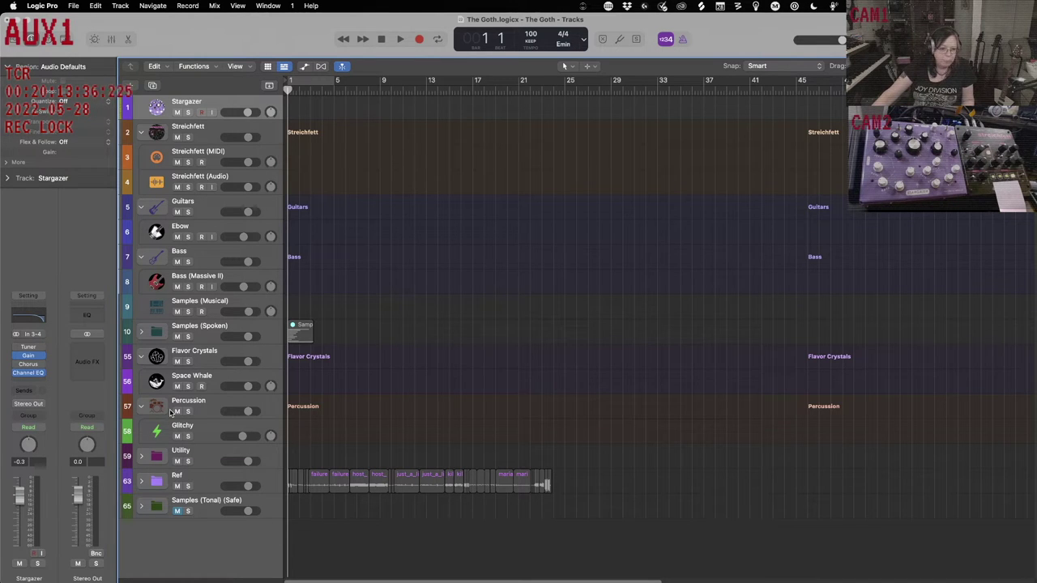
Add an eight-bar drummer region at bar 1 of the Glitchy track and open it in the Drummer Editor.
click(200, 427)
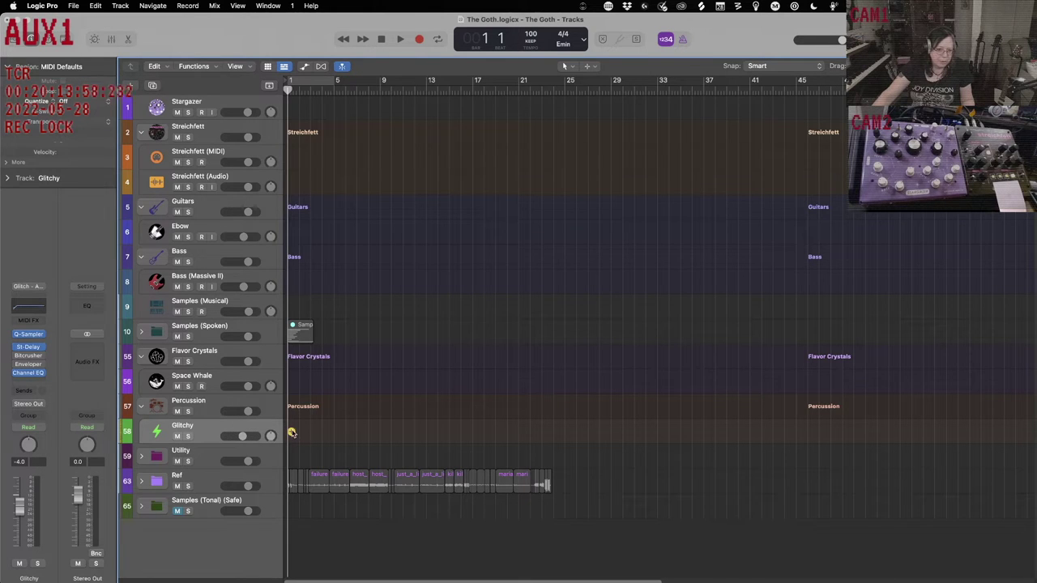
key(super+v)
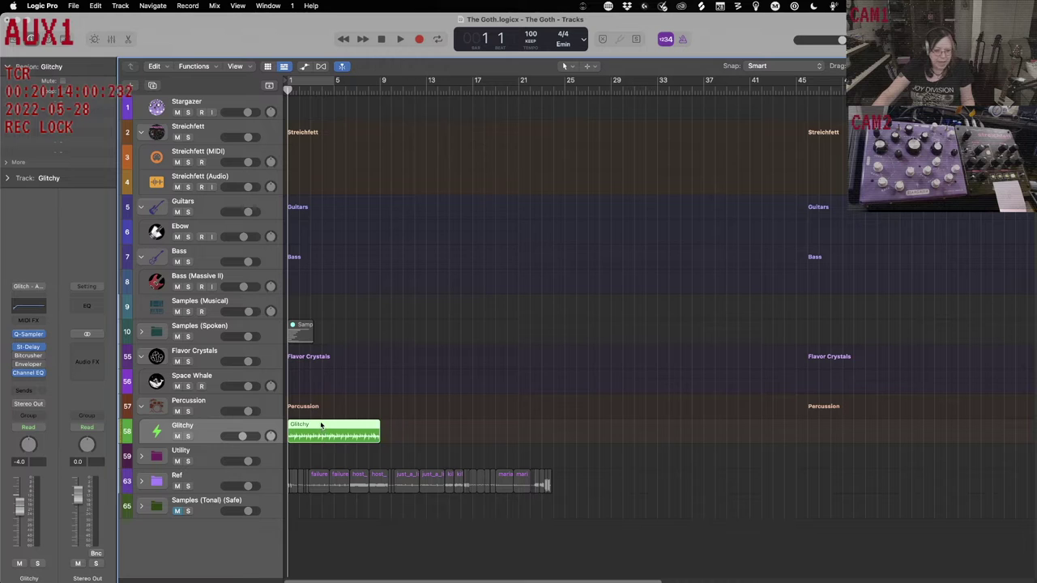
double_click(321, 423)
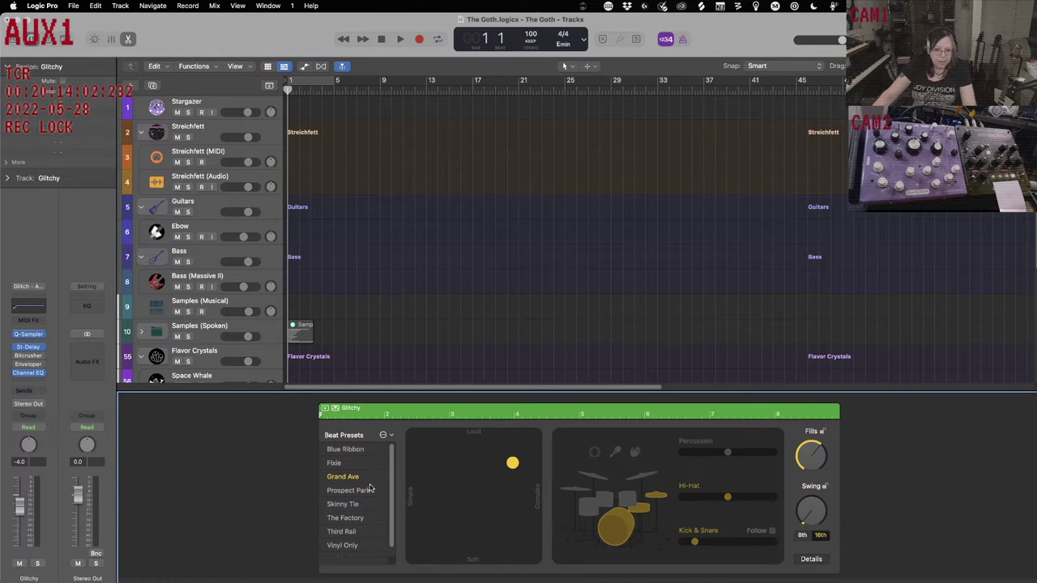
scroll(232, 358, down, 8)
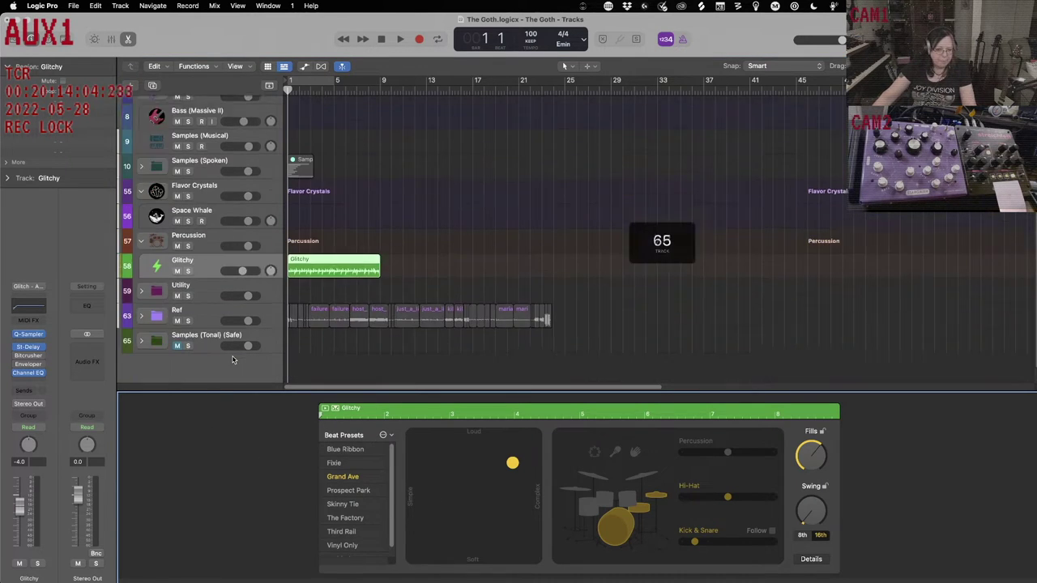
Set the cycle range from bar 1 to bar 9 over the Glitchy region and start playback.
click(337, 83)
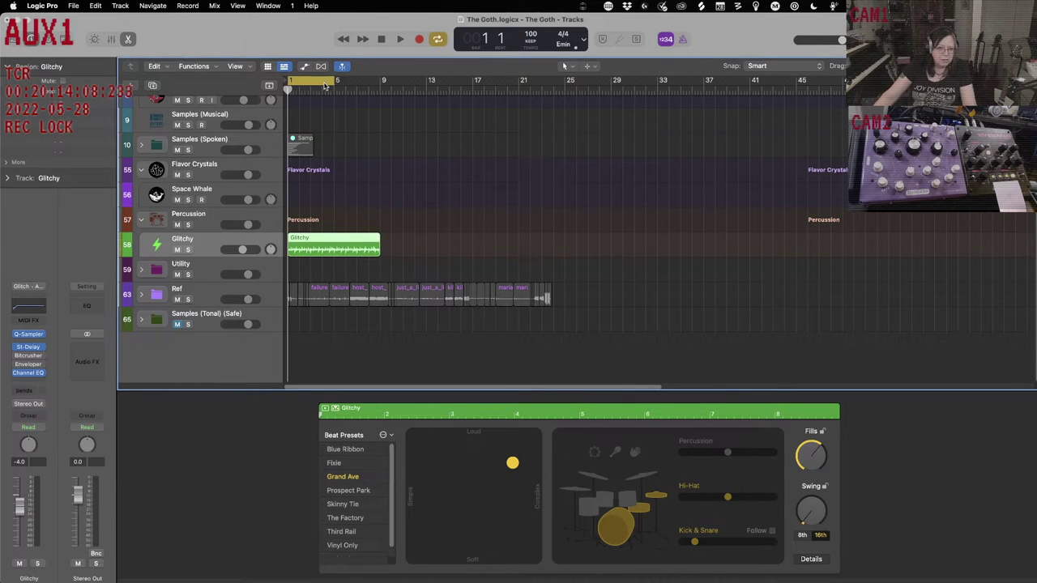
drag(333, 77, 381, 78)
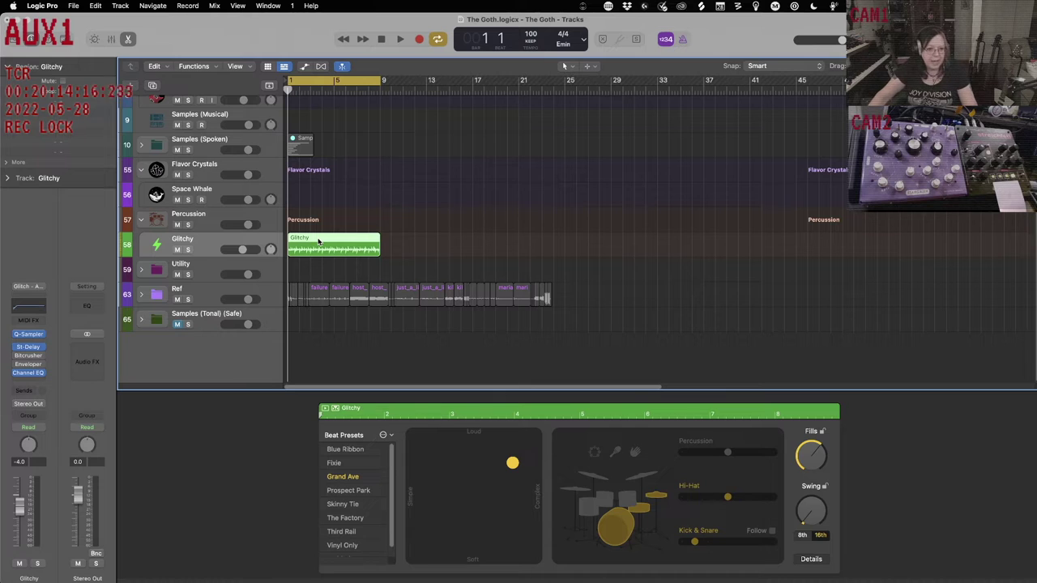
key(space)
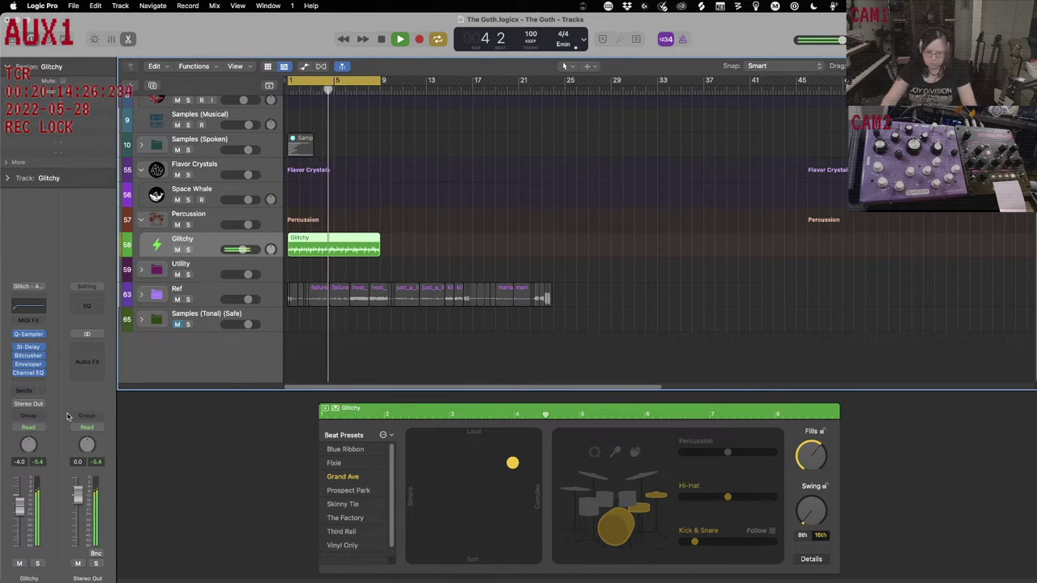
Show the Library and load the percussion sound Marbles - Trap Door on the Glitchy track.
key(y)
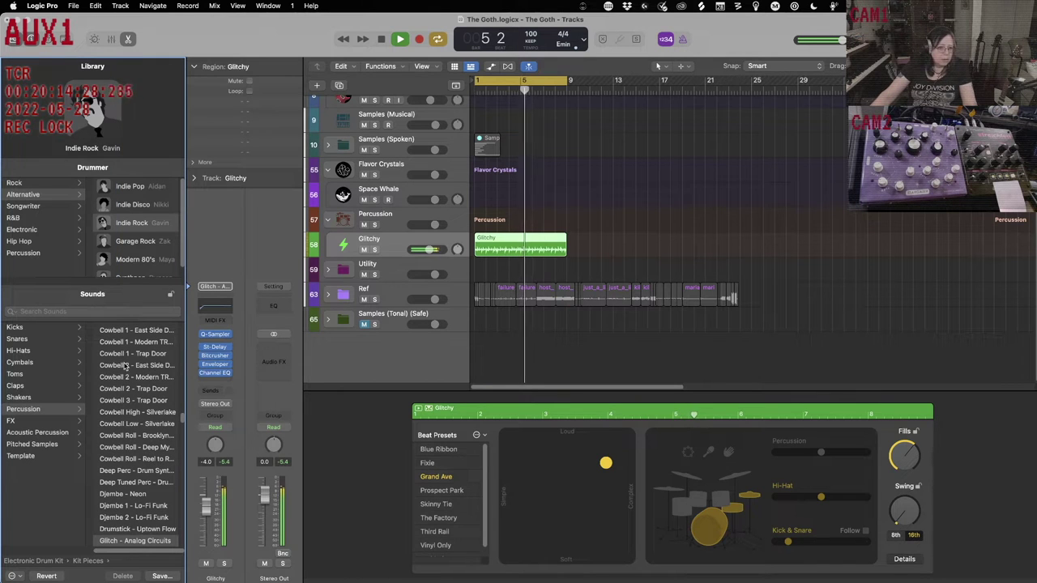
scroll(149, 454, down, 5)
scroll(150, 480, down, 5)
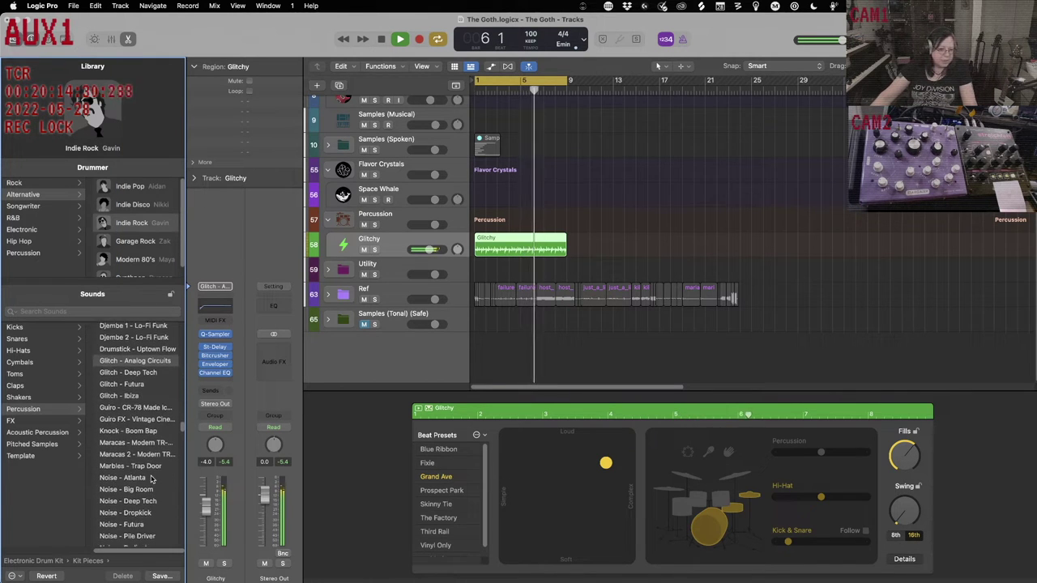
scroll(150, 479, up, 3)
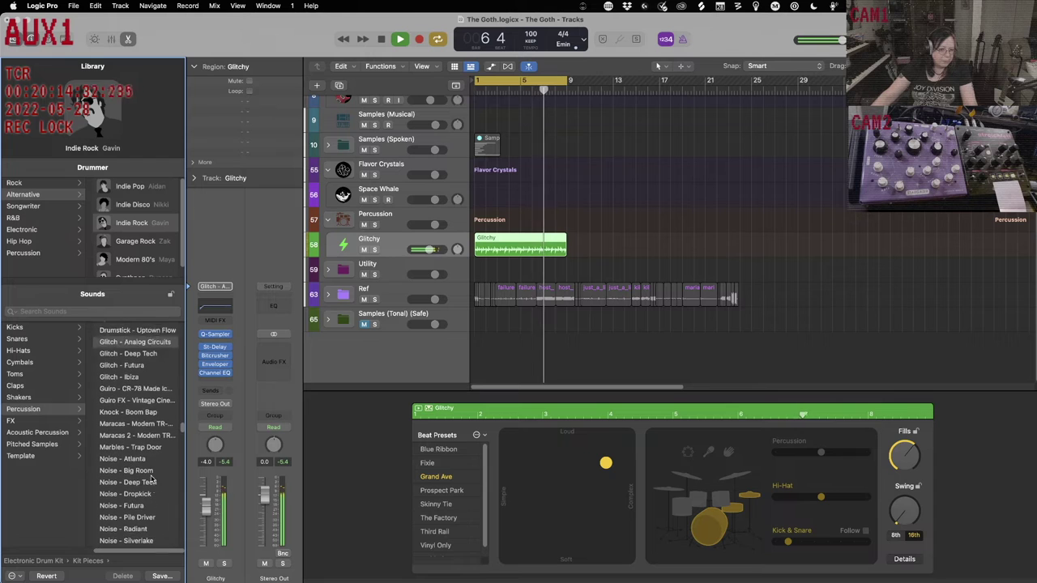
click(131, 458)
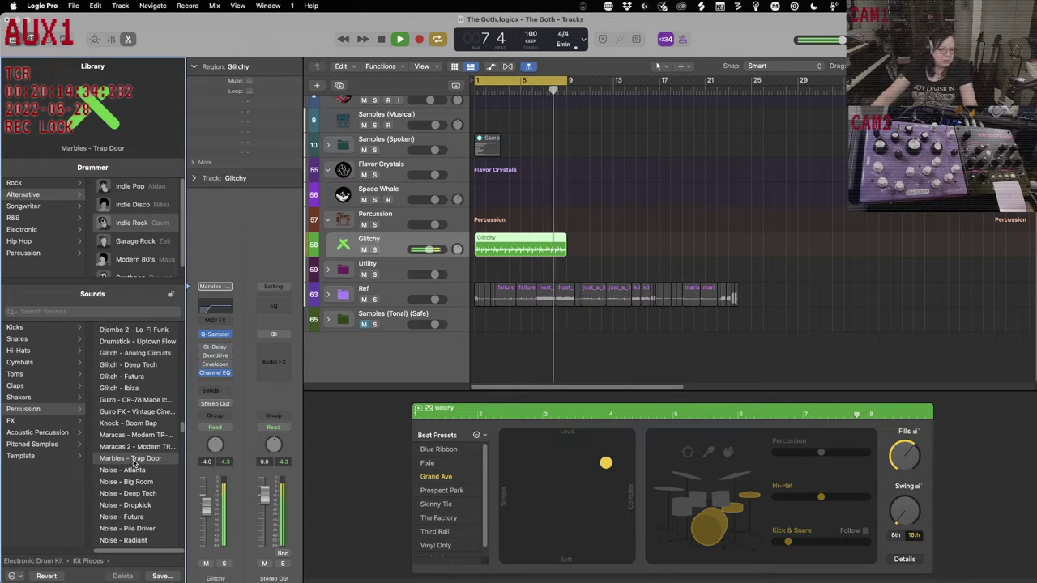
Audition the Perc FX 2 sounds Found Sound and Hillsborough on the Glitchy track, ending with Hybrid Knock loaded.
scroll(149, 484, down, 5)
scroll(149, 485, down, 10)
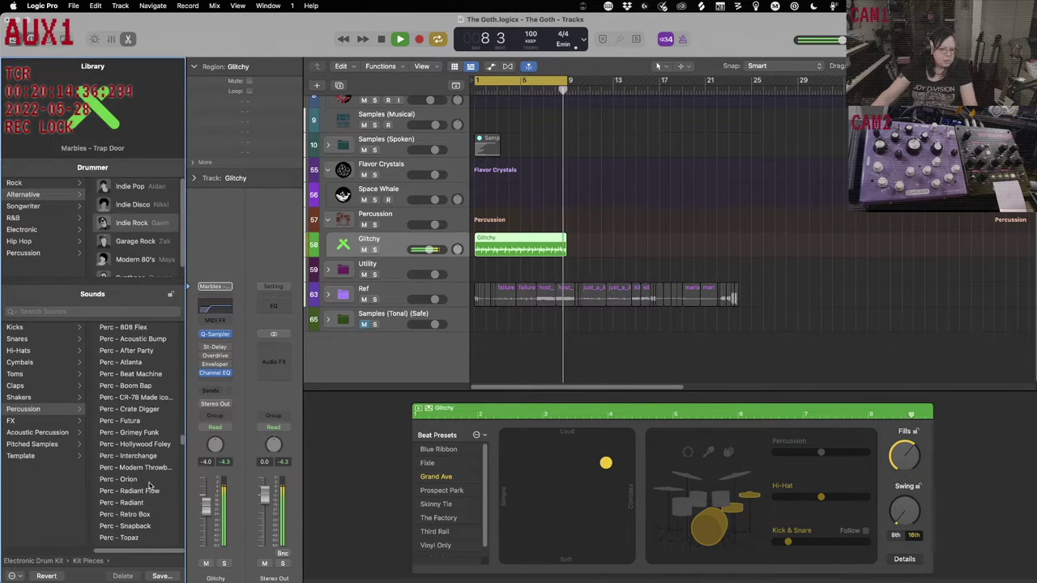
scroll(150, 484, down, 10)
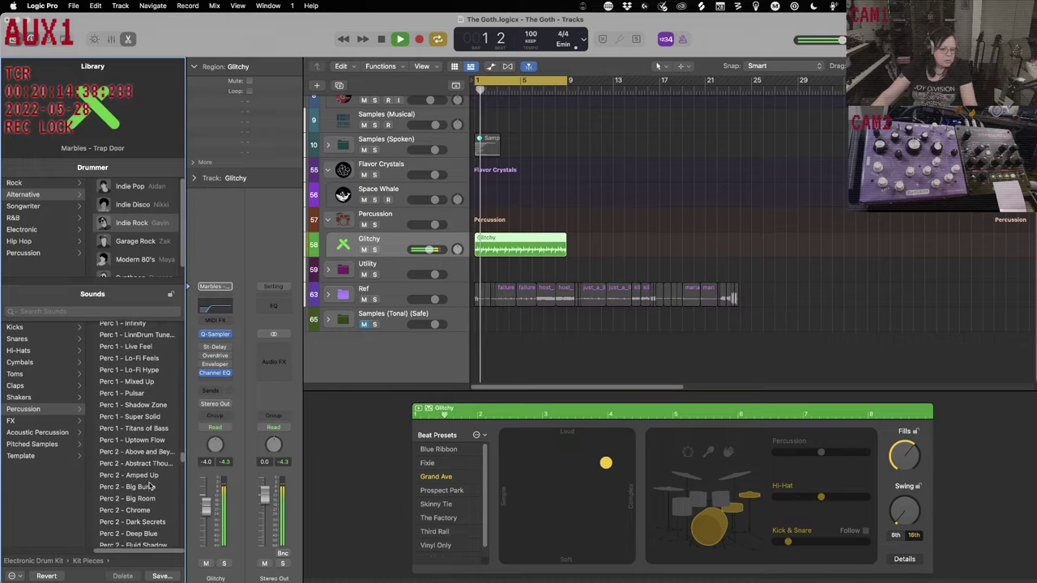
scroll(149, 485, down, 6)
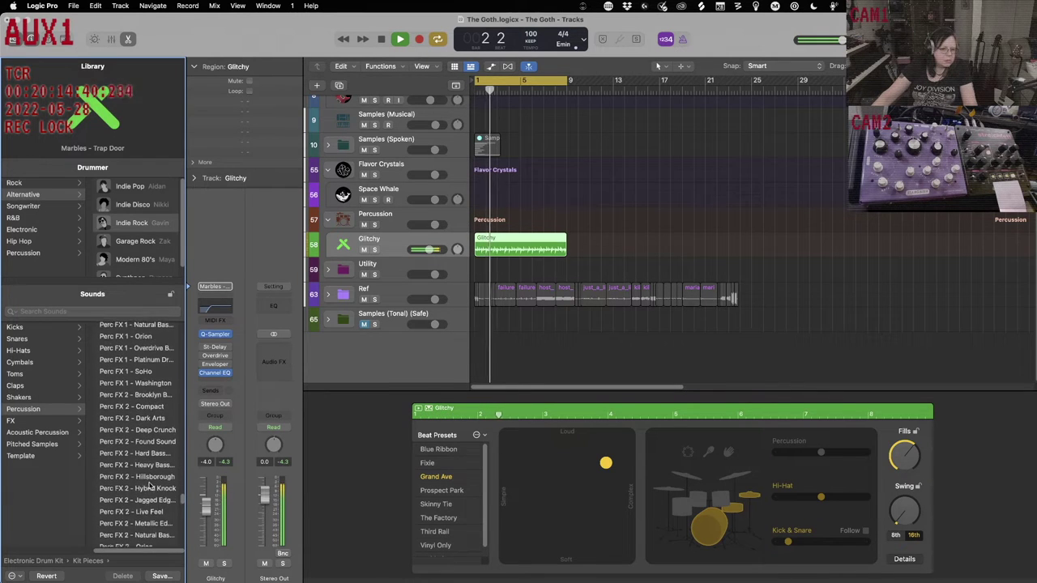
click(159, 426)
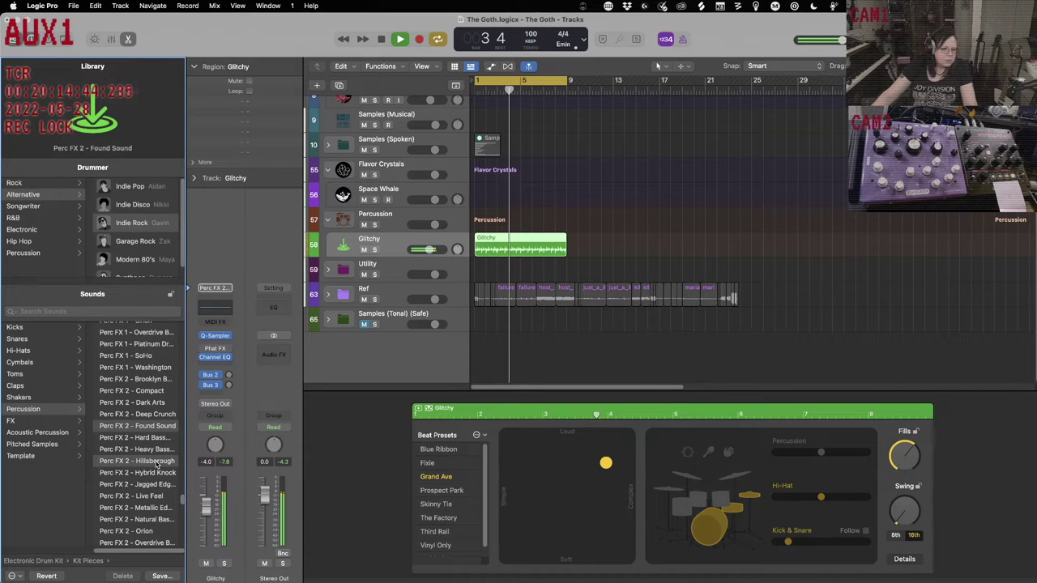
click(158, 462)
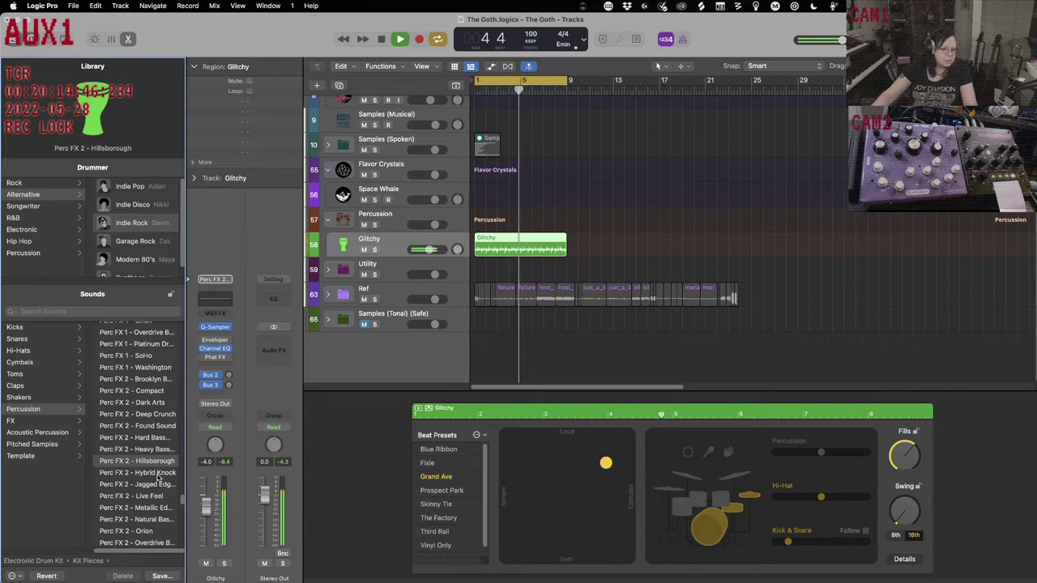
click(159, 473)
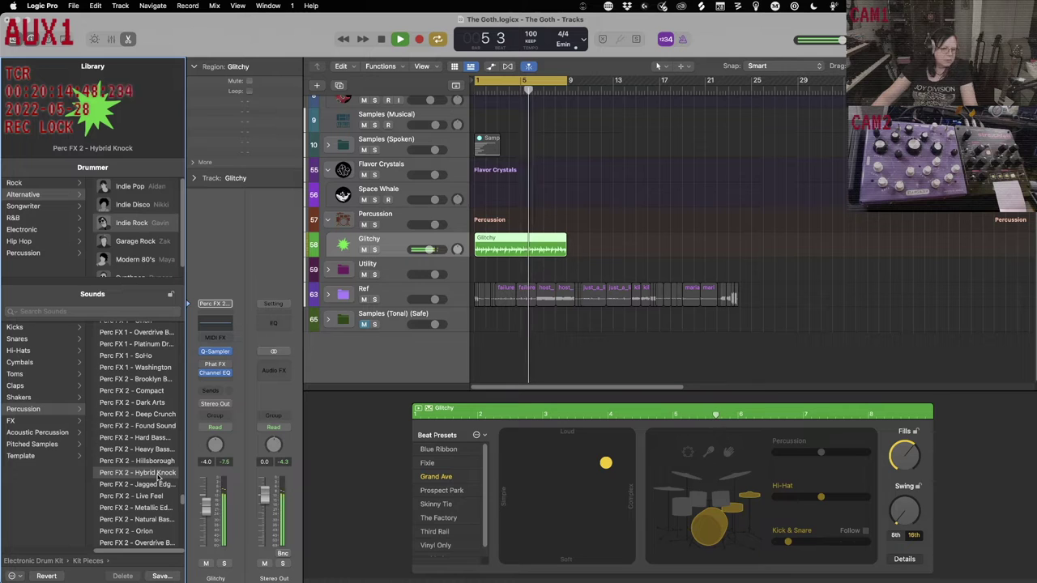
Audition the Glitchy sounds Perc FX 2 - Jagged Edges and Metallic Edges, Perc FX 3 - Natural Bass House, and Perc FX 4 - Dark Arts.
click(161, 484)
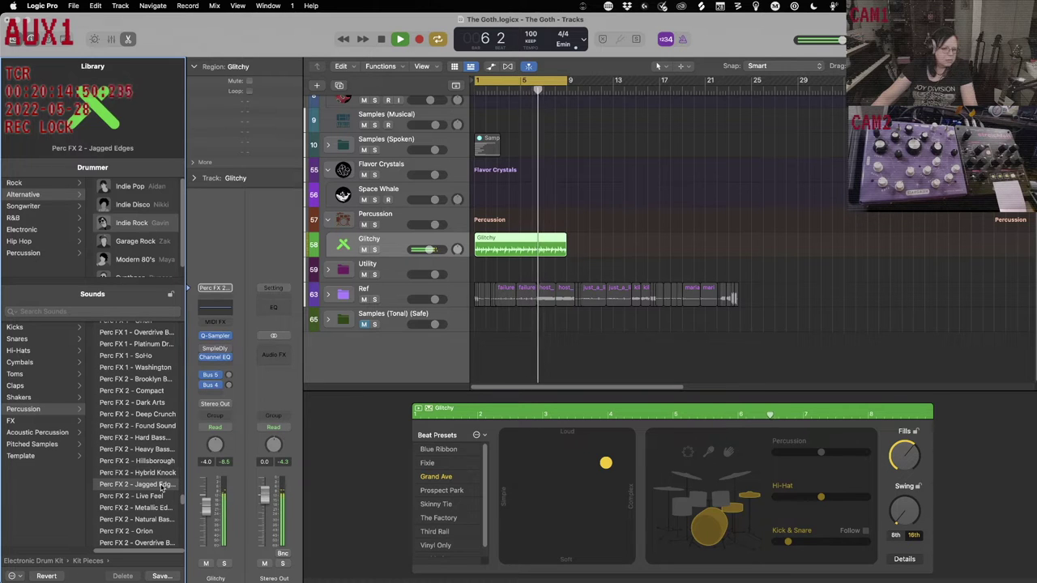
click(159, 507)
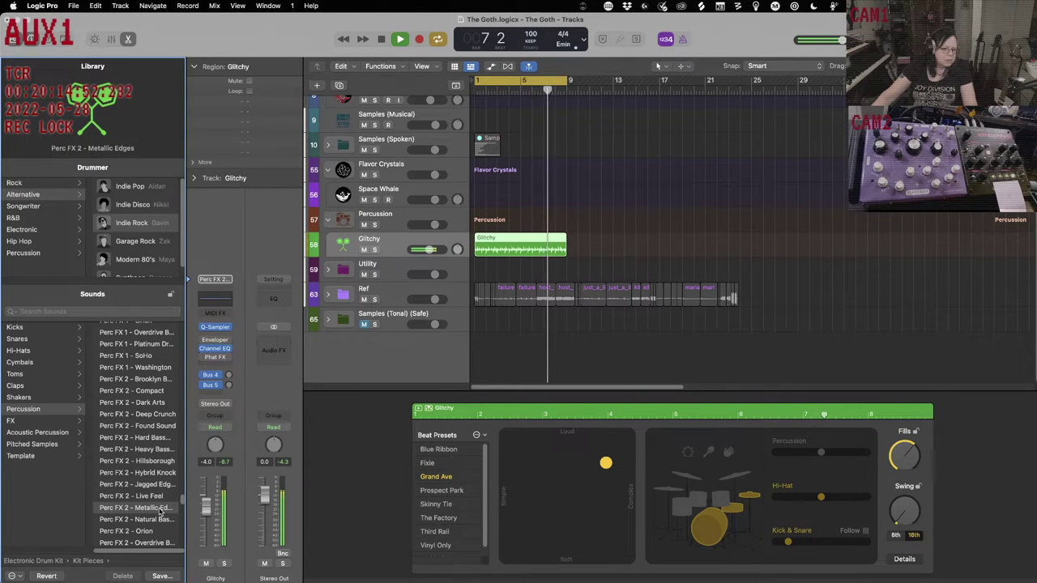
scroll(159, 510, down, 5)
key(Down)
key(Down)
key(Down)
key(Down)
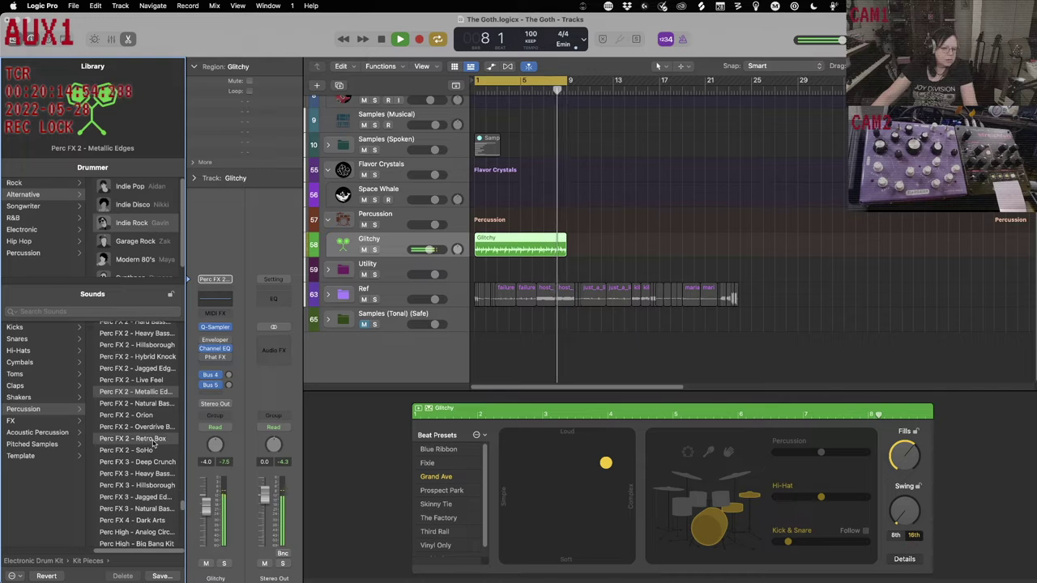
click(159, 507)
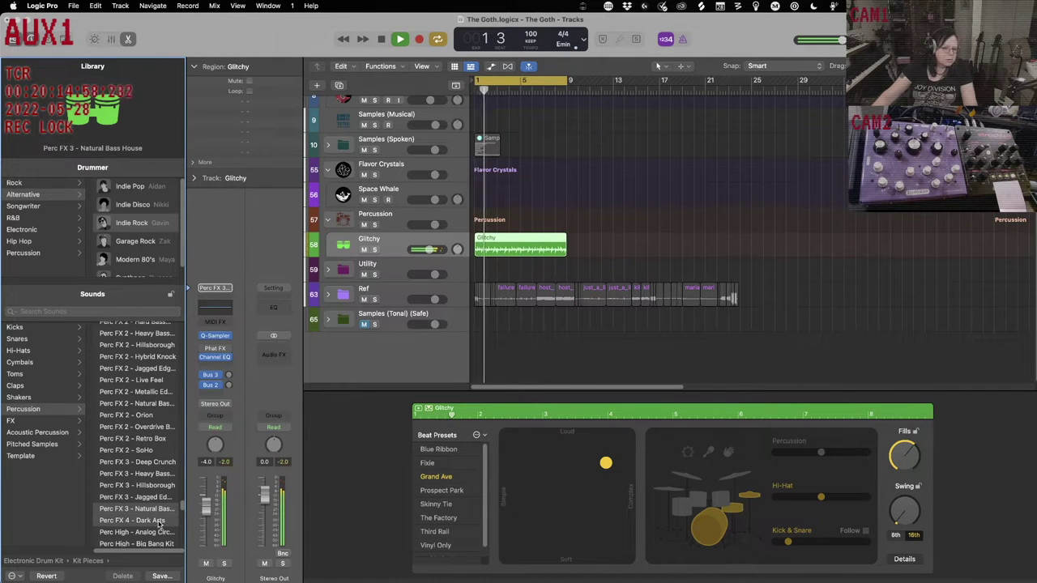
click(159, 522)
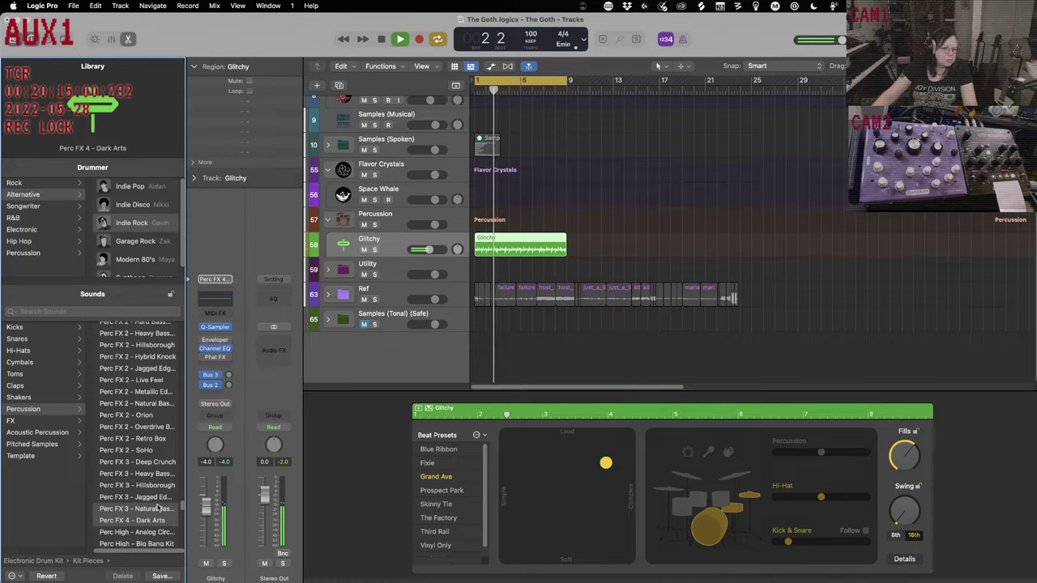
Try Perc FX 2 - Orion on the Glitchy track, settling on Perc FX 2 - Metallic Edges.
click(159, 508)
click(143, 415)
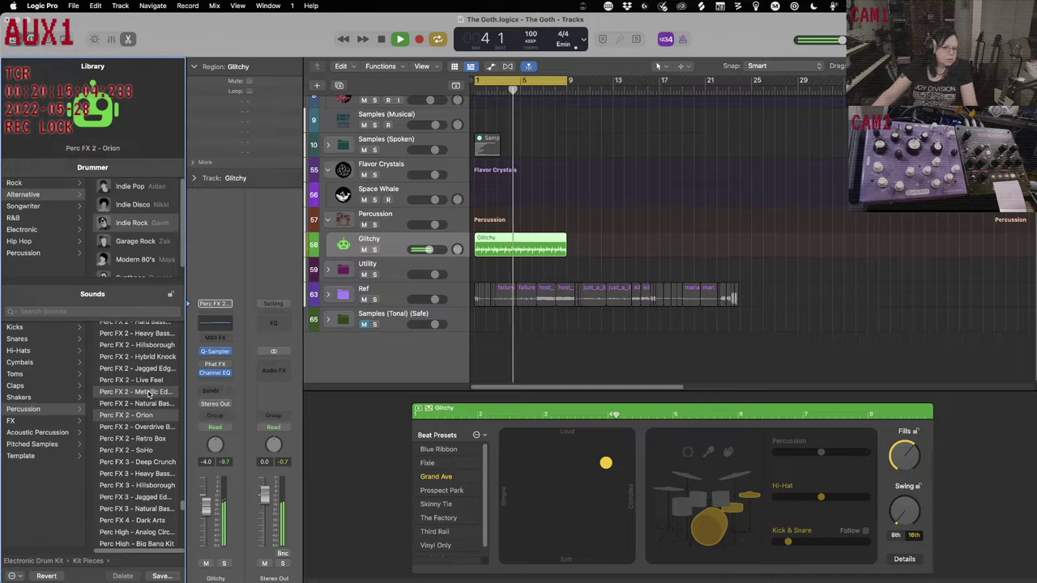
click(148, 393)
scroll(148, 394, up, 3)
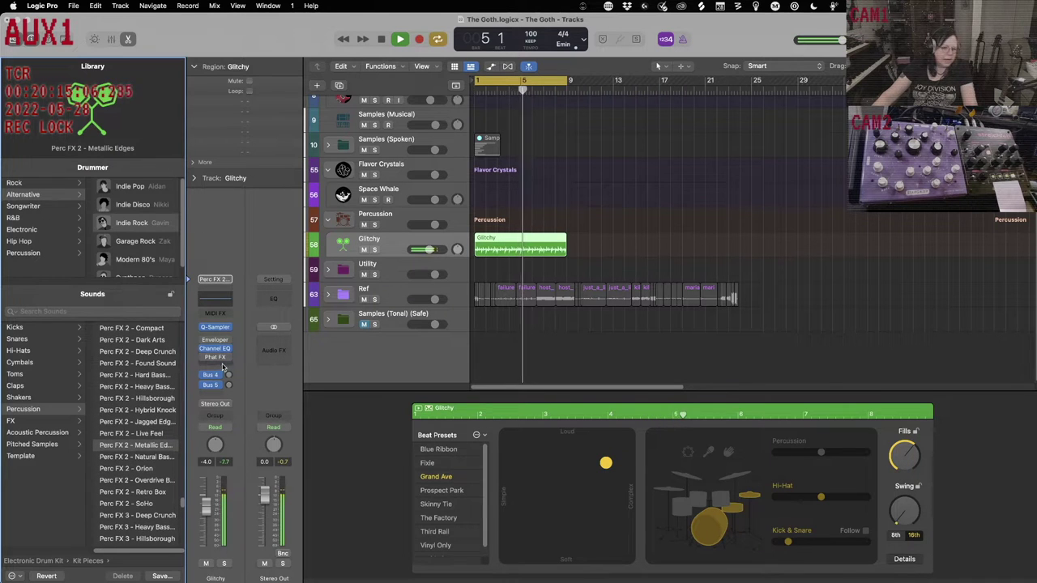
Make the Glitchy drummer play cymbals instead of hi-hat and move its XY puck toward the simple, loud corner.
click(677, 497)
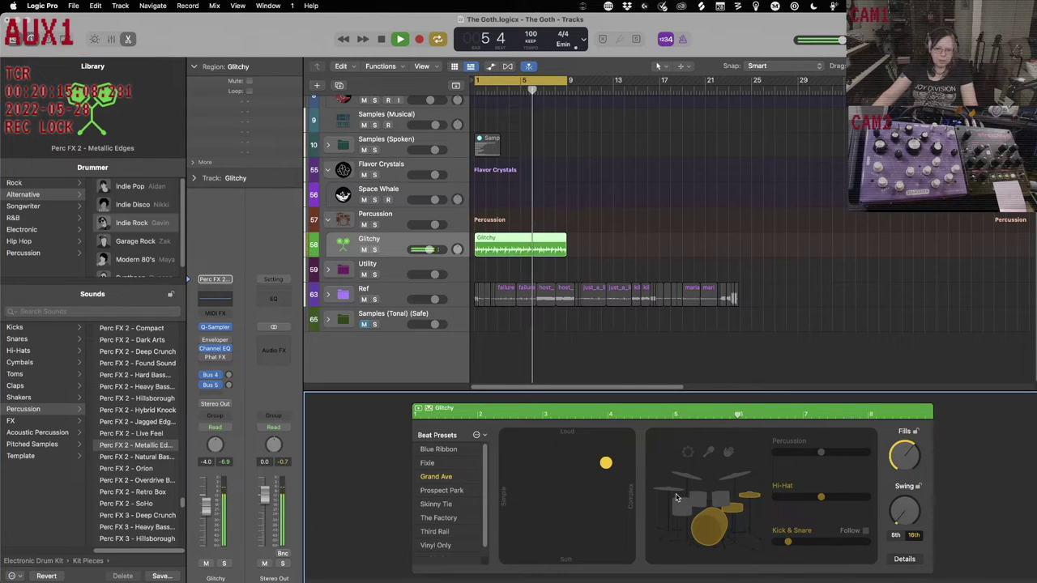
click(674, 494)
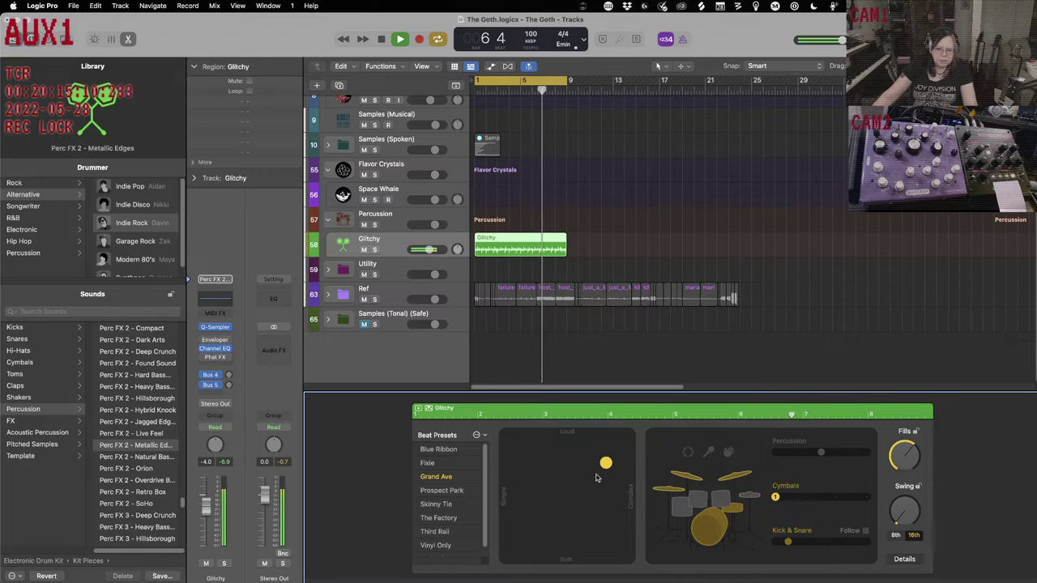
drag(606, 465, 519, 455)
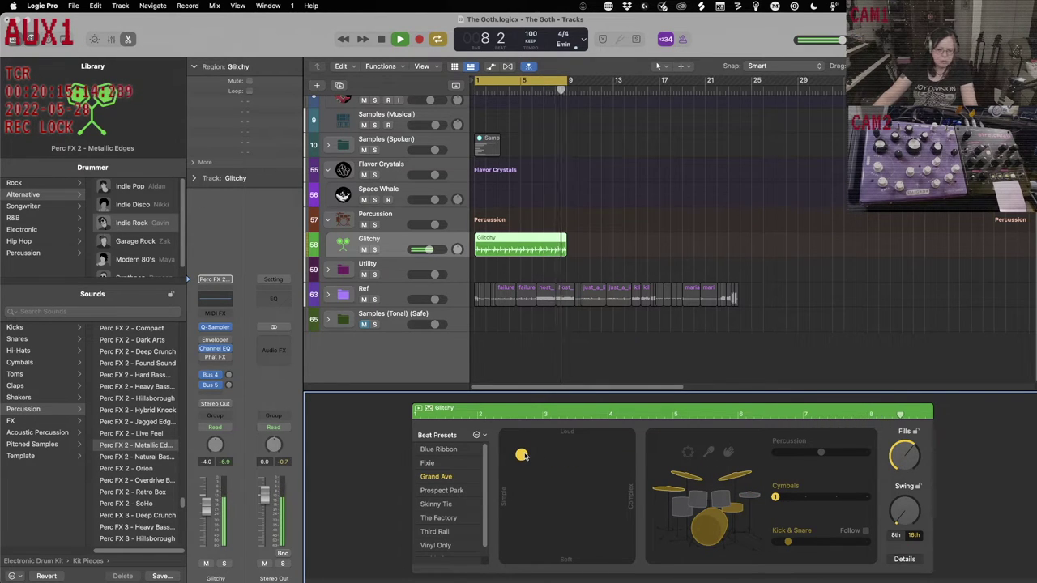
drag(520, 455, 531, 460)
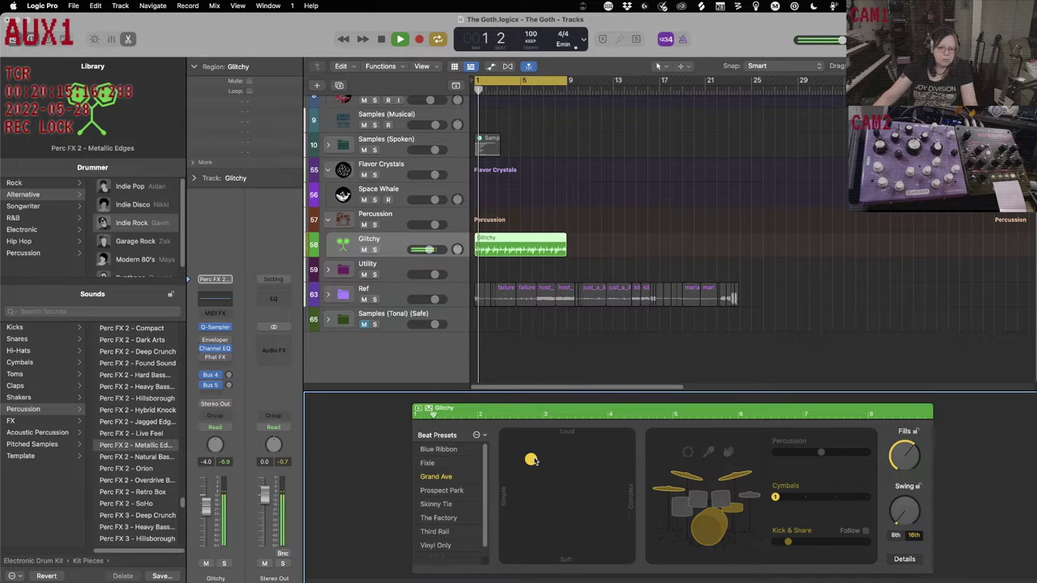
click(364, 352)
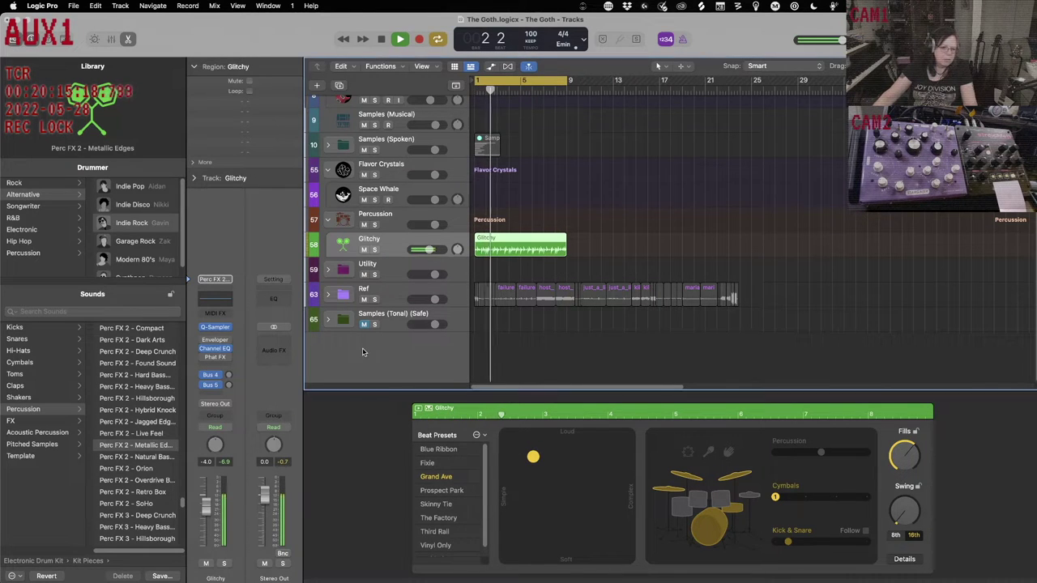
Open Phat FX on the Glitchy channel, load the Drums preset Ring Wobbles and try moving its XY pad point.
click(215, 357)
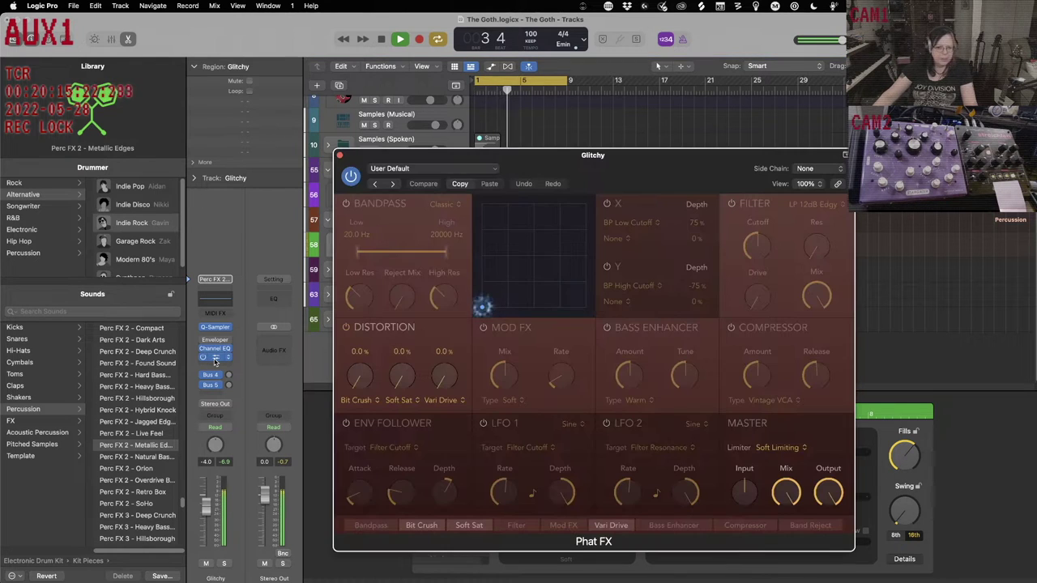
click(491, 169)
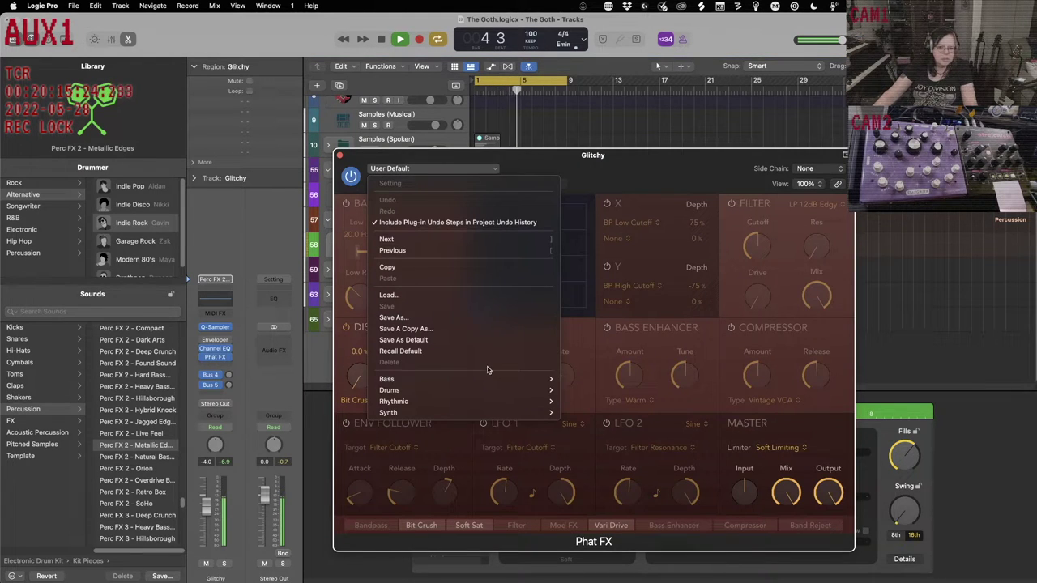
mouse_move(484, 403)
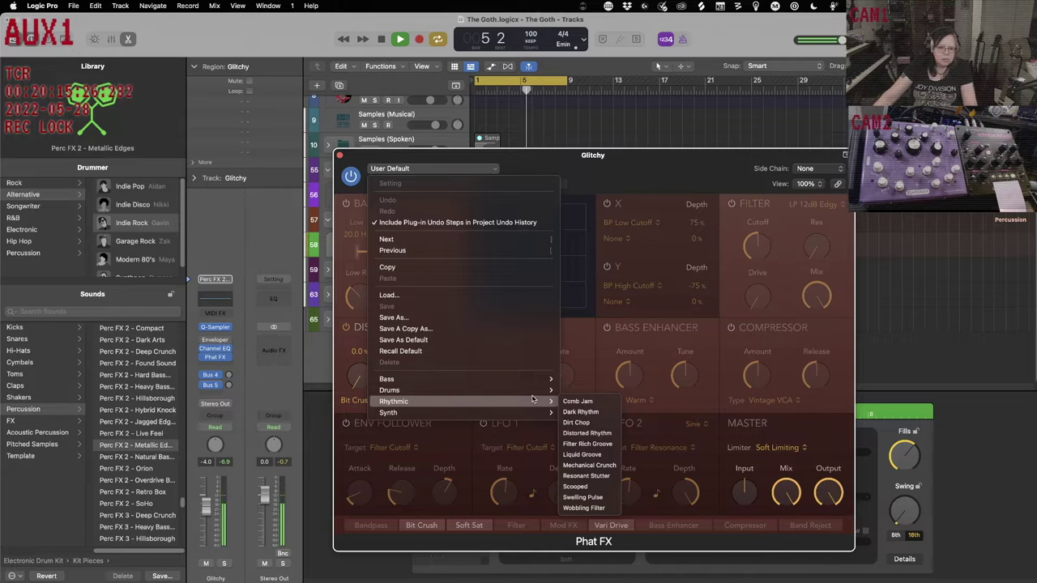
mouse_move(534, 390)
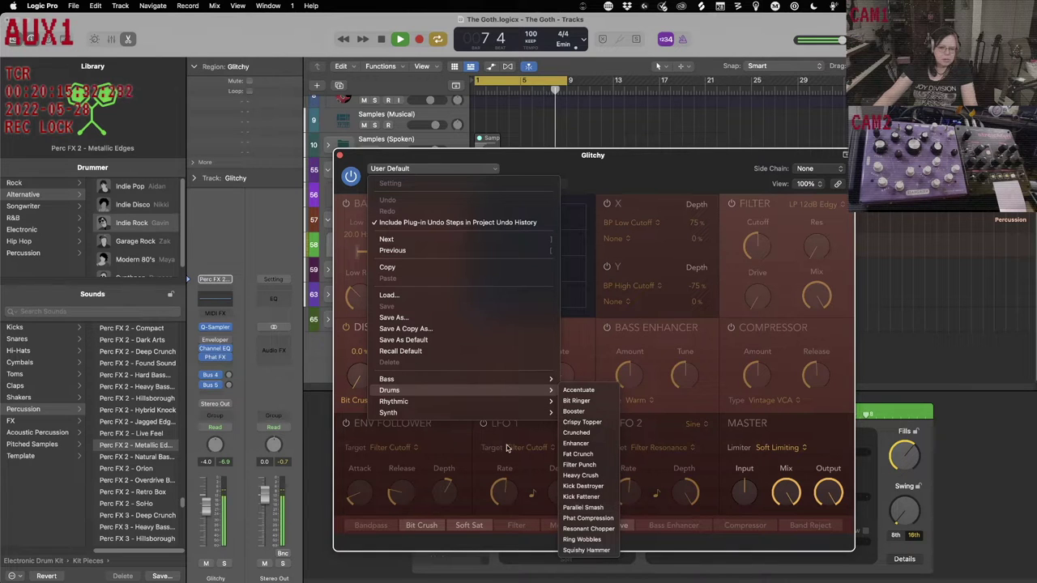
click(580, 541)
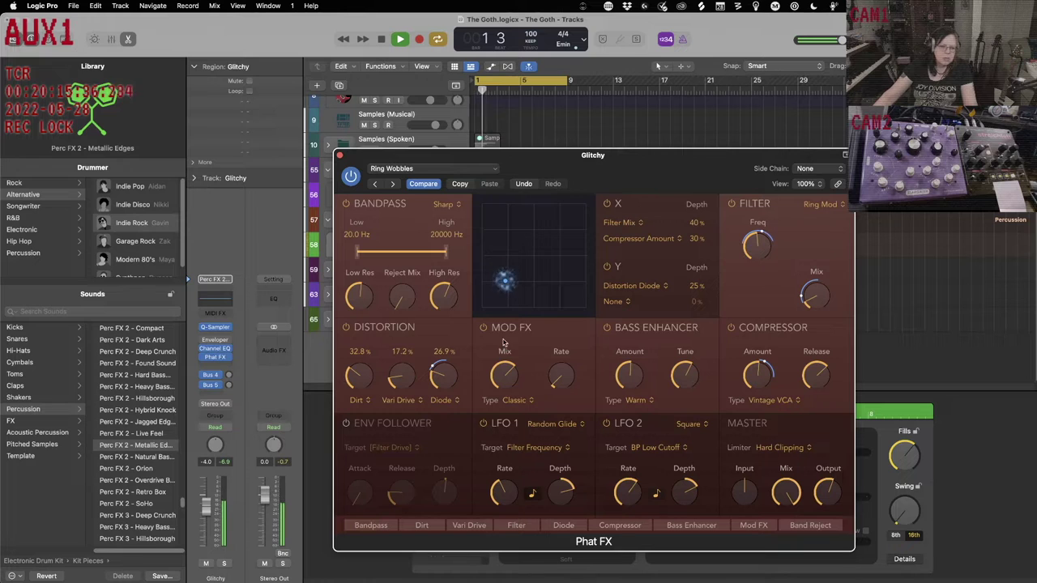
click(498, 223)
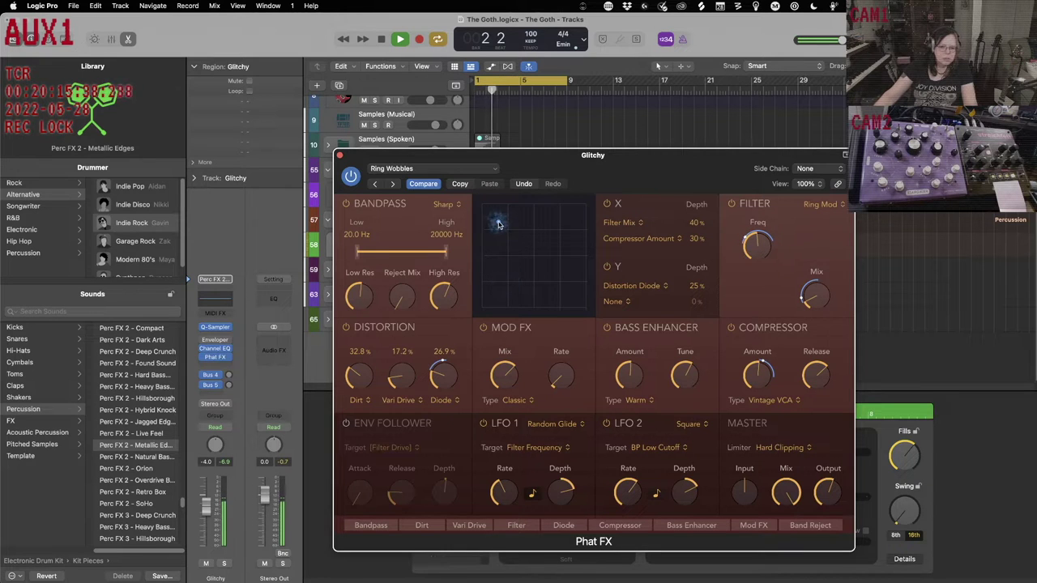
Audition the Rhythmic presets Comb Jam and Resonant Stutter in Phat FX.
click(478, 171)
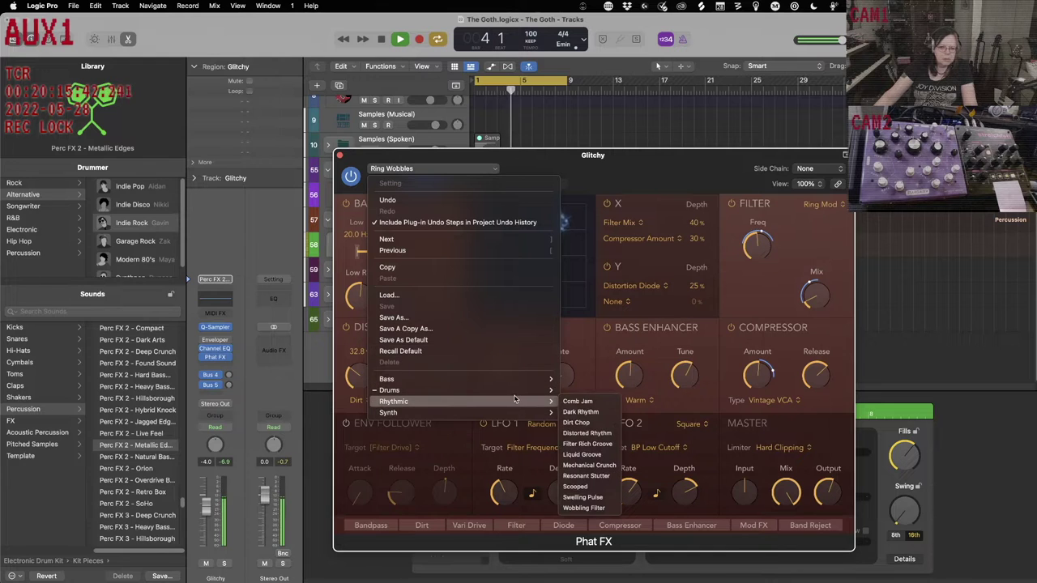
click(582, 402)
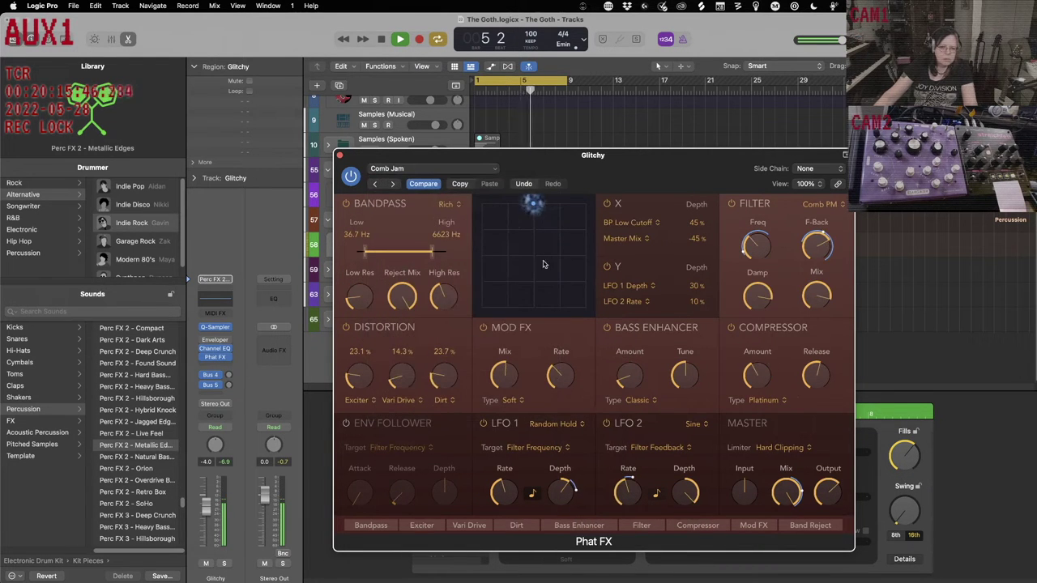
click(495, 169)
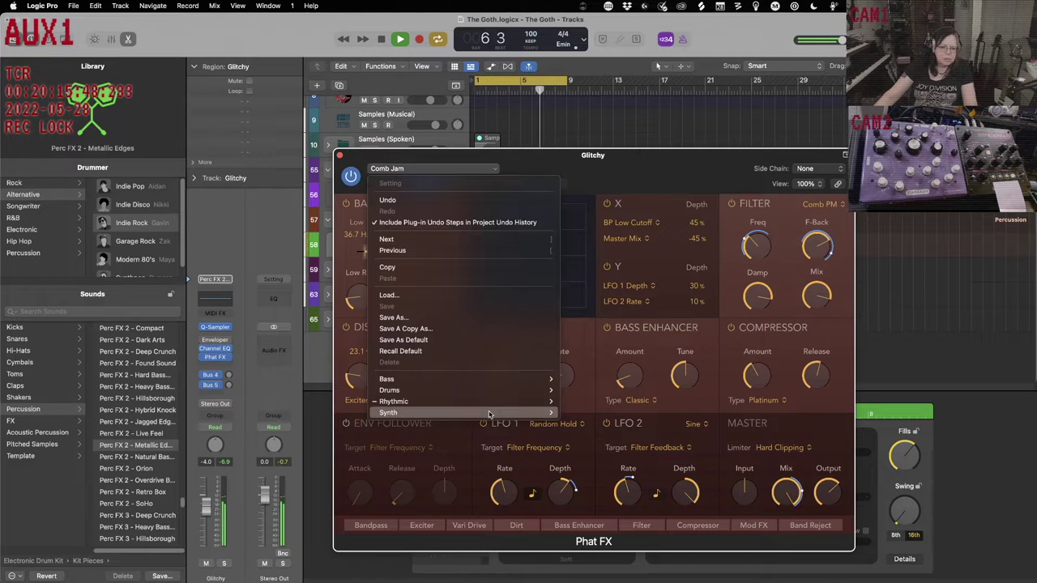
mouse_move(519, 402)
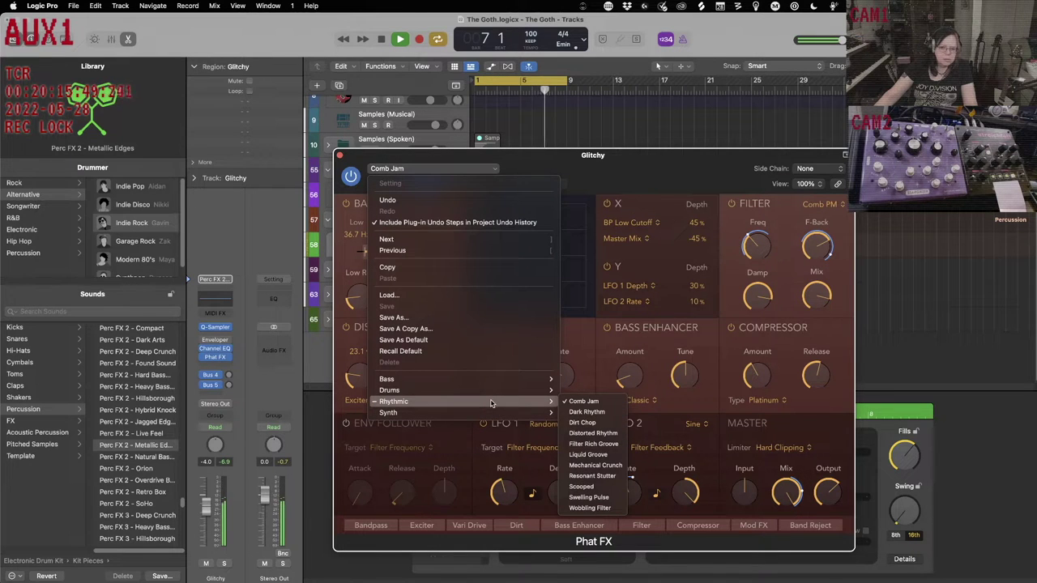
click(600, 475)
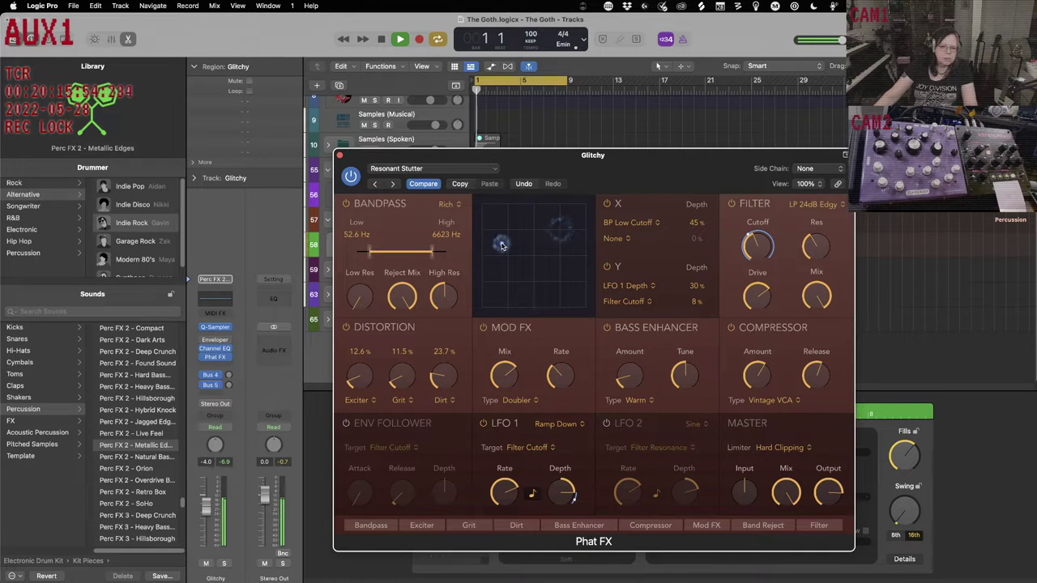
Load the Rhythmic preset Filter Rich Groove in Phat FX and close the plug-in window.
click(497, 167)
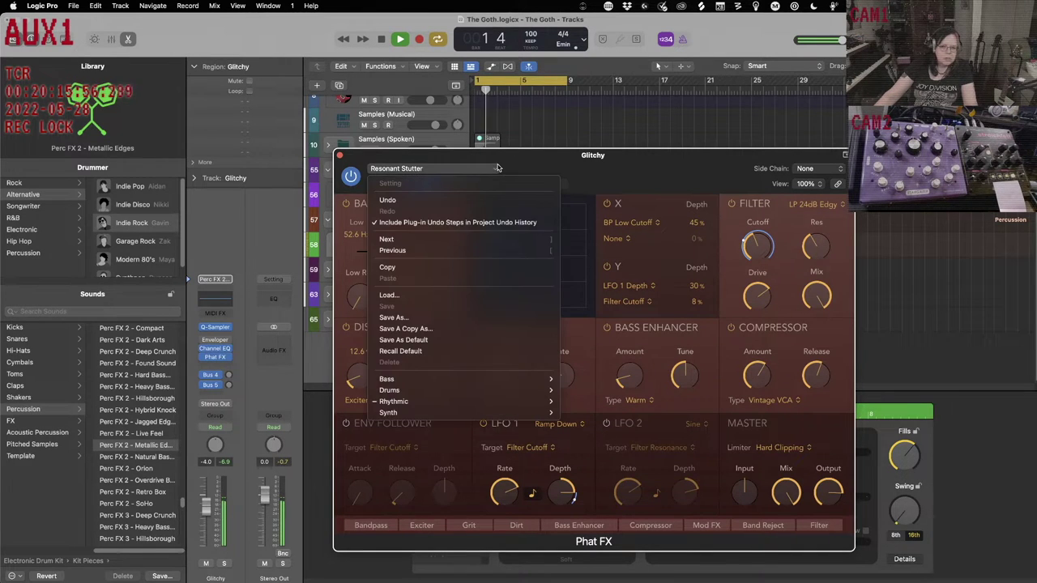
mouse_move(492, 395)
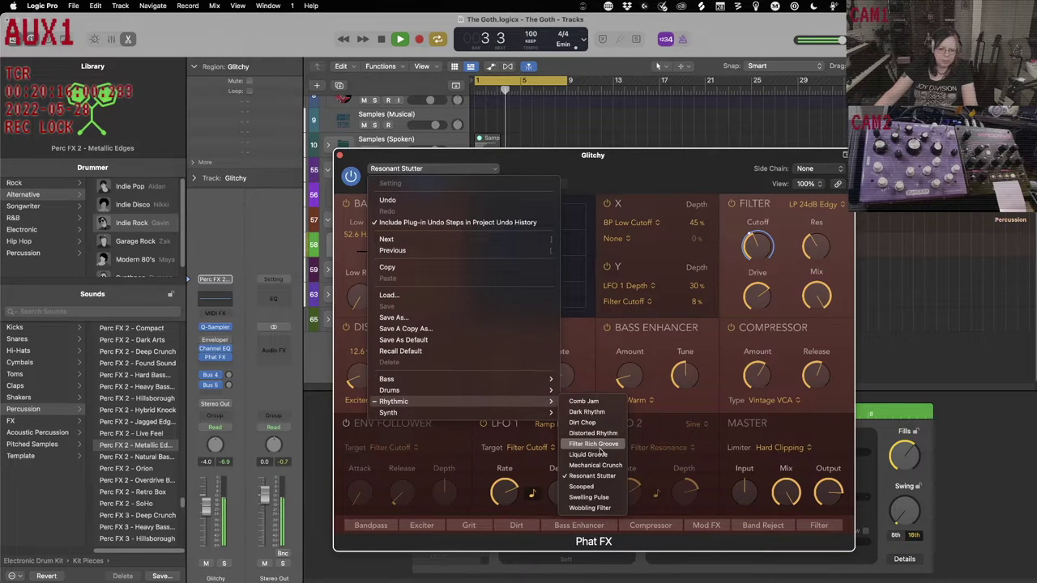
click(593, 444)
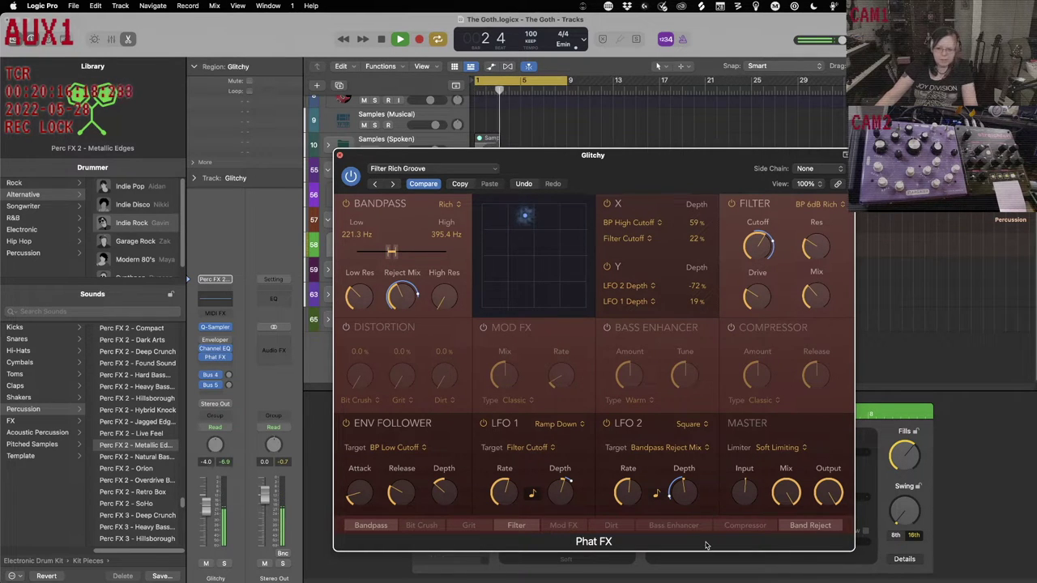
key(super+w)
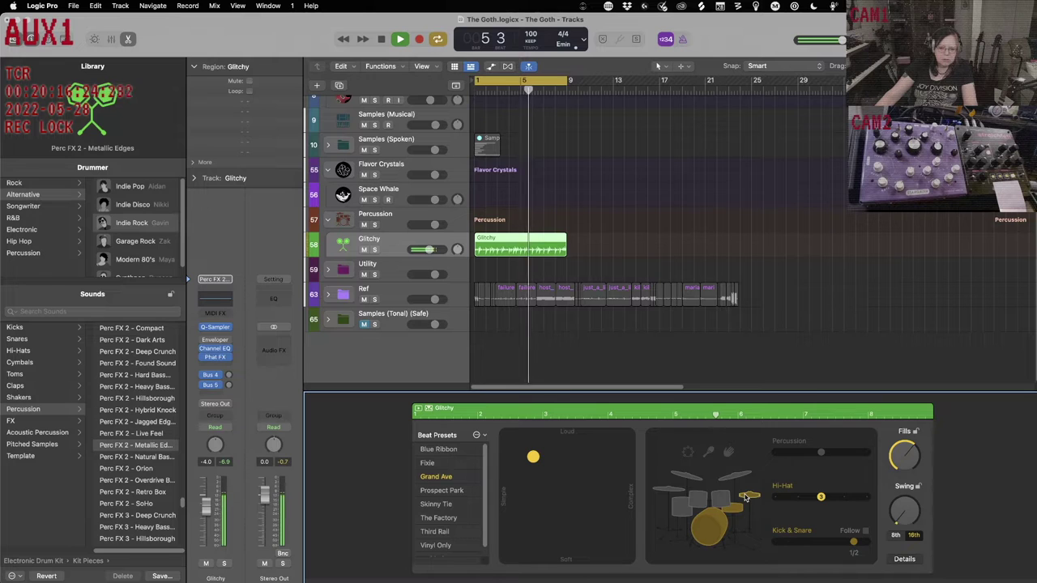
Switch the Glitchy drummer to toms with percussion, and hide the Drummer Editor and the Library.
click(703, 502)
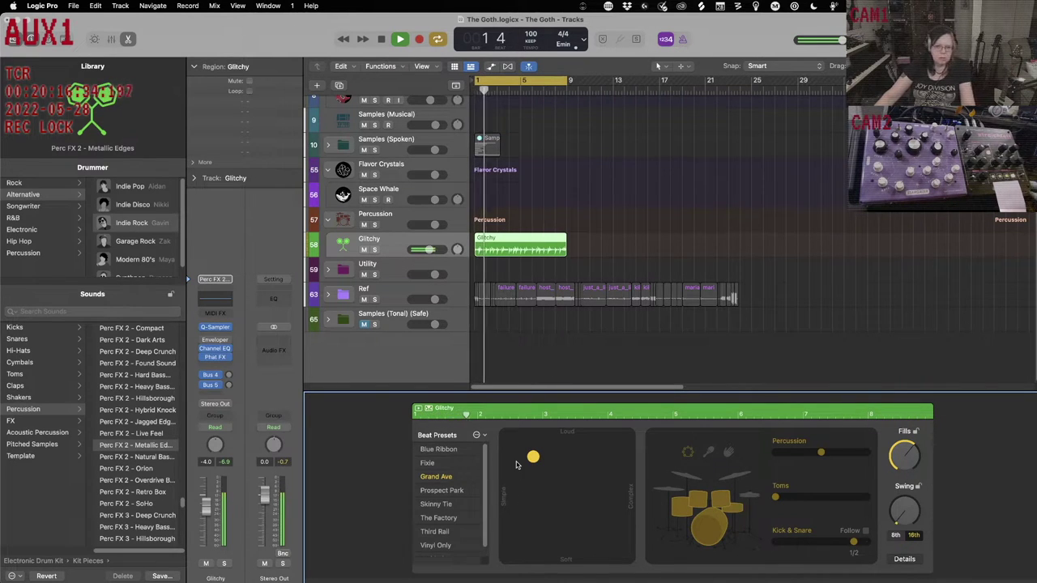
key(e)
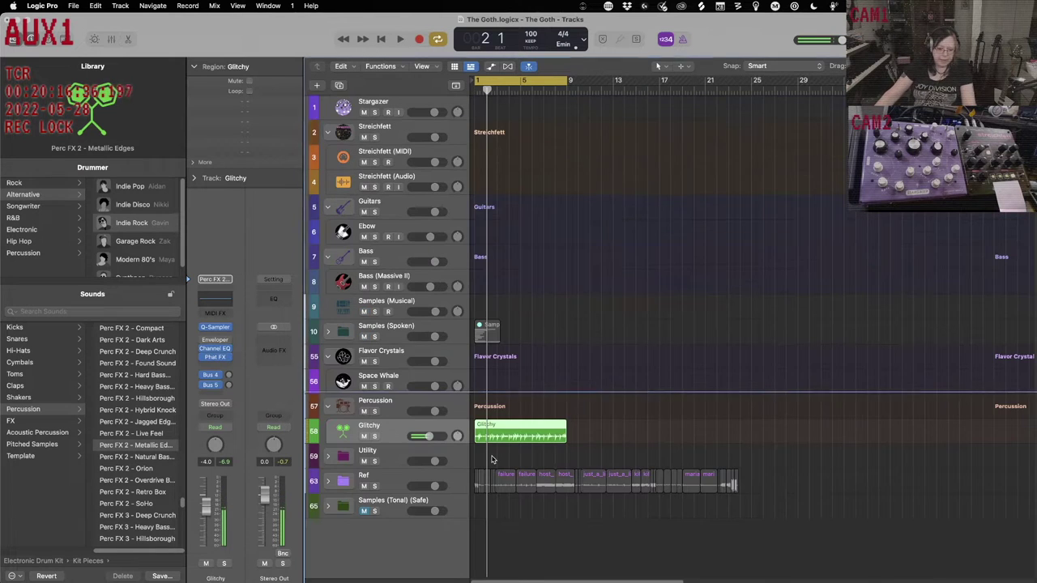
key(y)
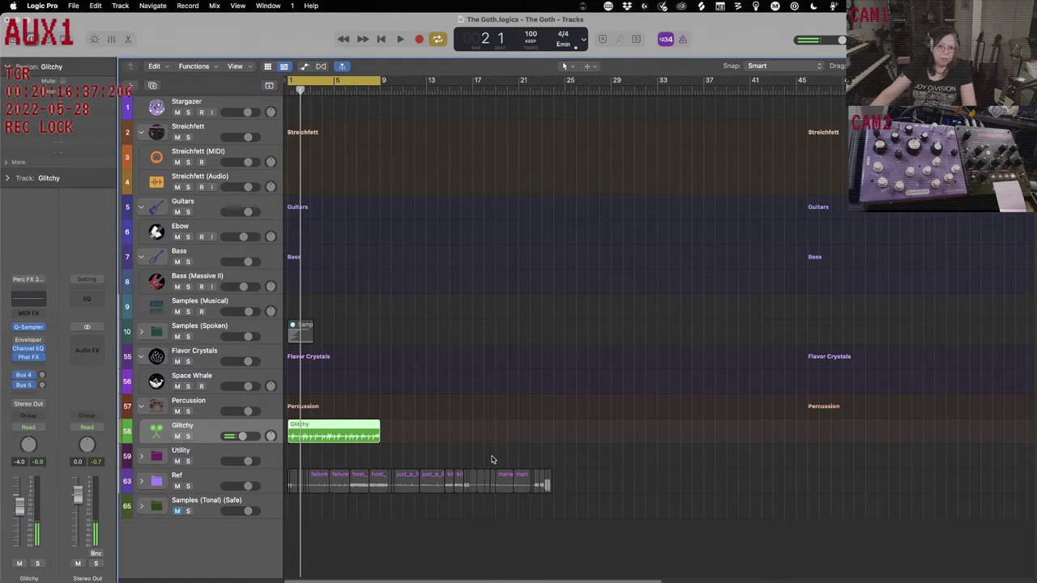
Insert a stereo Space Designer reverb after Phat FX on the Glitchy channel and choose its Fireworks preset during playback.
click(42, 366)
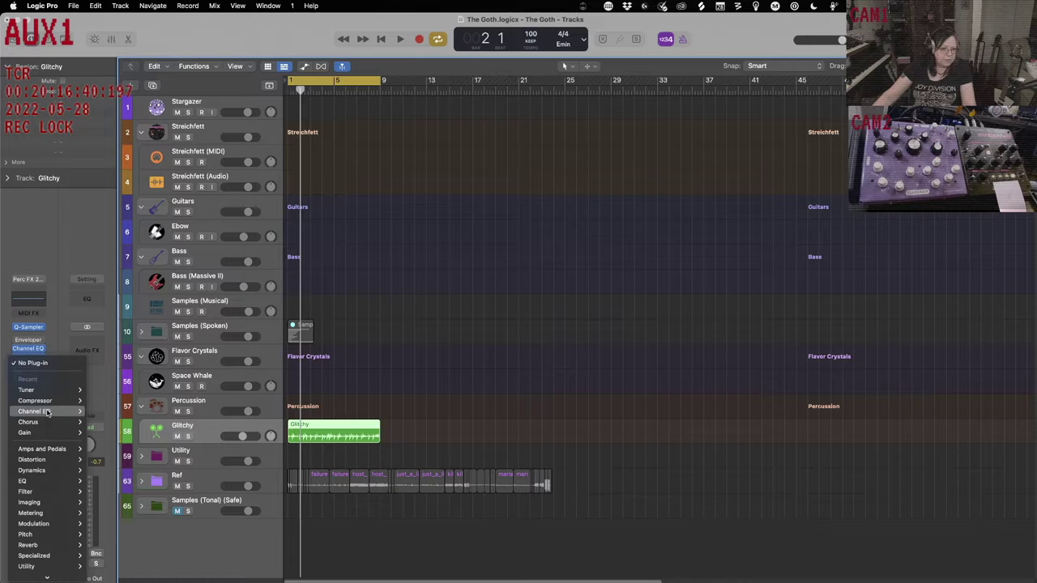
mouse_move(60, 508)
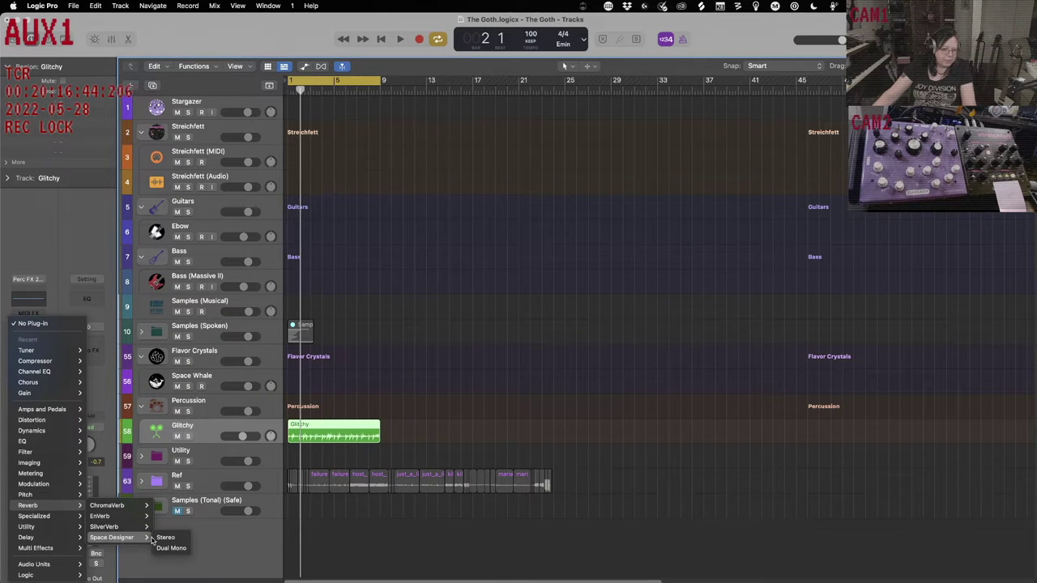
click(166, 538)
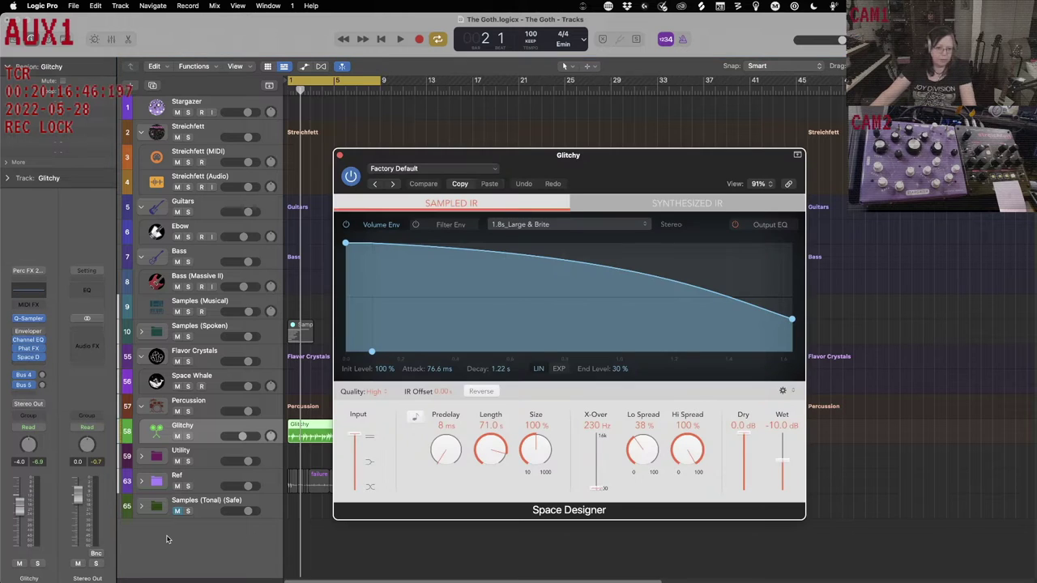
click(494, 169)
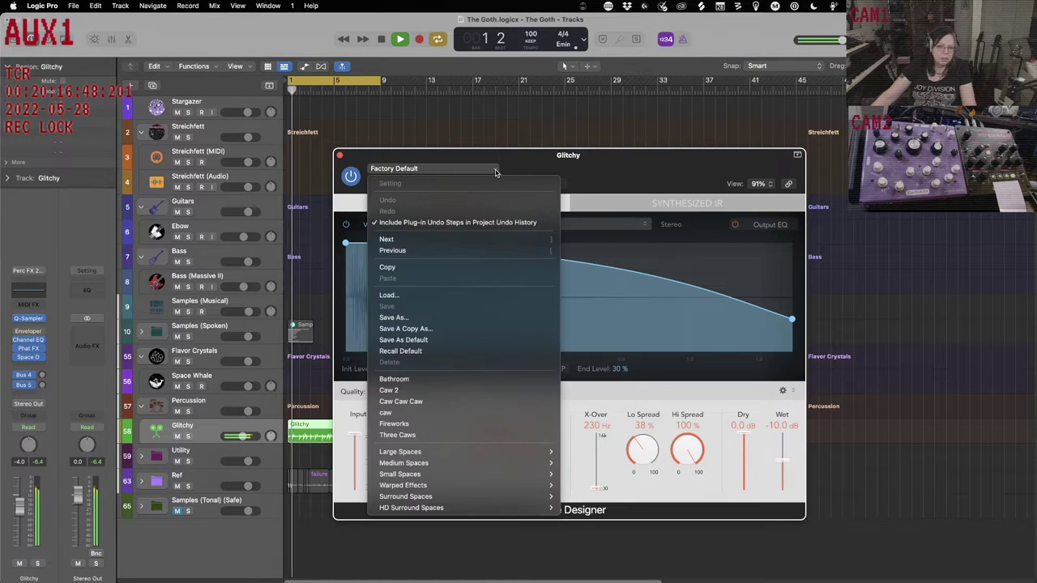
click(466, 423)
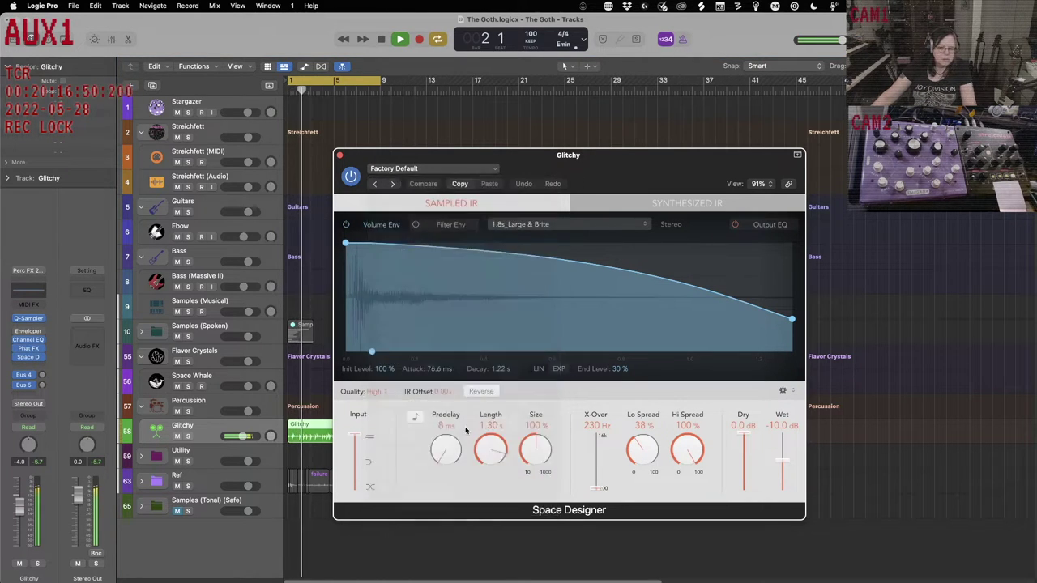
Audition the custom Space Designer presets Three Caws and Caw Caw Caw during playback.
click(502, 170)
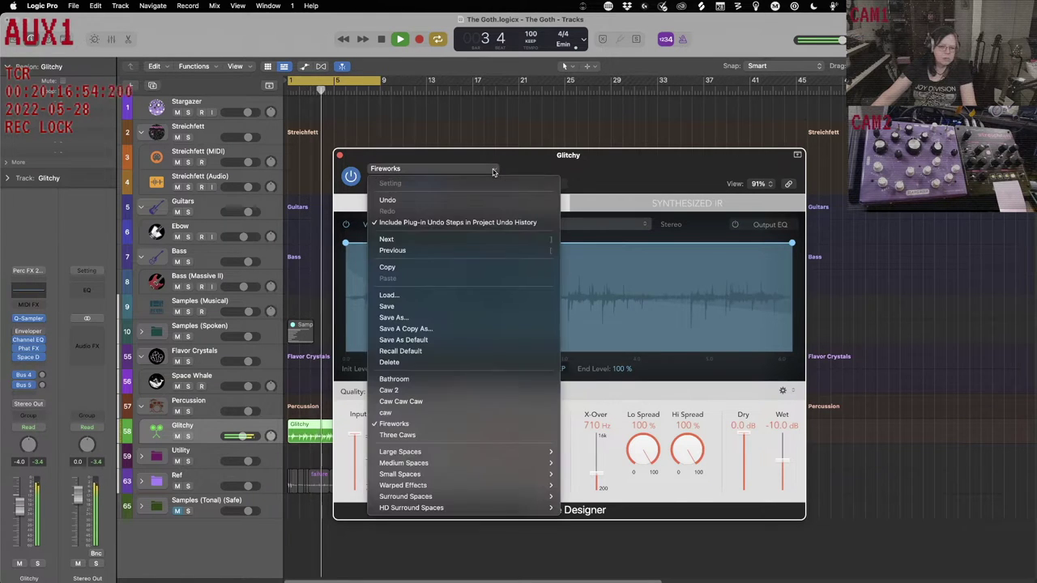
click(462, 436)
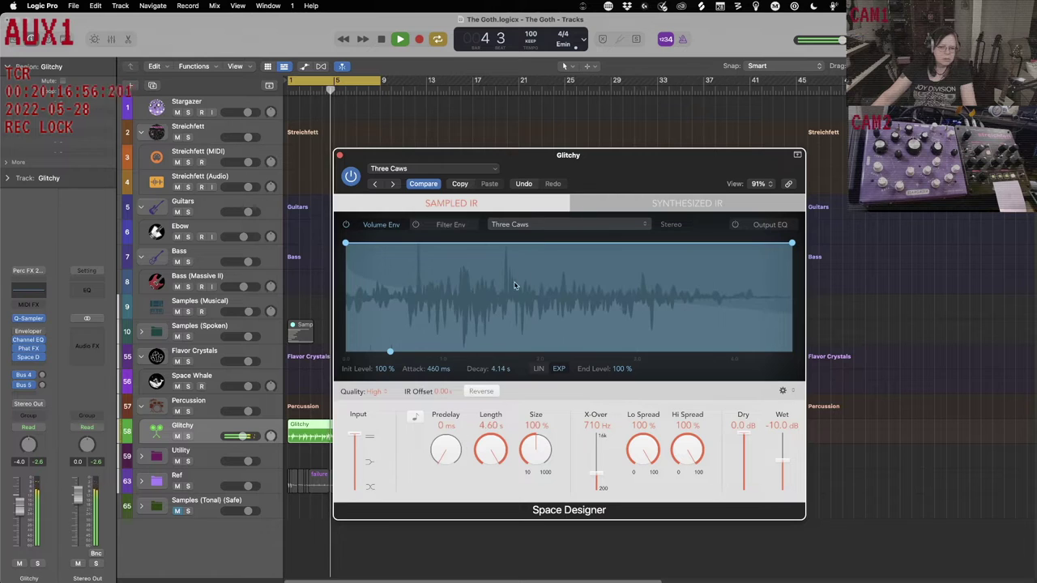
click(494, 170)
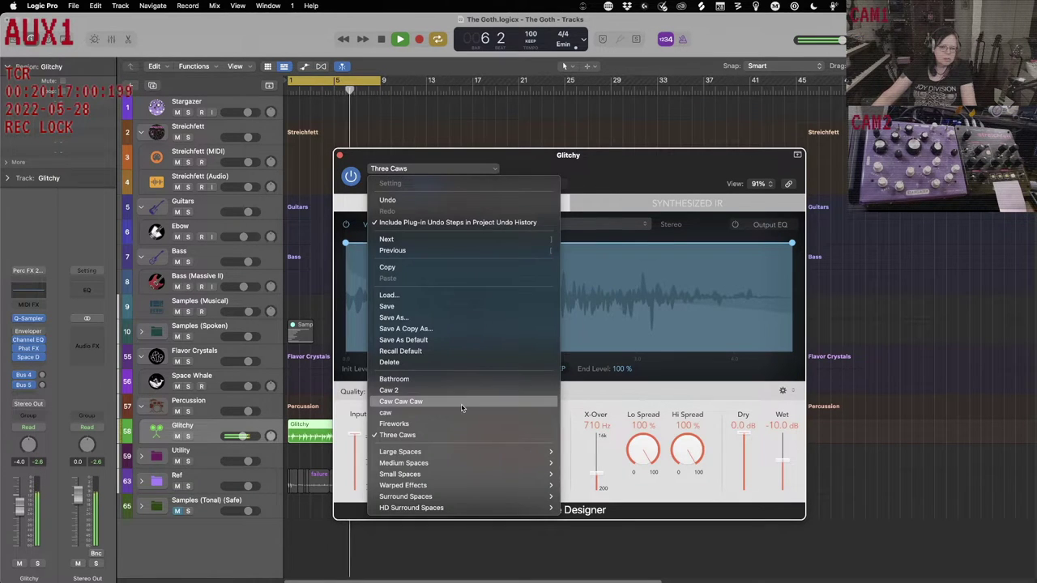
key(Escape)
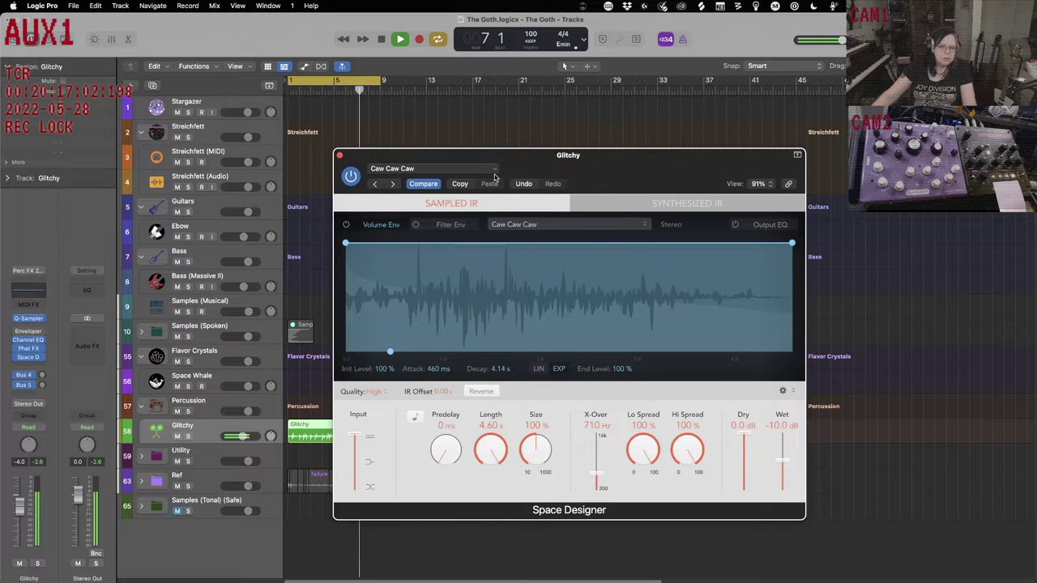
Audition the Warped Effects texture presets Space Rattle and Spacial Resolution in Space Designer.
click(495, 172)
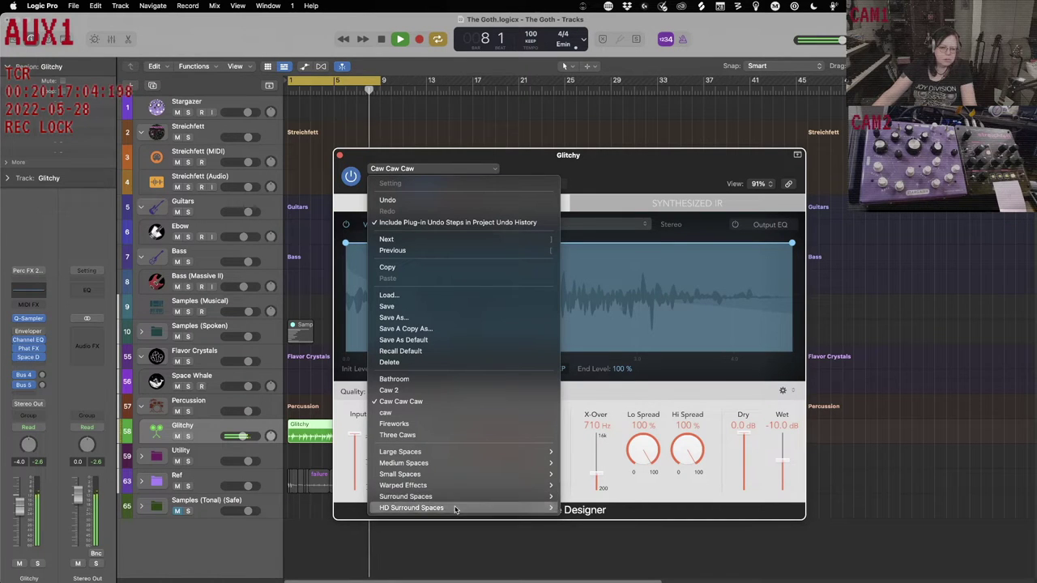
mouse_move(454, 485)
mouse_move(595, 507)
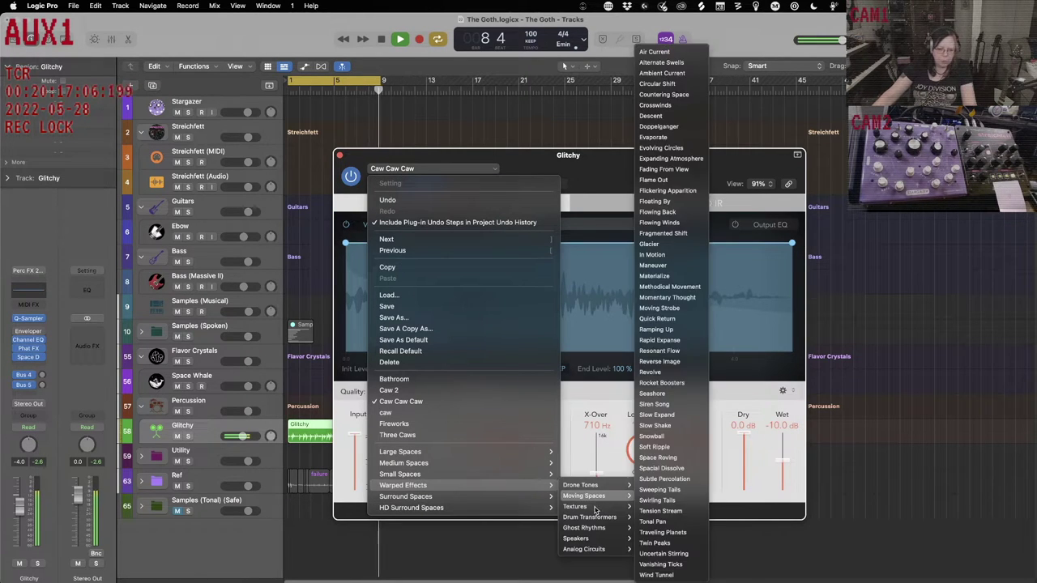
click(648, 490)
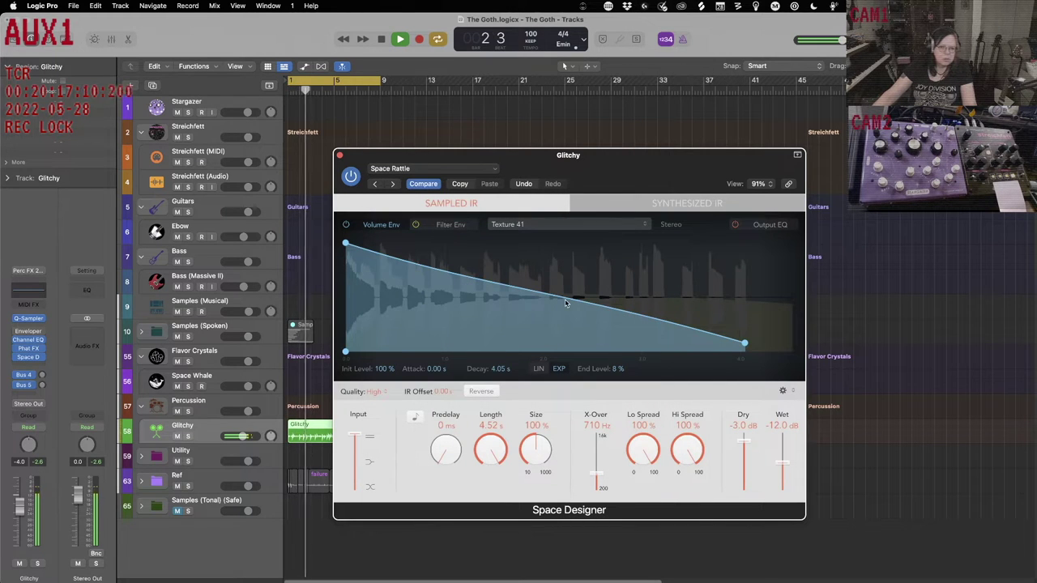
click(490, 170)
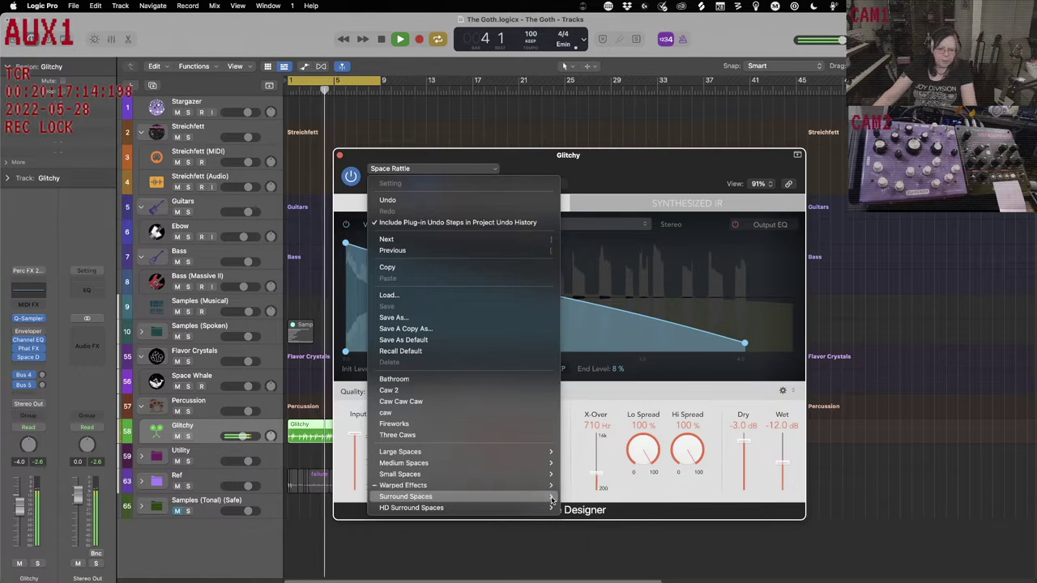
mouse_move(556, 496)
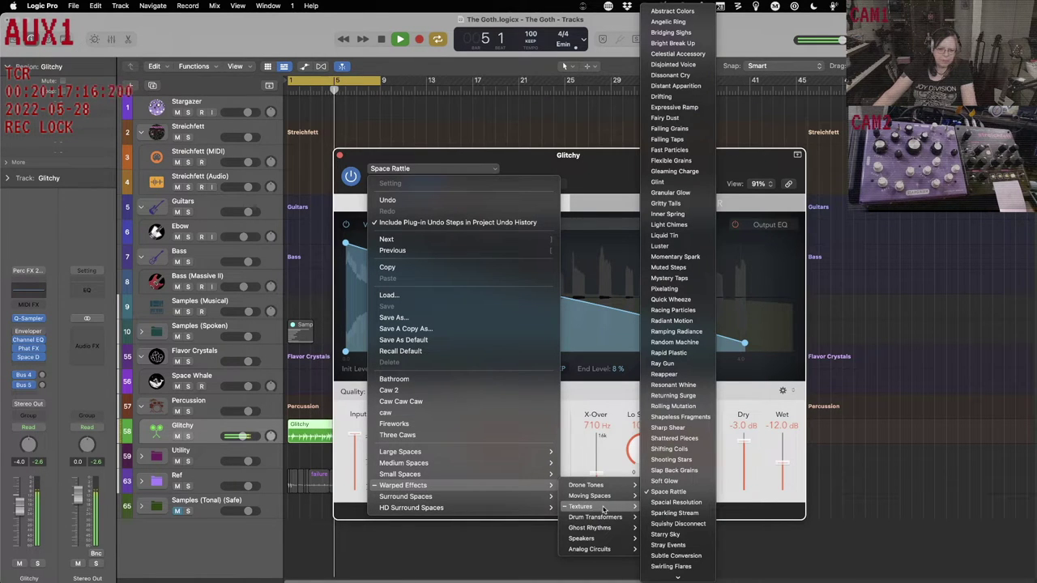
click(647, 505)
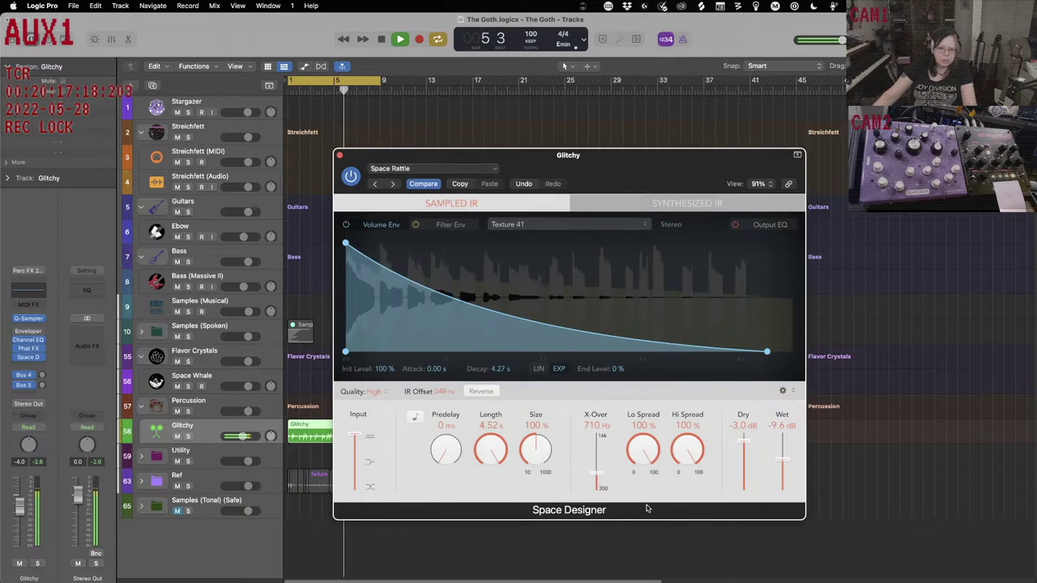
Audition the Drone Tones presets Sphere and Remote Hum on the Glitchy reverb.
click(493, 171)
mouse_move(518, 485)
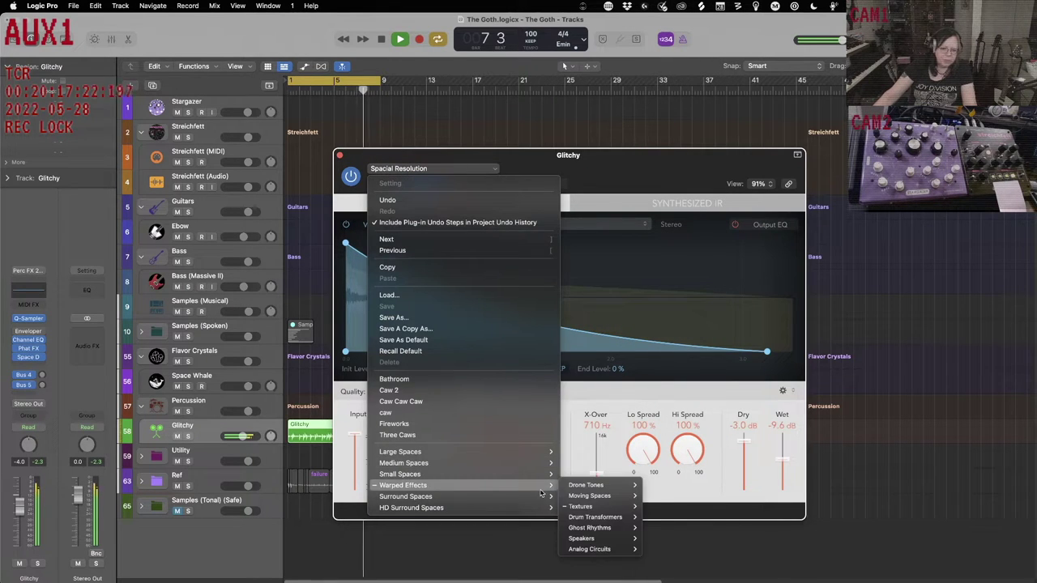
mouse_move(590, 486)
click(655, 480)
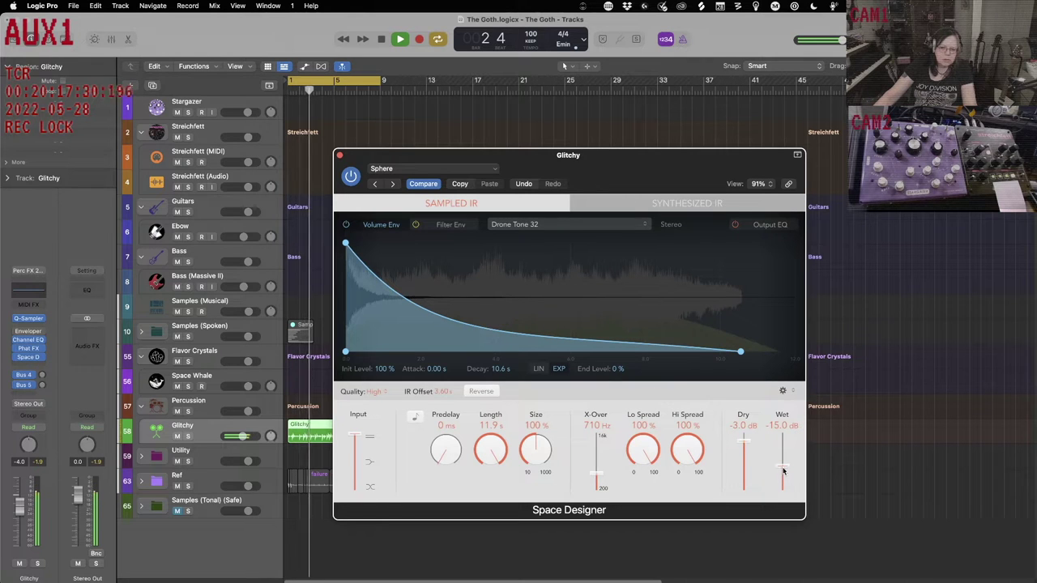
click(430, 168)
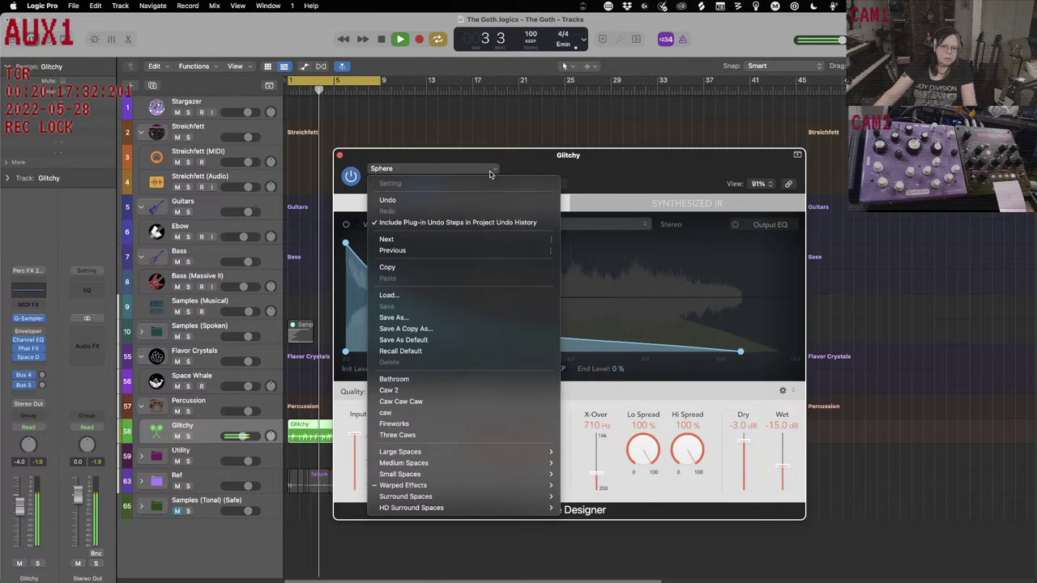
mouse_move(434, 485)
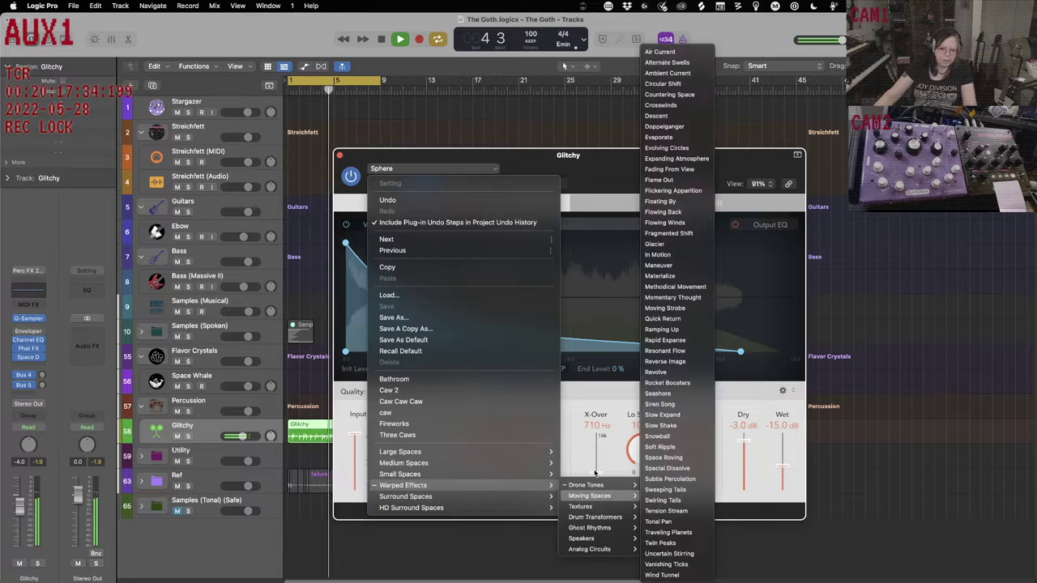
mouse_move(598, 484)
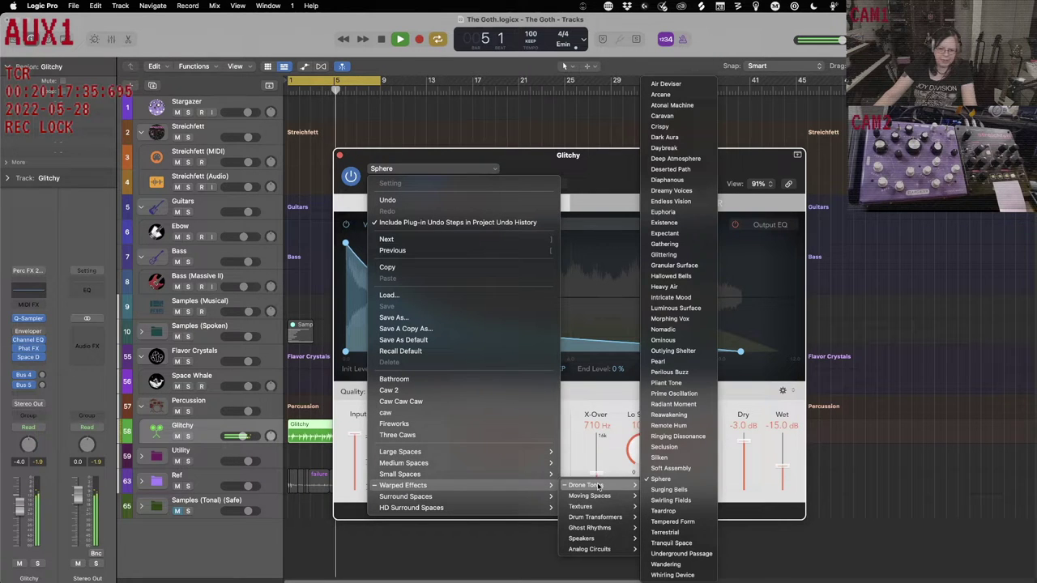
click(672, 426)
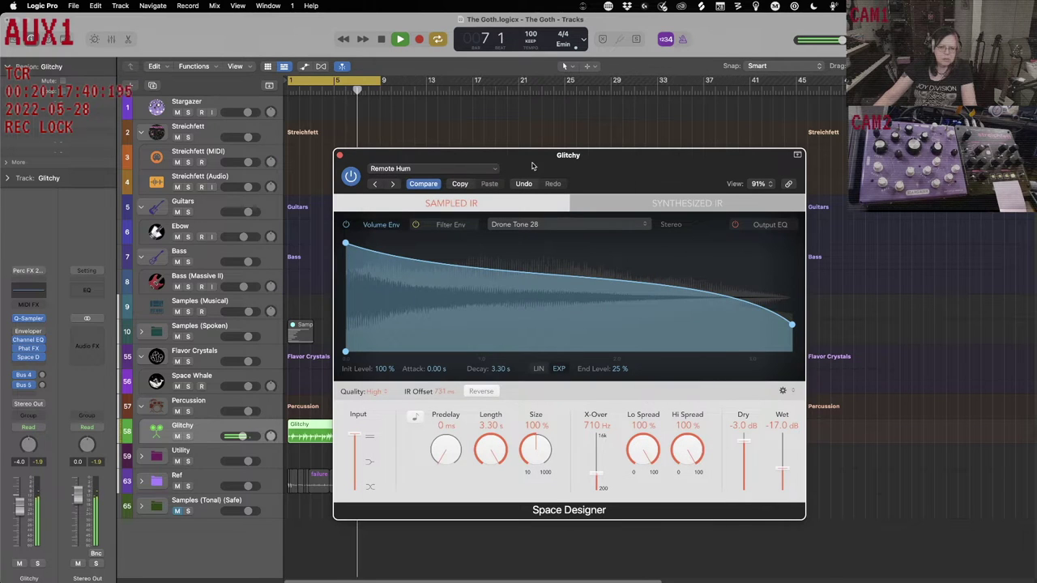
Audition the Moving Spaces preset Siren Song on the Glitchy reverb.
click(489, 170)
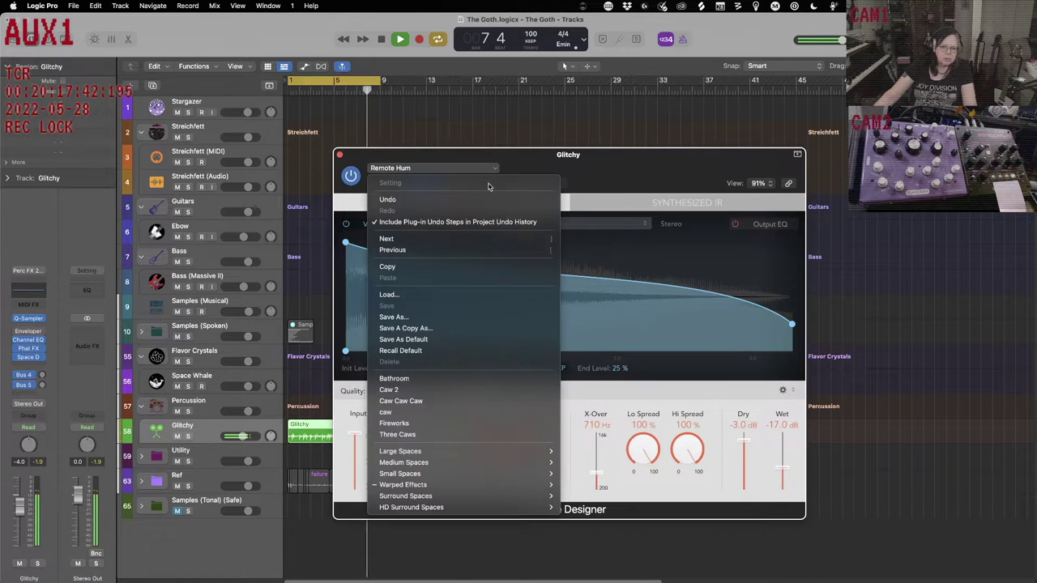
mouse_move(472, 486)
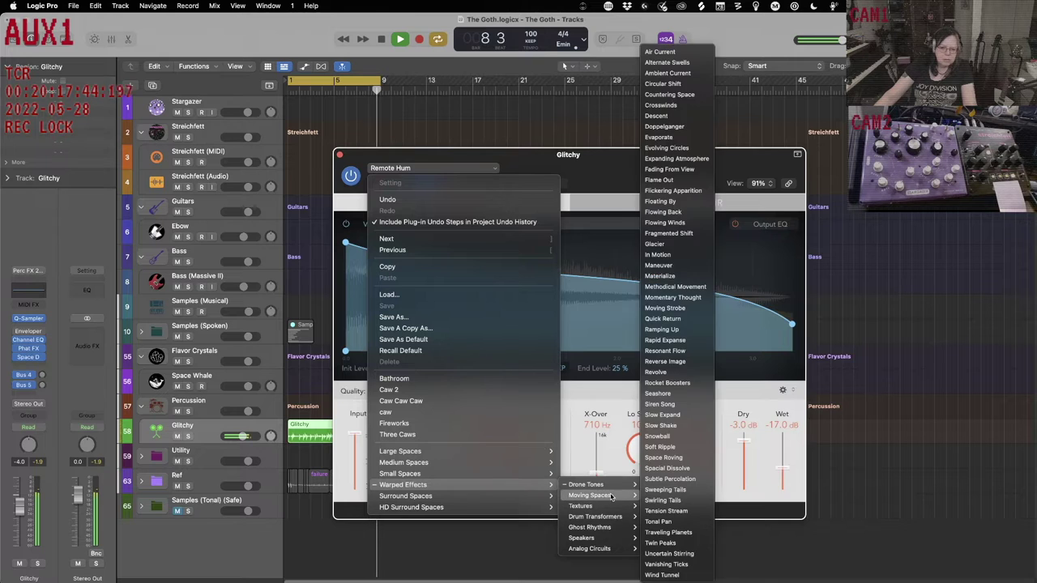
mouse_move(611, 496)
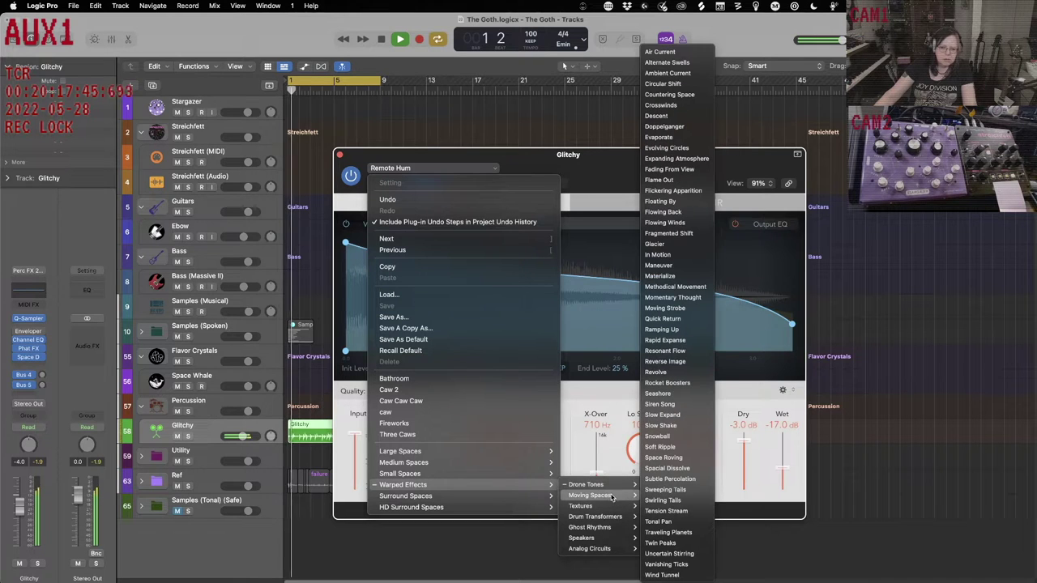
click(685, 403)
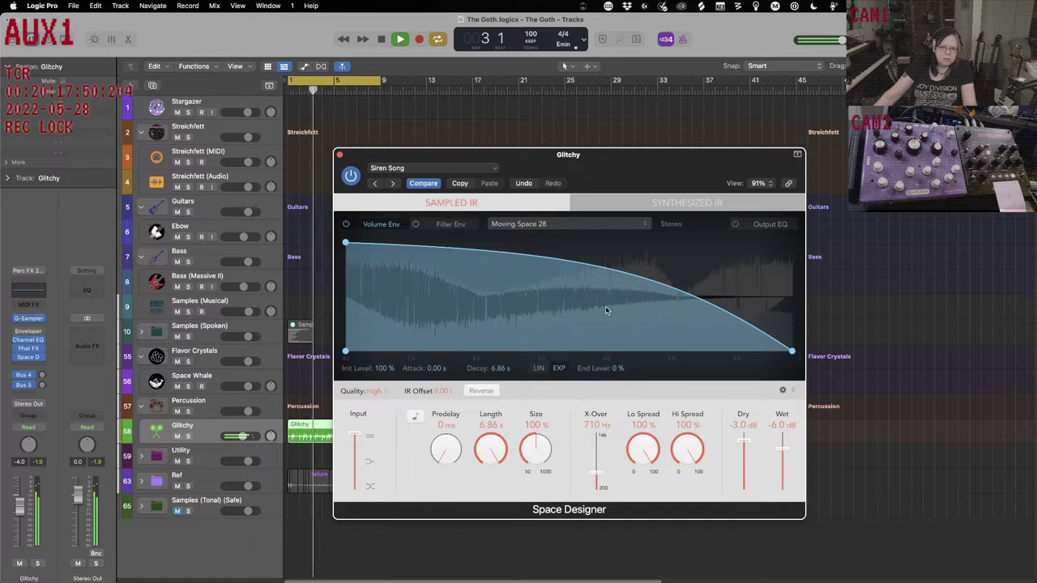
Look through the Ghost Rhythms presets in Space Designer and audition 120 BPM Rhythmic Spraying.
click(495, 171)
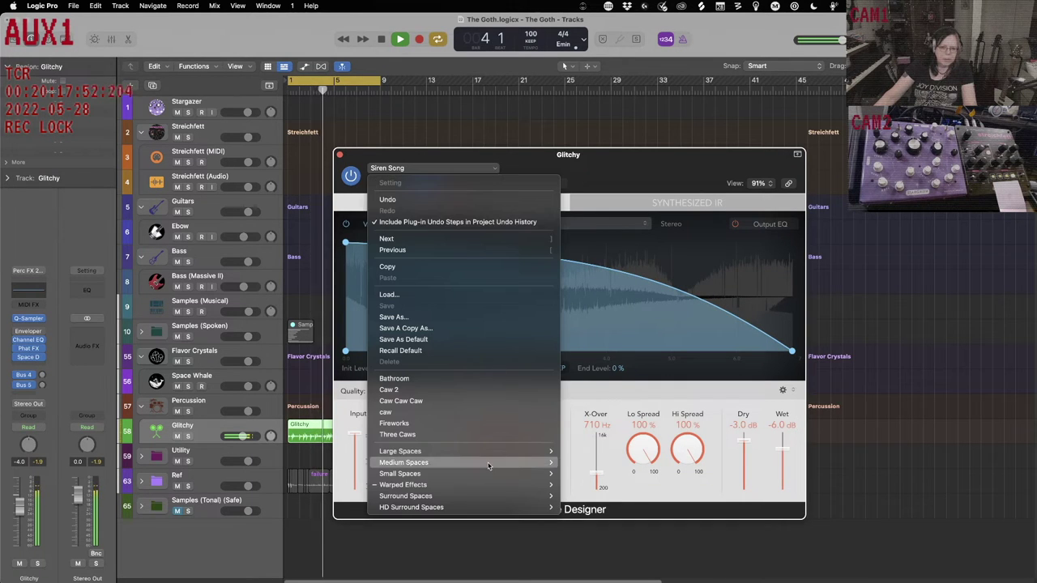
mouse_move(518, 484)
mouse_move(580, 484)
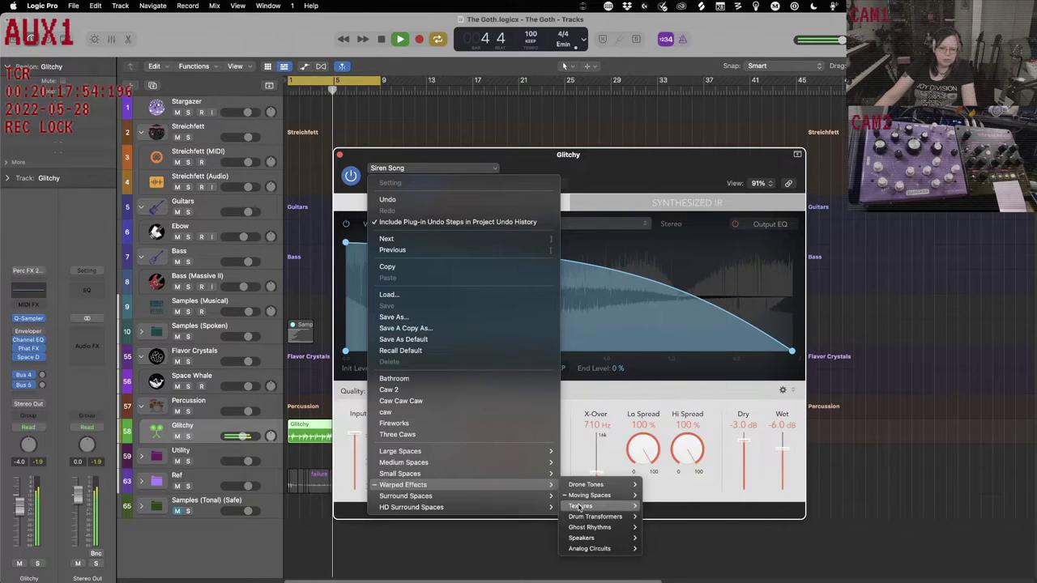
mouse_move(580, 516)
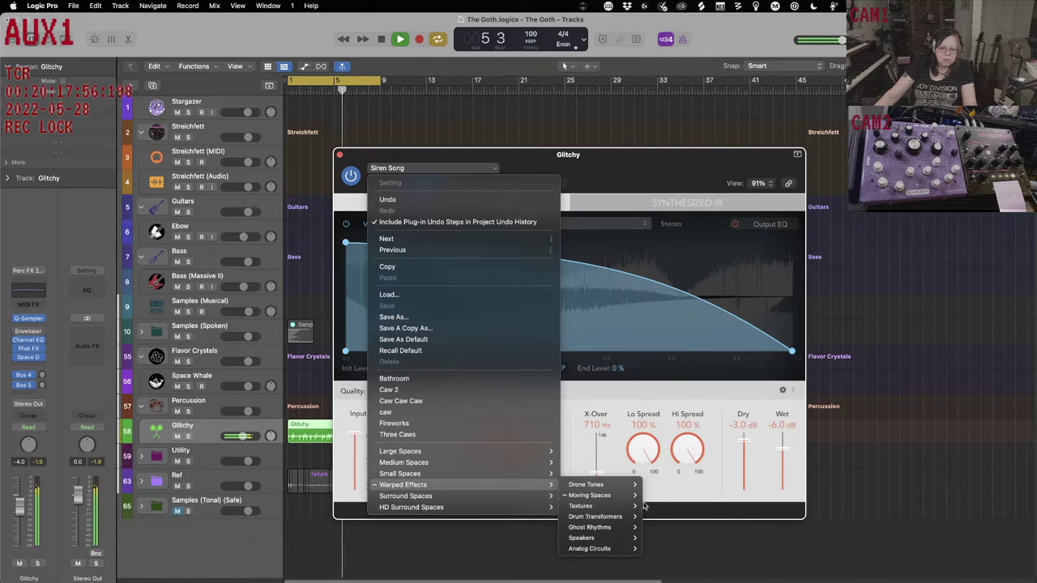
mouse_move(631, 527)
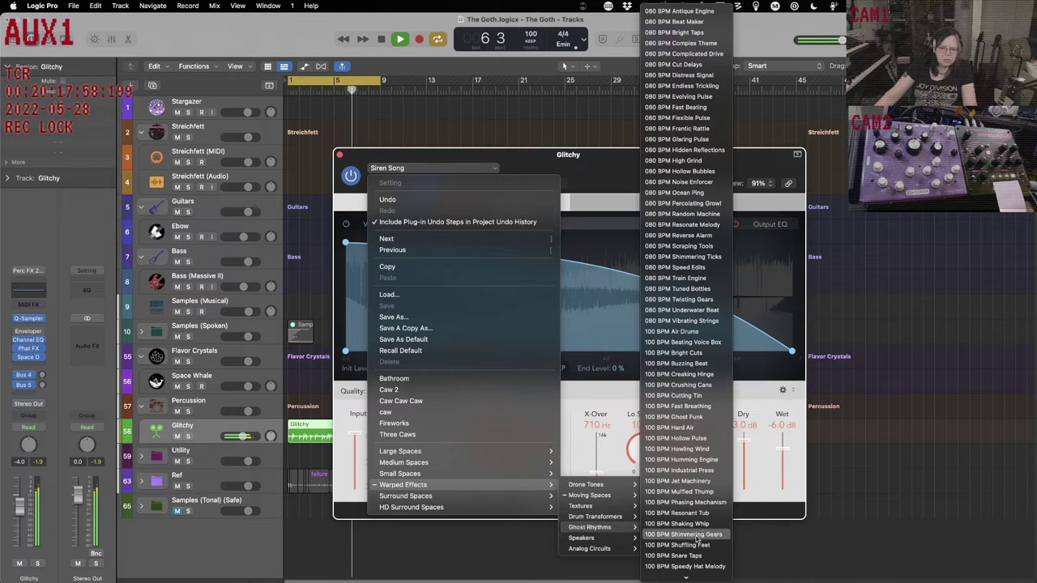
scroll(684, 535, down, 15)
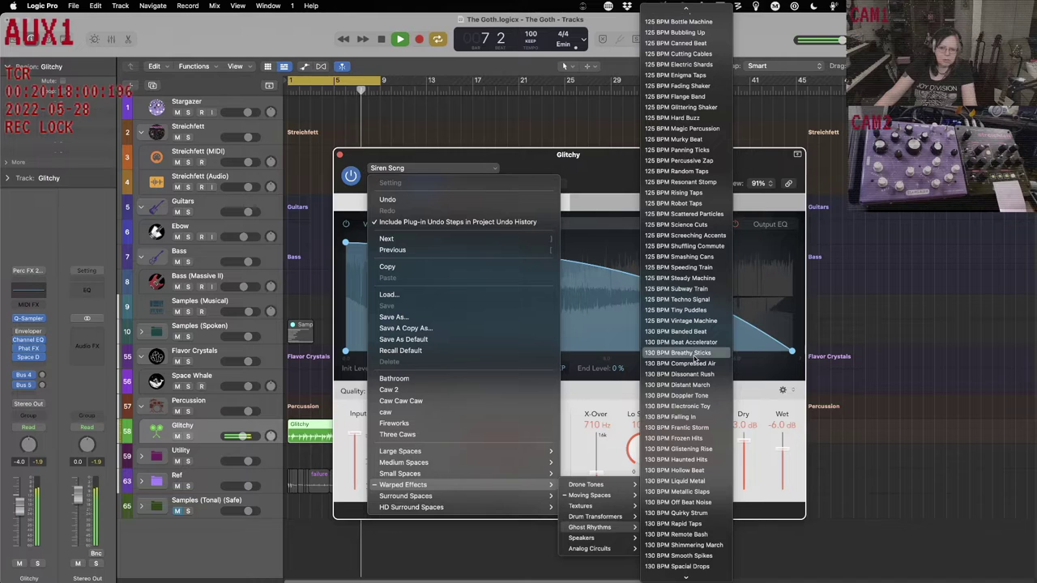
scroll(684, 151, up, 2)
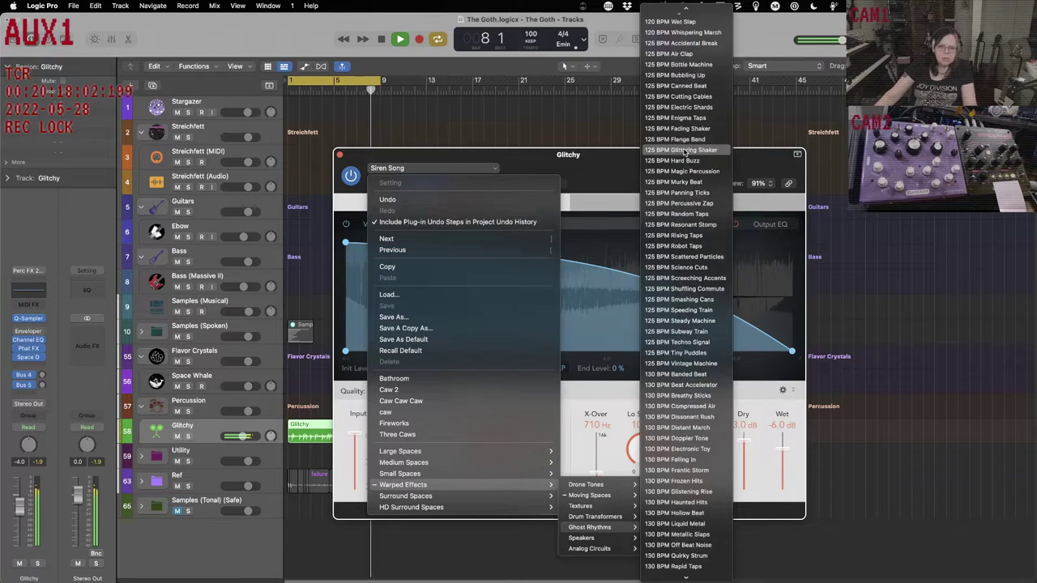
scroll(684, 151, up, 8)
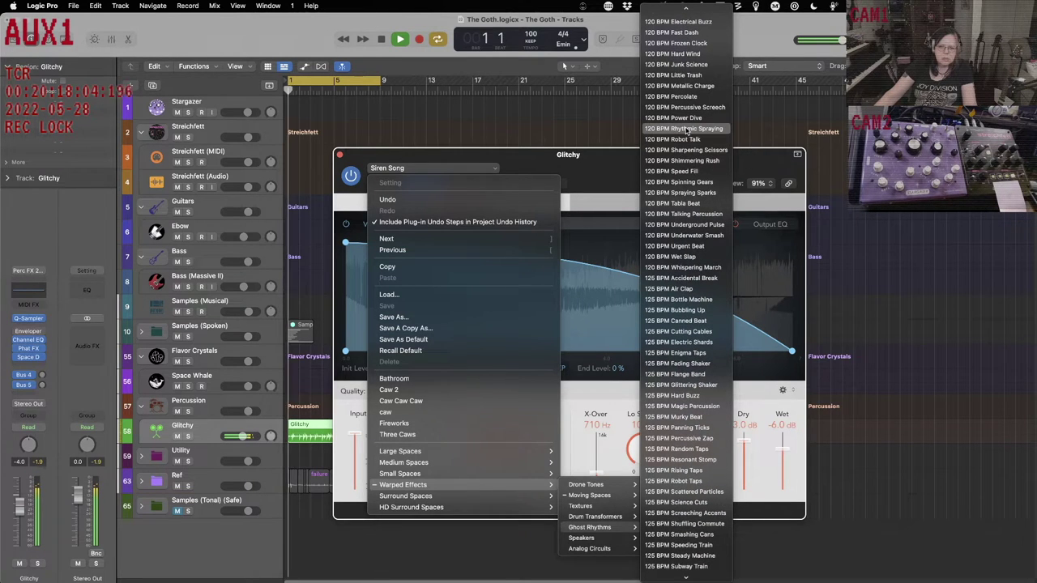
click(687, 129)
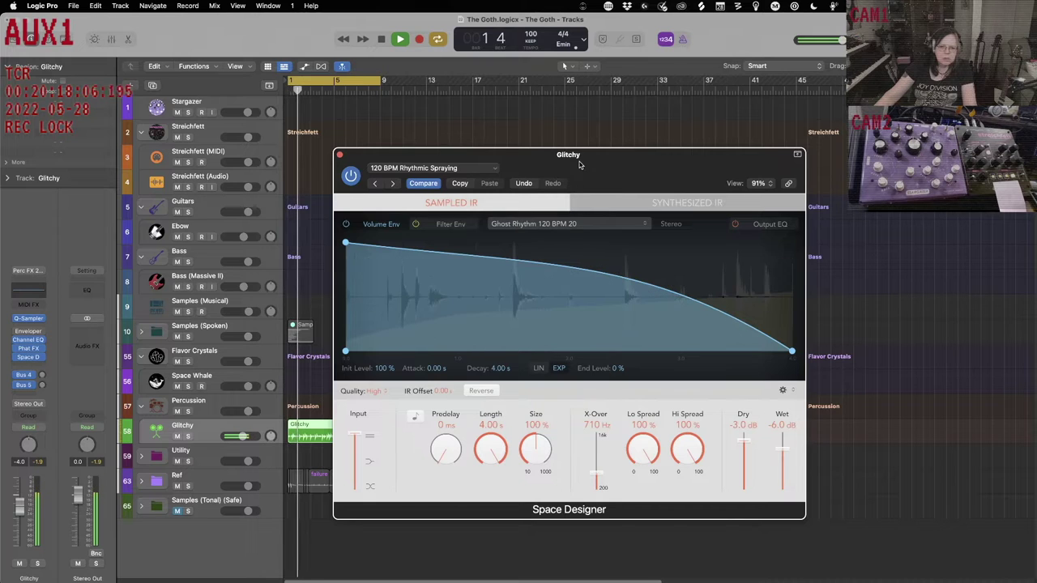
Load the Ghost Rhythms preset 120 BPM Junk Science in Space Designer and close the plug-in window.
click(490, 171)
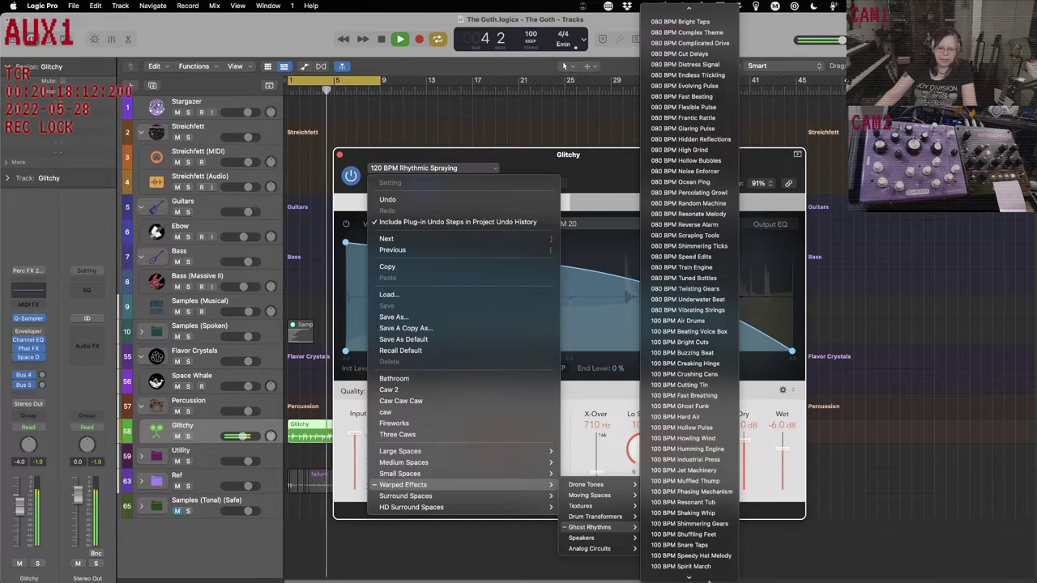
mouse_move(708, 580)
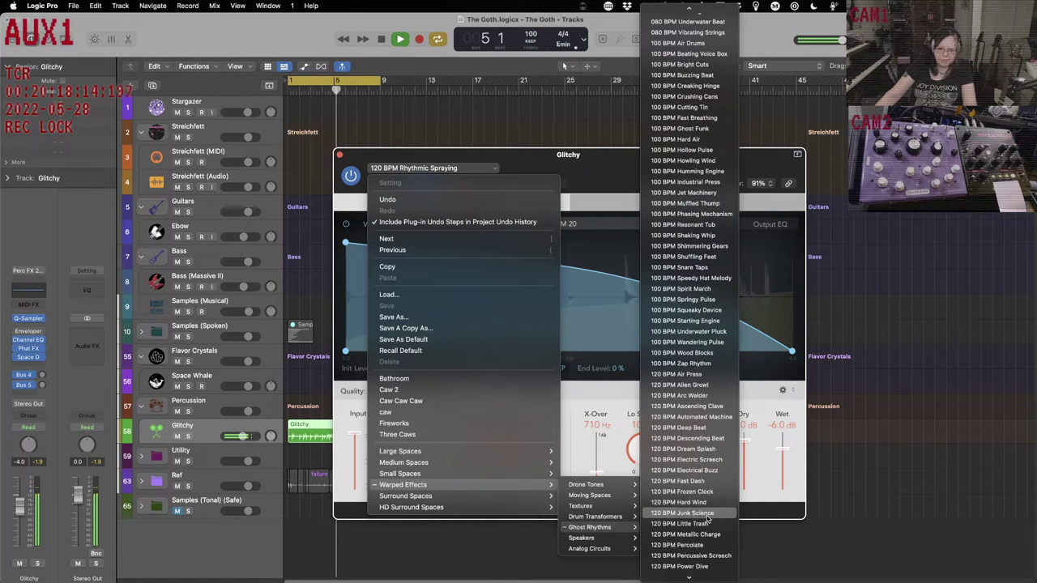
click(706, 515)
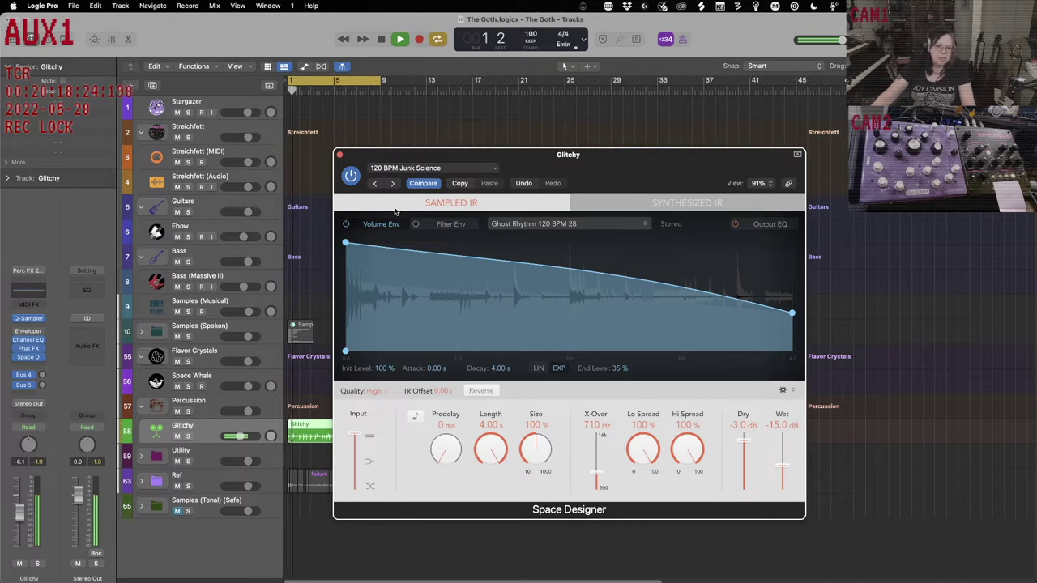
click(340, 154)
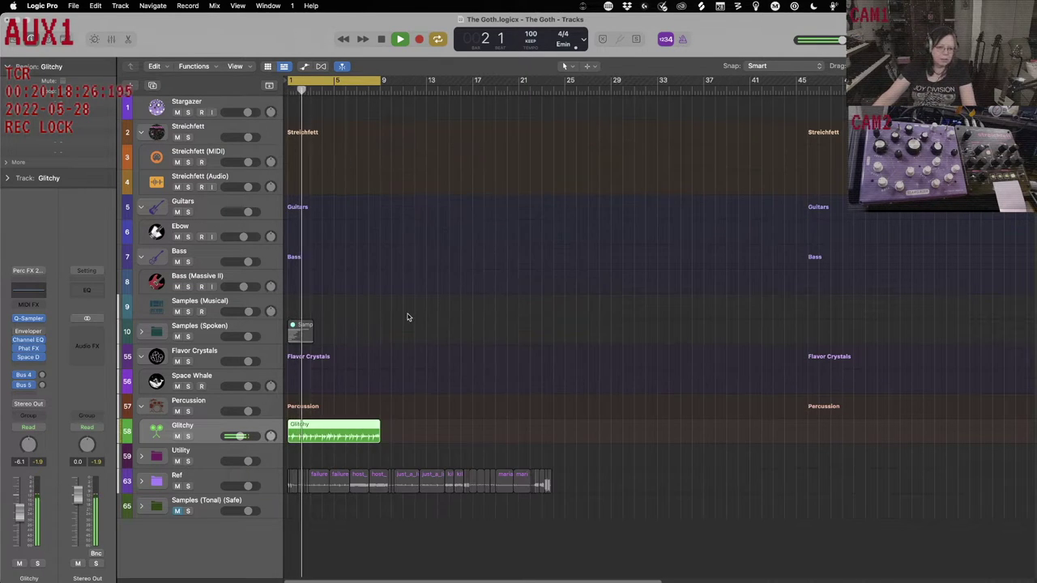
Lengthen the Glitchy drummer region from its current end through bar 128.
drag(382, 426, 1029, 427)
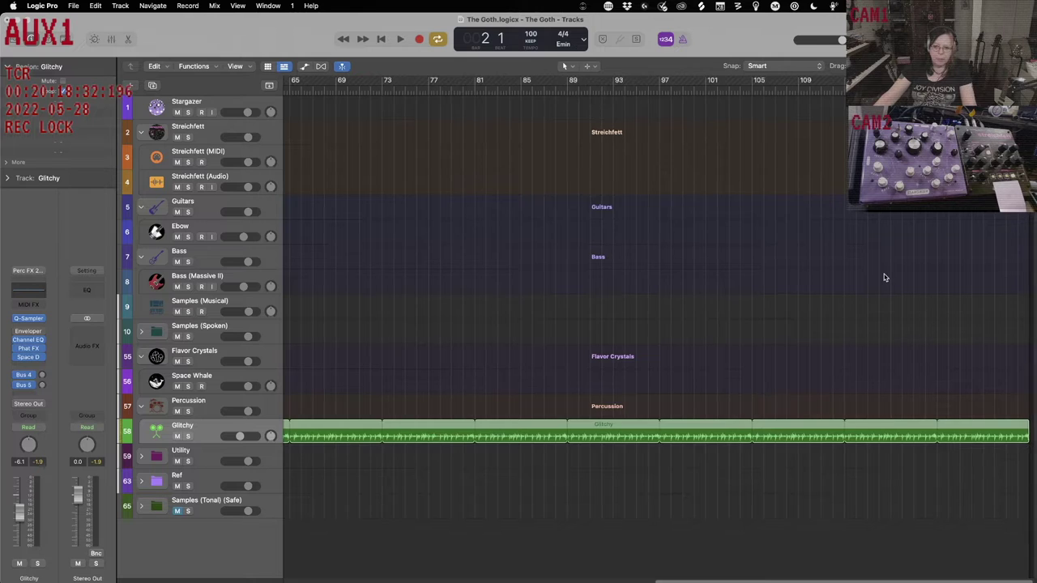
scroll(882, 275, right, 3)
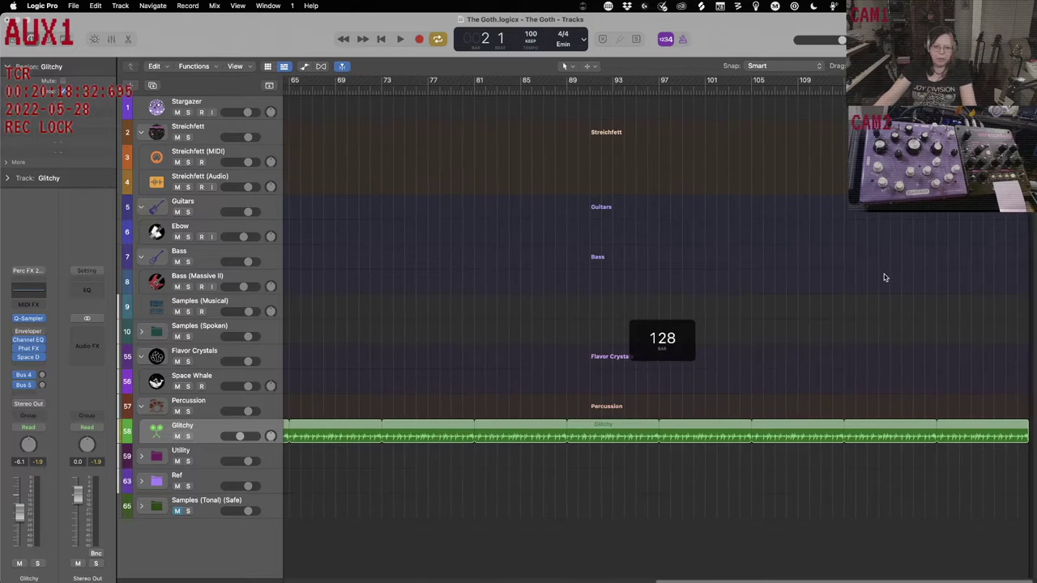
Switch the position display to Beats & Time (Large) and move the playhead to bar 85.
click(584, 40)
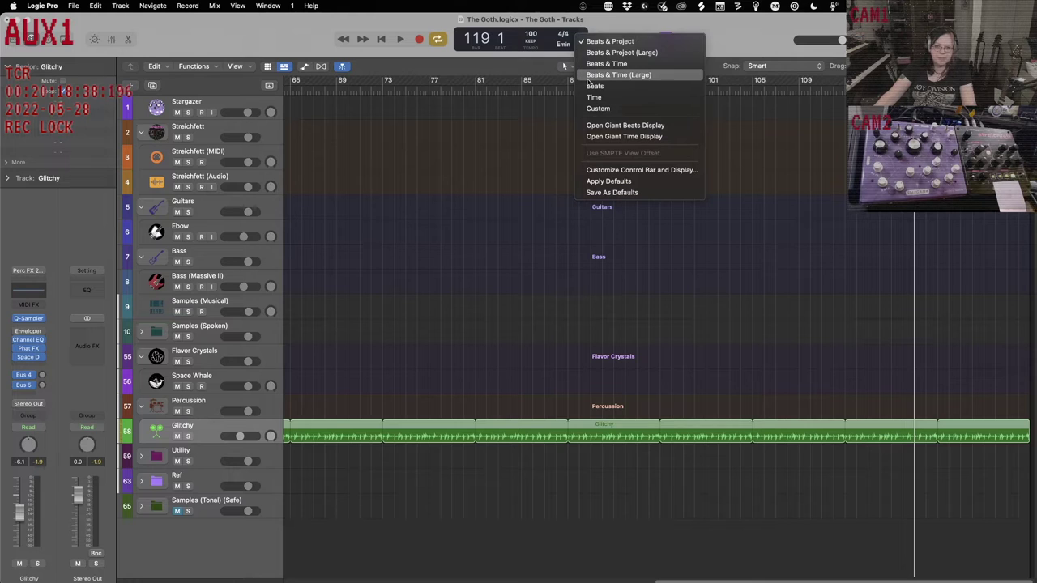
click(588, 80)
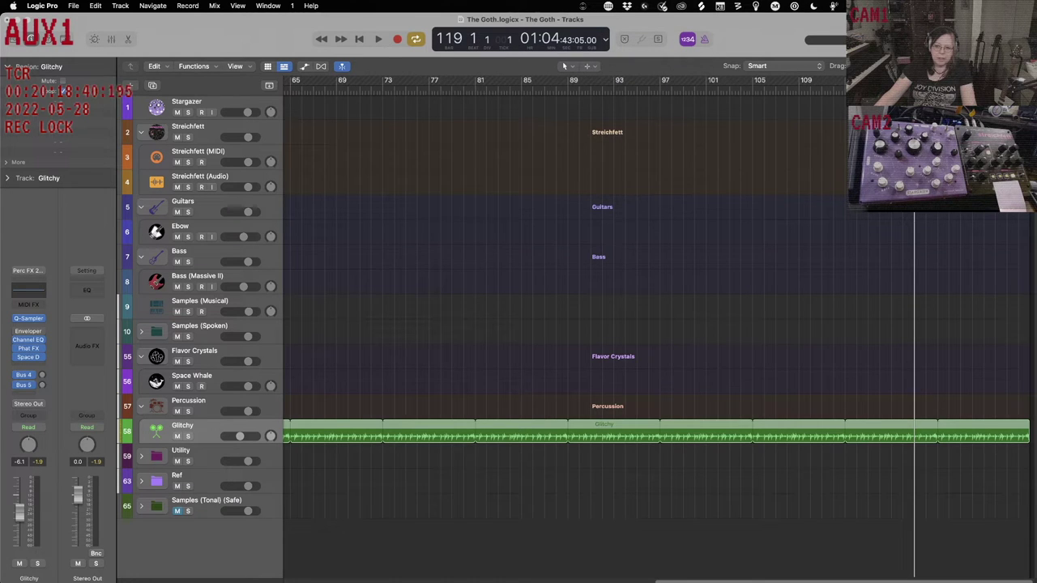
drag(497, 88, 524, 87)
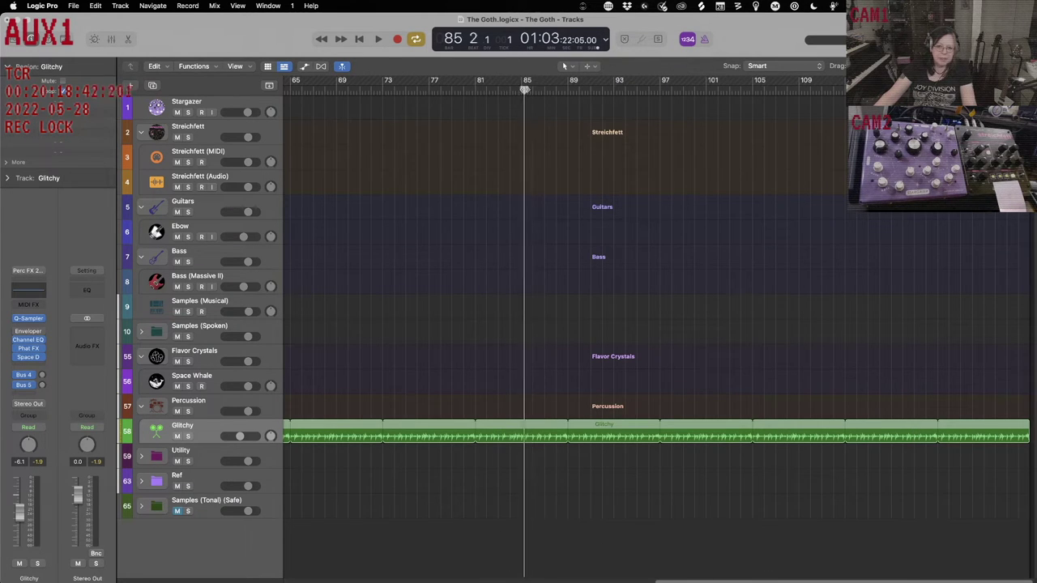
key(space)
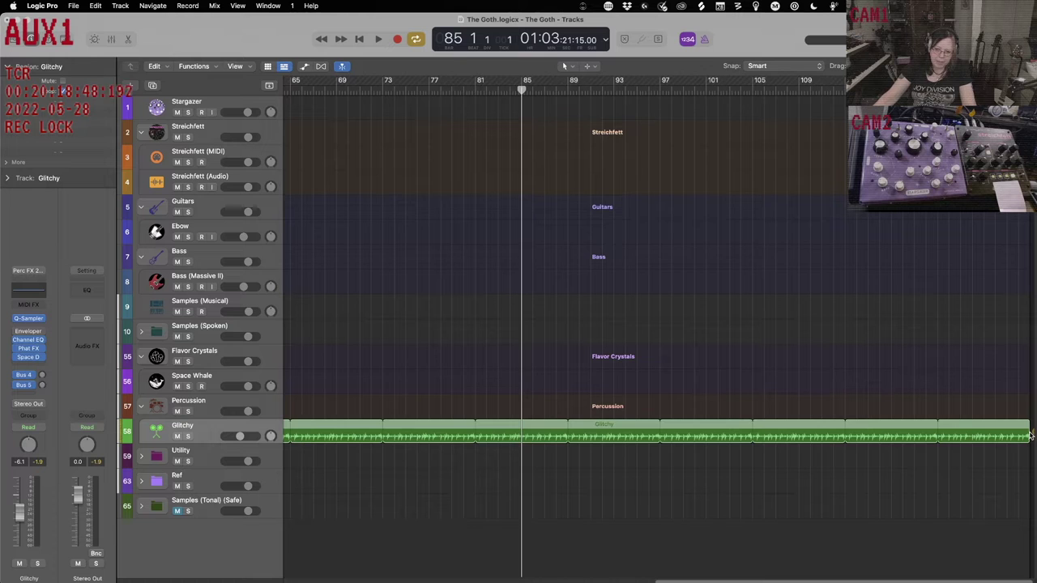
Shorten the Glitchy region to end at bar 89 and turn off cycle mode.
drag(1031, 434, 567, 449)
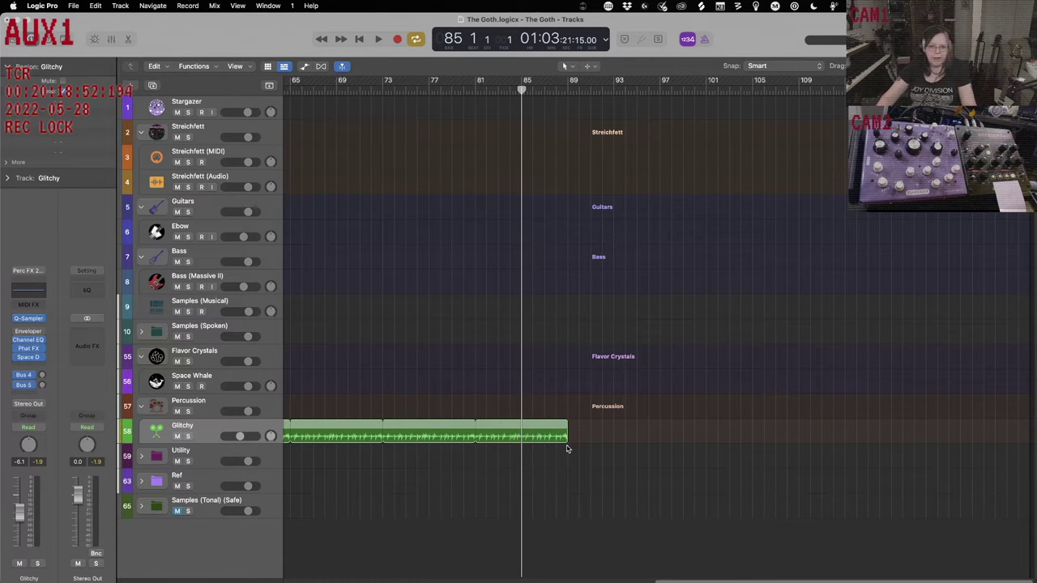
key(c)
Play the song from the beginning and check the destination of the Glitchy track's first bus send.
key(Return)
key(space)
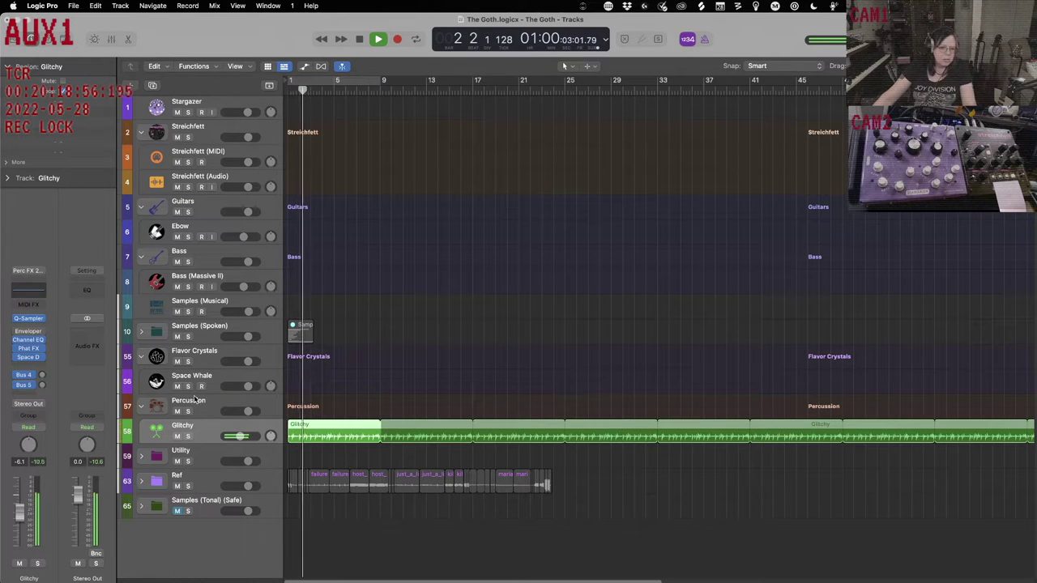
click(31, 376)
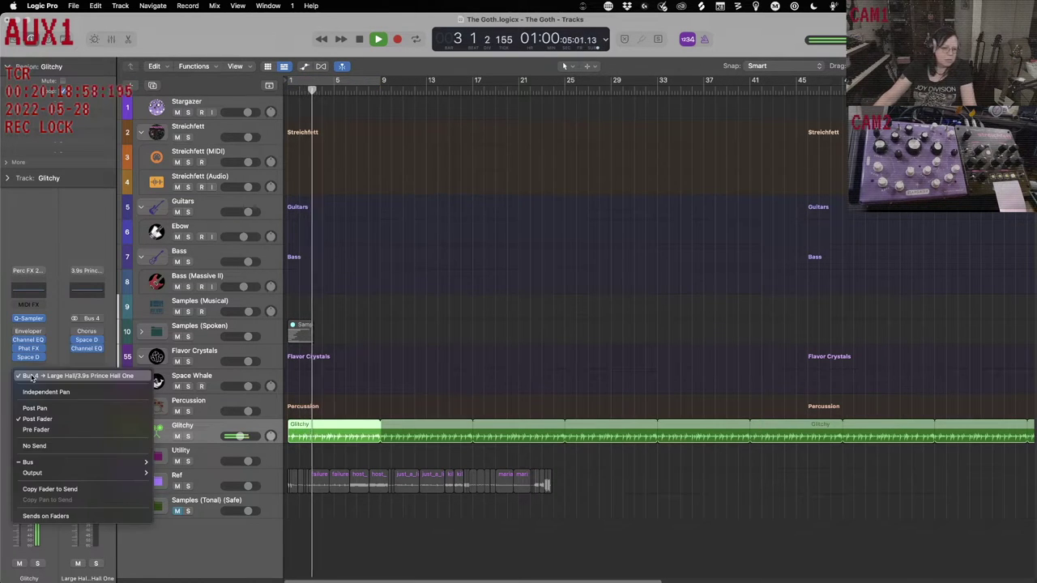
click(31, 376)
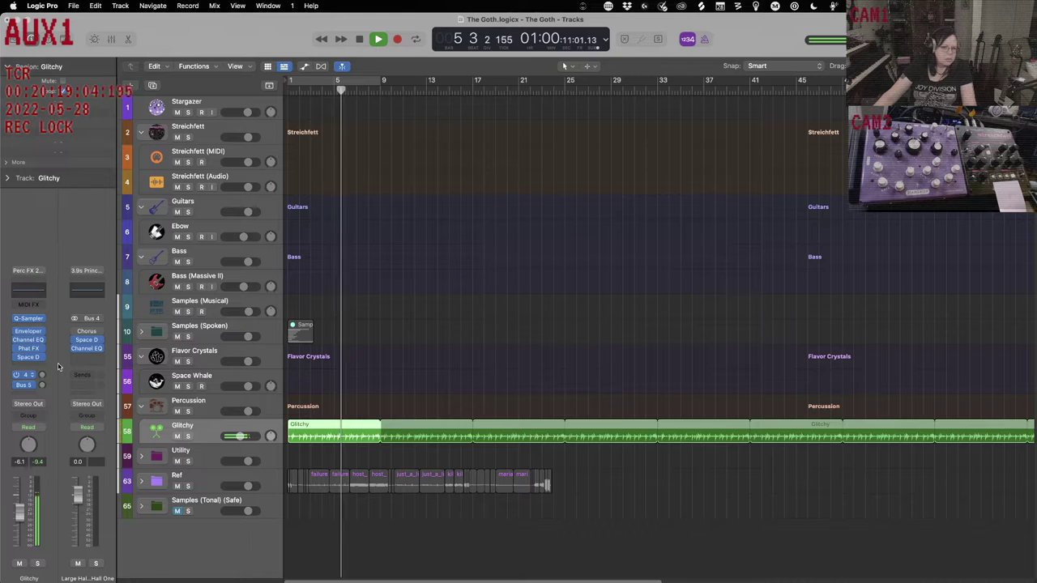
key(space)
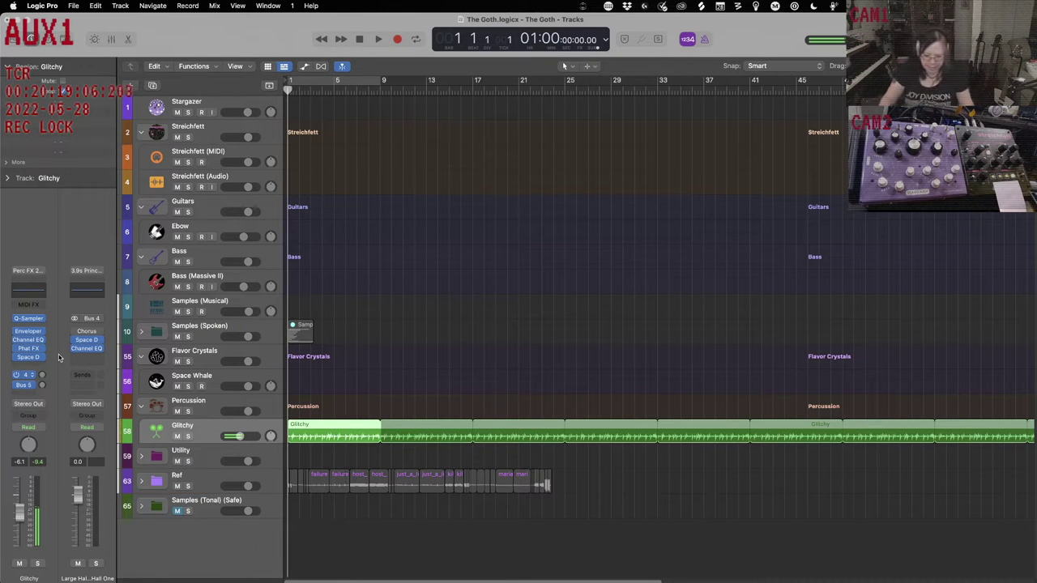
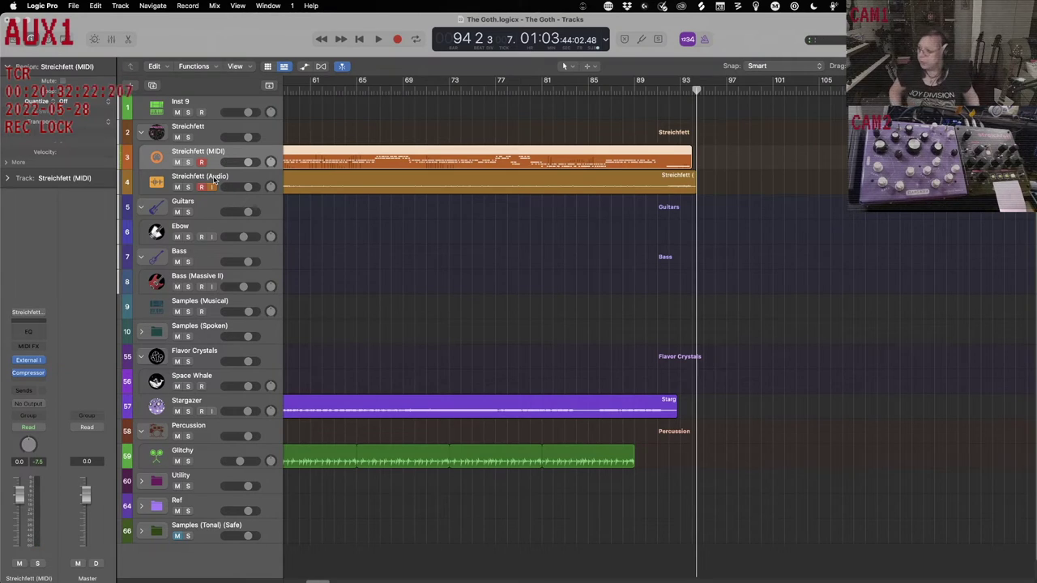
Return to the song start and turn off input monitoring on the Streichfett (Audio) track.
click(202, 186)
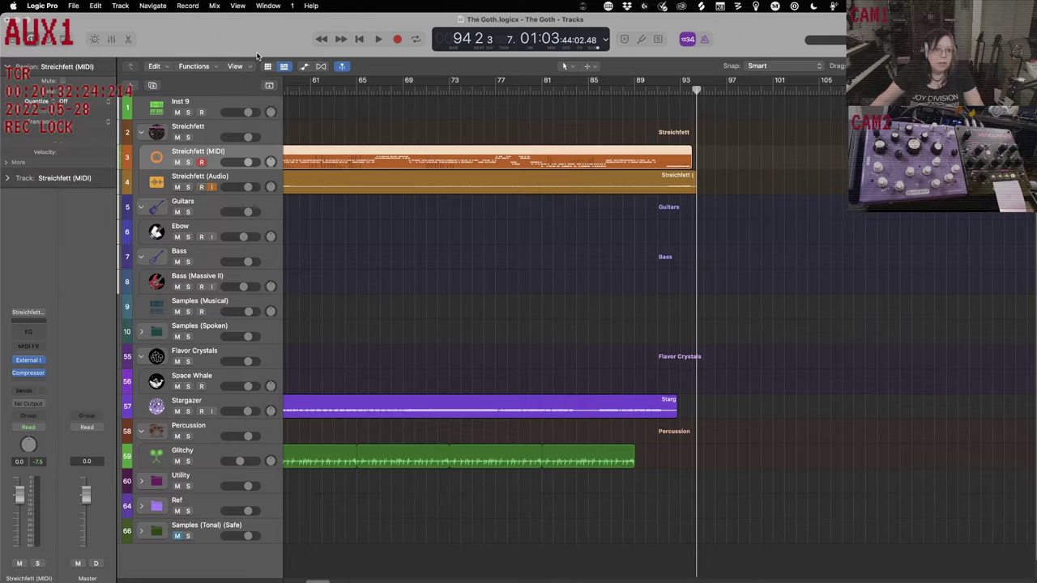
key(Return)
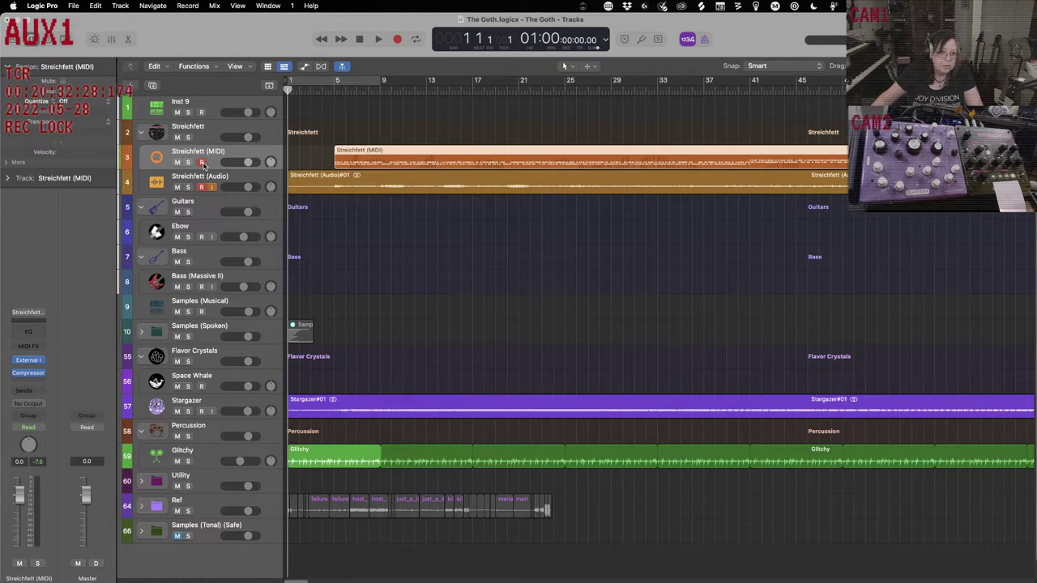
click(204, 186)
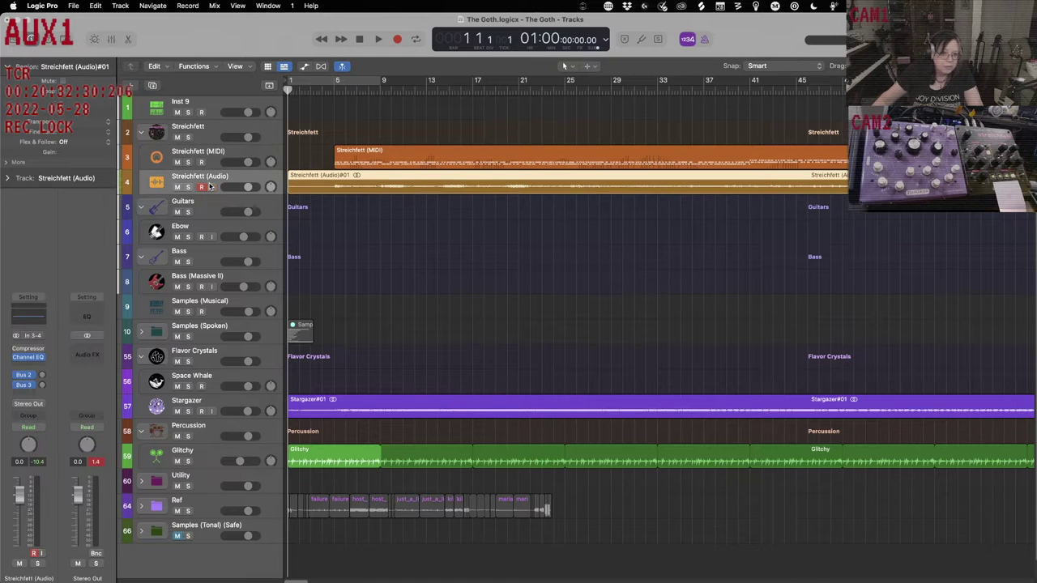
click(202, 187)
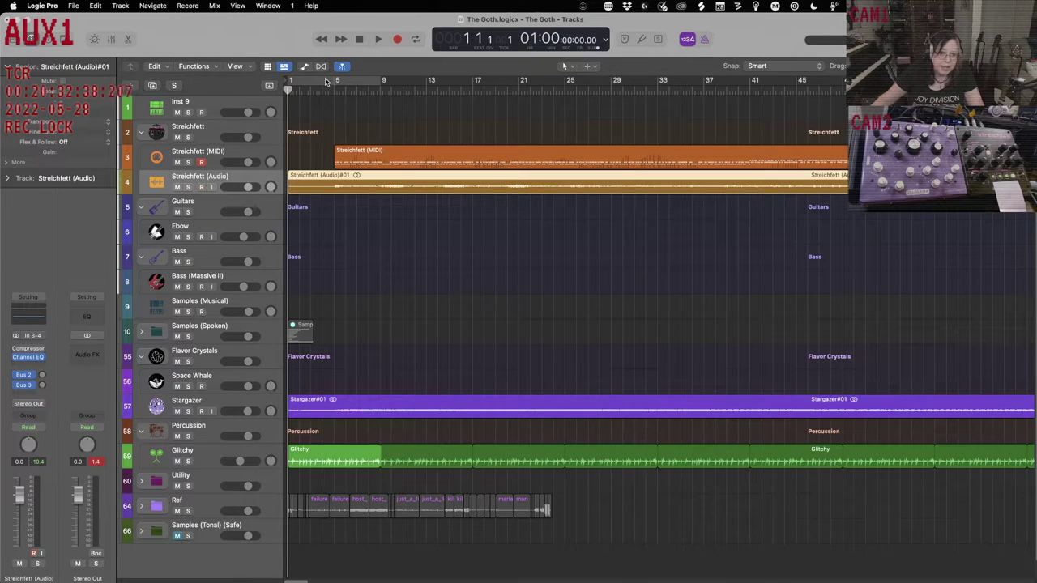
Cycle playback over bars 5 to 13 and solo the Streichfett (Audio) track.
drag(326, 81, 374, 78)
key(space)
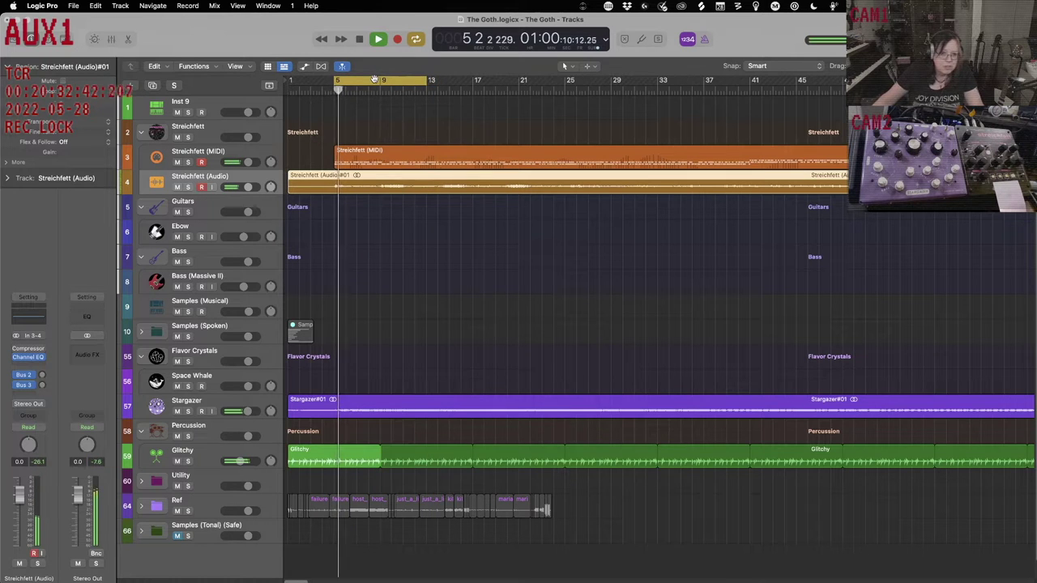
key(s)
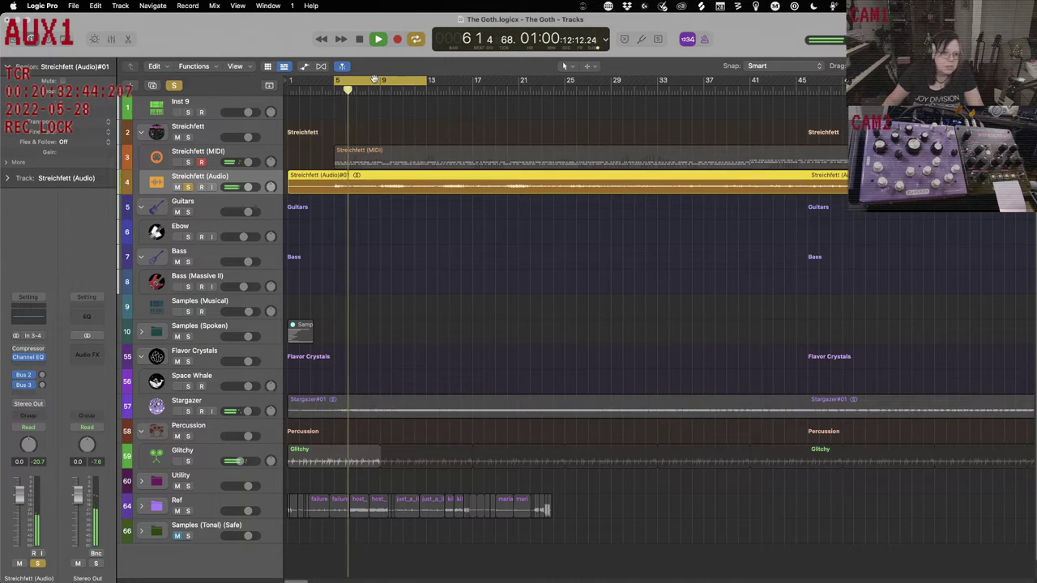
key(ctrl+r)
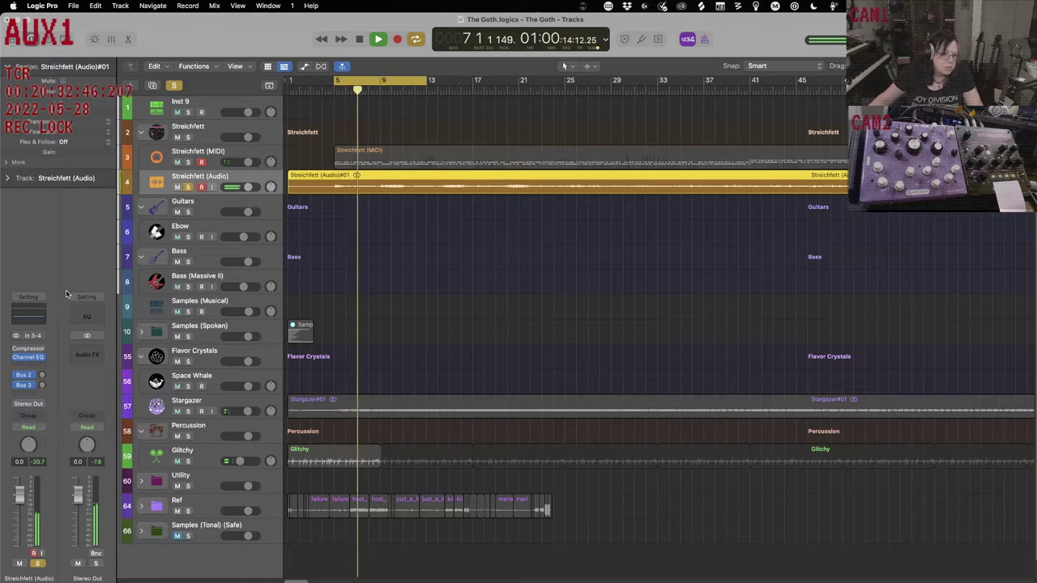
Enable the Compressor on Streichfett (Audio) and load its Keyboards preset Type R Organ.
mouse_move(27, 351)
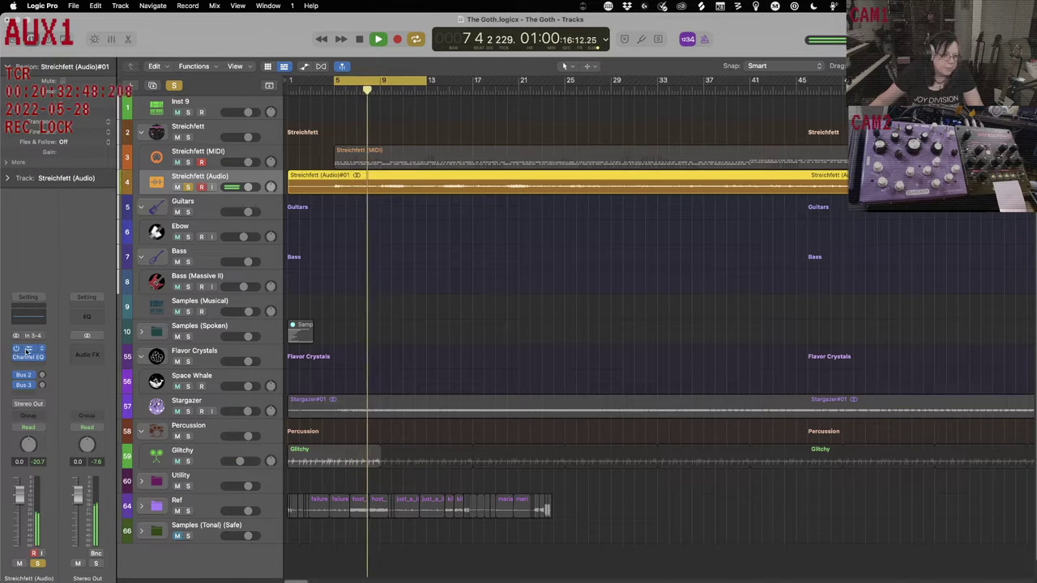
click(27, 347)
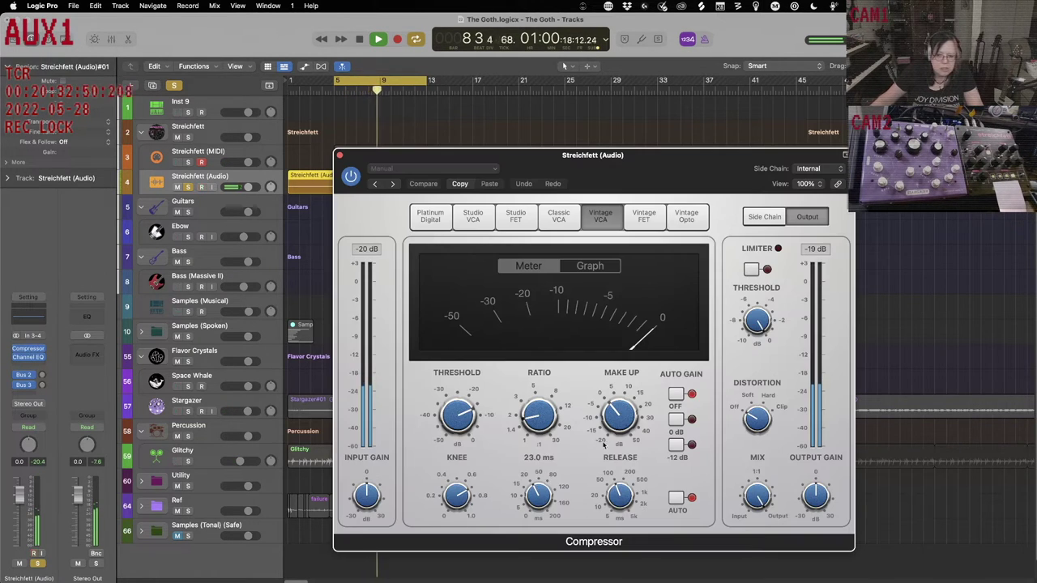
click(672, 444)
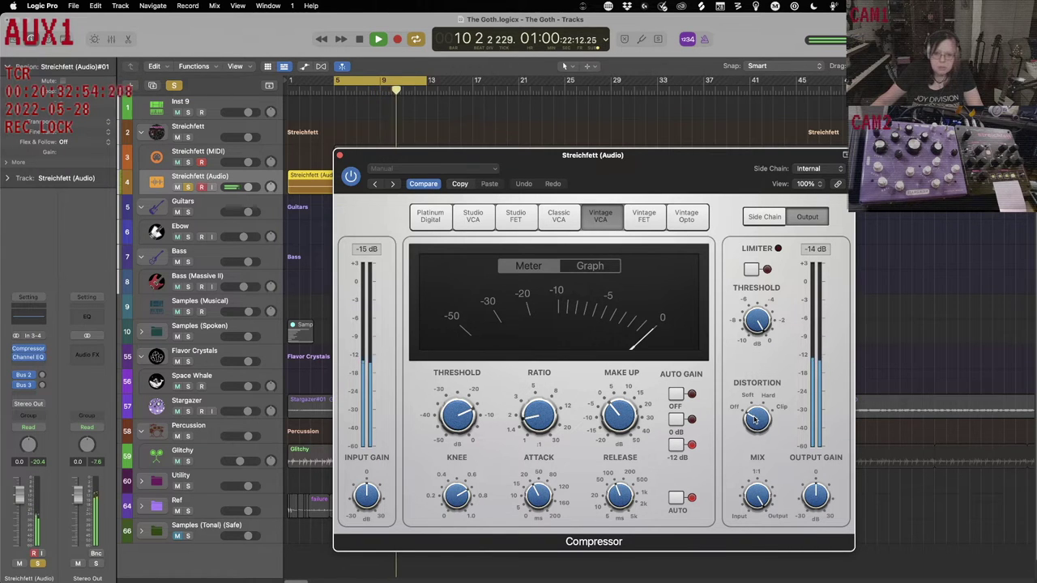
click(491, 171)
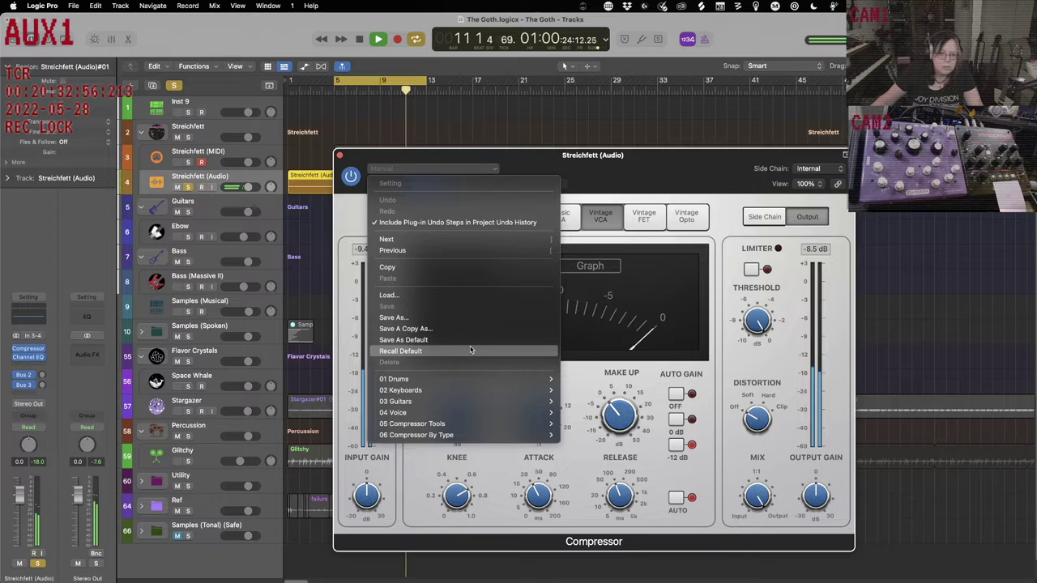
mouse_move(466, 391)
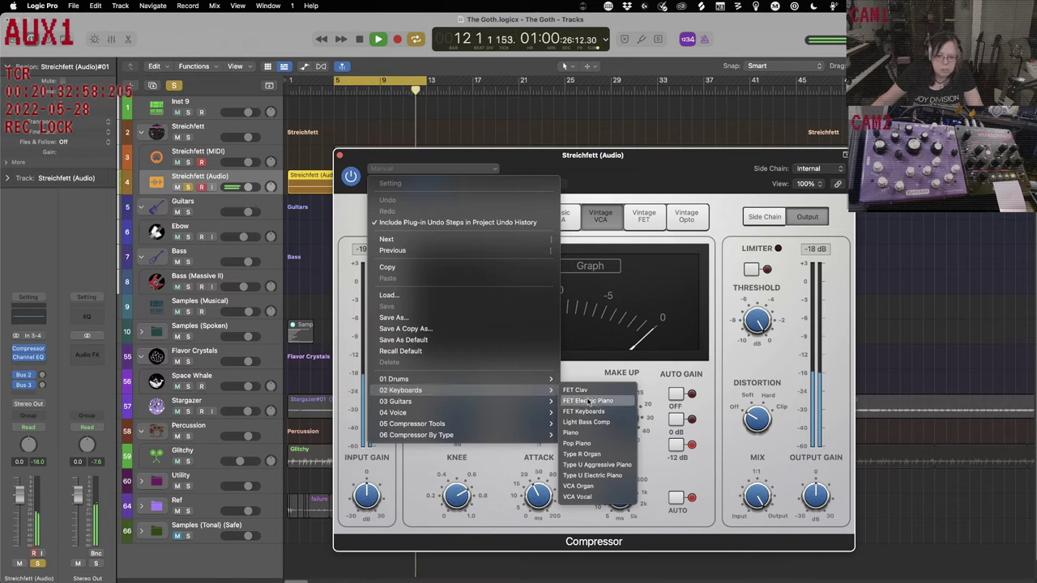
click(587, 455)
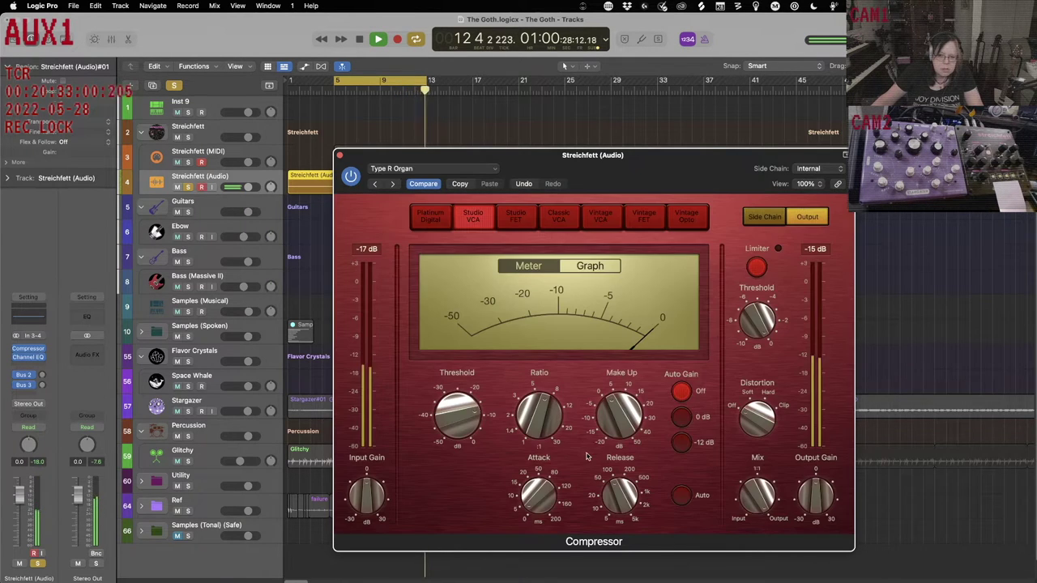
Set the Compressor's Auto Gain to -12 dB, adjust distortion and limiter threshold, and raise the input gain to +4.5 dB.
click(680, 442)
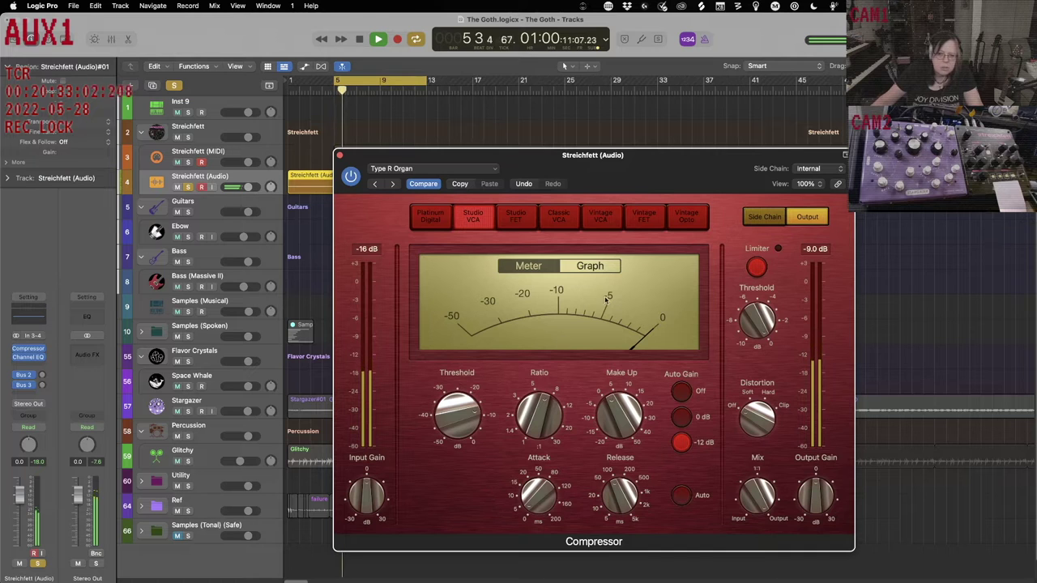
drag(748, 424, 743, 393)
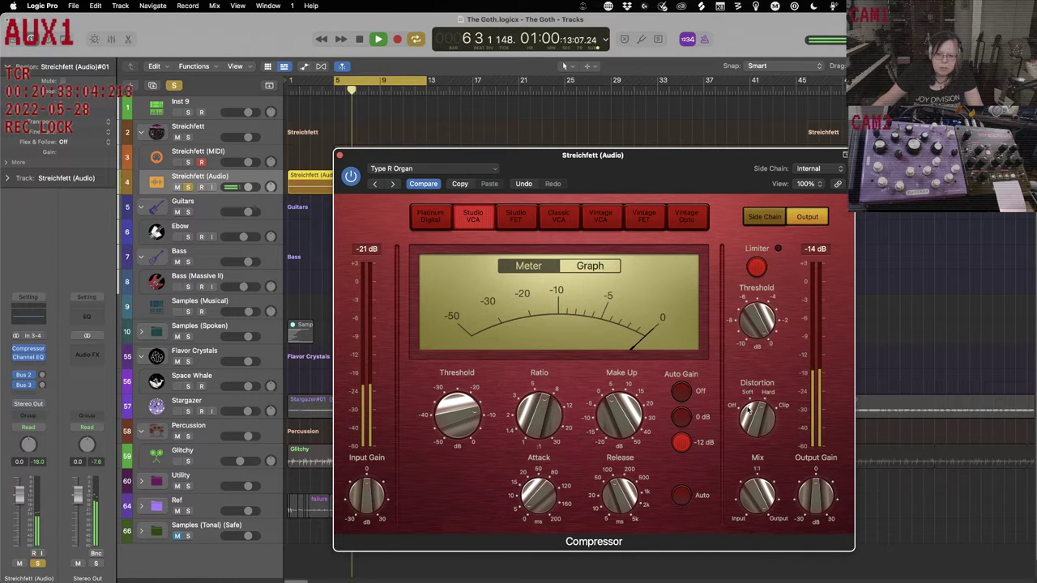
drag(758, 325, 758, 335)
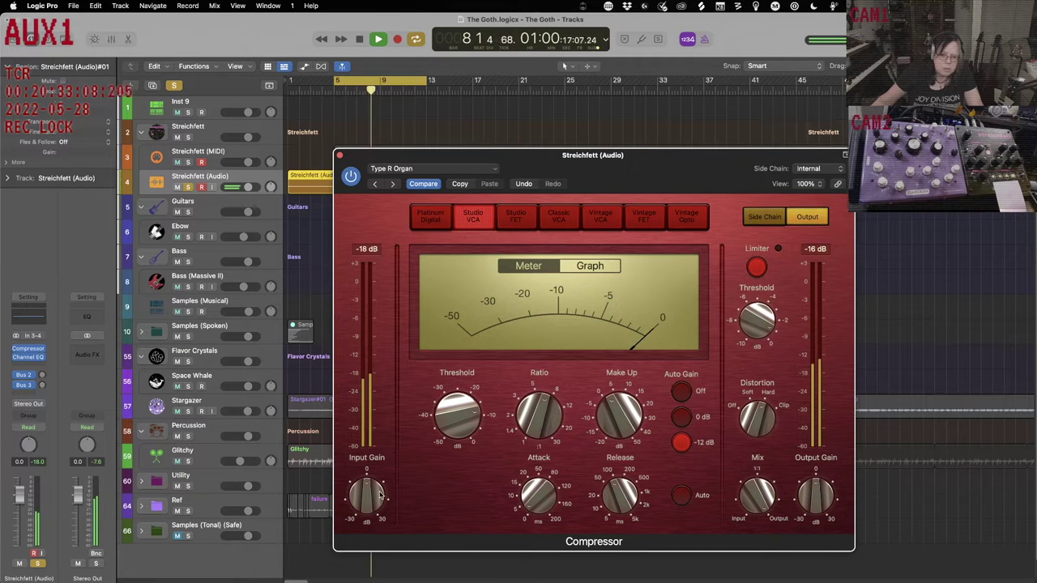
drag(380, 494, 374, 480)
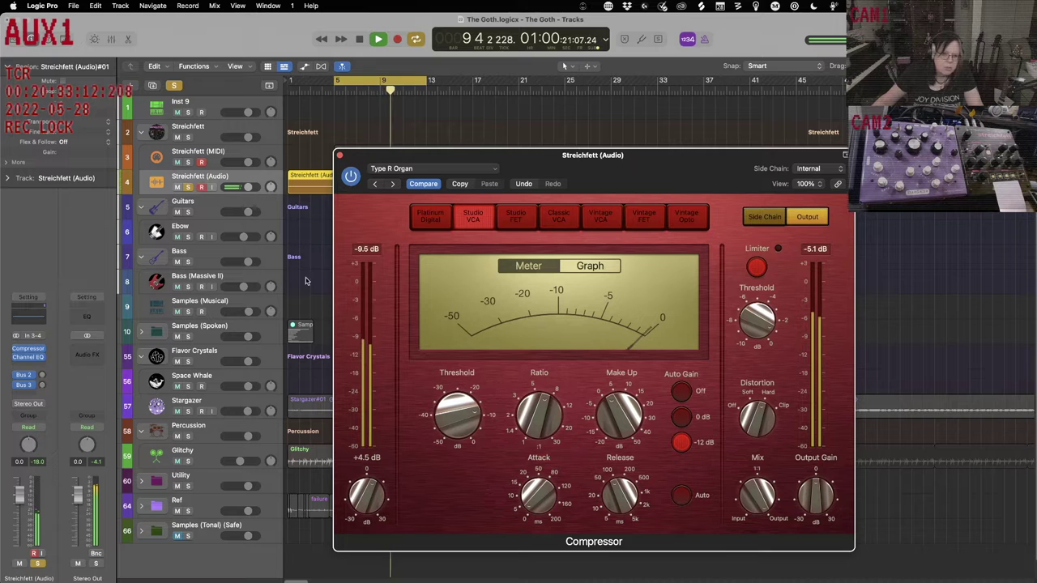
click(341, 154)
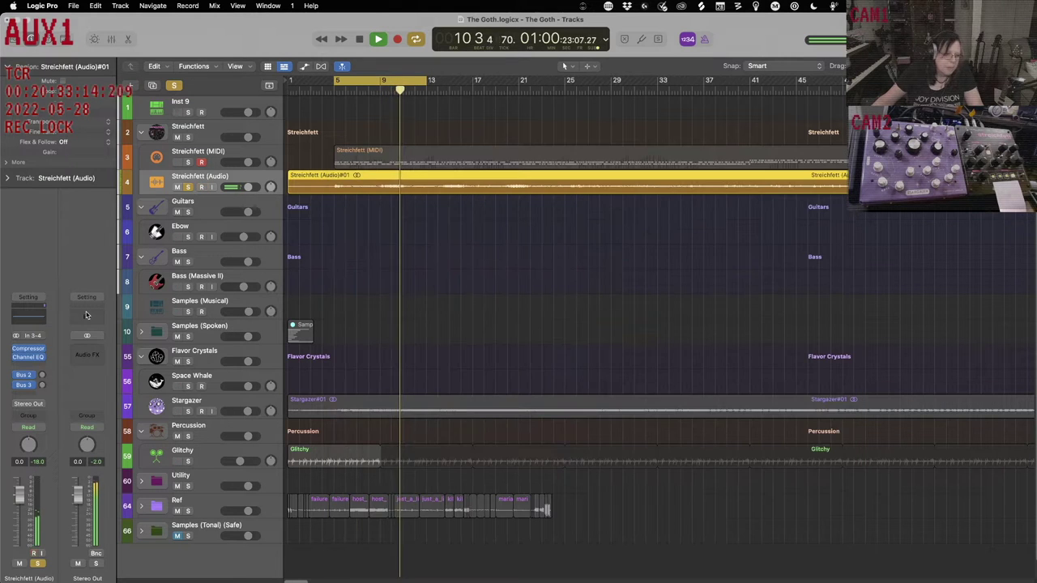
Add the Multi Effects plug-in Step FX in stereo after the Channel EQ on Streichfett (Audio).
click(43, 361)
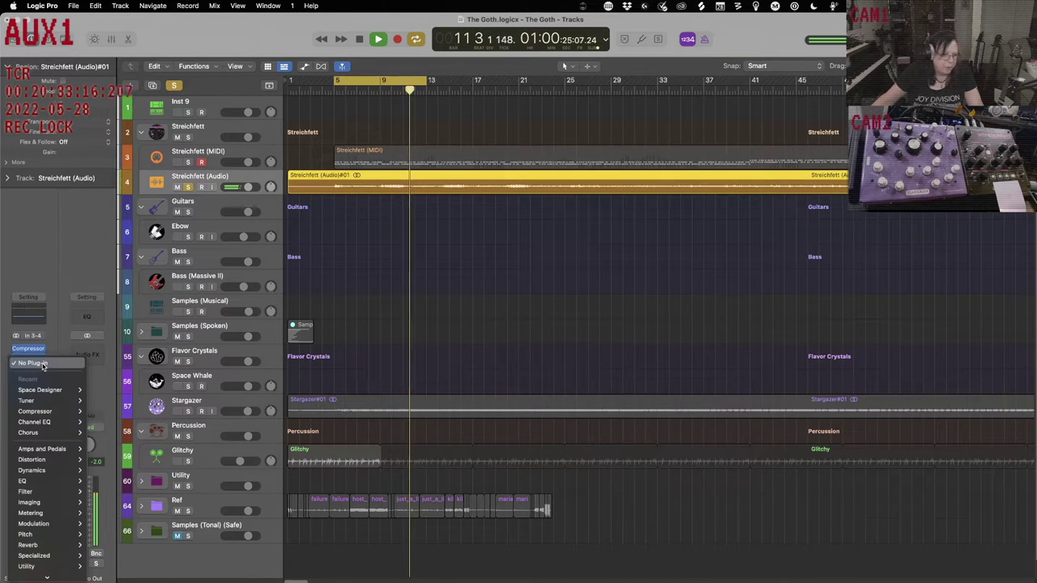
click(282, 317)
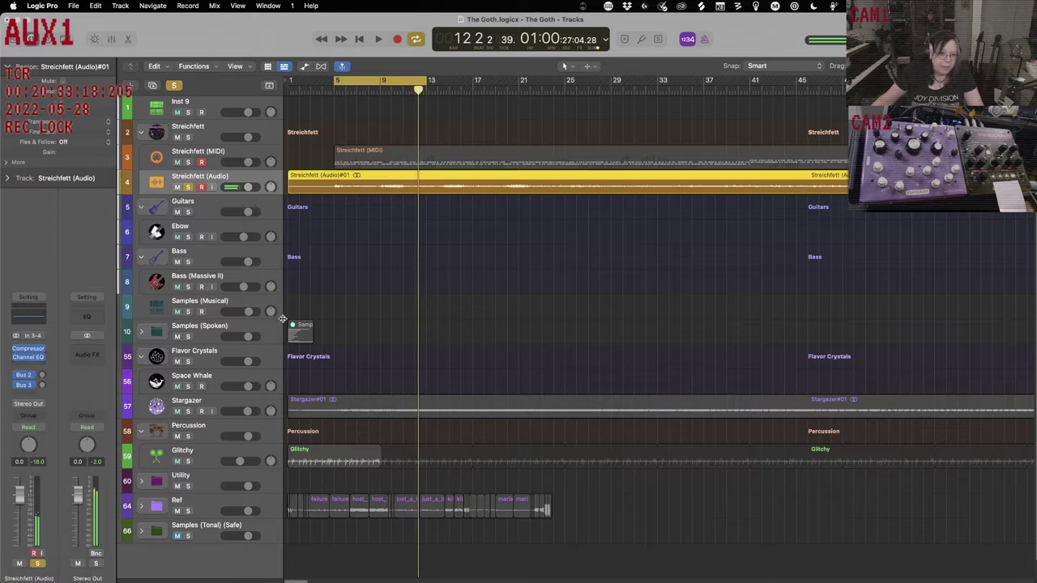
click(43, 366)
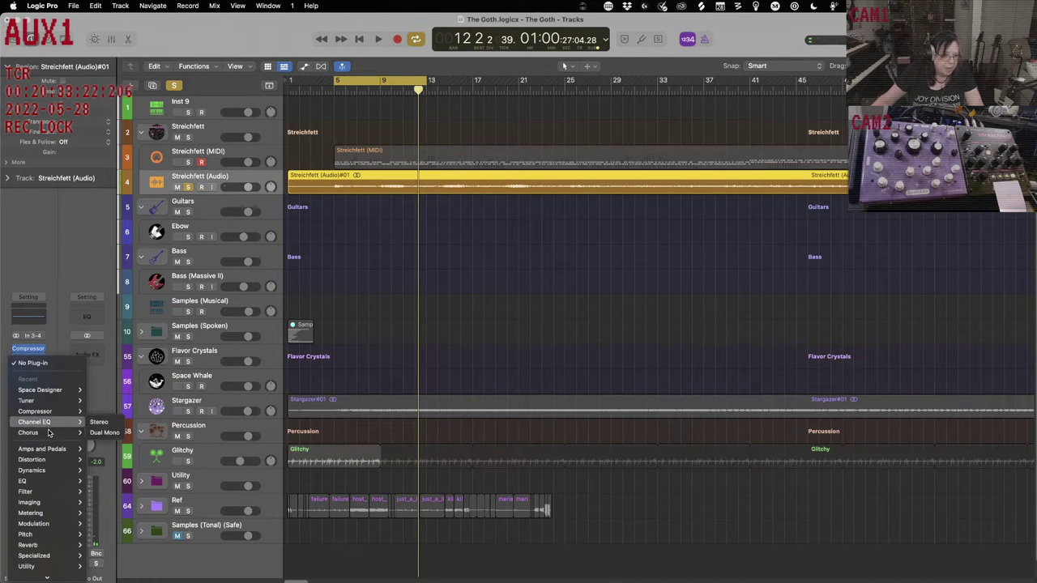
mouse_move(49, 548)
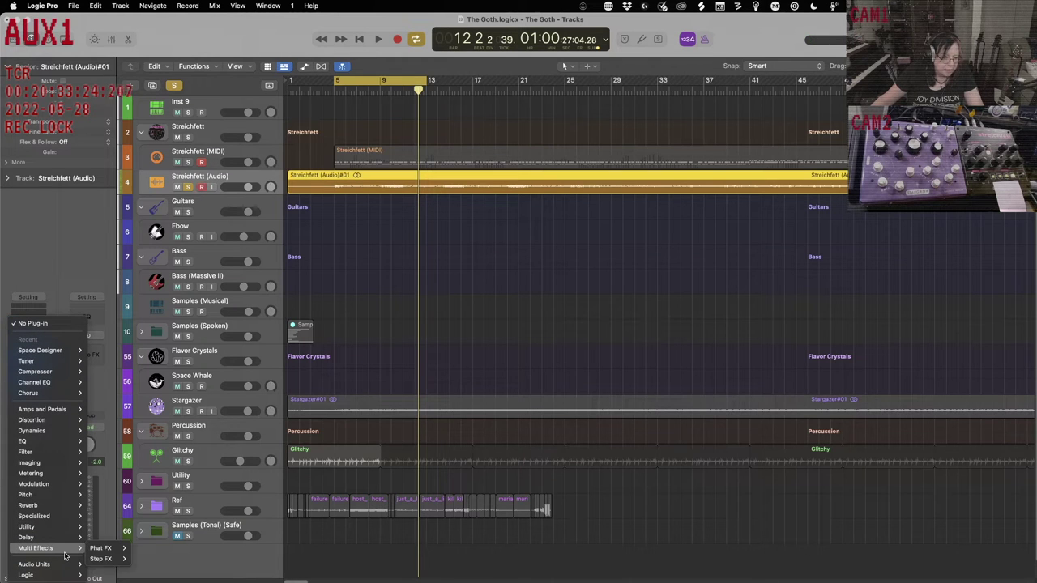
mouse_move(106, 550)
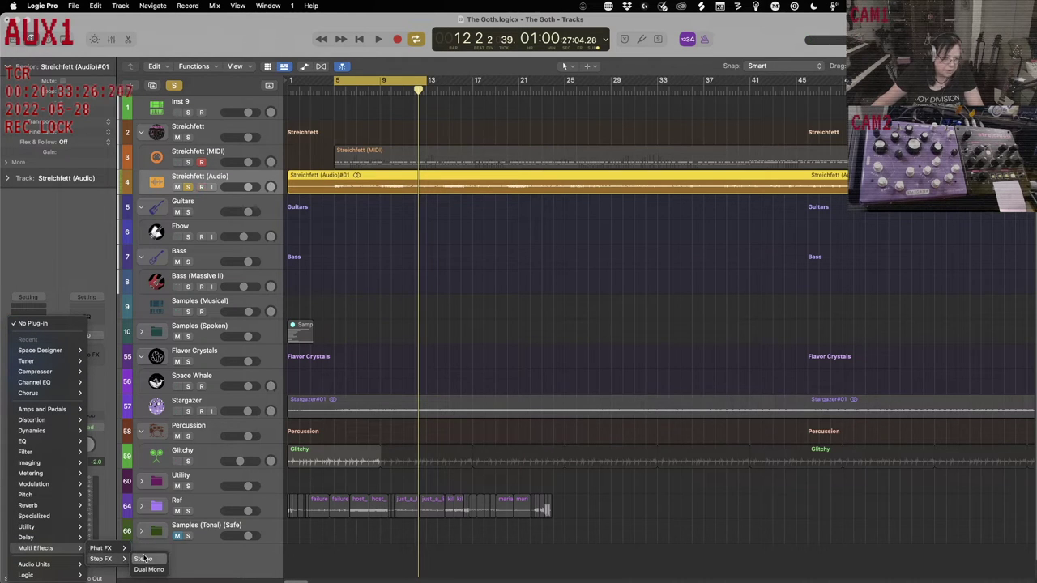
click(144, 558)
Start cycle playback and try the Warped preset Lunar Walk in Step FX on Streichfett (Audio).
key(space)
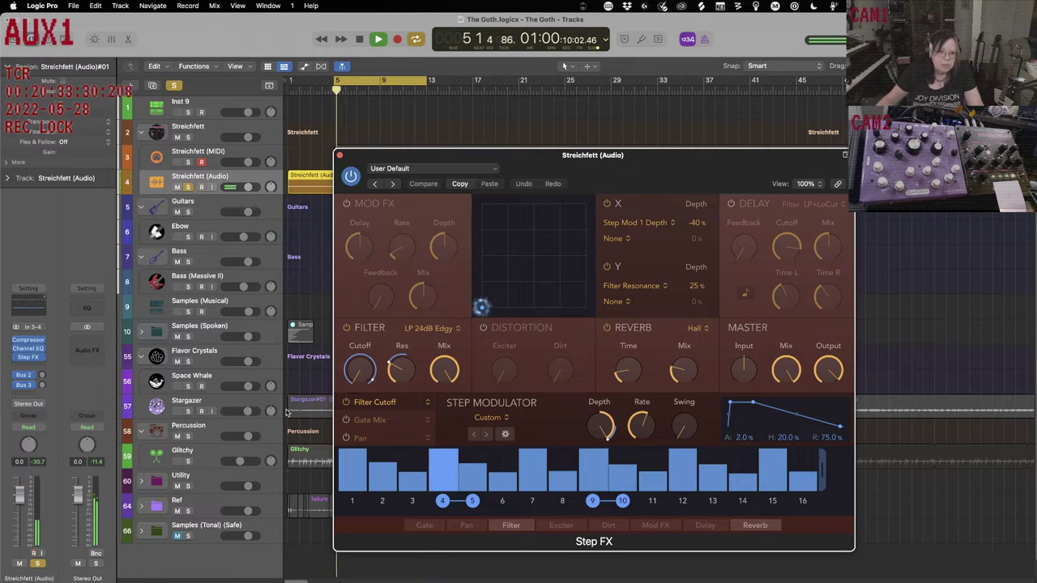
click(492, 170)
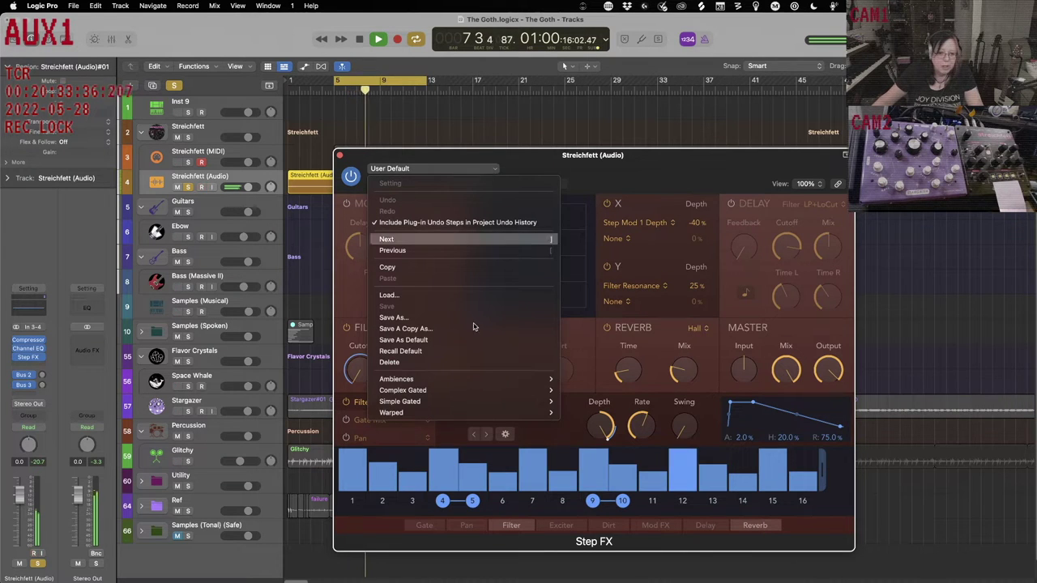
mouse_move(522, 413)
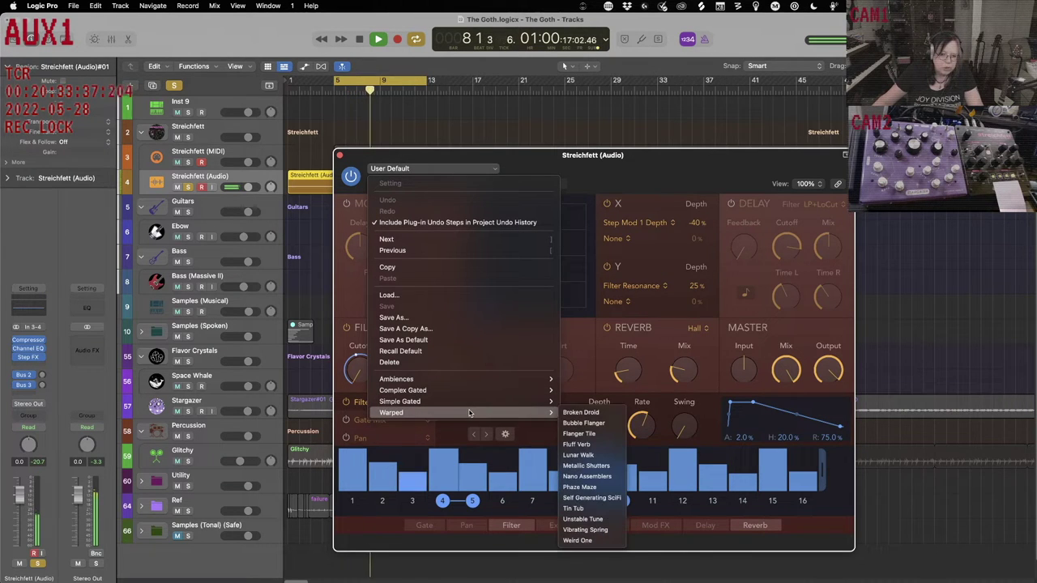
click(589, 456)
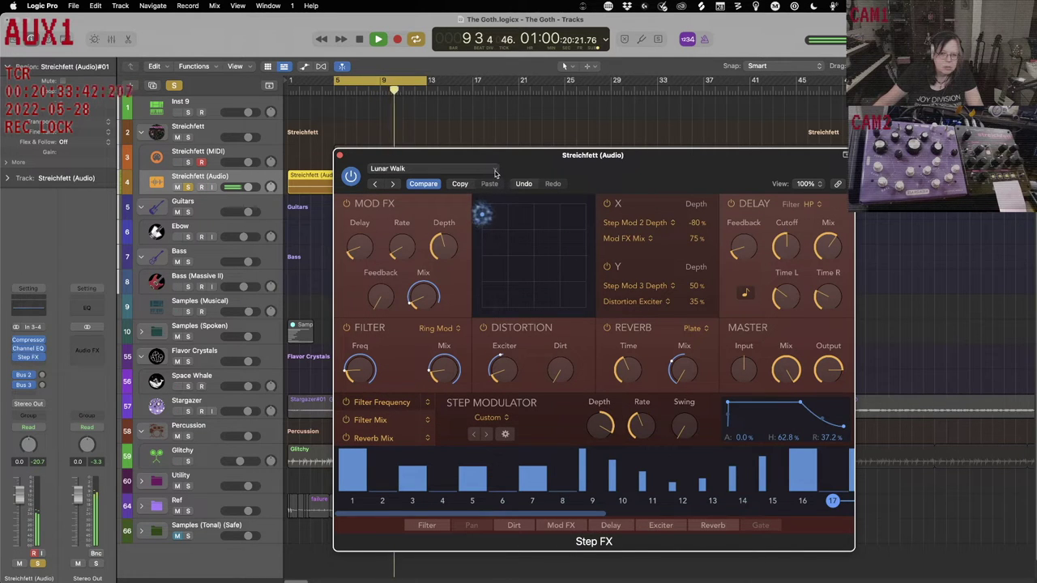
Load the Warped preset Phaze Maze in Step FX and close the plug-in window.
click(495, 171)
mouse_move(421, 413)
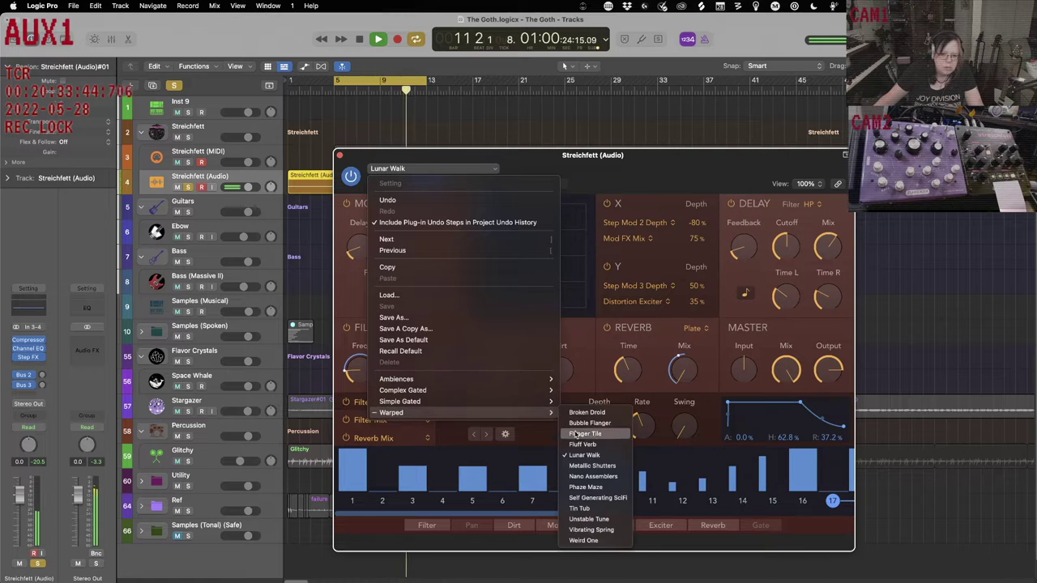
click(608, 486)
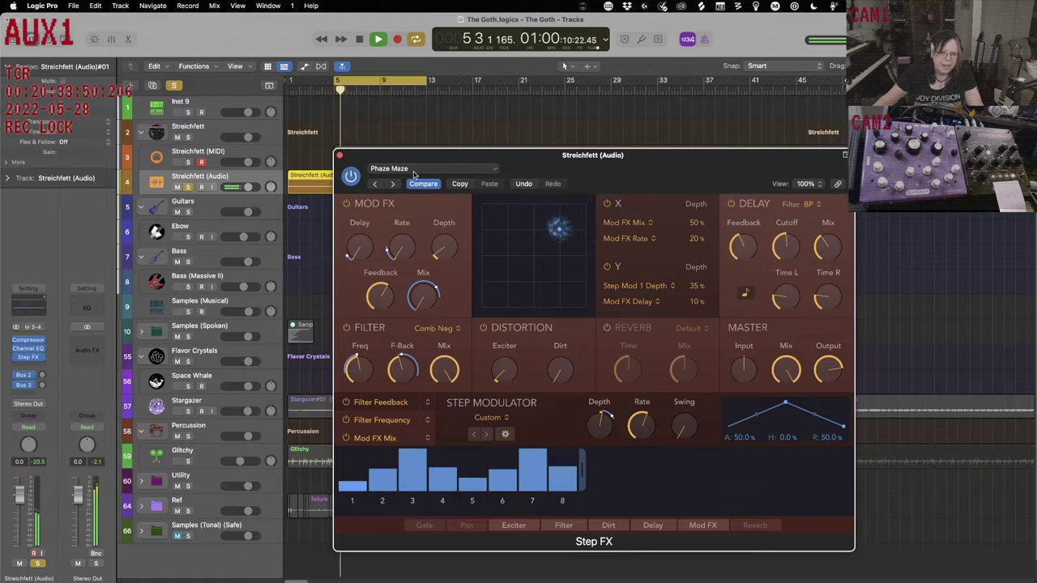
click(340, 154)
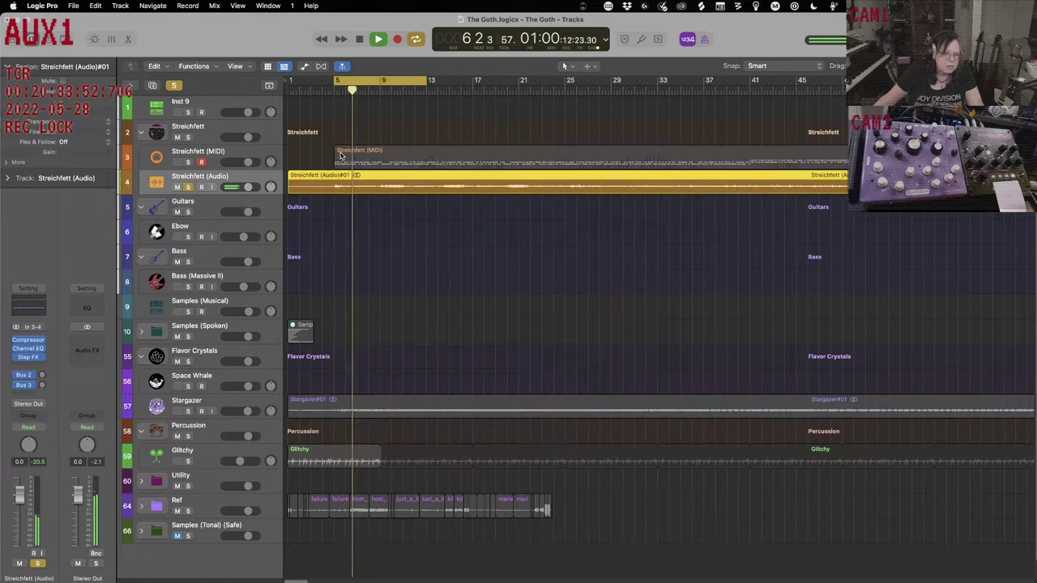
Add Space Designer after Step FX on Streichfett (Audio) and load the Large Spaces plate reverb preset 04.4s Big Choir Plate.
click(42, 368)
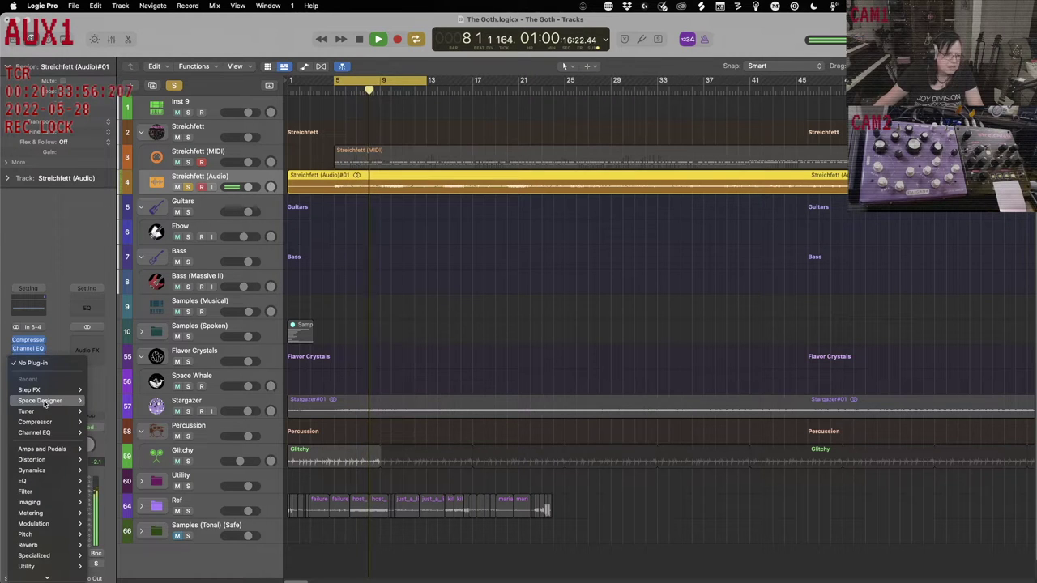
mouse_move(73, 400)
click(113, 400)
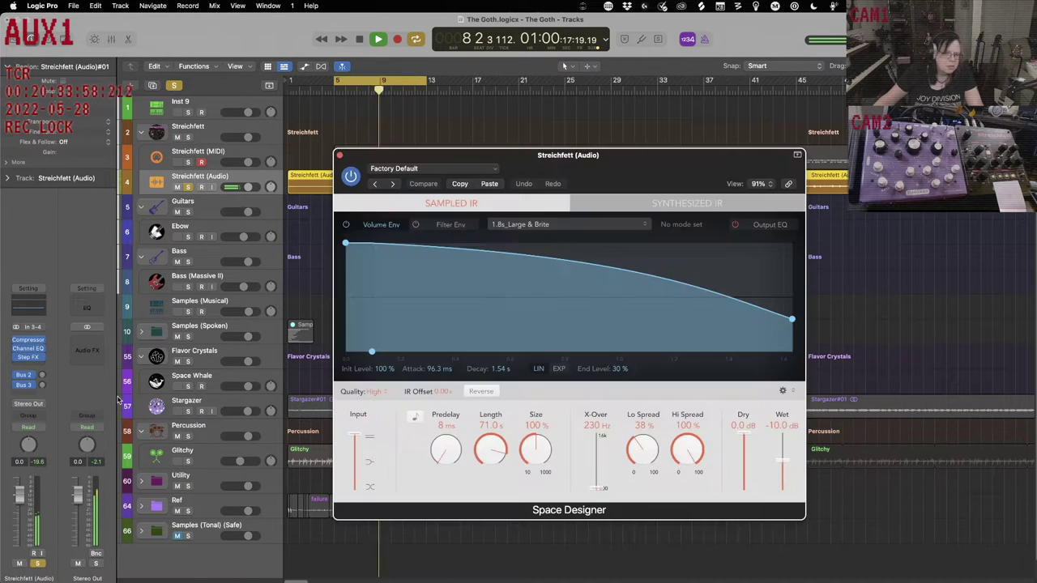
click(460, 168)
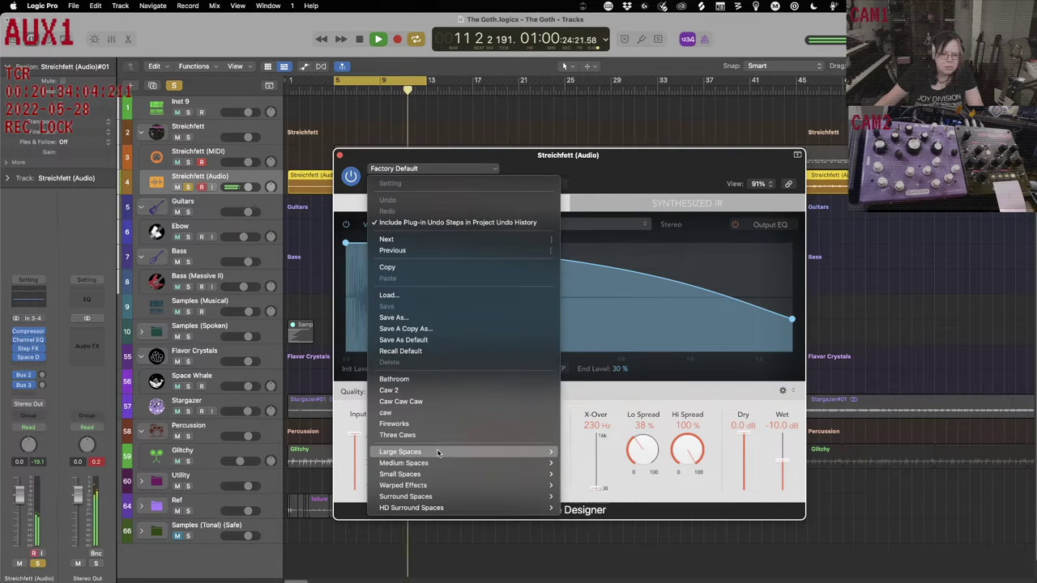
mouse_move(550, 454)
mouse_move(591, 473)
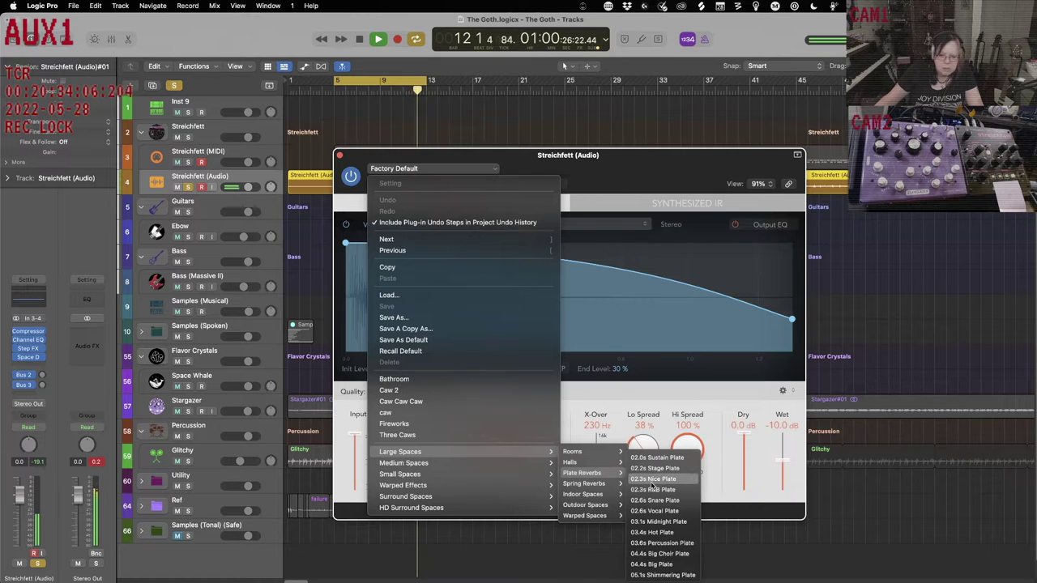
click(663, 553)
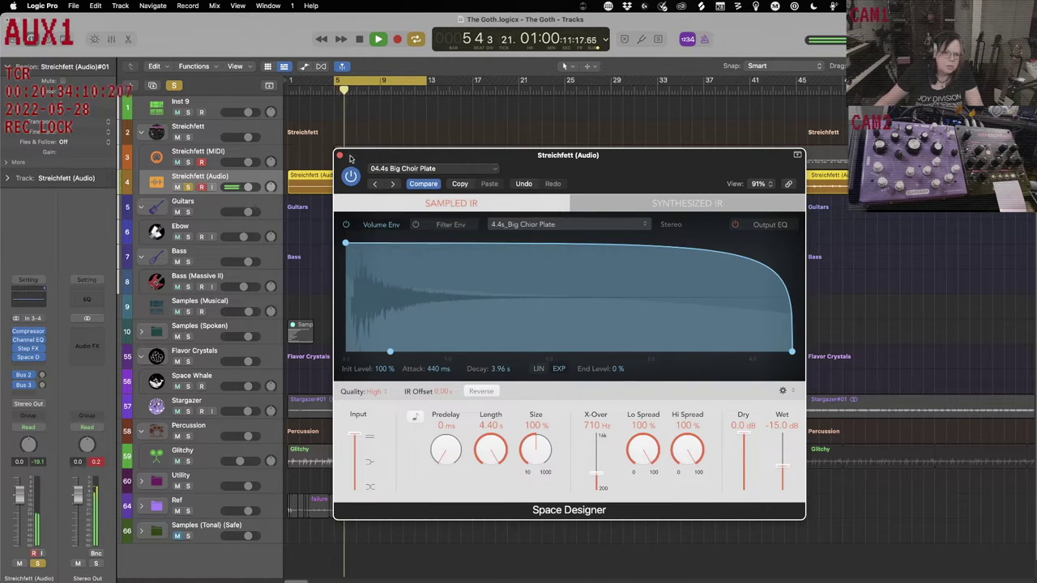
click(341, 154)
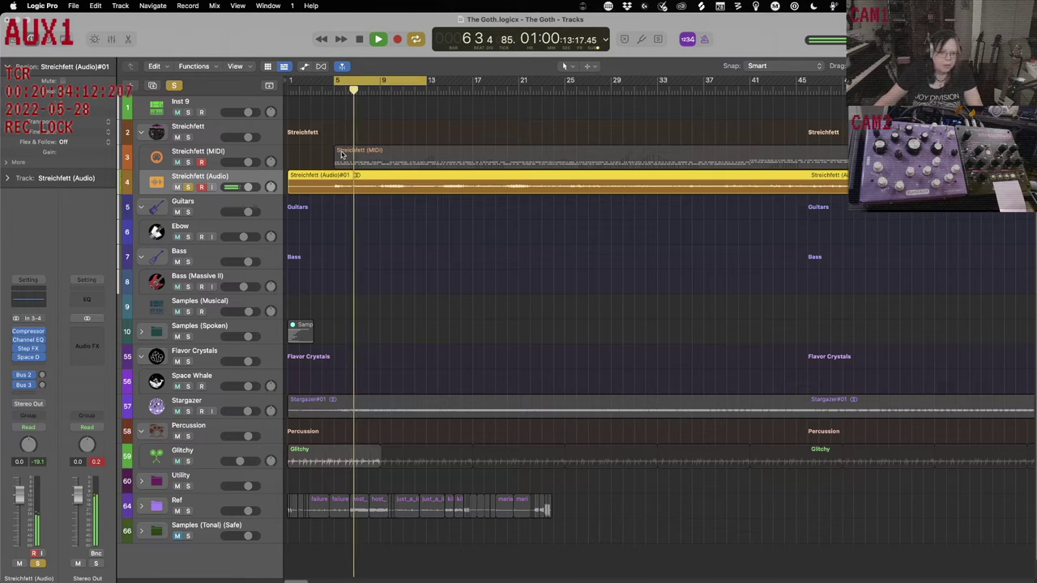
Unsolo Streichfett (Audio) and mute Streichfett (MIDI), ending playback with cycle mode off.
key(s)
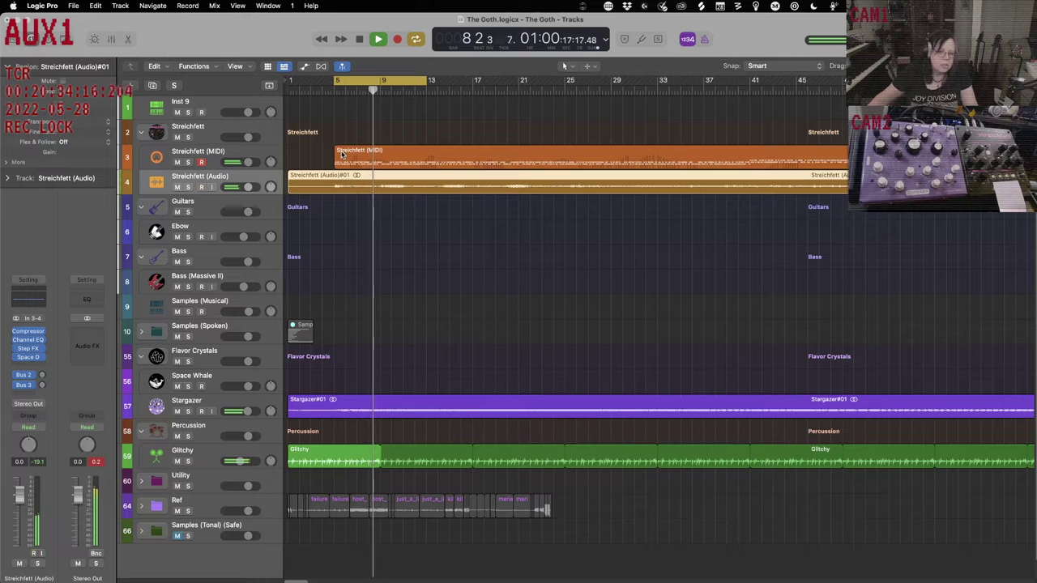
click(178, 162)
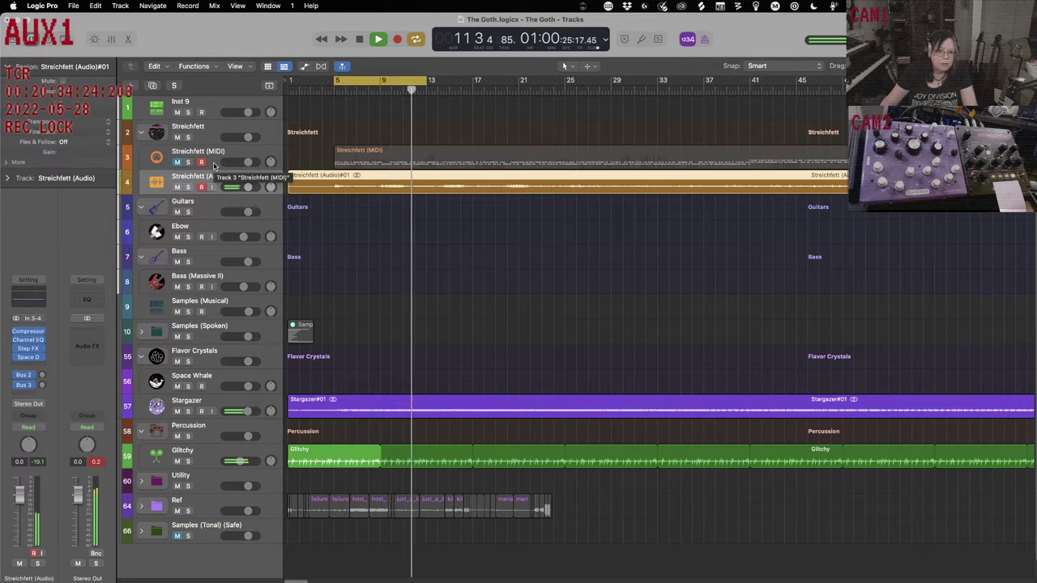
key(space)
key(c)
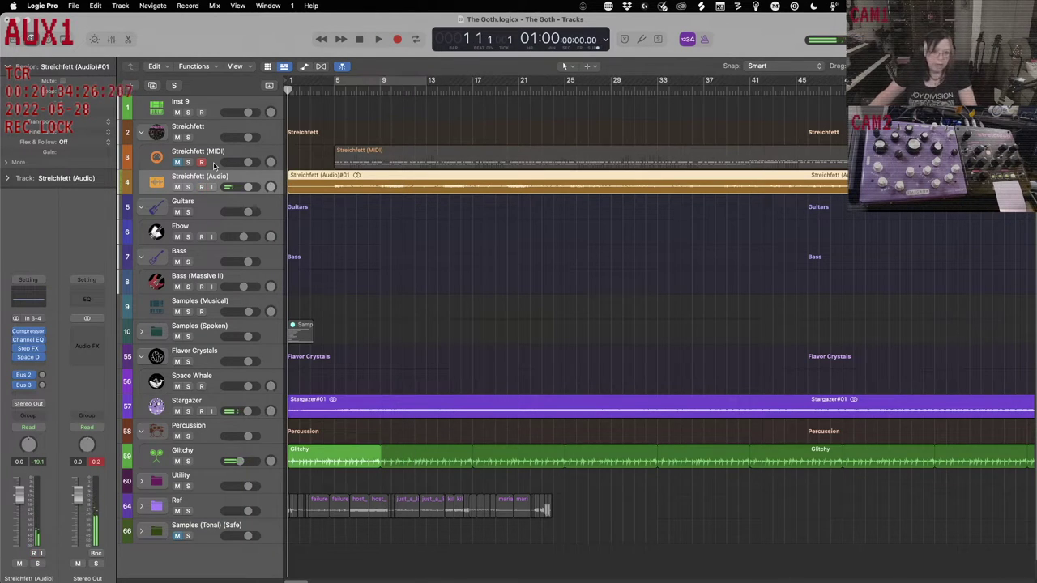
click(201, 187)
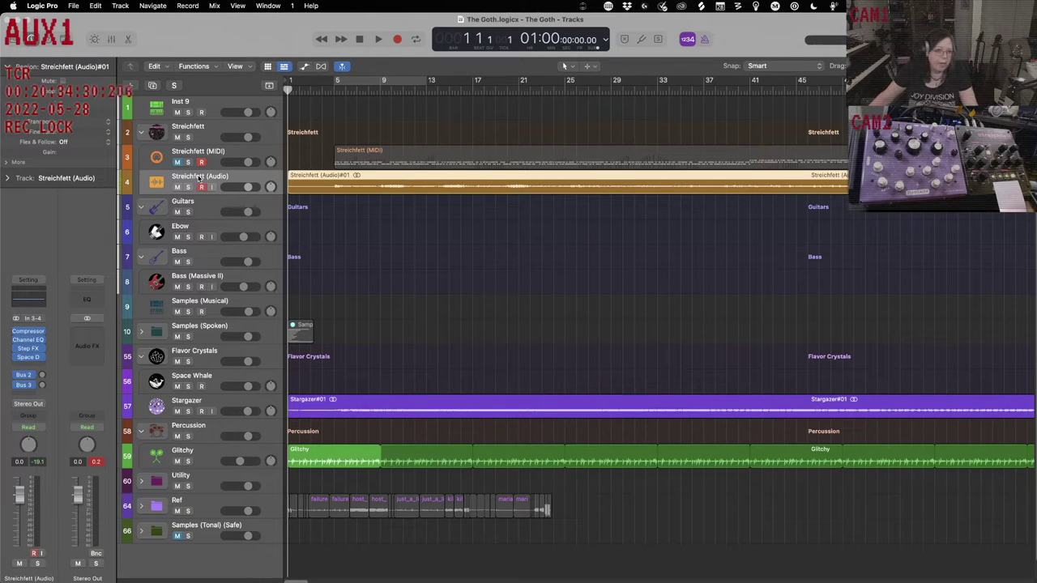
Collapse the Streichfett stack, expand Samples (Spoken) and select its first sample track.
click(140, 135)
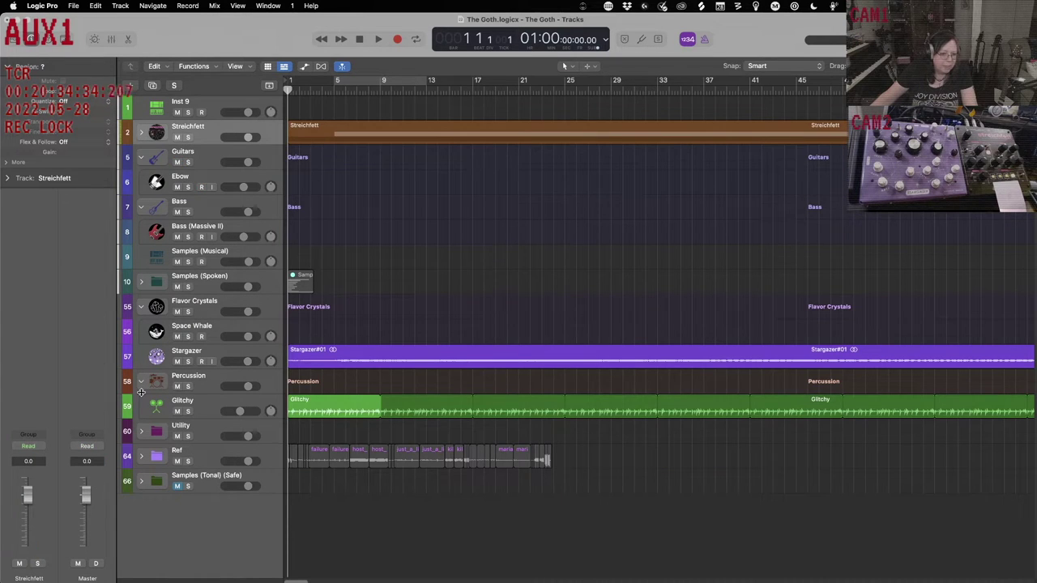
click(141, 282)
click(222, 304)
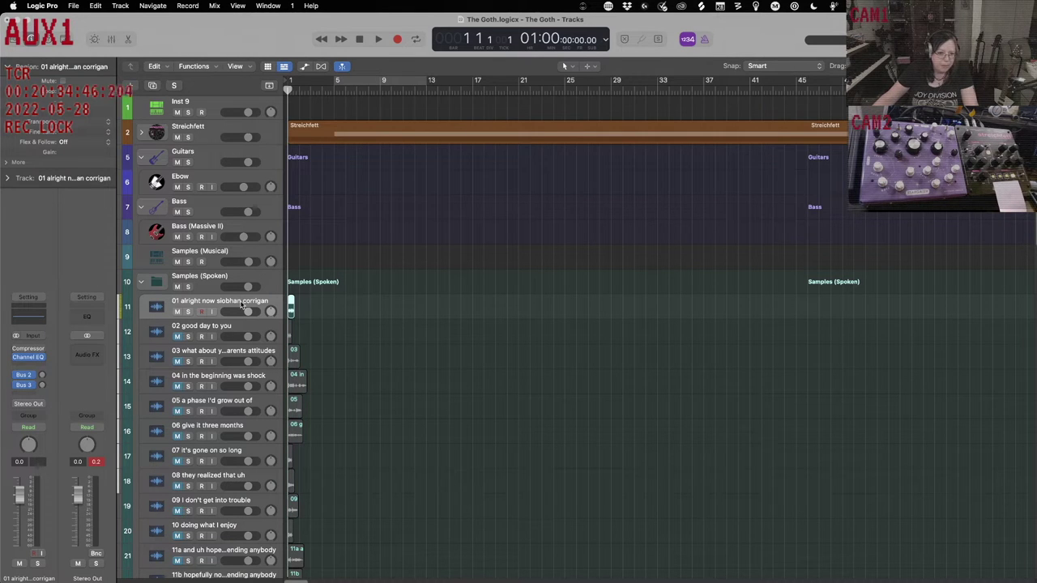
Try the user sample patch Irish TV - Punk on the first spoken sample track and replace it with Irish TV Host.
key(y)
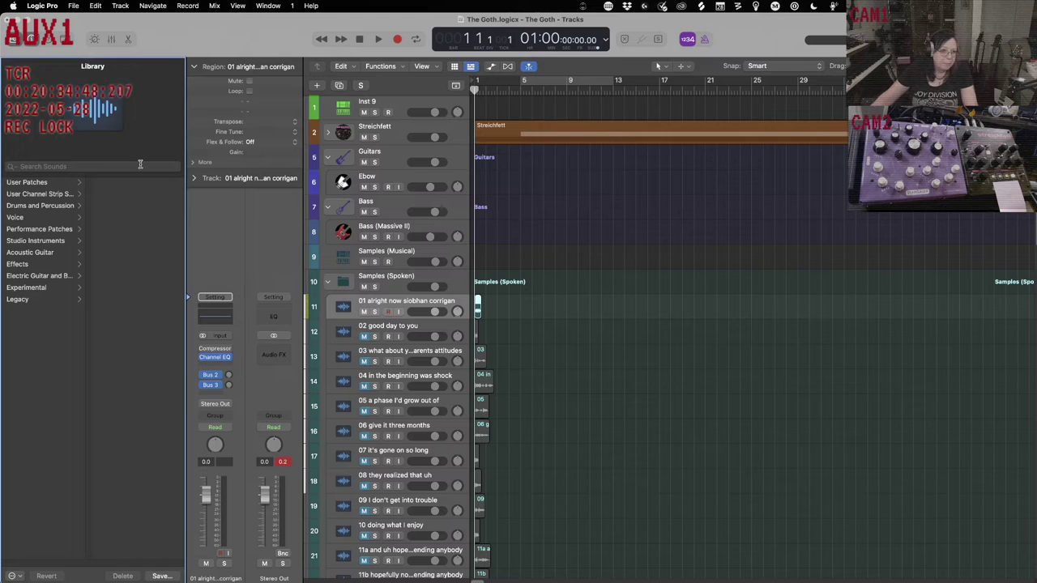
click(41, 185)
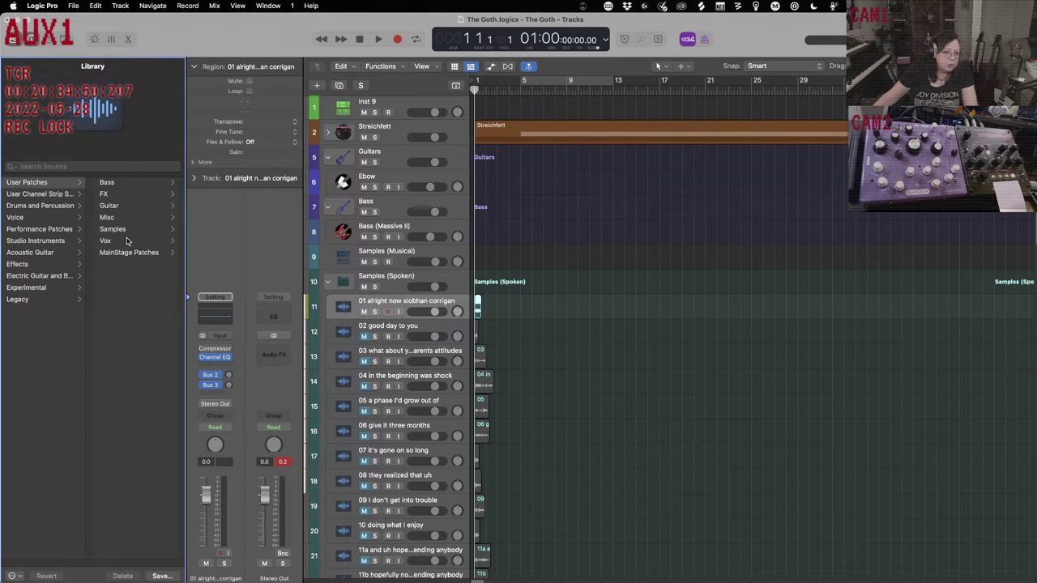
click(115, 229)
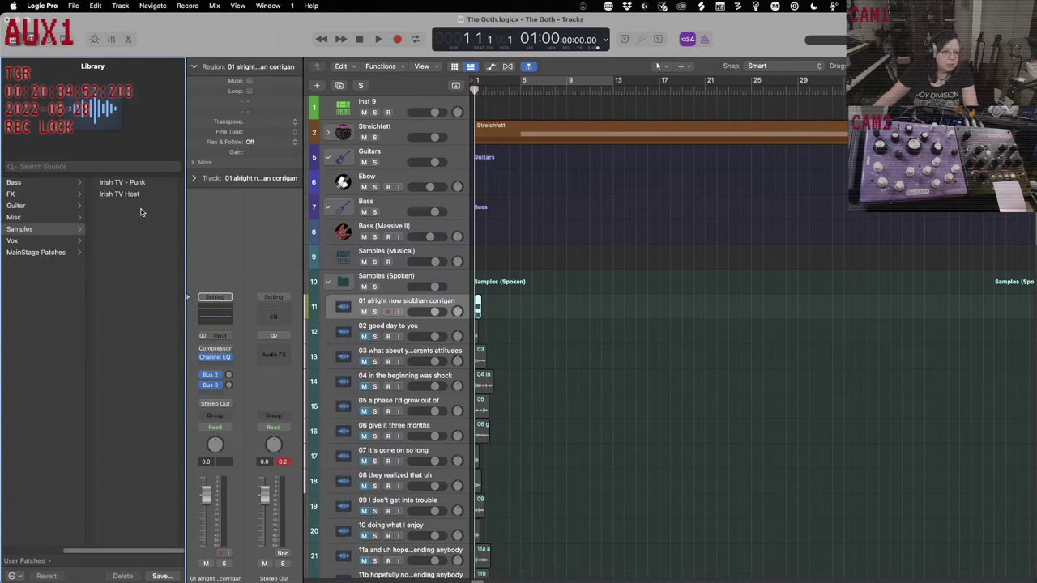
click(130, 182)
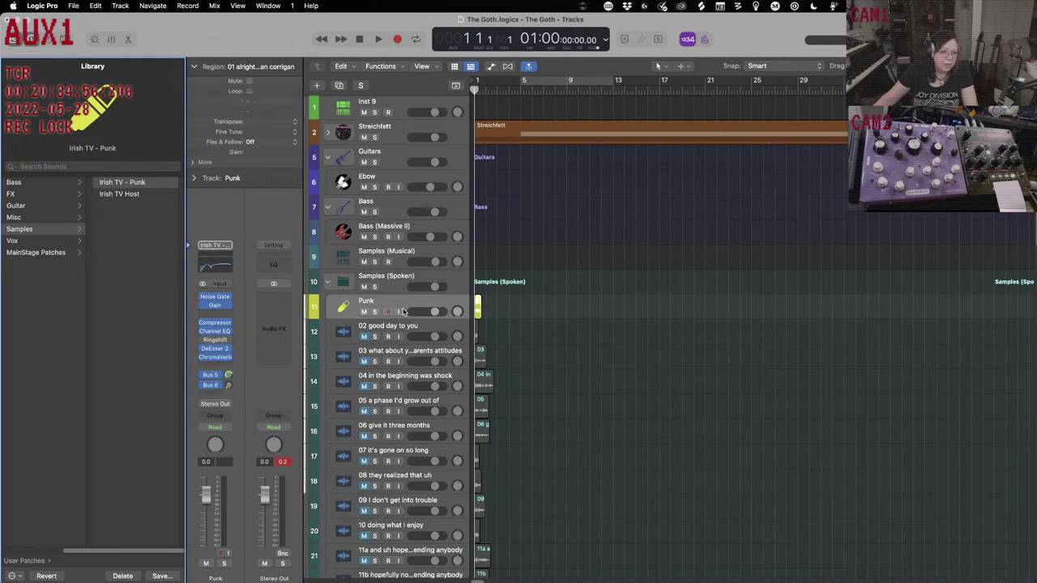
click(126, 194)
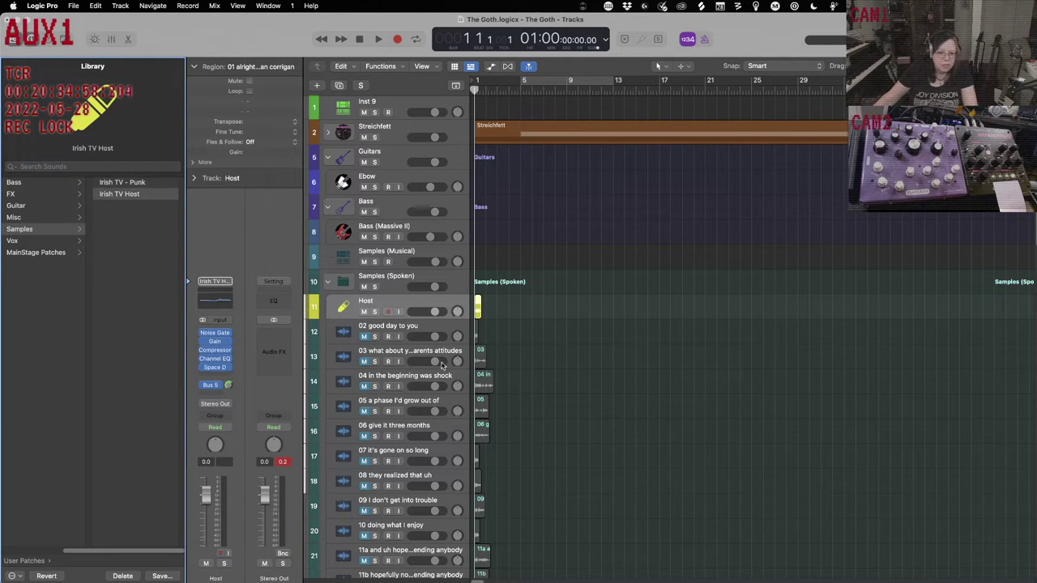
Solo the Host track, bypass its Gain and Space Designer plug-ins, and audition the sample.
key(s)
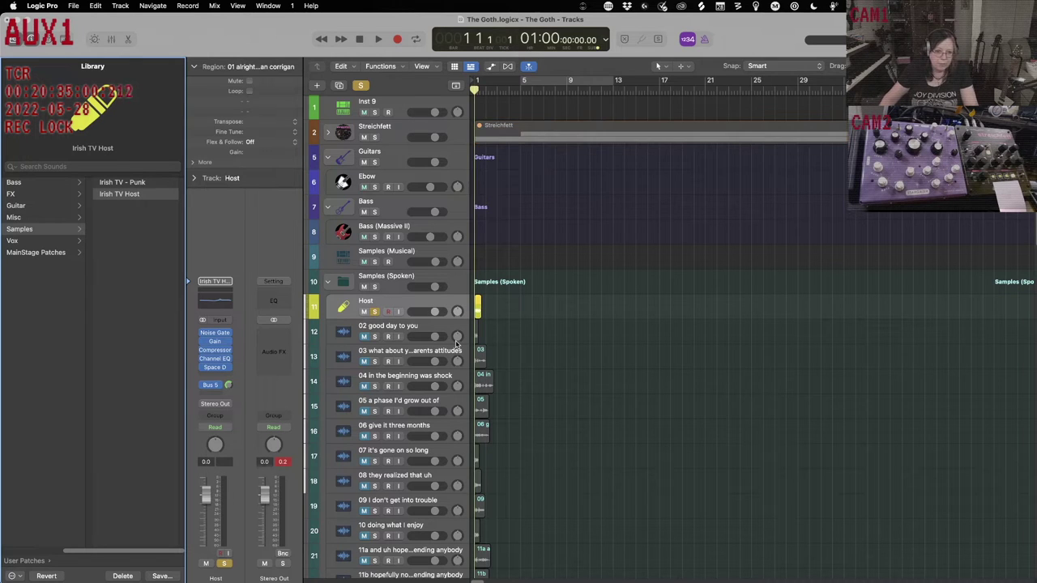
key(space)
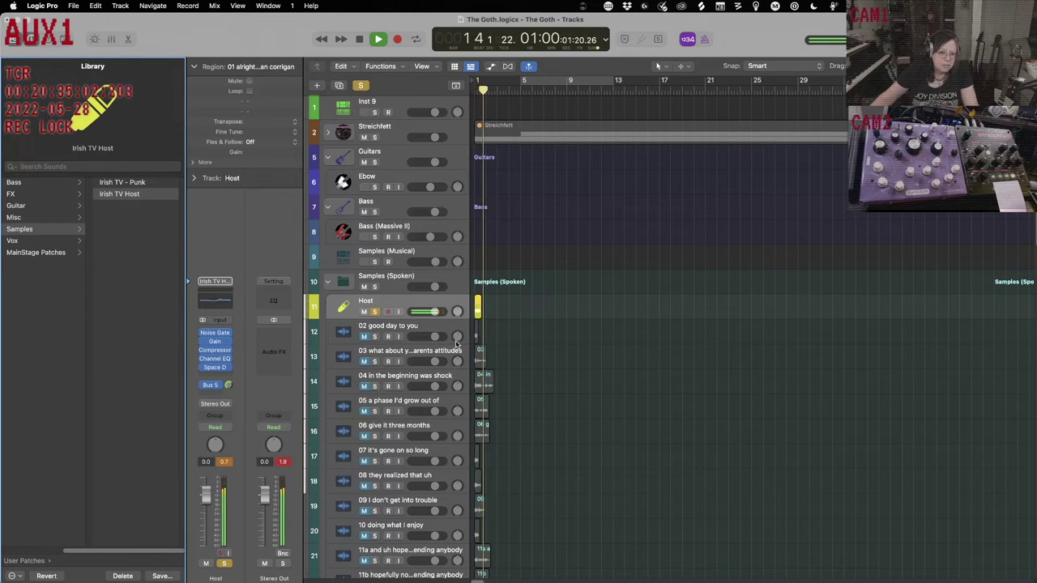
click(201, 357)
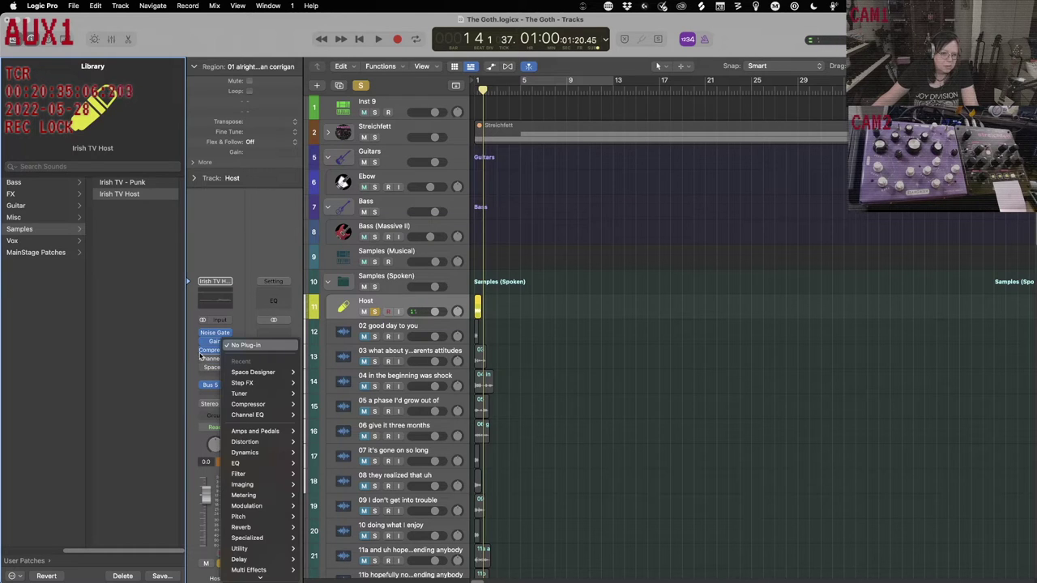
click(202, 343)
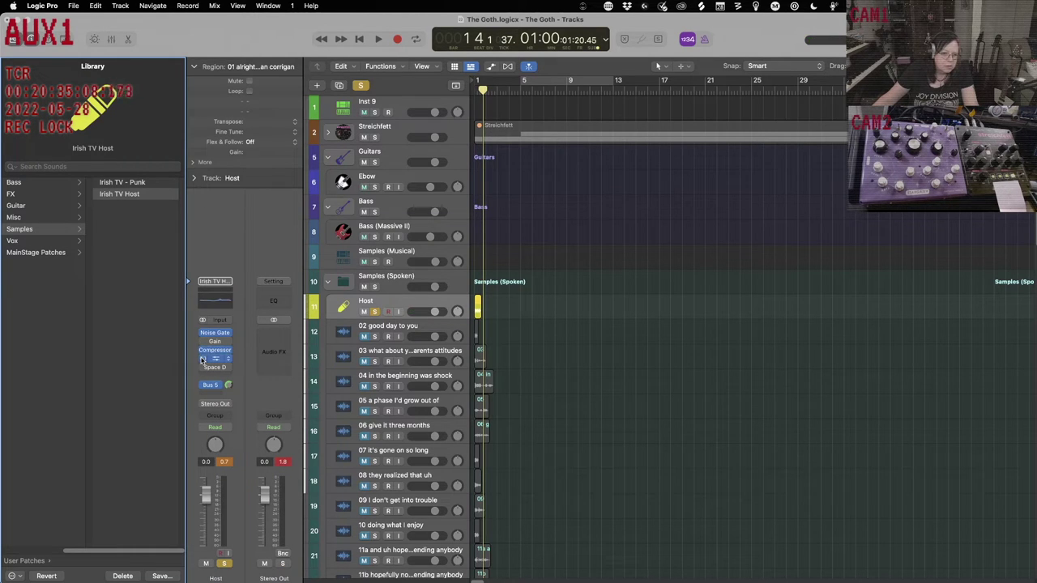
key(space)
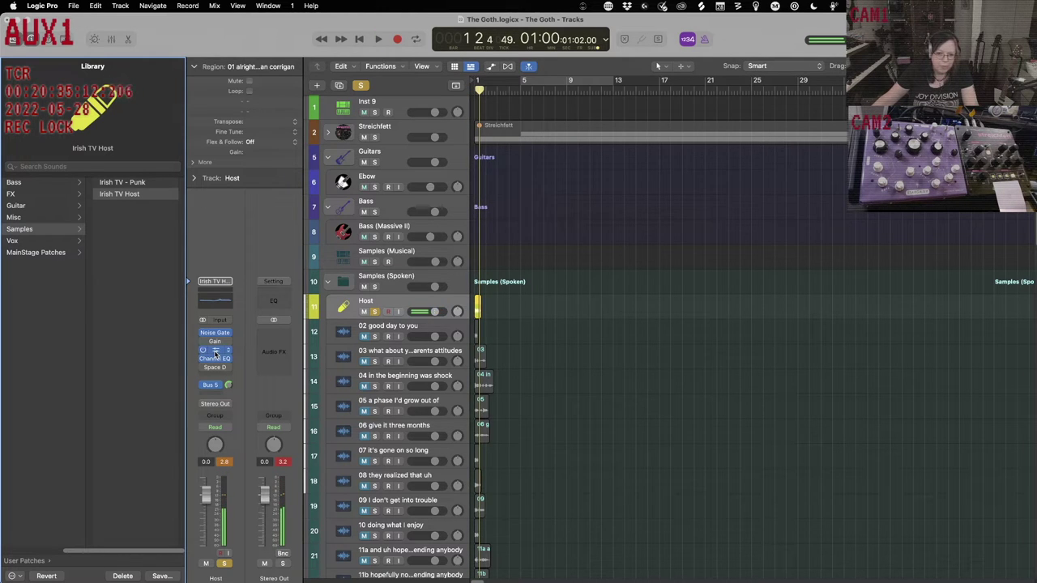
Try the Host track's Compressor with Auto Gain off while auditioning the sample.
click(215, 351)
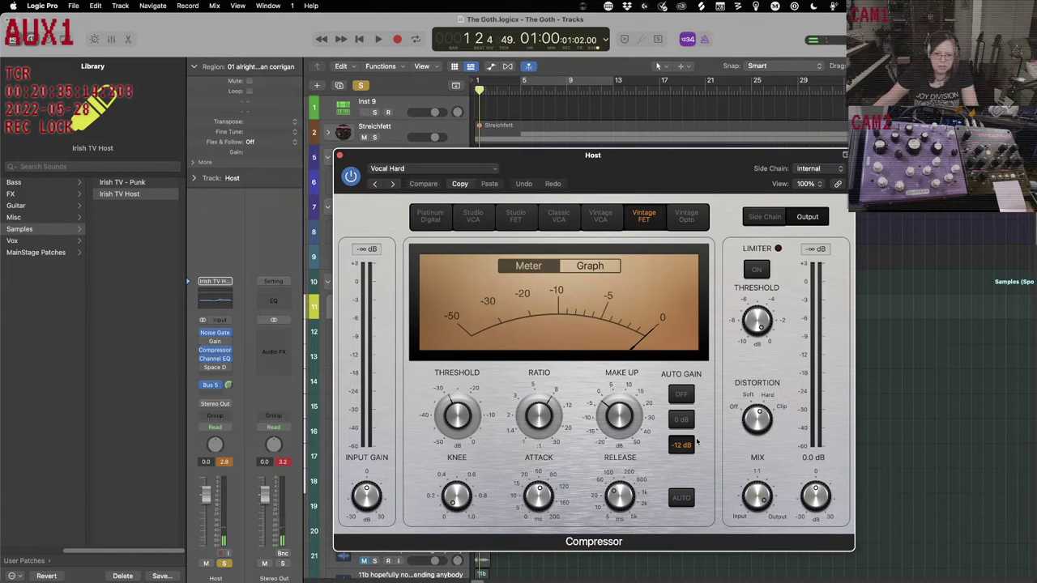
click(680, 395)
key(space)
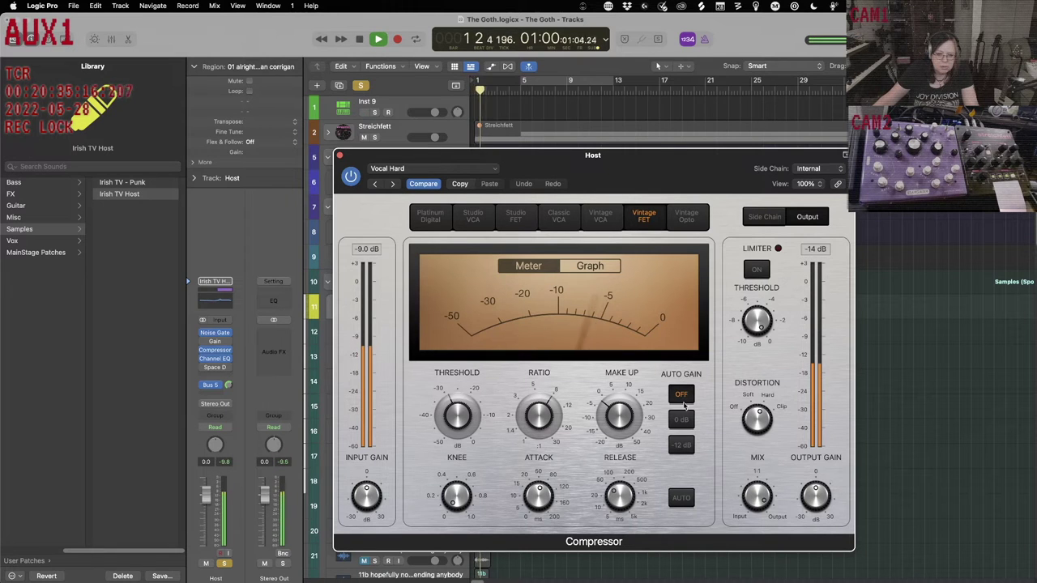
key(space)
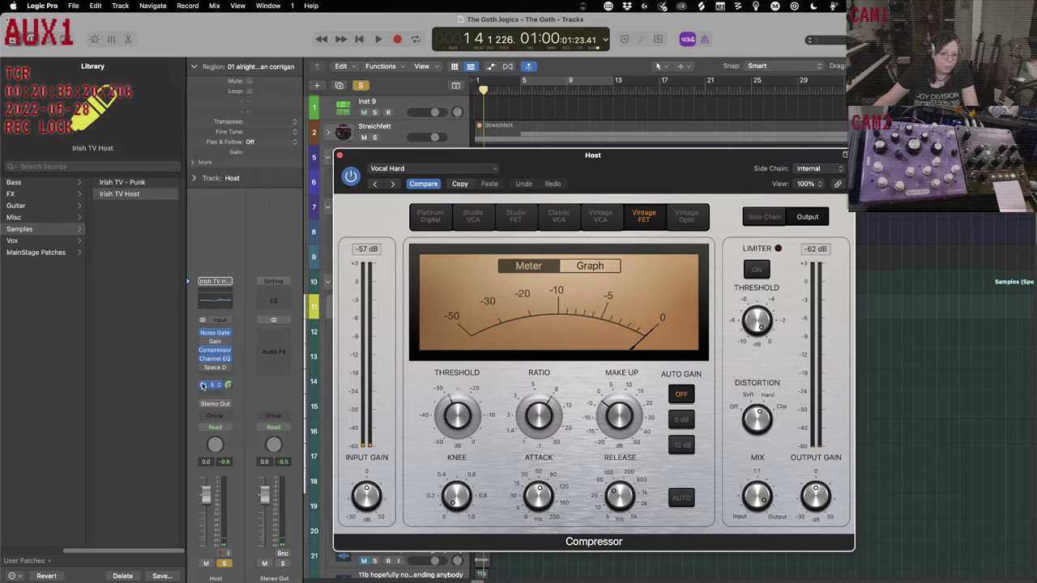
Bypass the Host track's Bus 5 send, close the Compressor and audition the sample.
click(340, 153)
key(space)
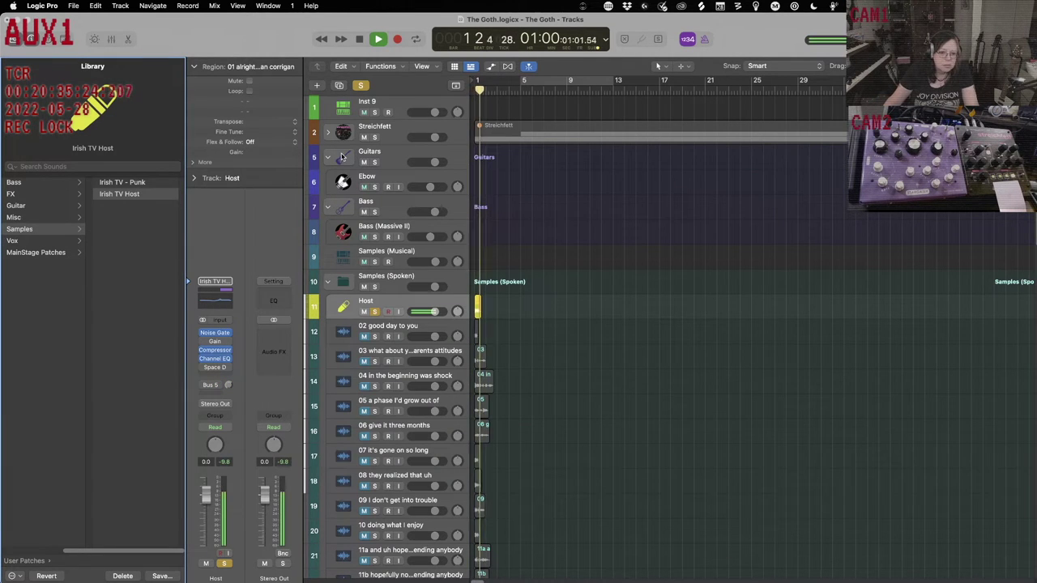
key(space)
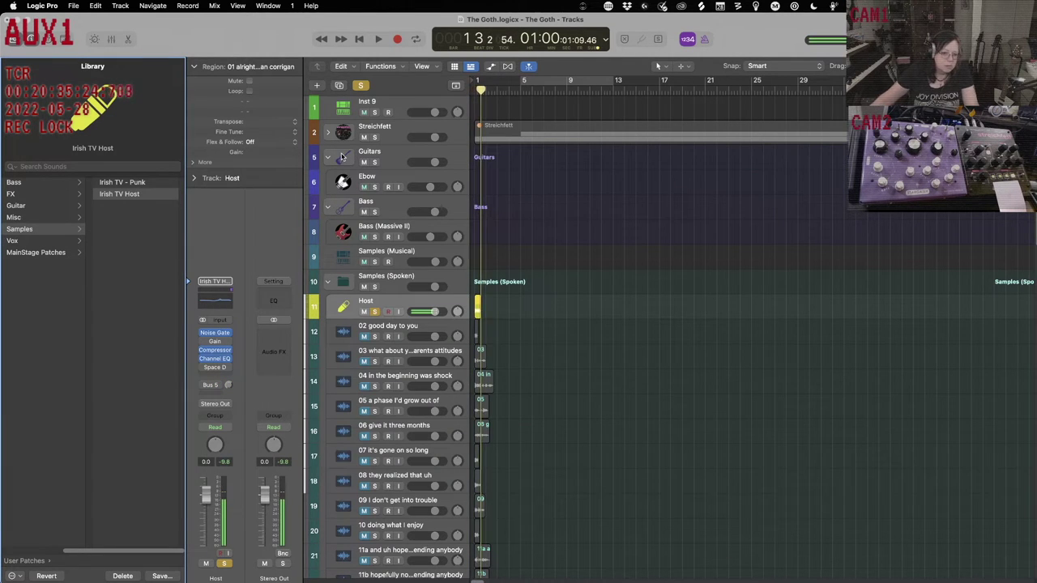
Set the Host Compressor's Auto Gain to -12 dB, lower the track's volume to -2.2 dB and audition it.
click(216, 353)
key(space)
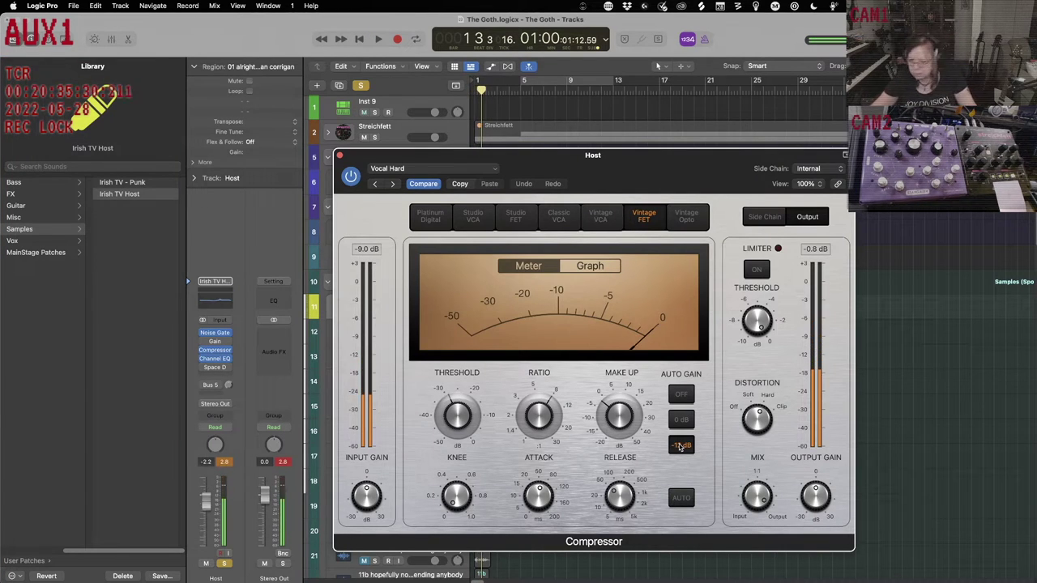
Lower the Host track's volume to -4.5 dB, audition the sample and close the Compressor.
click(681, 445)
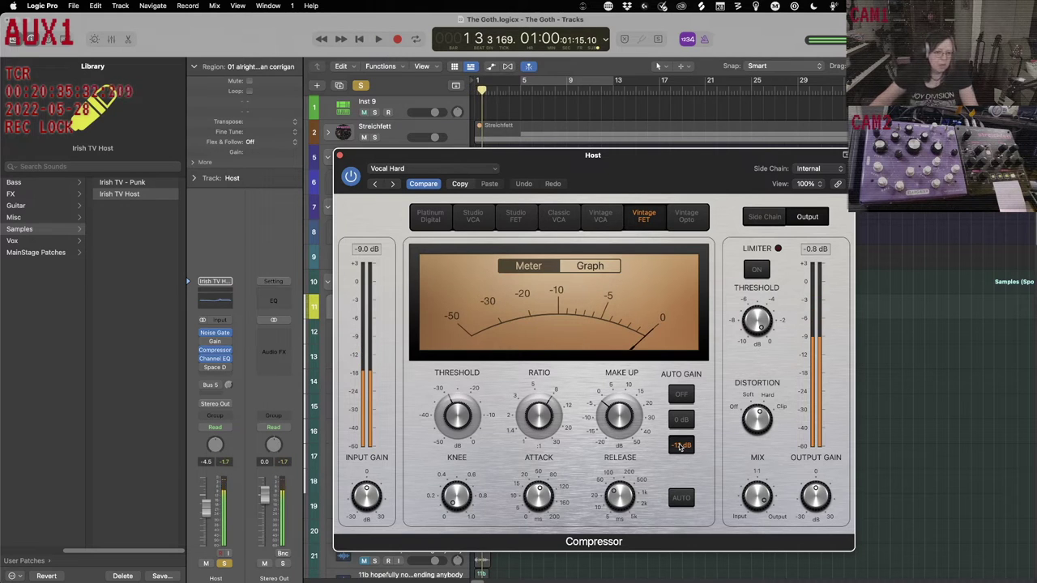
click(340, 156)
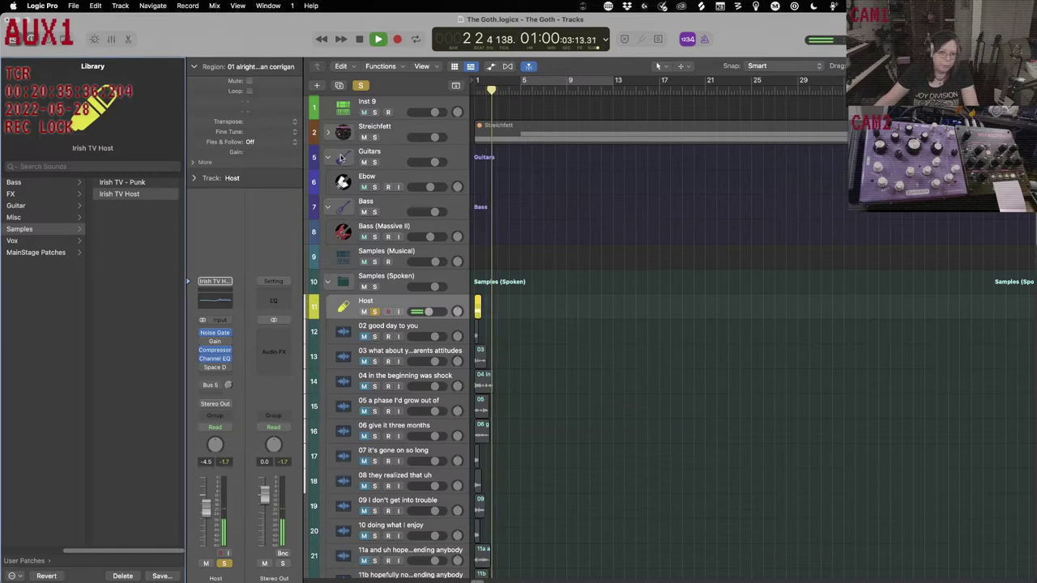
key(space)
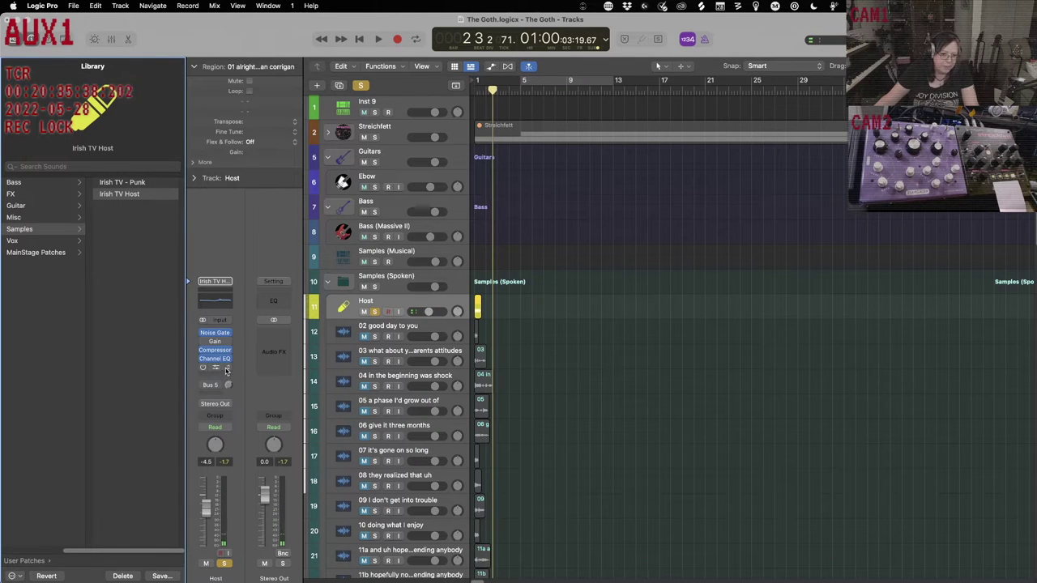
Replace the Space Designer plug-in on the Host track with the ChromaVerb reverb.
click(227, 369)
mouse_move(242, 515)
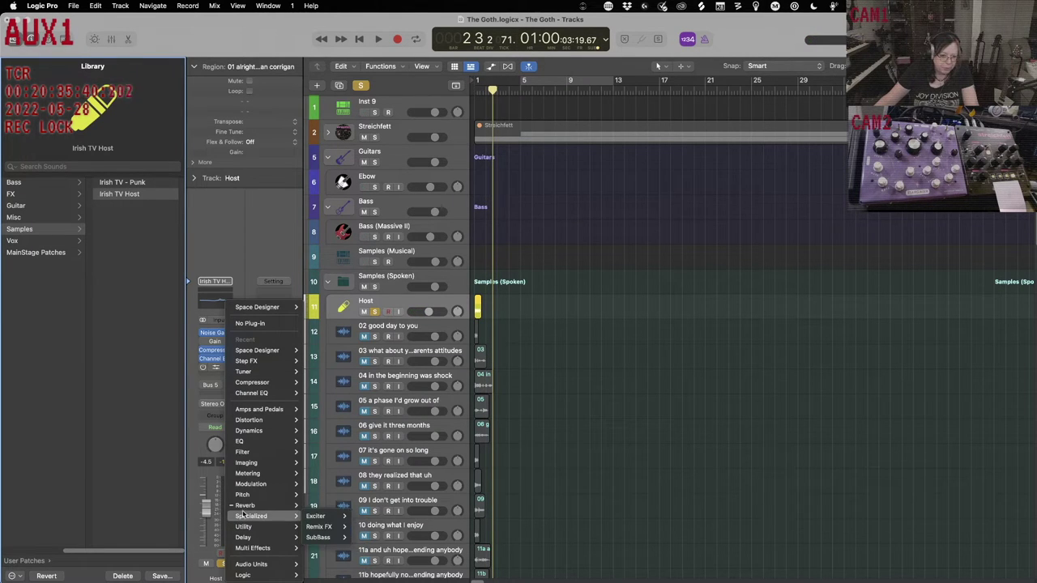
mouse_move(320, 515)
click(394, 512)
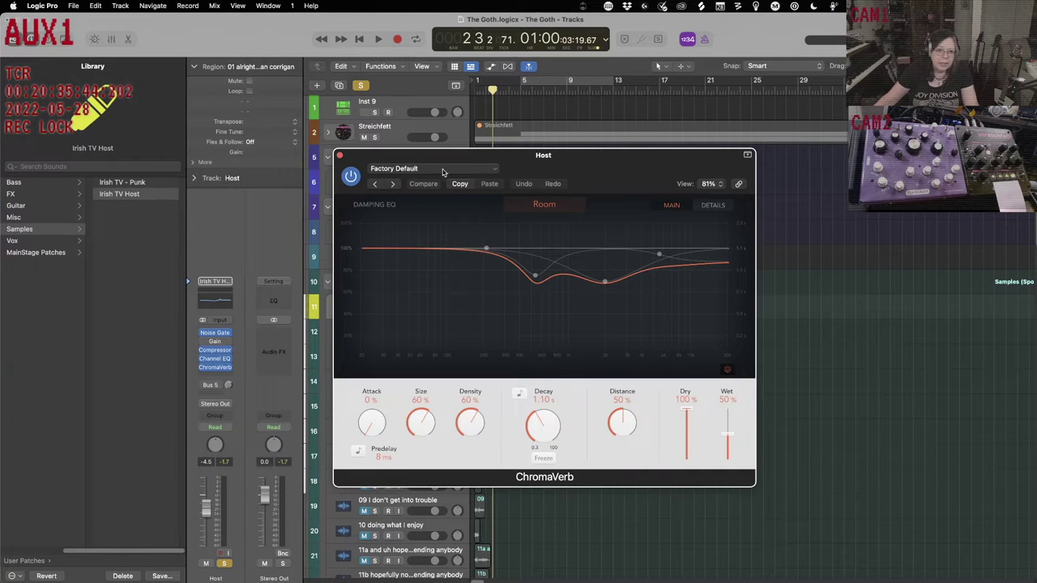
Try ChromaVerb's Large Ambience and Clean Big Room presets while auditioning the Host sample.
click(443, 170)
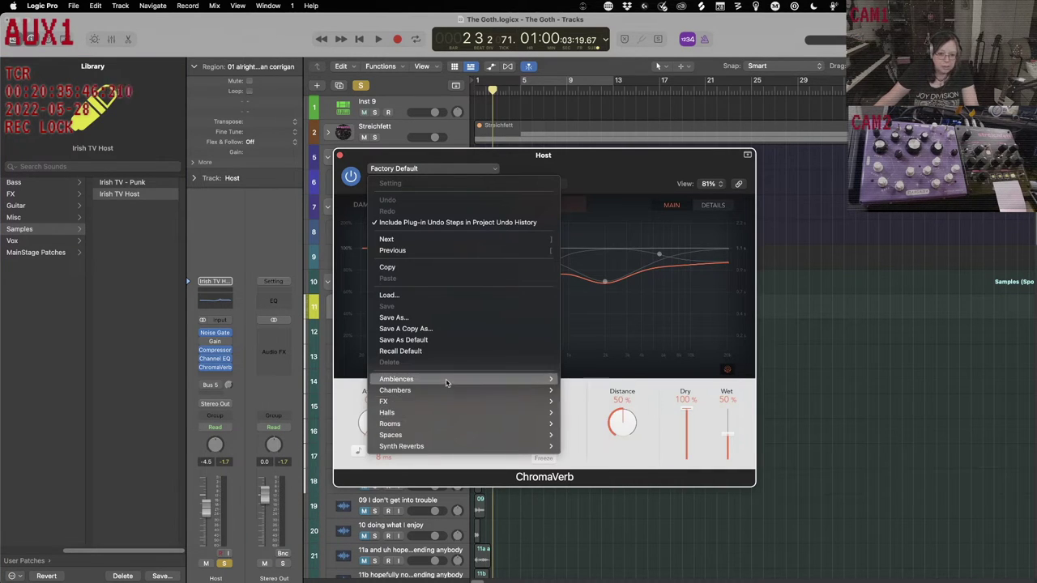
mouse_move(447, 382)
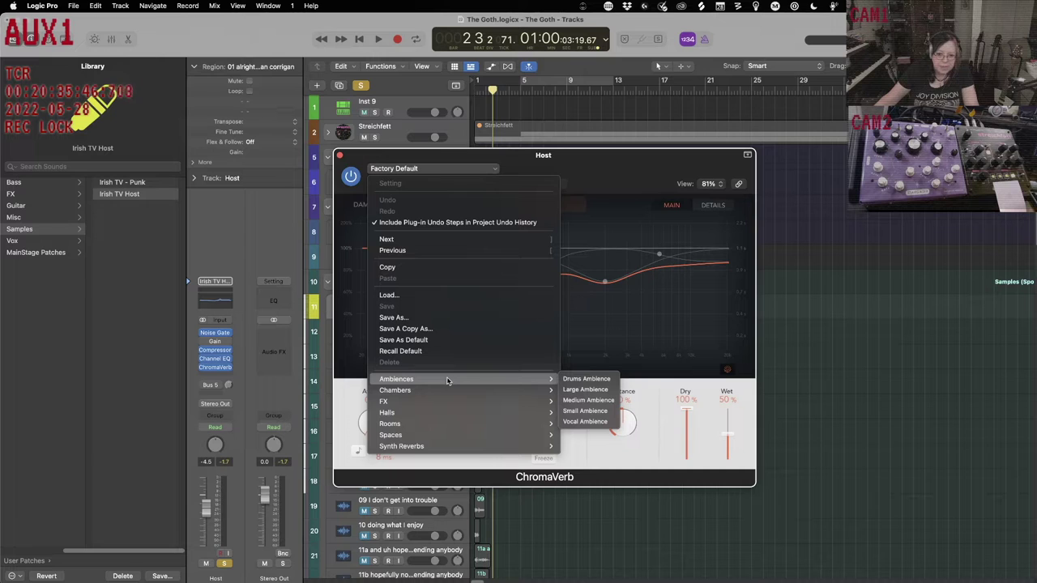
click(586, 390)
key(space)
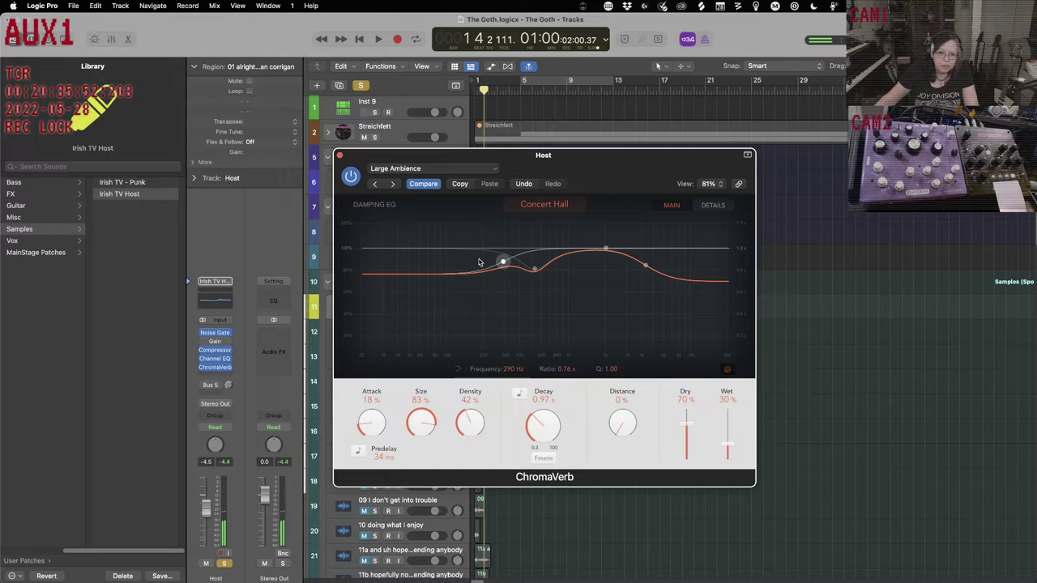
click(491, 169)
mouse_move(454, 425)
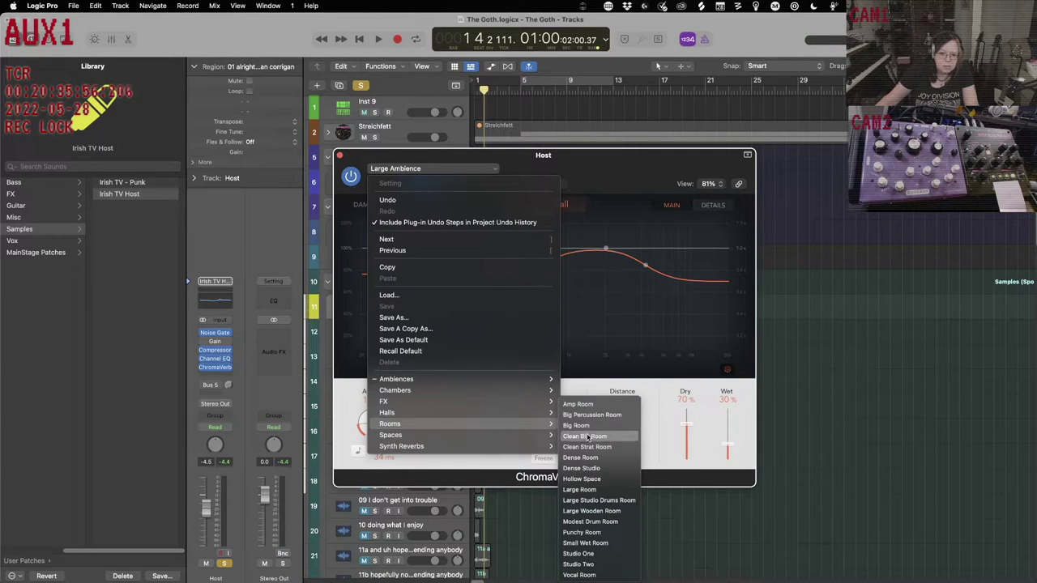
click(585, 439)
key(space)
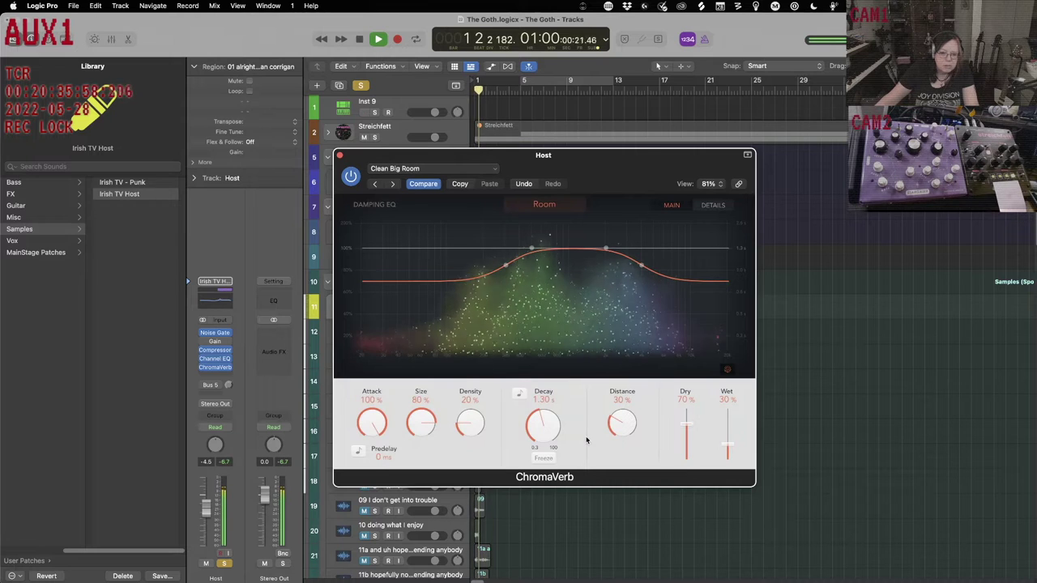
Try ChromaVerb's Small Wet Room preset while auditioning the Host sample.
click(493, 169)
mouse_move(473, 423)
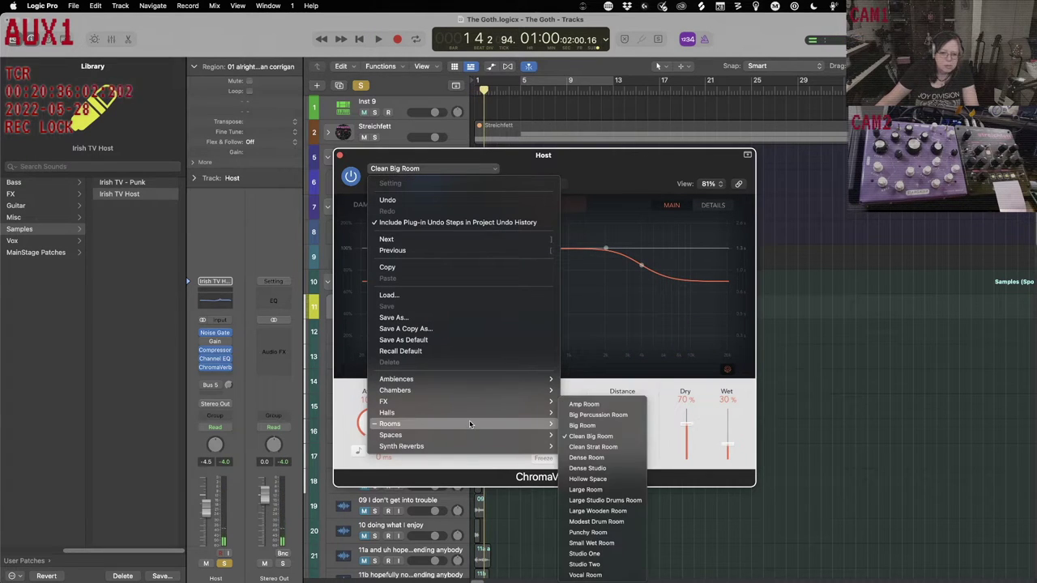
click(591, 542)
key(space)
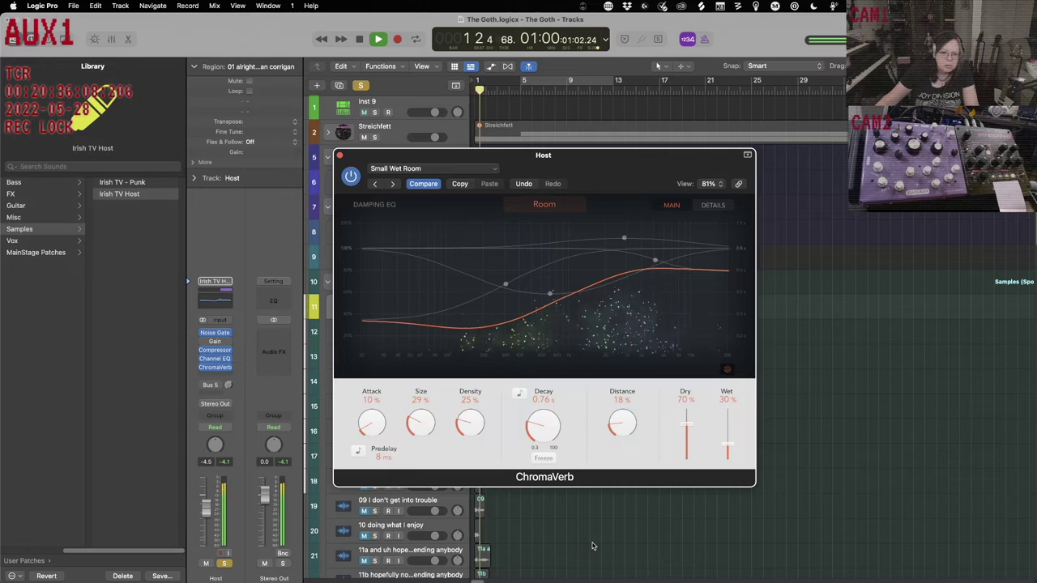
key(space)
Load ChromaVerb's Vocal Room preset on the Host track, audition the sample and close the plug-in.
click(494, 169)
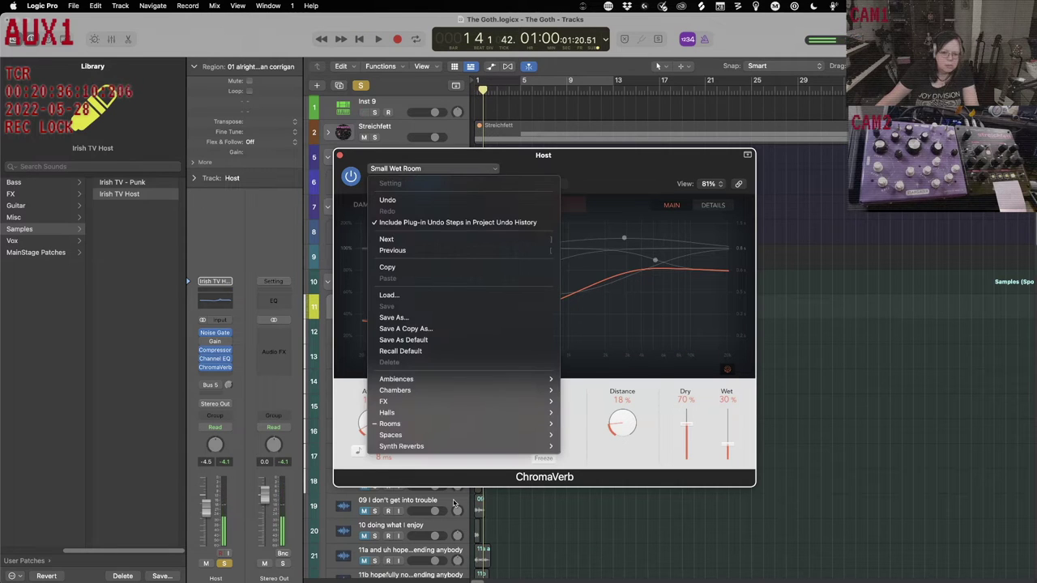
mouse_move(486, 423)
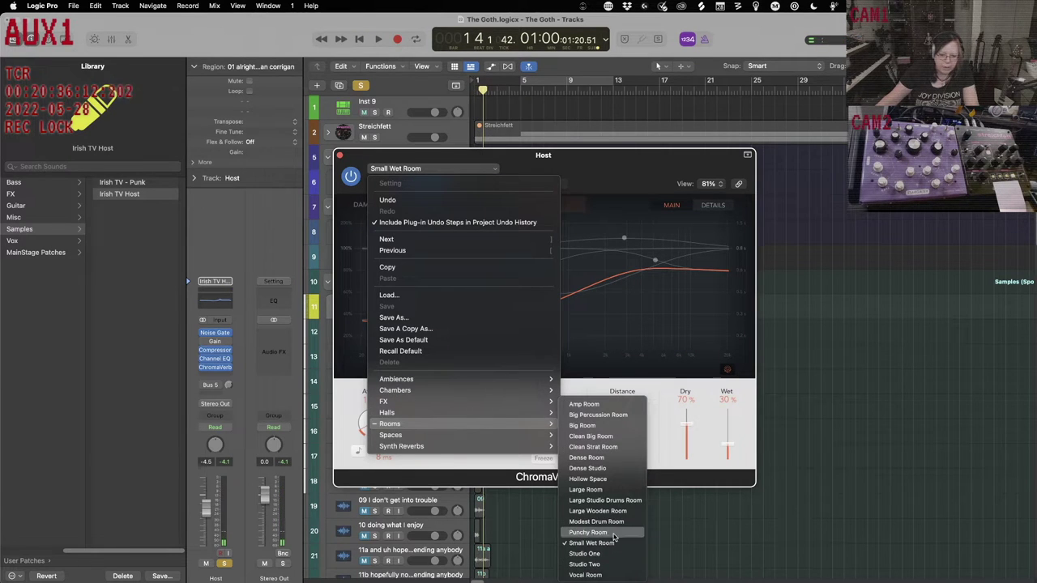
click(600, 574)
key(space)
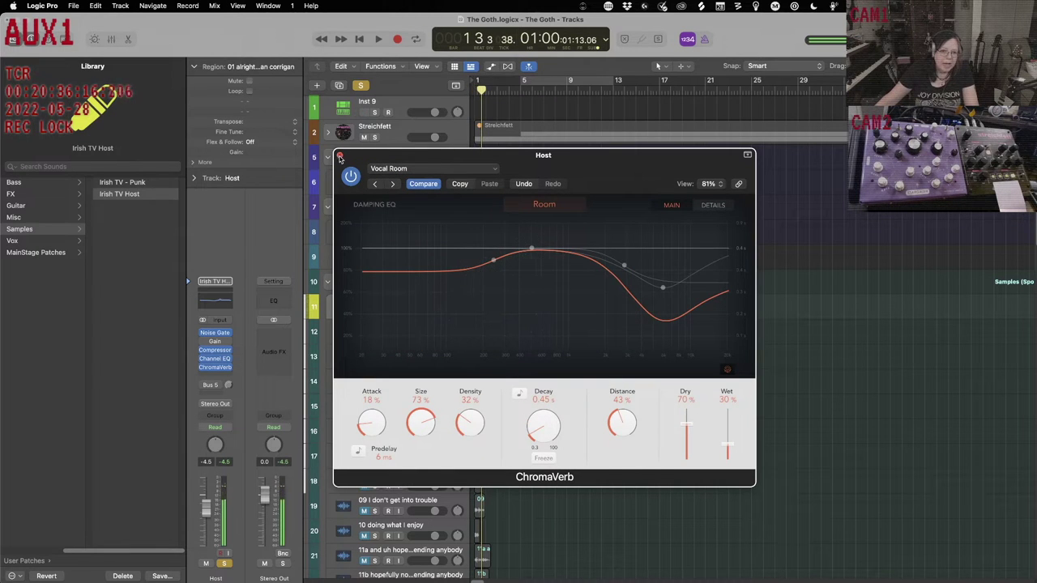
click(341, 156)
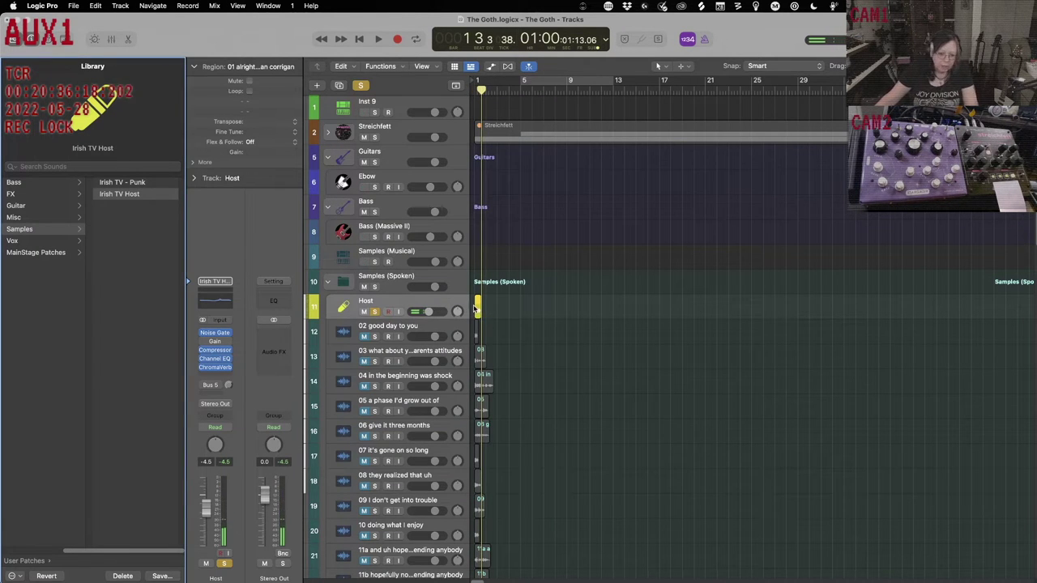
Turn off the Host track's solo, shift its 01 alright region to about the middle of bar 3 and hide the Library.
key(s)
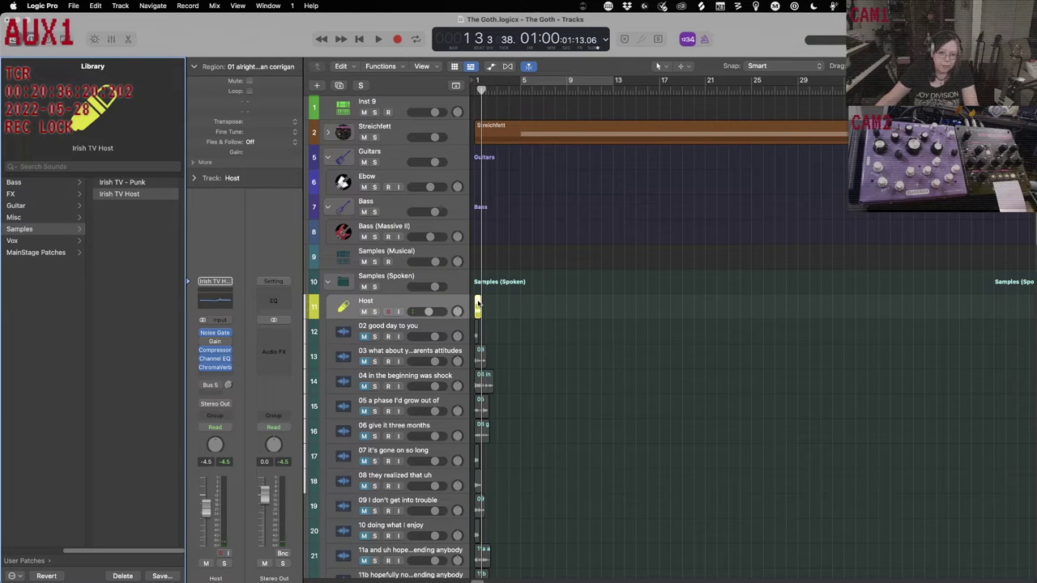
drag(478, 305, 506, 305)
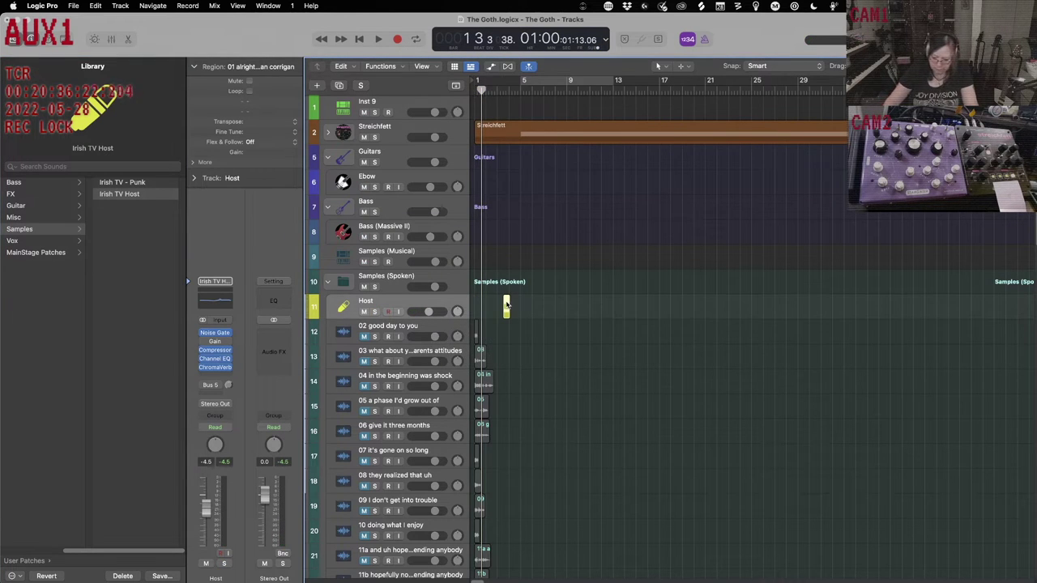
key(y)
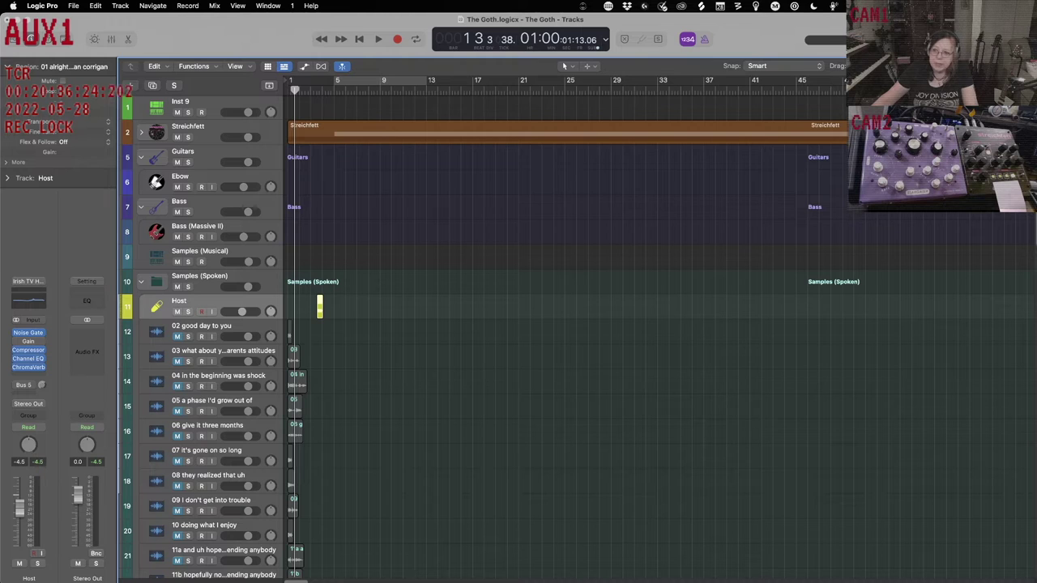
Move the Host track's 01 alright region to the start of bar 3 and play the arrangement from the beginning.
key(super+Right)
key(super+Right)
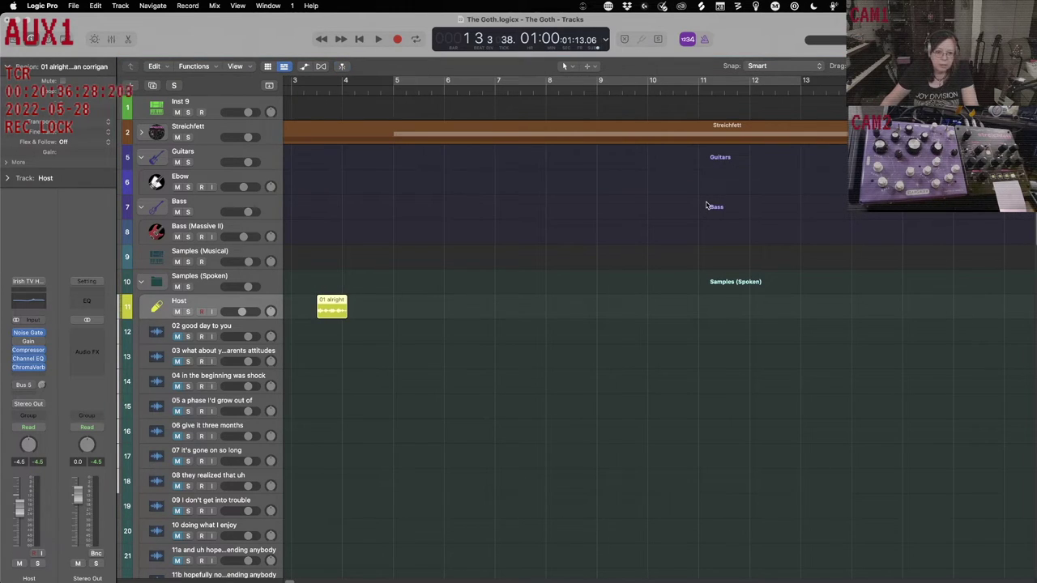
key(Return)
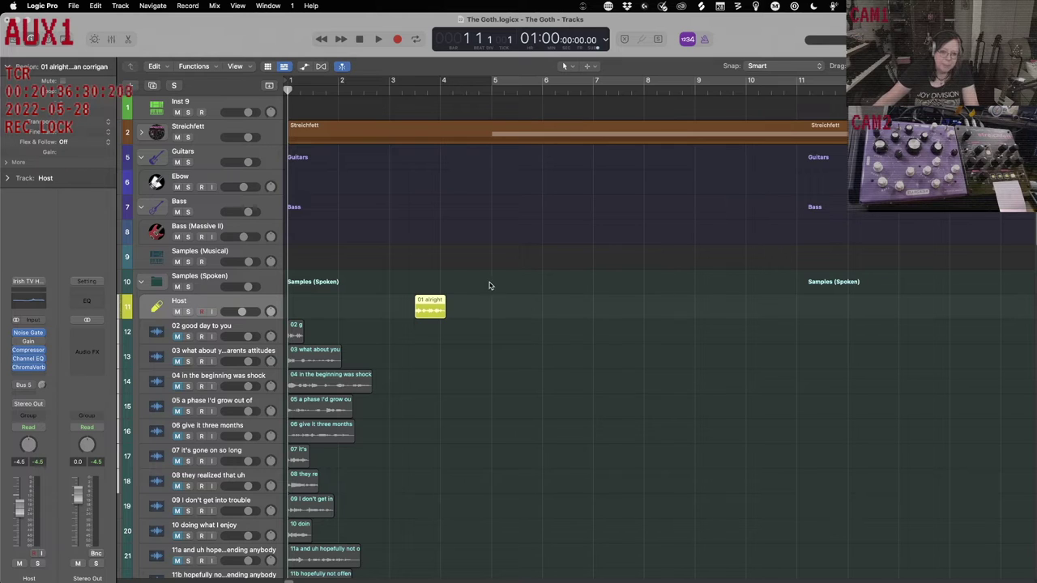
drag(432, 305, 406, 304)
key(space)
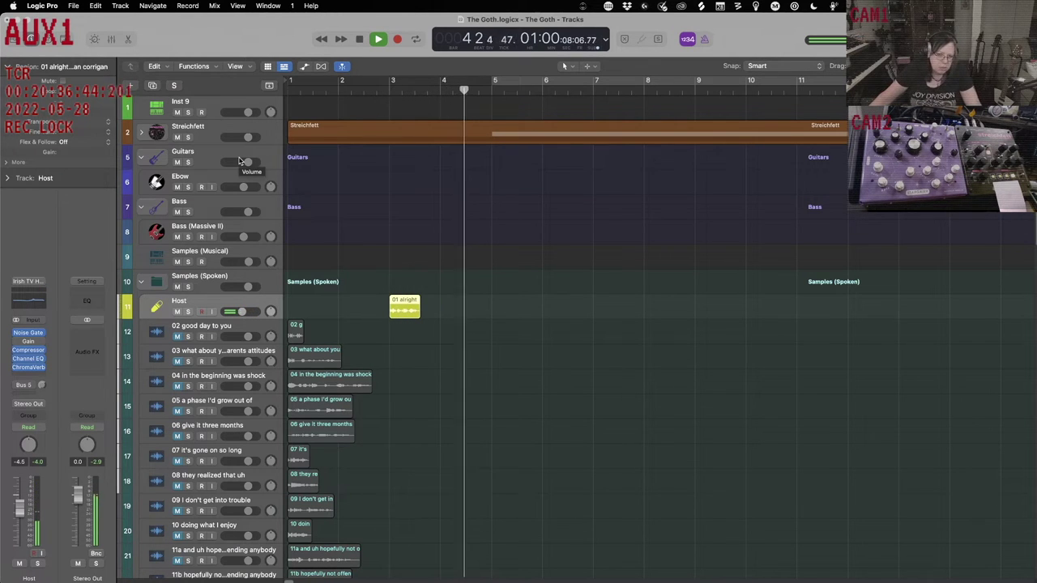
key(space)
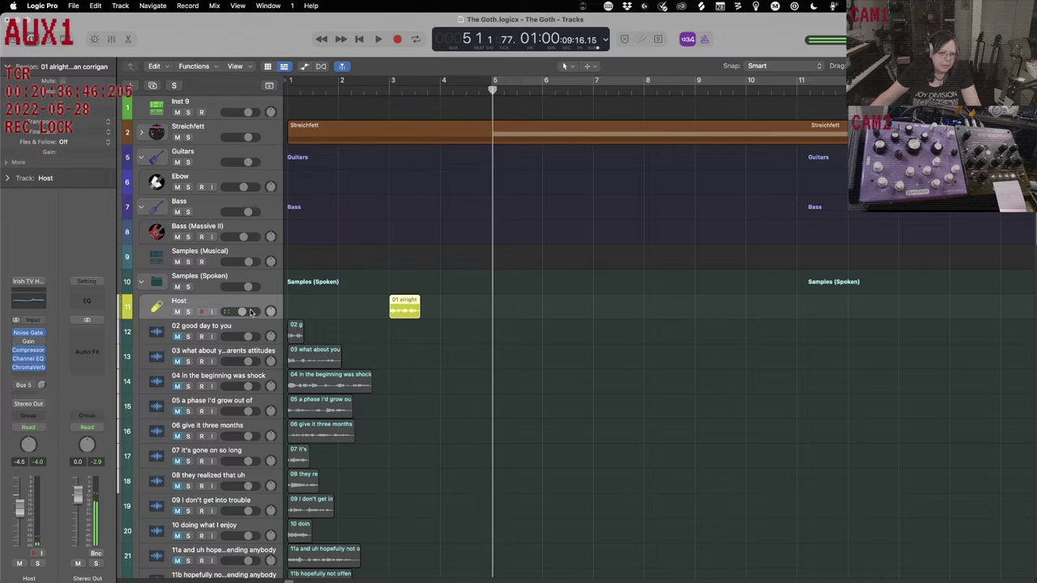
Unmute the 02 good day to you track and move its region to bar 5.
click(222, 330)
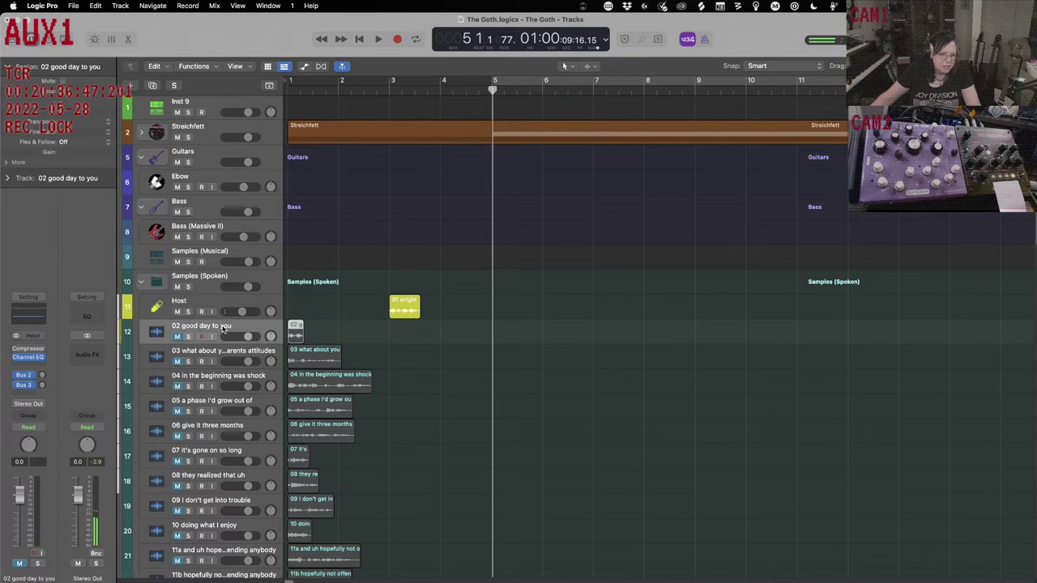
right_click(178, 339)
click(213, 319)
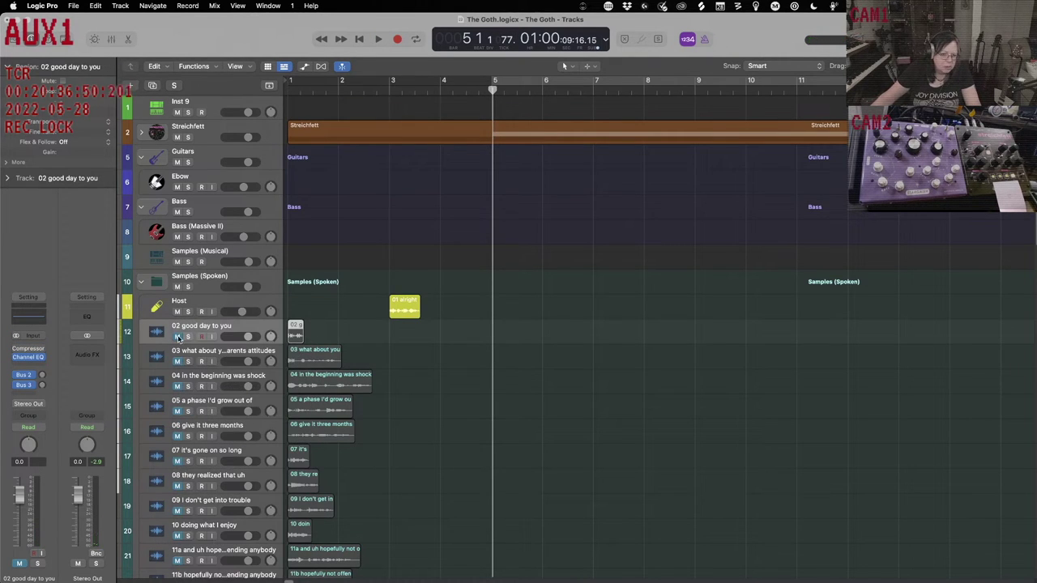
drag(295, 326, 498, 334)
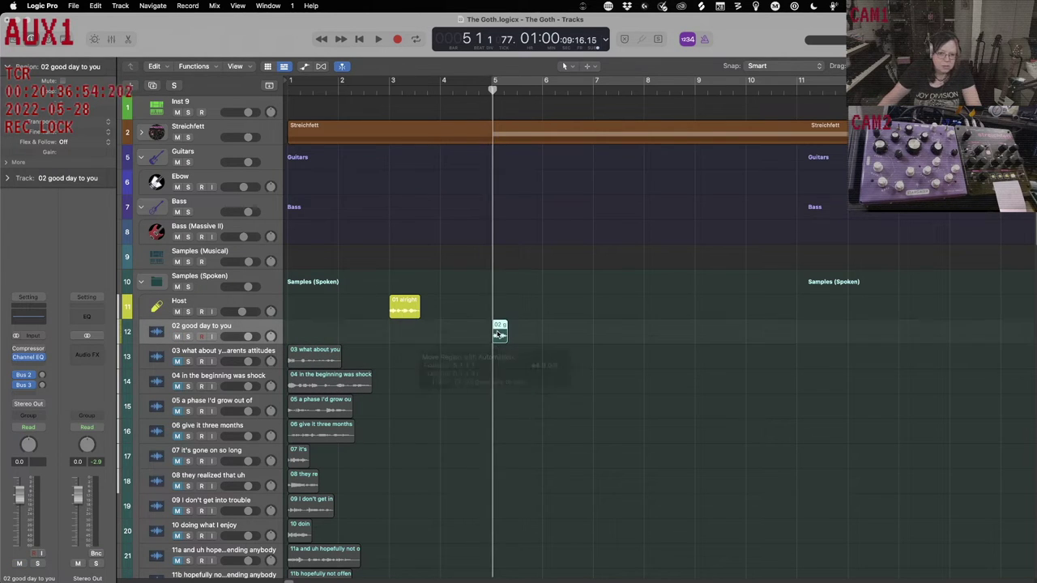
Play the arrangement from the beginning while expanding the Streichfett track stack and selecting its audio track.
key(Return)
key(space)
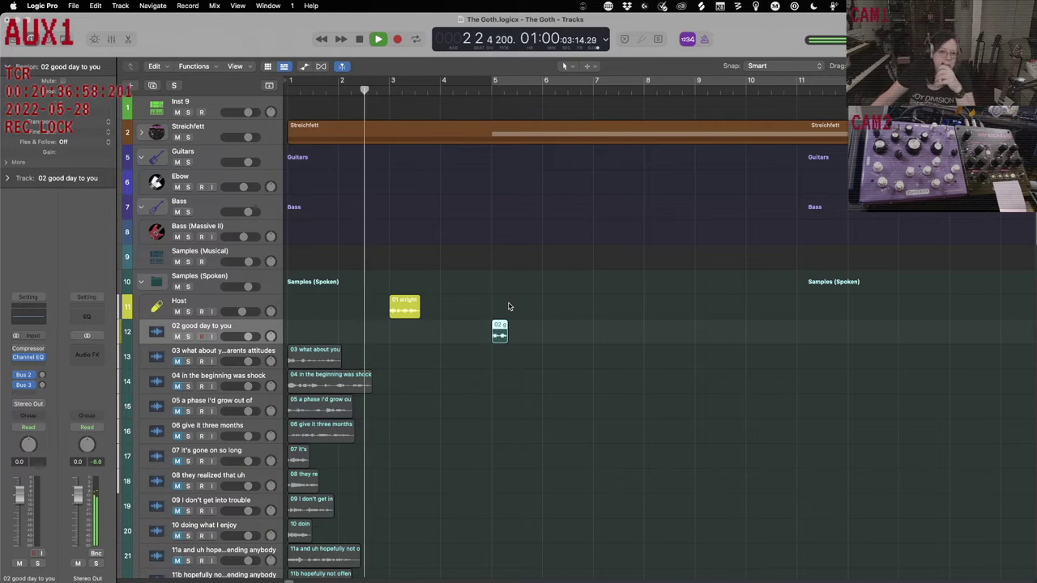
click(140, 134)
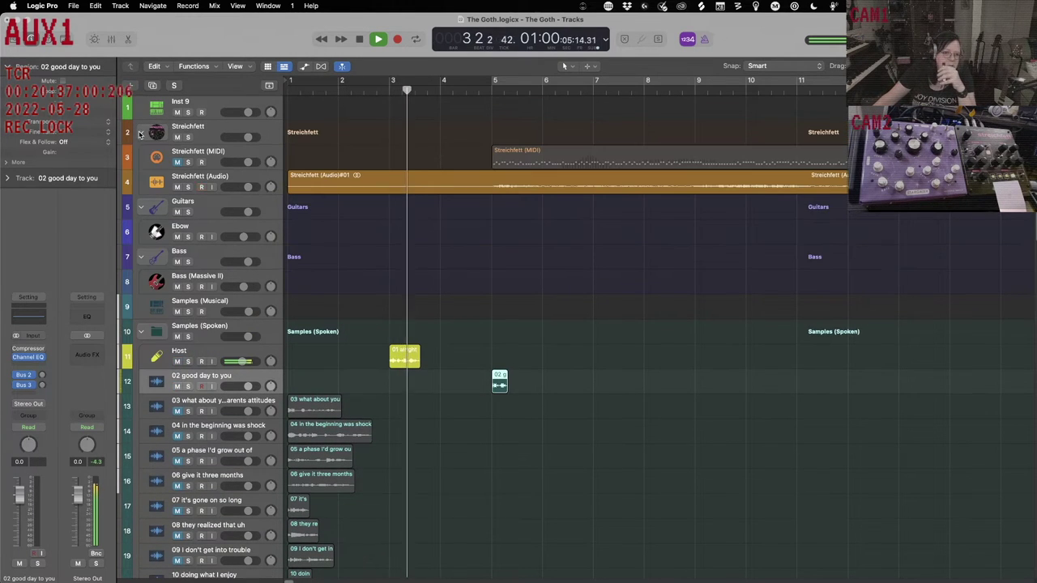
click(238, 175)
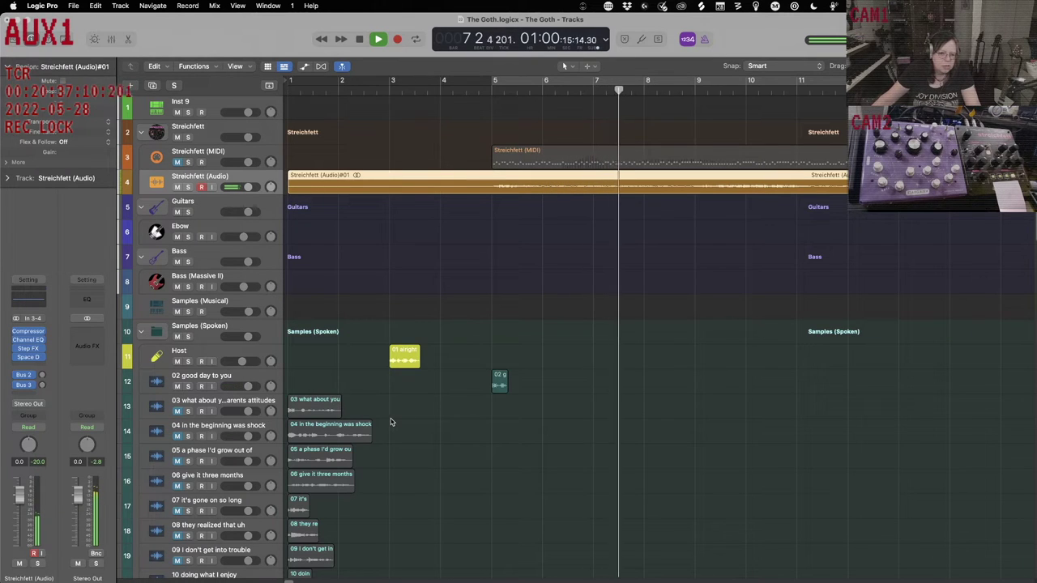
key(space)
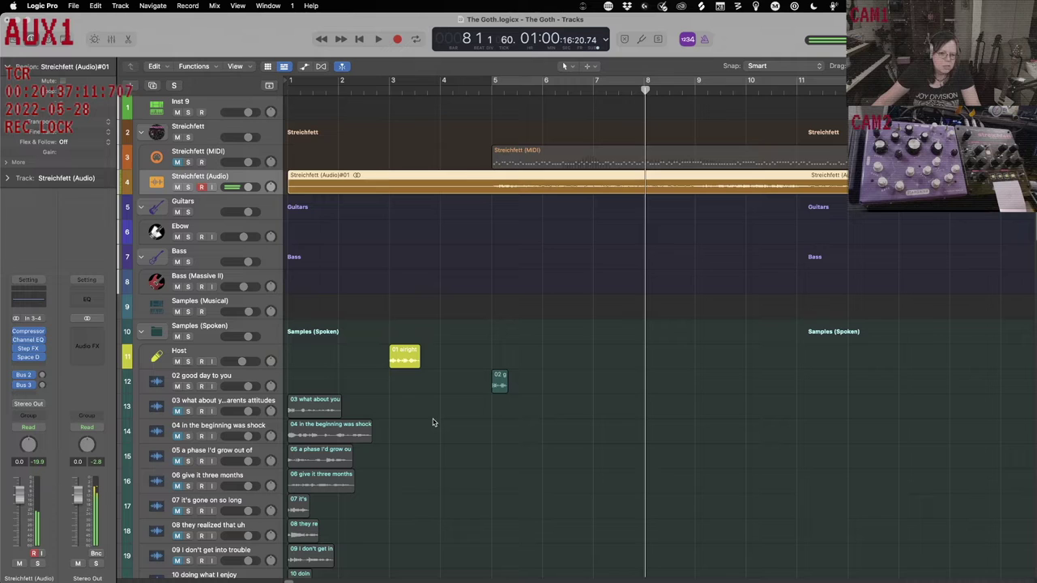
Unmute the track of sample 03 what about and move its region to bar 7.
click(330, 404)
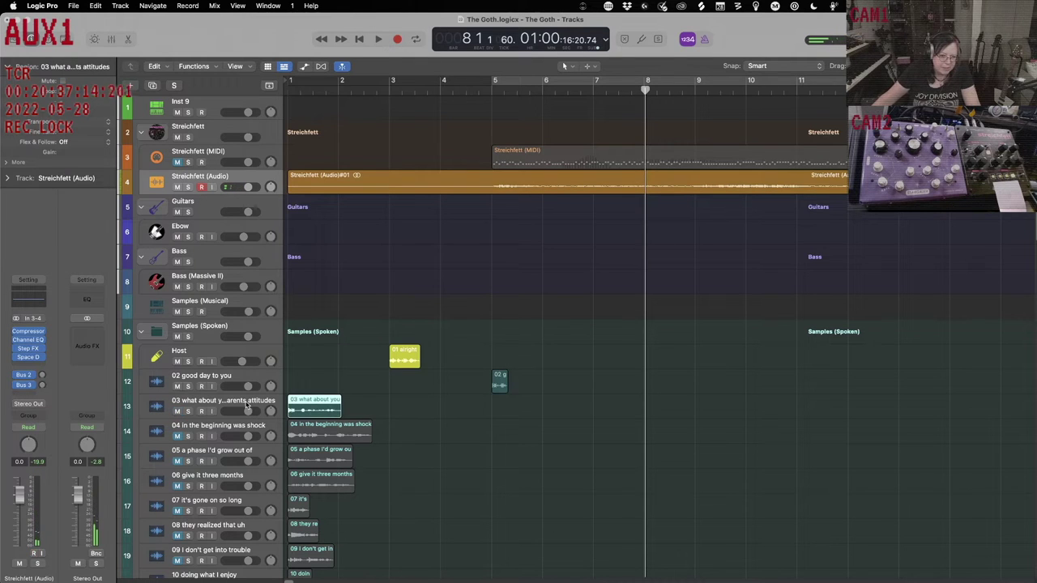
drag(311, 399, 615, 398)
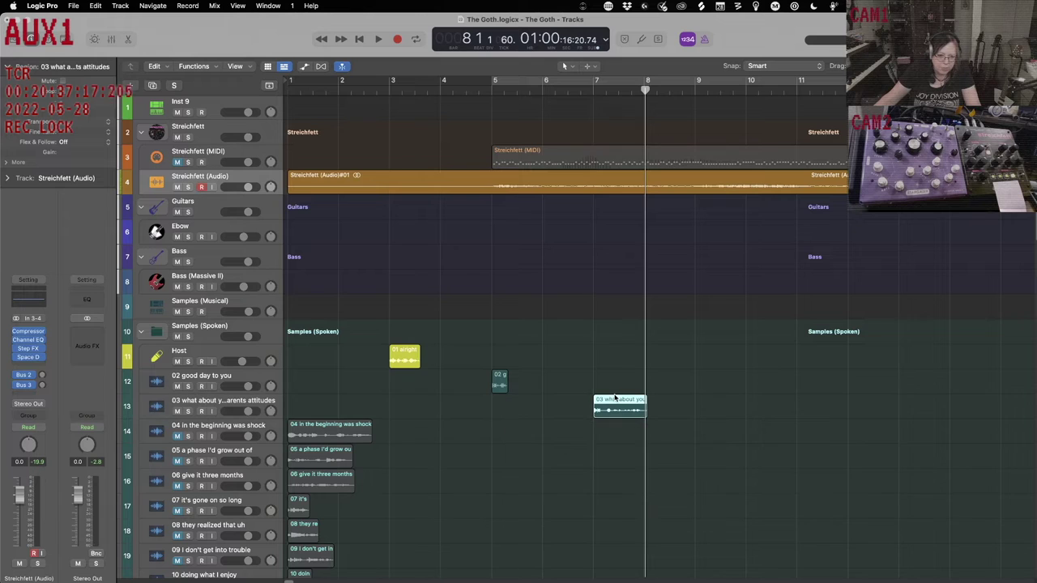
Load the Irish TV - Punk sample patch from the user patches onto the 04 in the beginning track and audition it.
click(205, 427)
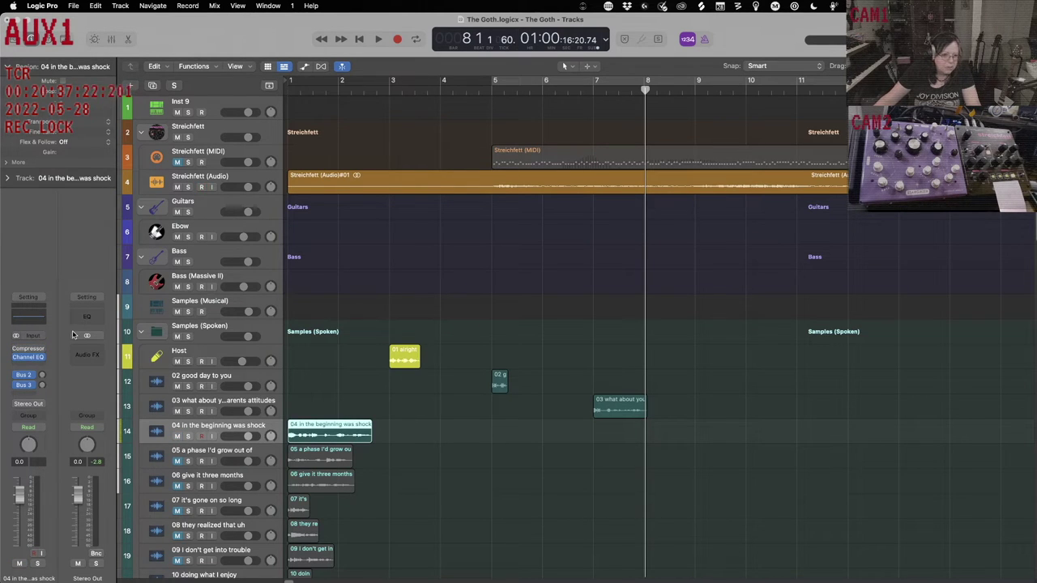
key(y)
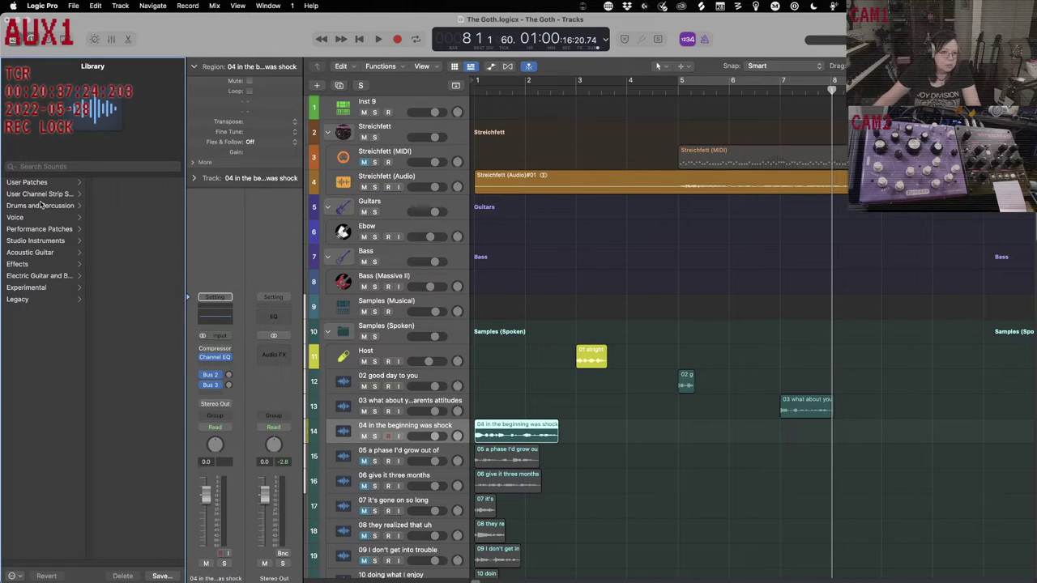
click(38, 184)
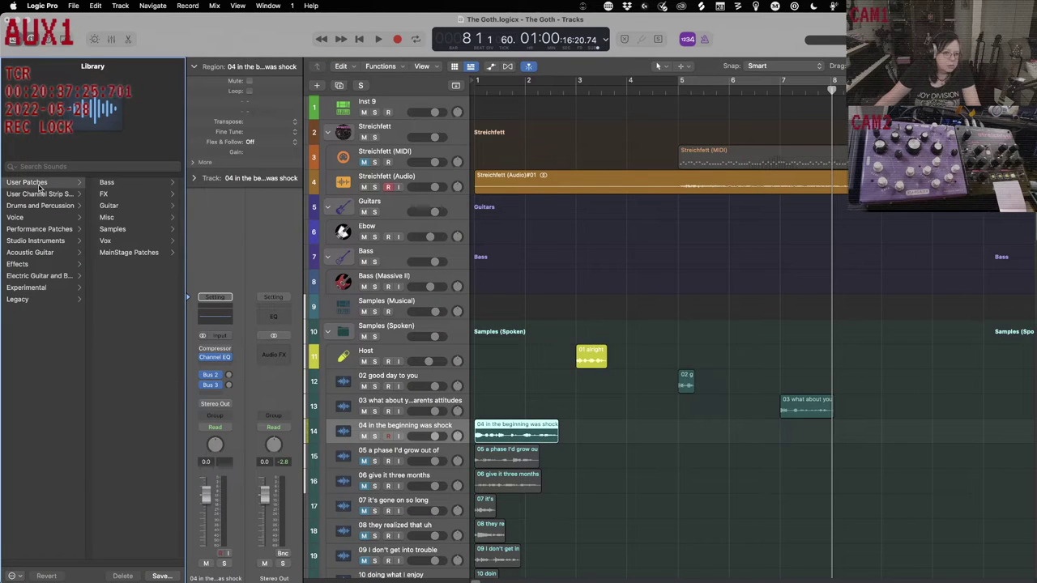
click(114, 229)
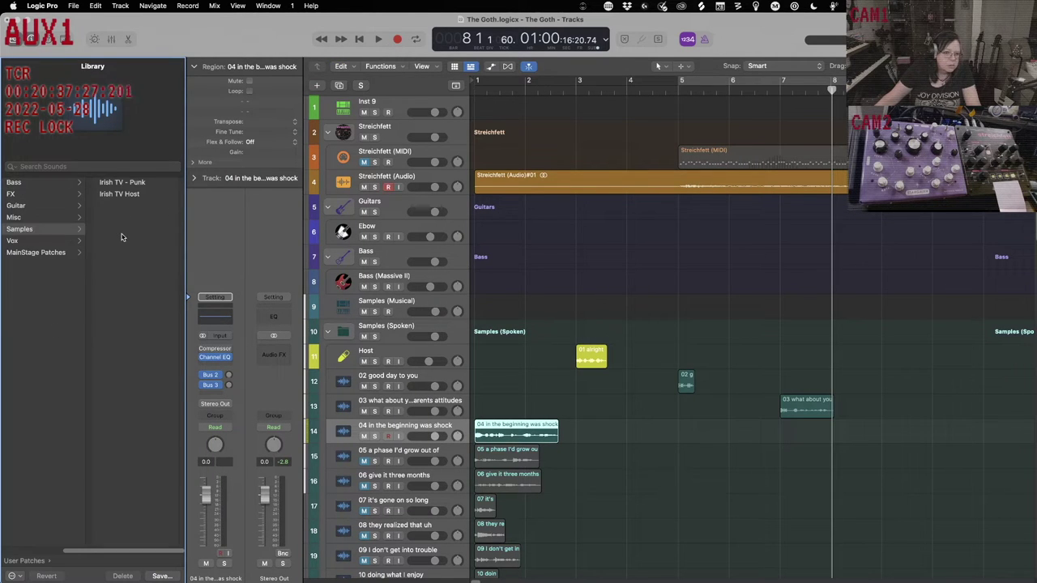
click(122, 182)
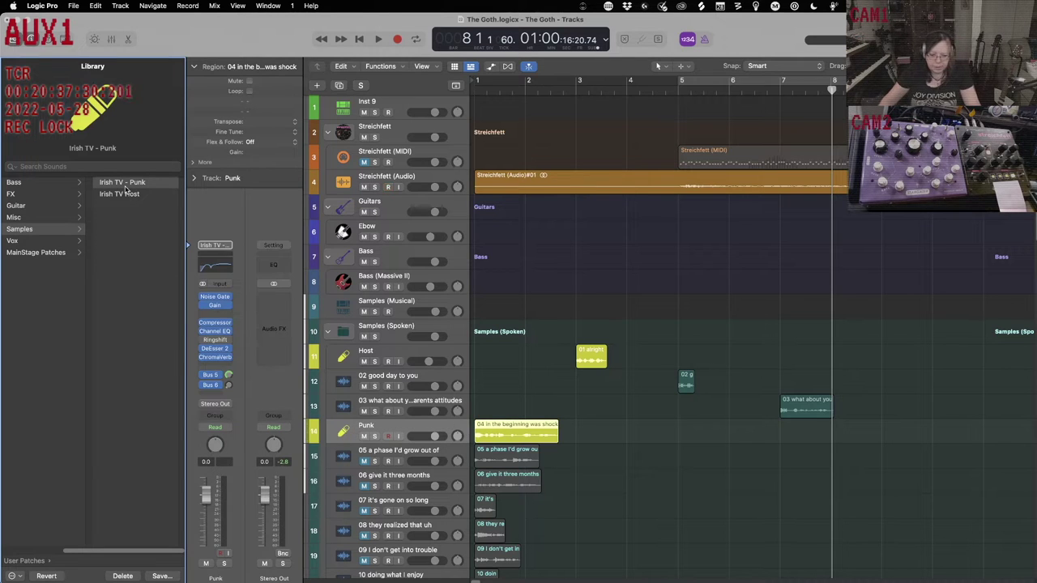
key(Return)
key(space)
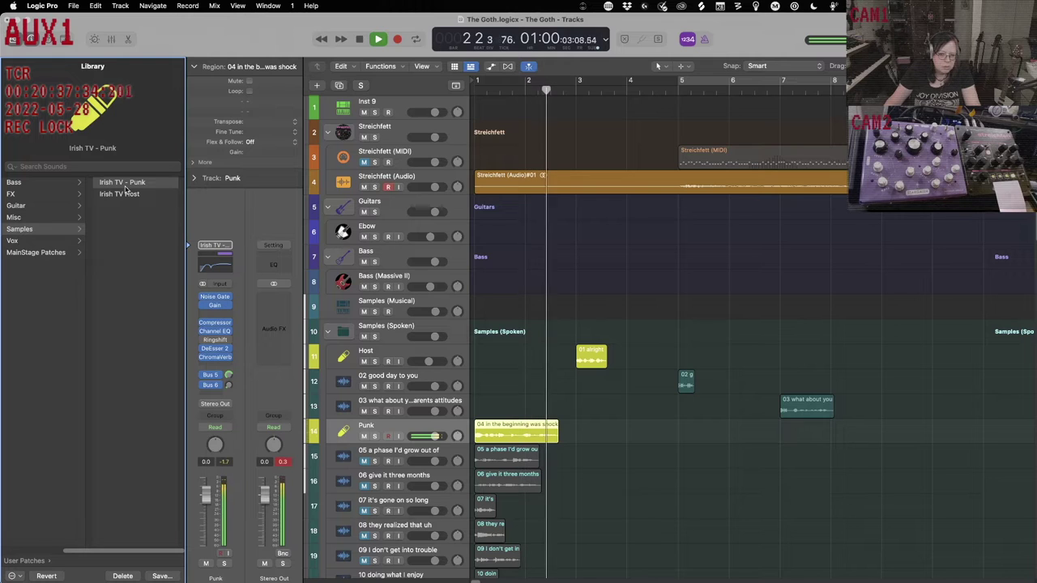
key(space)
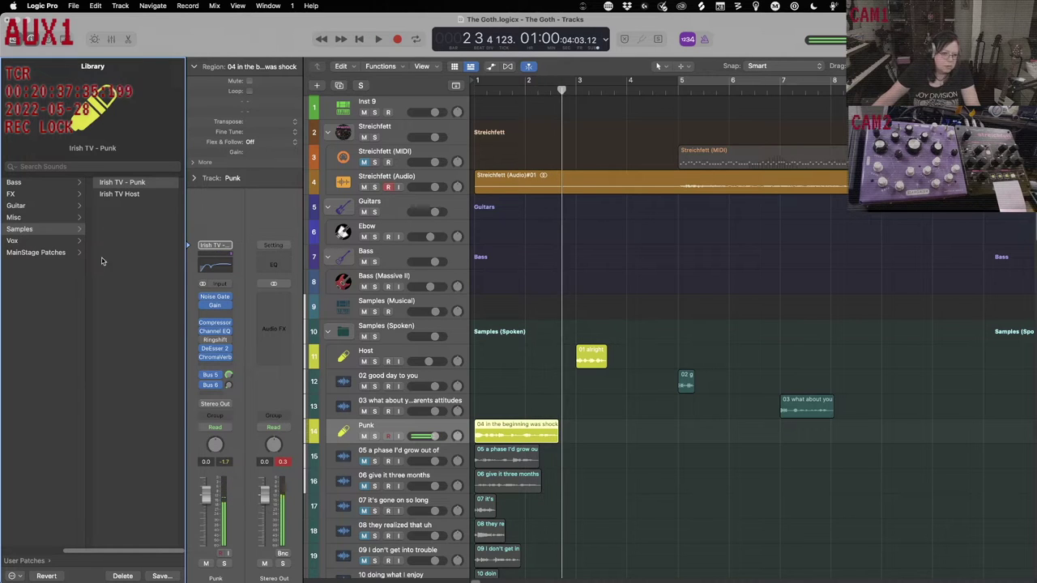
Load the Vocal Hall preset into the Punk track's ChromaVerb and audition it from the beginning.
click(215, 357)
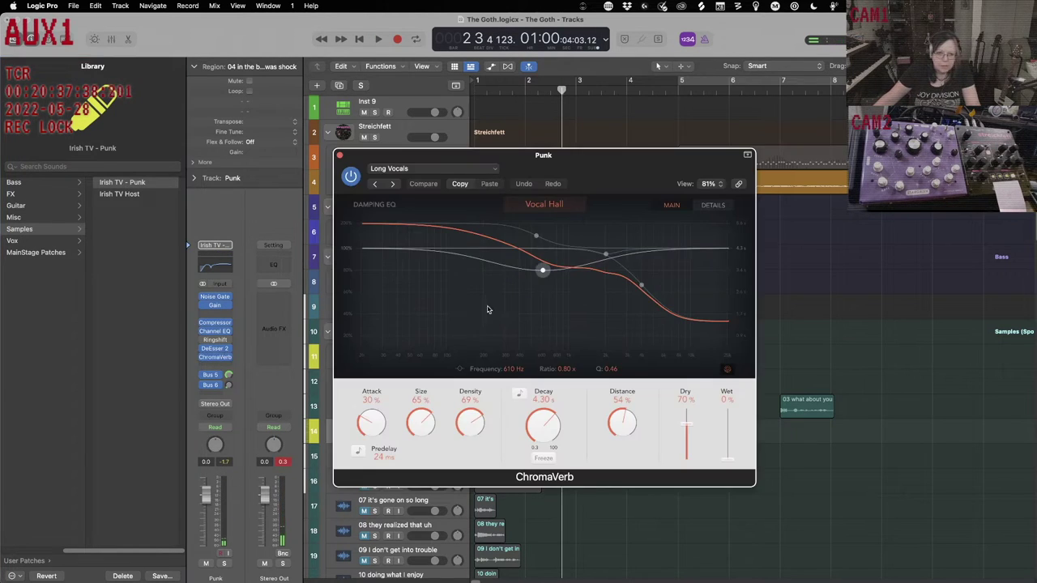
click(491, 171)
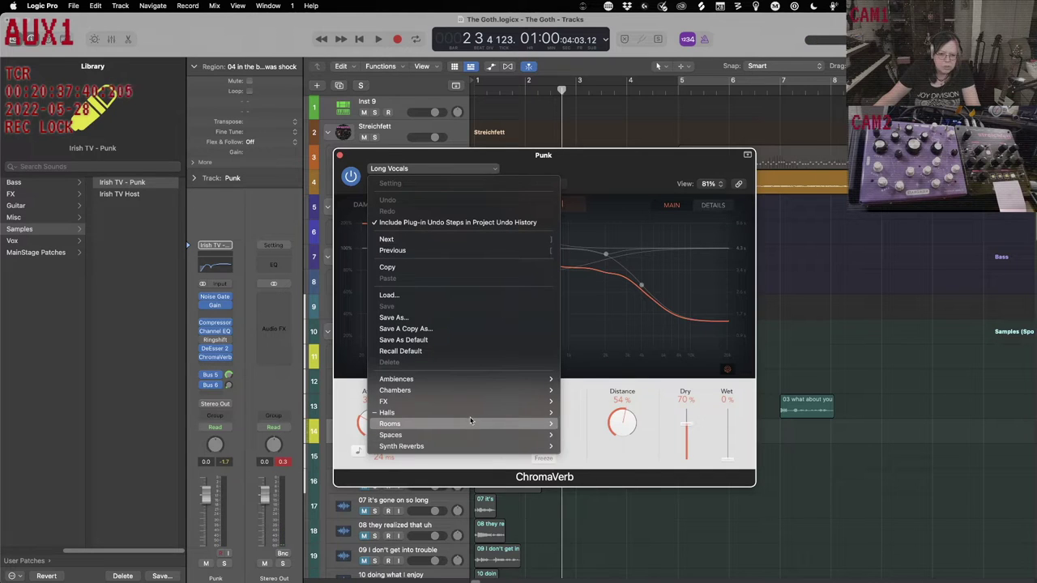
mouse_move(470, 416)
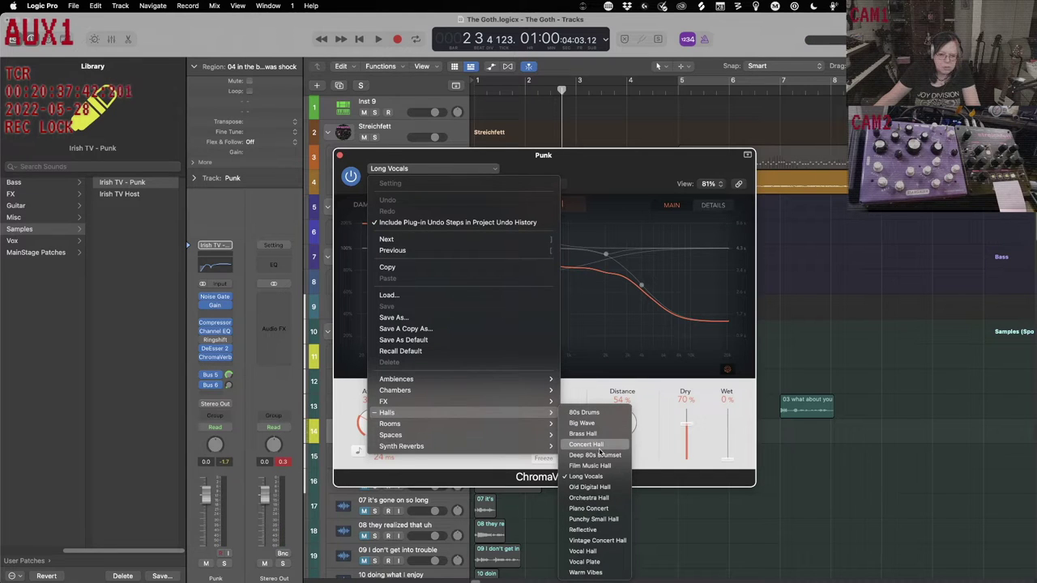
click(583, 551)
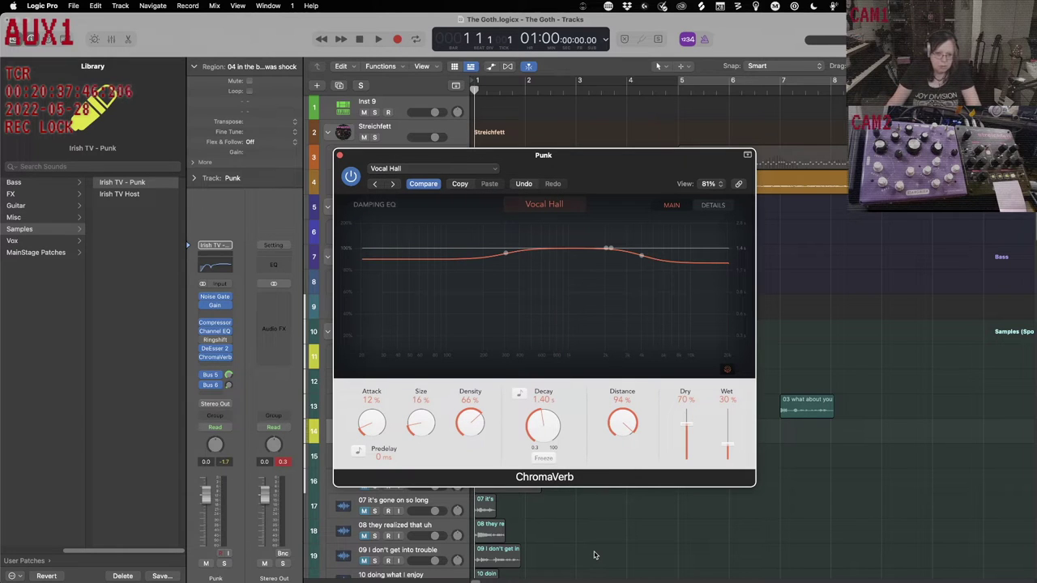
key(space)
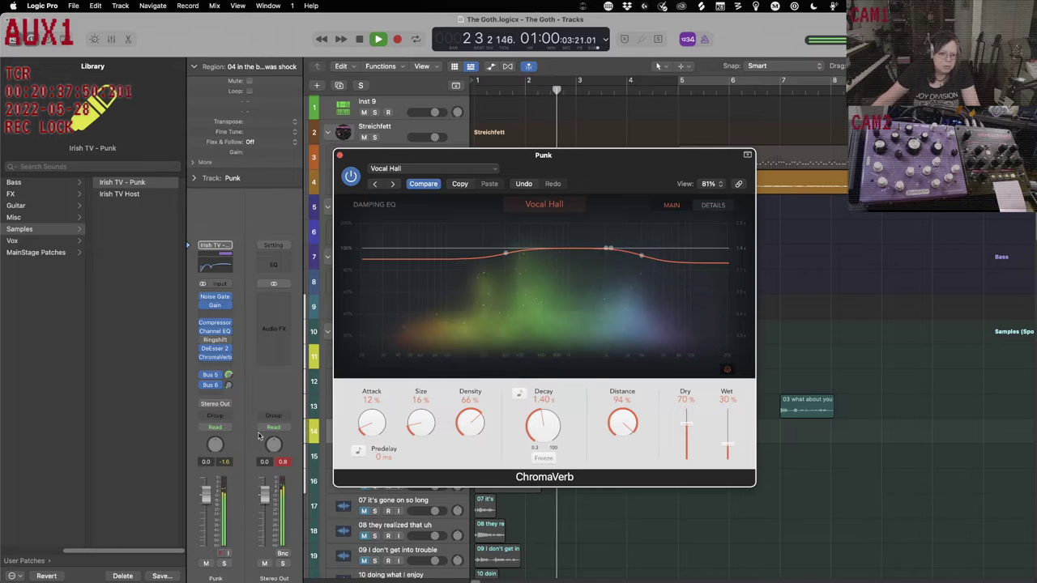
Bypass the Punk track's Bus 5 and Bus 6 sends while auditioning the sample, and close the ChromaVerb window.
click(202, 376)
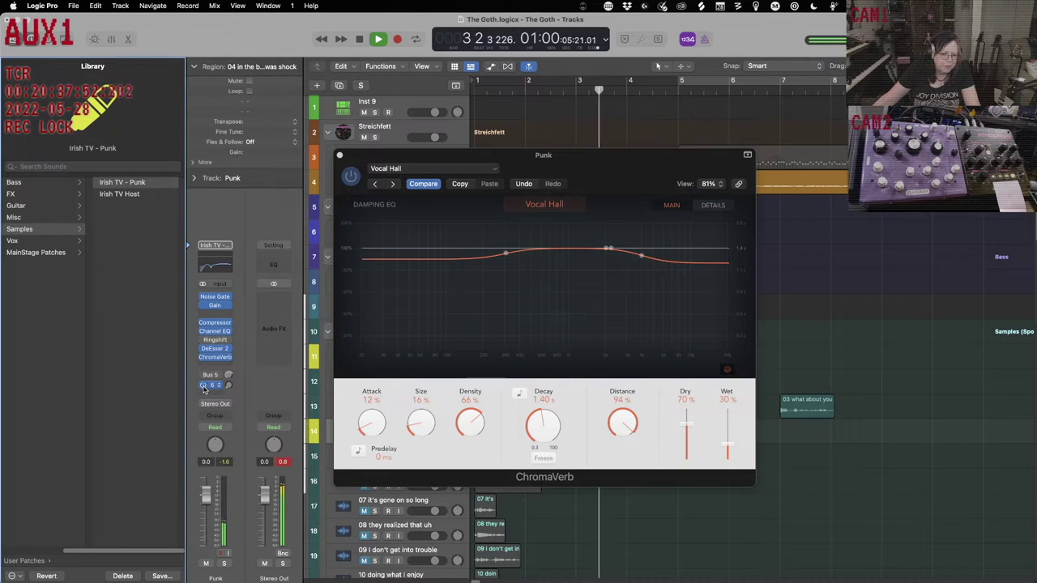
click(370, 199)
key(space)
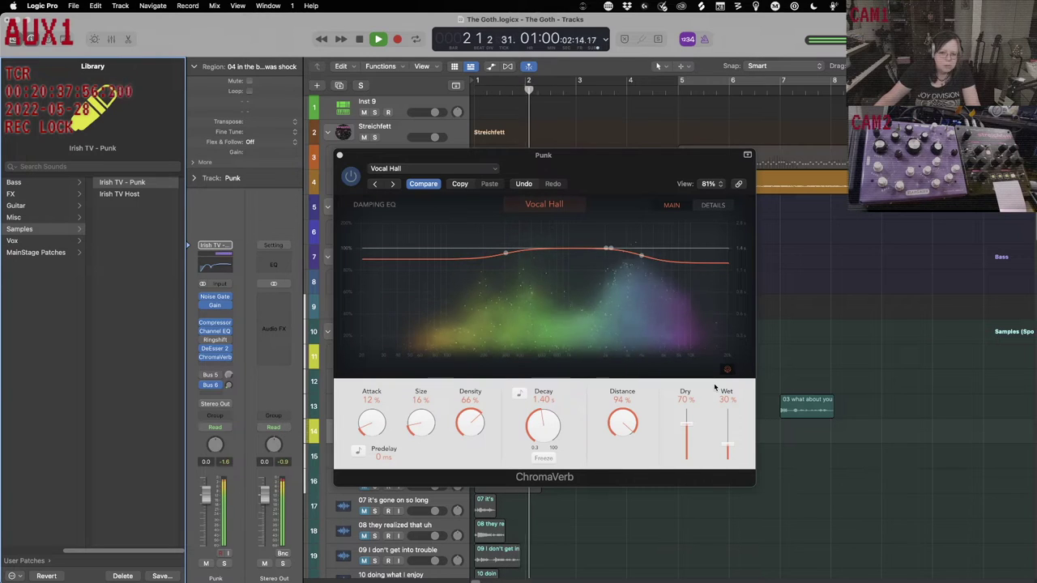
key(space)
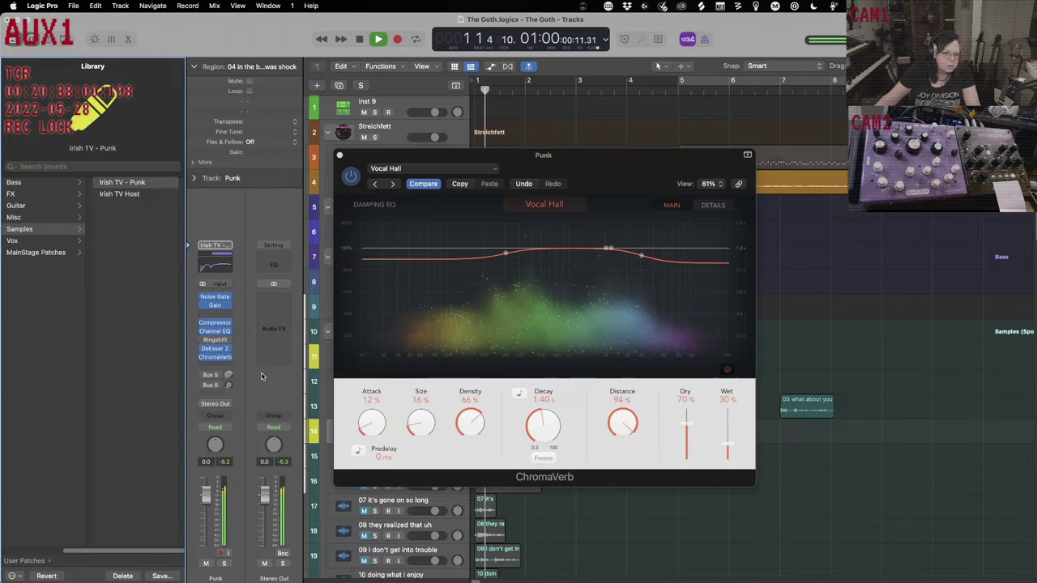
key(super+w)
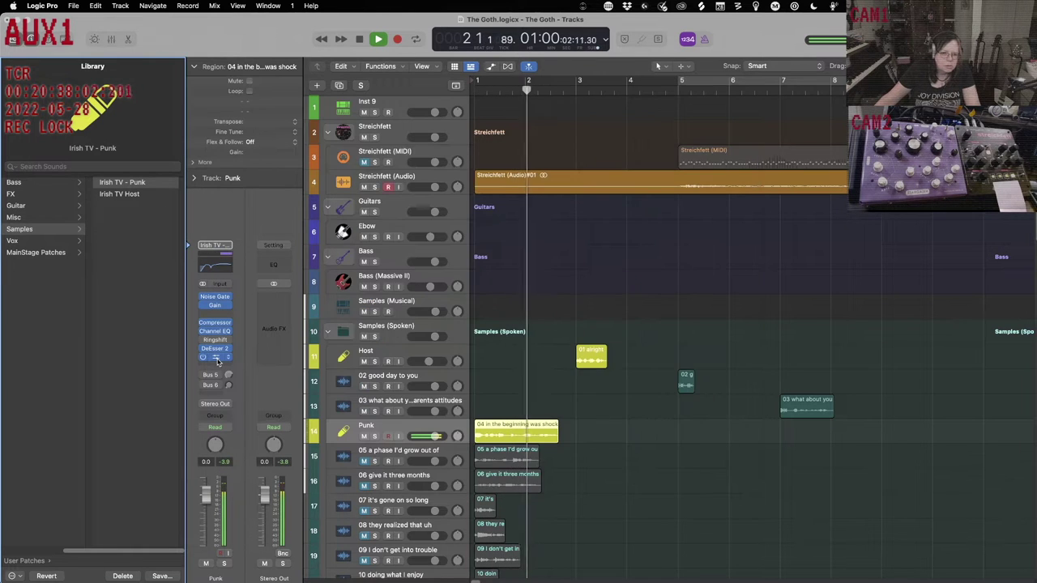
Loop bar 1 in playback and set the Punk track's ChromaVerb distance to 54% and its tempo-synced predelay to 1/64.
click(217, 361)
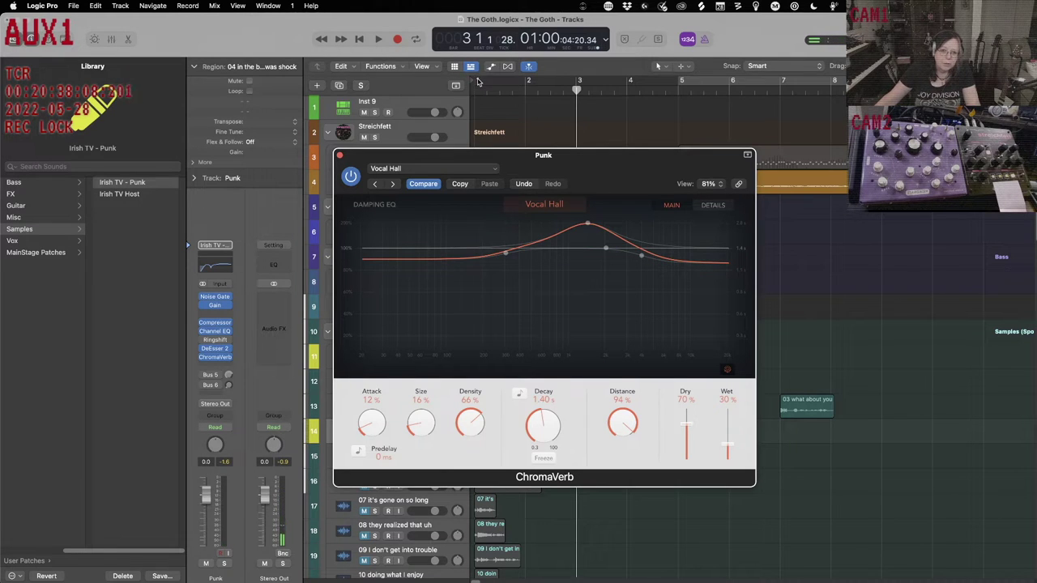
drag(478, 81, 519, 79)
key(space)
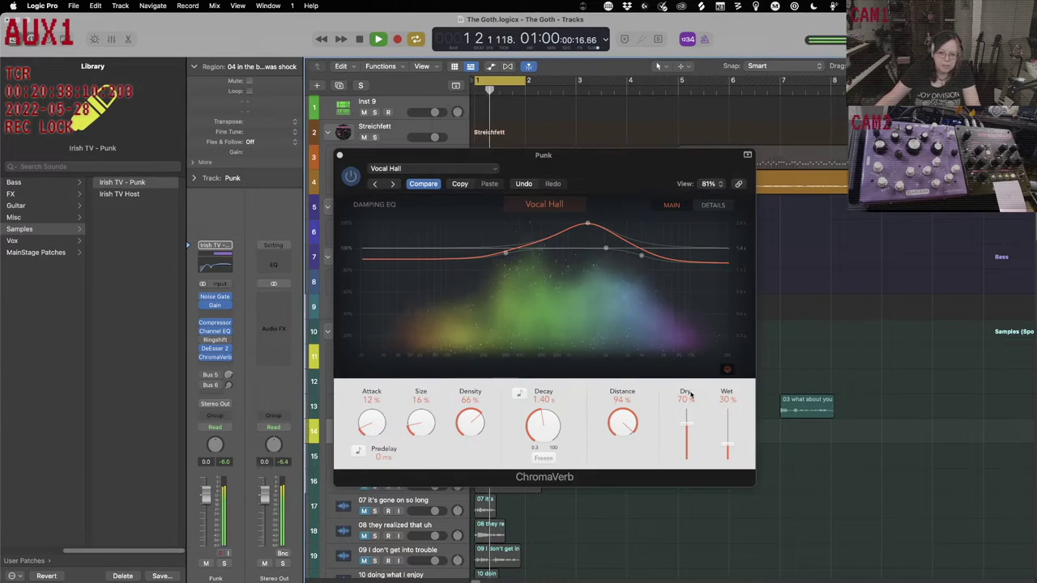
click(622, 419)
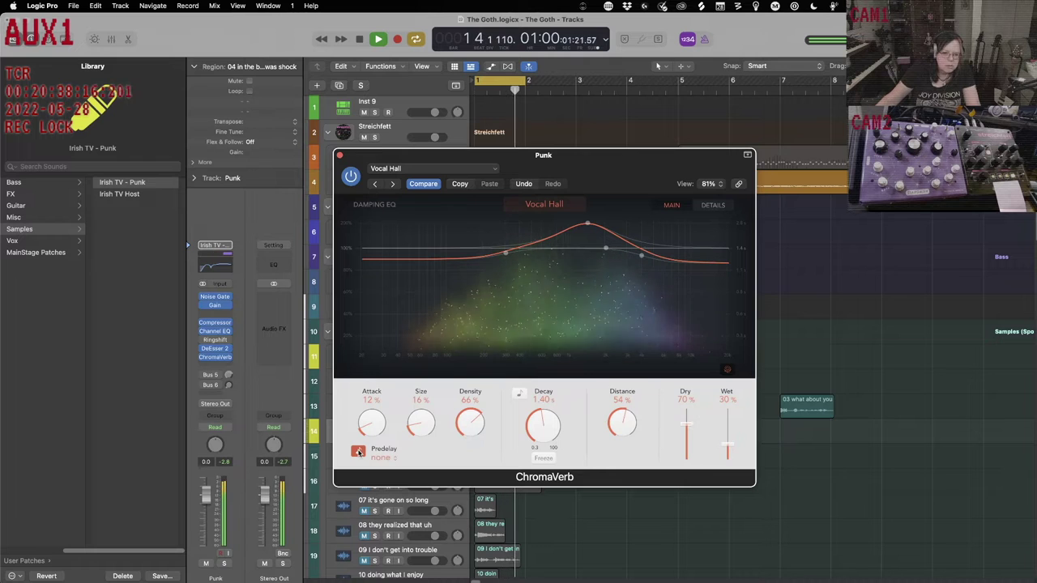
click(392, 459)
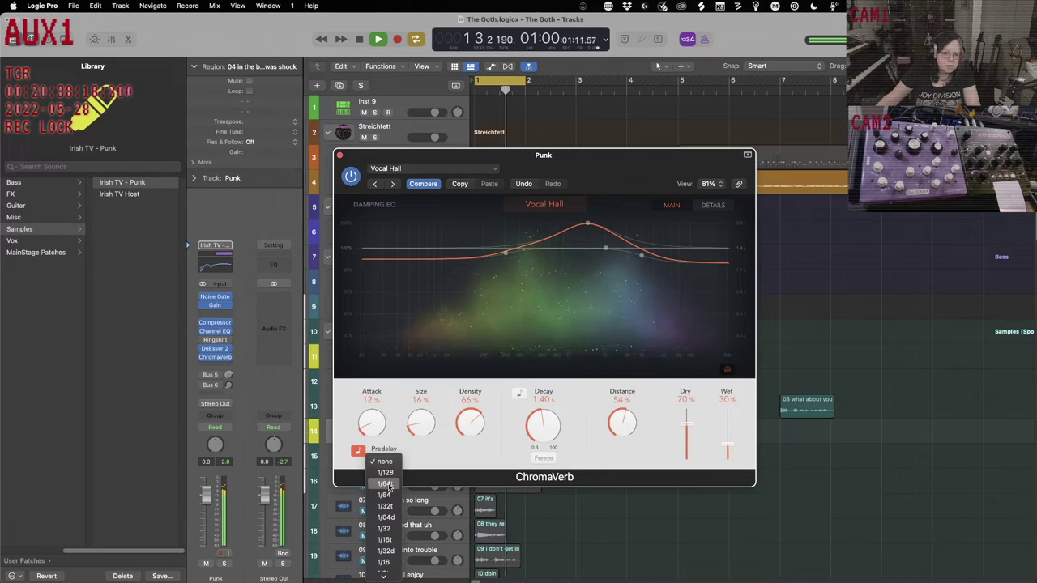
click(388, 495)
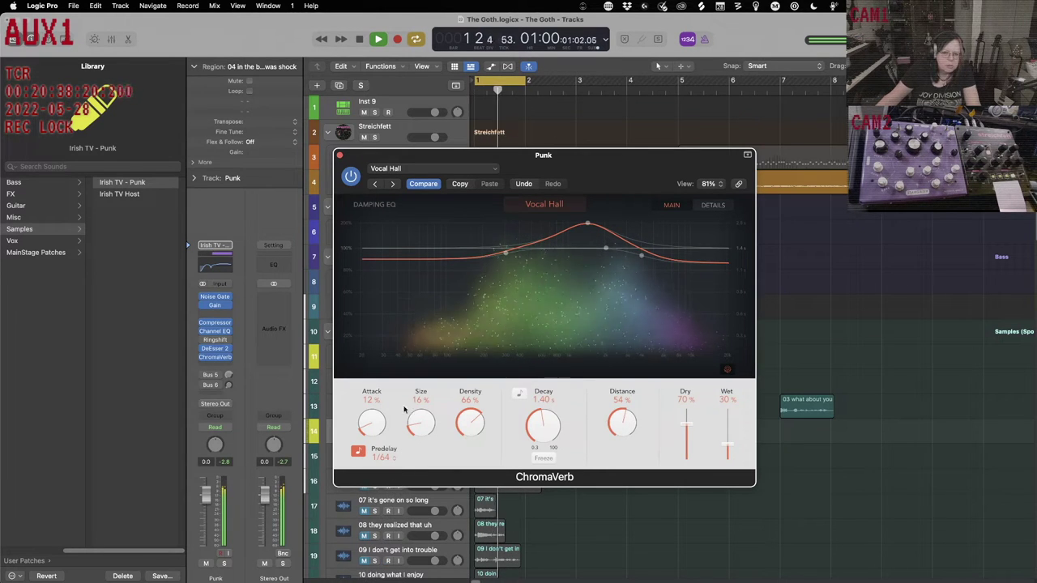
Load the Emotional Piano Space preset into the Punk track's ChromaVerb and close the plug-in window.
click(496, 171)
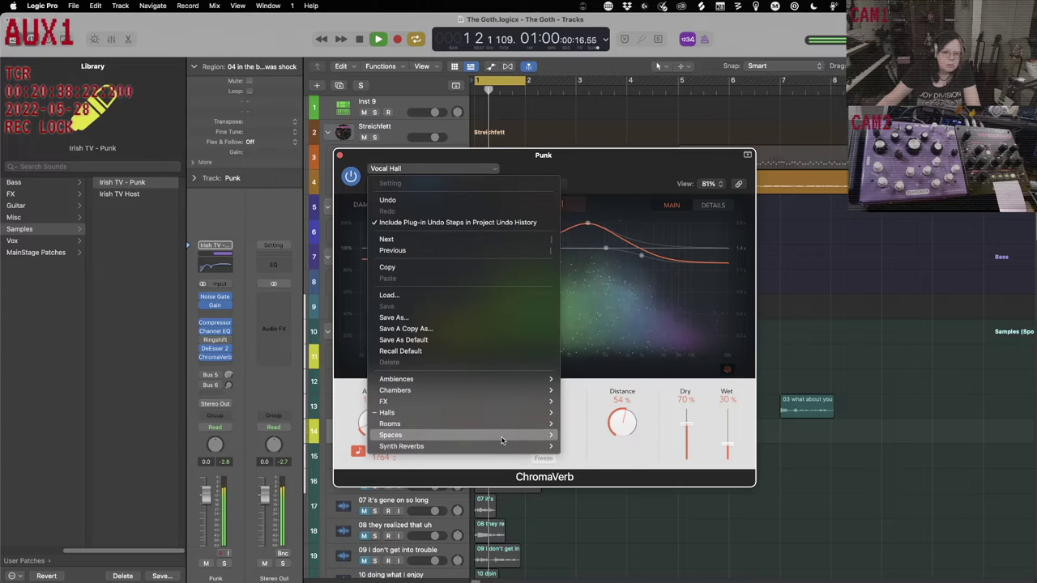
mouse_move(502, 436)
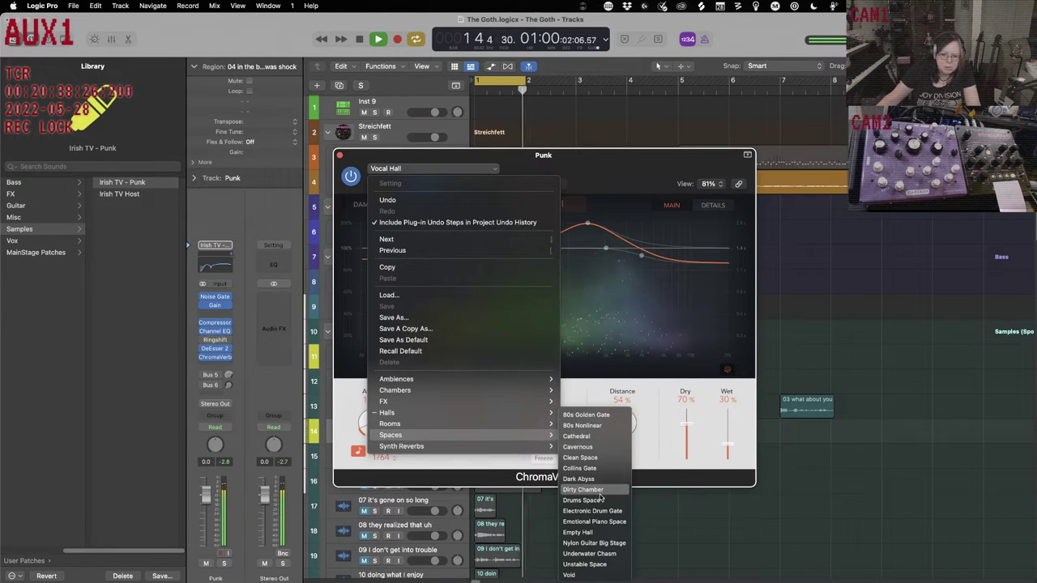
click(604, 522)
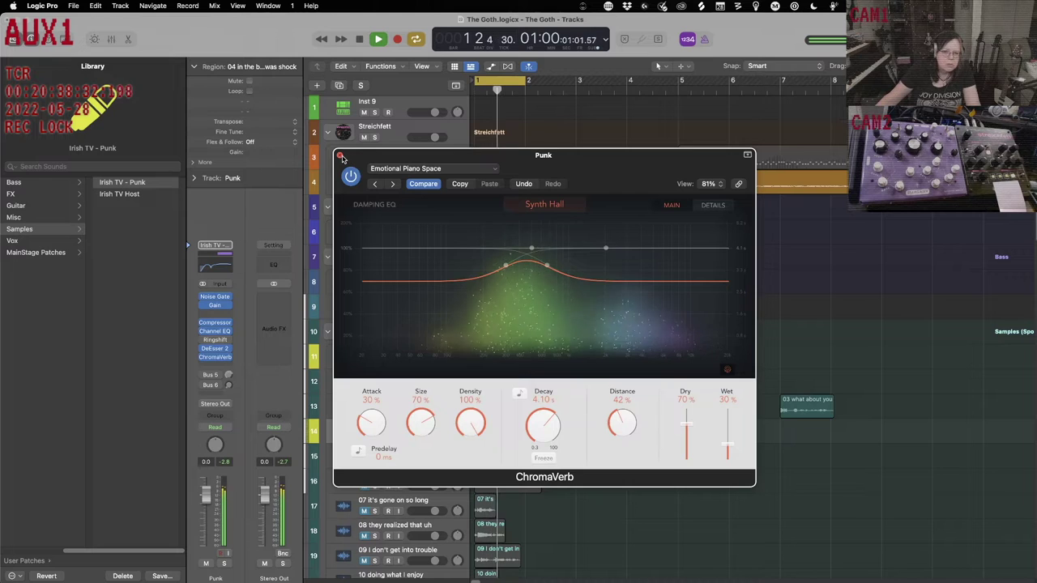
click(340, 155)
click(571, 444)
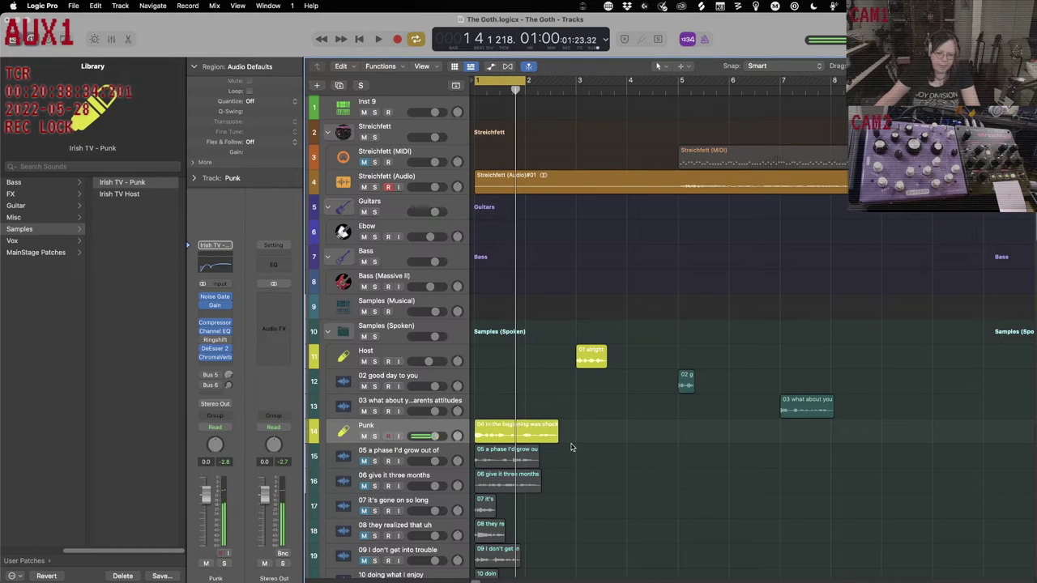
Move the Punk track's 04 in the beginning region to bar 9 and play the arrangement from the beginning.
drag(532, 430, 940, 435)
key(Return)
key(space)
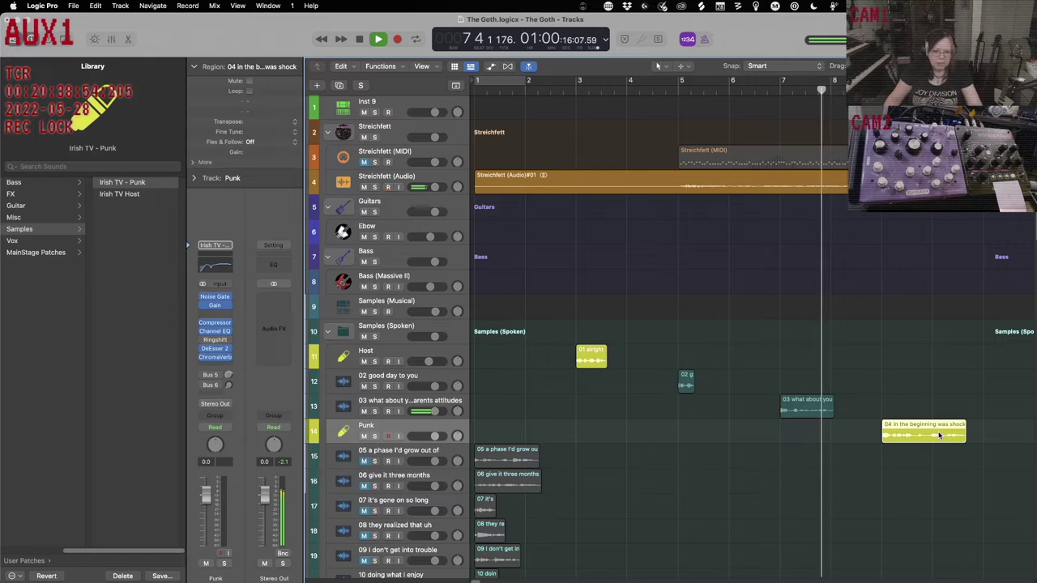
key(space)
Load the Irish TV Host sample patch onto the 03 what about track, with the two tracks above it also selected.
key(Up)
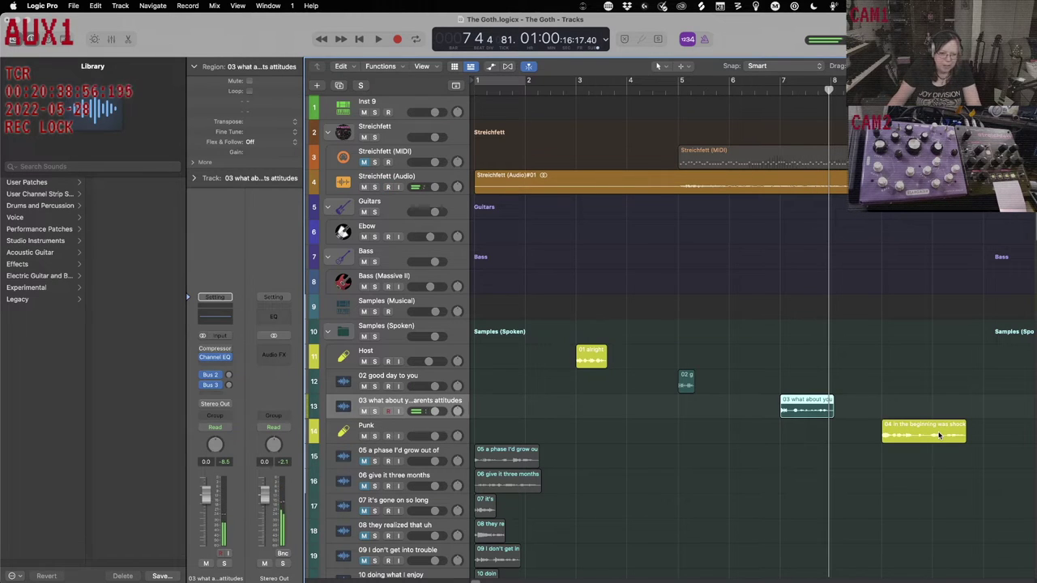
key(shift+Up)
key(shift+Up)
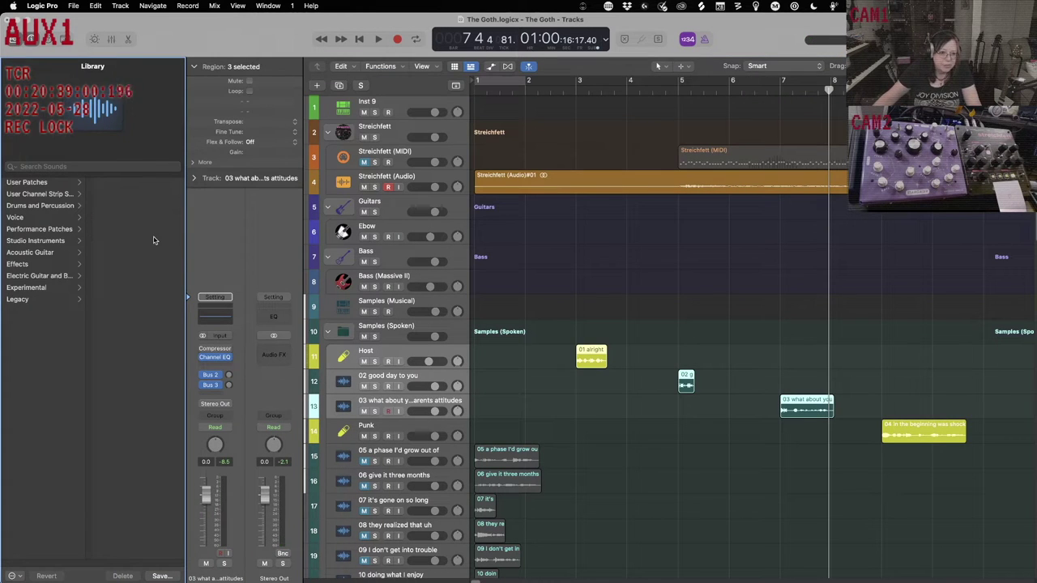
click(22, 184)
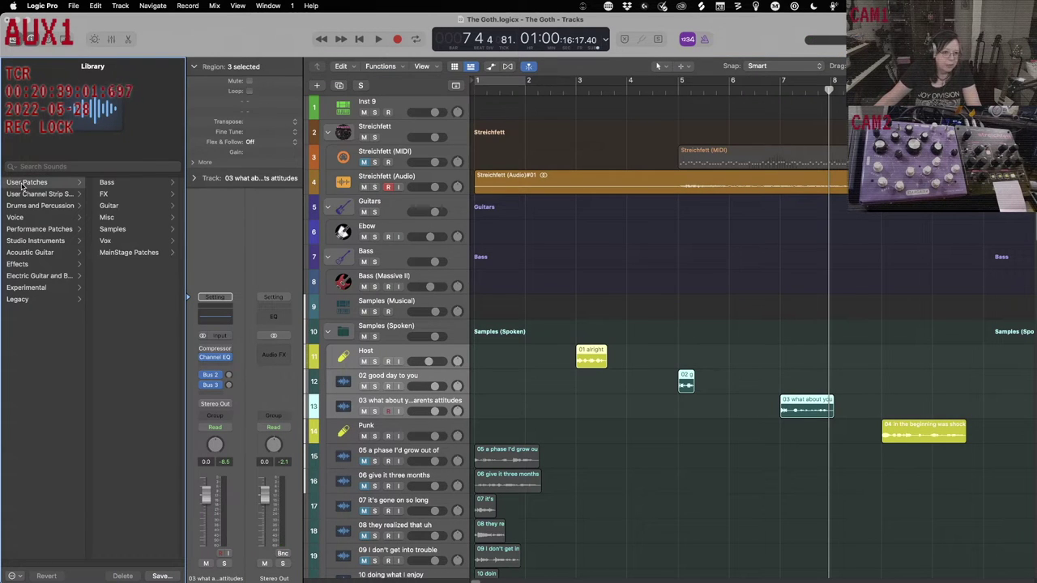
click(143, 231)
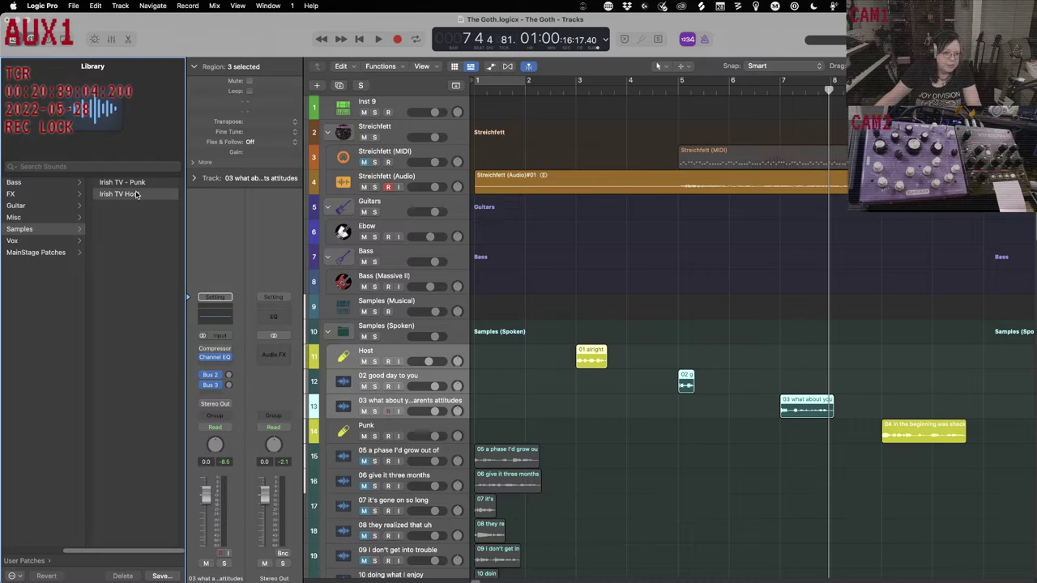
Load the Irish TV Host sample patch onto the 02 good day to you track.
click(415, 380)
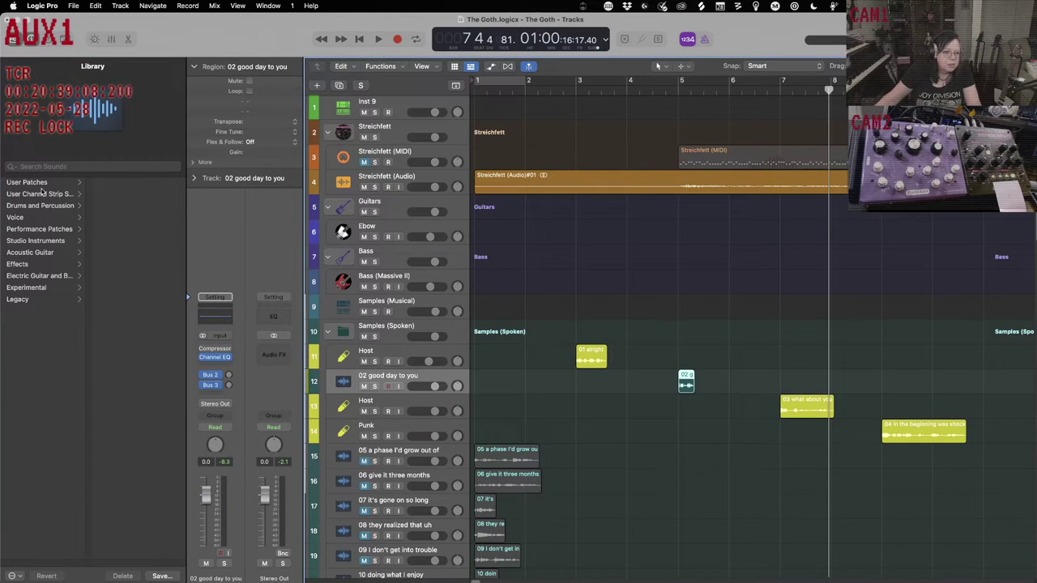
click(40, 187)
click(110, 230)
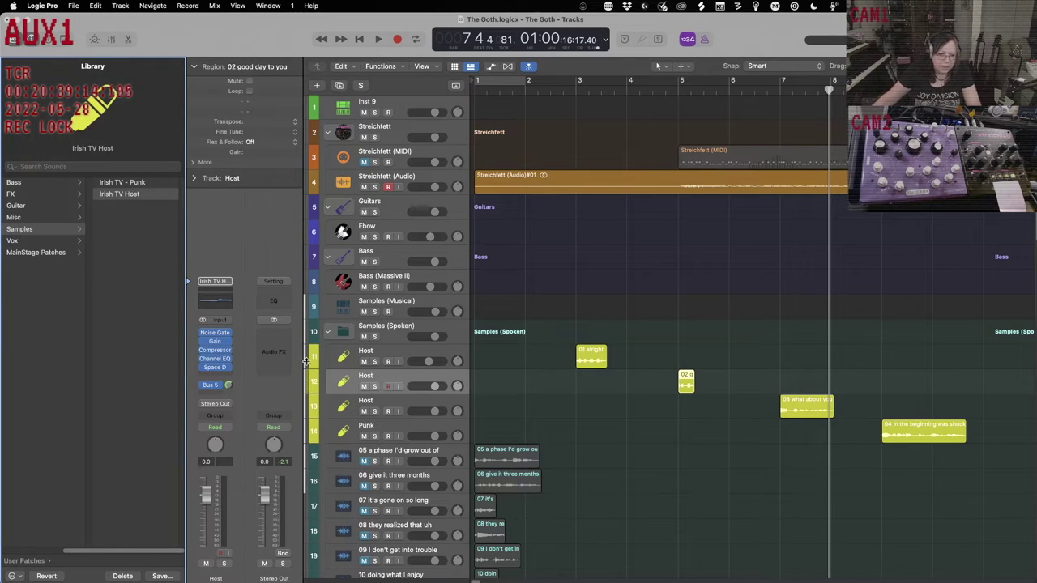
Check the channel strips of the third Host track and the Punk track, and play the arrangement from the beginning.
click(404, 400)
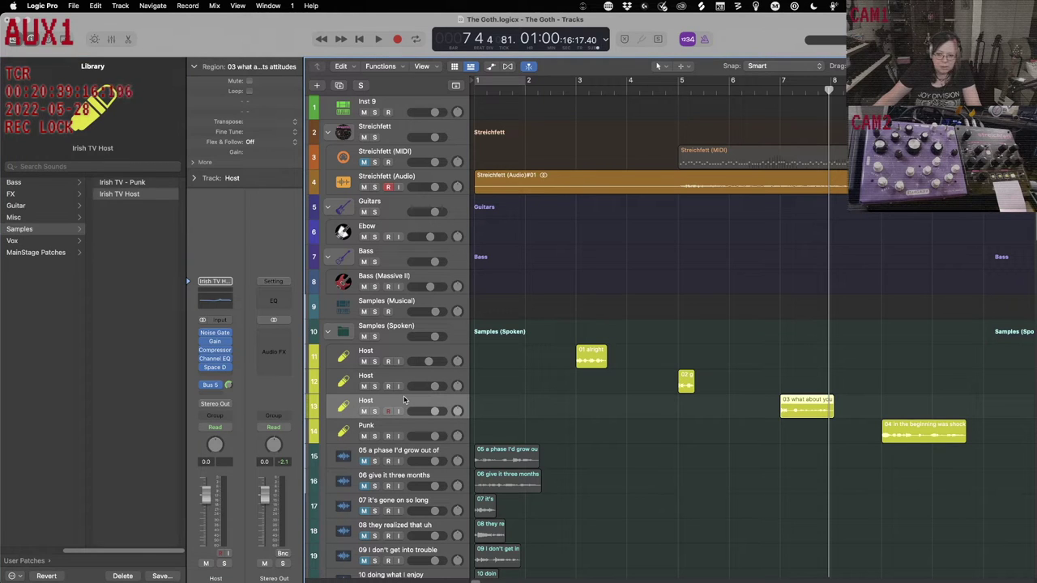
click(412, 426)
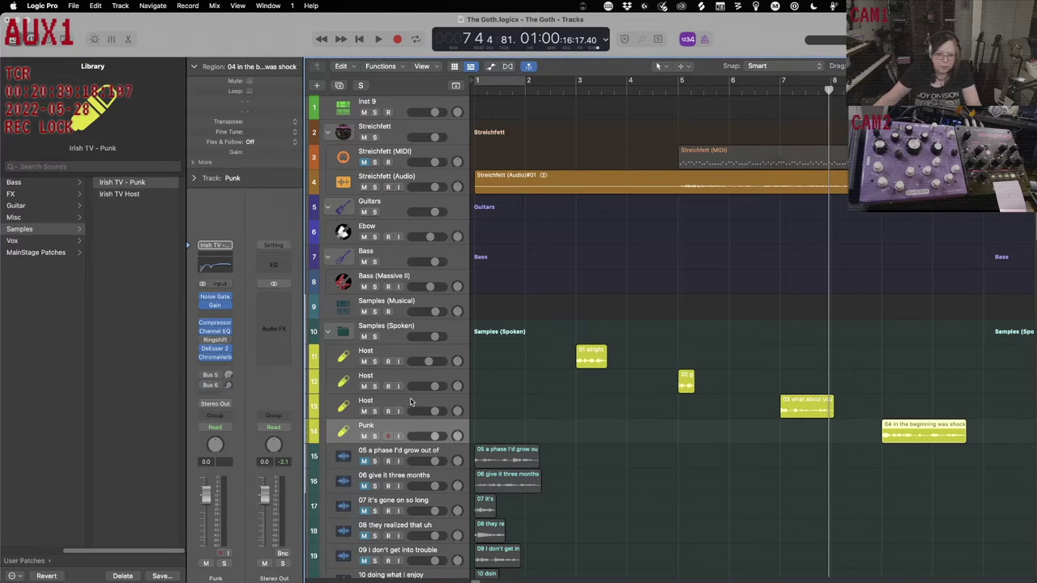
key(Return)
key(space)
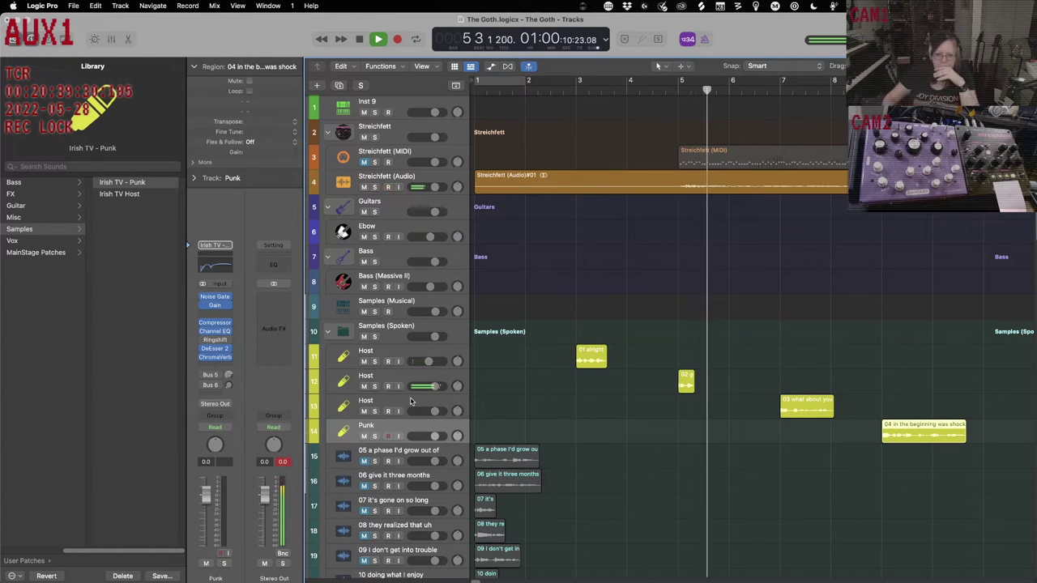
Lower the second Host track's volume slightly during playback, and listen through the third Host and Punk samples.
key(Up)
key(Up)
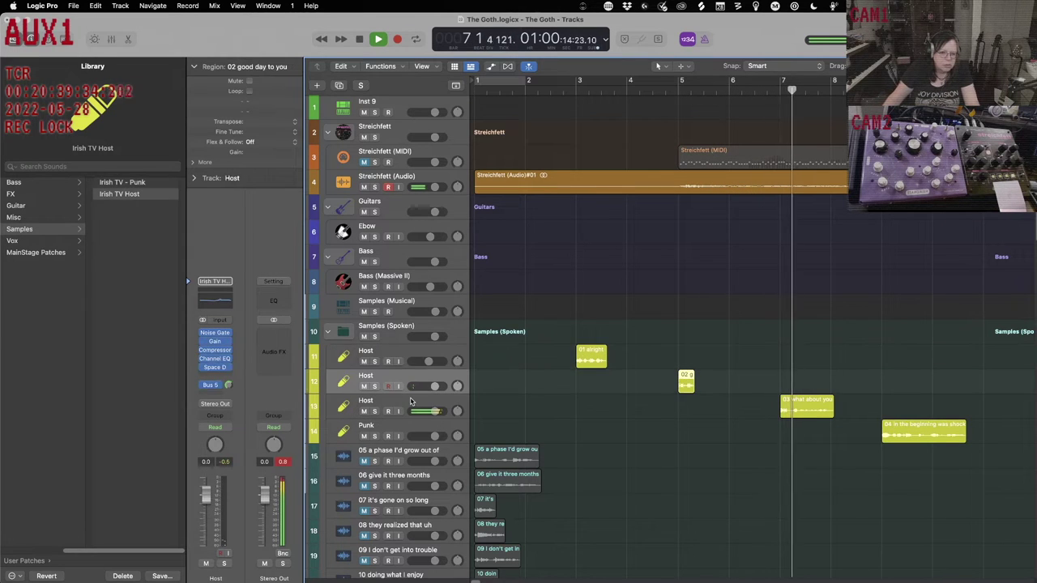
key(Down)
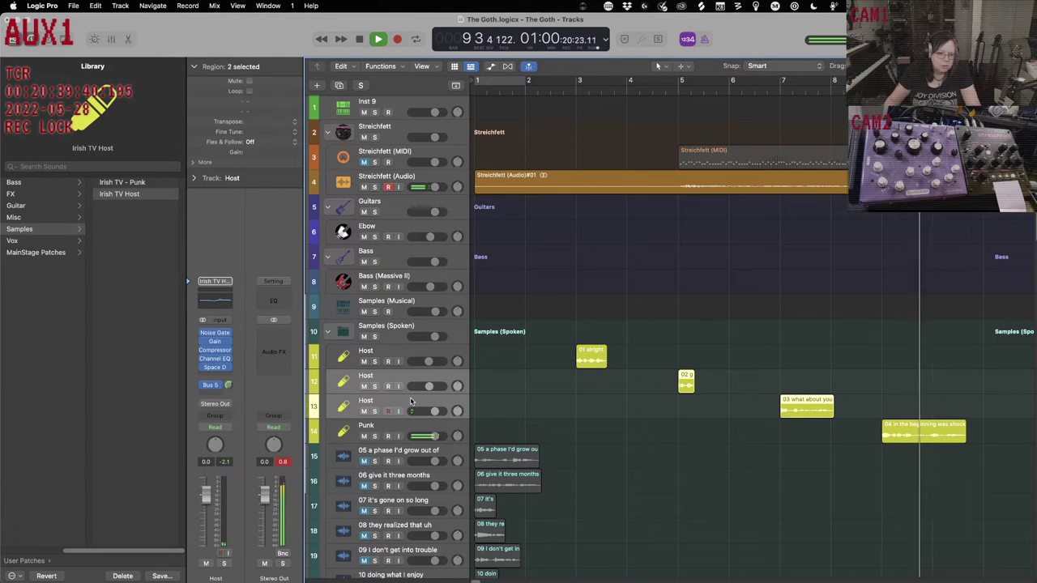
click(396, 428)
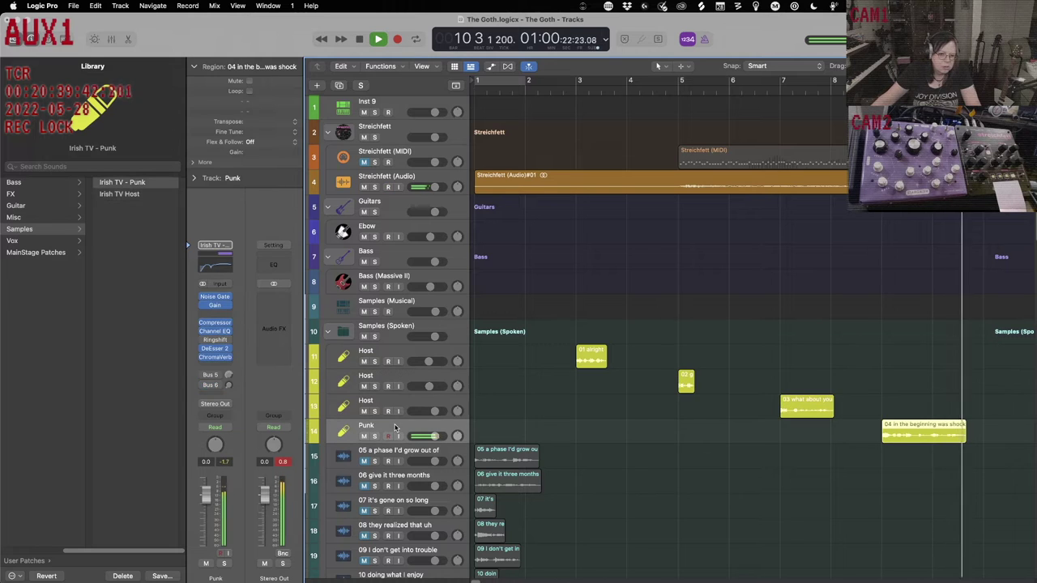
key(space)
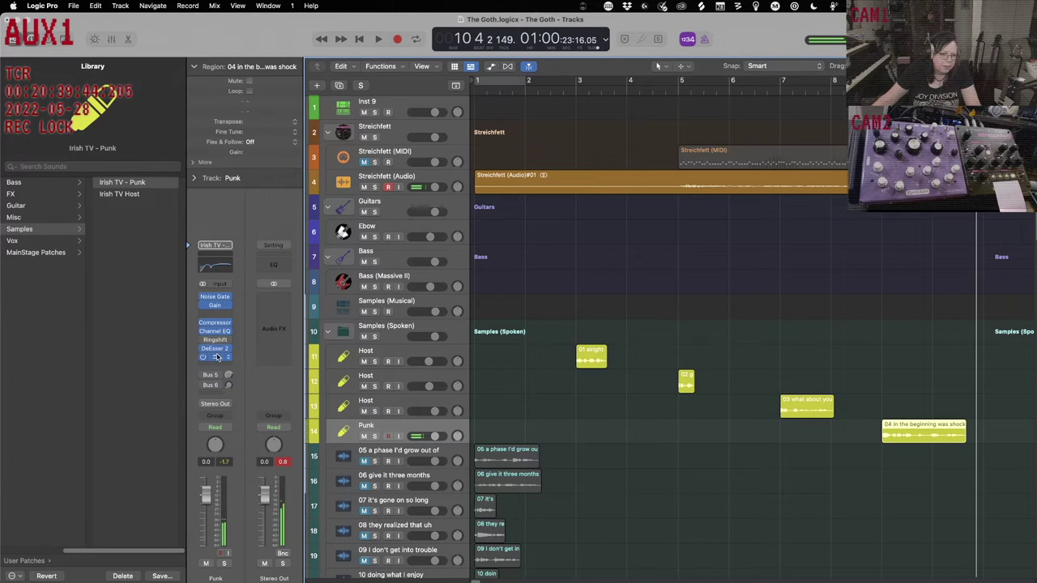
Turn on the limiter in the Punk track's Compressor and set its threshold to -2.5 dB while auditioning the sample.
click(216, 324)
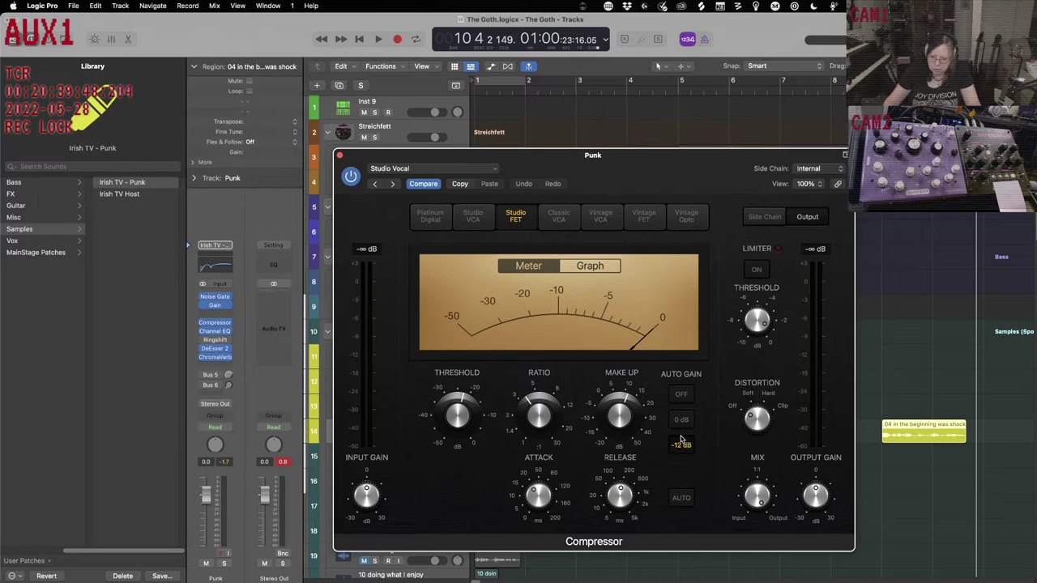
key(space)
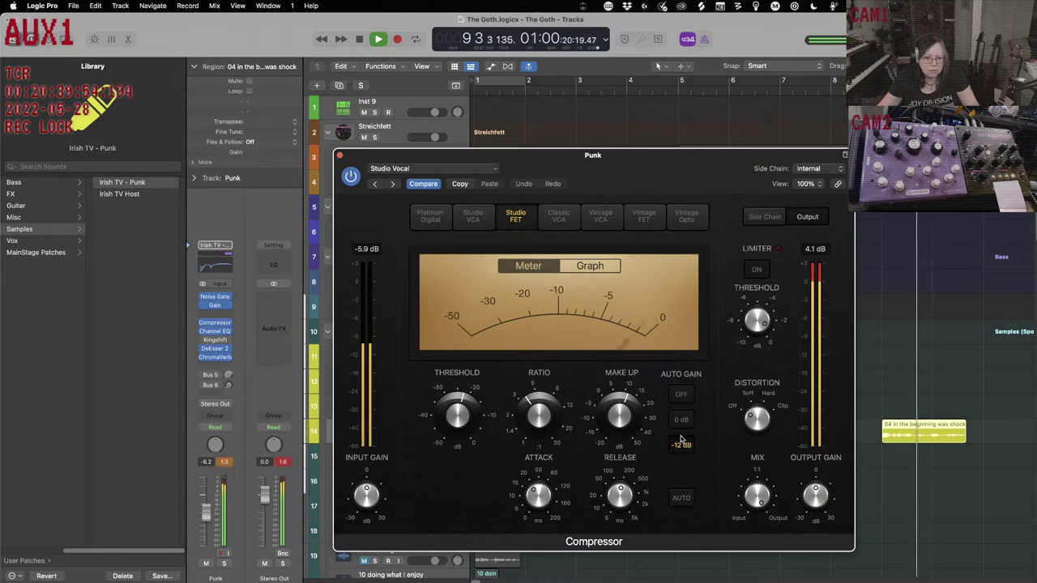
click(680, 443)
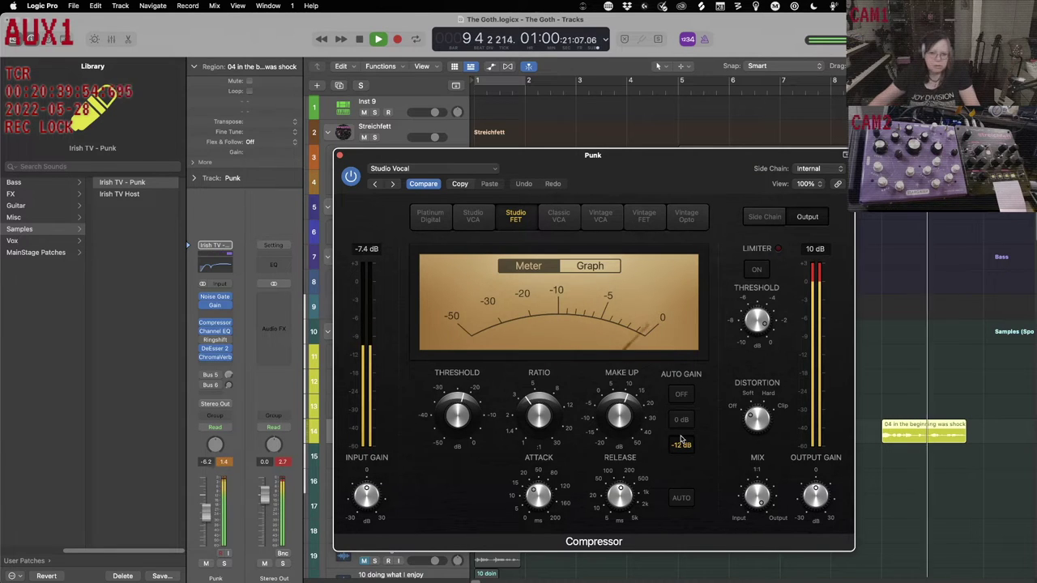
click(757, 271)
key(space)
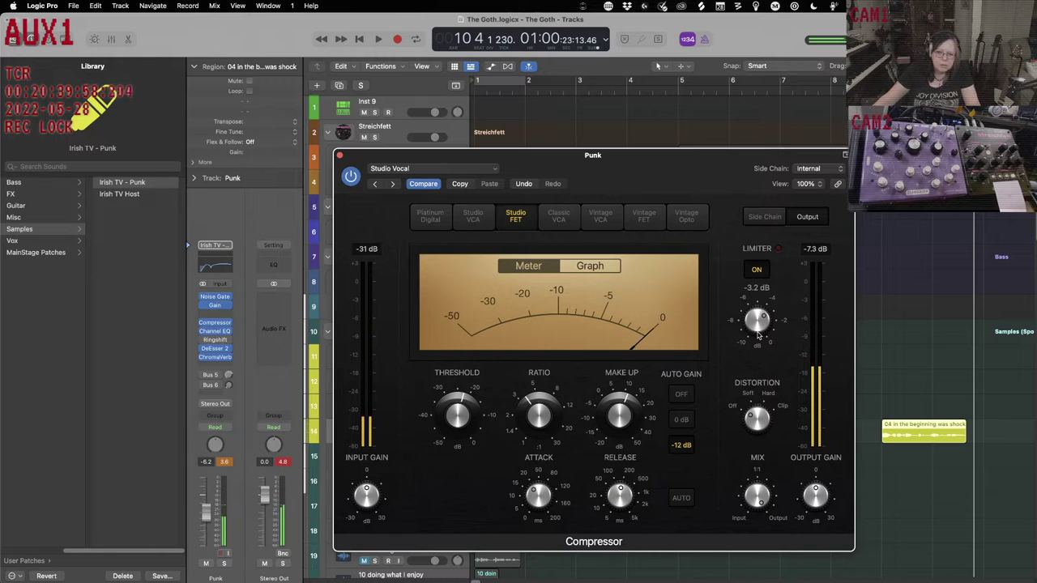
key(space)
mouse_move(758, 335)
mouse_down()
mouse_move(757, 322)
mouse_move(754, 332)
mouse_up()
key(space)
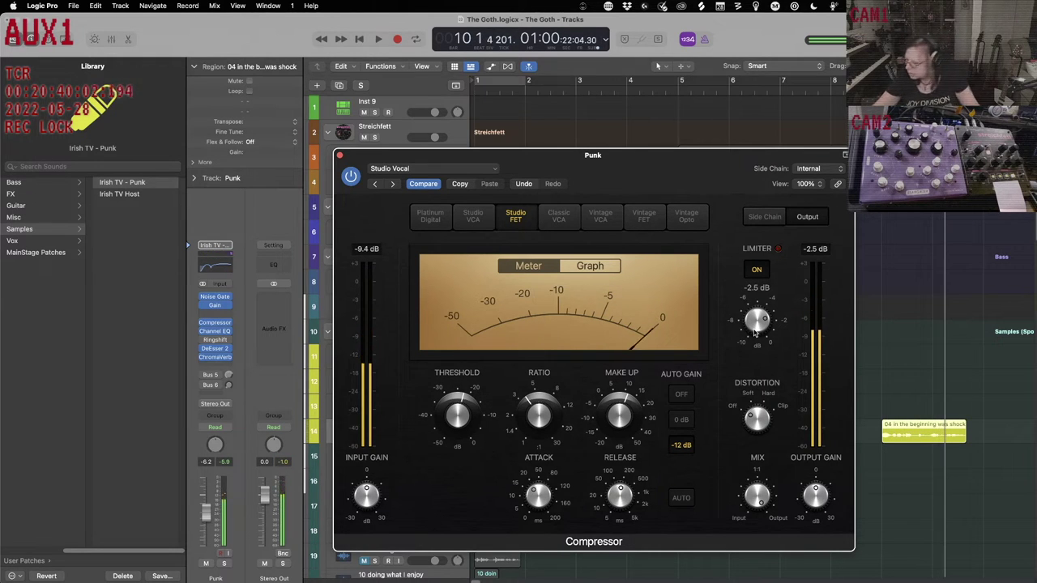
Set the Punk track's volume to -3.3 dB during playback and close the Compressor.
key(space)
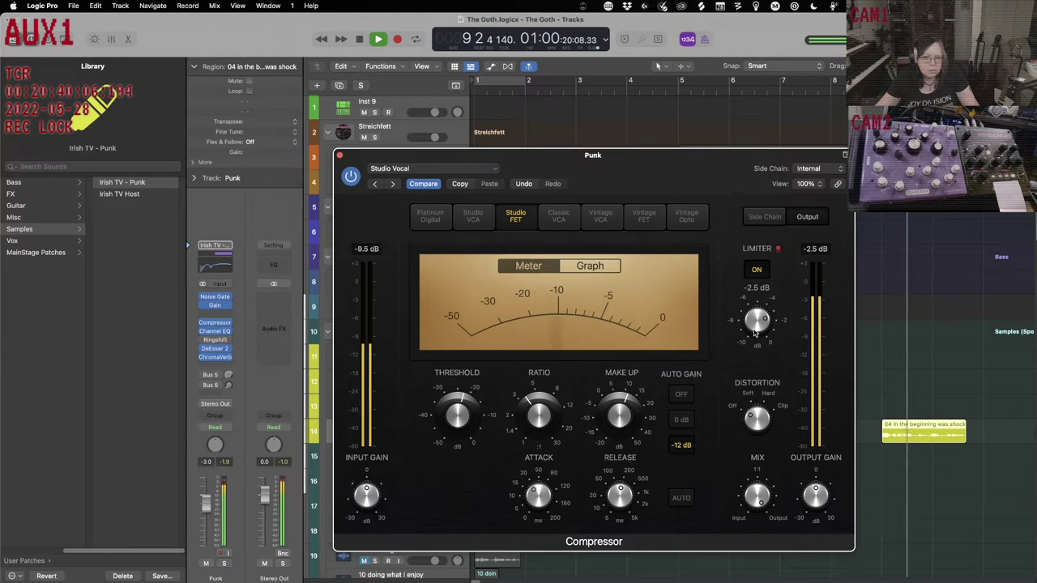
key(space)
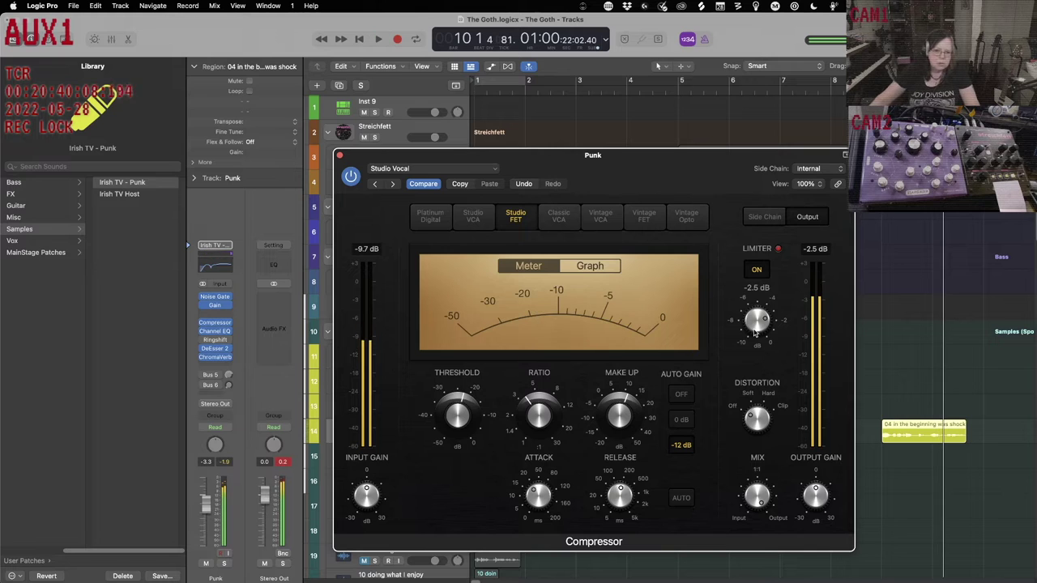
click(340, 155)
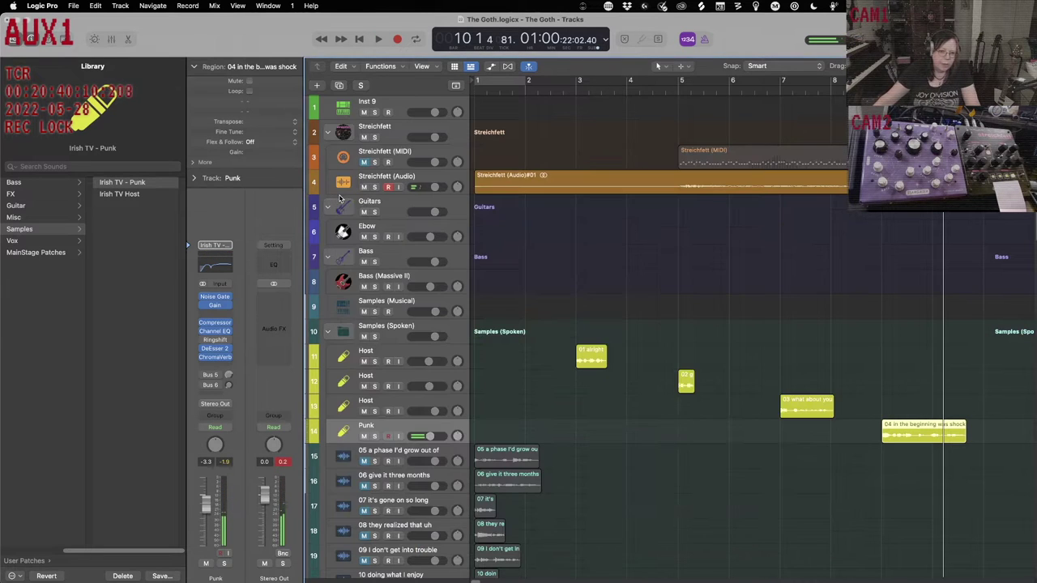
Set the Glitchy percussion track's volume to -6.6 dB while playing the section around bar 9.
scroll(396, 444, down, 20)
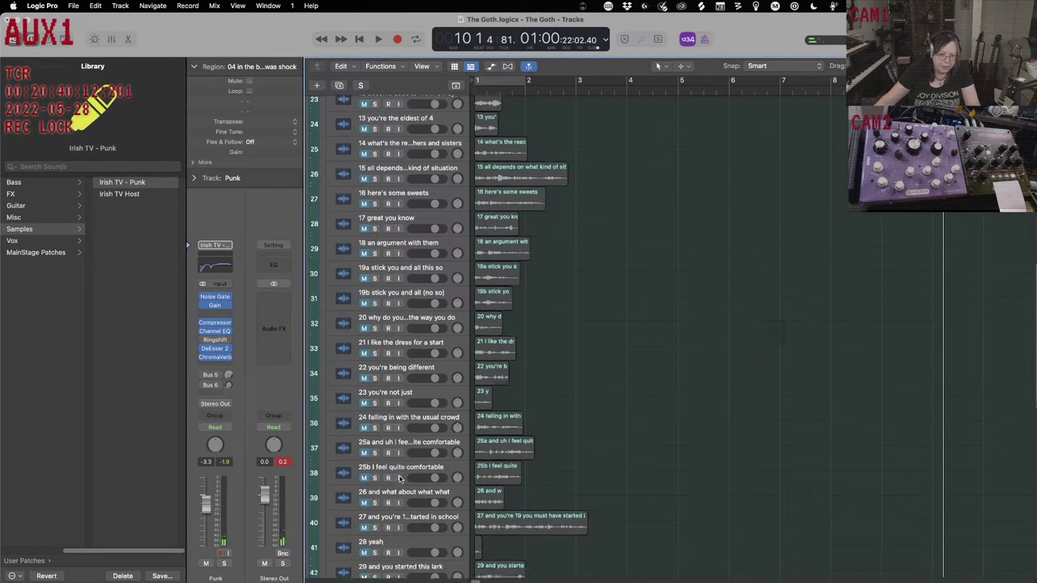
scroll(398, 480, down, 4)
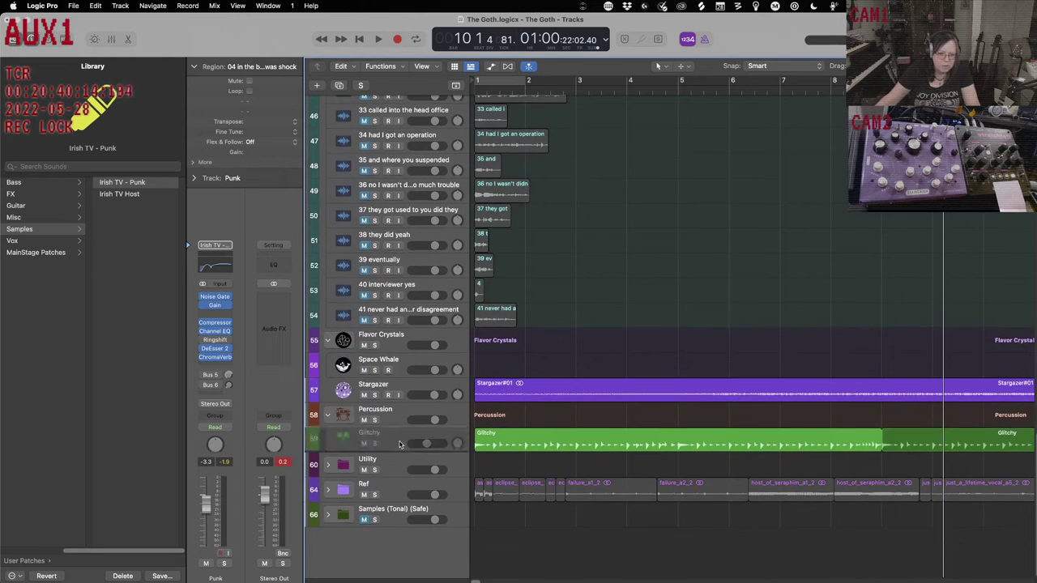
click(399, 443)
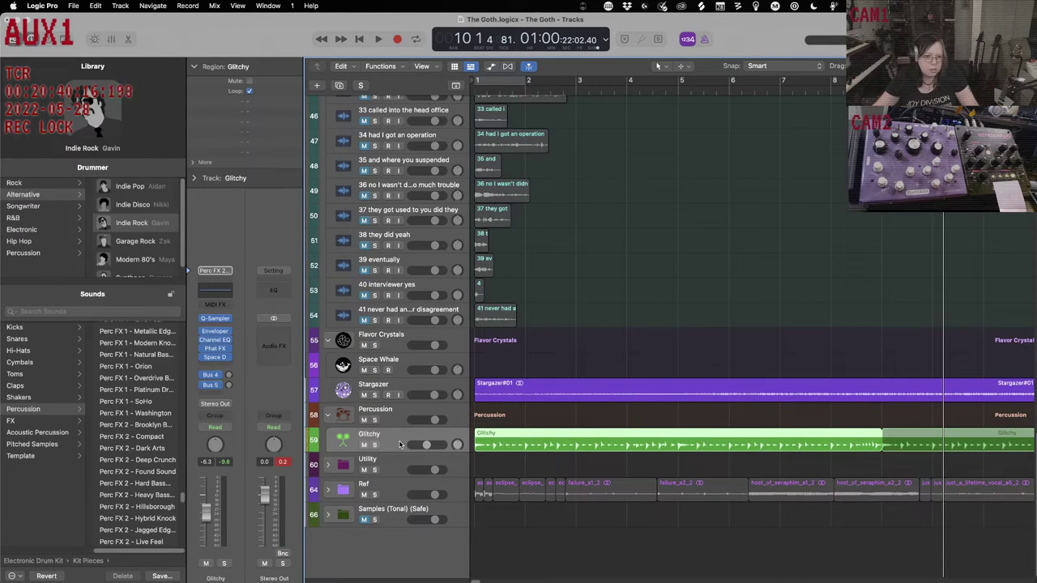
key(space)
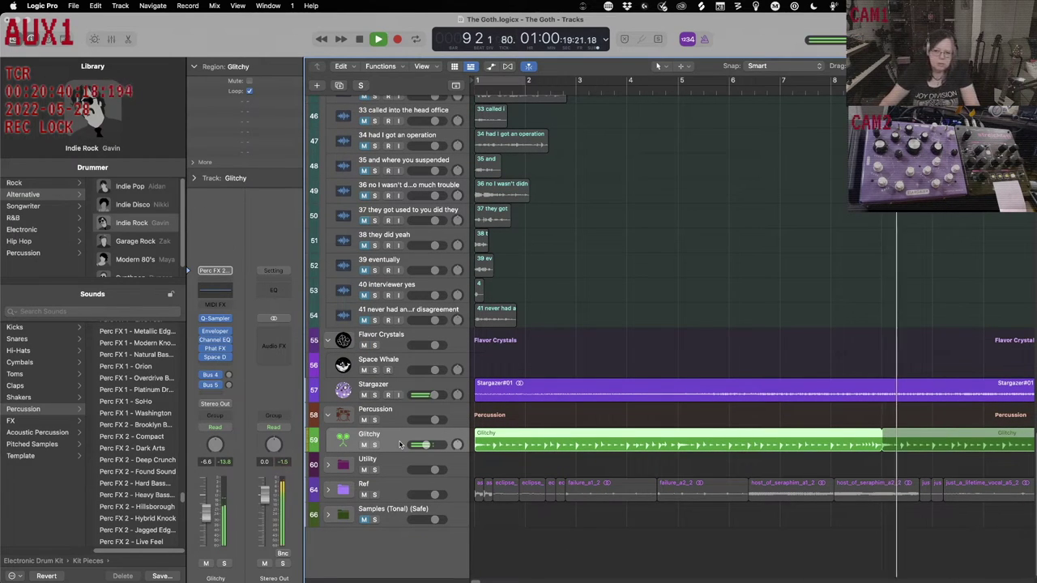
key(space)
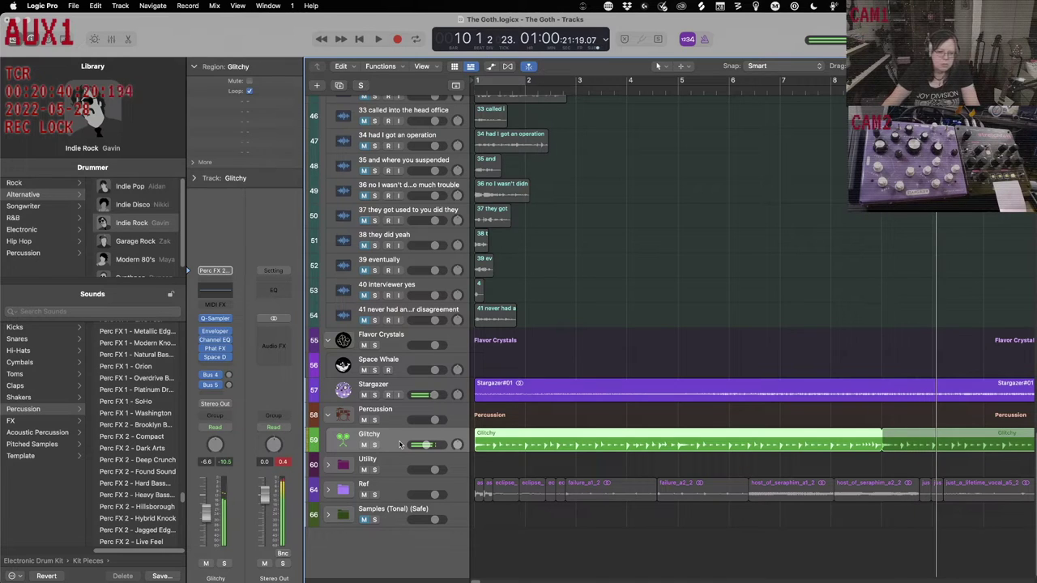
Set the Stargazer track's volume to -2.7 dB and play the arrangement up to bar 13.
key(Up)
key(Up)
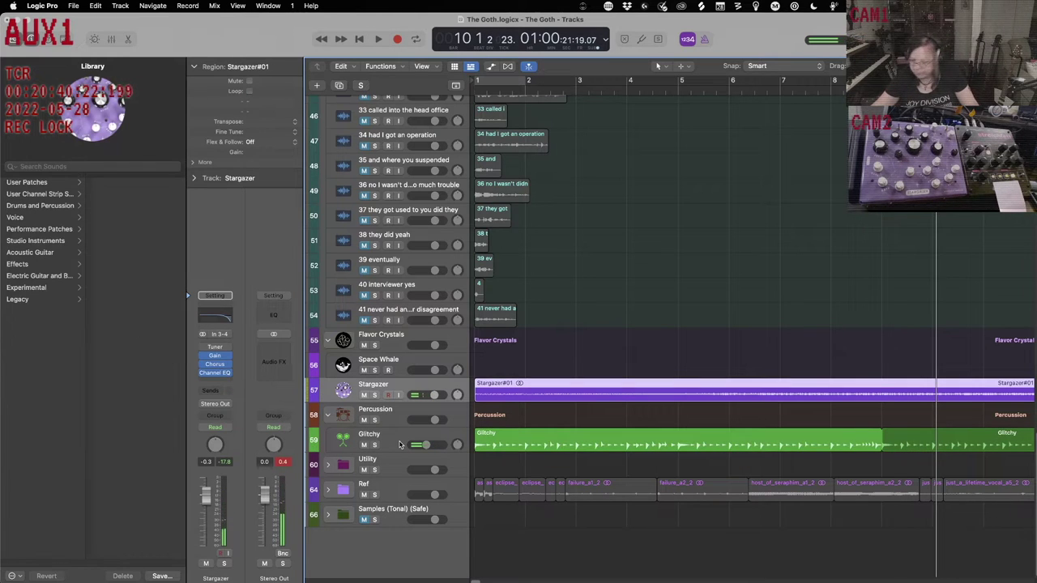
key(space)
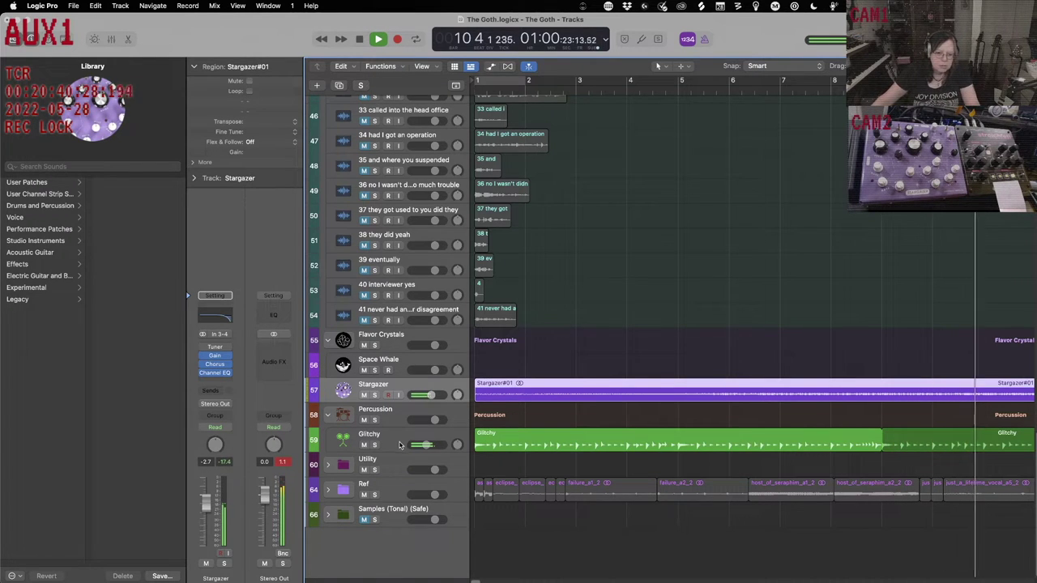
scroll(440, 362, up, 5)
scroll(440, 362, up, 15)
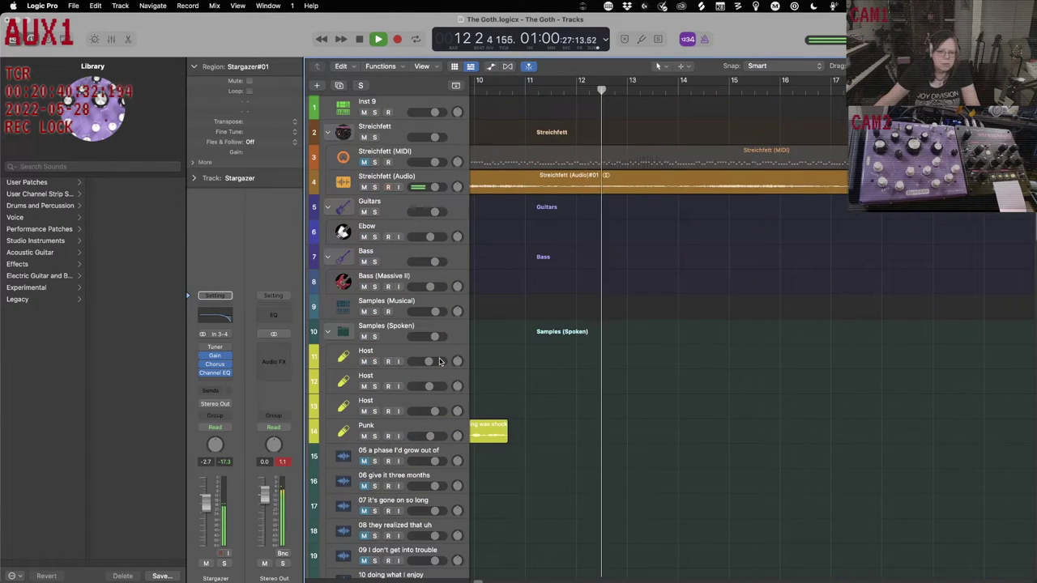
scroll(573, 354, left, 3)
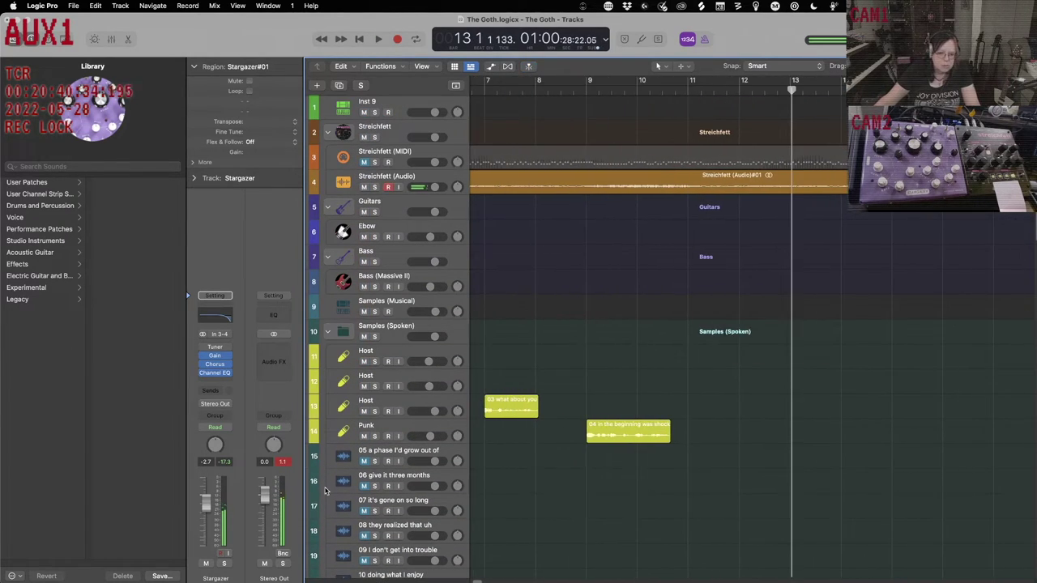
Load the Irish TV Host sample patch with tracks 05 a phase I'd grow out of through 12 become used to me in a way selected.
click(378, 454)
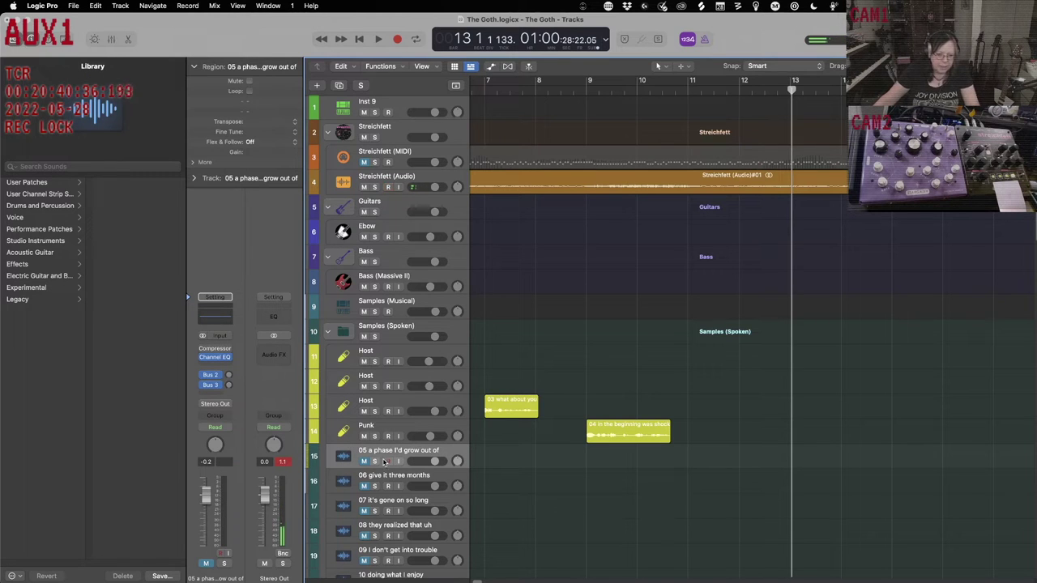
shift+click(390, 476)
shift+click(394, 501)
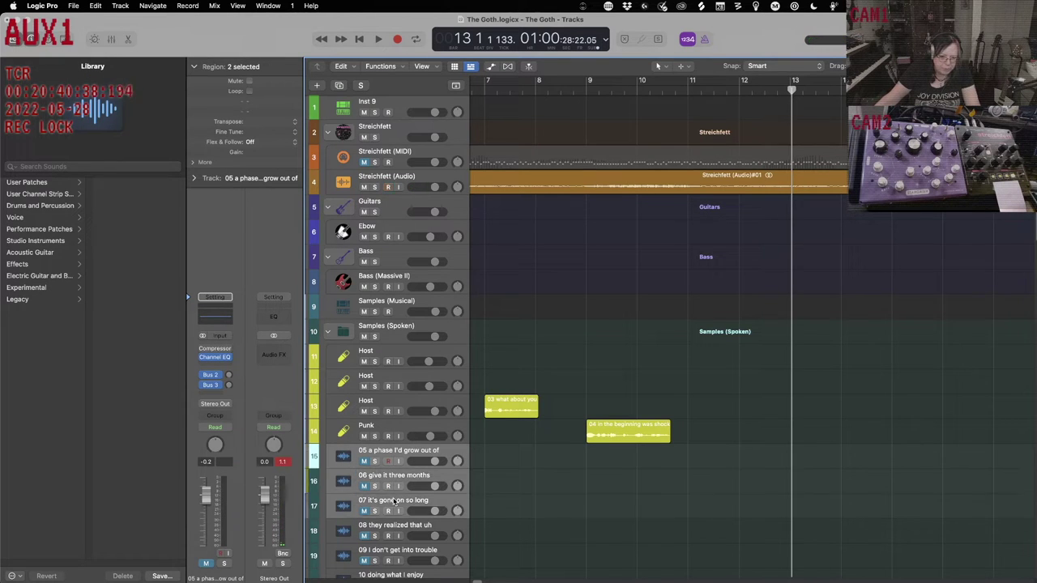
shift+click(399, 526)
shift+click(405, 549)
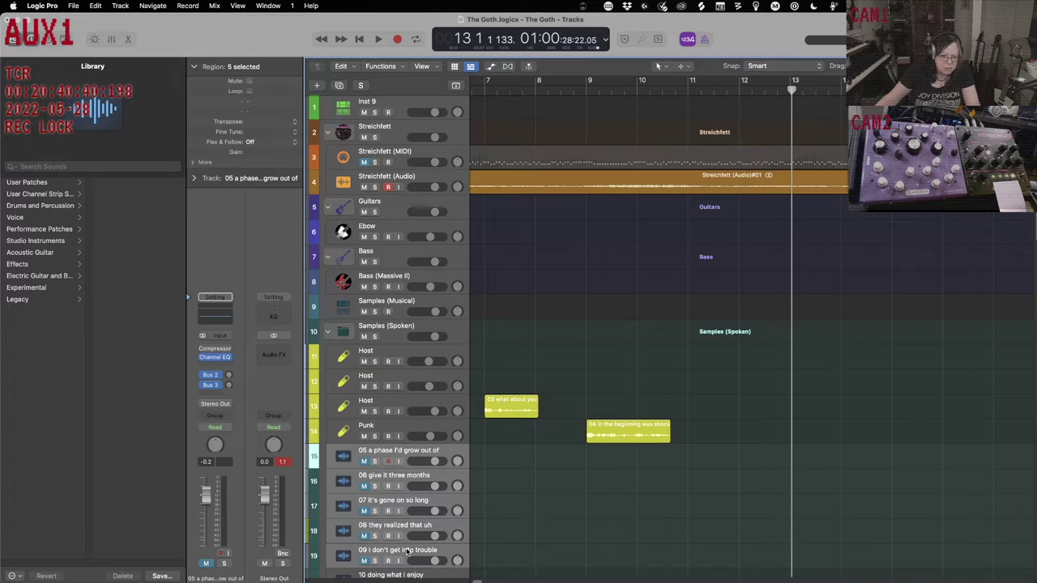
scroll(405, 486, down, 5)
click(420, 436)
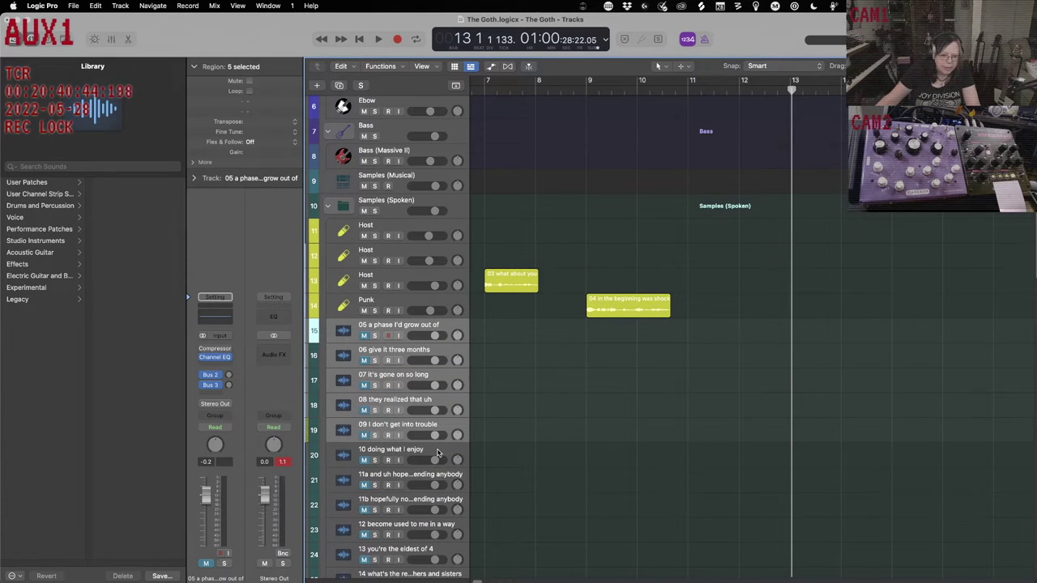
shift+click(437, 454)
shift+click(447, 476)
shift+click(444, 501)
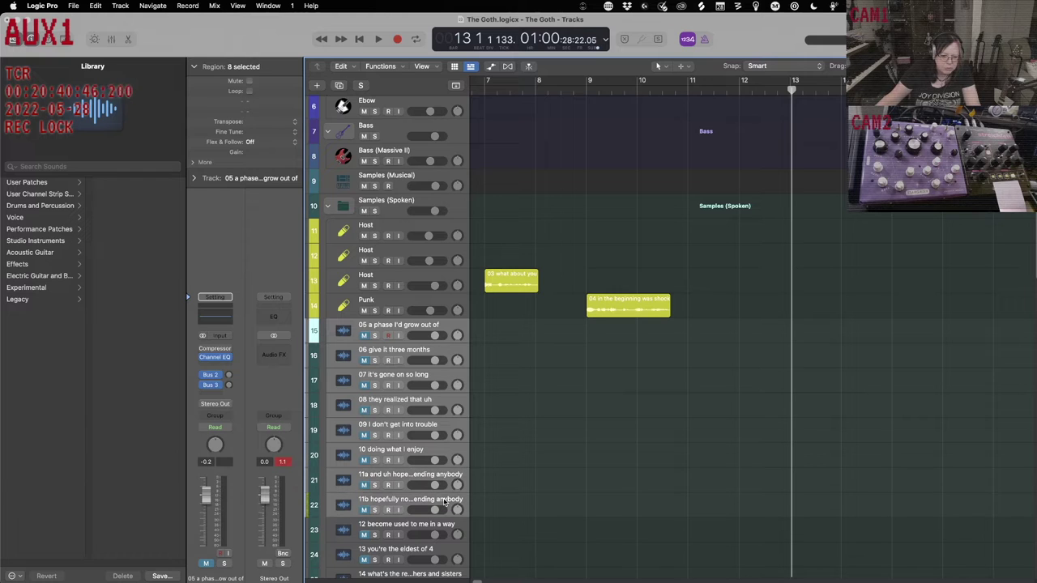
shift+click(451, 527)
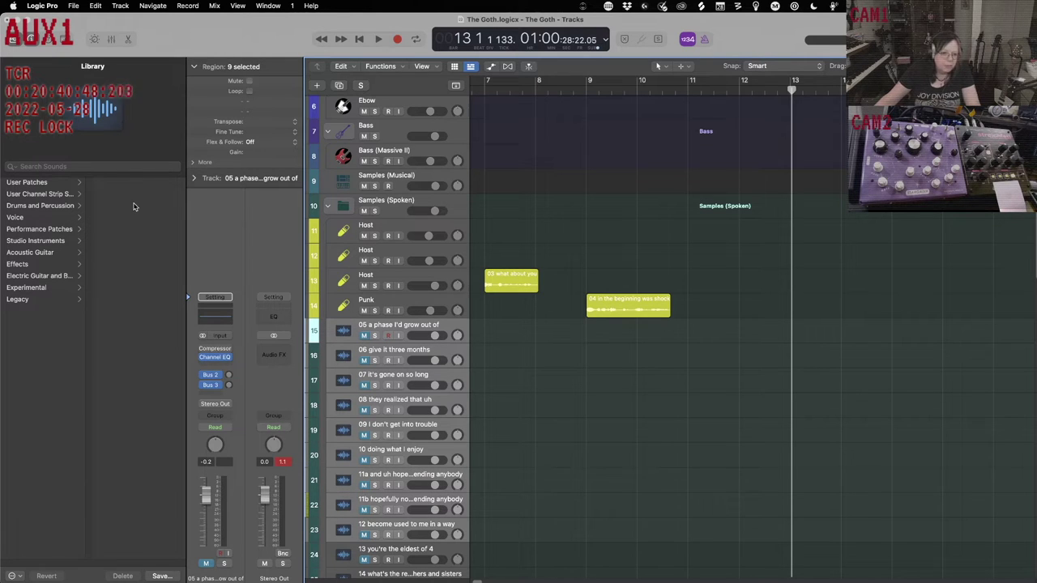
click(53, 183)
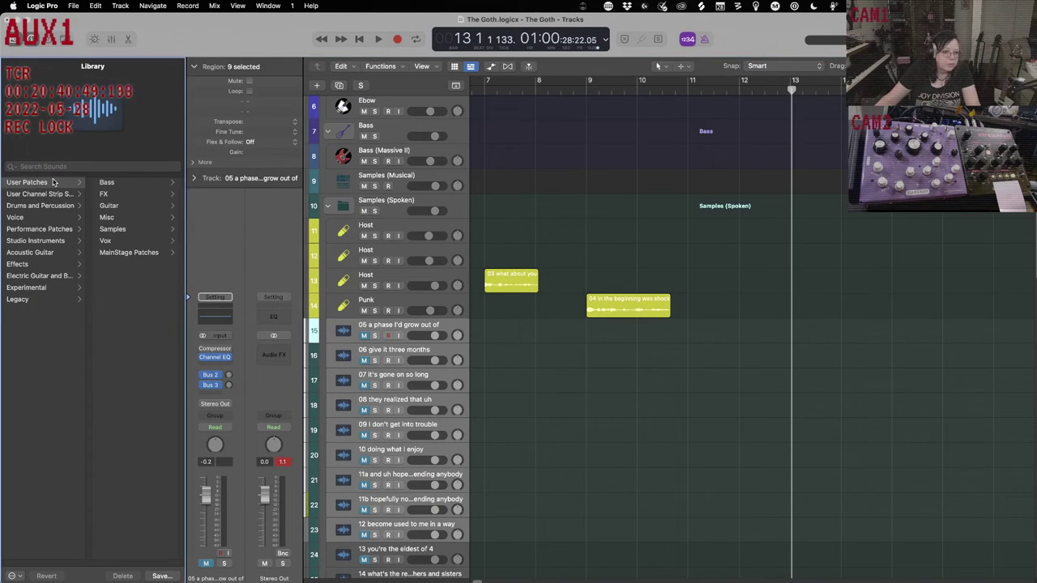
click(113, 230)
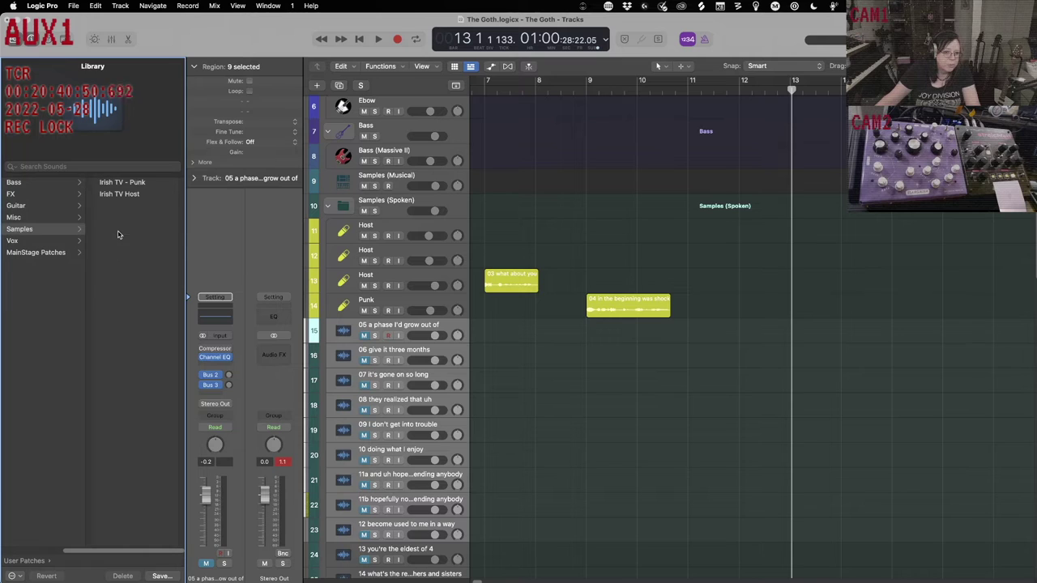
click(136, 194)
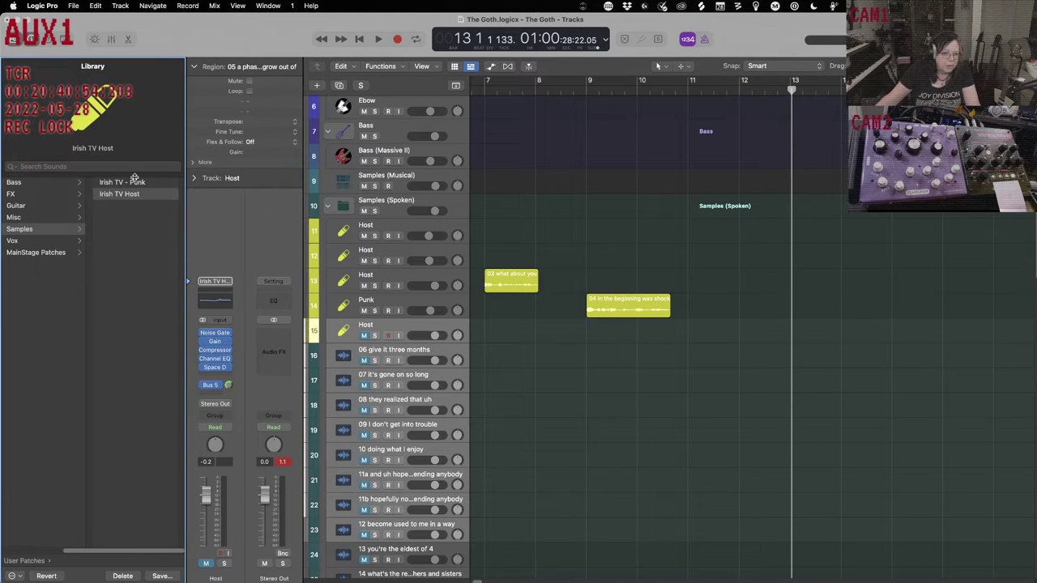
Save the Punk track's channel settings as a patch named Irish TV - Goth in the Samples folder.
click(396, 297)
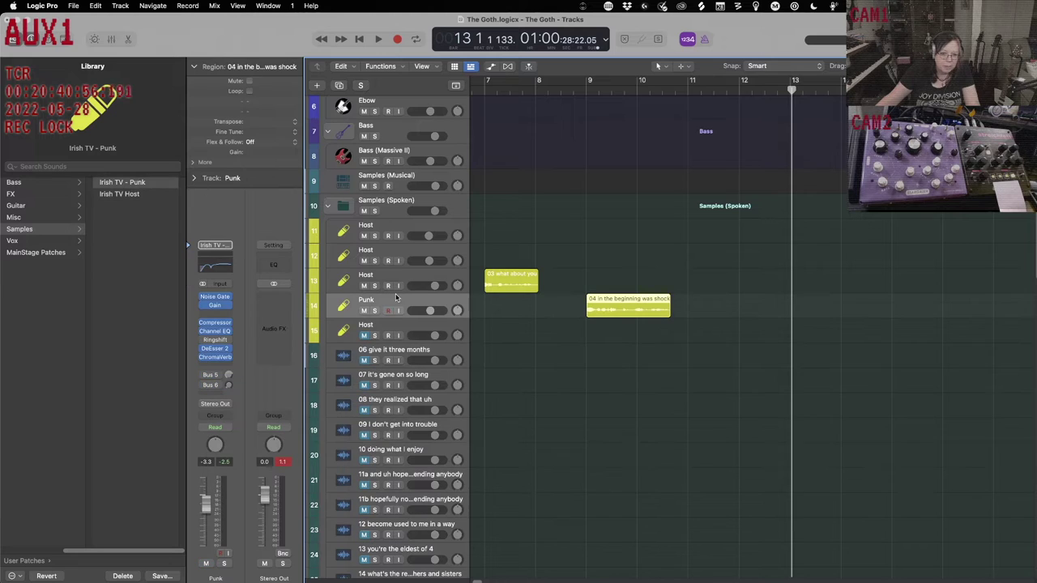
click(171, 575)
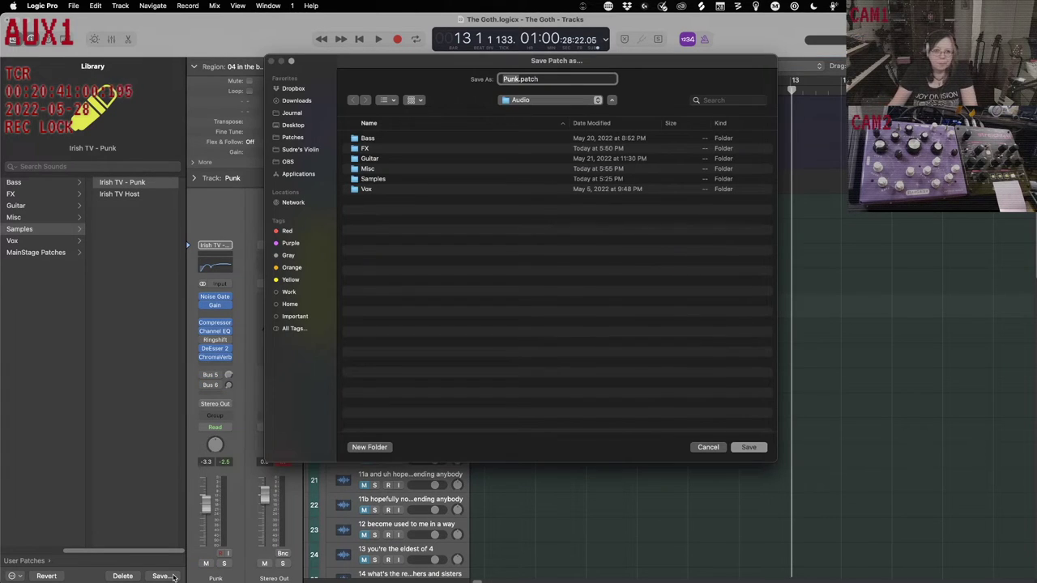
double_click(376, 179)
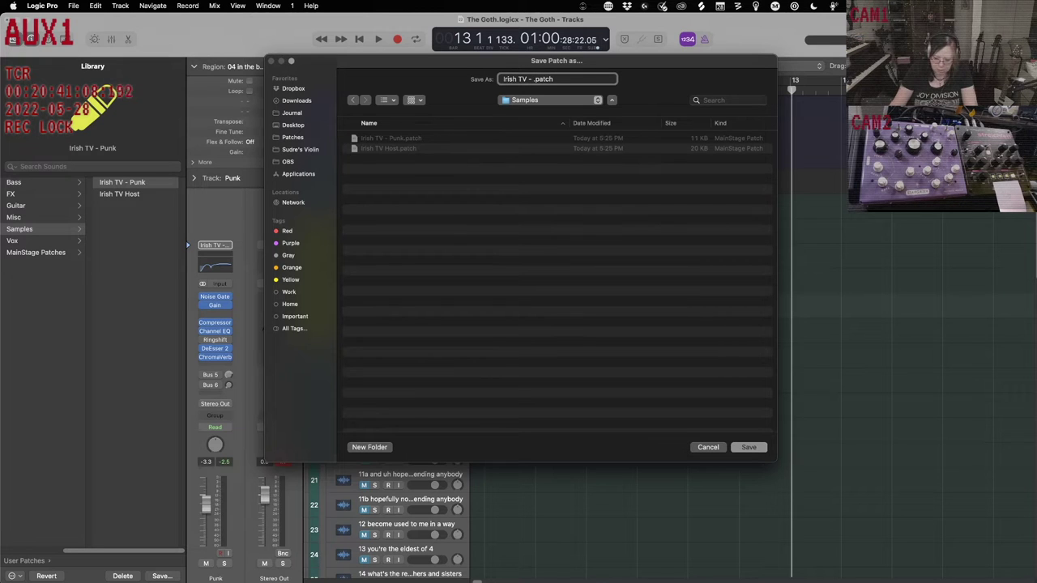
key(Return)
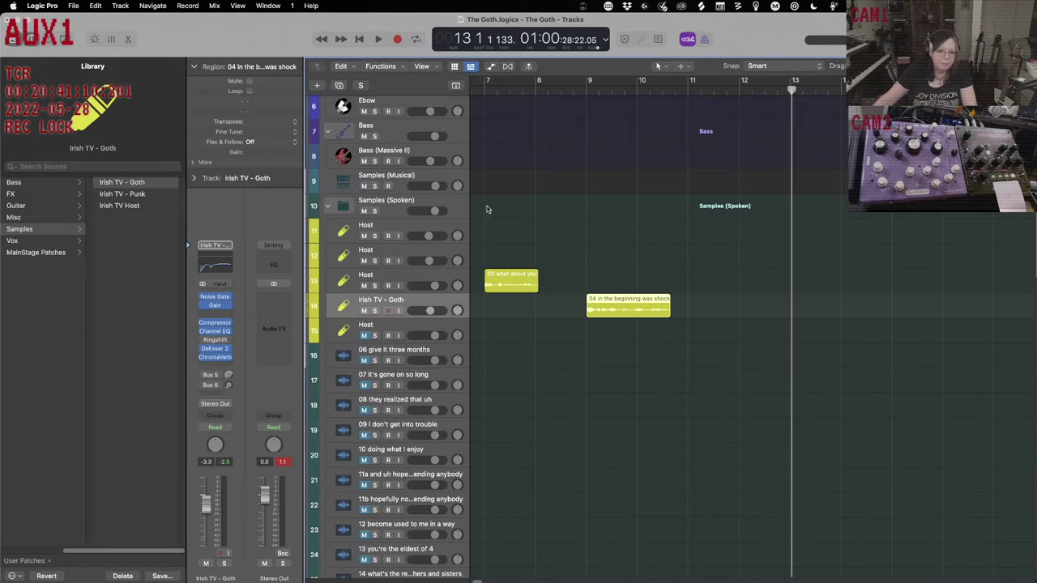
Load the Irish TV - Goth patch on the Host track holding the 05 a phase I'd grow out of sample.
double_click(404, 325)
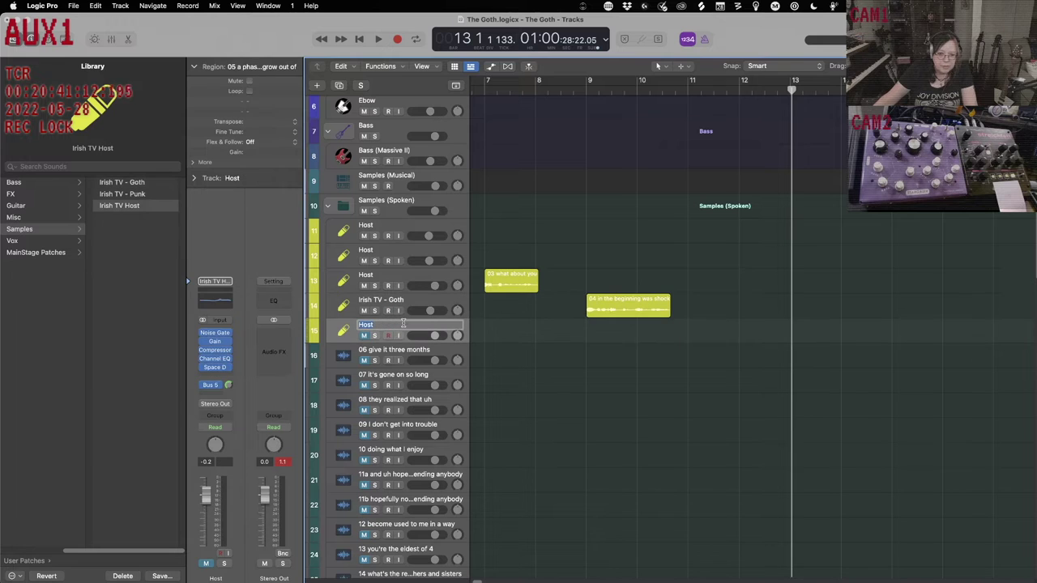
key(Return)
scroll(568, 335, left, 10)
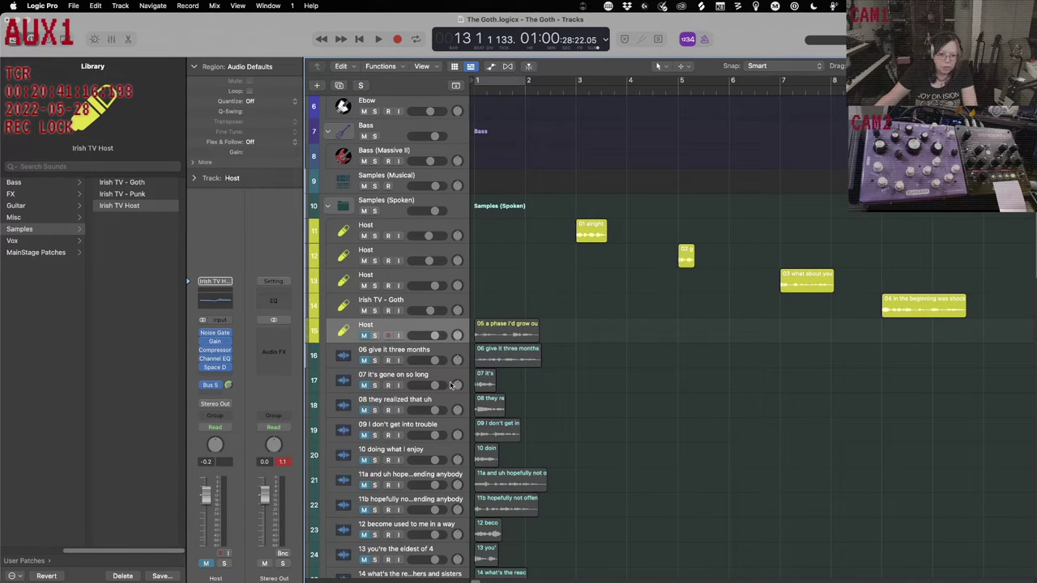
shift+click(453, 531)
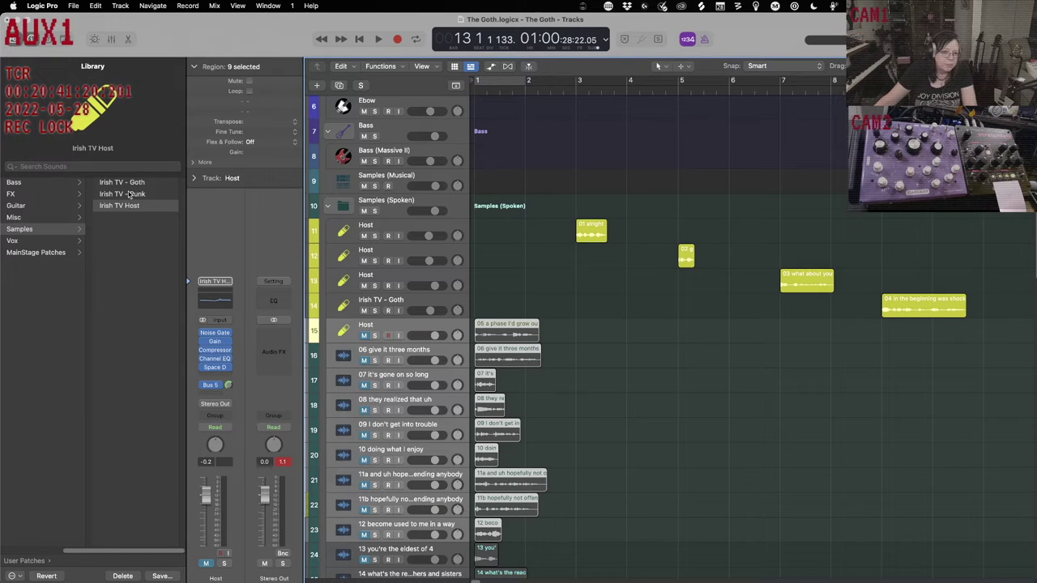
click(130, 183)
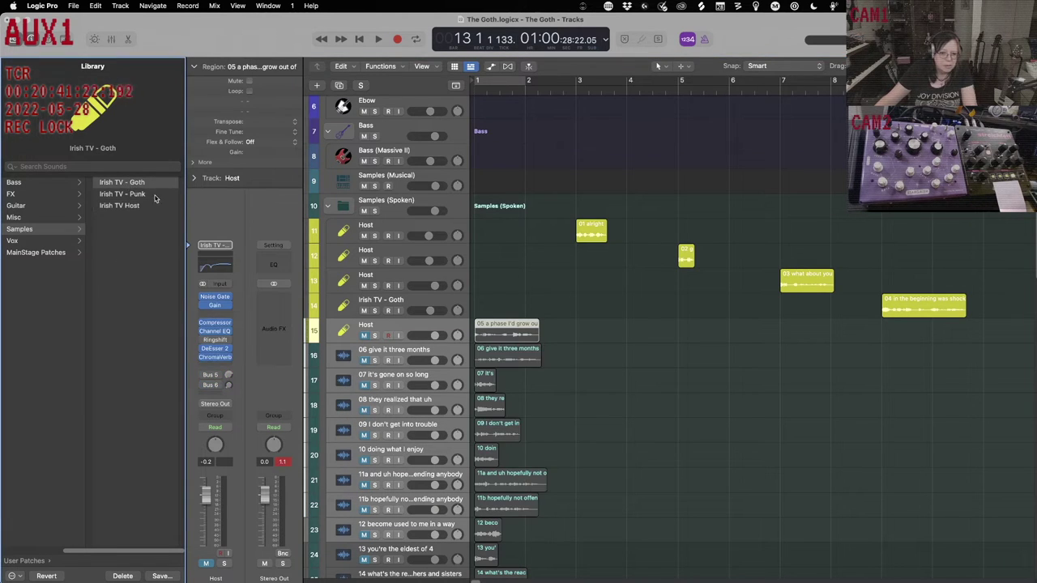
Play from the start, unmute the spoken sample tracks 05 through 12, and reselect the Irish TV - Goth patch.
key(space)
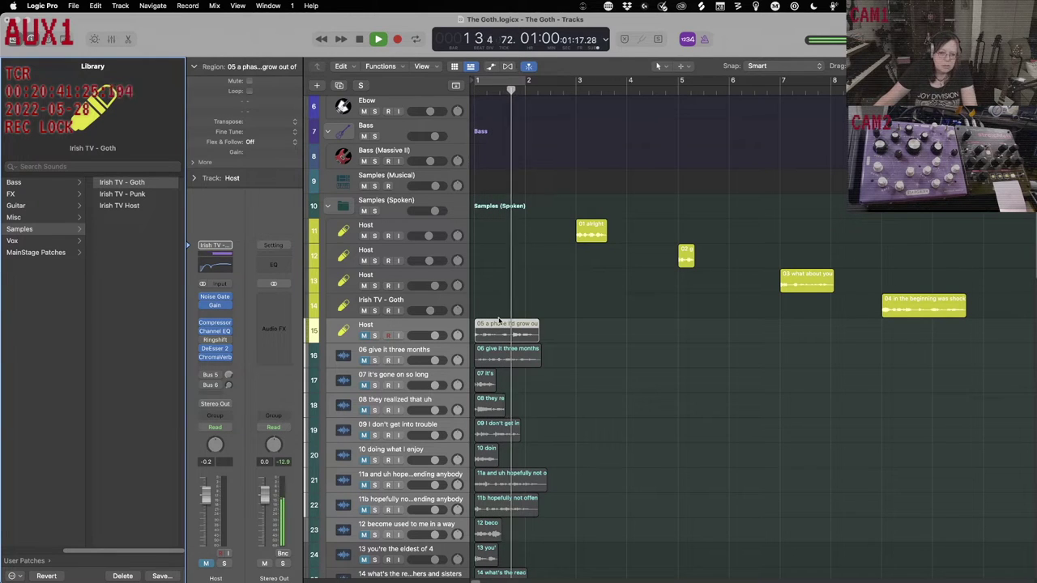
click(363, 335)
click(388, 335)
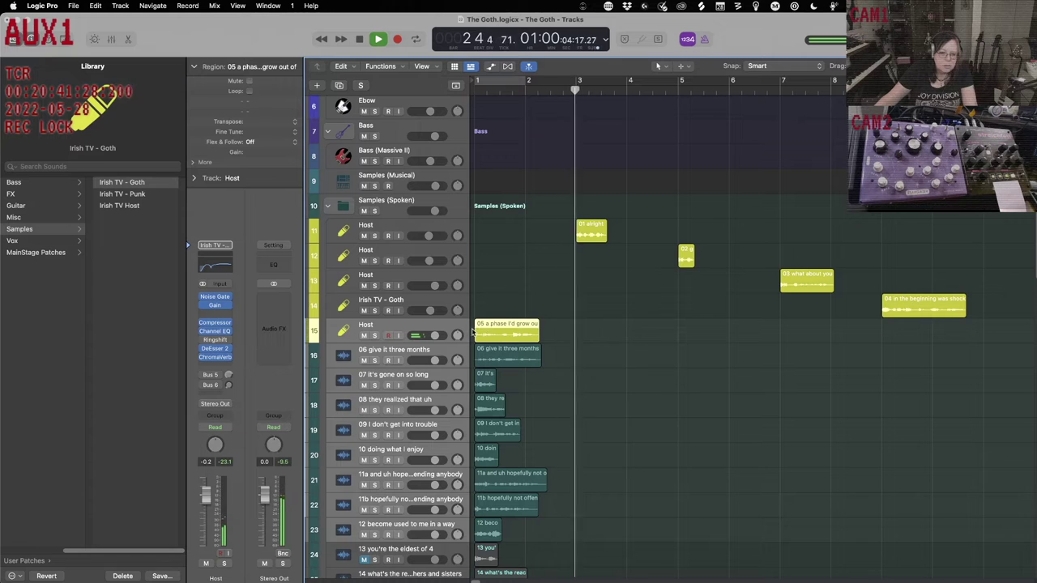
click(139, 183)
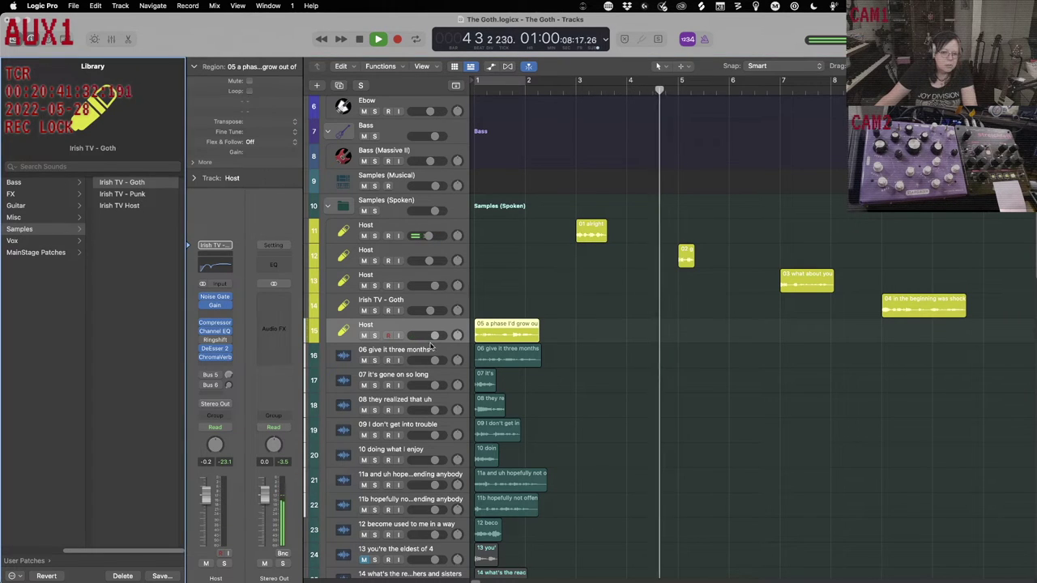
Move the 05 a phase I'd grow out of region to bar 11 and play the arrangement into bar 14.
drag(519, 324, 1006, 324)
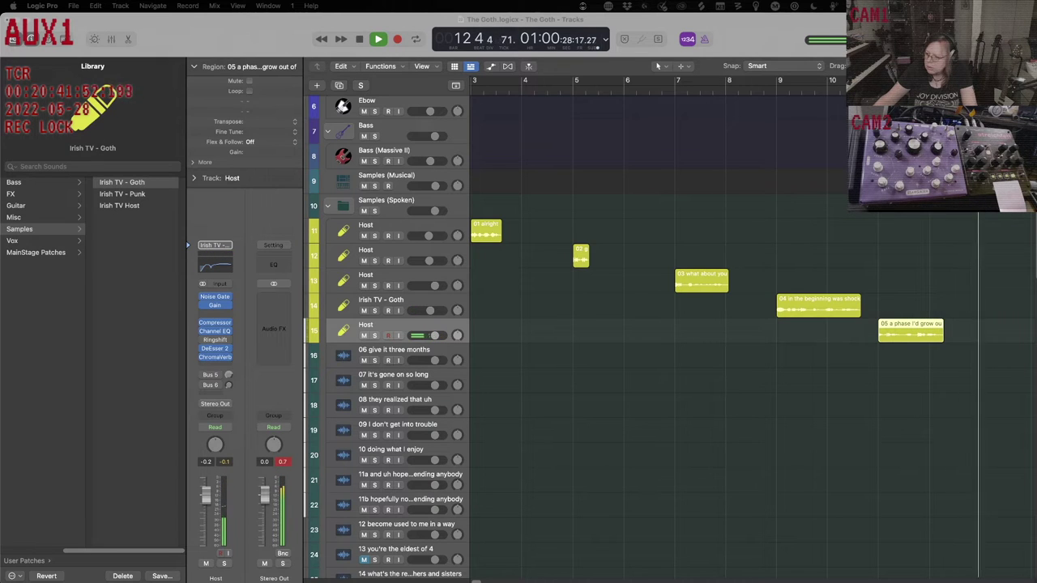
click(761, 419)
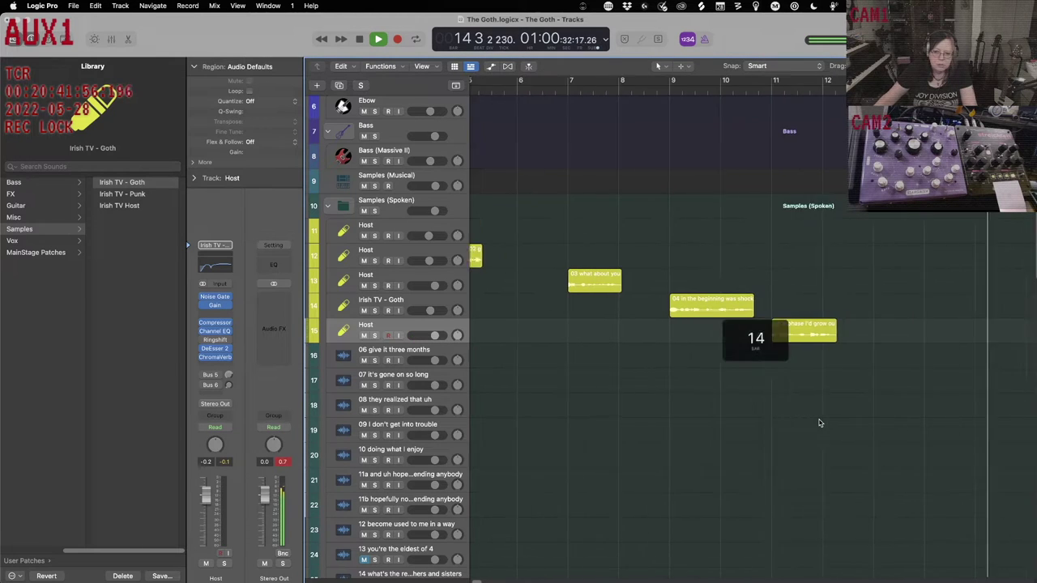
key(space)
Move the sample regions 06 give it three months through 12 become used to me in a way to bar 13.
click(414, 352)
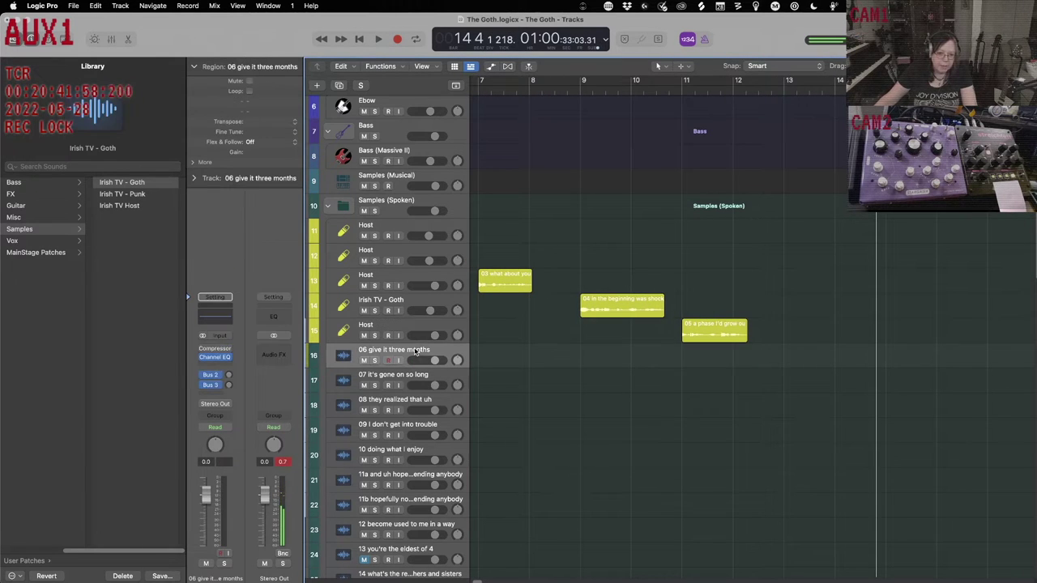
key(1)
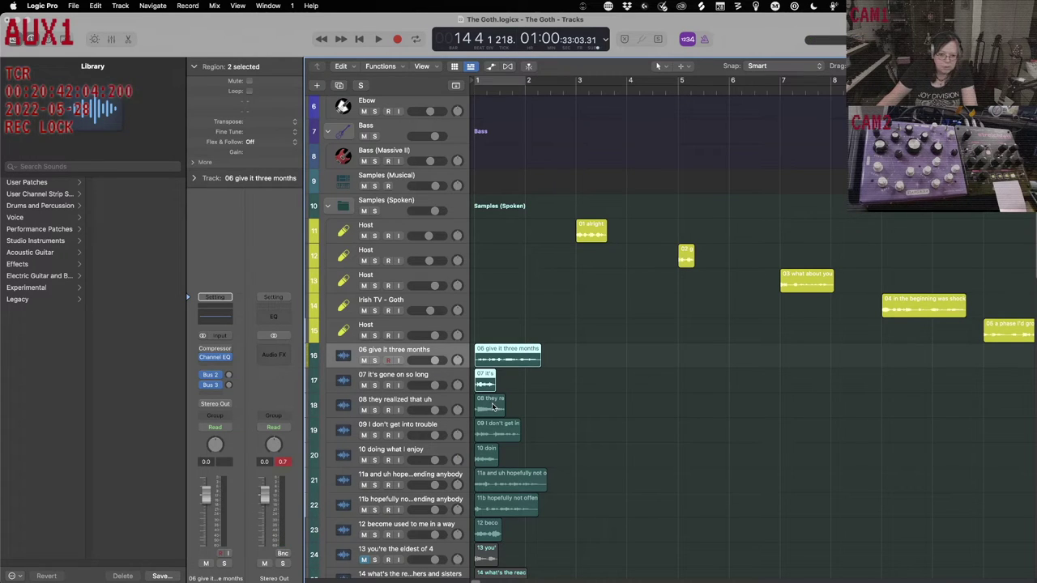
drag(532, 540, 860, 356)
key(1)
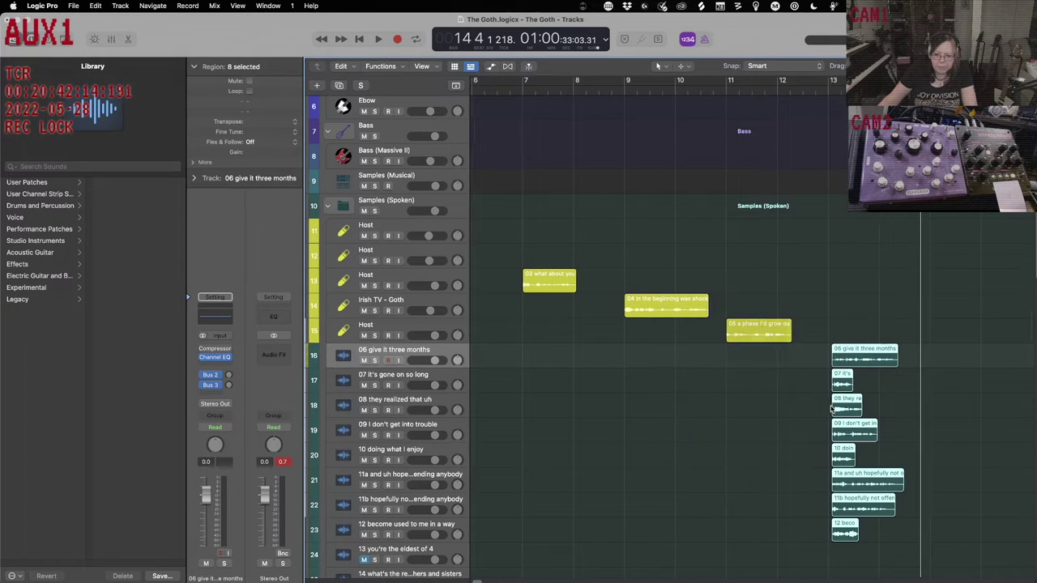
Stagger the following samples by placing region 07 it's gone on so long at bar 15 and regions 08 through 12 at bar 16.
scroll(810, 408, right, 3)
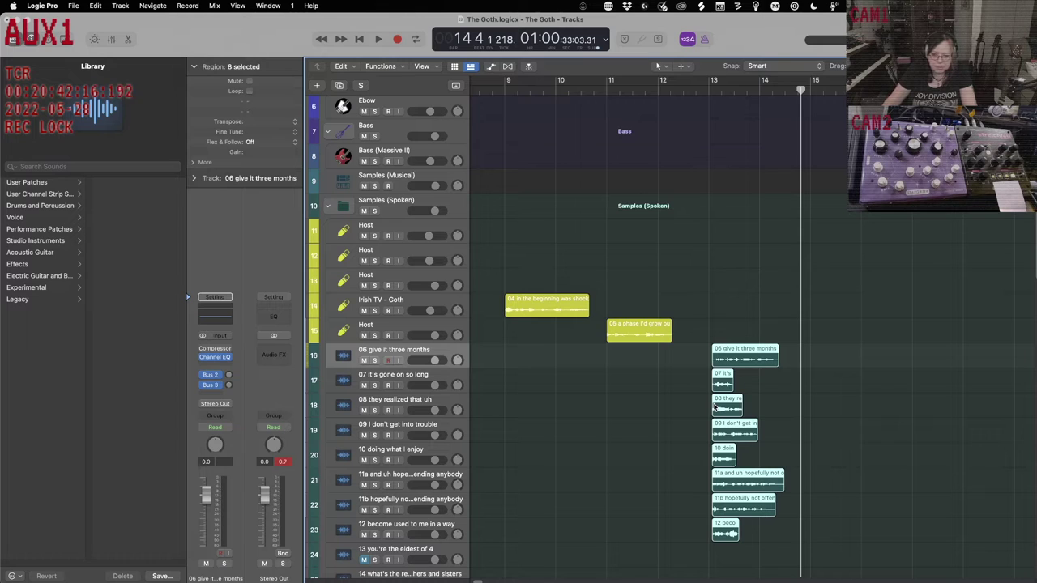
click(686, 392)
drag(692, 387, 760, 529)
drag(727, 378, 827, 552)
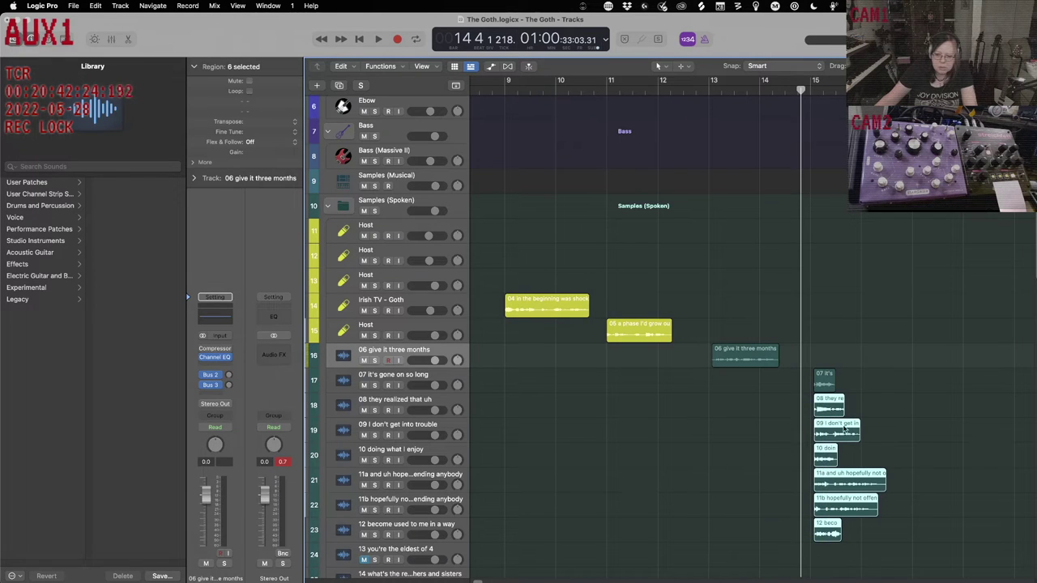
drag(861, 399, 879, 405)
click(825, 377)
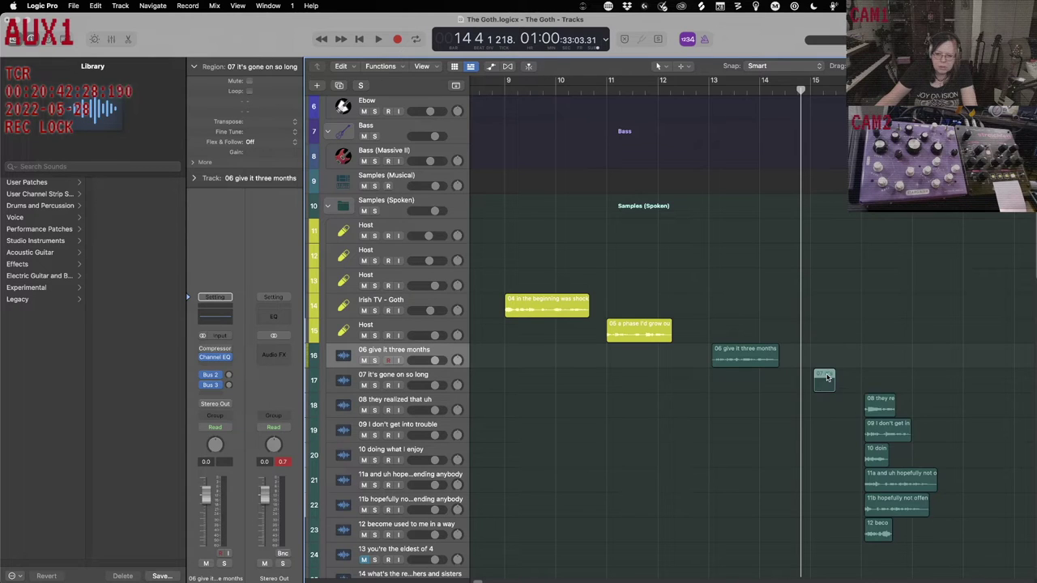
Play from the start and set the 06 give it three months track's volume to -2.0 dB.
key(Return)
key(space)
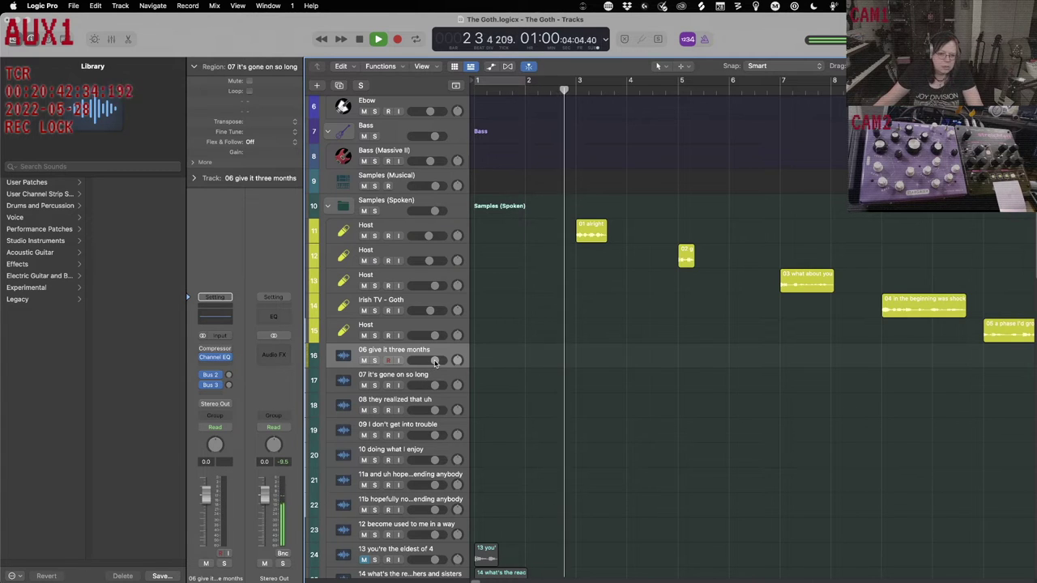
click(426, 302)
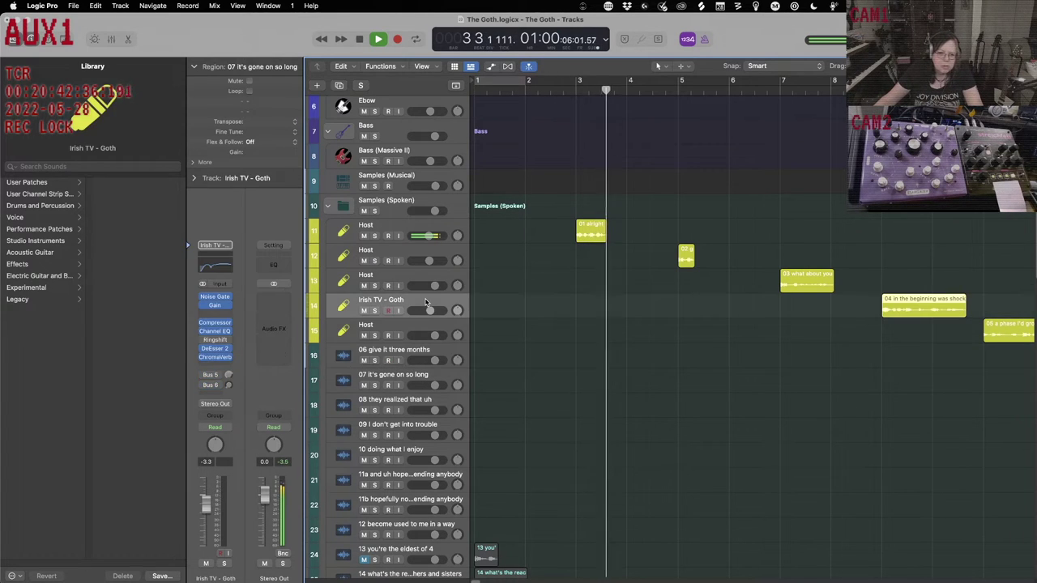
click(429, 351)
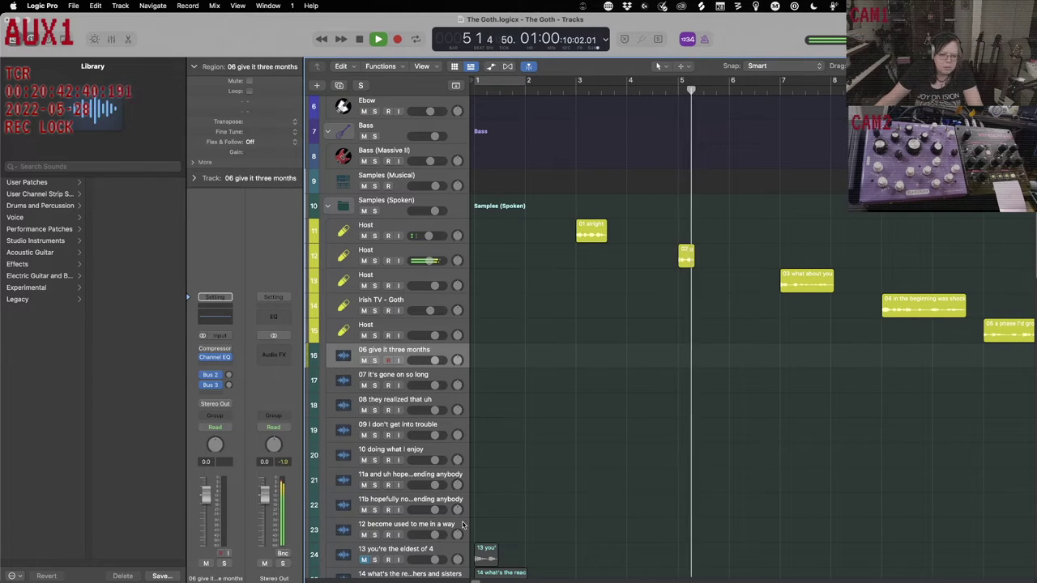
shift+click(462, 524)
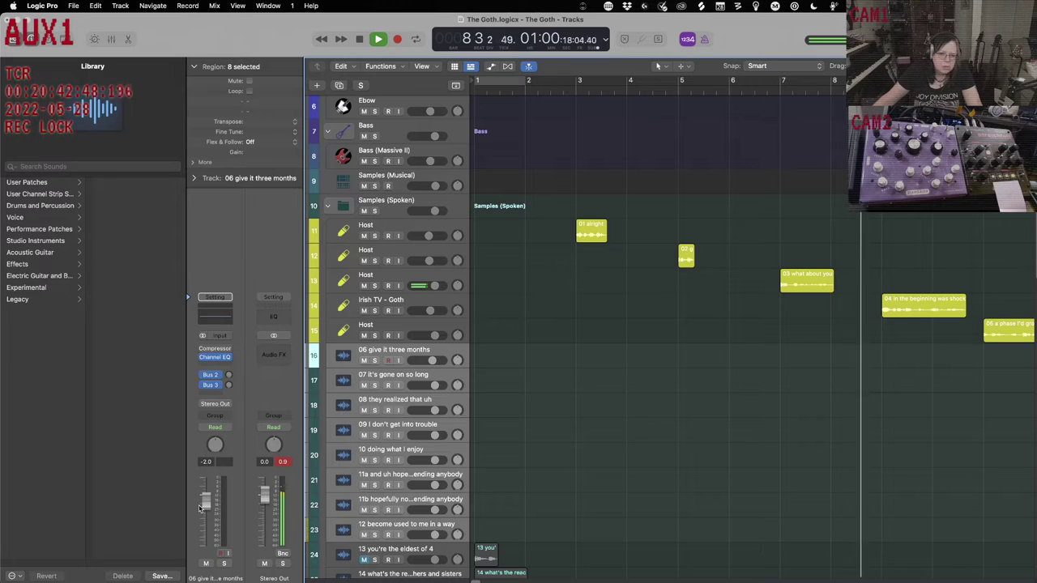
Set the 07 it's gone on so long track's volume to -1.1 dB and stop playback in bar 12.
click(435, 352)
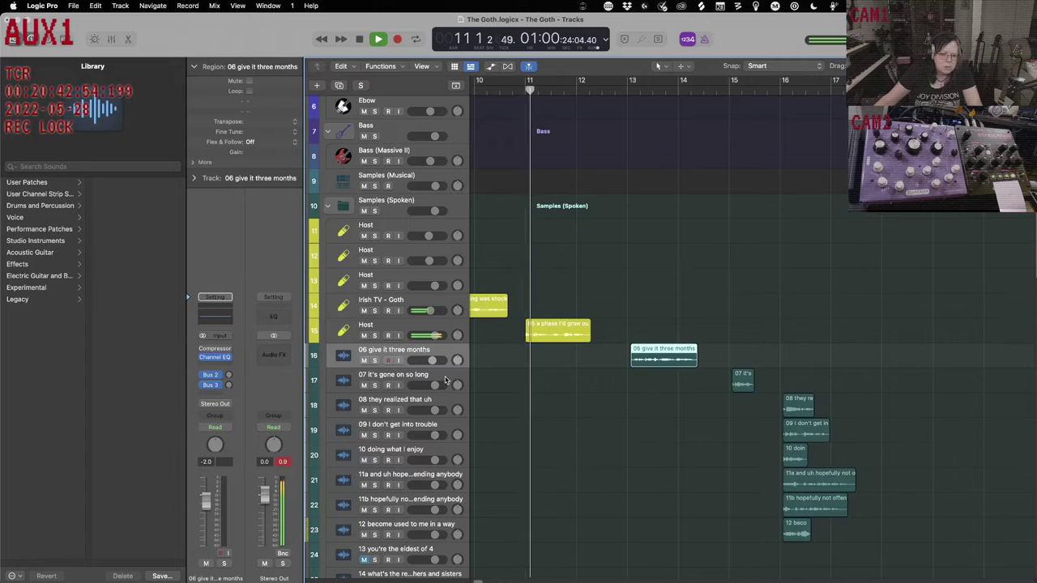
key(Down)
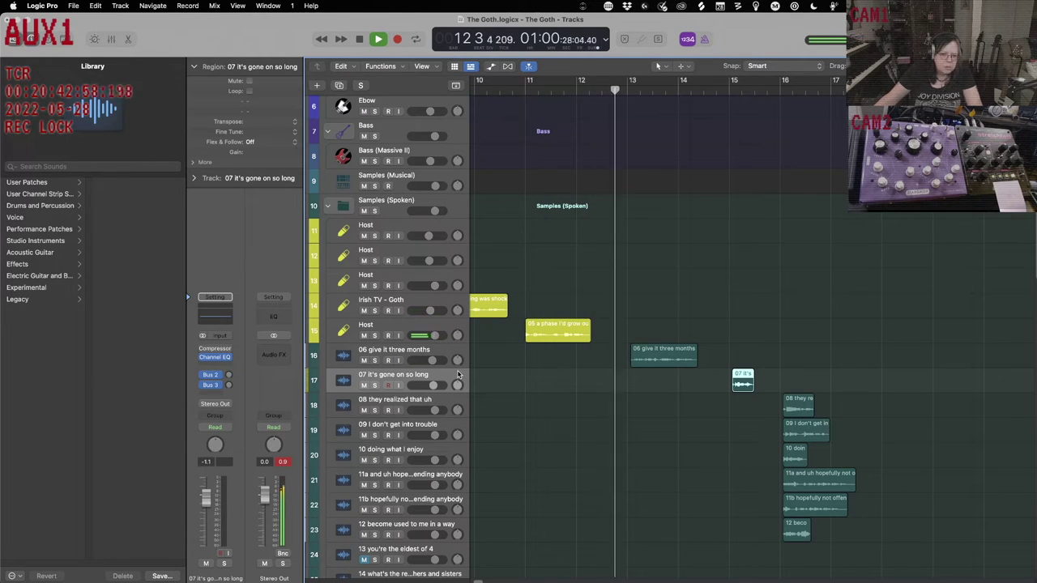
key(space)
Bypass the Noise Gate on the Host and Irish TV - Goth tracks holding samples 01 through 05.
click(452, 325)
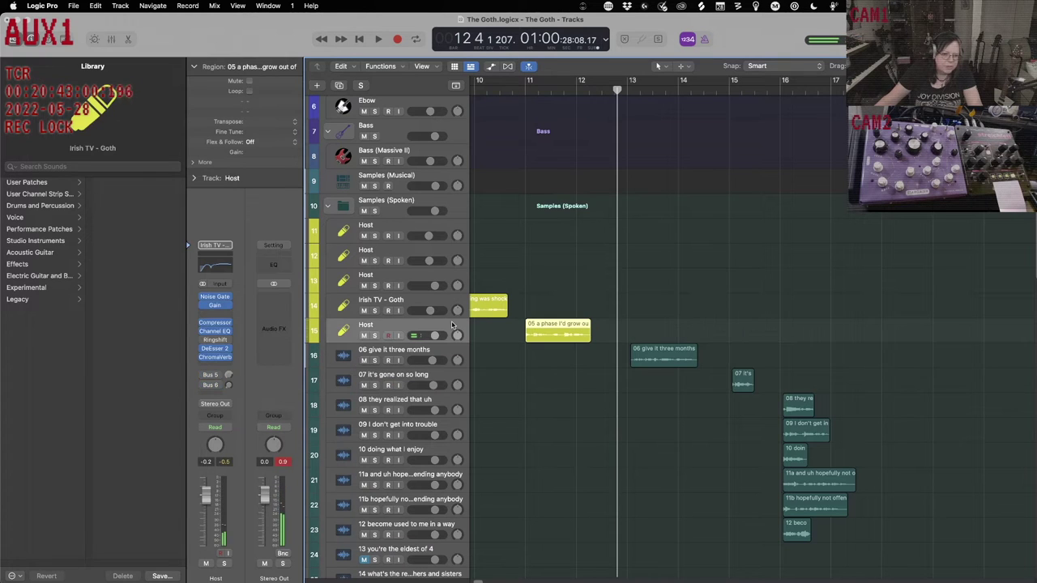
click(201, 299)
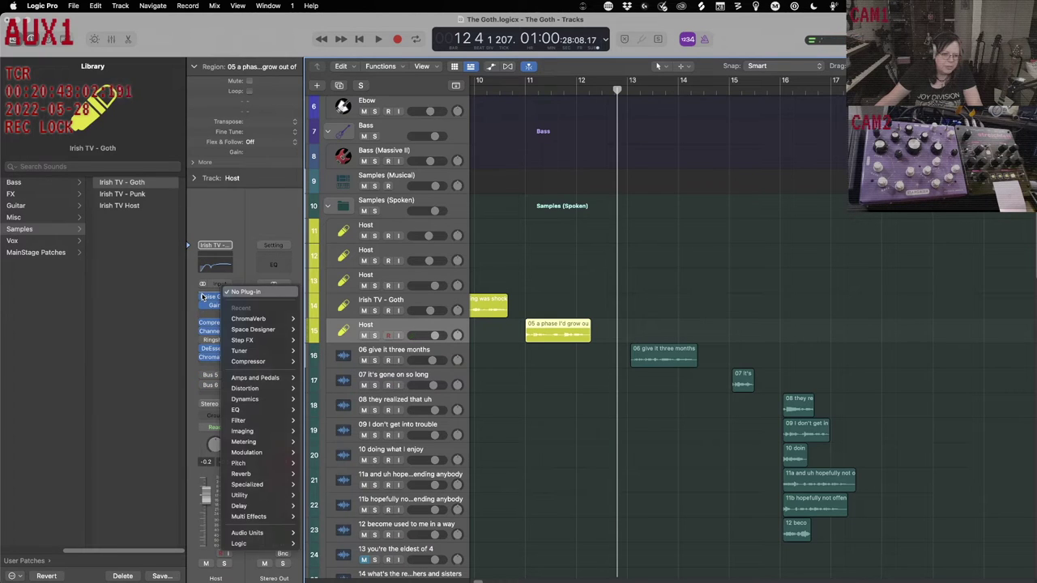
click(201, 297)
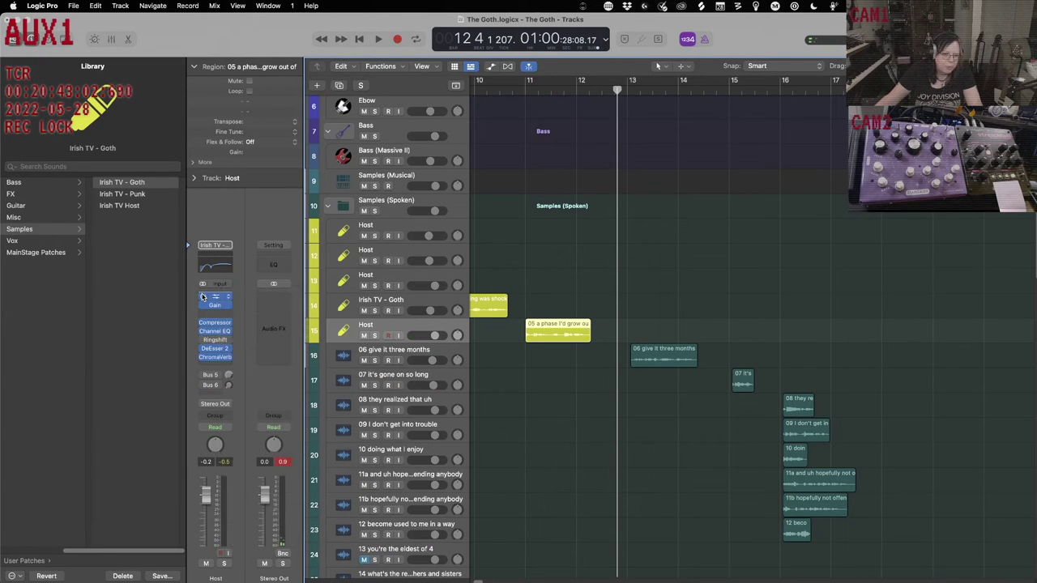
click(401, 301)
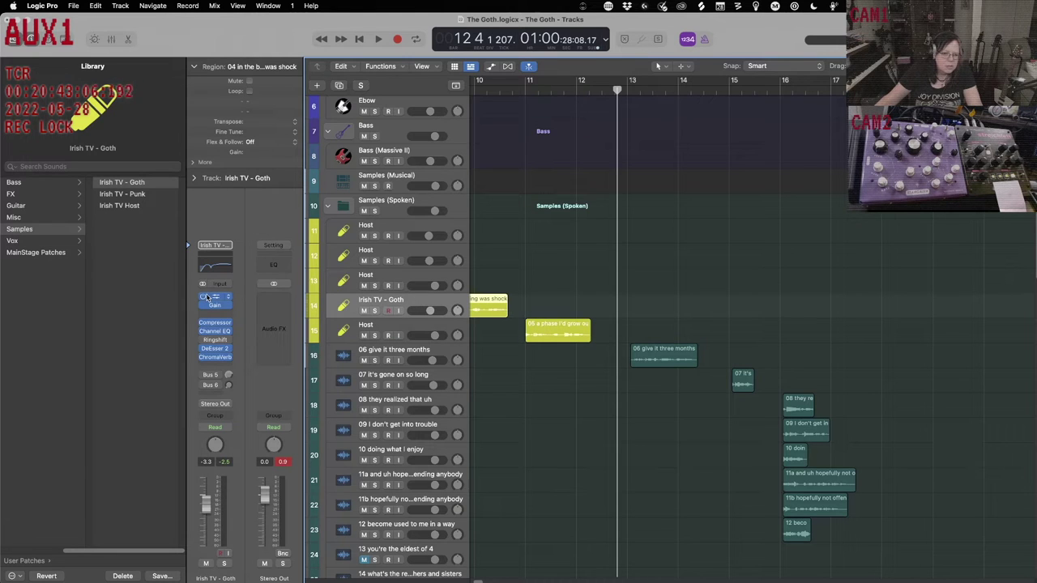
click(405, 281)
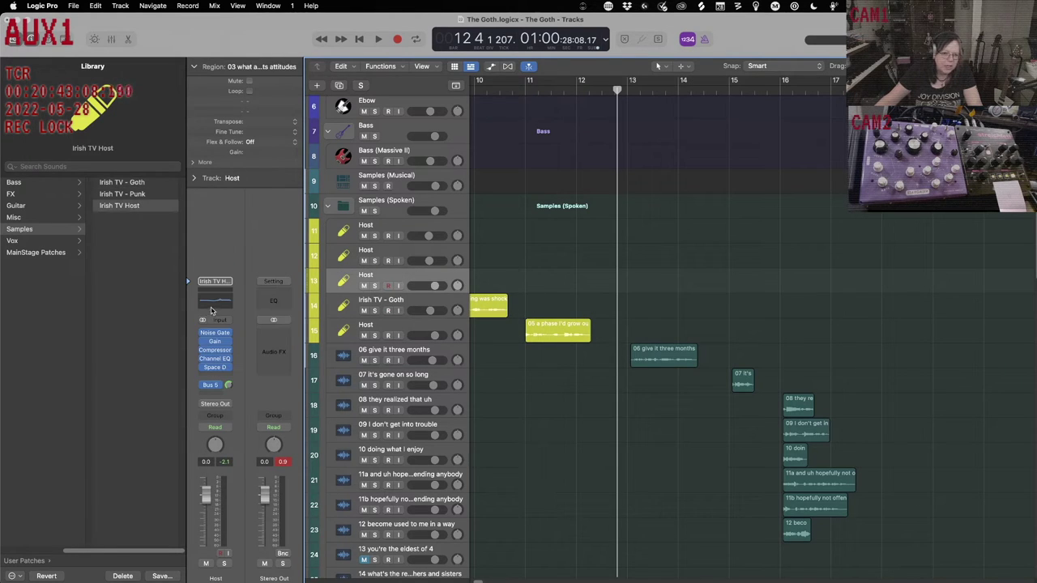
click(389, 253)
click(205, 332)
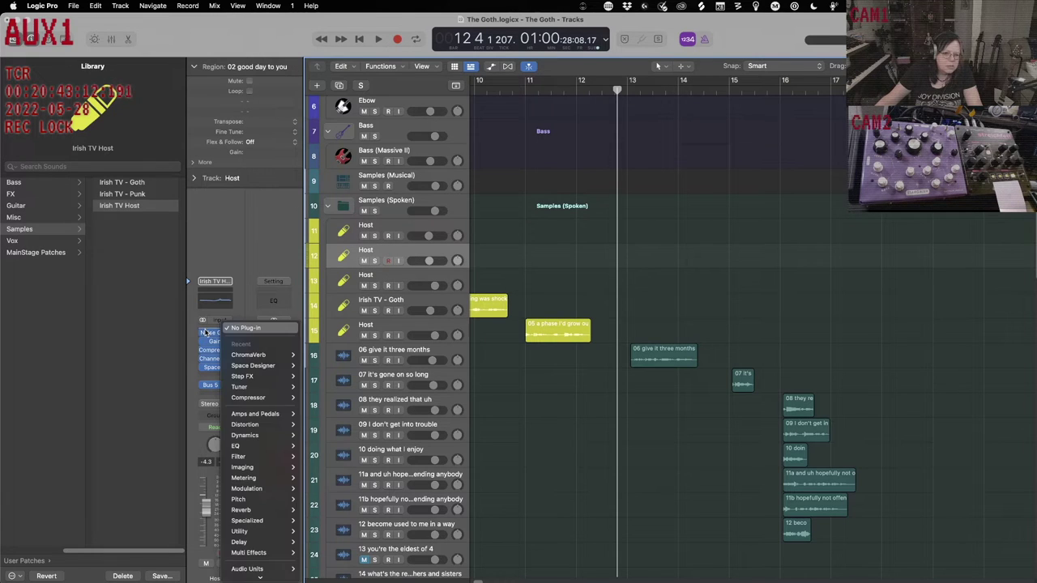
click(206, 332)
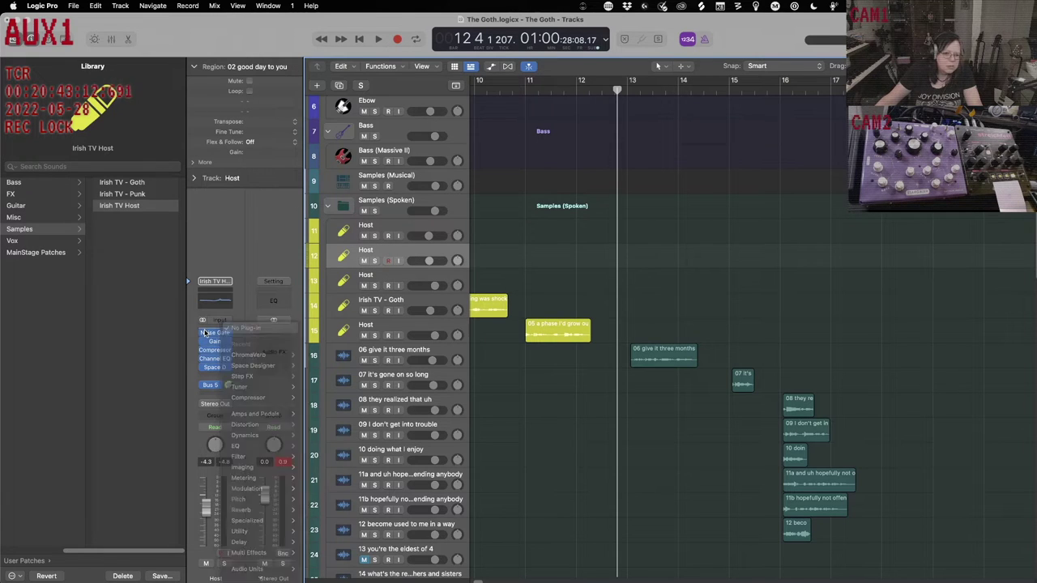
click(383, 228)
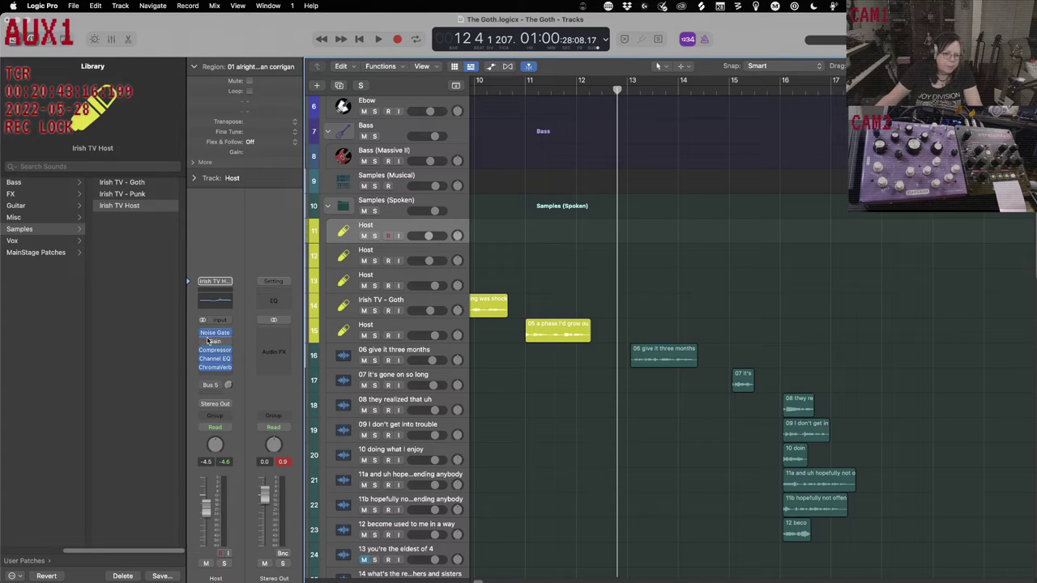
click(410, 260)
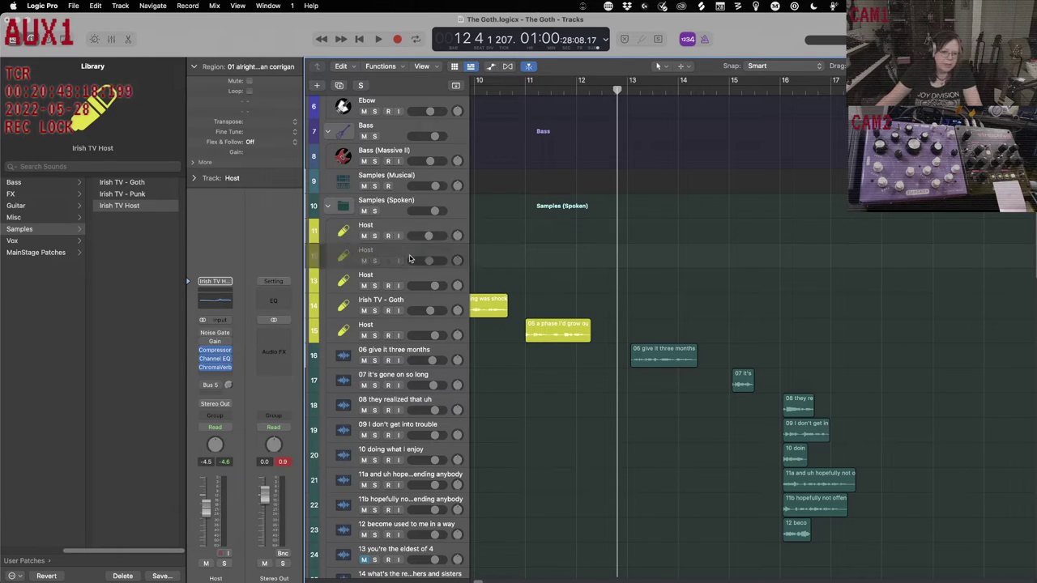
Play from the start, check the plug-ins on the tracks of samples 02 through 05, and select the Irish TV - Goth patch for sample 05.
key(Return)
key(space)
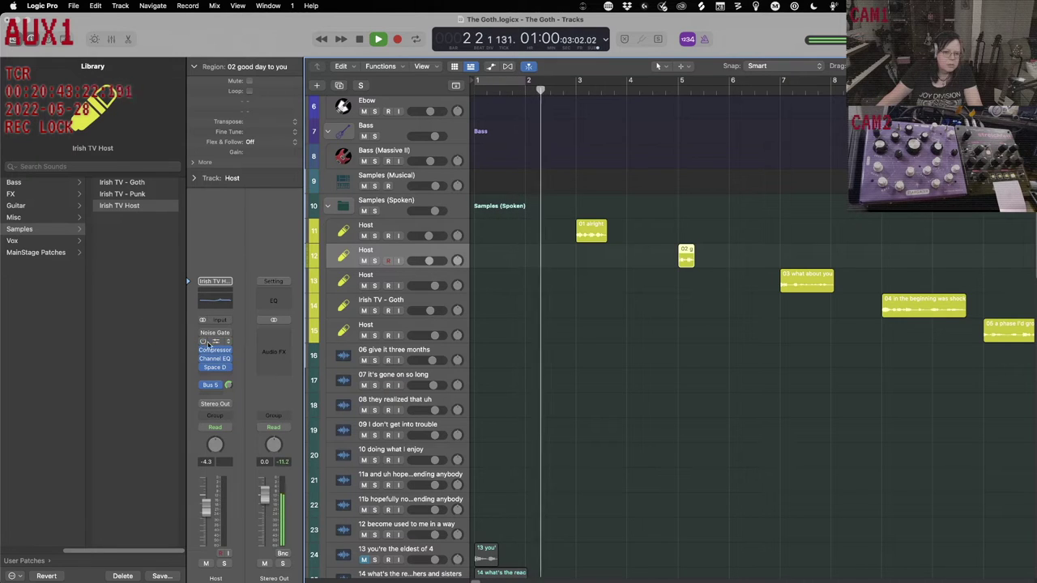
key(Down)
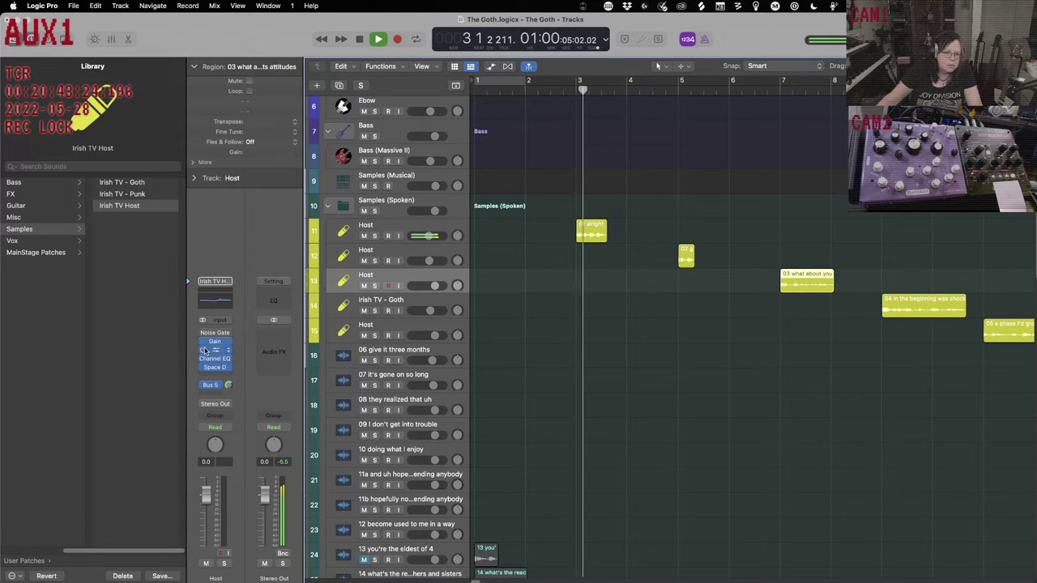
click(417, 309)
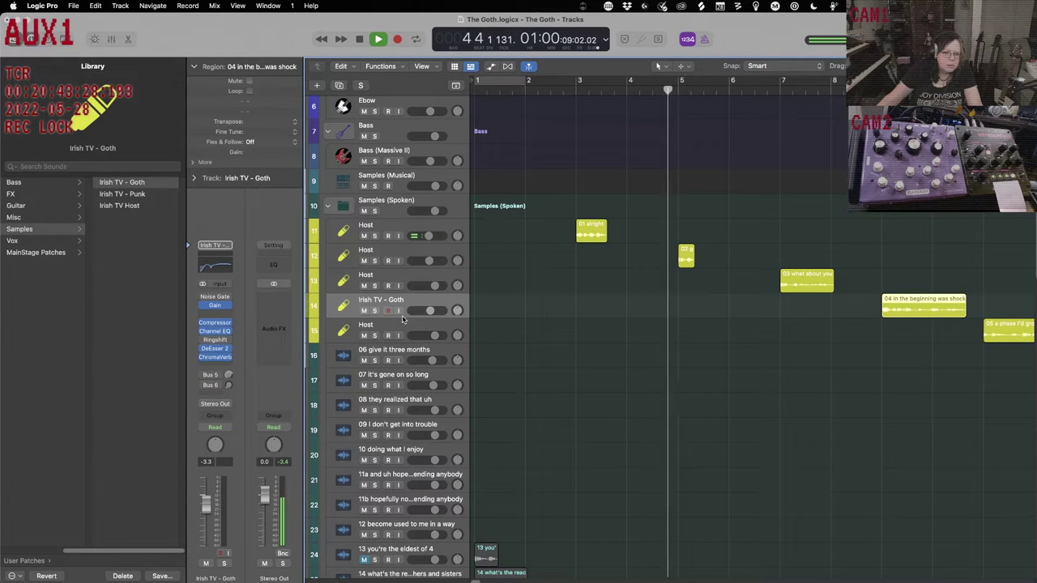
click(401, 327)
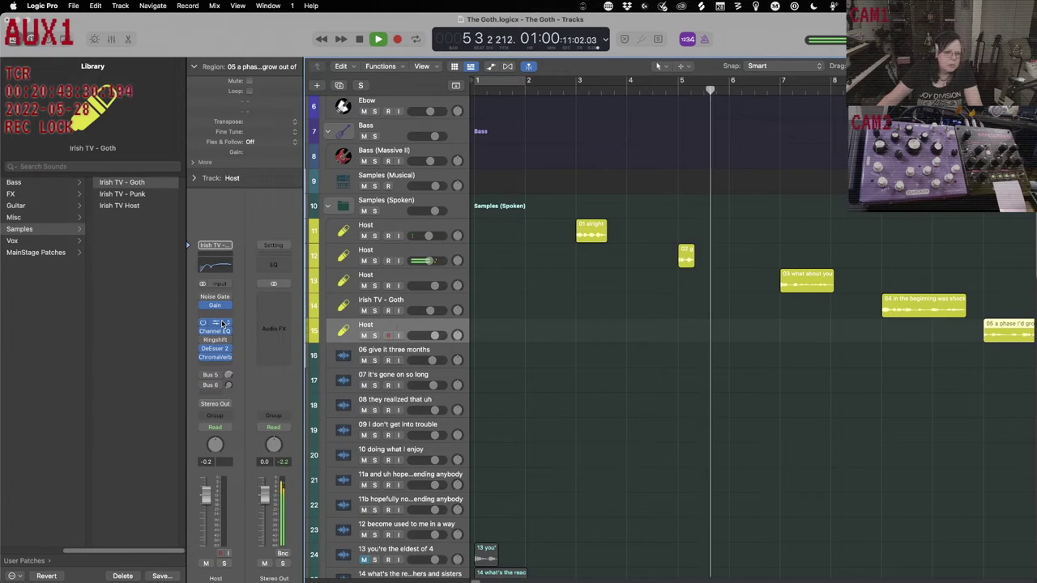
click(134, 185)
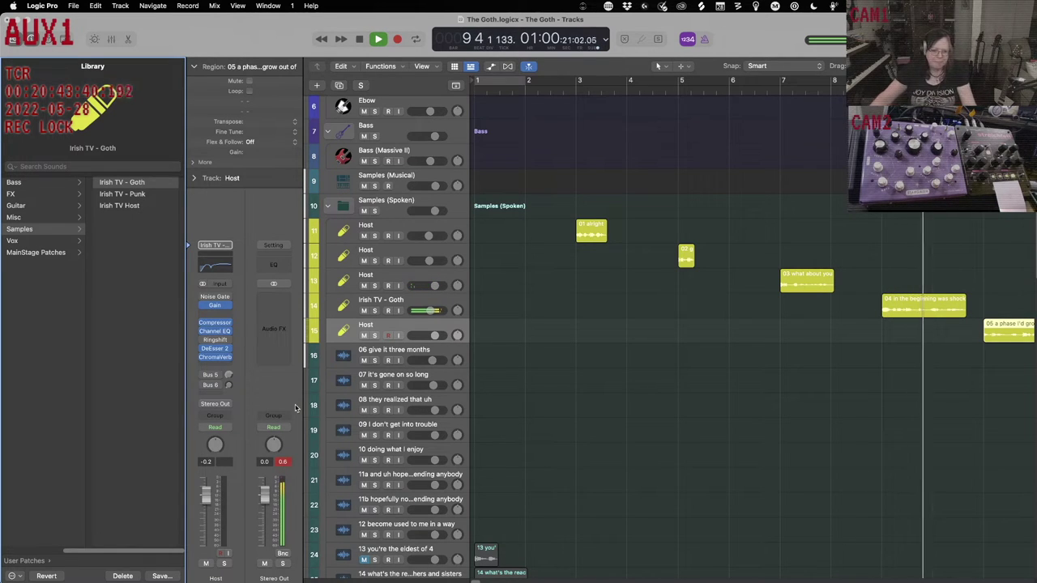
Apply the Irish TV - Goth user patch to the 06 give it three months and 07 it's gone on so long tracks.
scroll(580, 418, right, 10)
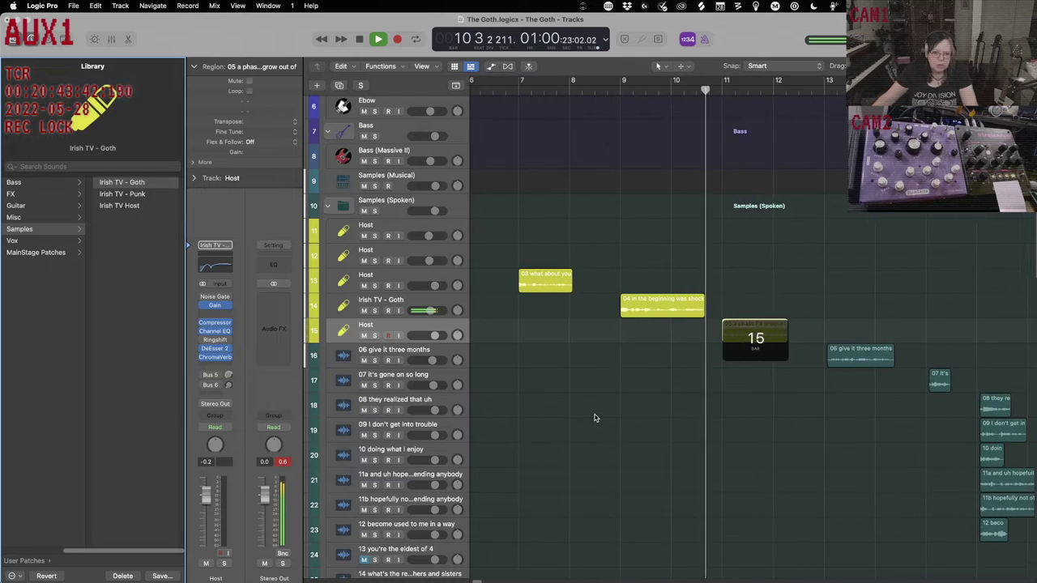
click(450, 350)
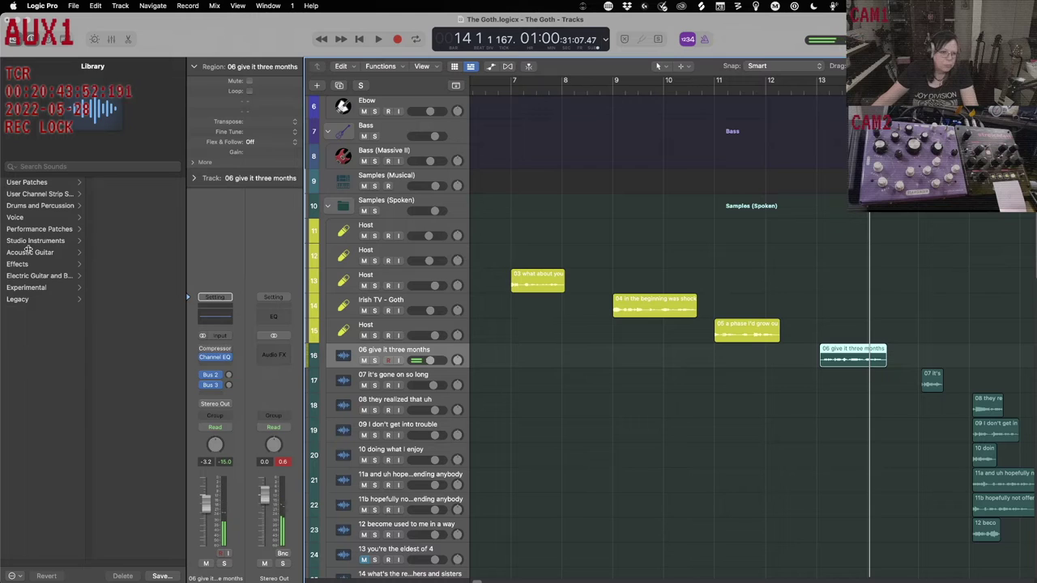
click(17, 183)
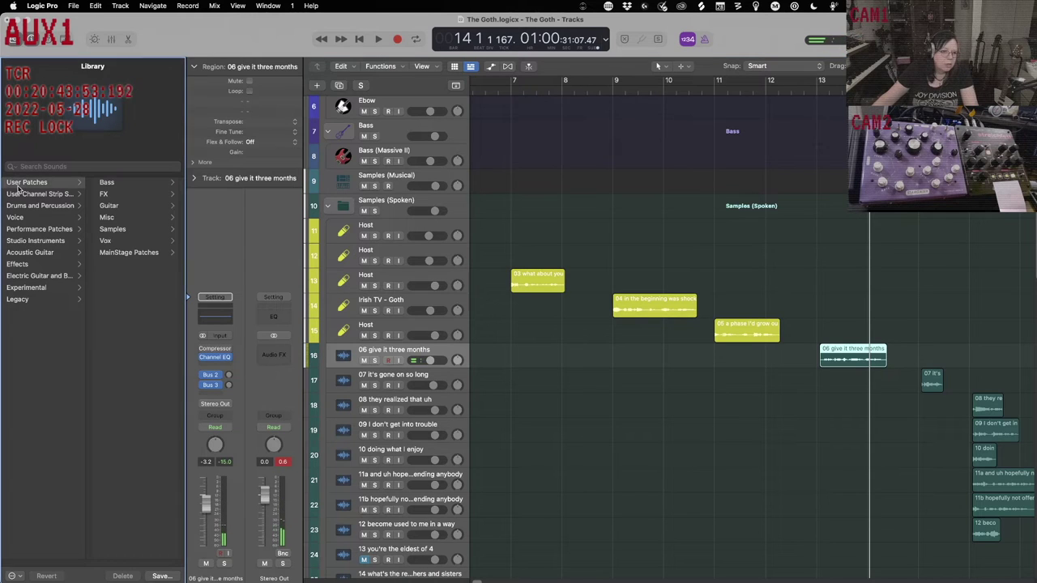
click(114, 229)
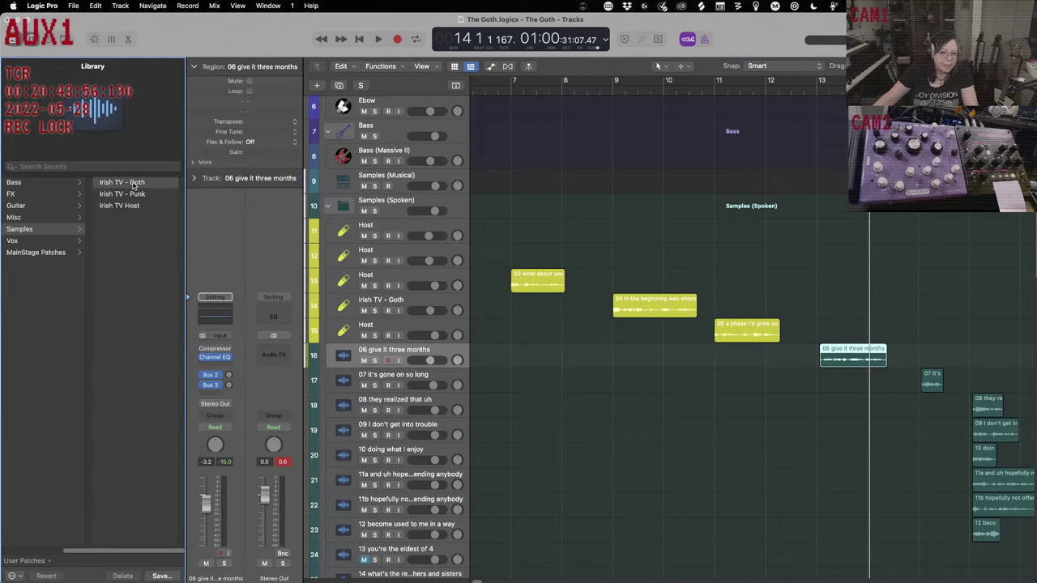
click(134, 183)
click(451, 377)
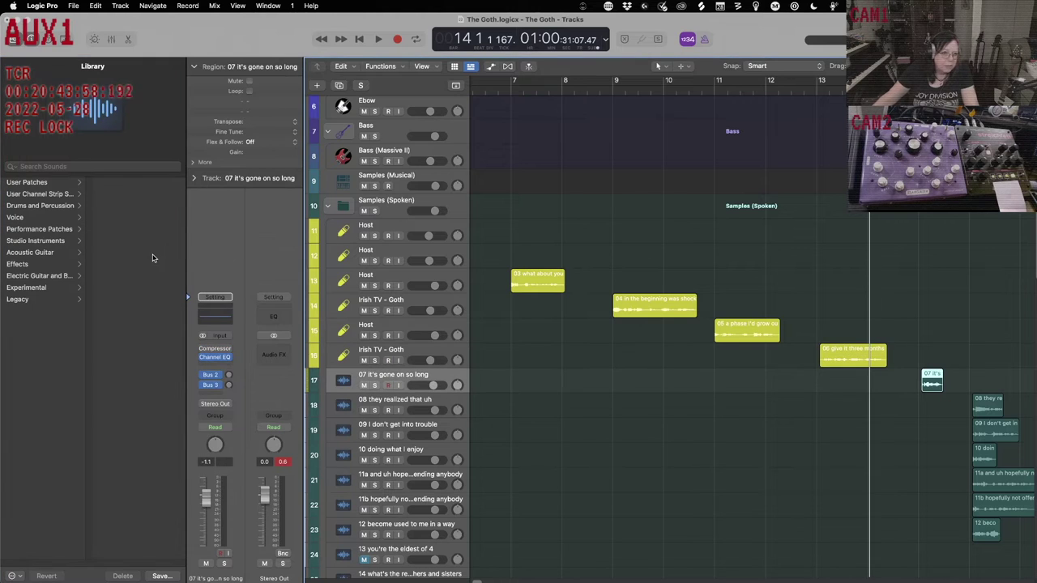
click(29, 185)
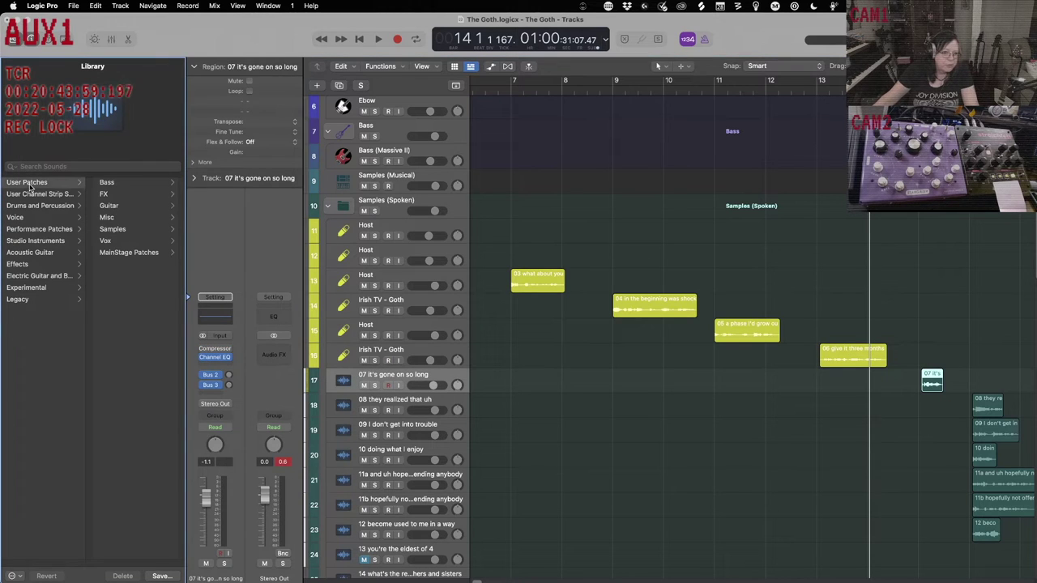
click(113, 230)
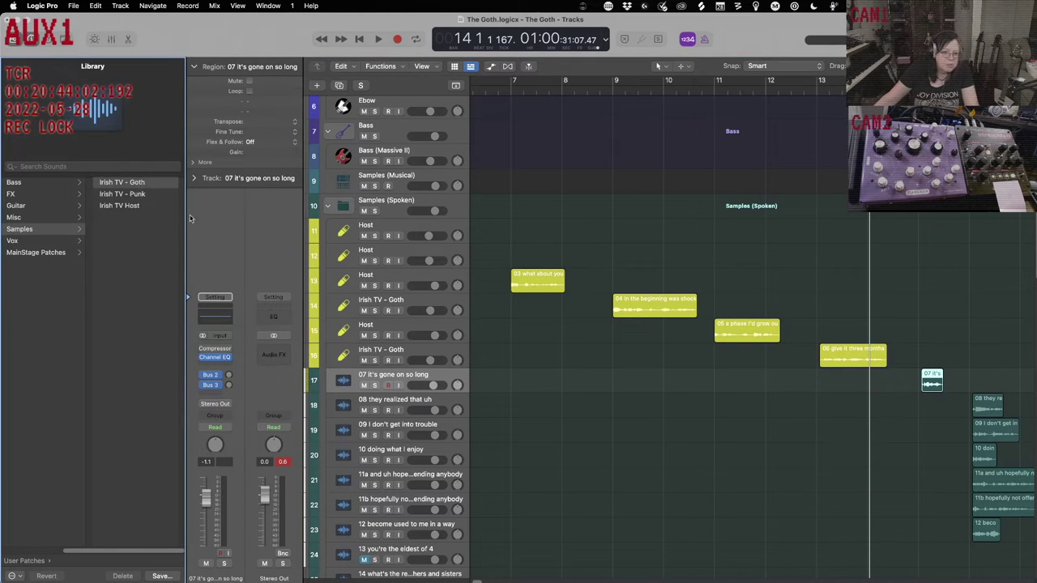
Apply the Irish TV - Goth user patch to the 08 they realized that uh and 09 I don't get into trouble tracks.
click(405, 401)
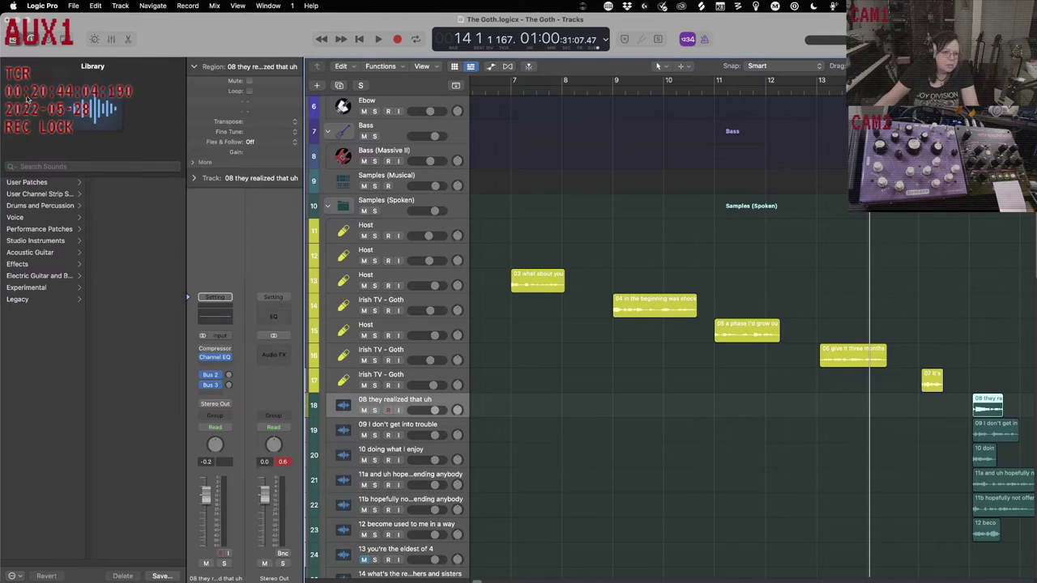
click(35, 185)
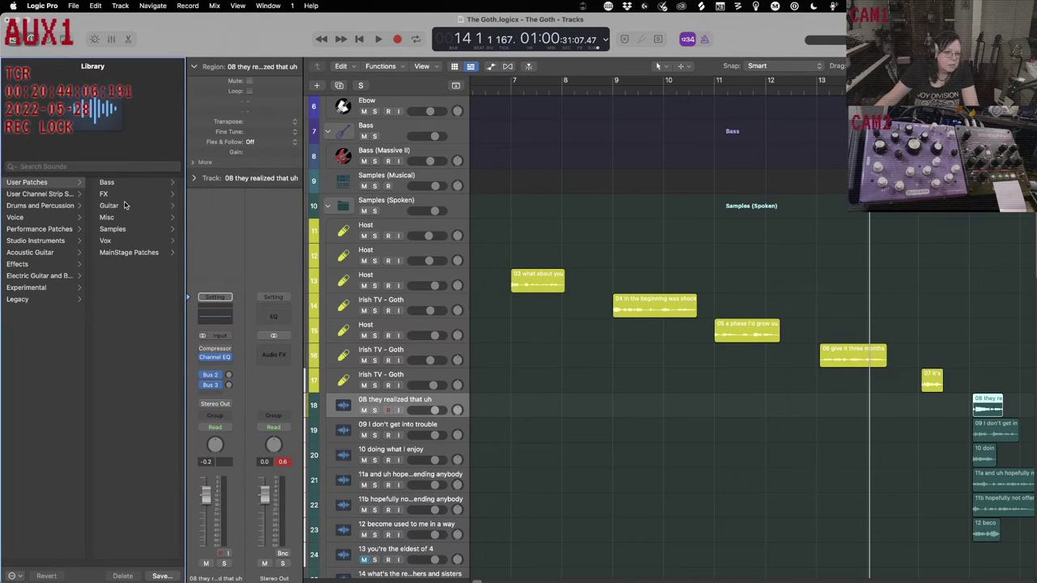
click(114, 229)
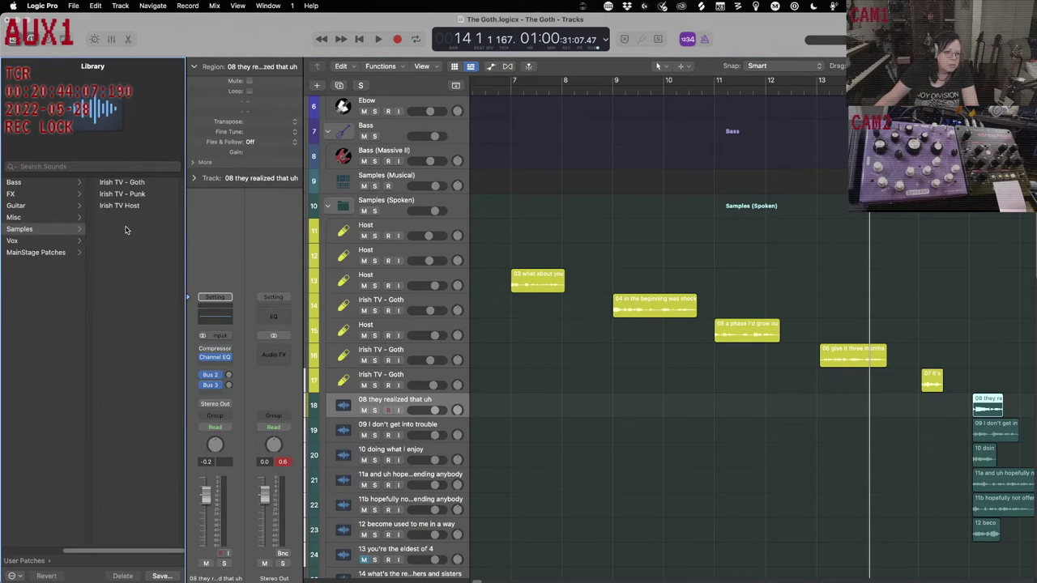
click(129, 181)
click(422, 425)
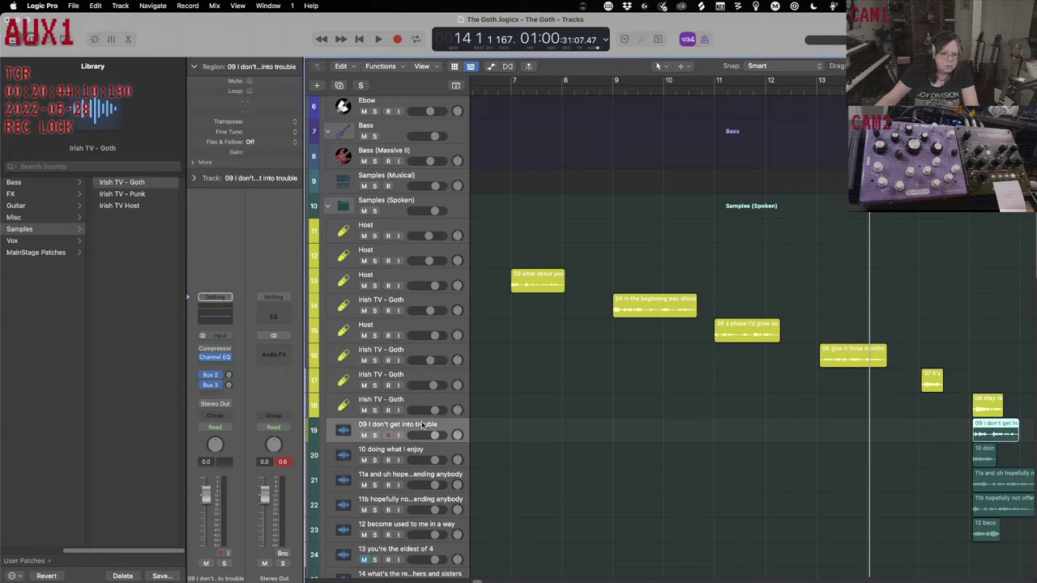
click(49, 185)
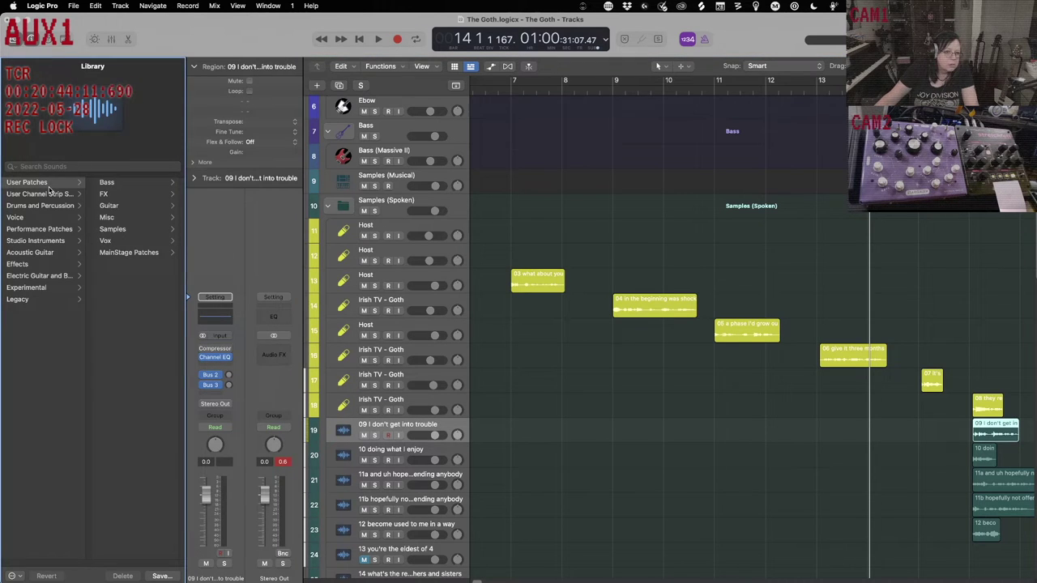
click(113, 229)
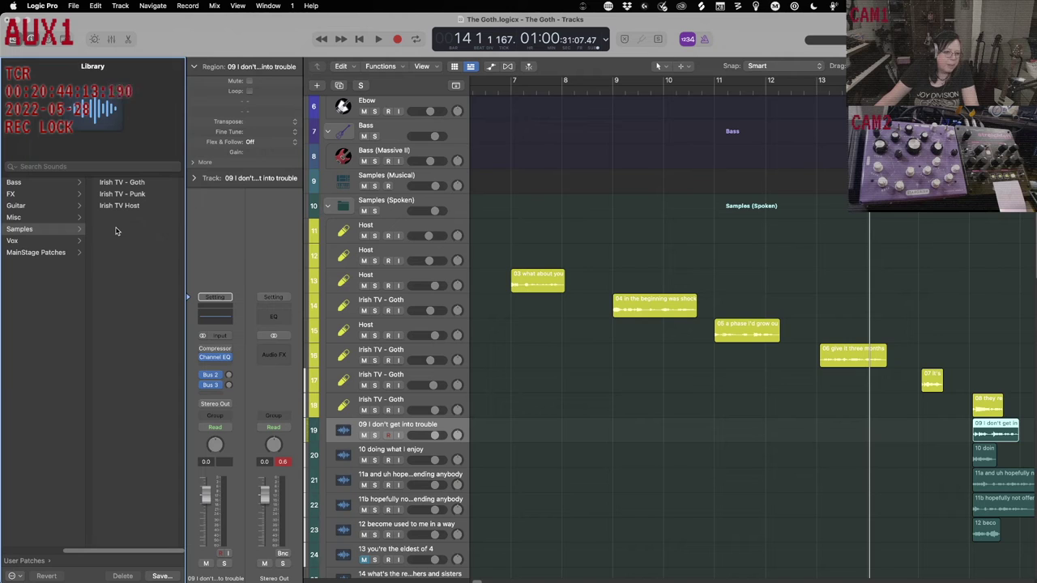
click(135, 184)
Apply the Irish TV - Goth user patch to the 10 doing what I enjoy track and the 11a track.
click(415, 451)
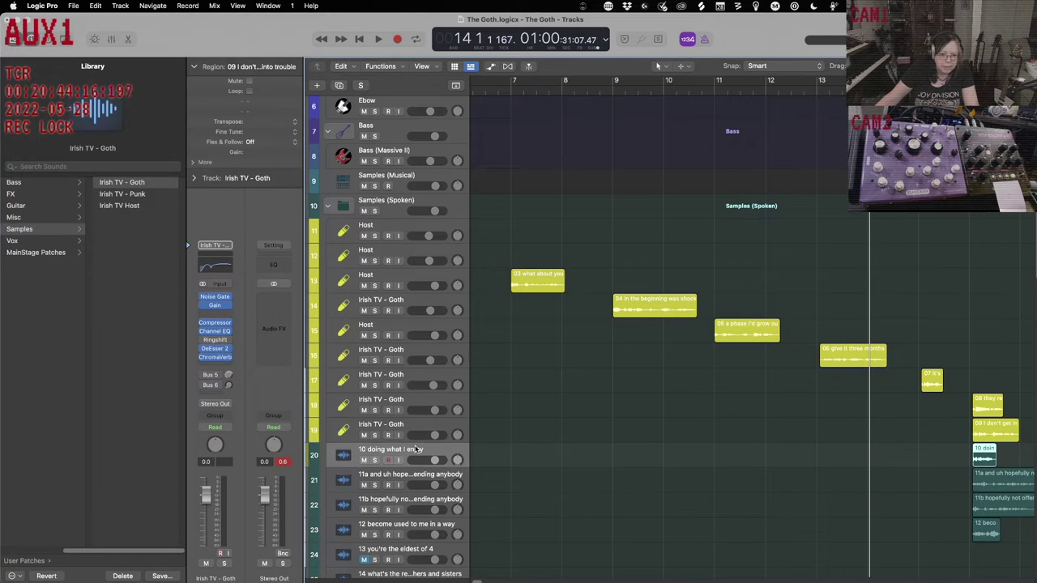
shift+click(421, 526)
click(51, 184)
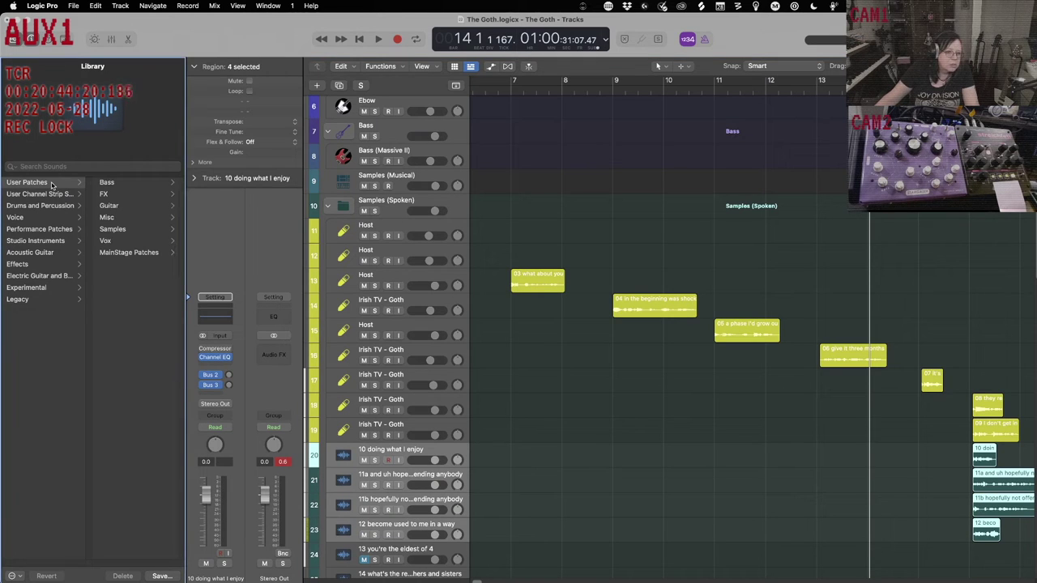
click(113, 229)
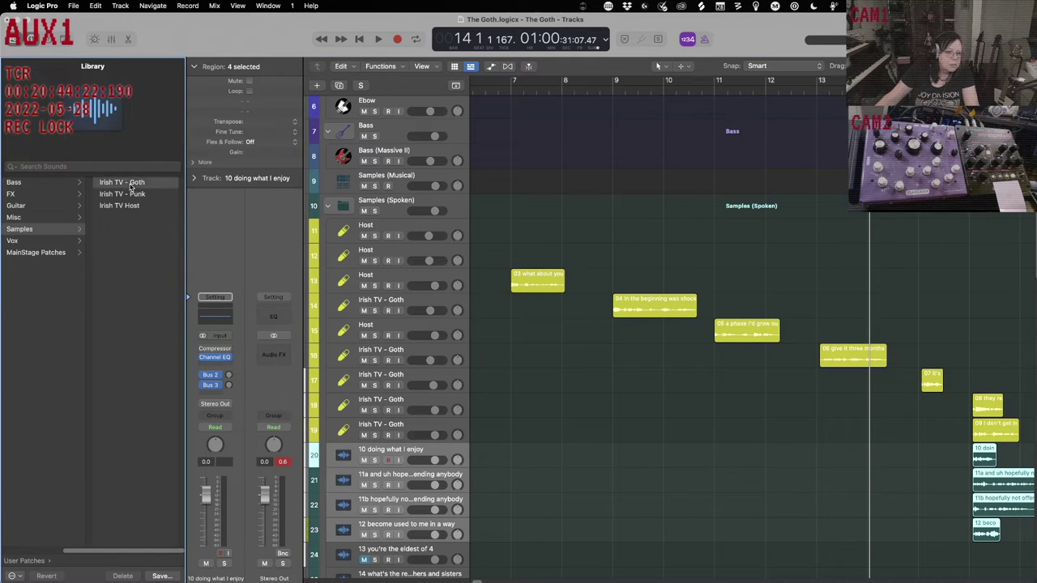
click(129, 183)
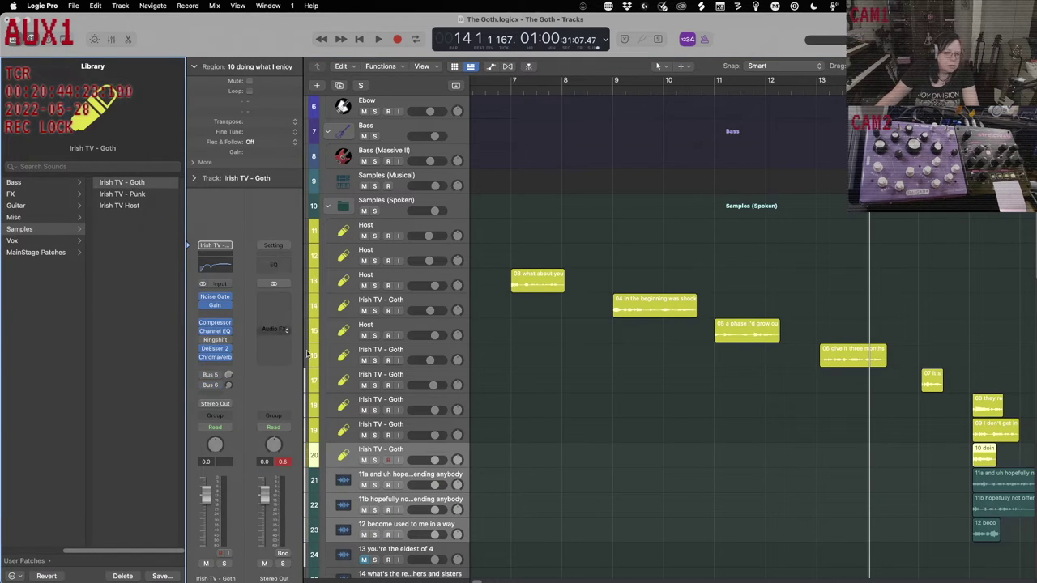
click(400, 478)
click(54, 187)
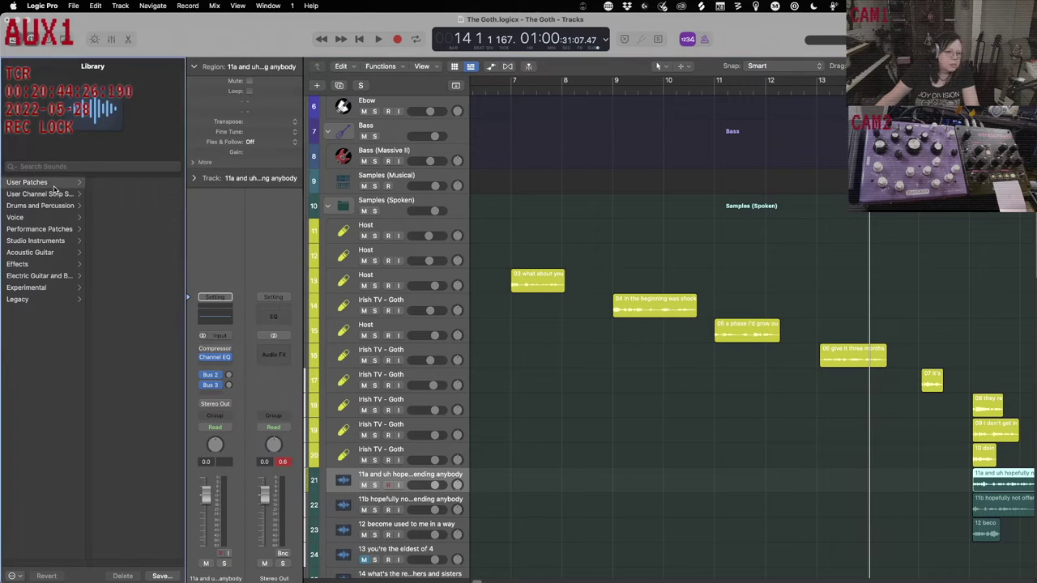
click(114, 230)
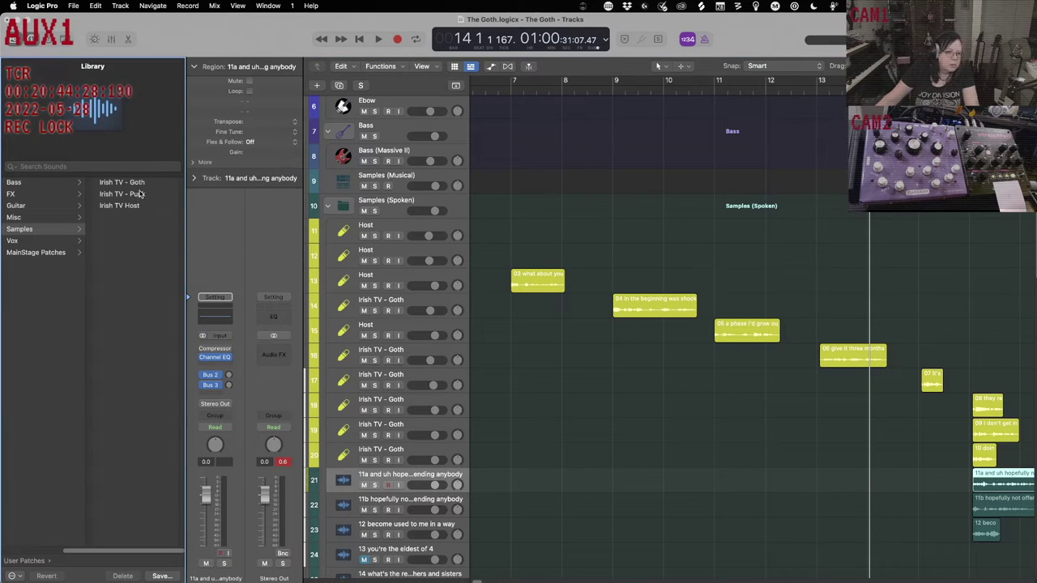
Apply the Irish TV - Goth patch to the 11b track with its Noise Gate bypassed, and inspect its Compressor settings.
click(408, 503)
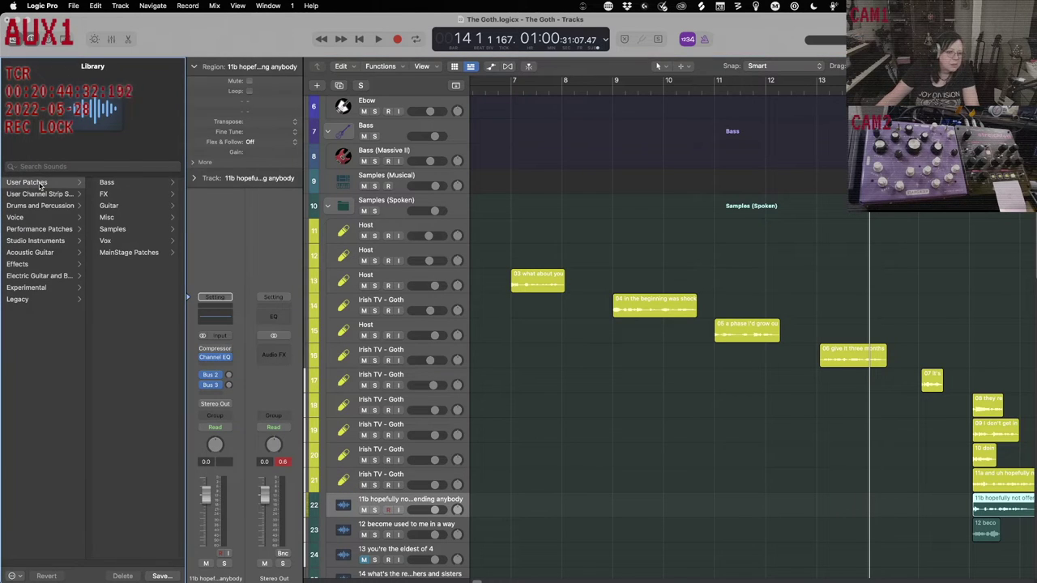
click(113, 229)
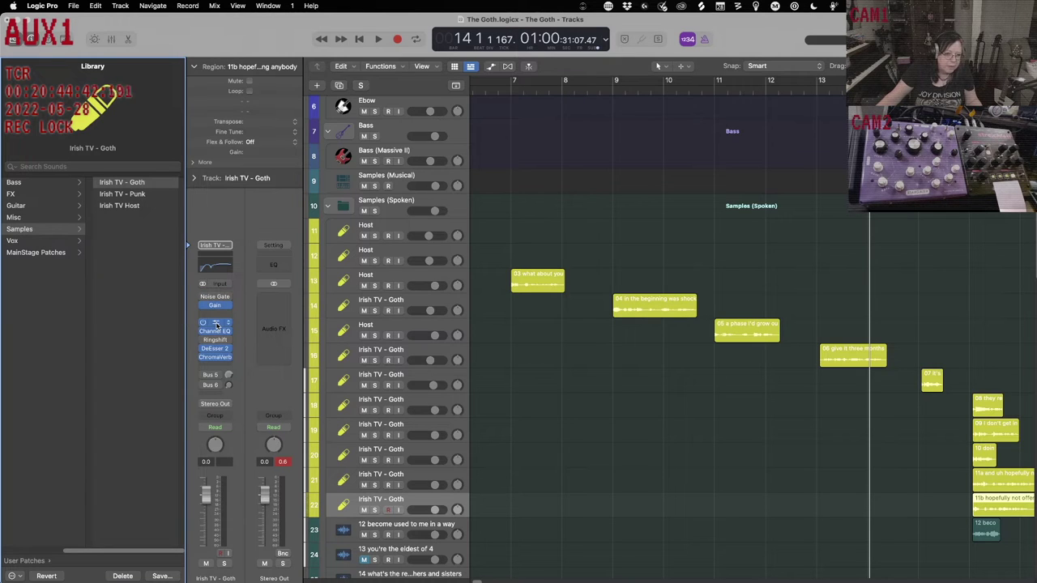
click(217, 324)
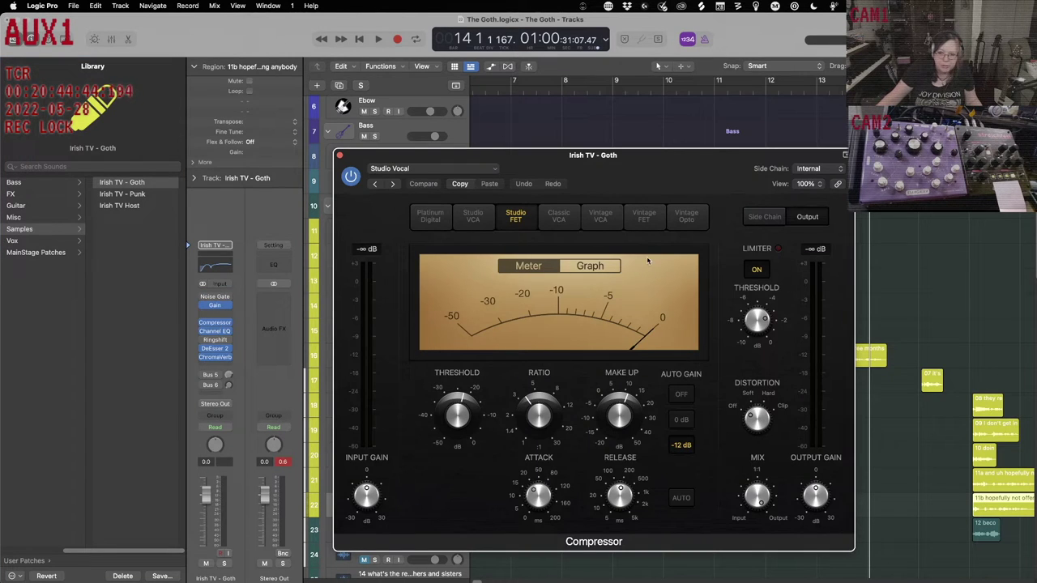
click(340, 156)
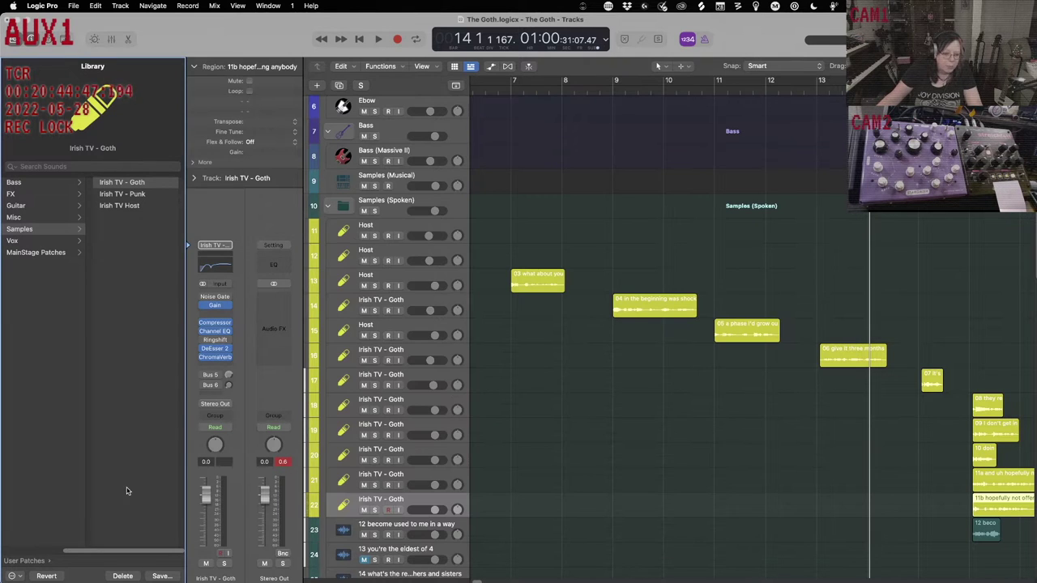
Save the 11b track's patch as Irish TV - Goth in the Samples folder, replacing the existing patch.
click(161, 575)
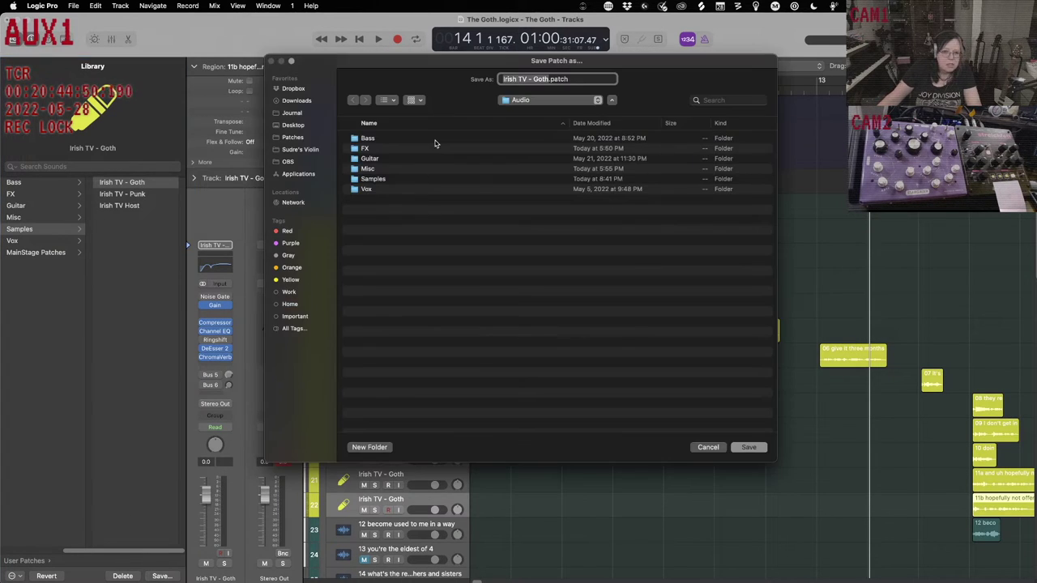
double_click(388, 177)
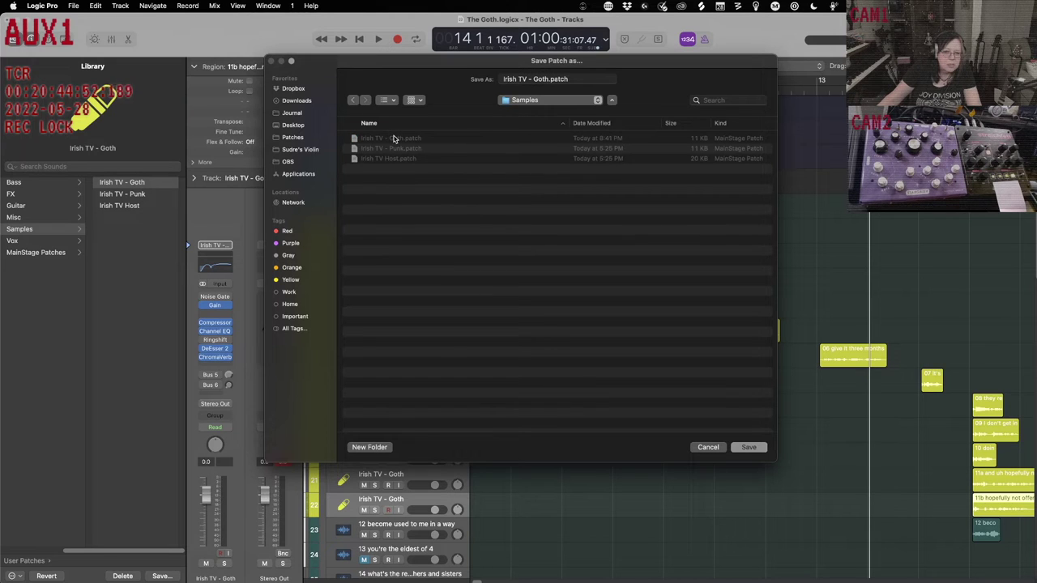
click(748, 447)
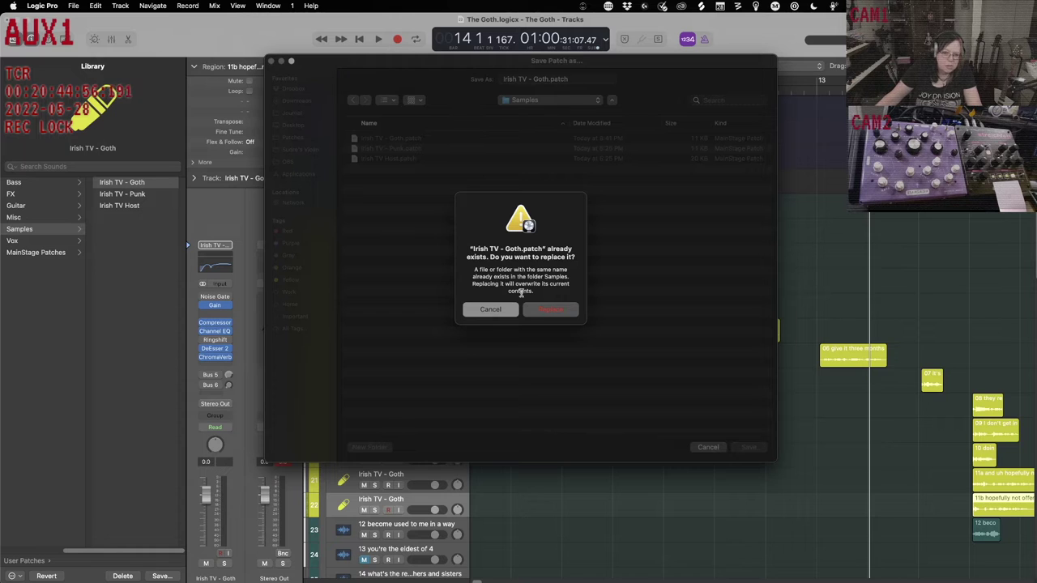
click(551, 309)
Play from the start and apply the updated Irish TV - Goth patch to the 12 become used to me in a way track.
key(Return)
key(space)
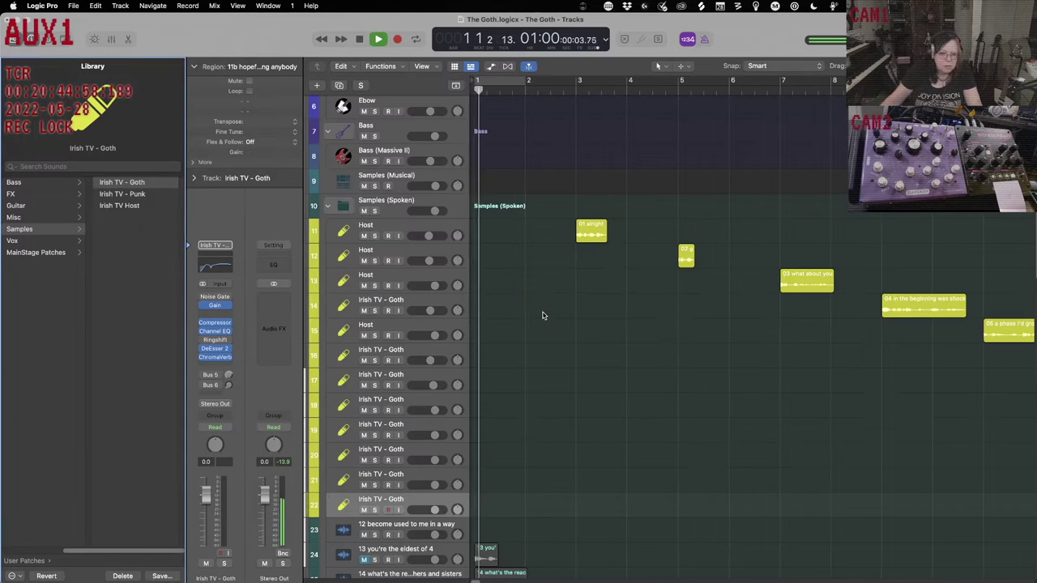
scroll(556, 411, down, 10)
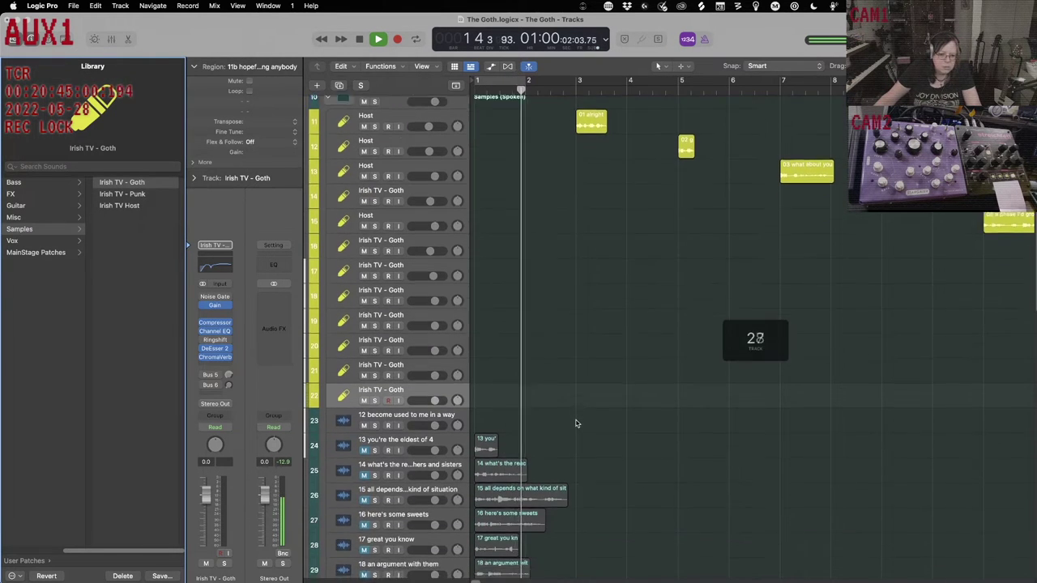
key(Down)
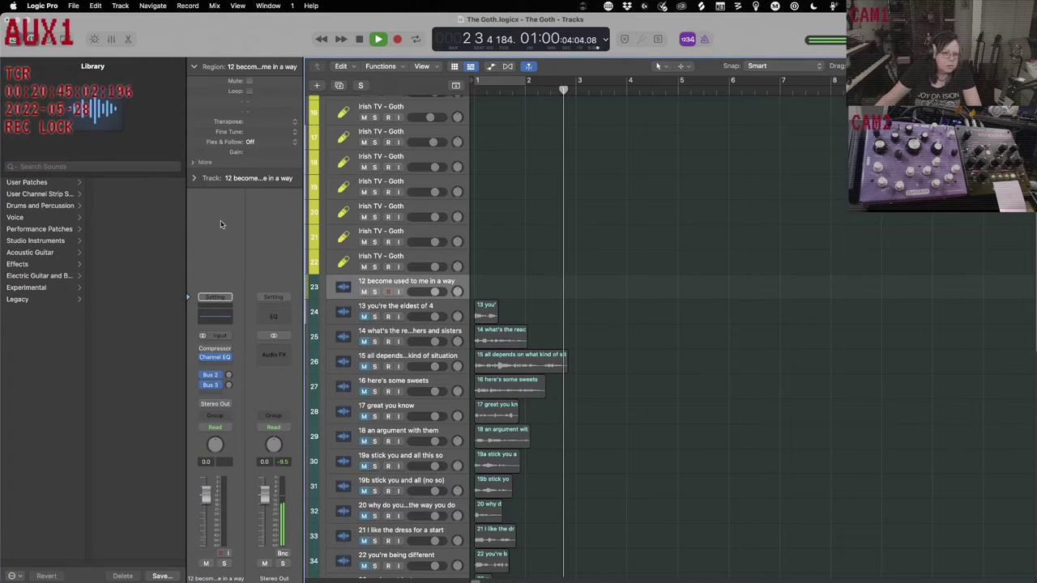
click(45, 193)
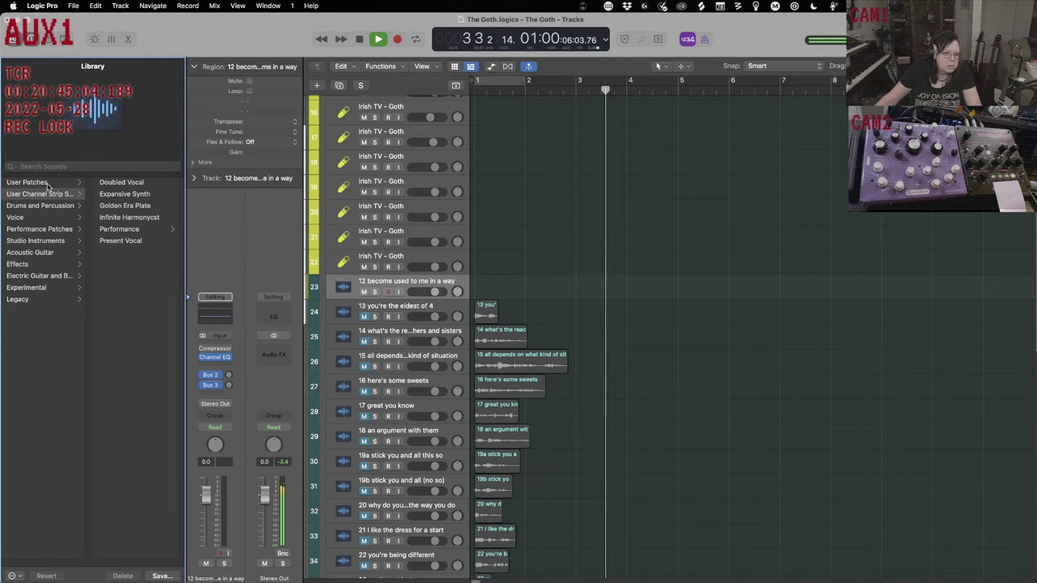
click(48, 183)
click(122, 229)
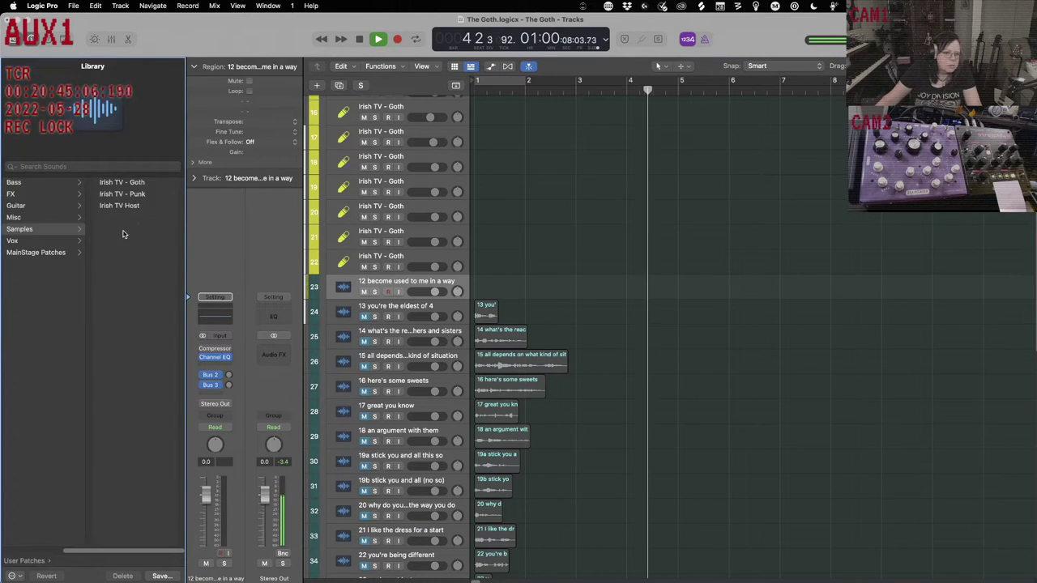
click(146, 179)
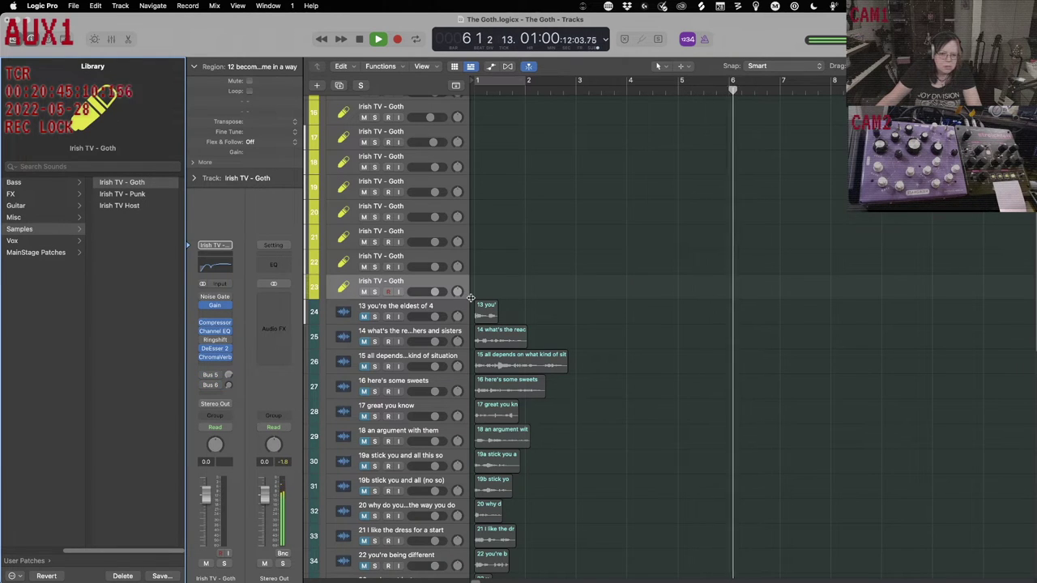
Apply the Irish TV Host user patch to the 13 you're the eldest of 4 track.
click(429, 309)
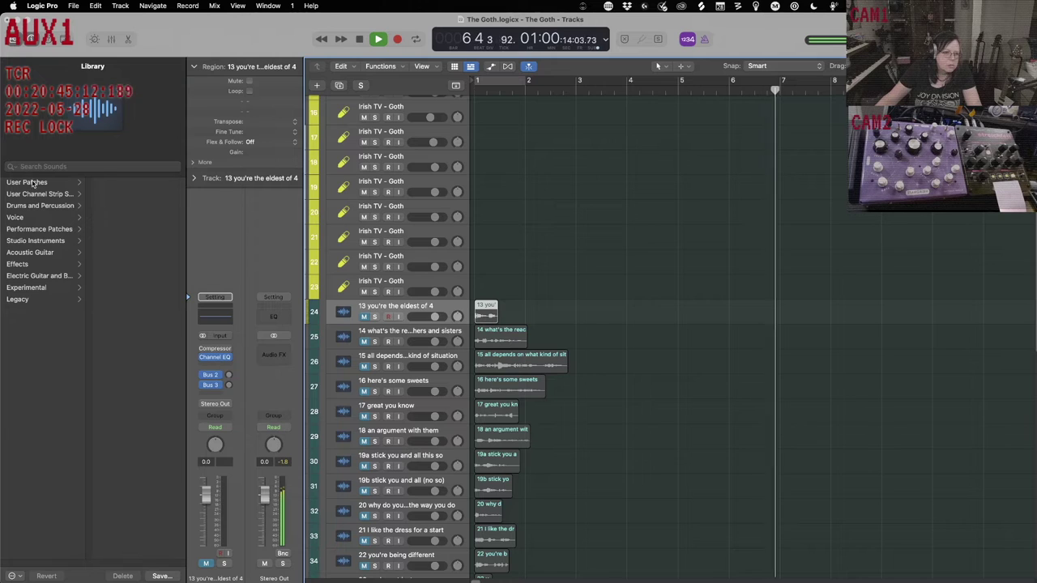
click(113, 229)
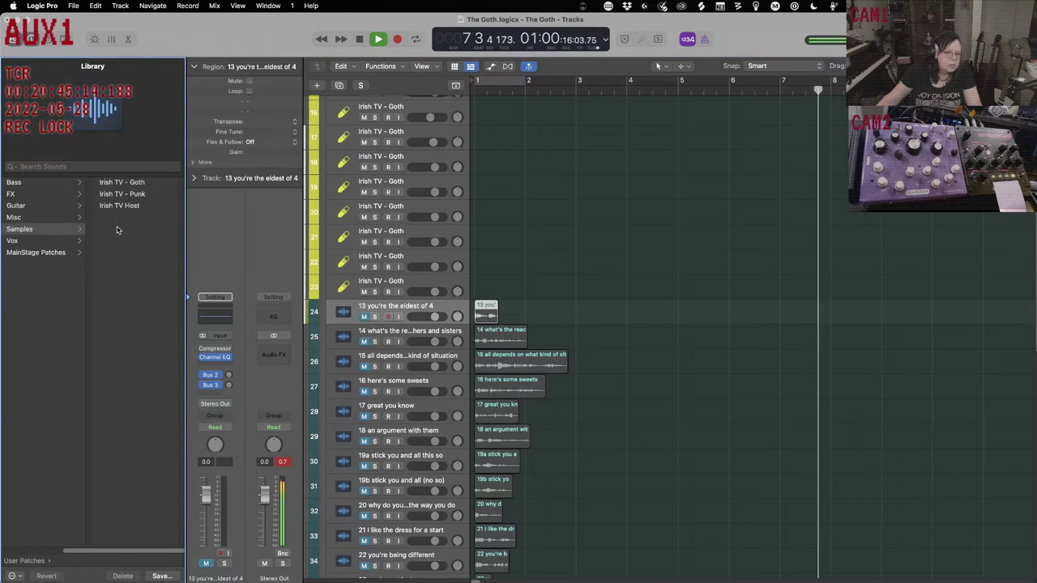
click(127, 207)
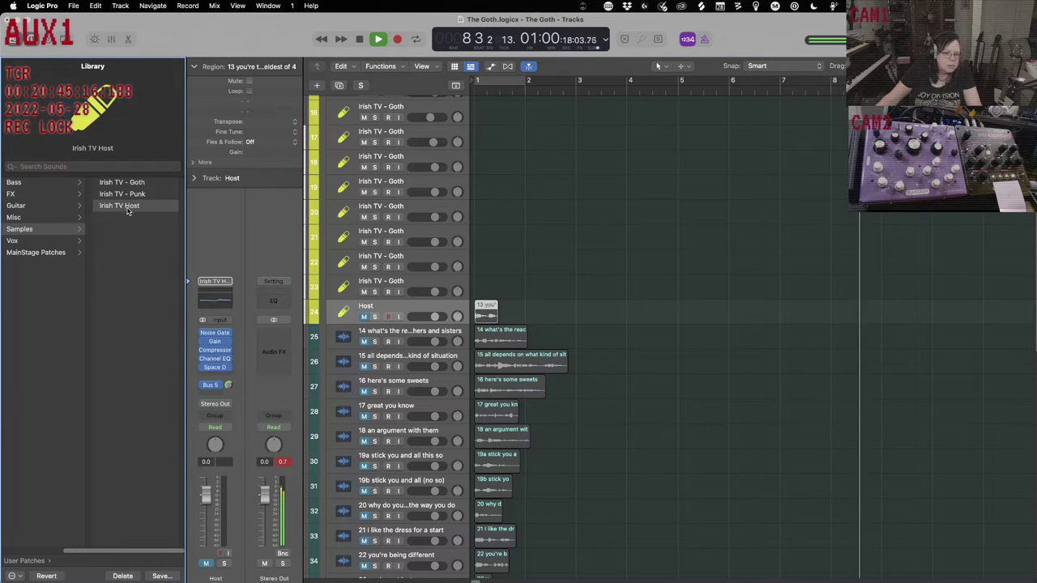
Set the level of the 13 you're the eldest of 4 track to -2.8 dB and open the user patches for the 14 track.
drag(209, 492, 209, 503)
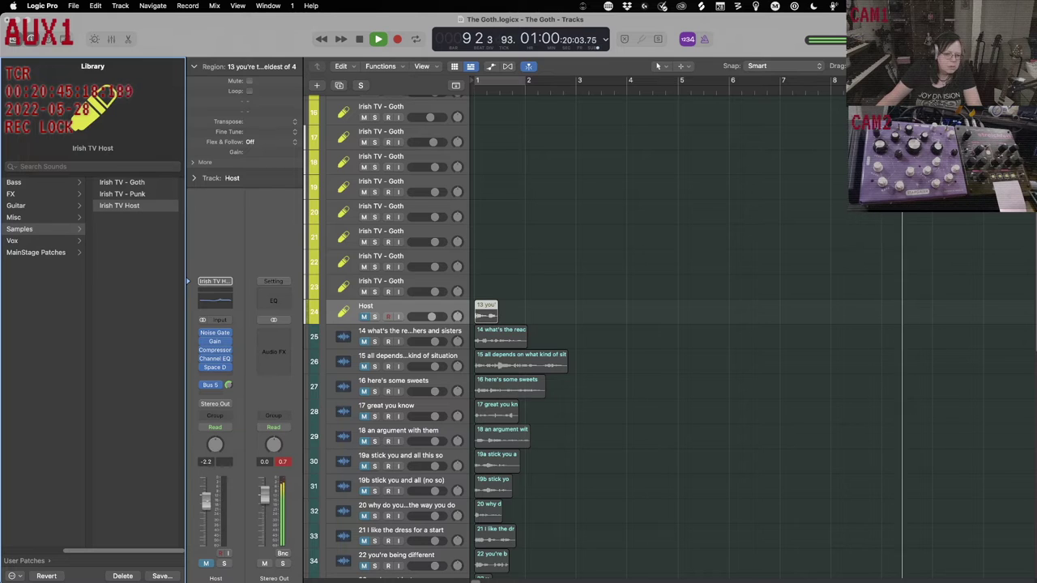
click(431, 334)
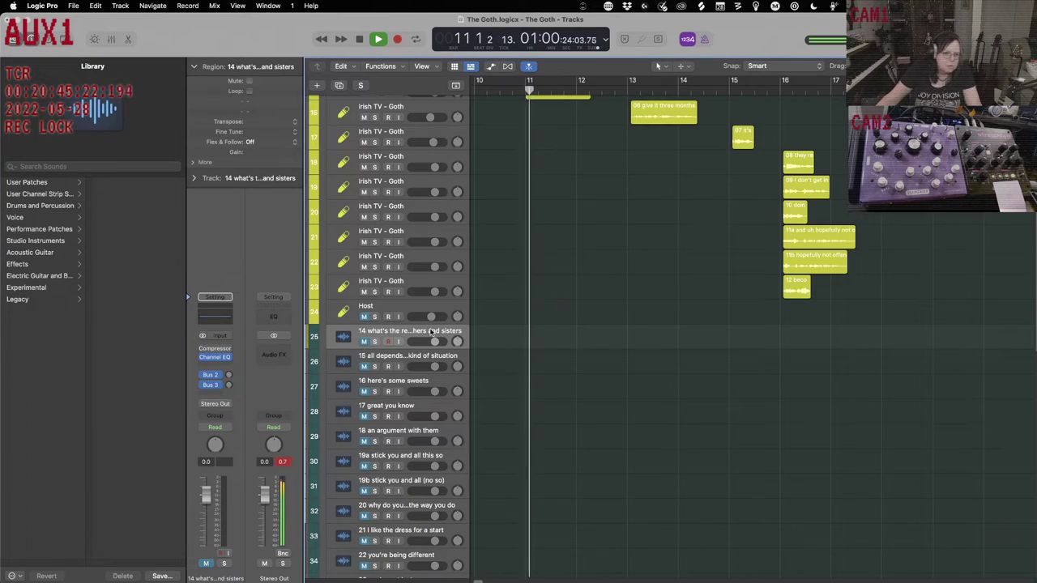
click(41, 182)
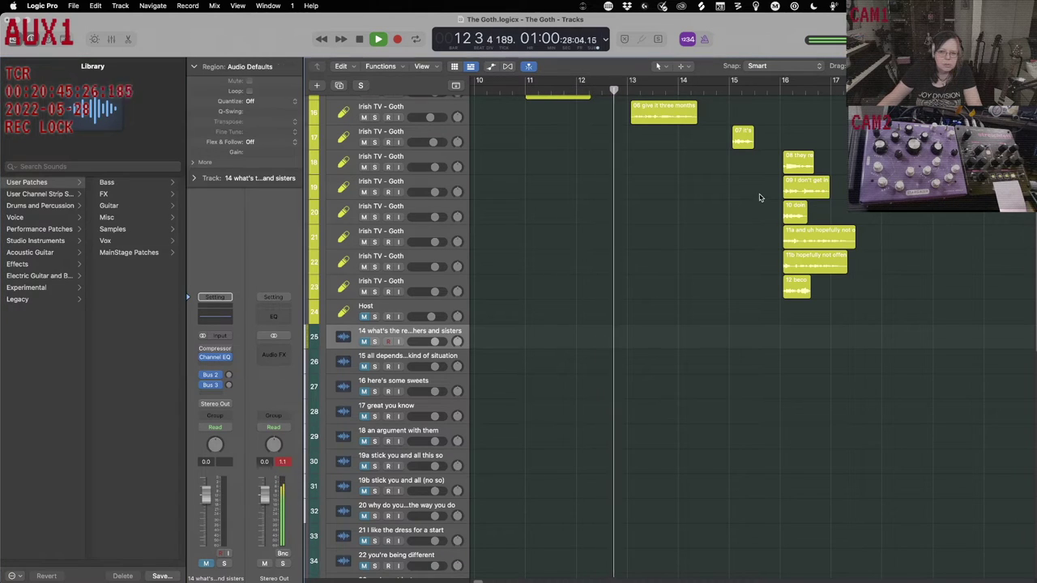
Spread the stacked sample regions, with 09 at bar 17, 10 at about bar 18 beat 2, and 11a, 11b and 12 at about bar 19 beat 4.
drag(775, 179, 836, 321)
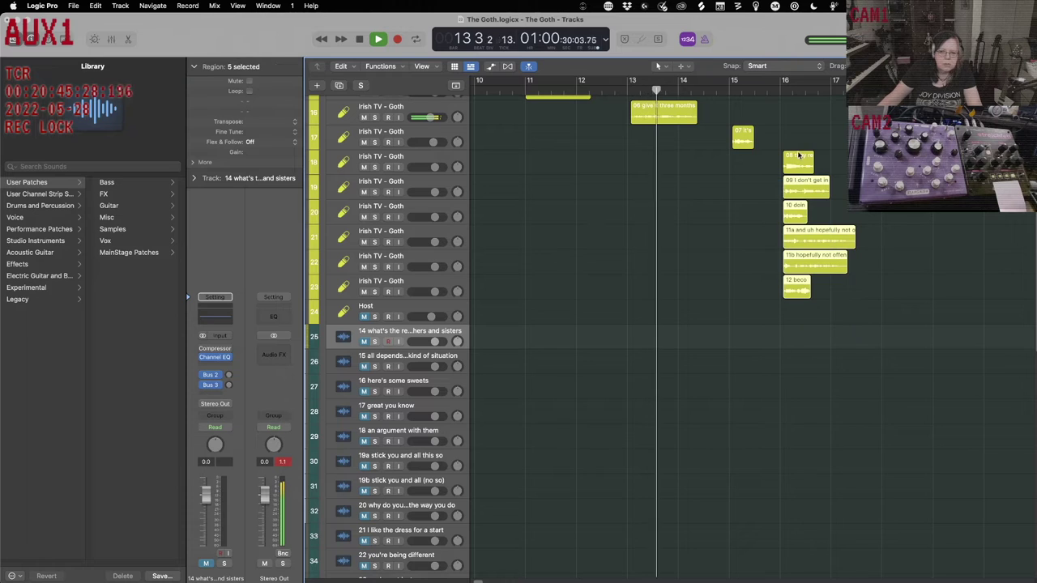
drag(790, 189, 889, 298)
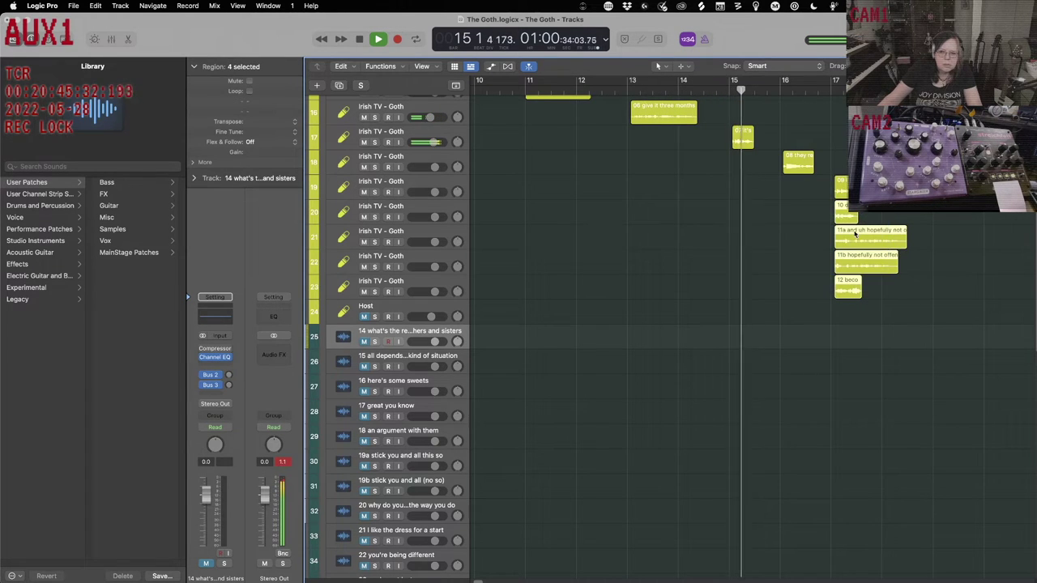
drag(847, 213, 931, 283)
right_click(929, 237)
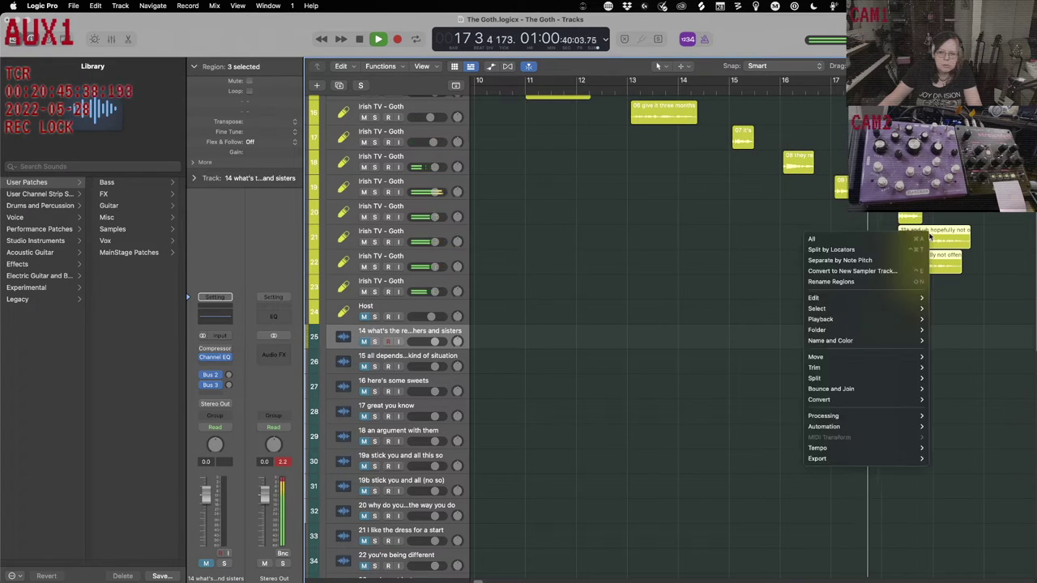
click(963, 236)
drag(964, 236, 988, 267)
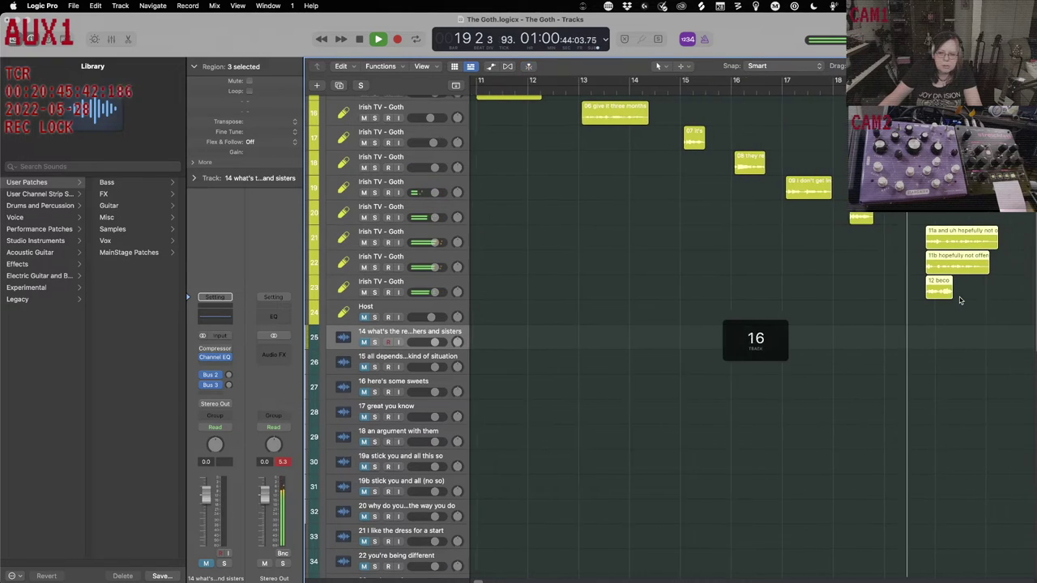
Move the 11b region to bar 22 and the 12 region to about bar 23 beat 3.
shift+click(943, 256)
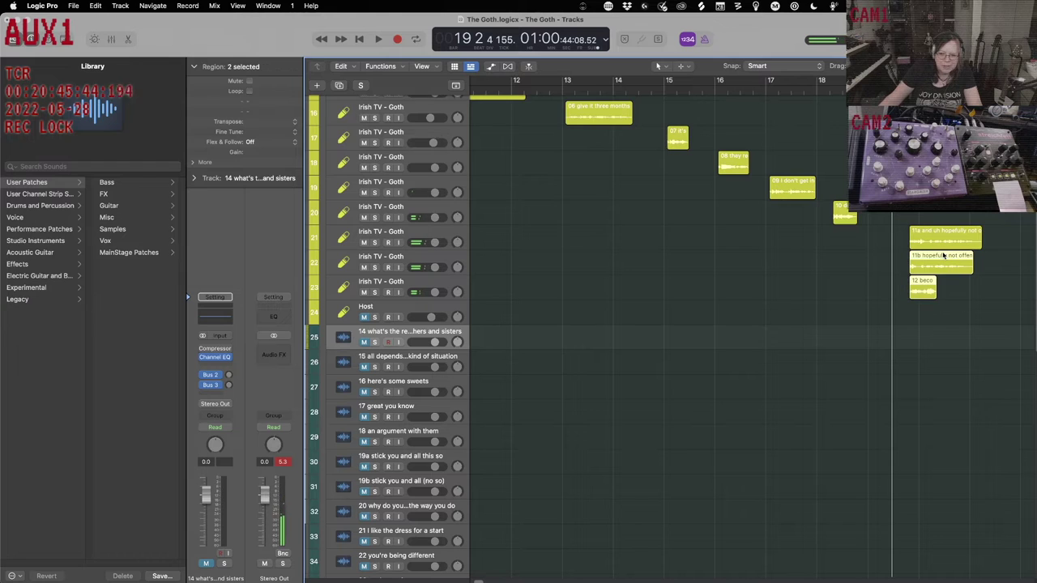
drag(943, 256, 1018, 260)
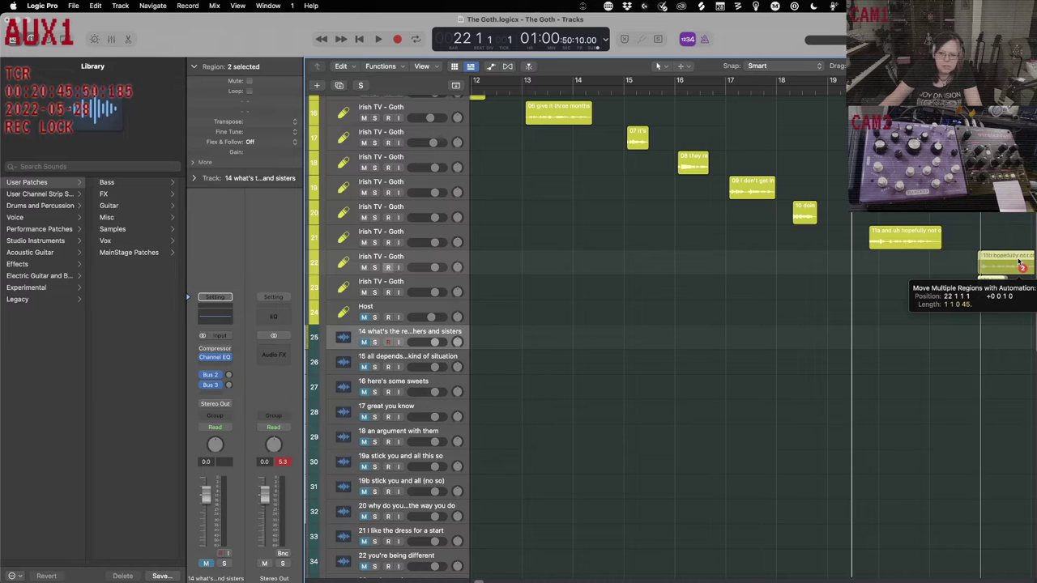
drag(1019, 262, 1013, 263)
click(955, 323)
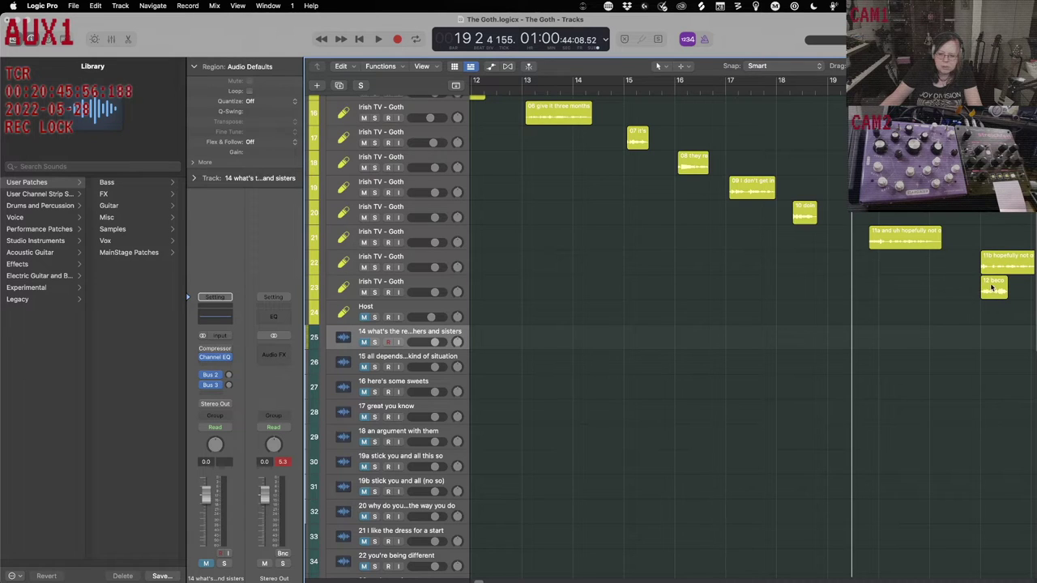
scroll(992, 288, right, 6)
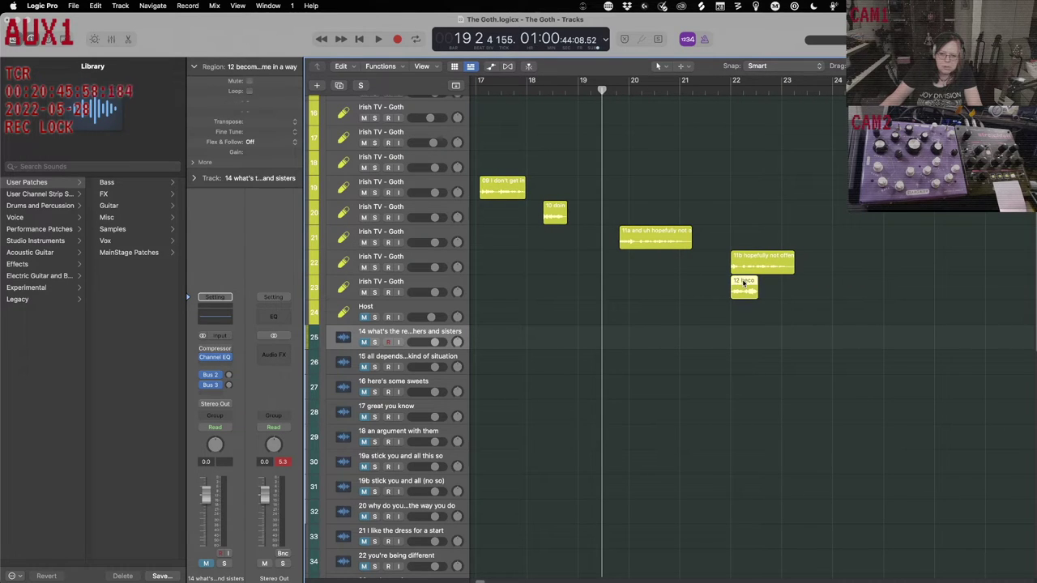
drag(744, 283, 817, 282)
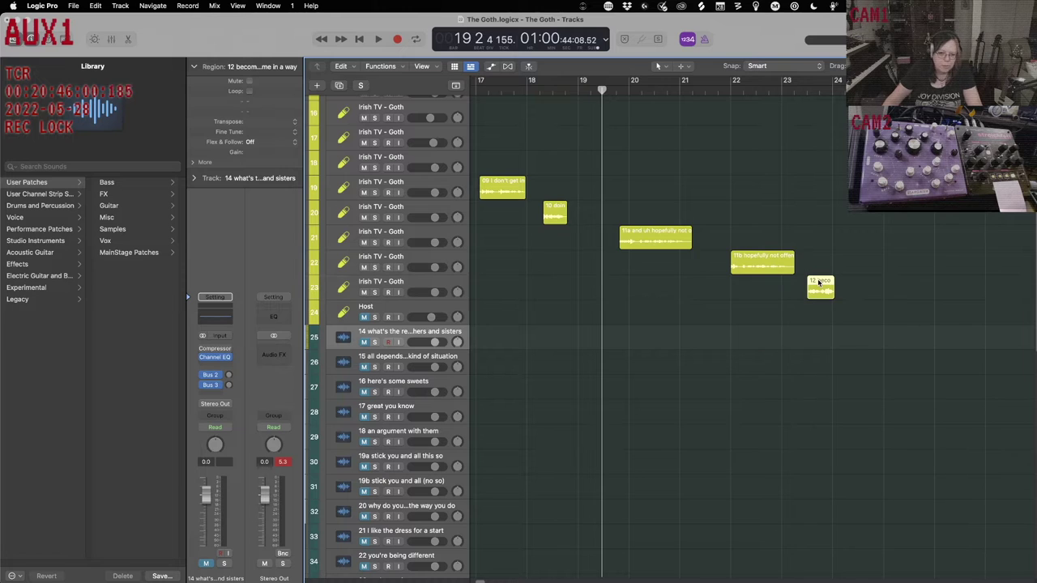
Play from the start and unmute the Host track holding the 13 you're the eldest of 4 region.
key(Return)
key(space)
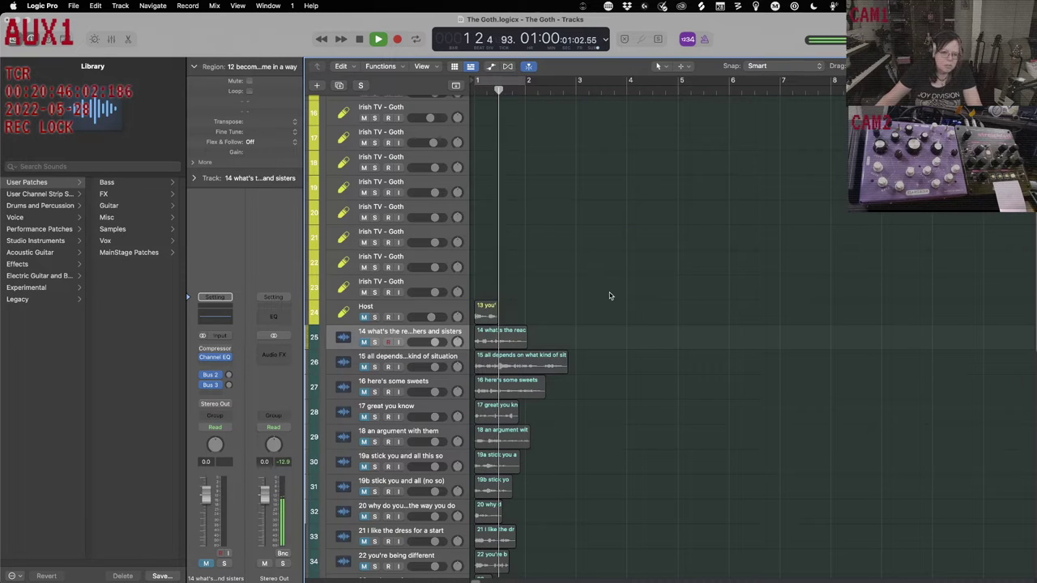
click(447, 306)
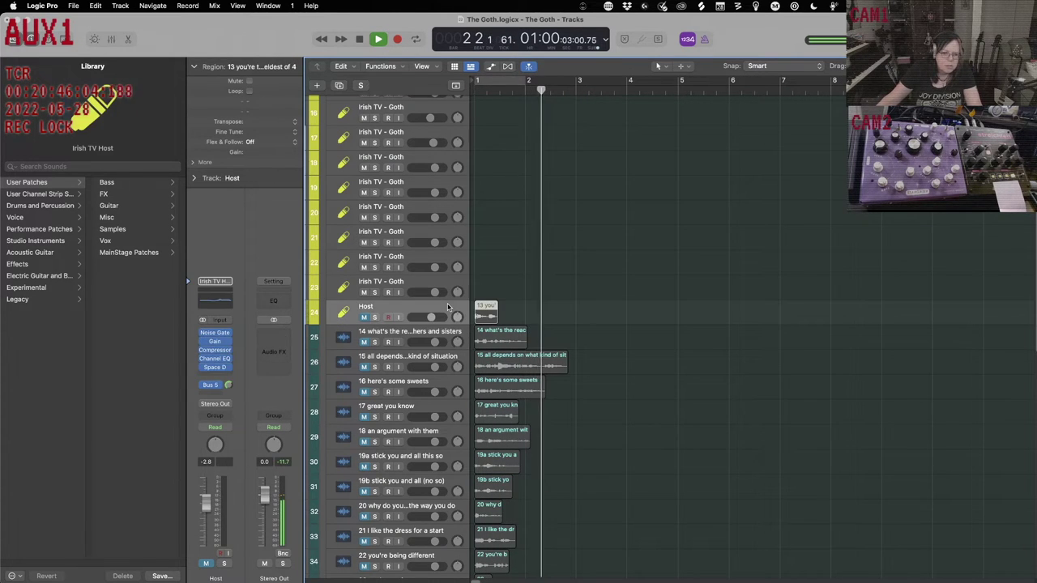
click(483, 309)
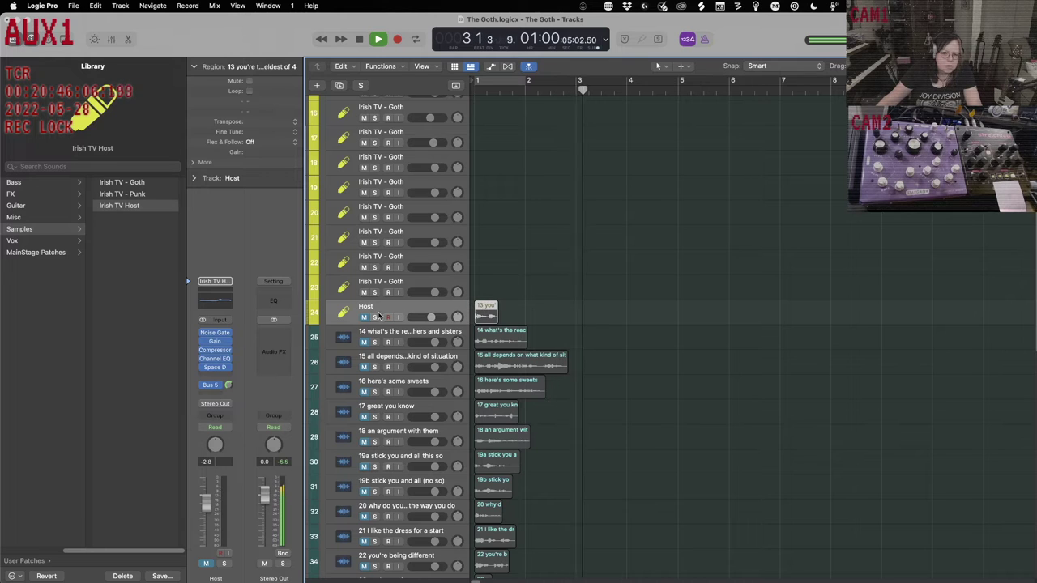
click(486, 311)
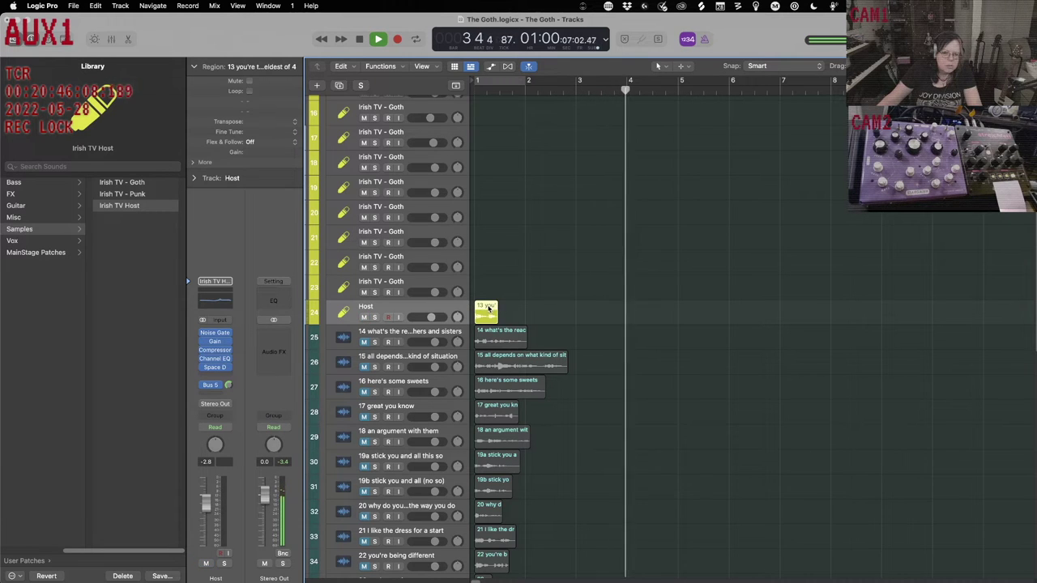
Move the 13 you're the eldest of 4 region to bar 25 on its own Host track.
drag(497, 311, 912, 319)
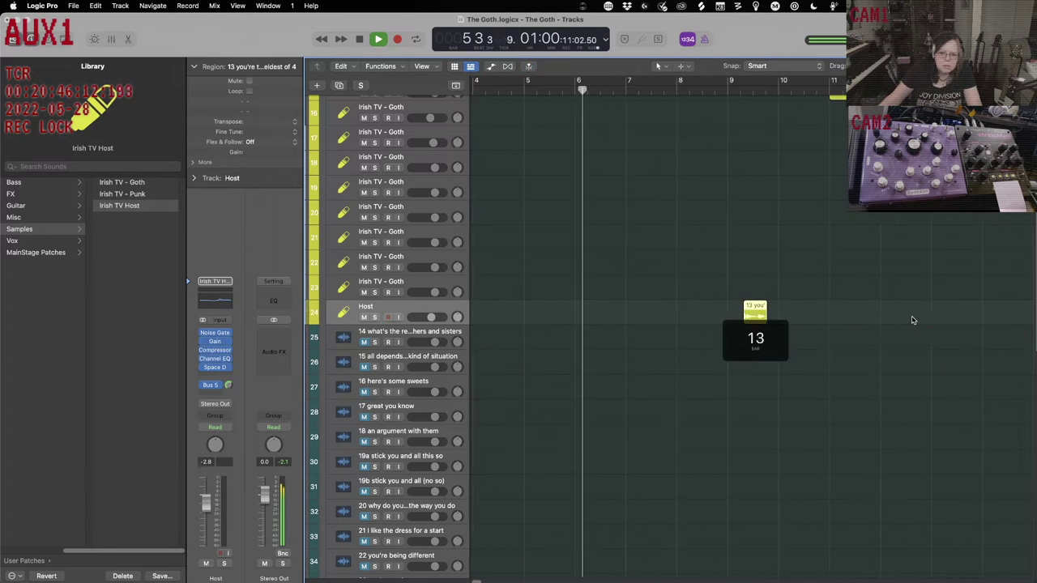
drag(656, 306, 932, 288)
scroll(933, 299, right, 5)
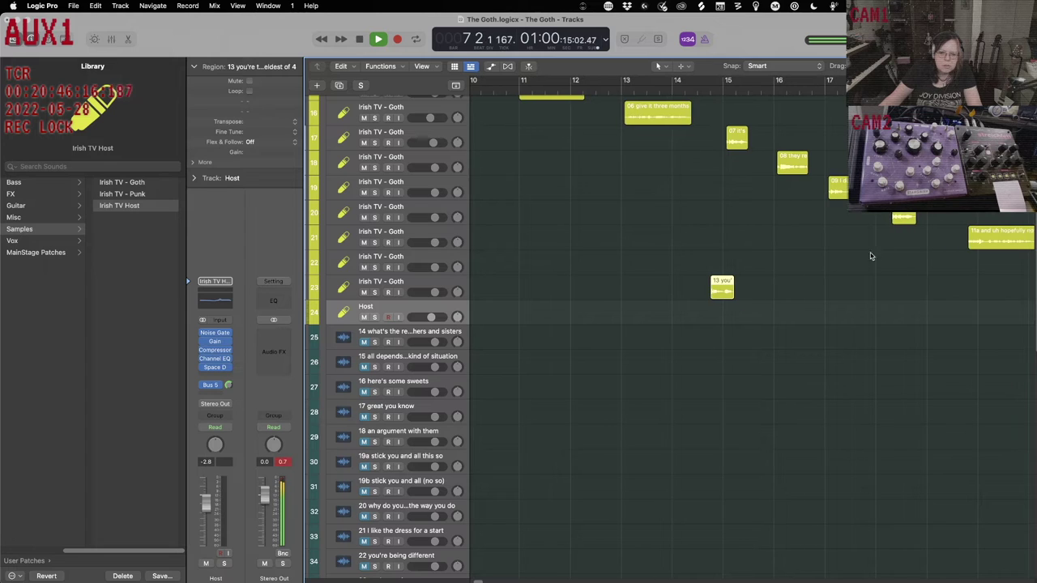
drag(723, 282, 981, 305)
scroll(753, 316, right, 5)
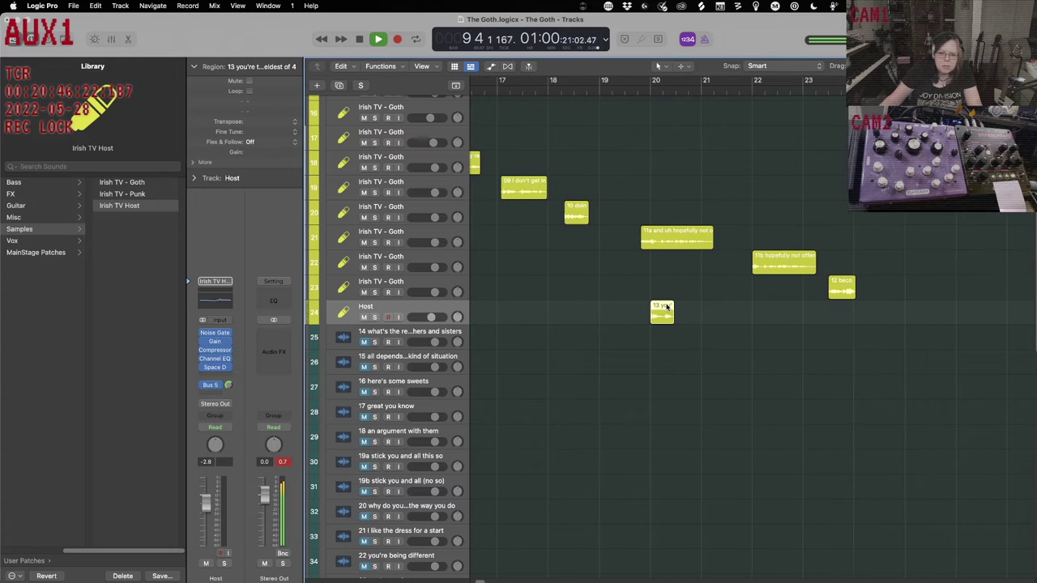
drag(666, 306, 922, 311)
Apply the Irish TV Host user patch to the 14 track, with its level at -3.2 dB and its mute off.
click(412, 335)
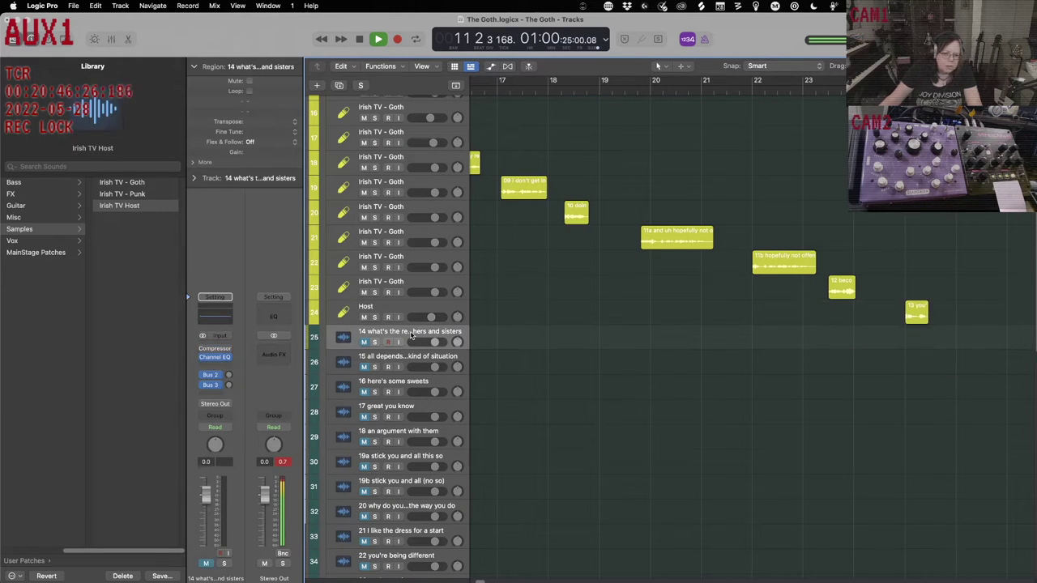
click(47, 183)
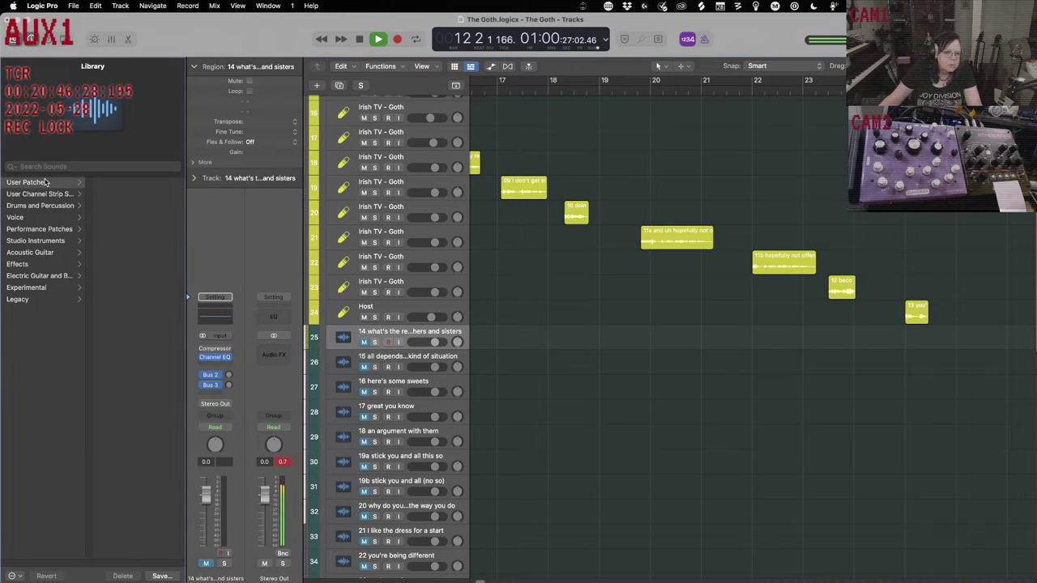
click(113, 229)
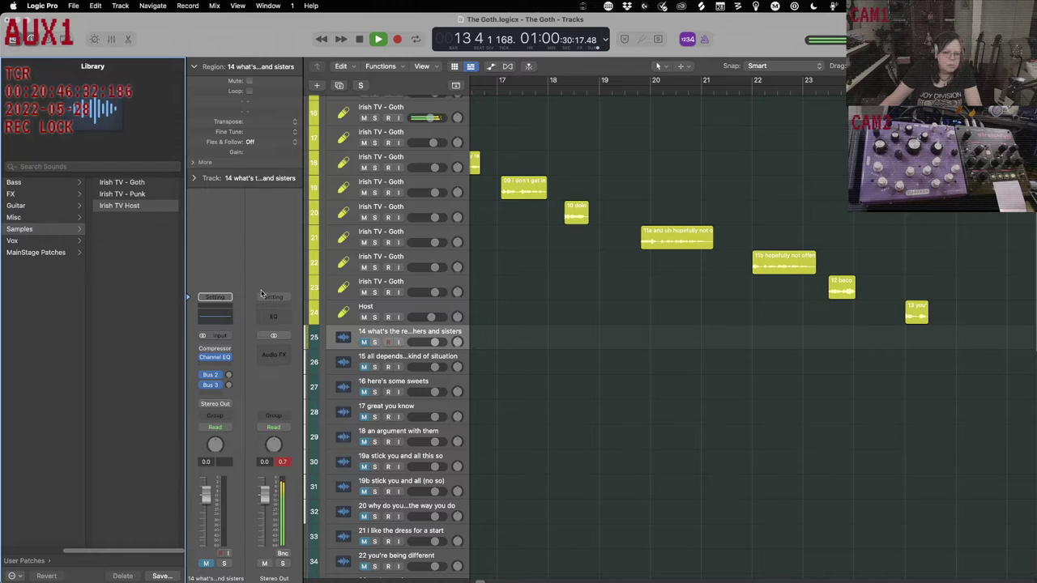
click(364, 345)
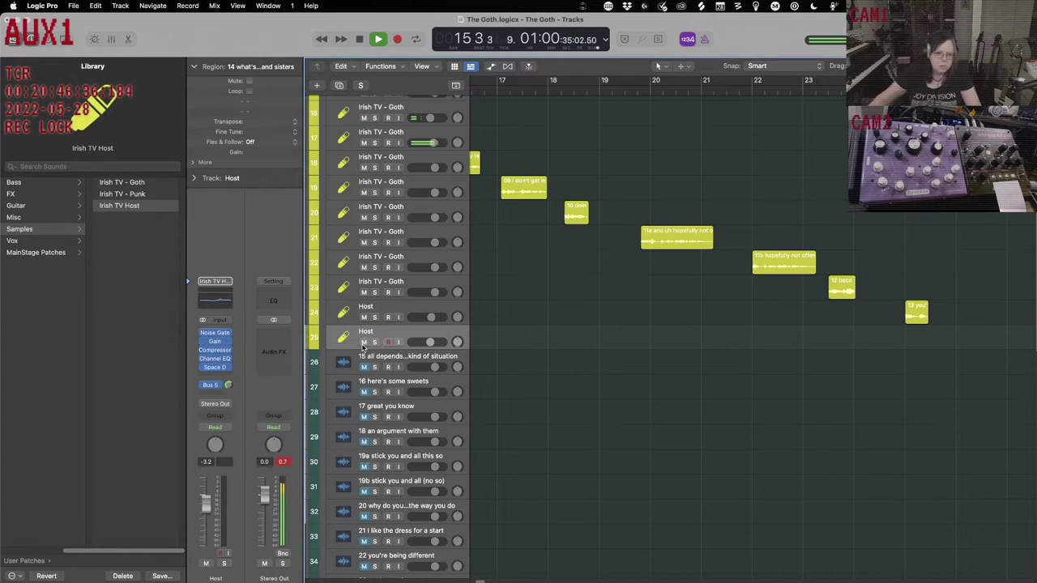
Move the 14 region from the start of its Host track to bar 26, following the 13 region.
scroll(736, 332, right, 10)
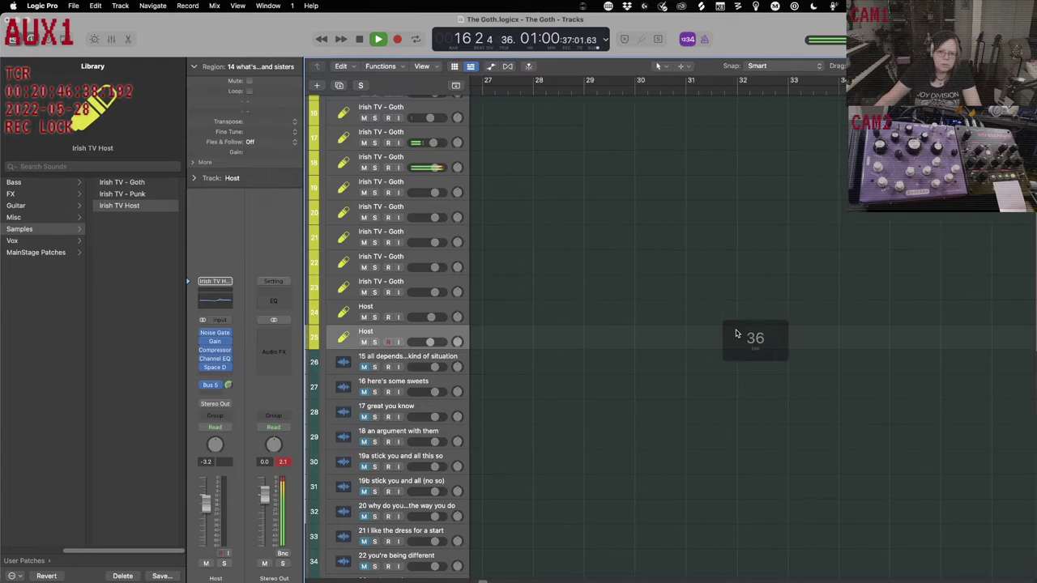
scroll(736, 333, left, 8)
scroll(736, 333, left, 6)
scroll(521, 330, left, 4)
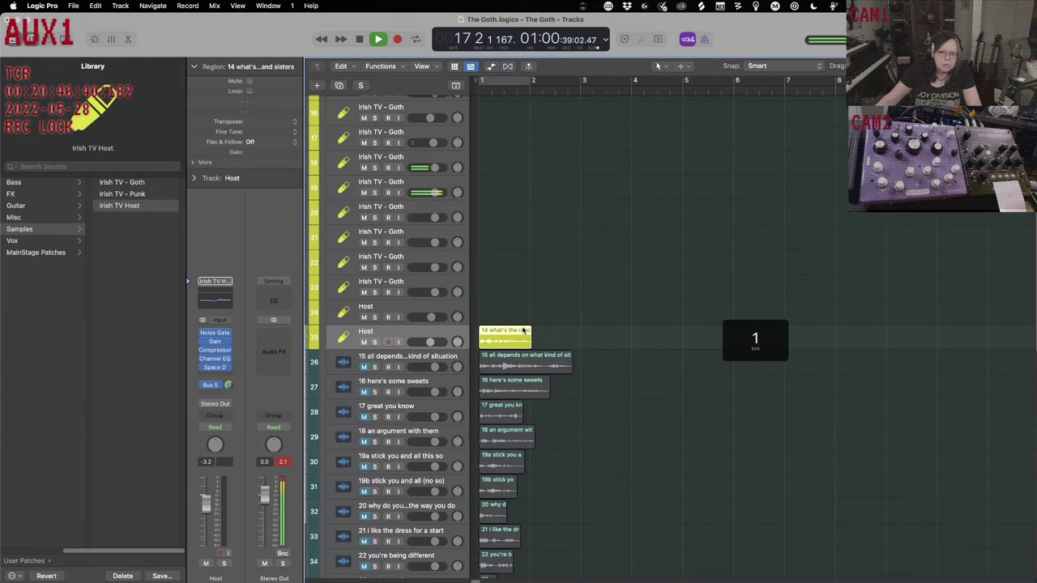
drag(512, 331, 980, 336)
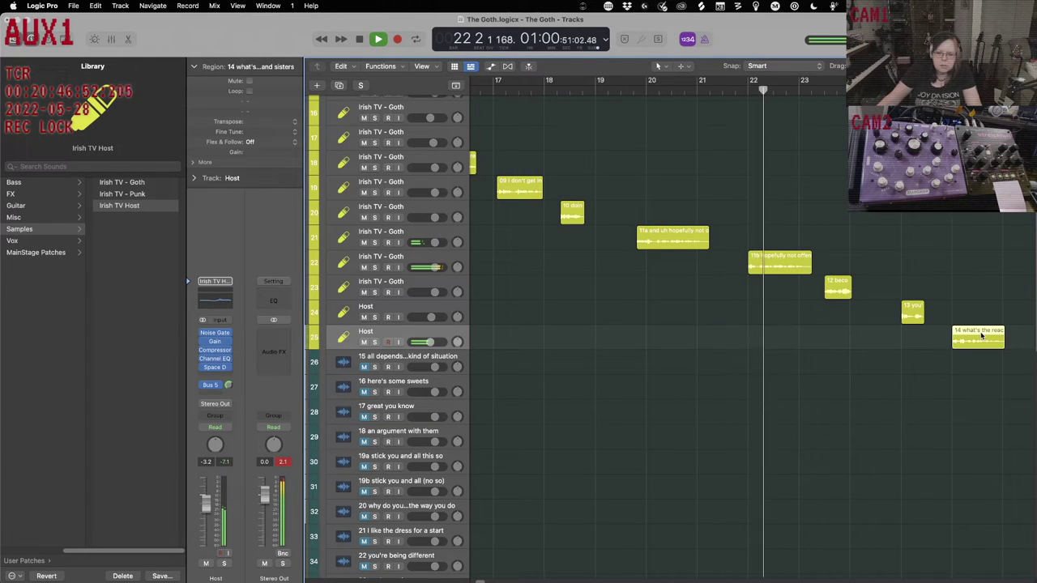
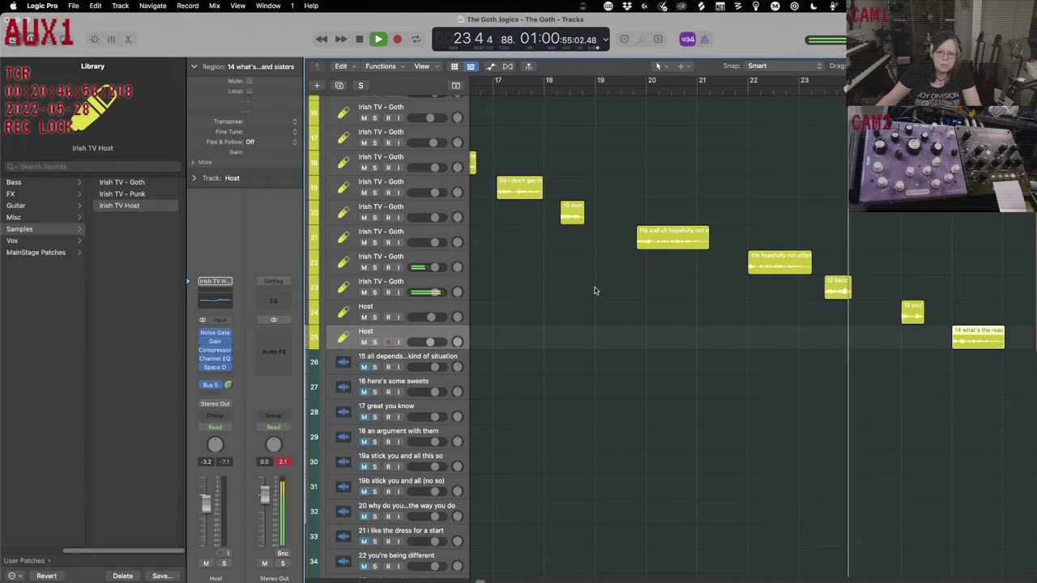
Stop playback and mute the Irish TV - Goth track holding the 11b region.
click(430, 259)
key(space)
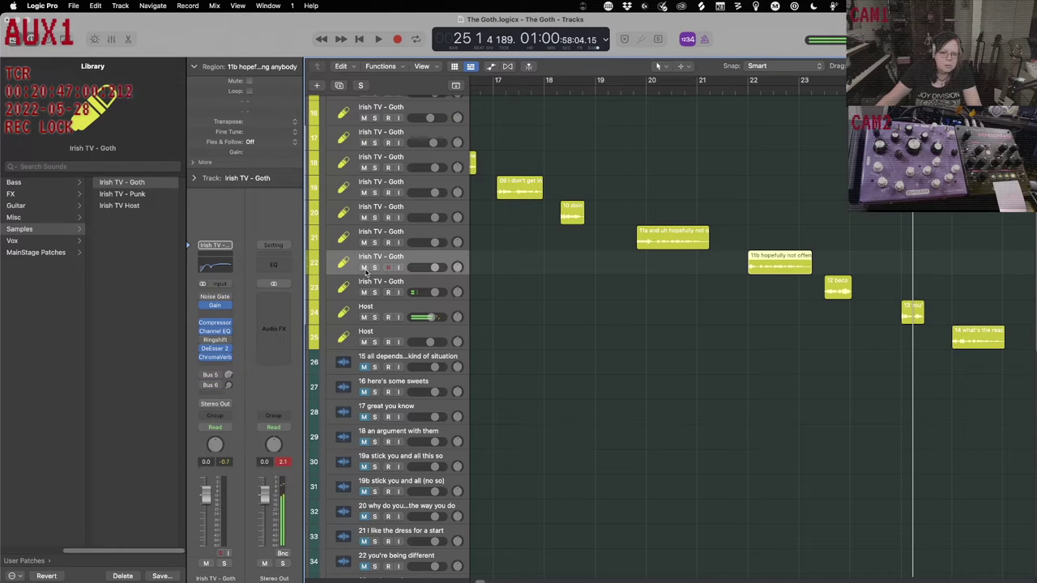
click(364, 268)
Shift the 12, 13 and 14 regions together about a bar and a half earlier, and play from the start.
drag(802, 282, 1018, 373)
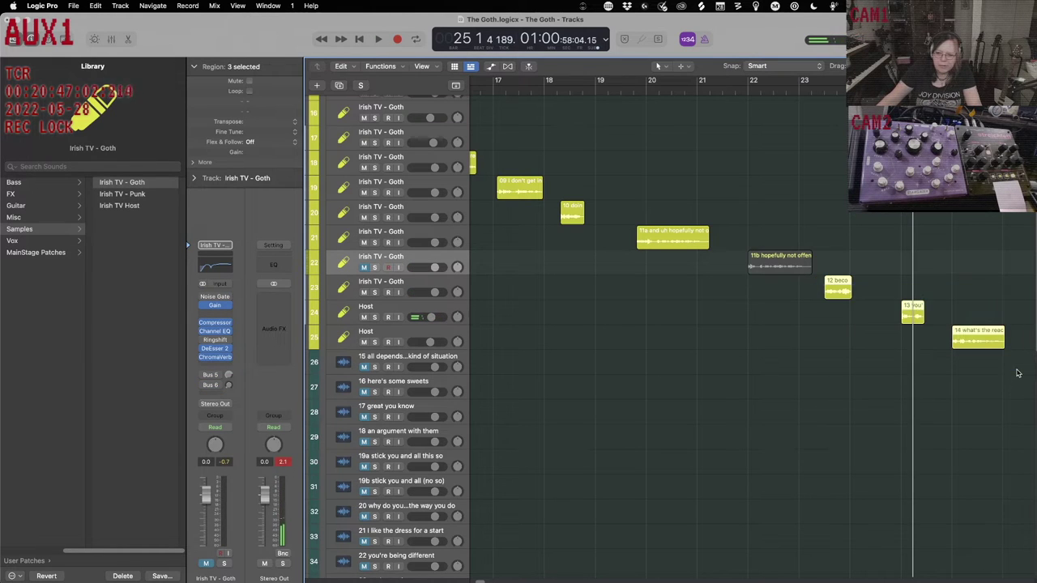
drag(837, 282, 758, 298)
key(Return)
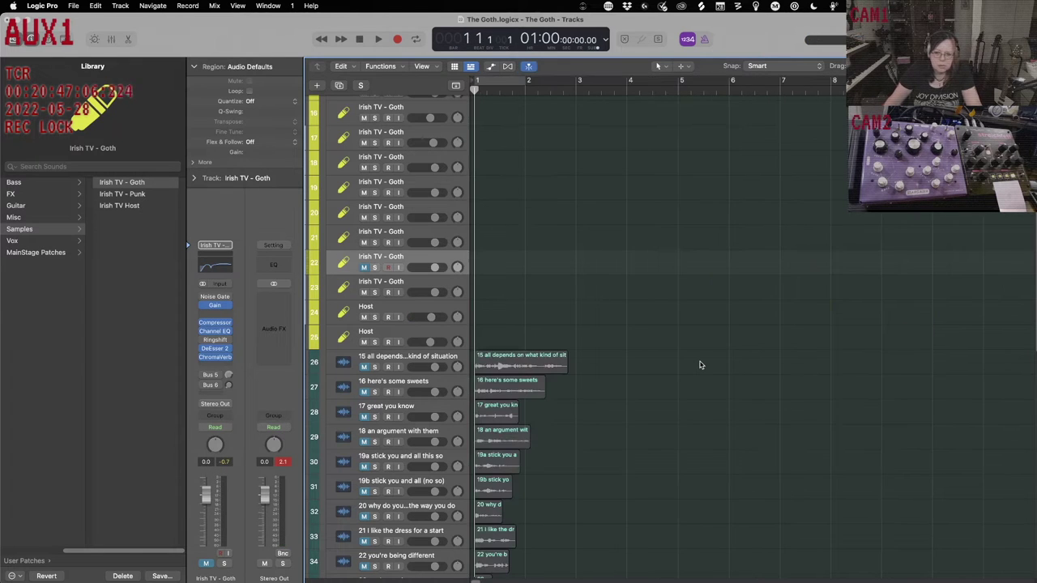
key(space)
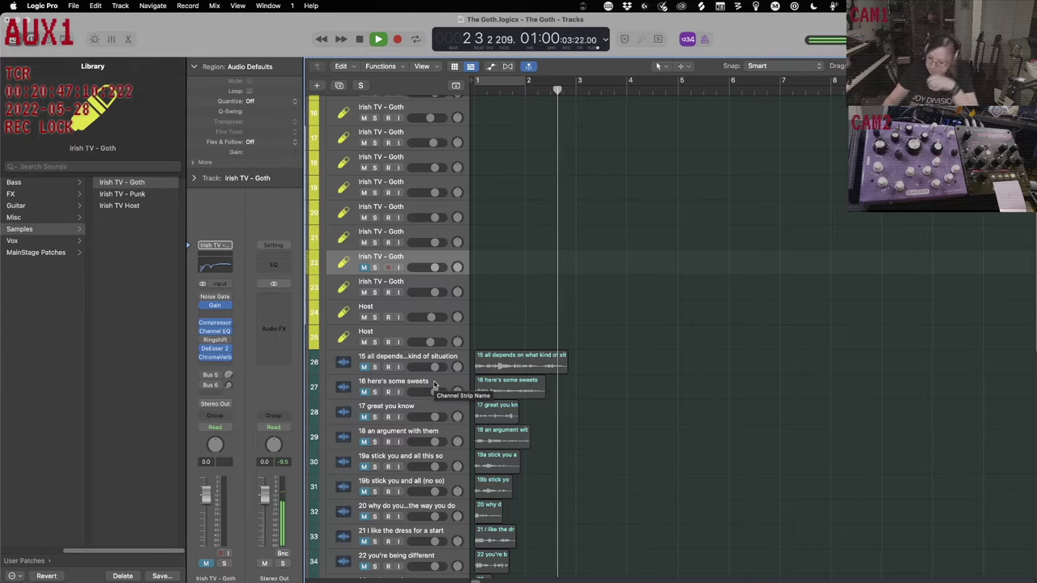
Bypass the Noise Gate on the Host track 25 and check its Compressor settings.
click(434, 338)
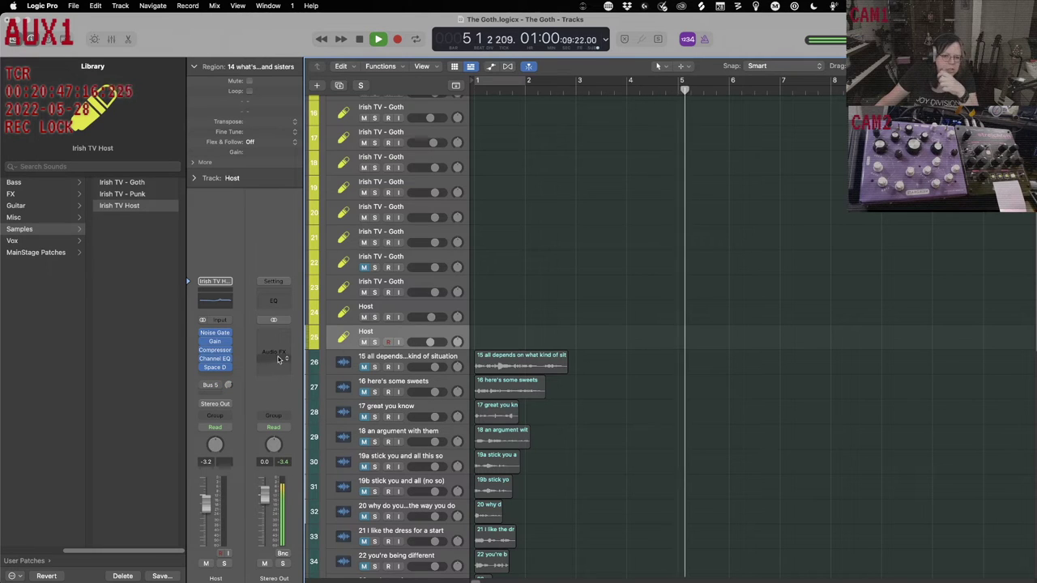
click(399, 309)
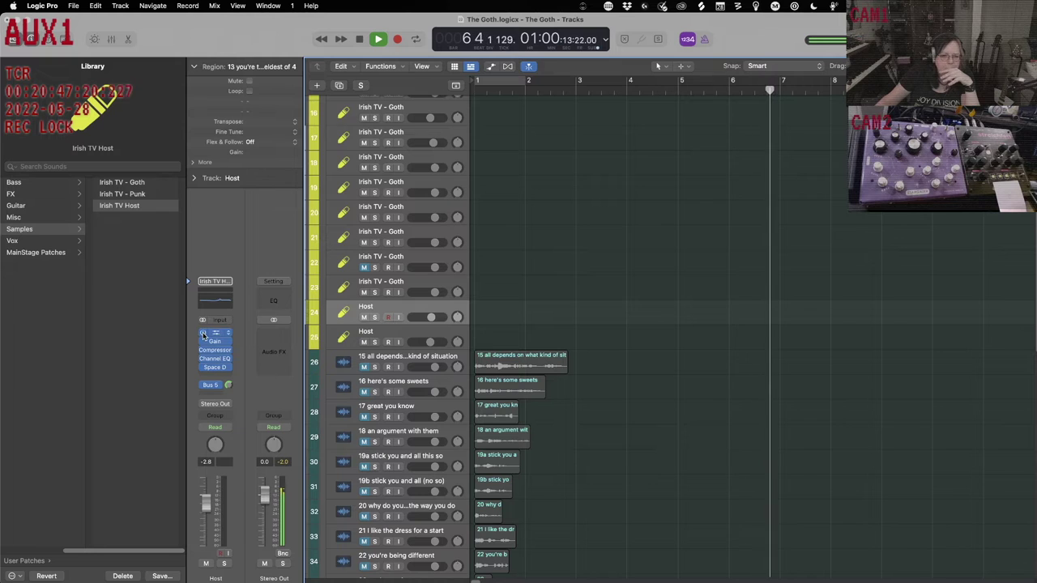
click(372, 337)
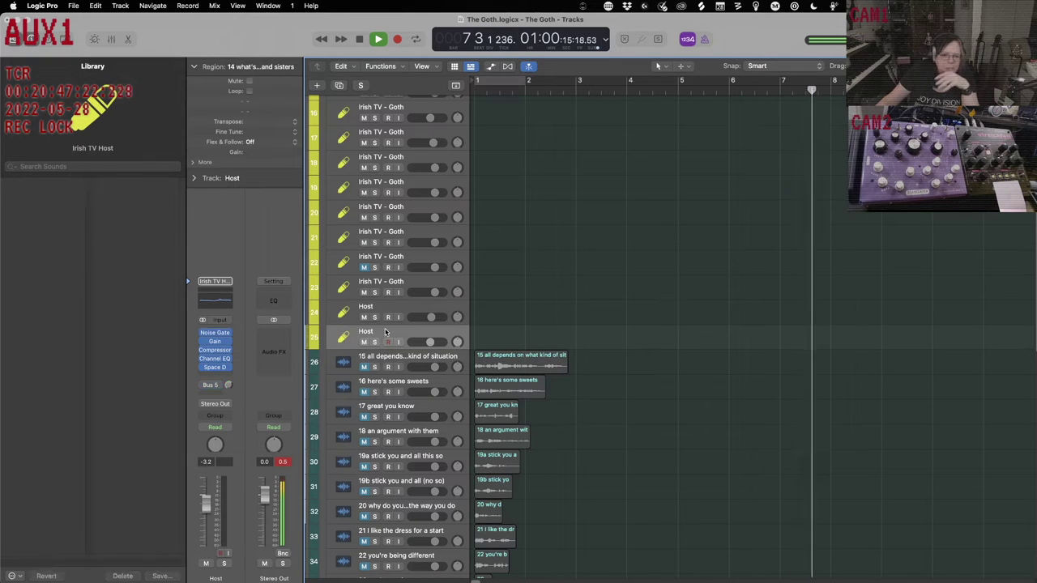
click(203, 333)
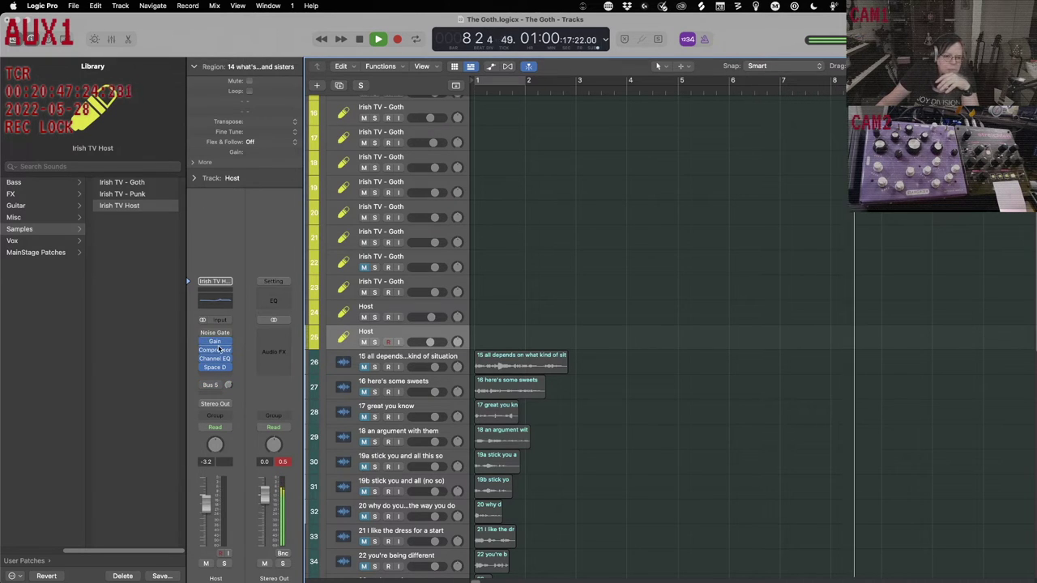
click(216, 350)
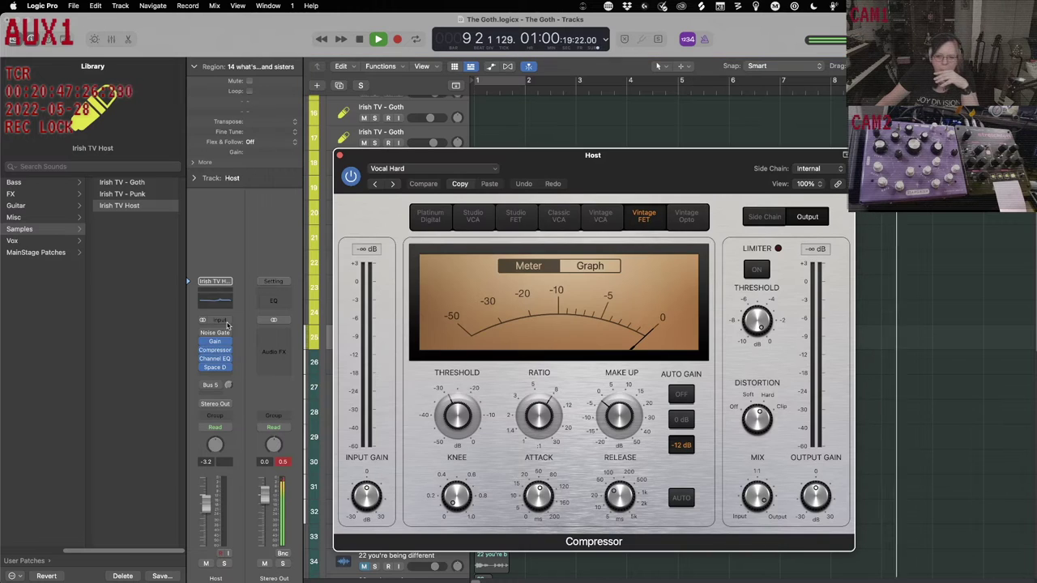
click(340, 155)
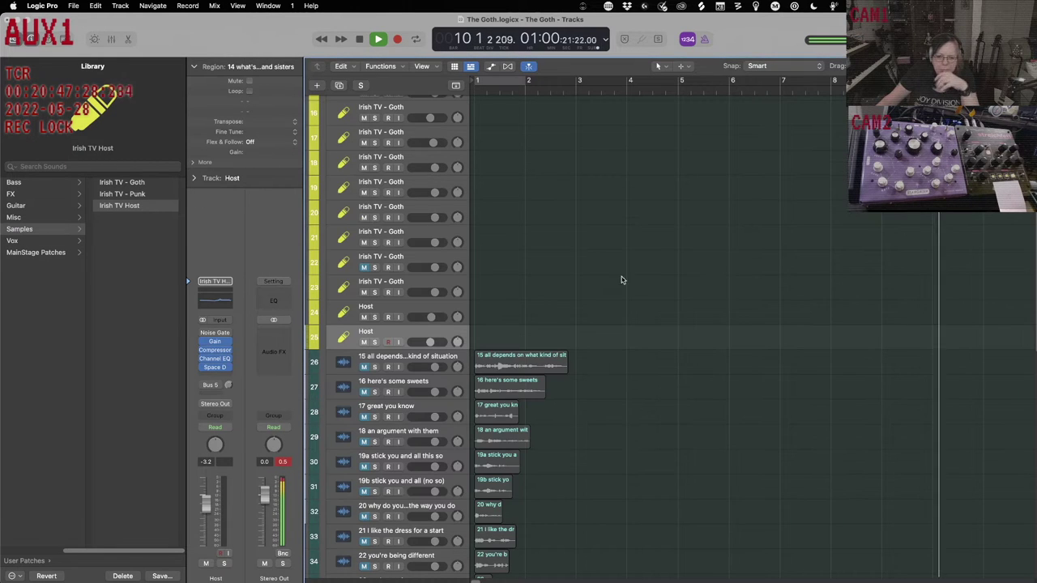
Load the Irish TV - Goth patch from the user Samples patches on the "15 all depends" track, unmute it and set its volume to -3.1 dB.
scroll(727, 311, right, 10)
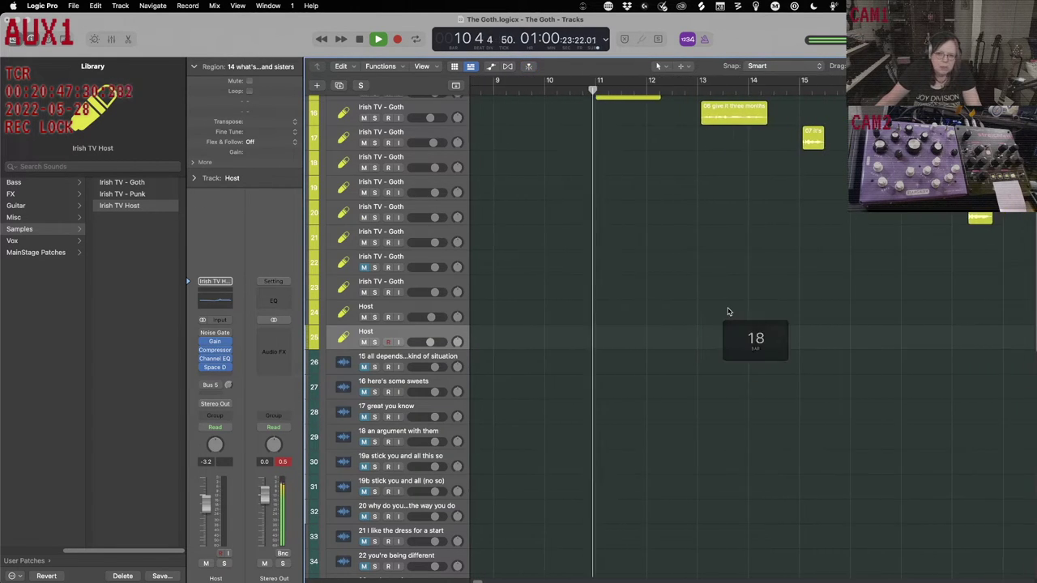
scroll(728, 311, up, 2)
scroll(727, 312, right, 5)
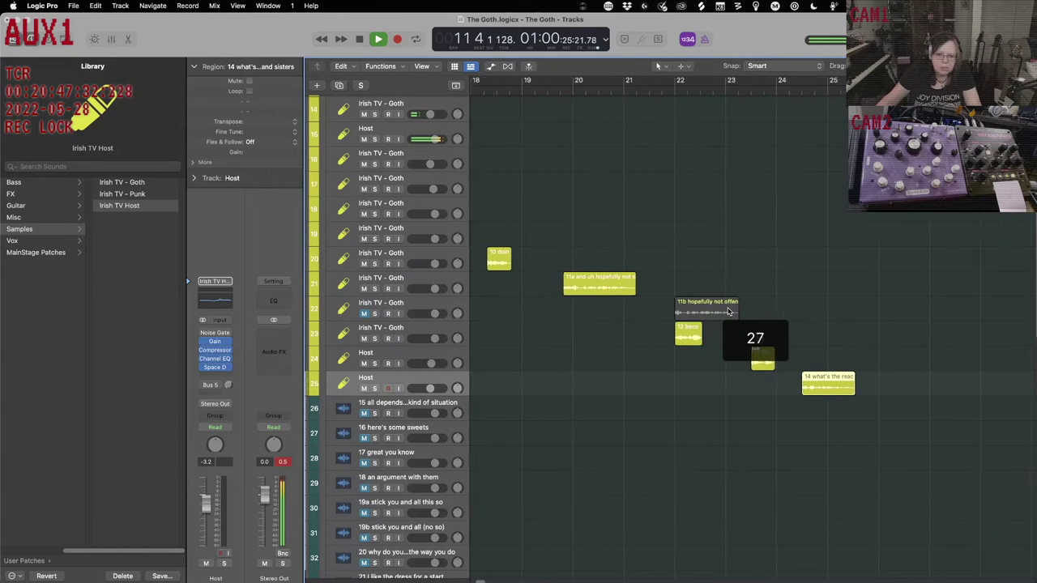
click(420, 408)
scroll(420, 409, left, 20)
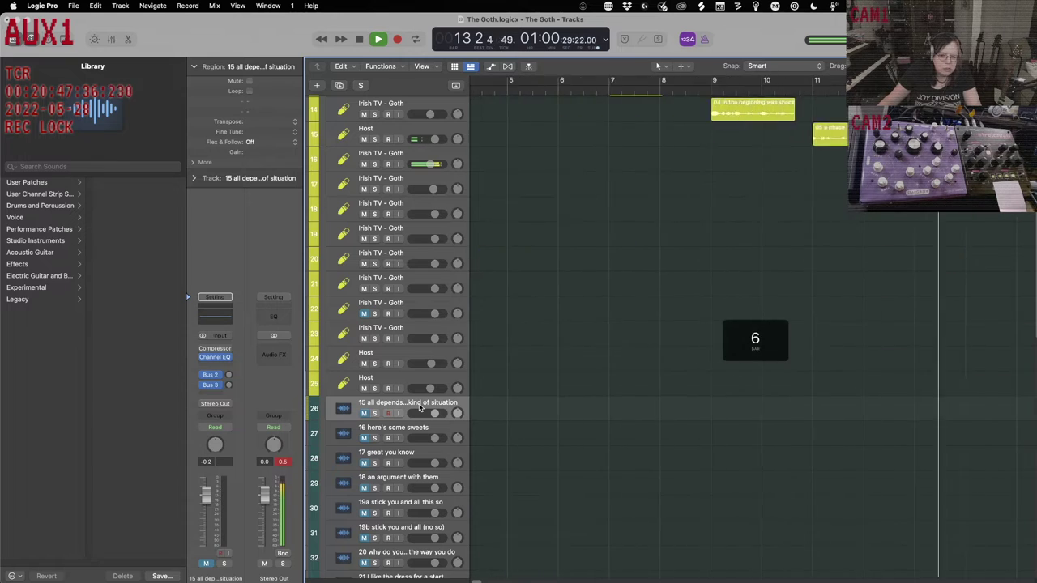
click(34, 183)
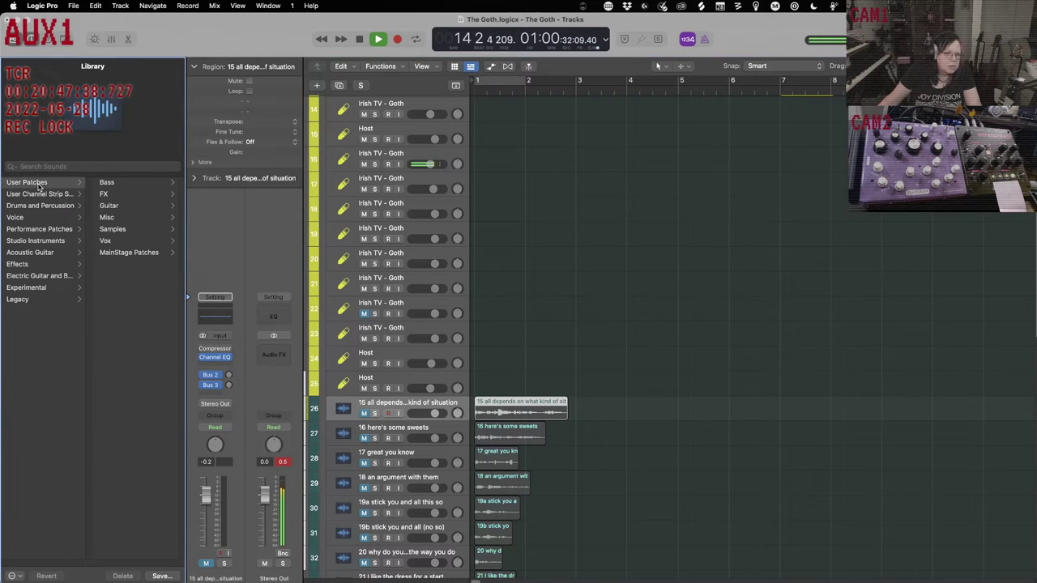
click(126, 231)
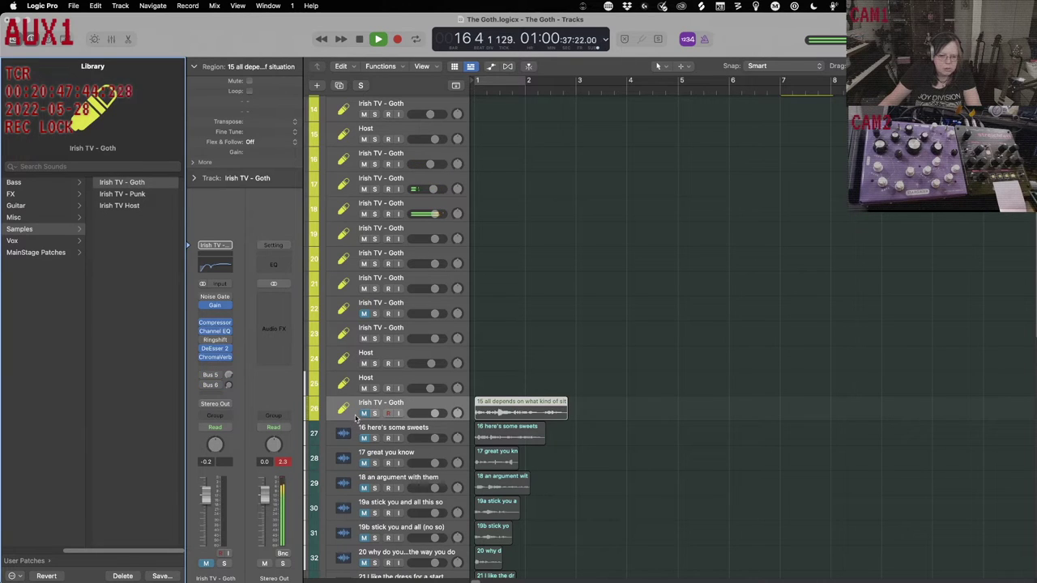
click(365, 415)
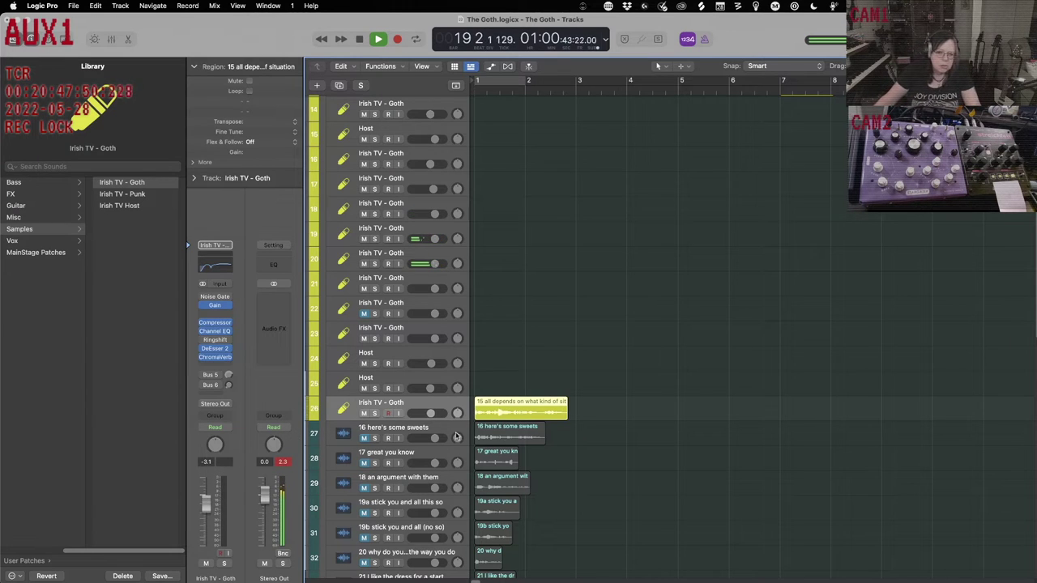
Move the clips 15 to 22, 24 and 25a from the start of the timeline to bar 26.
click(568, 446)
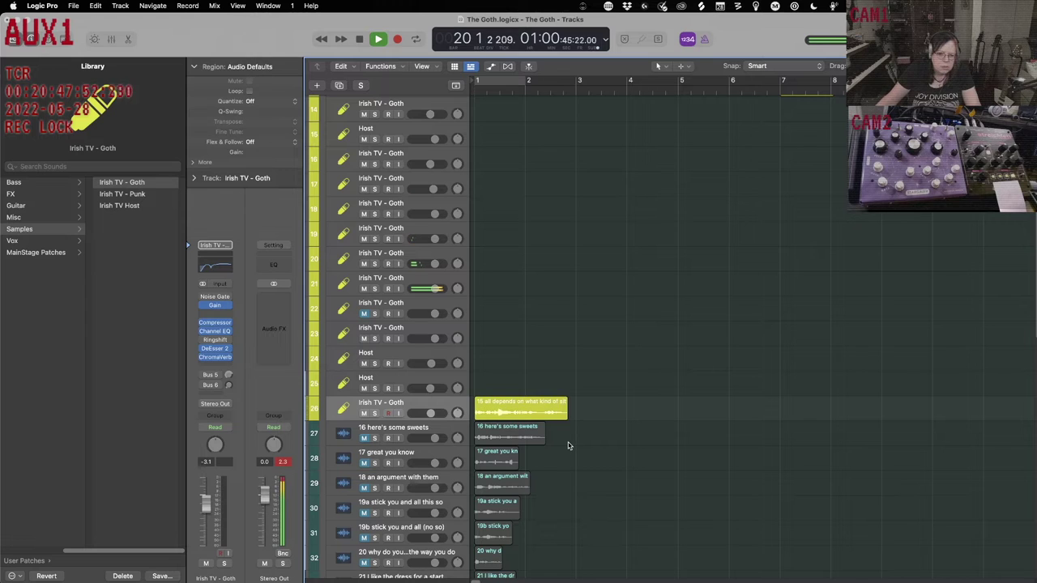
drag(559, 376, 496, 569)
scroll(478, 411, down, 5)
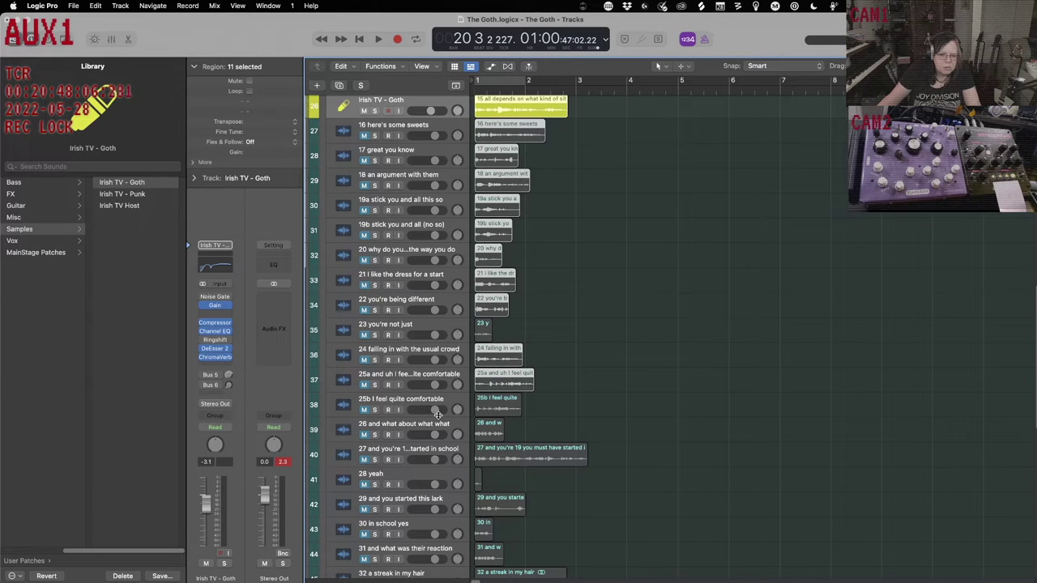
scroll(507, 294, up, 3)
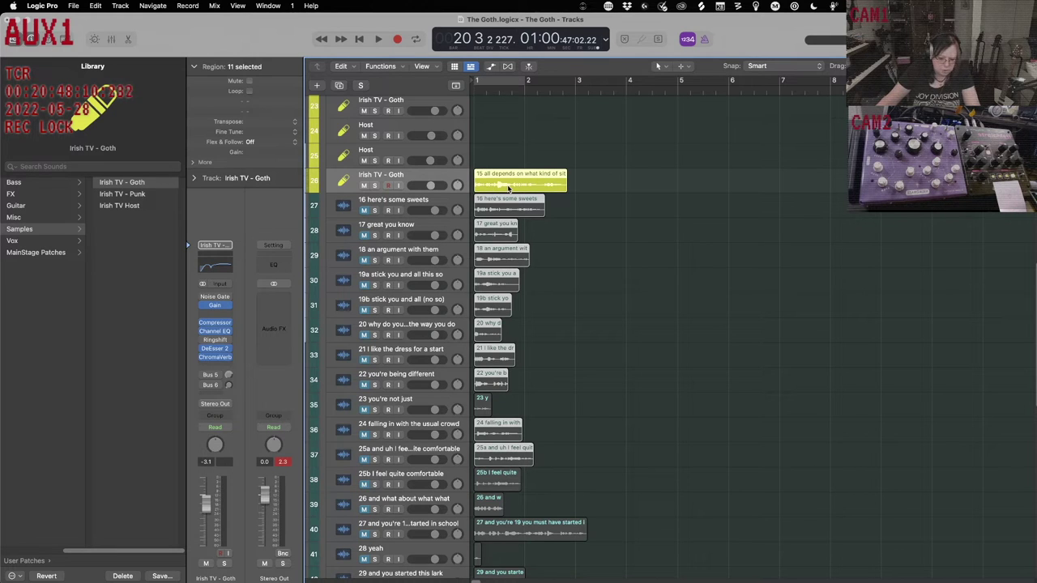
scroll(528, 199, right, 15)
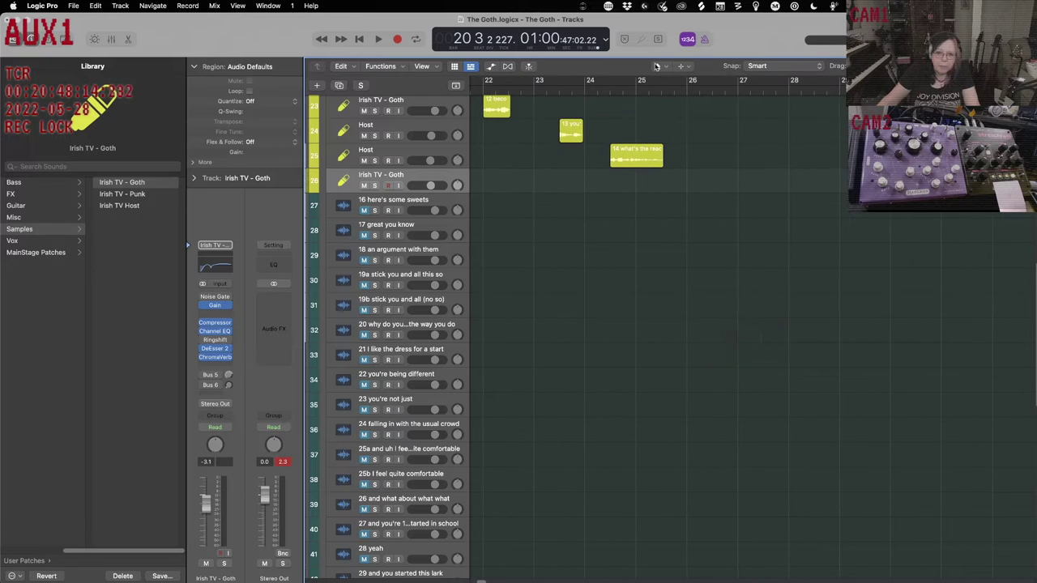
click(687, 89)
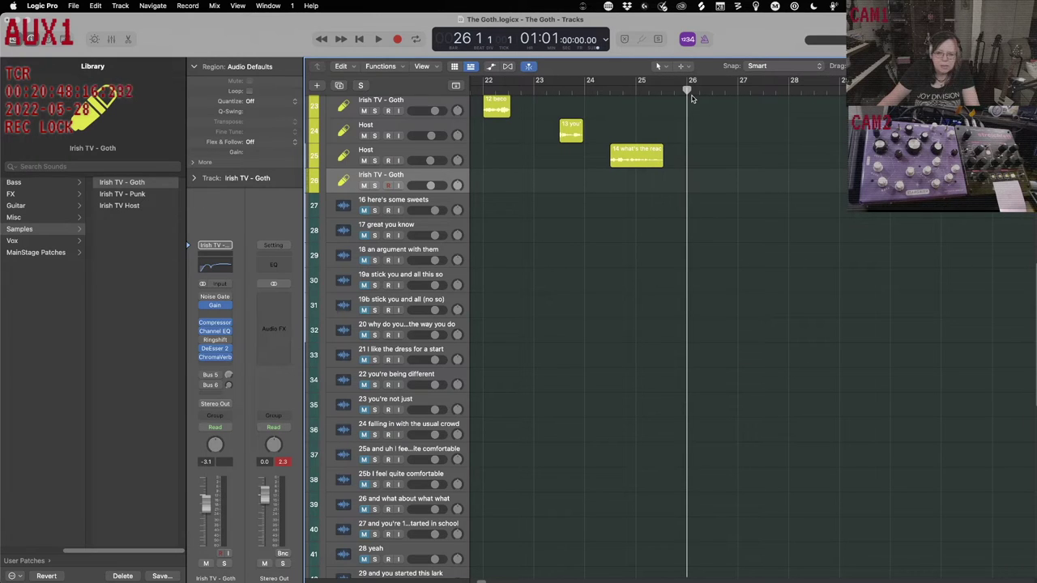
key(super+v)
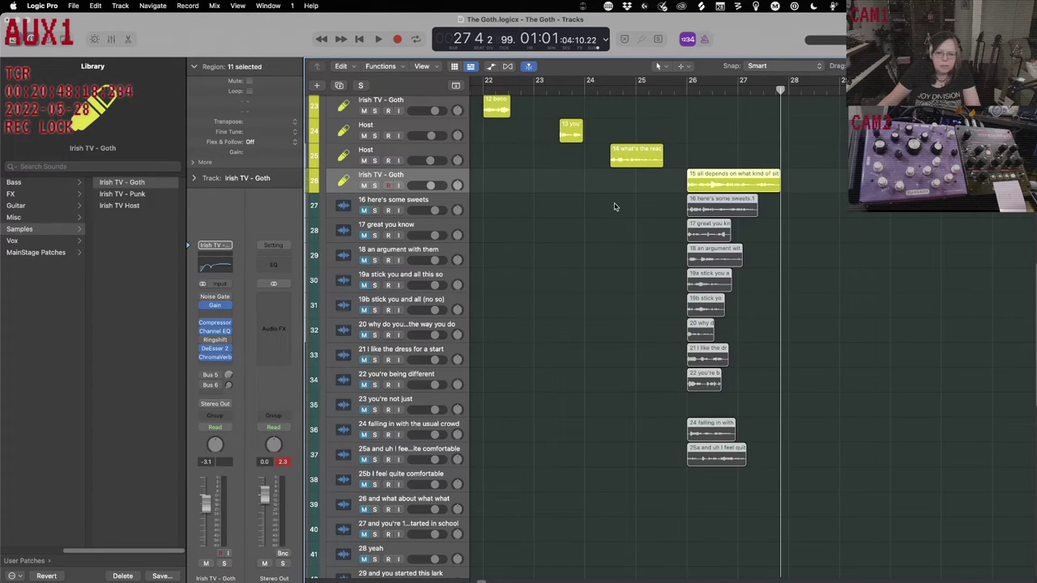
Move the pasted clips from "16 here's some sweets" through 25a to bar 28, after clip 15.
click(616, 248)
drag(656, 213, 750, 443)
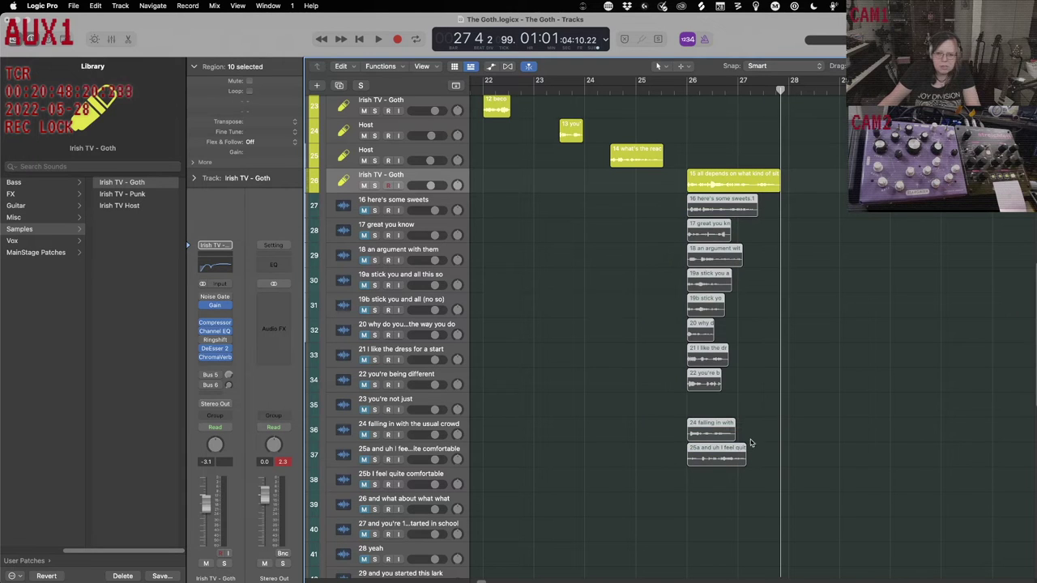
drag(714, 199, 815, 200)
Move the pasted clips from 17 onward to bar 30 on their own tracks, and those from 18 onward to about bar 31.
drag(766, 235, 861, 448)
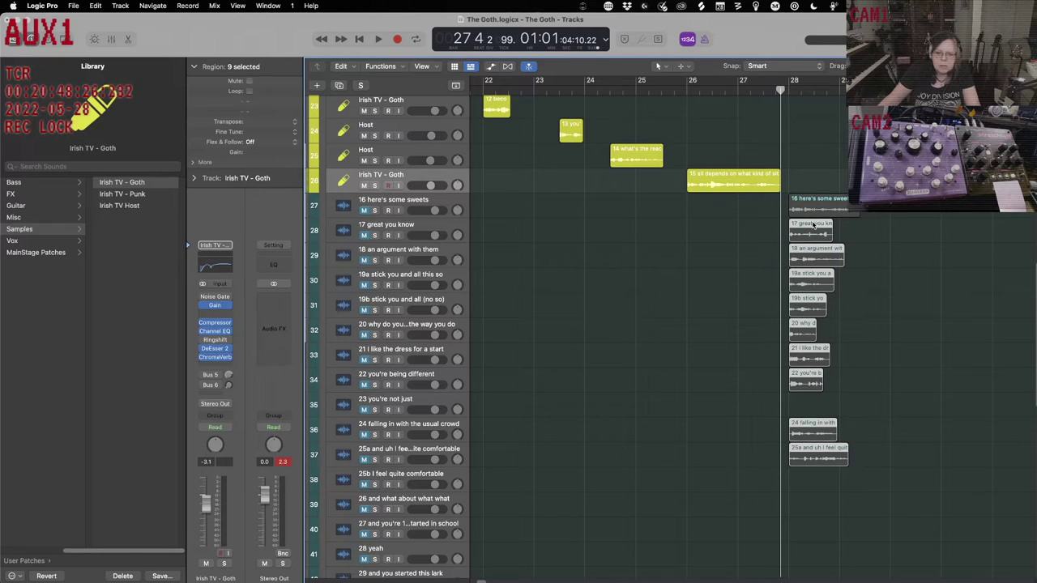
drag(813, 225, 920, 254)
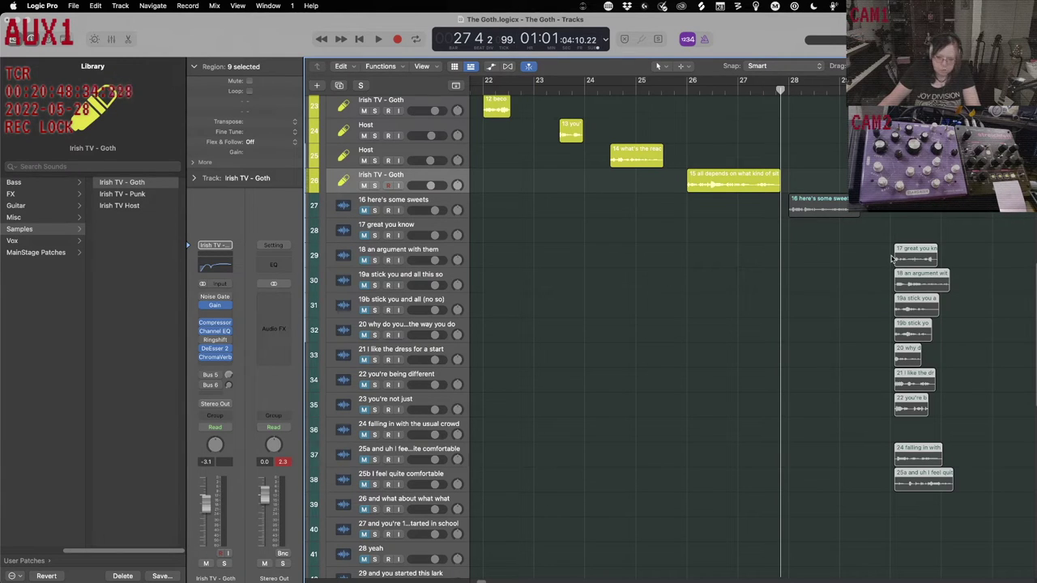
key(super+z)
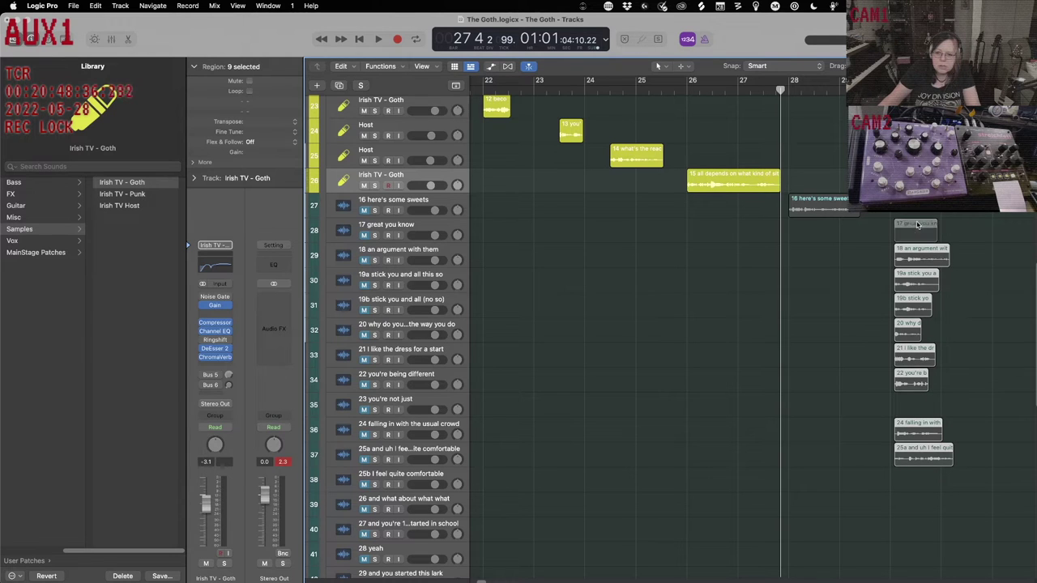
drag(918, 226, 912, 227)
click(873, 265)
drag(873, 265, 949, 465)
drag(909, 249, 964, 256)
Stagger the remaining pasted clips with 19a at bar 33, 19b at bar 34, and those from 20 onward at bar 35.
scroll(963, 256, right, 10)
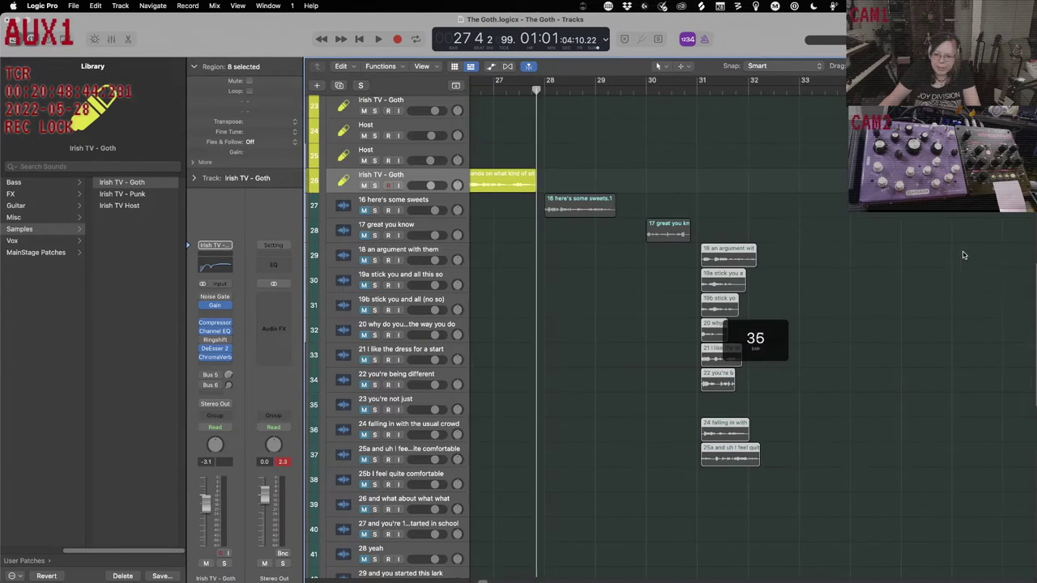
drag(638, 277, 701, 475)
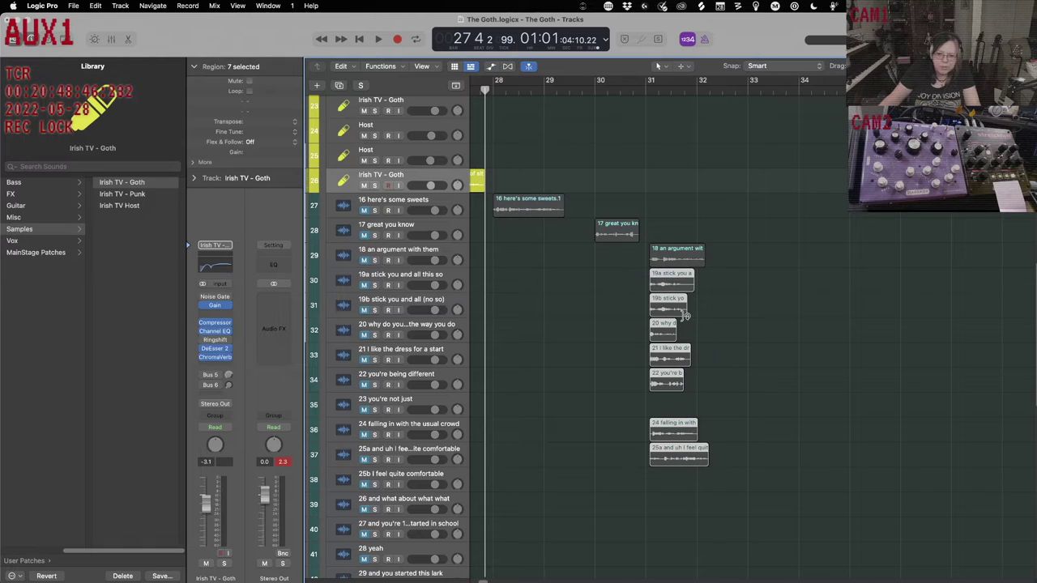
drag(670, 277, 809, 461)
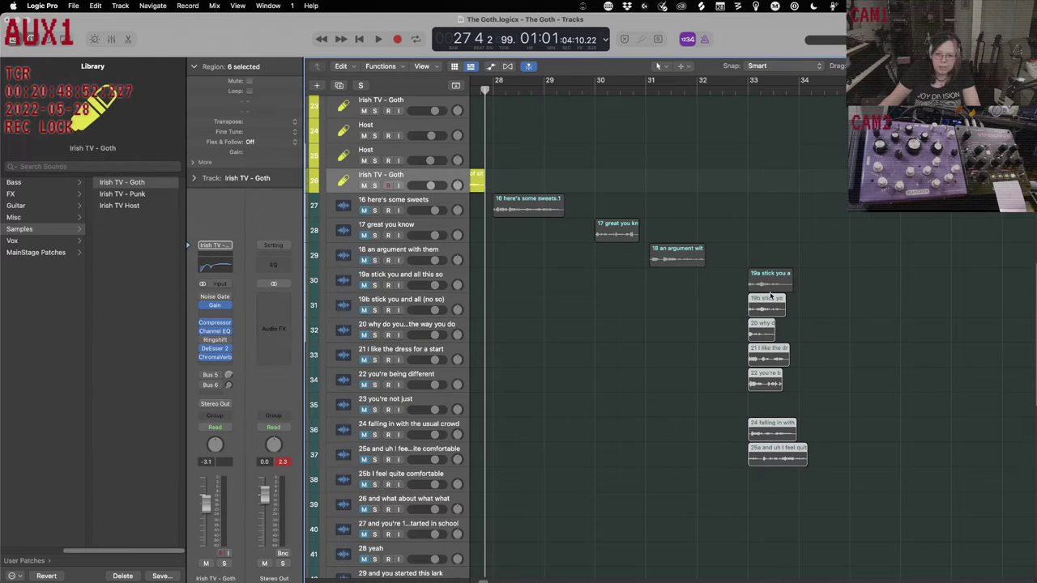
drag(766, 301, 818, 303)
drag(789, 339, 844, 440)
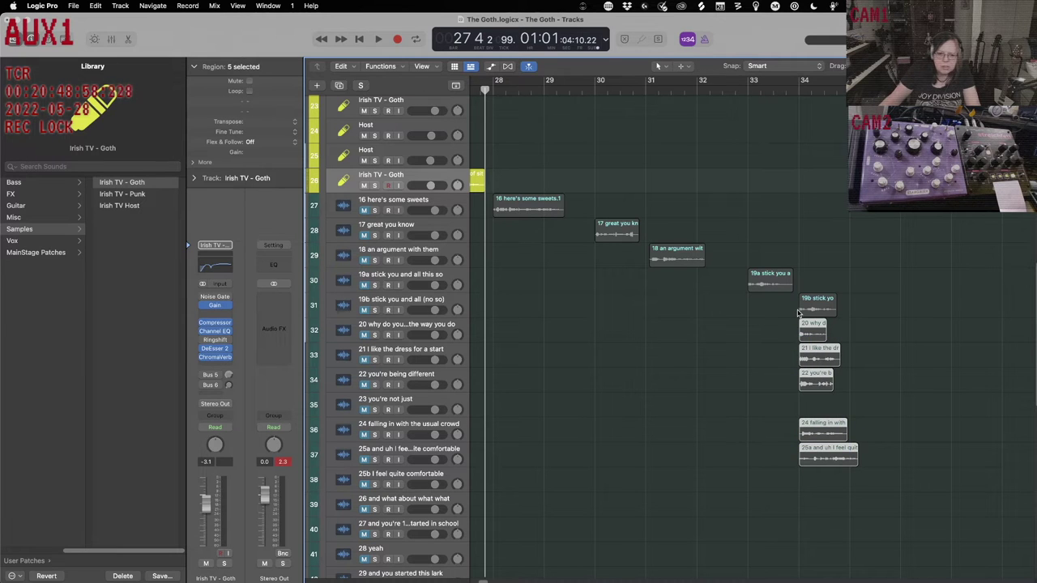
drag(813, 323, 864, 327)
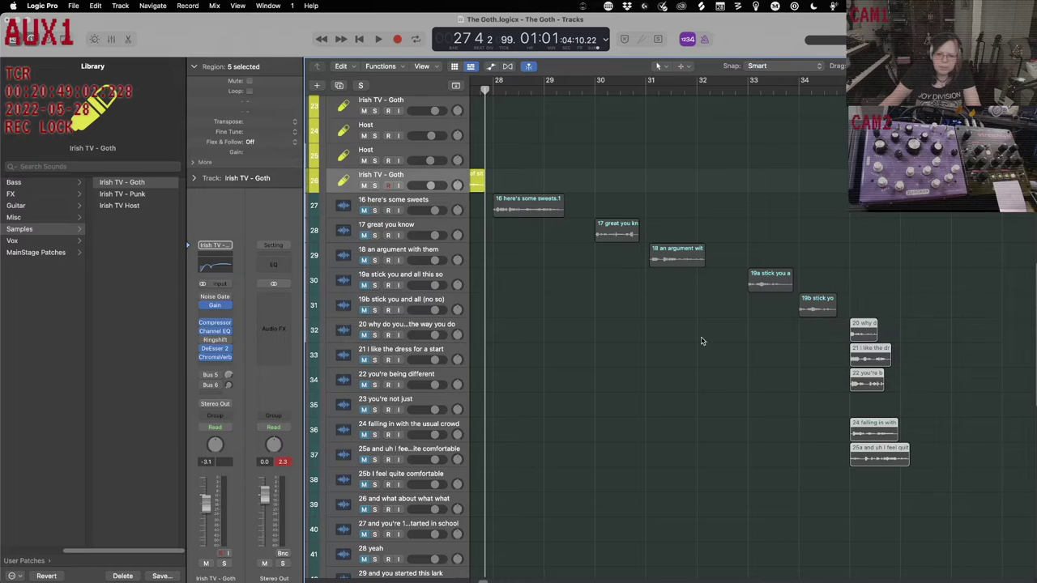
Unmute the "20 why do you" track and audition its clip at bar 35.
click(409, 325)
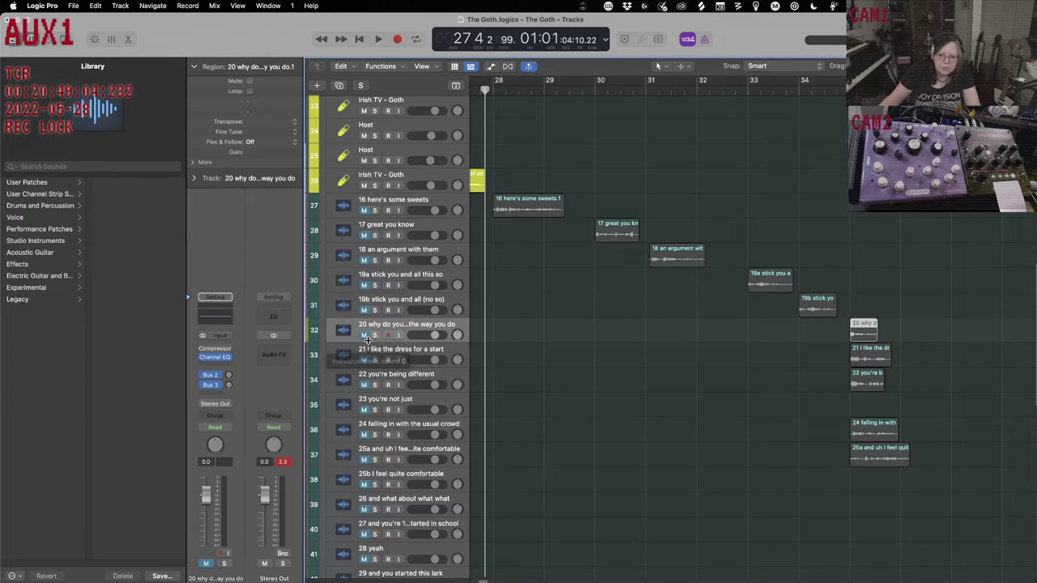
key(period)
key(period)
key(period)
key(period)
key(period)
key(period)
key(period)
key(period)
key(period)
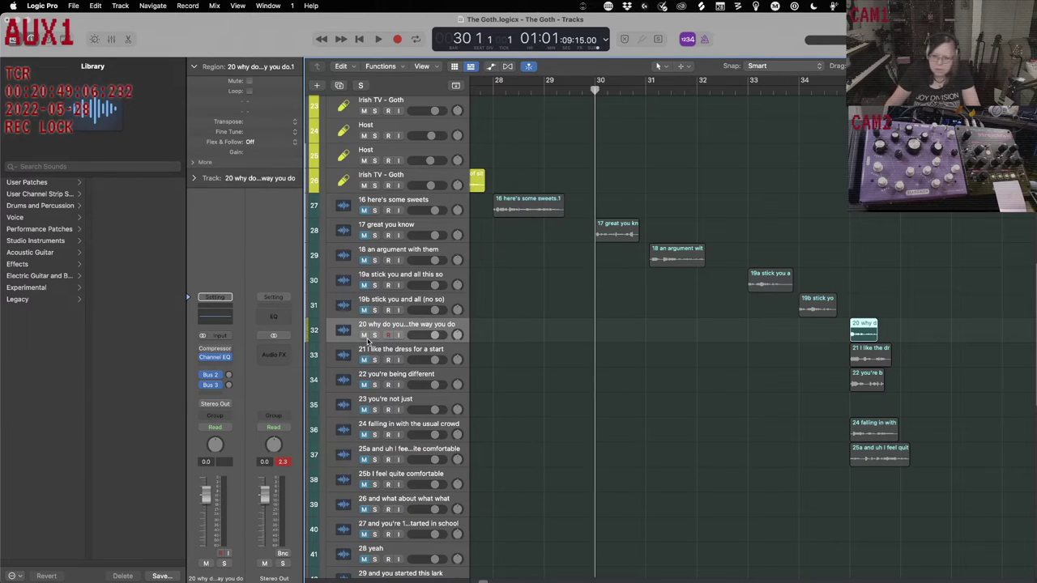
key(space)
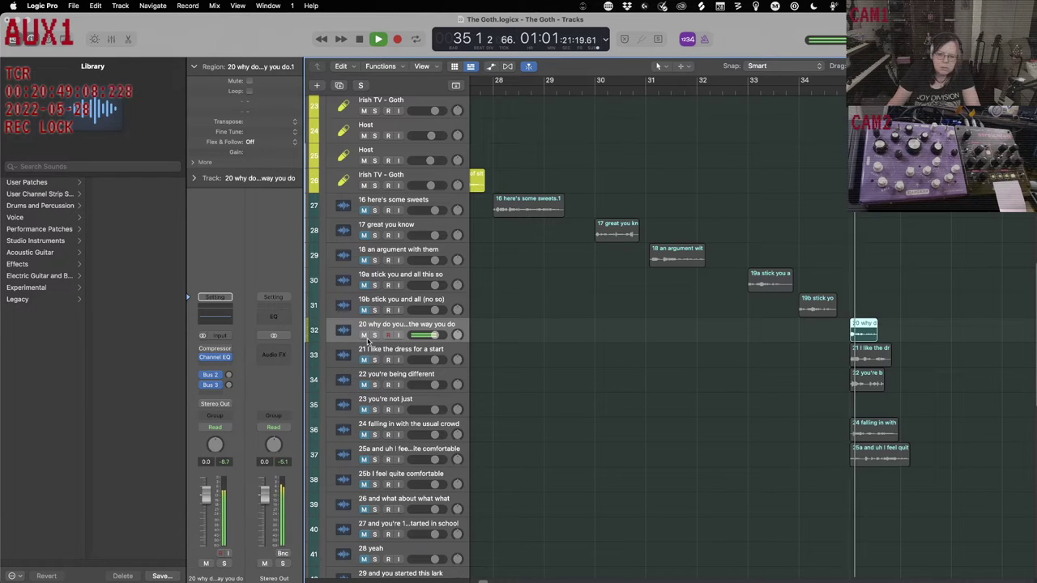
key(space)
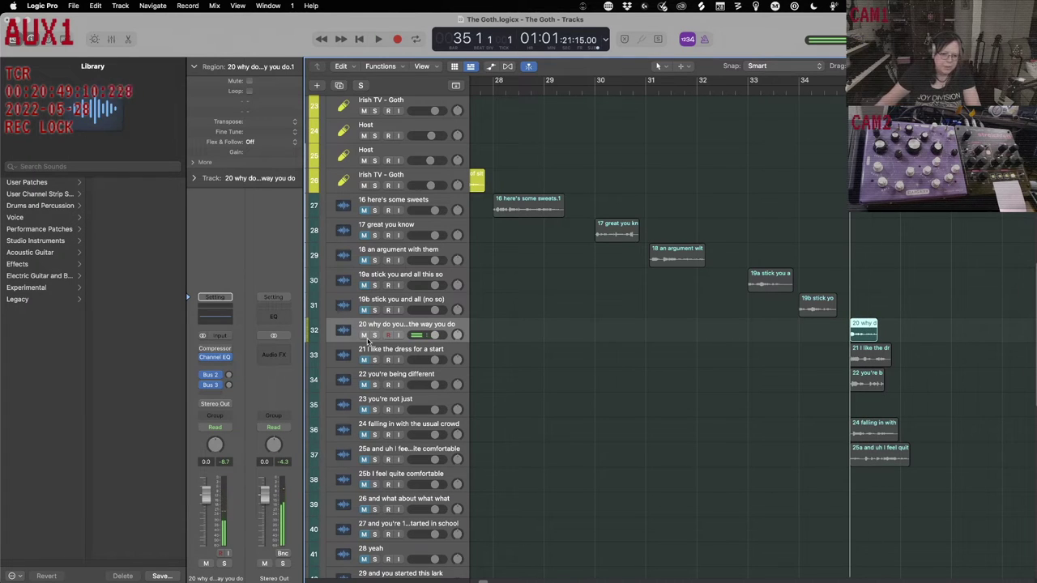
Load the Irish TV Host patch from the user Samples patches on the "20 why do you" track.
click(47, 181)
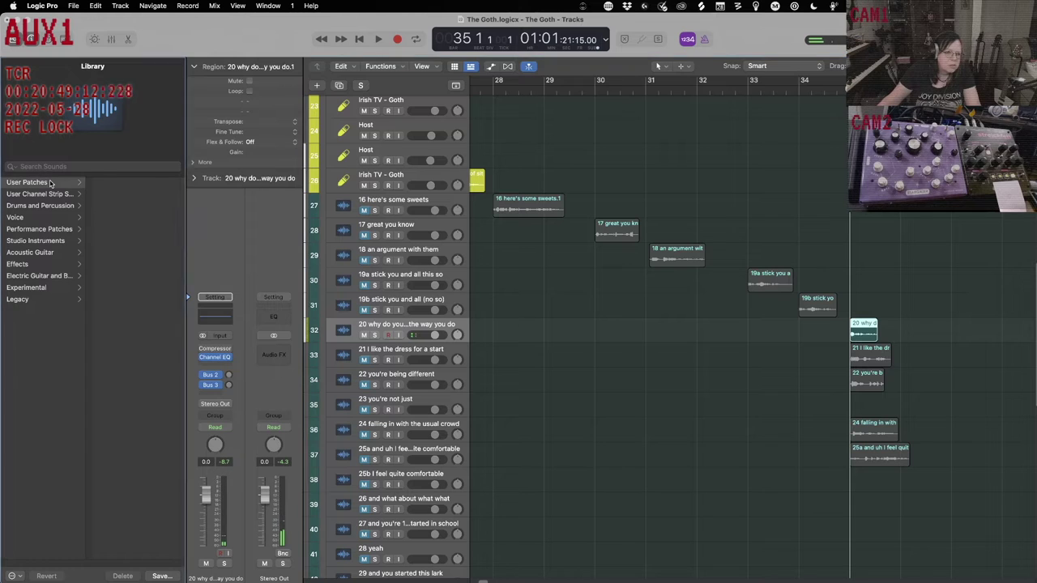
click(113, 229)
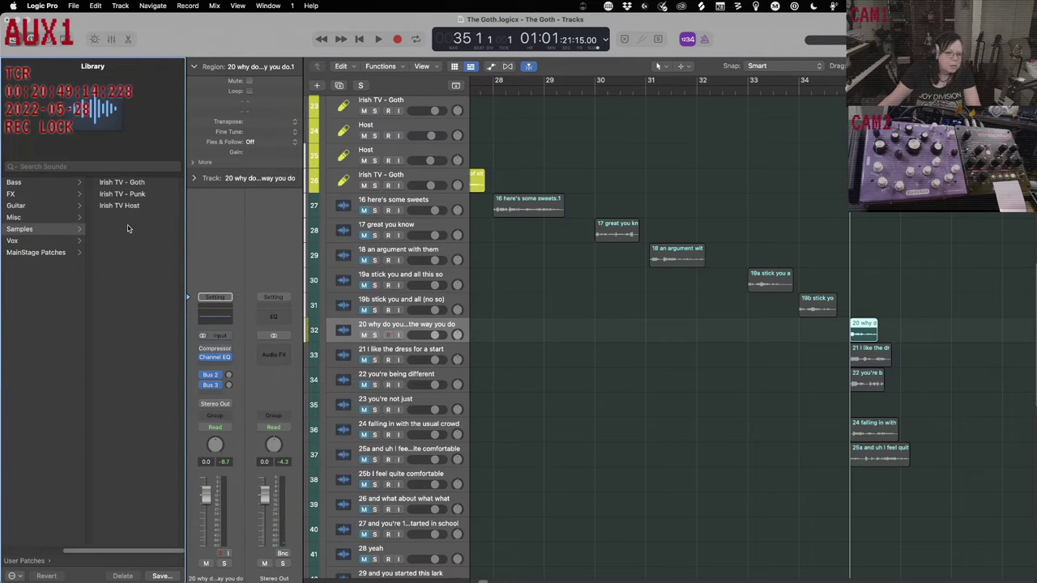
click(135, 208)
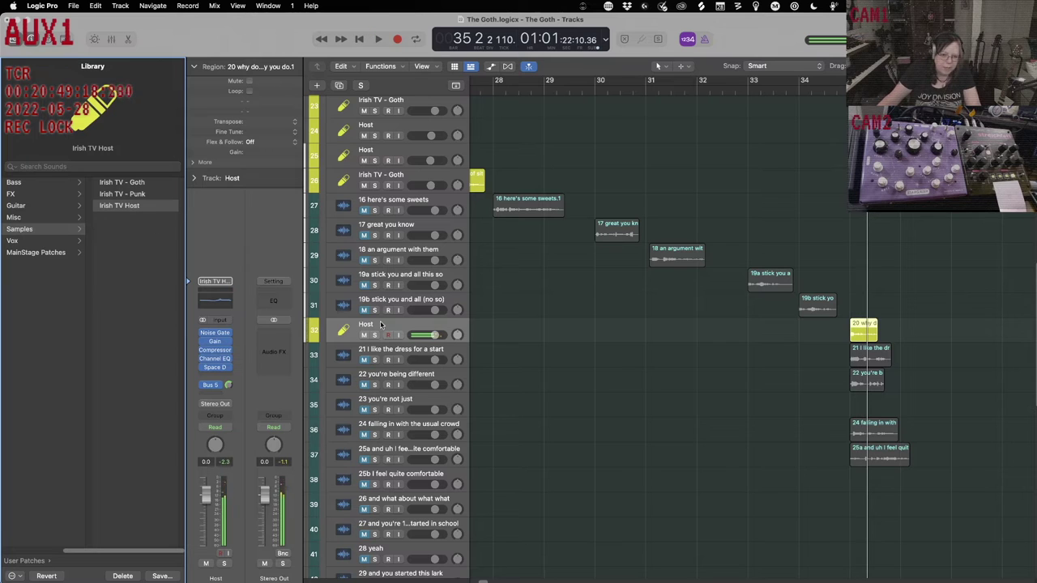
Load the Irish TV - Goth patch from the user Samples patches on the "21 I like the dress for a start" track.
click(416, 349)
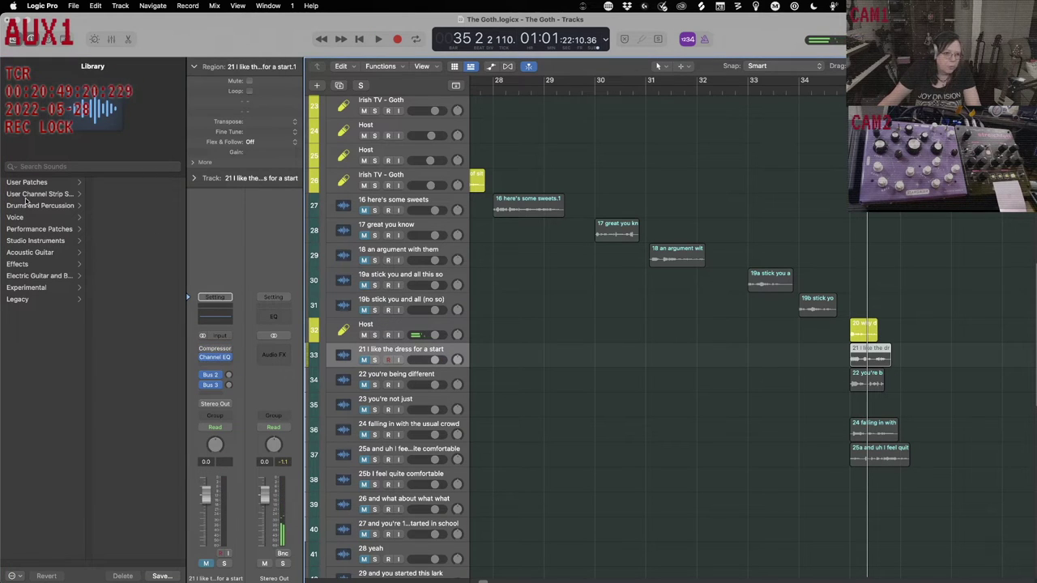
click(28, 184)
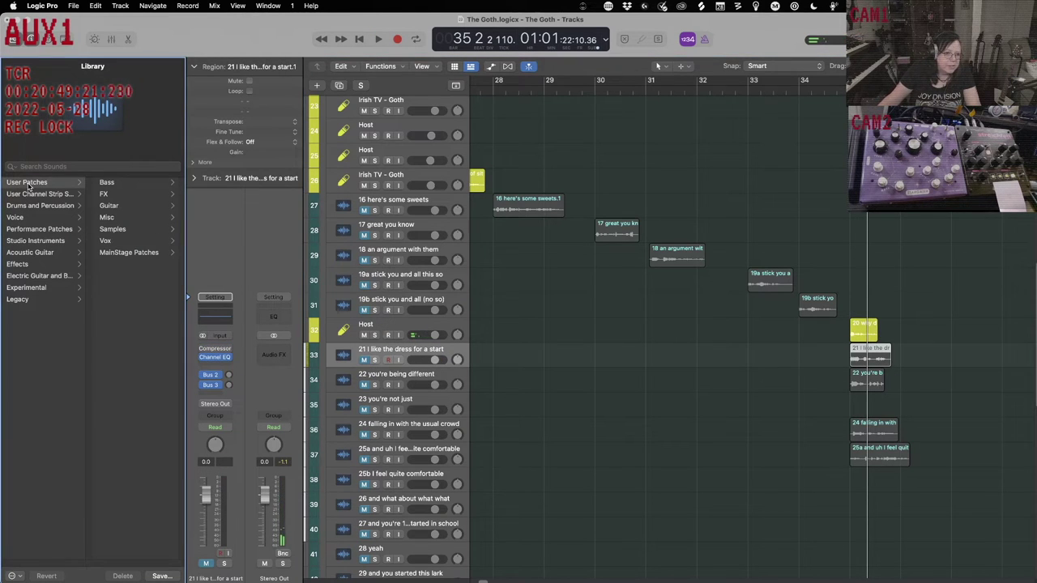
click(112, 229)
click(127, 184)
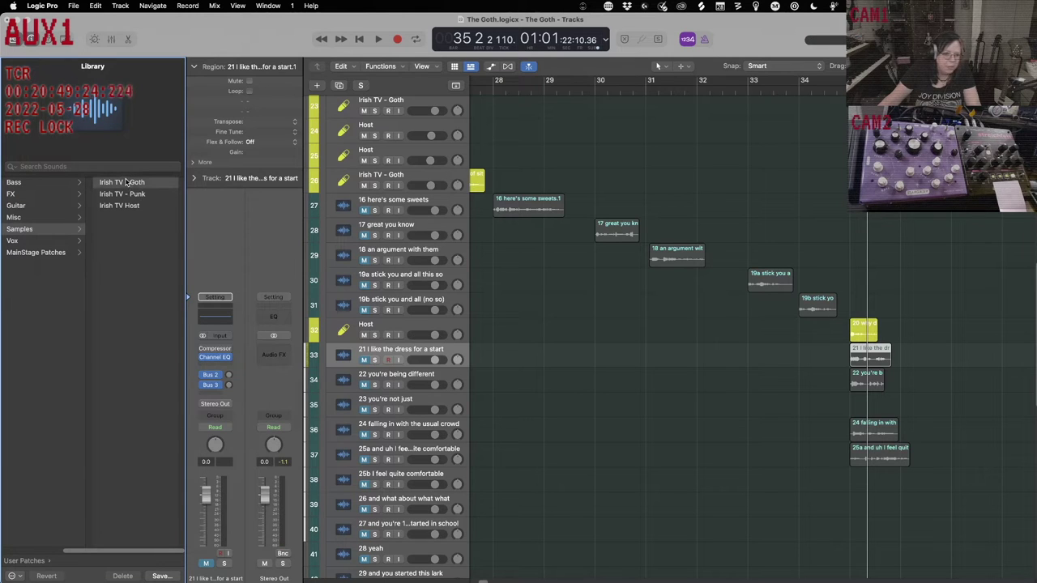
Search the library for "goth" and load the Irish TV - Goth patch on the "22 you're being different" track.
right_click(410, 372)
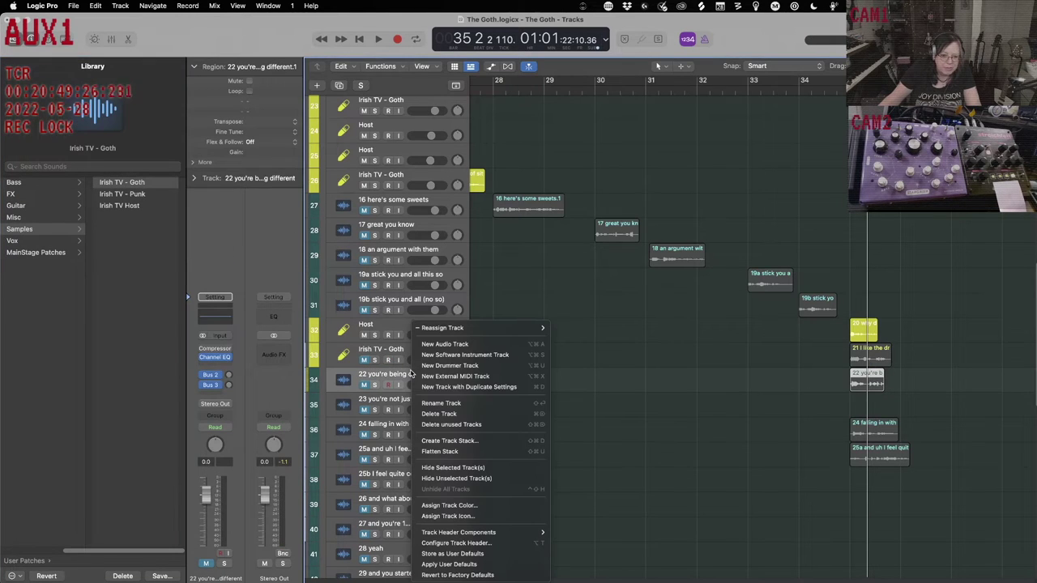
key(Escape)
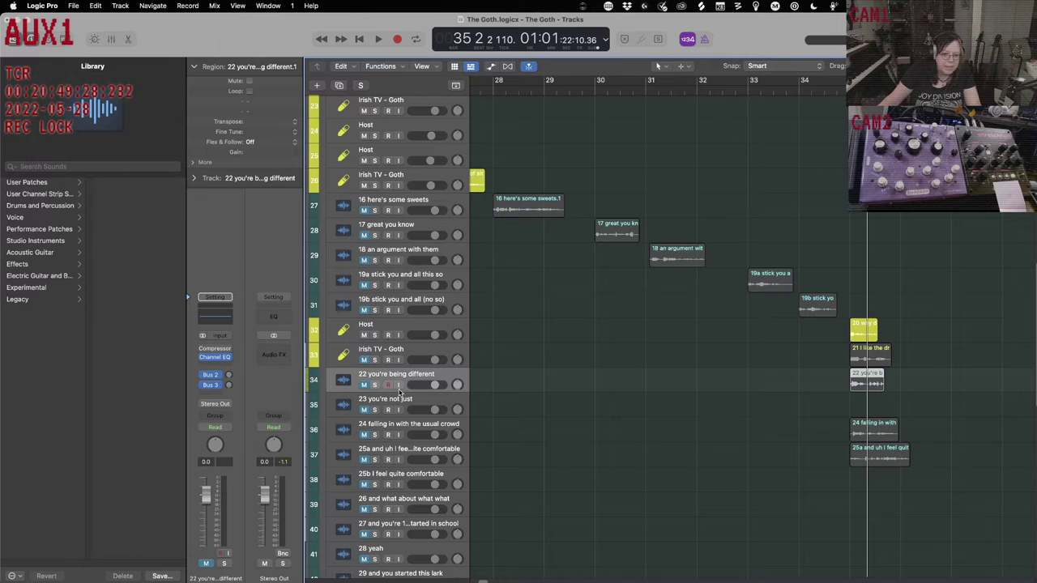
click(47, 182)
click(58, 167)
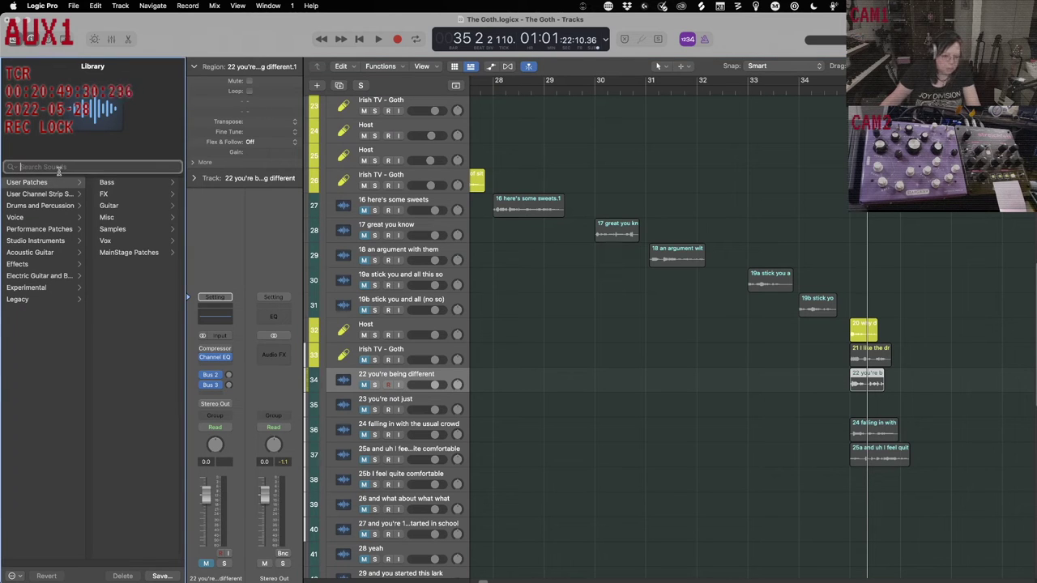
text(goth)
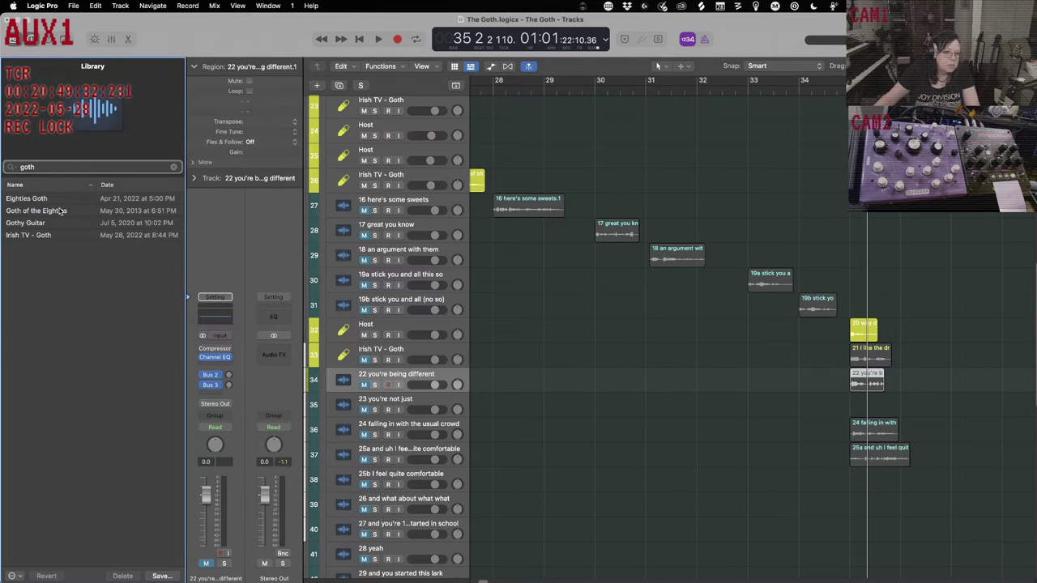
click(49, 235)
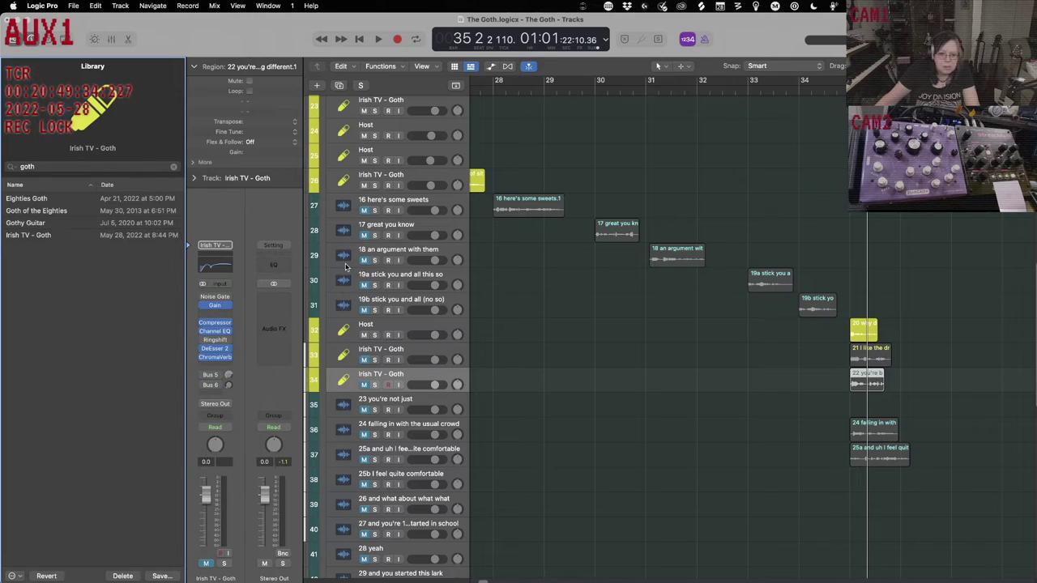
Load the Irish TV - Goth patch from the user Samples patches on the "23 you're not just" track.
click(419, 398)
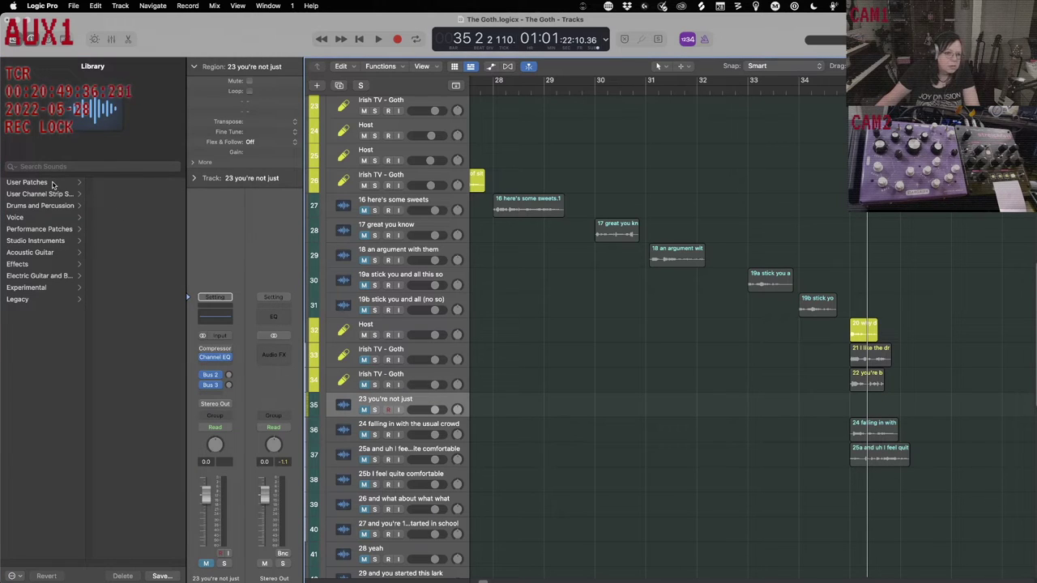
click(58, 184)
click(135, 233)
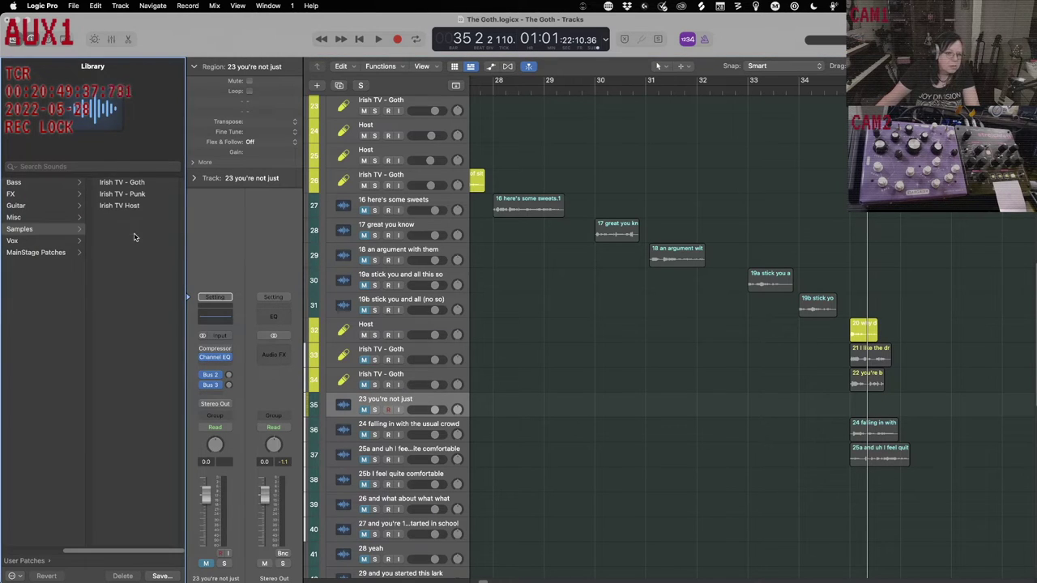
click(137, 184)
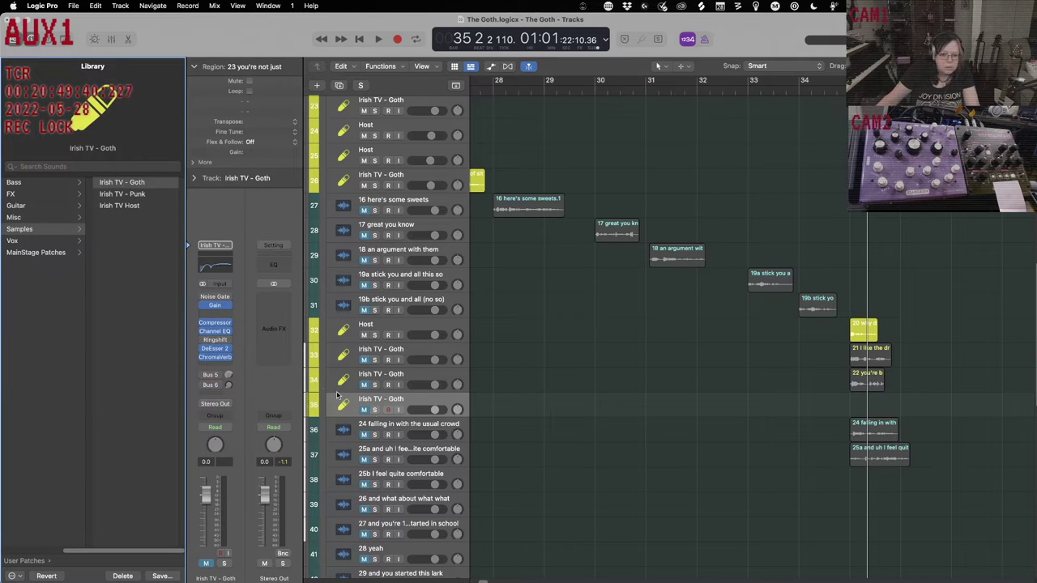
Load the Irish TV - Goth patch from the user Samples patches on the "24 falling in with the usual crowd" track.
key(Down)
click(44, 183)
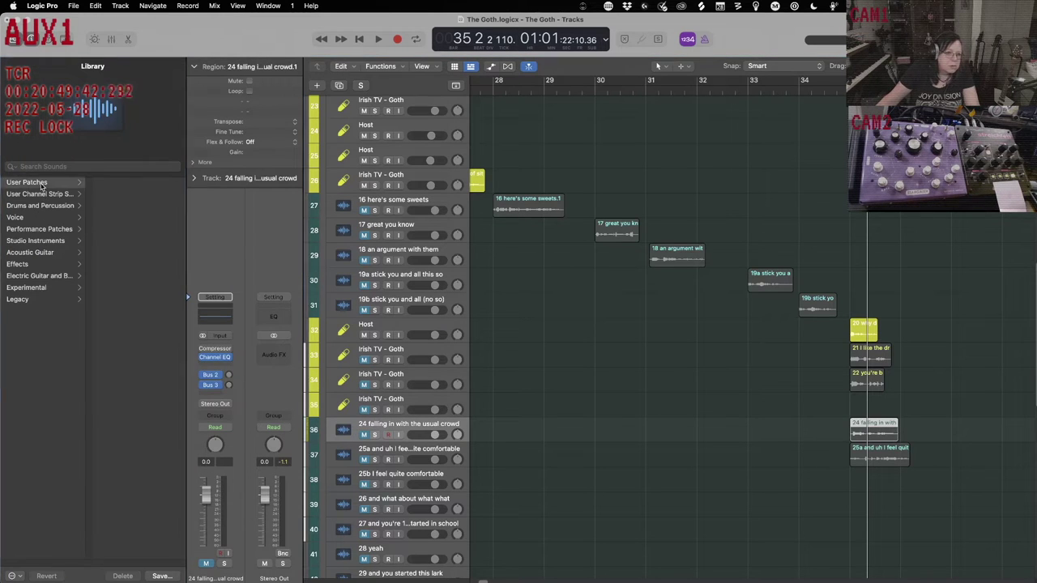
click(114, 230)
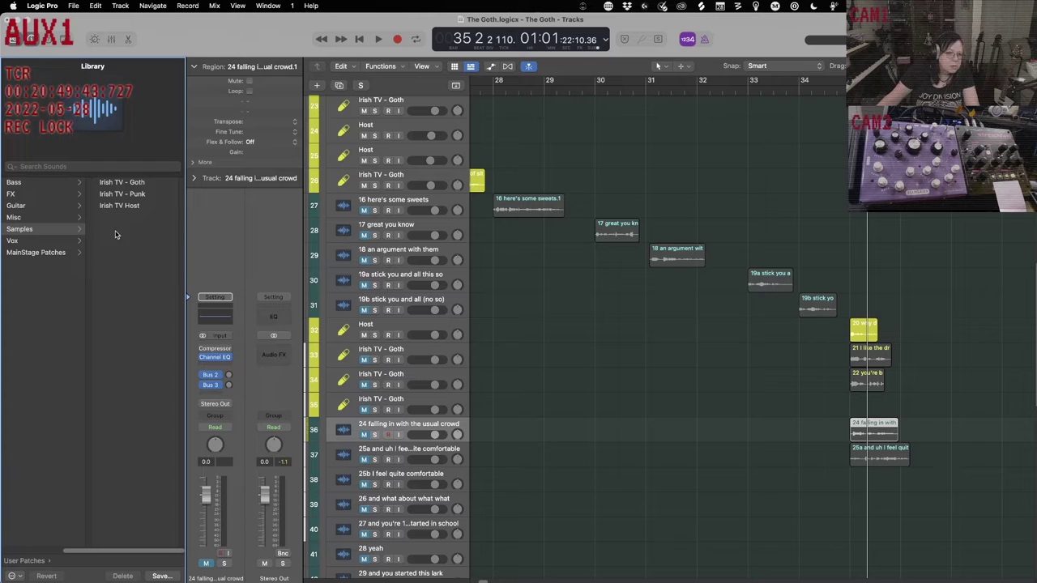
click(127, 187)
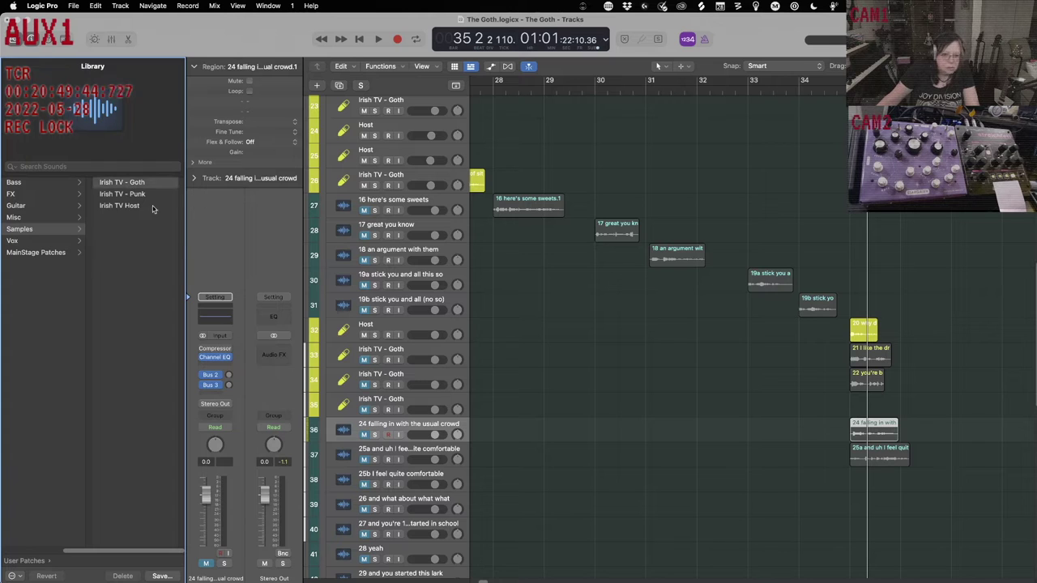
Unmute the Goth tracks of clips 21, 22 and 24, and lower the volume of tracks 33 to 36 together, bringing track 33 to -3.8 dB.
click(364, 434)
click(365, 408)
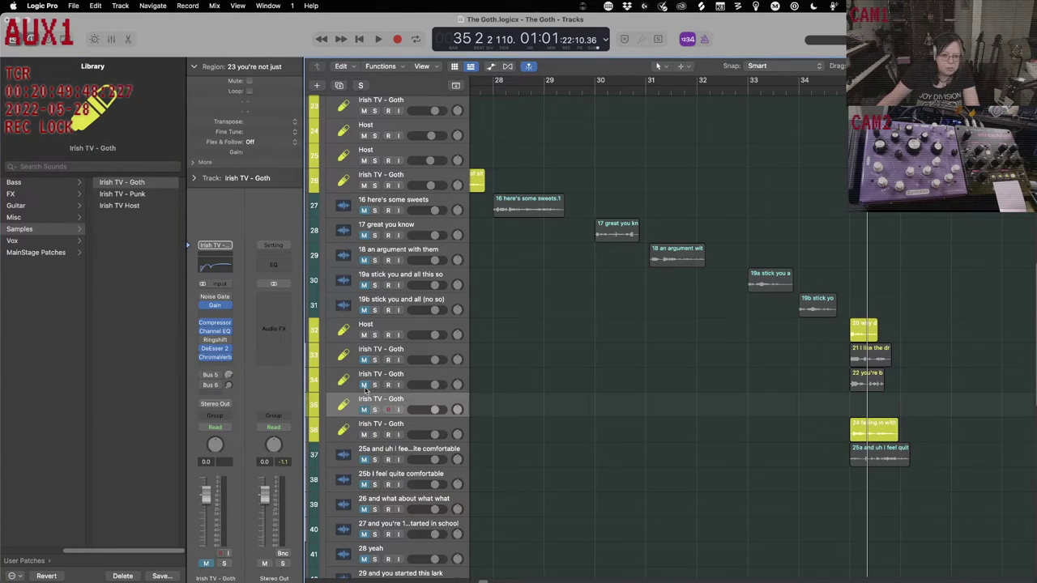
click(364, 385)
click(364, 359)
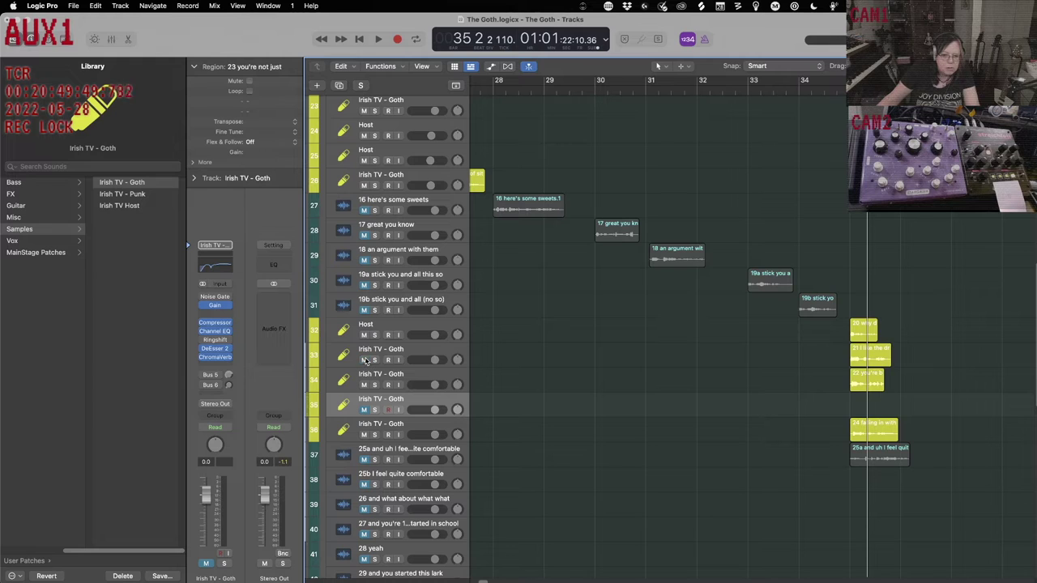
click(437, 352)
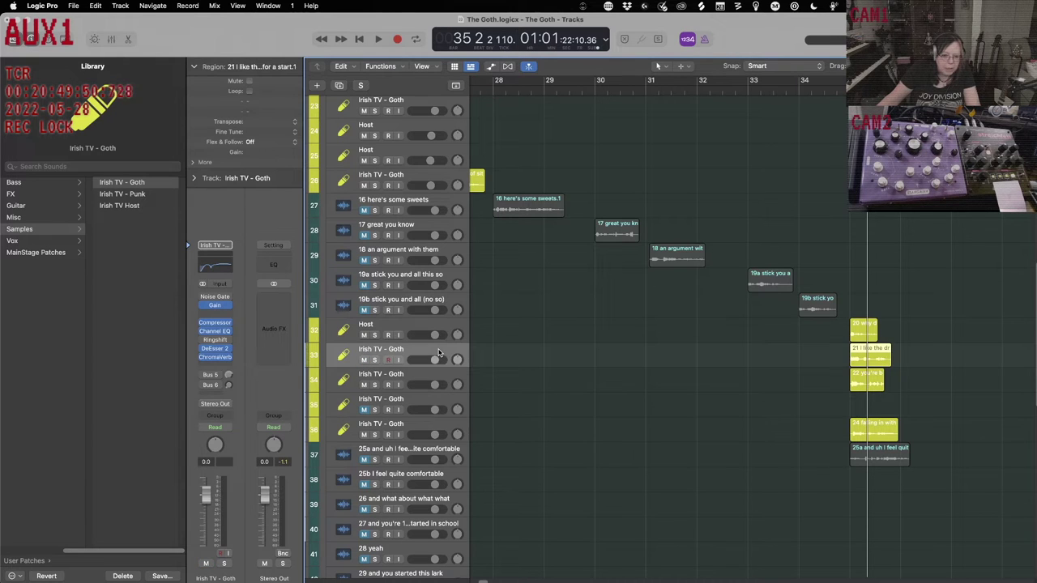
shift+click(434, 425)
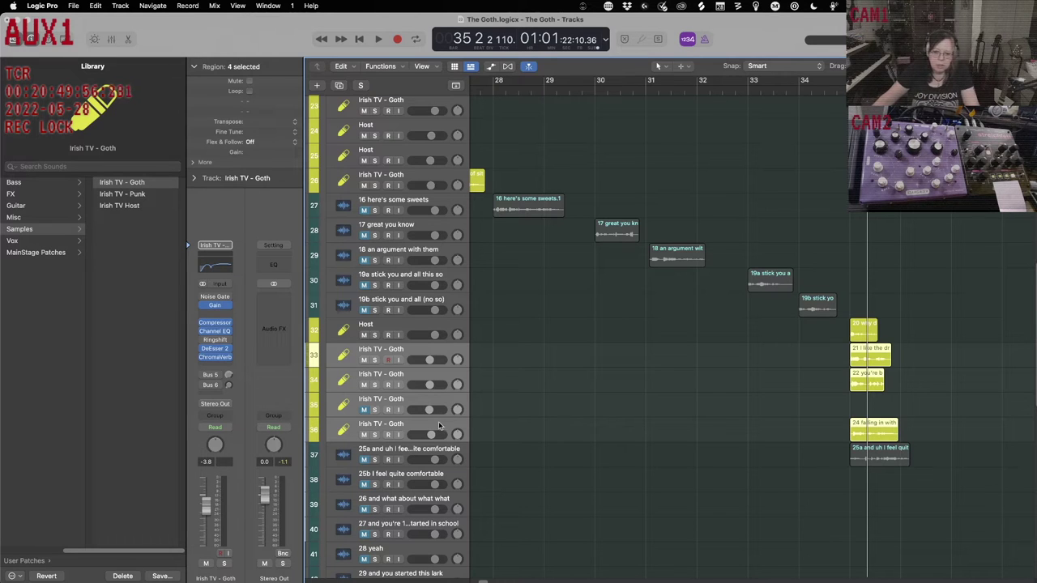
Move clip 21 to bar 36 and clip 22 to bar 37, and audition them in place.
click(891, 308)
drag(877, 343, 927, 343)
drag(871, 387, 969, 374)
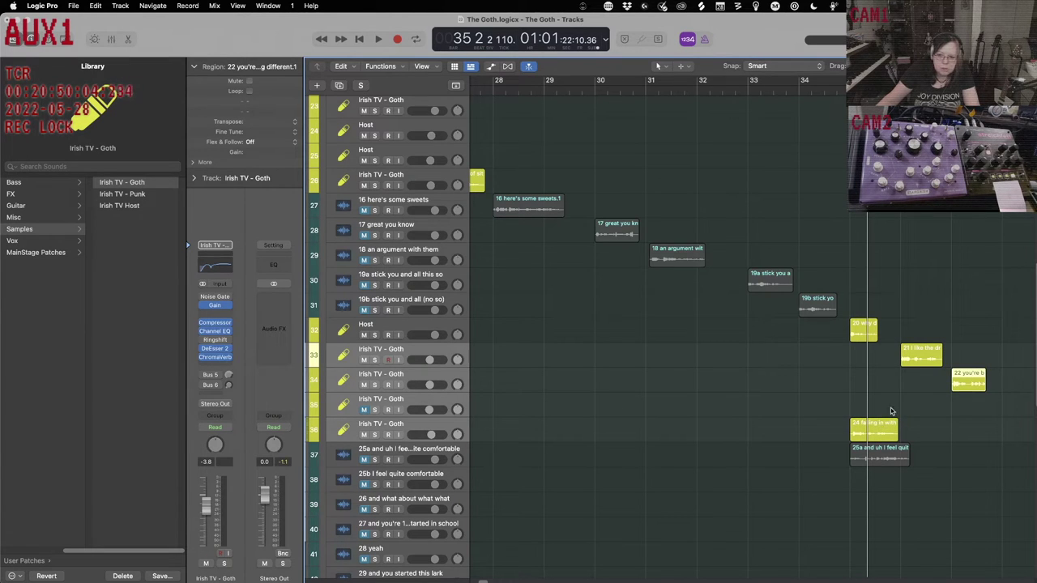
key(period)
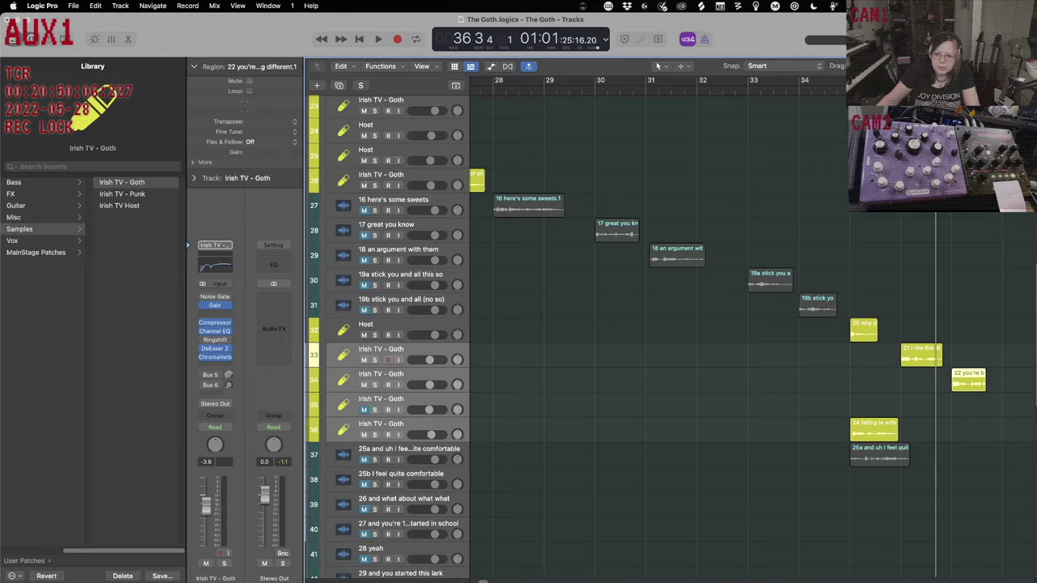
key(space)
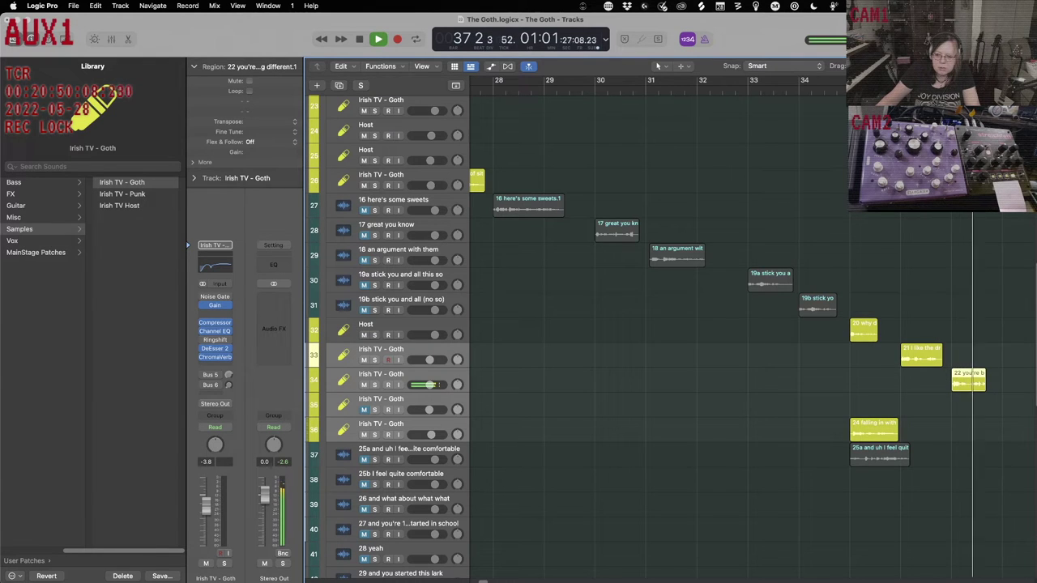
Move clip 24 to bar 38 and clip 25a to bar 39, and unmute the 25a track.
scroll(640, 413, left, 5)
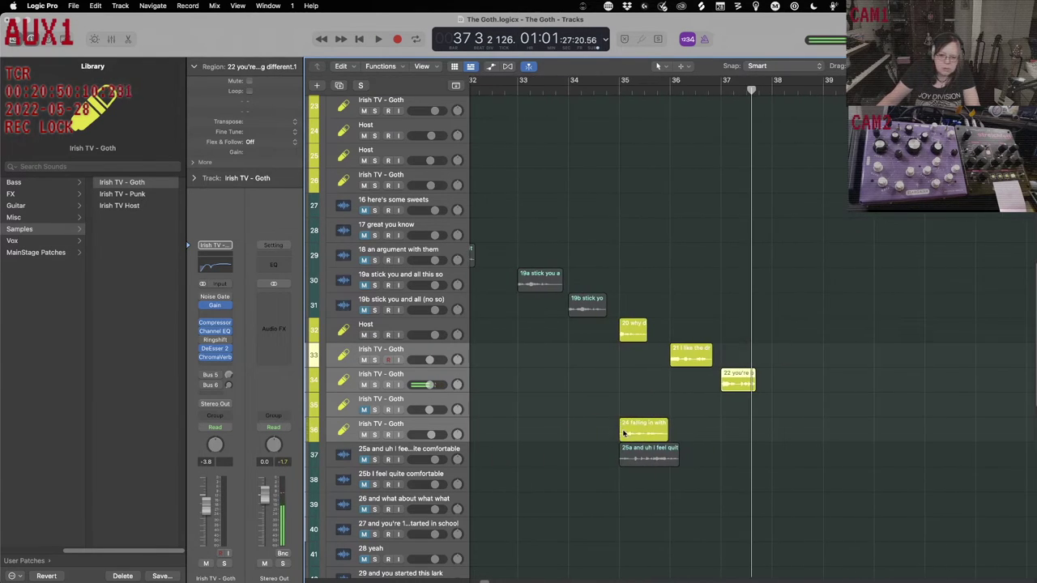
drag(636, 424, 788, 427)
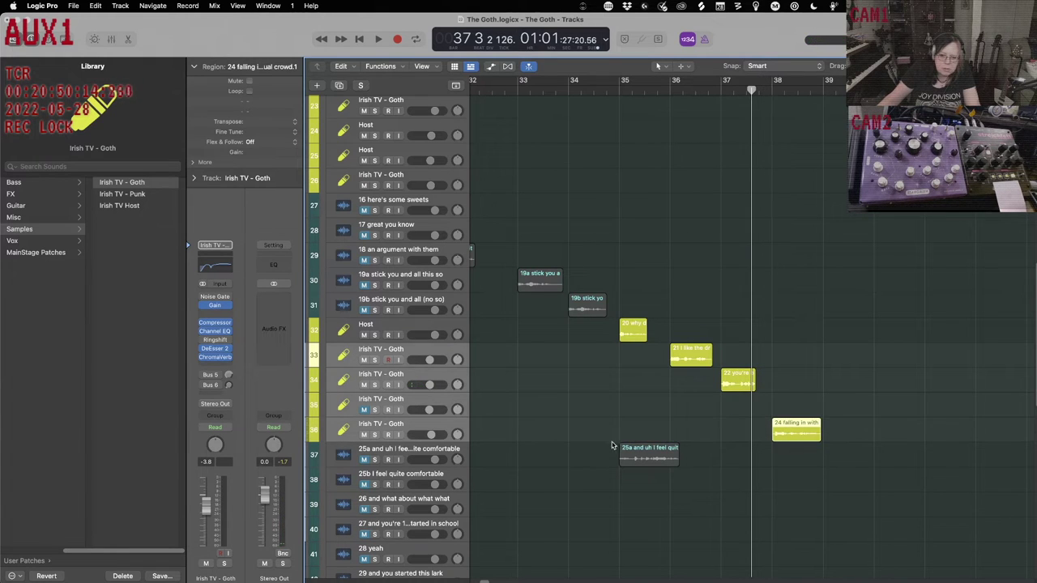
drag(640, 454, 843, 453)
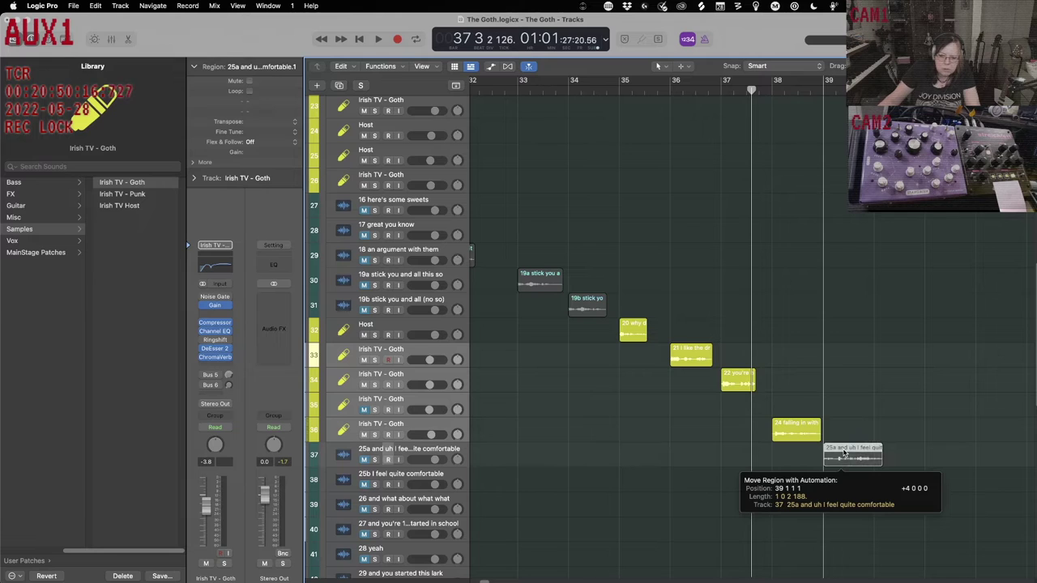
click(363, 460)
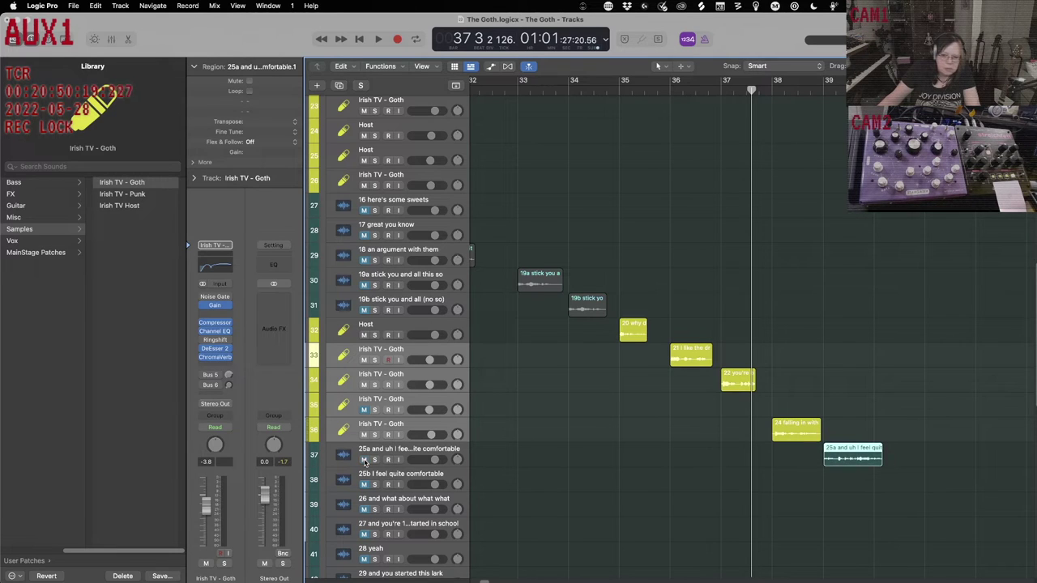
Unmute the Goth track of clip 23, locate its clip at bar 1, and mute the track again.
click(365, 410)
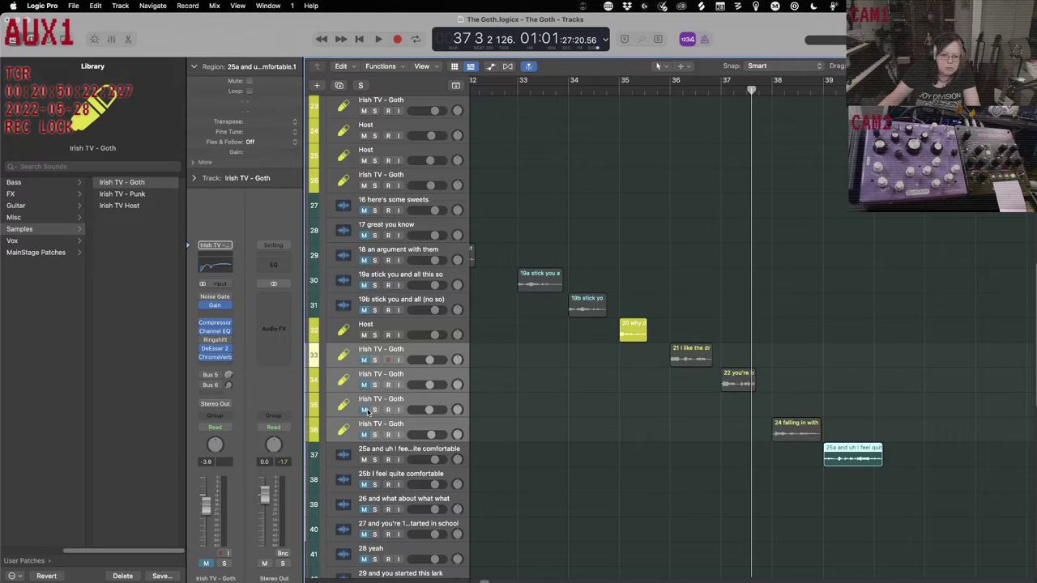
click(365, 409)
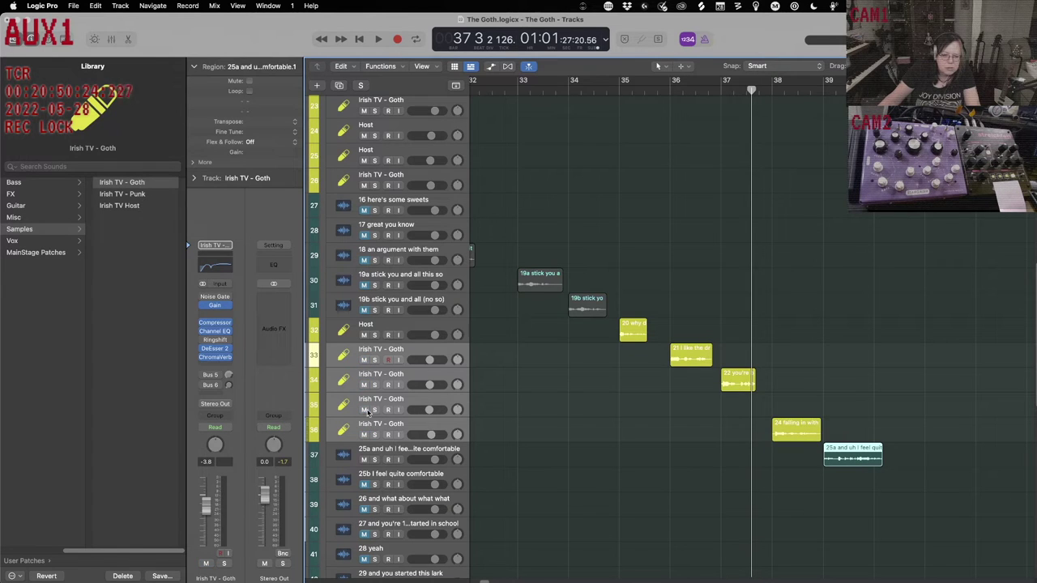
click(425, 424)
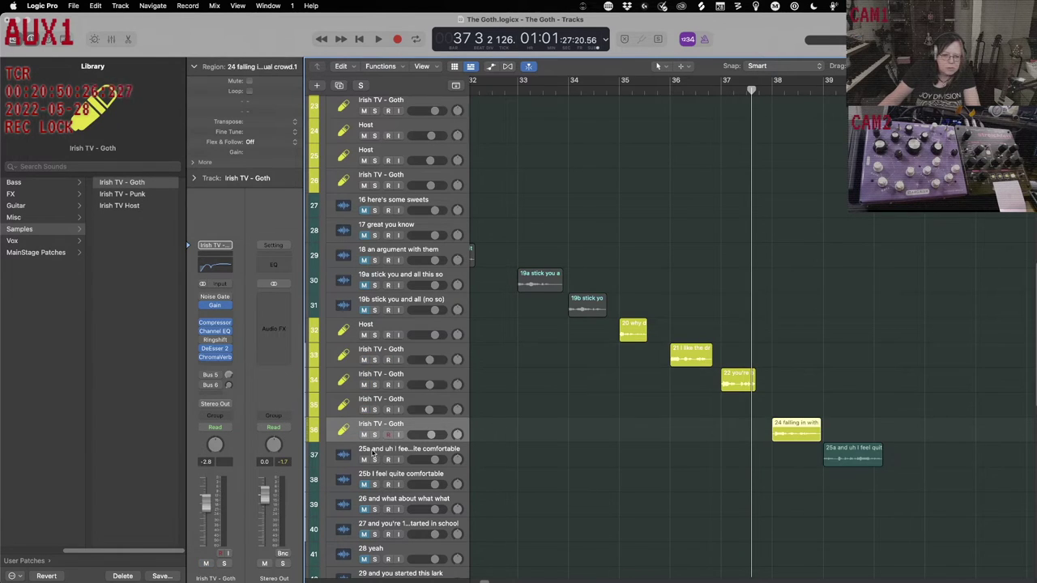
scroll(631, 365, left, 15)
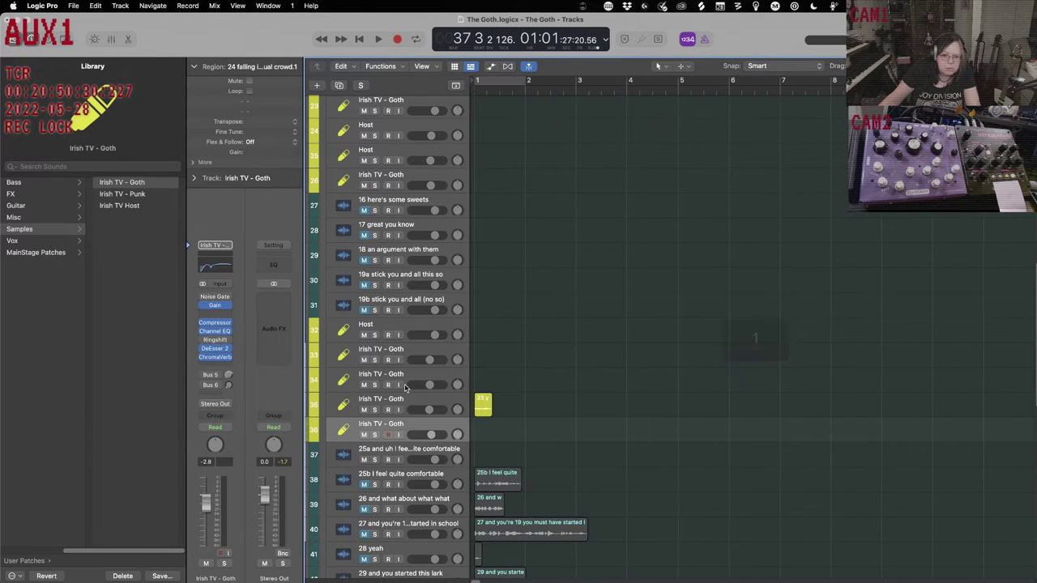
click(364, 410)
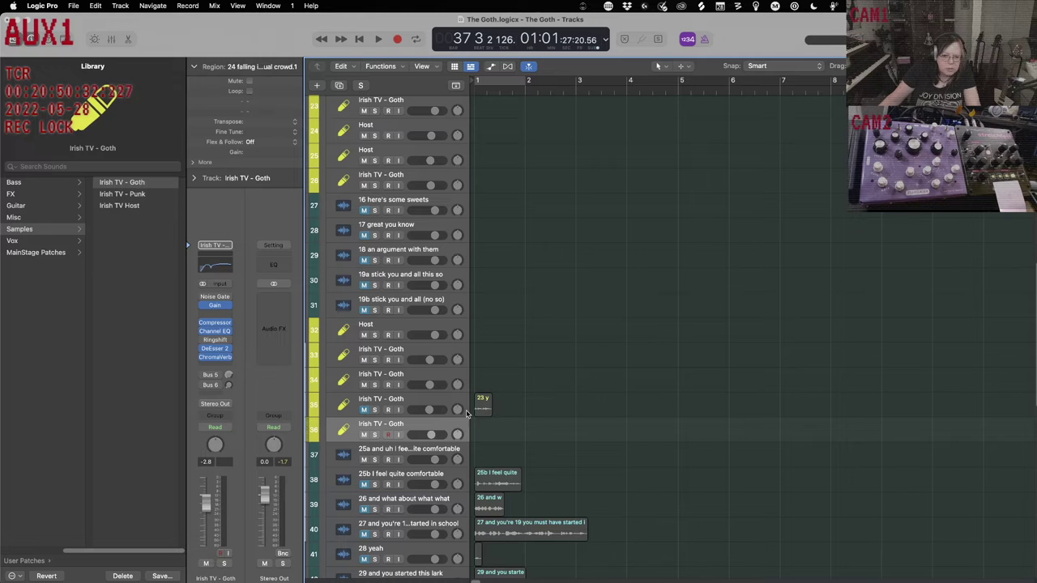
Play the project from bar 1 while looking over the remaining unplaced clips.
key(Return)
key(space)
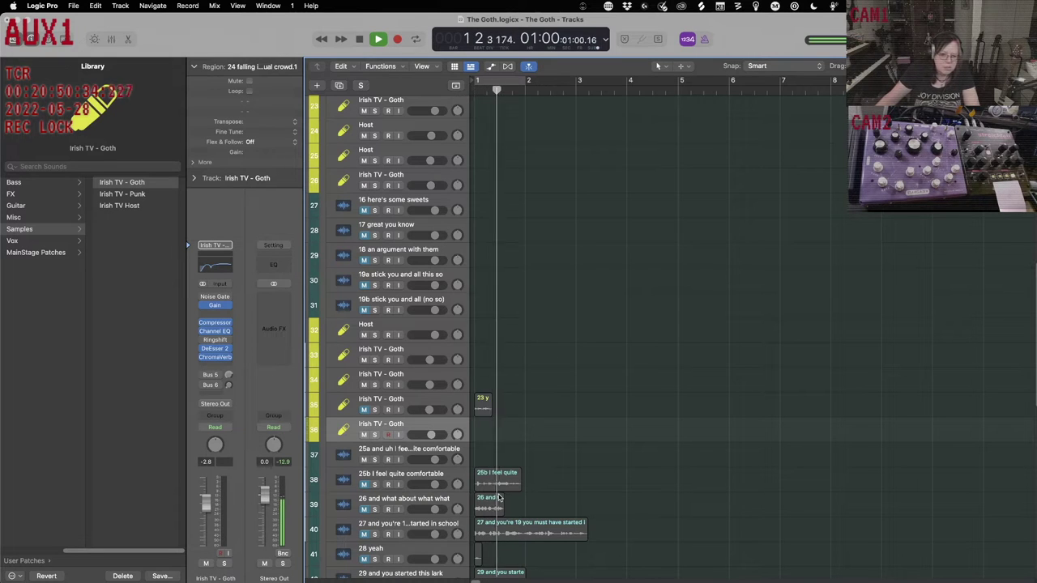
scroll(502, 486, down, 3)
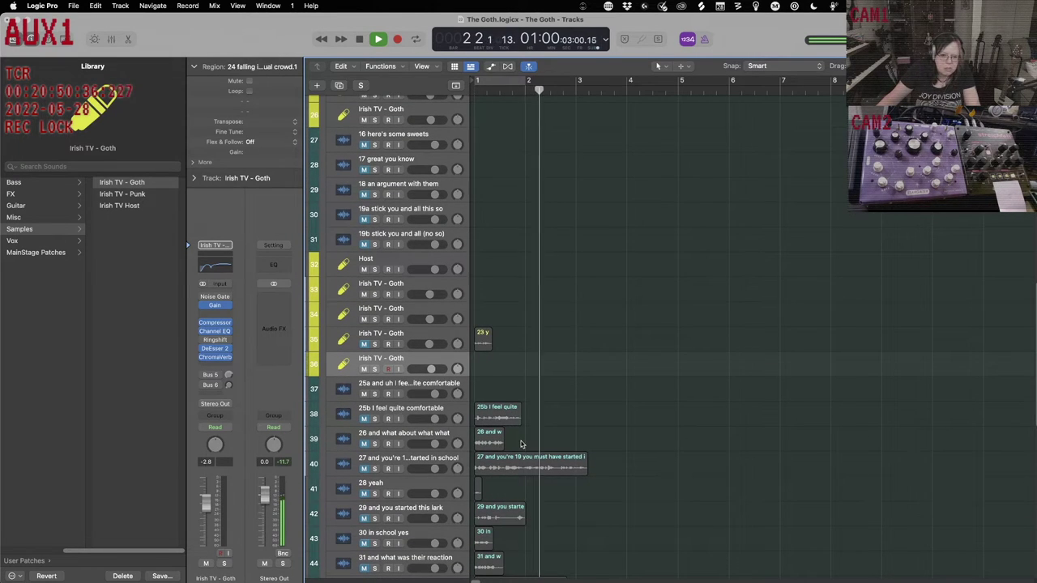
scroll(521, 429, down, 2)
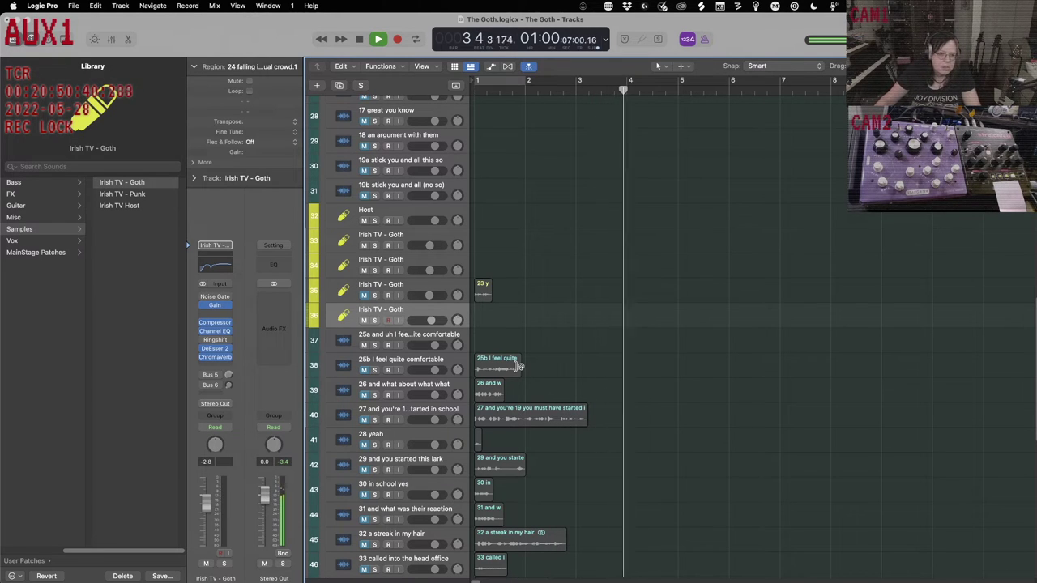
Apply the Irish TV - Goth patch from the user sample patches to the clip 25a track.
click(409, 340)
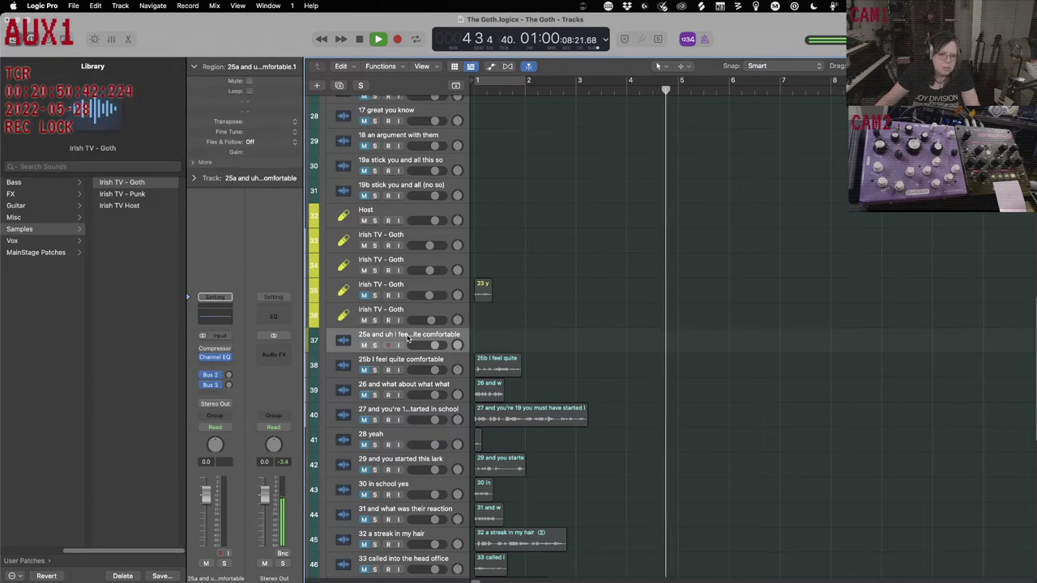
click(38, 190)
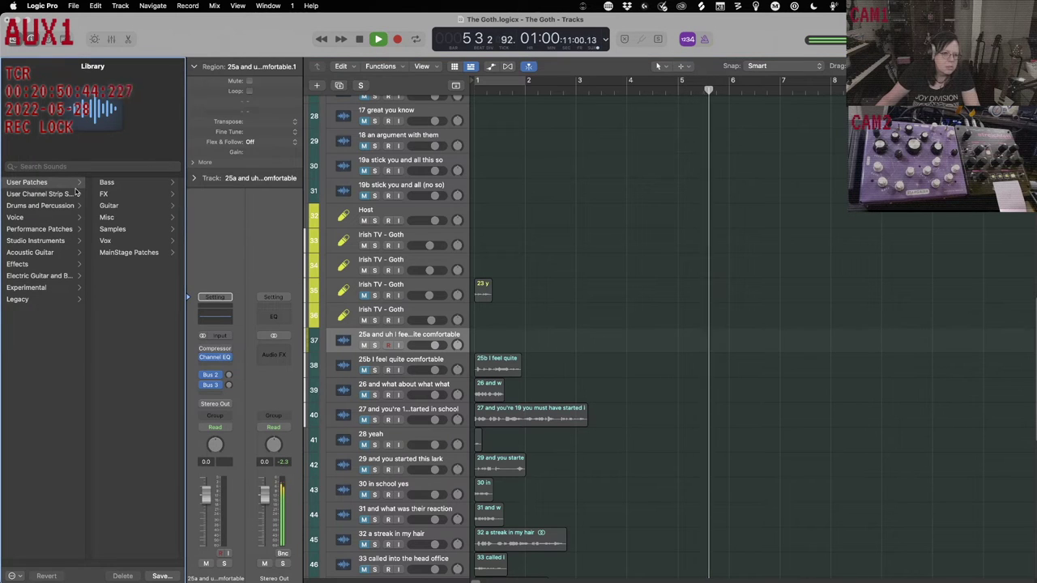
click(111, 228)
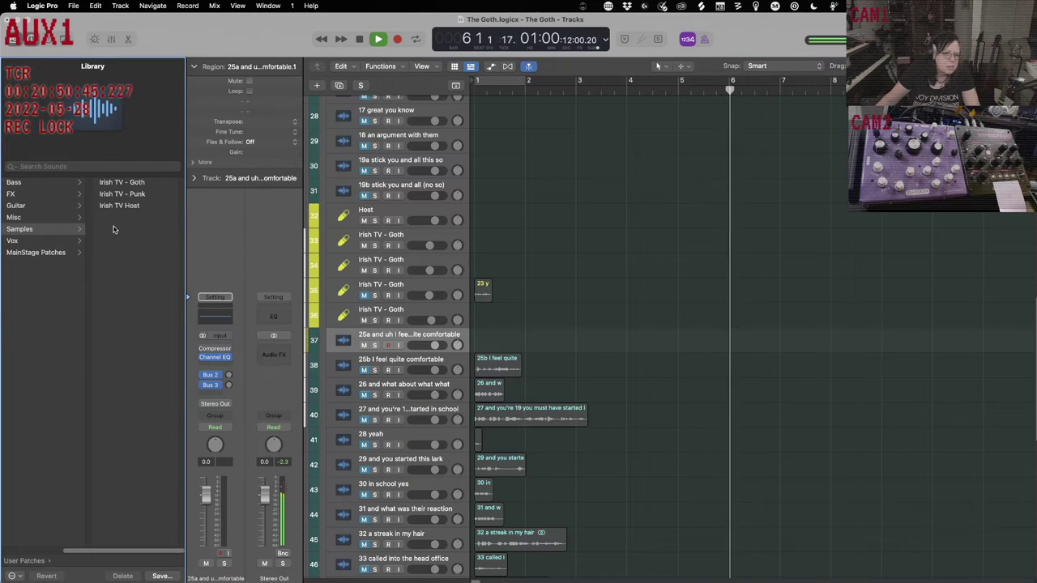
click(130, 183)
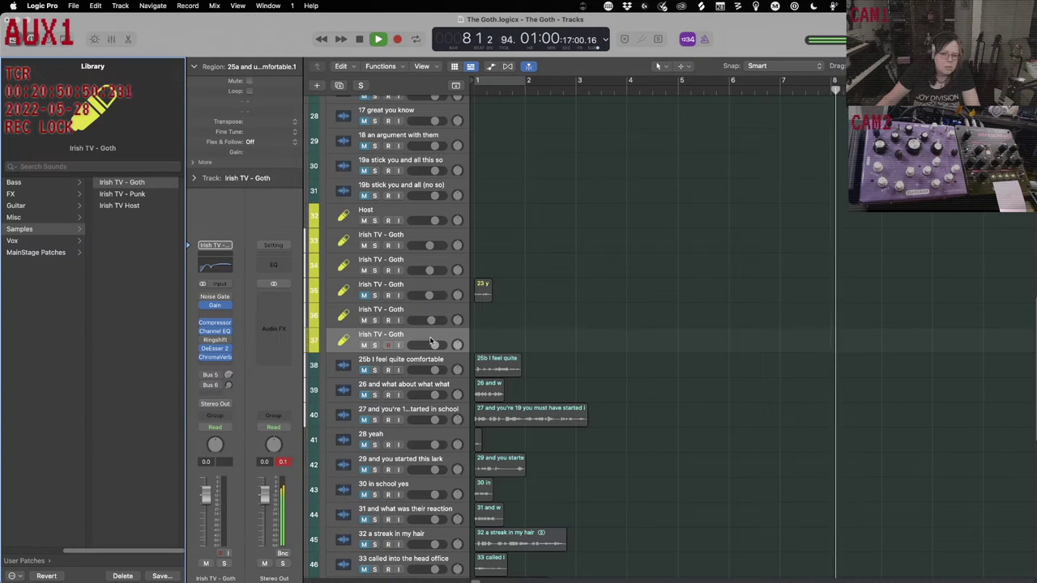
Apply the Irish TV - Goth patch to the clip 25b track.
scroll(534, 341, right, 15)
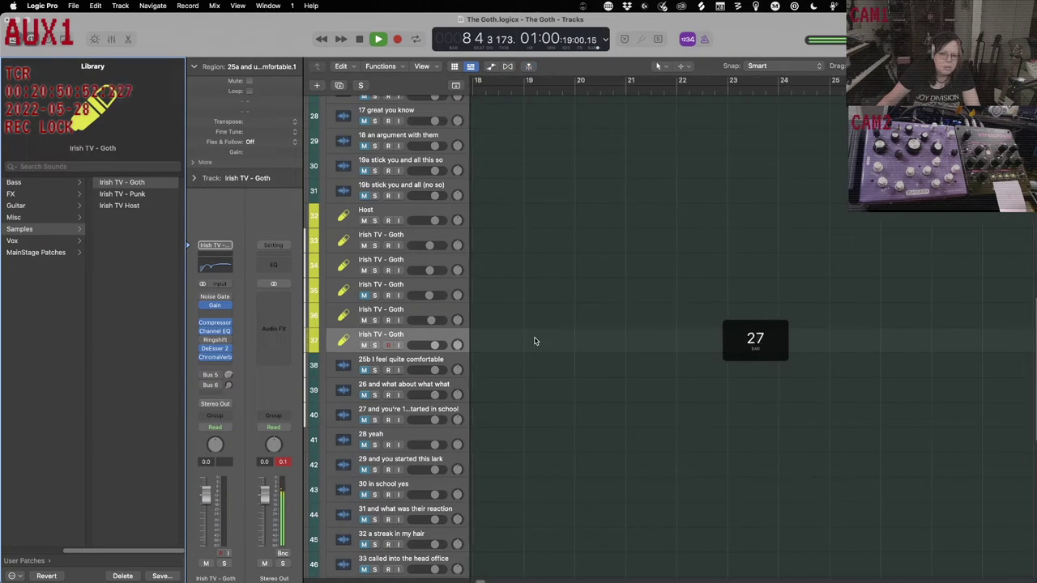
scroll(535, 341, right, 15)
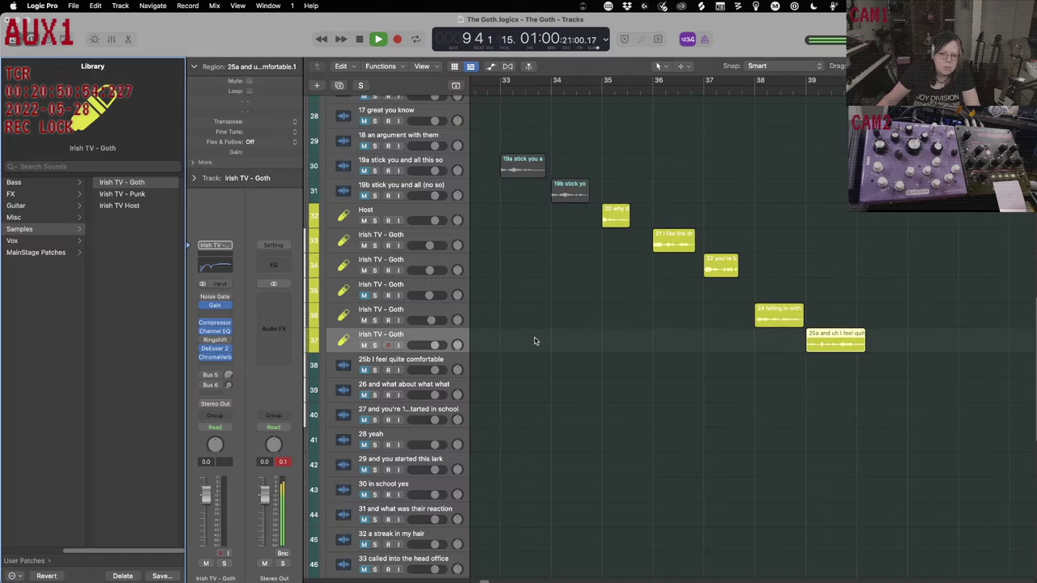
scroll(534, 341, left, 10)
click(416, 360)
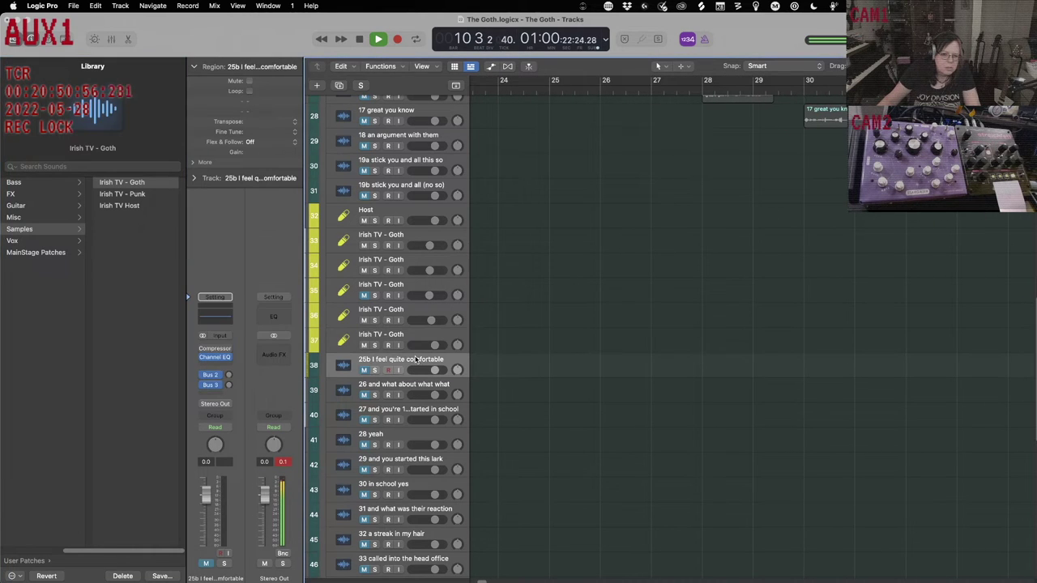
click(79, 183)
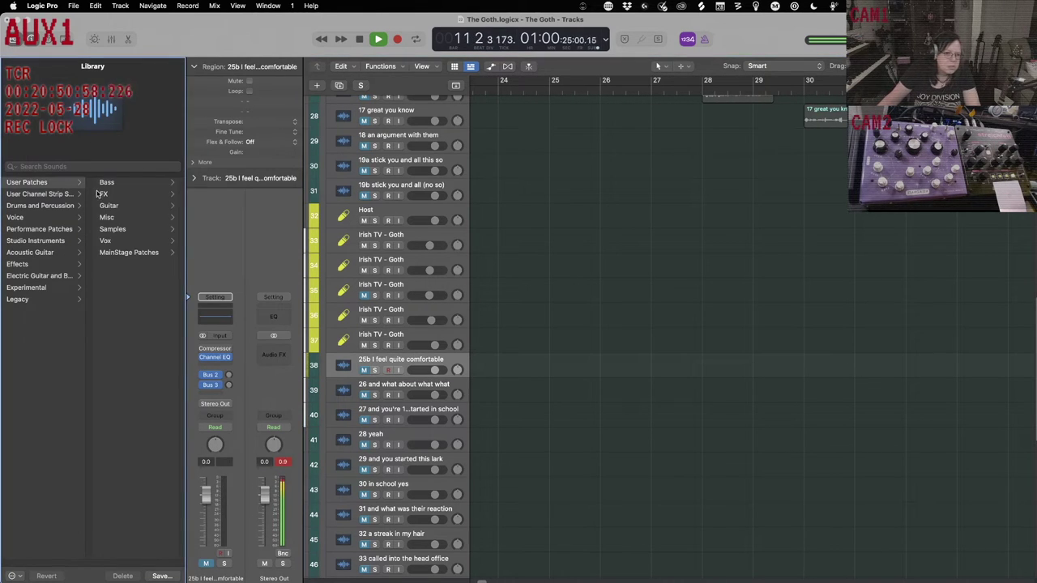
click(115, 229)
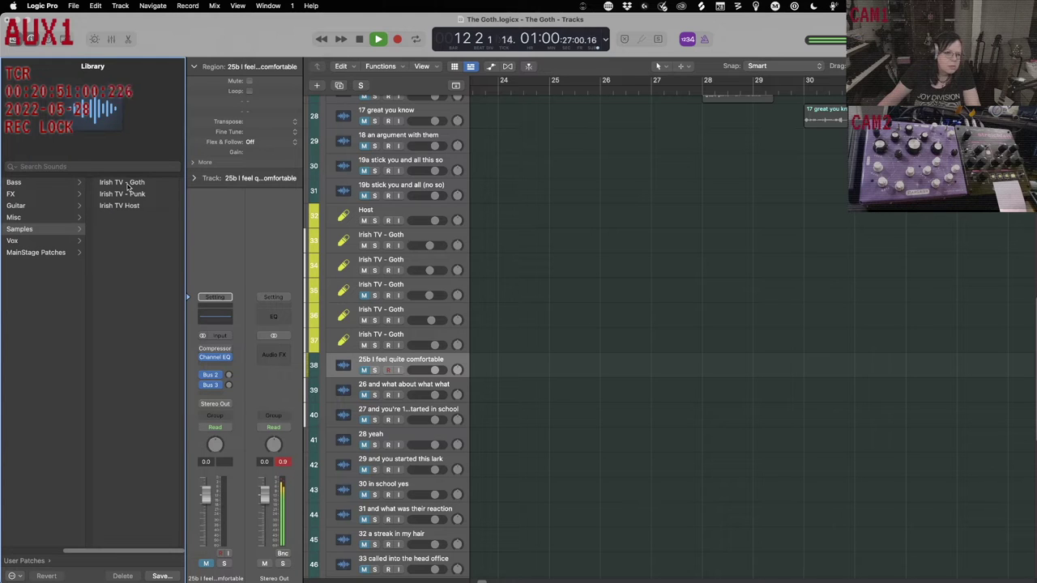
click(127, 184)
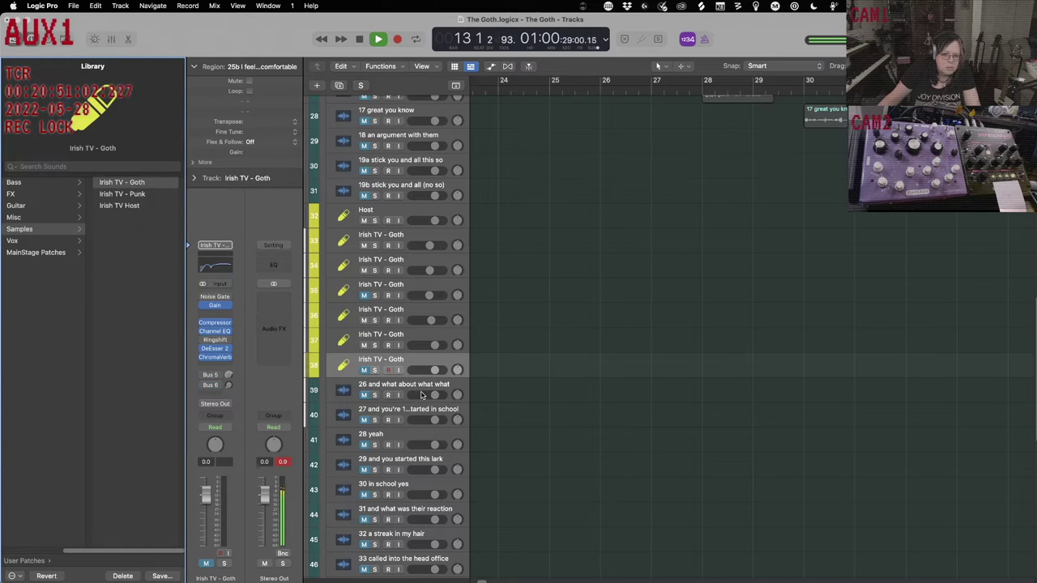
Apply the Irish TV Host patch to the clip 26 track, and unmute the tracks of clips 25b and 26.
key(Down)
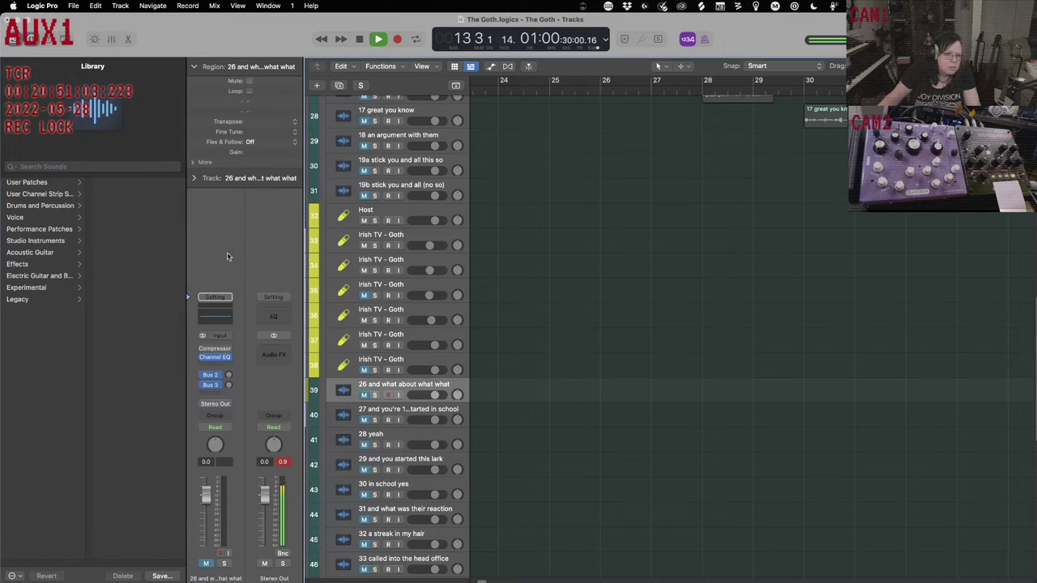
click(49, 184)
click(128, 230)
click(130, 208)
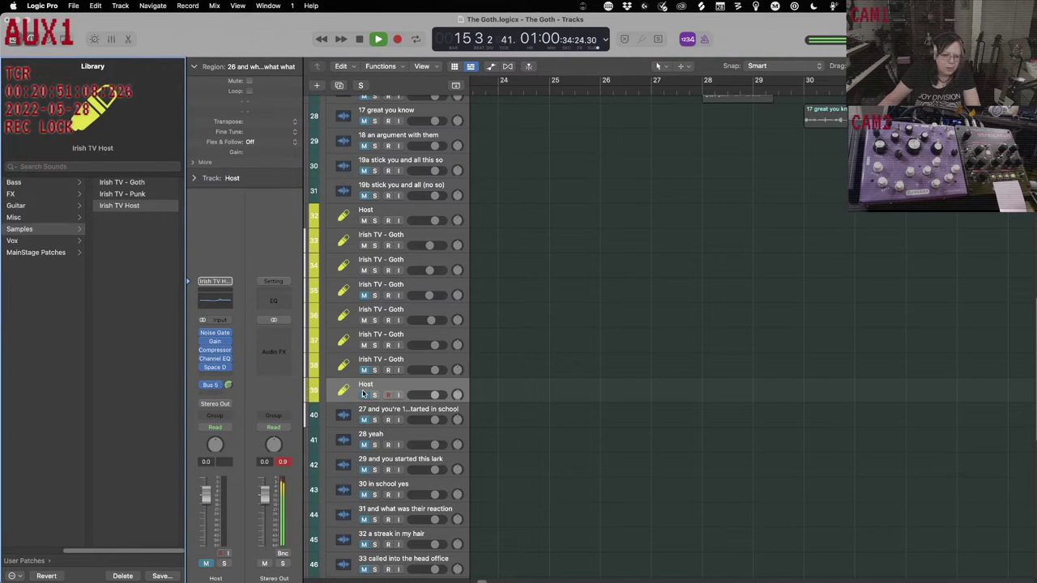
right_click(365, 376)
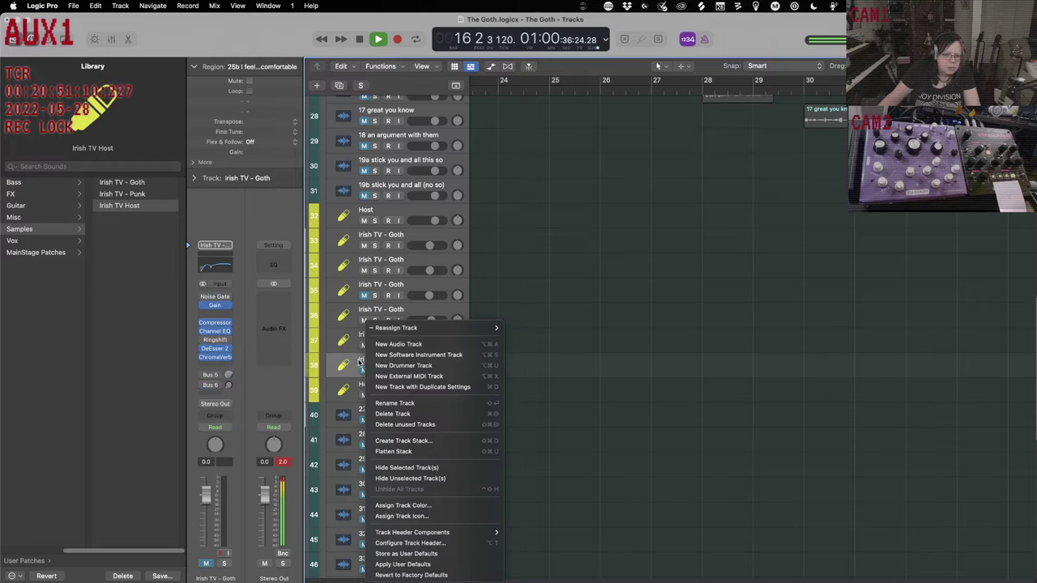
click(360, 362)
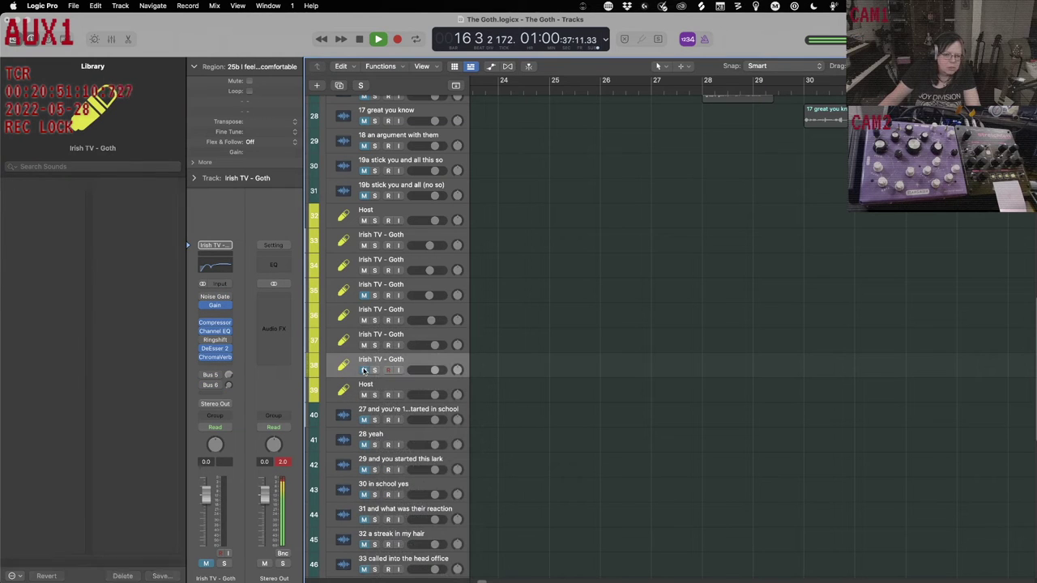
Apply the Irish TV Host patch to the clip 27 track.
click(412, 412)
click(71, 184)
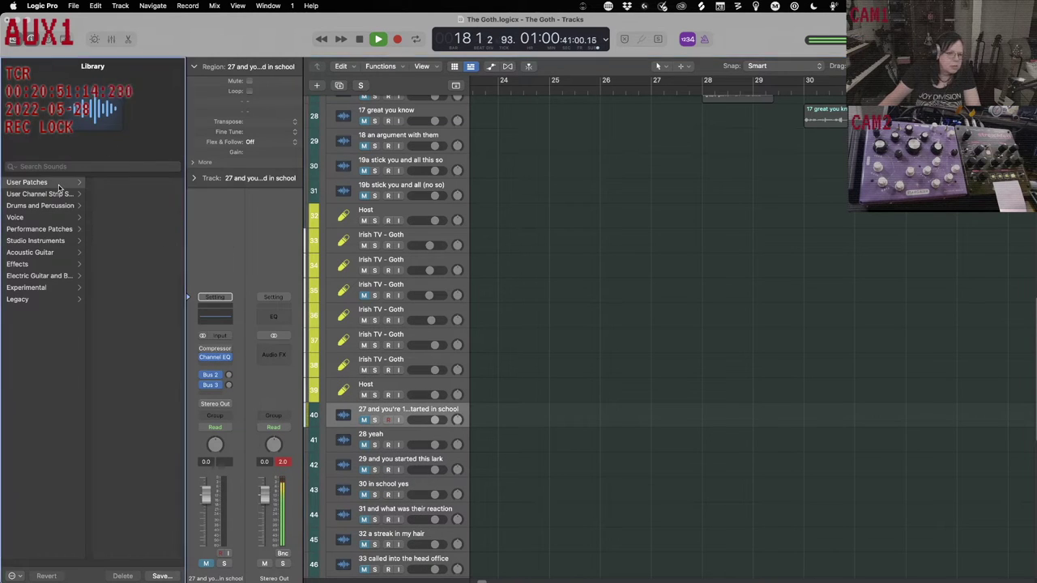
click(121, 228)
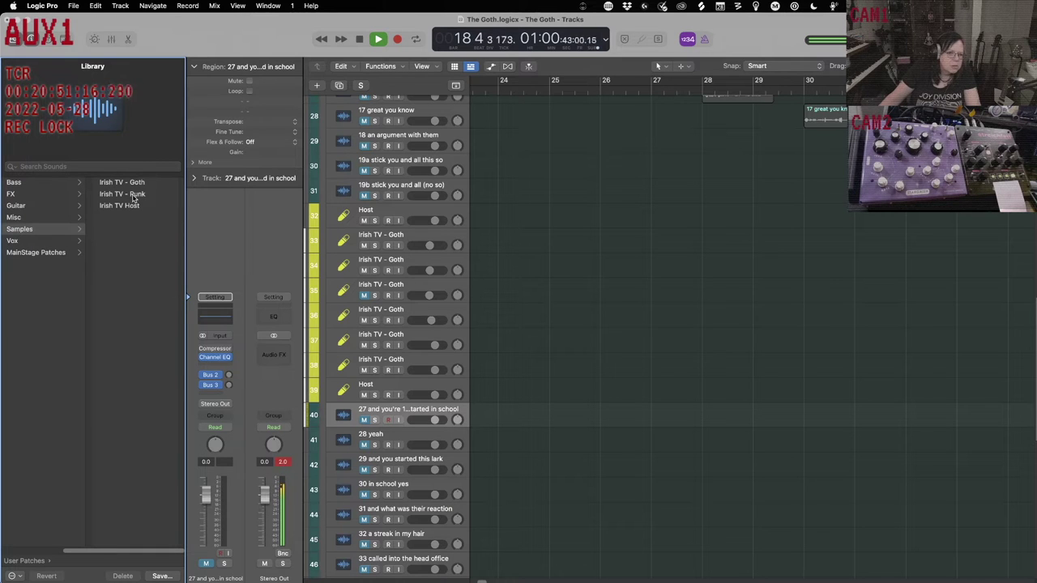
click(135, 205)
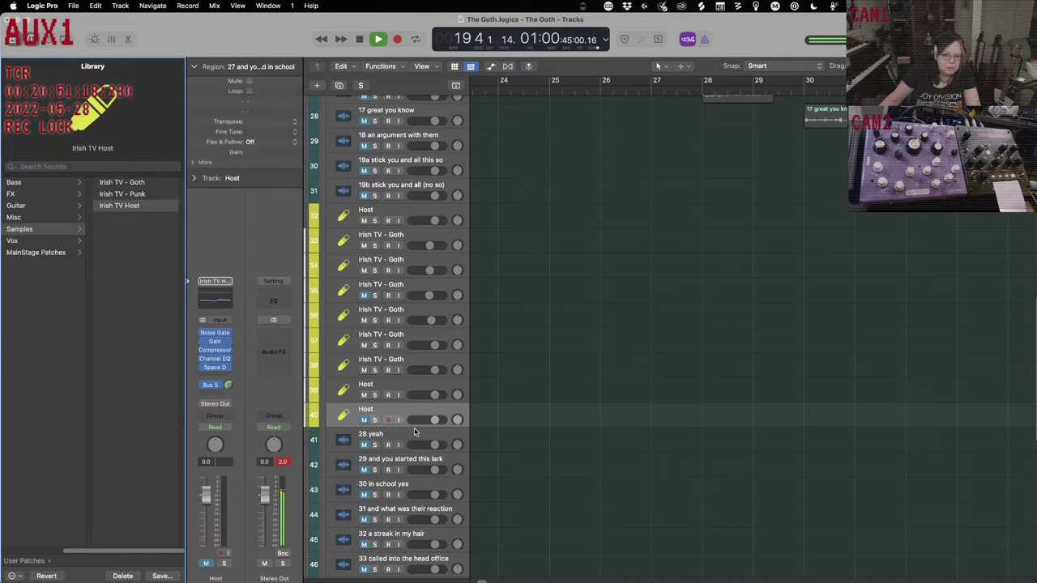
Apply the Irish TV - Goth patch to the "28 yeah" track.
click(418, 437)
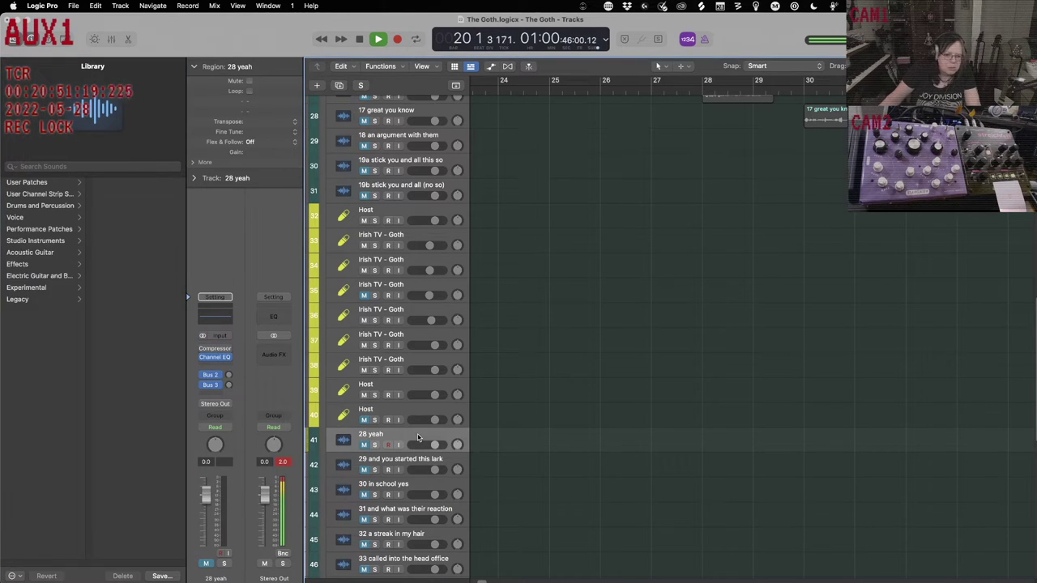
click(46, 183)
click(113, 229)
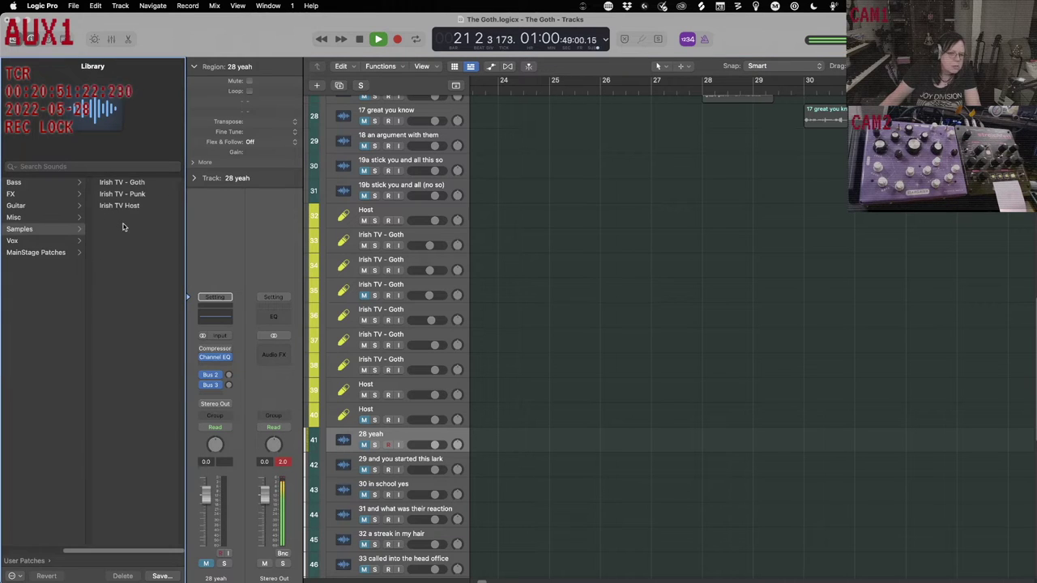
click(134, 187)
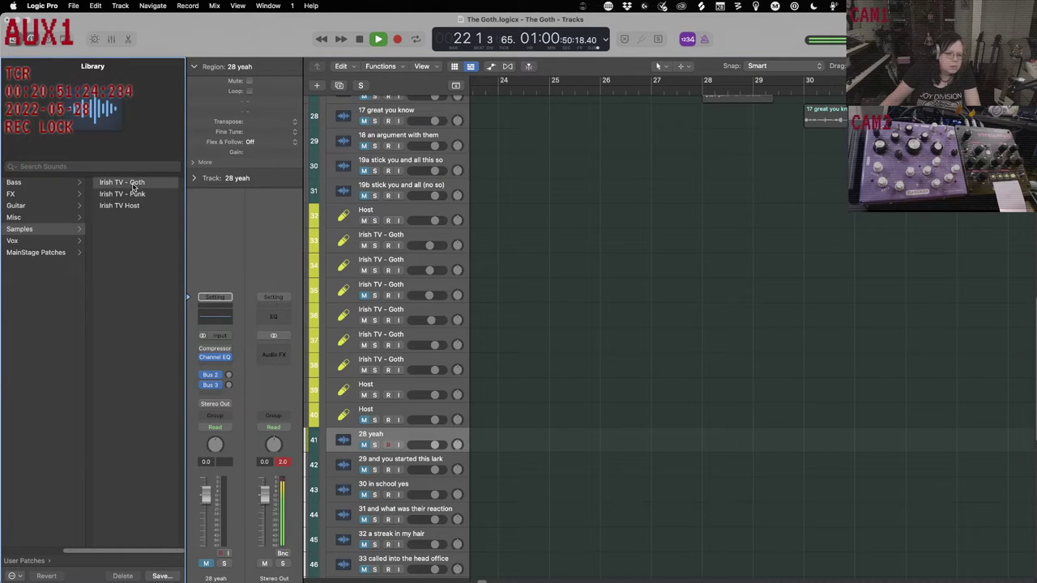
Unmute the tracks of clips 16 through 19b together, and apply the Irish TV - Goth patch to the clip 16 track.
scroll(896, 382, right, 3)
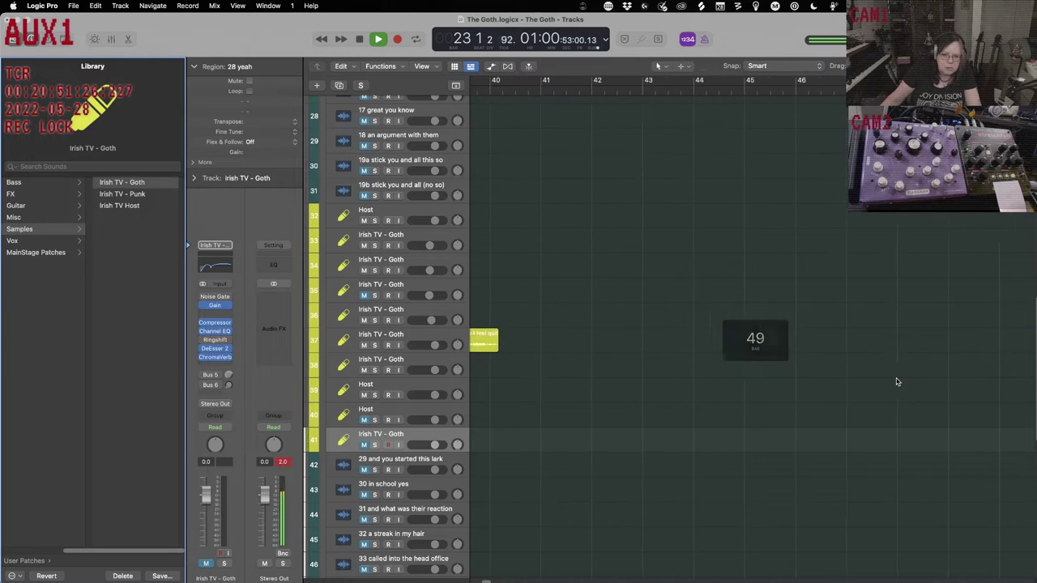
scroll(896, 382, left, 10)
scroll(897, 381, right, 3)
scroll(897, 382, up, 4)
scroll(896, 381, right, 2)
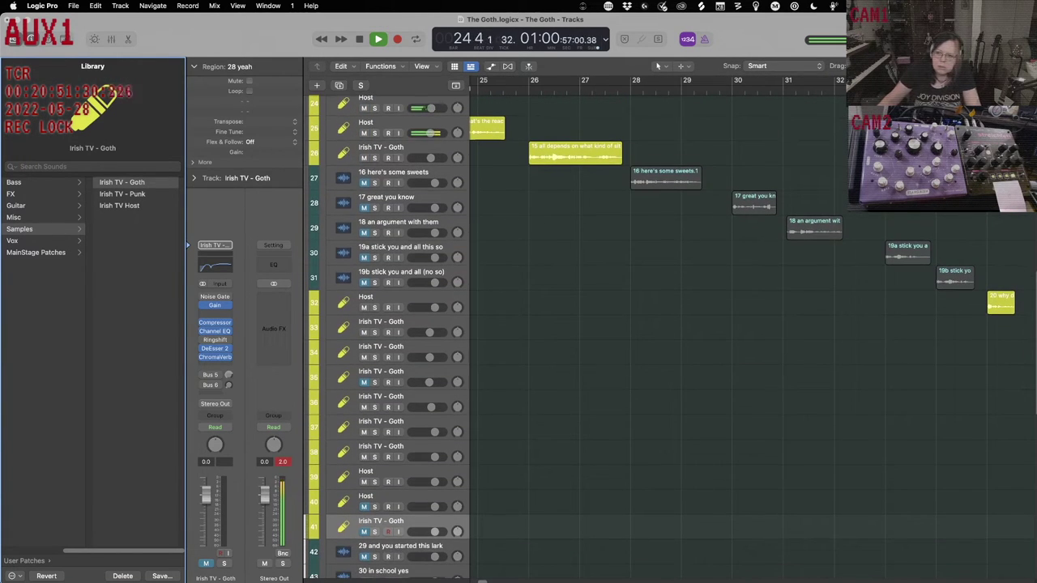
key(super+Up)
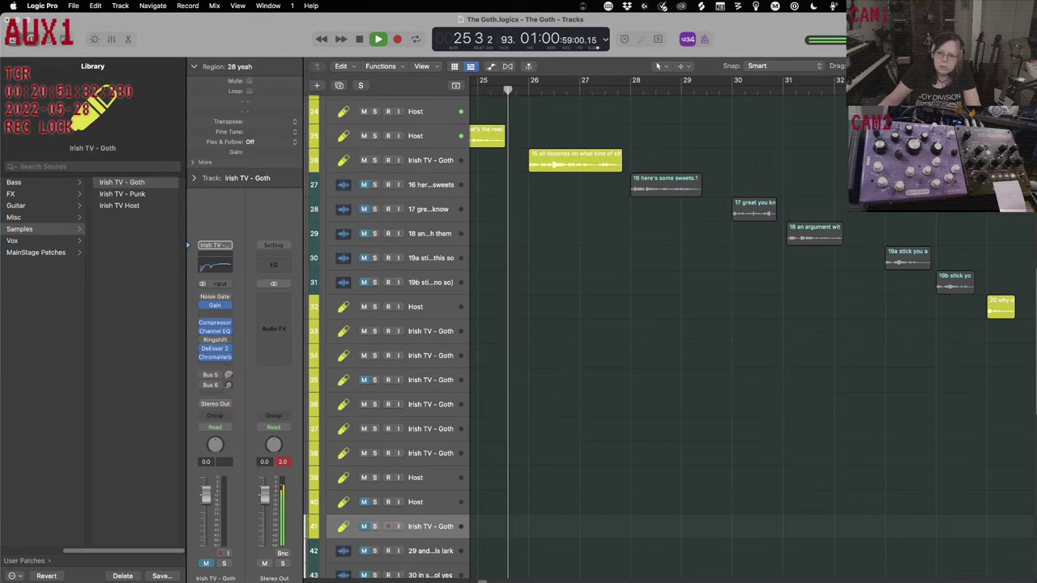
key(super+Up)
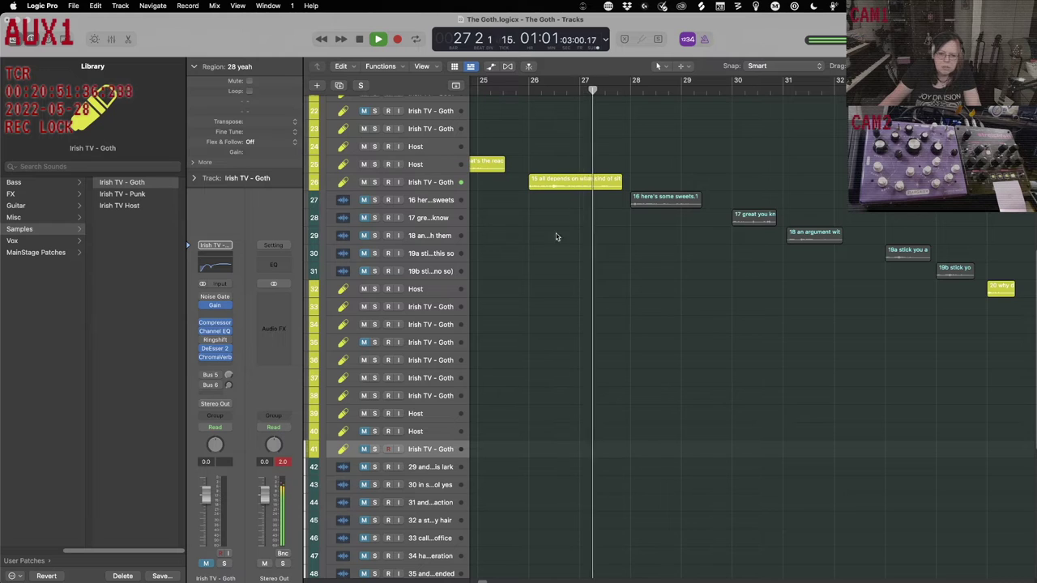
click(434, 200)
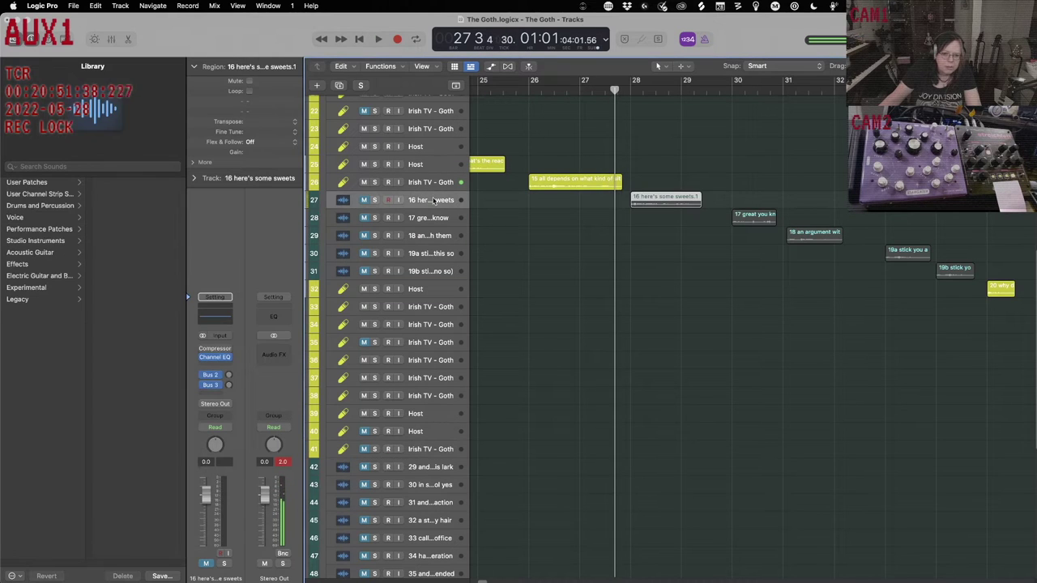
shift+click(440, 272)
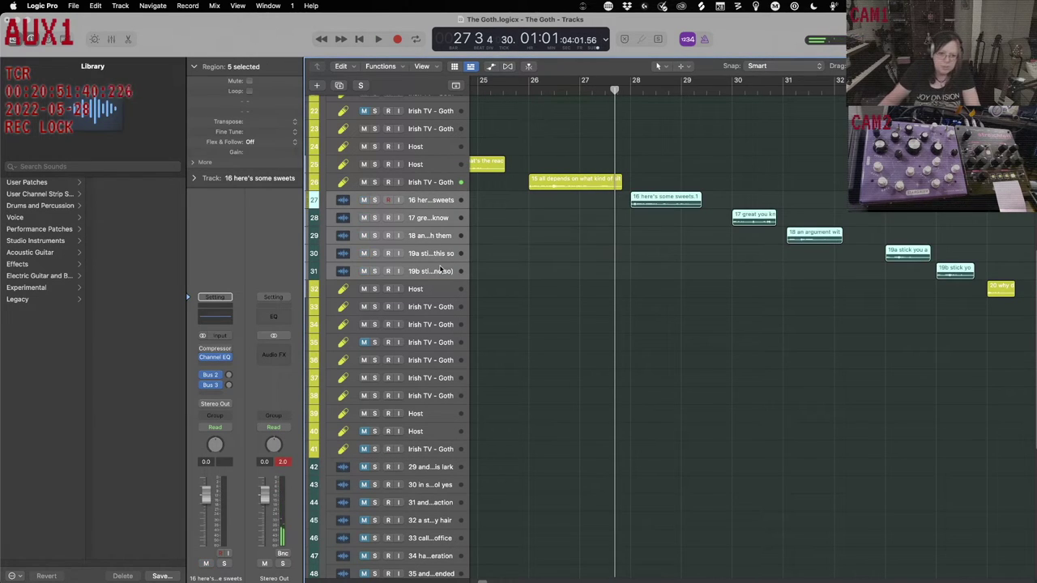
click(26, 182)
click(112, 230)
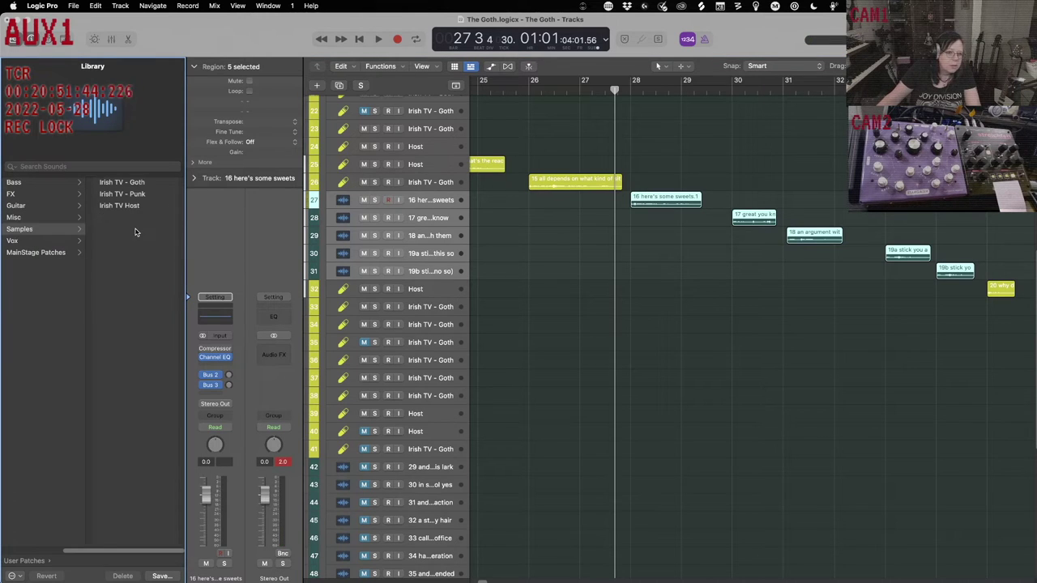
click(130, 183)
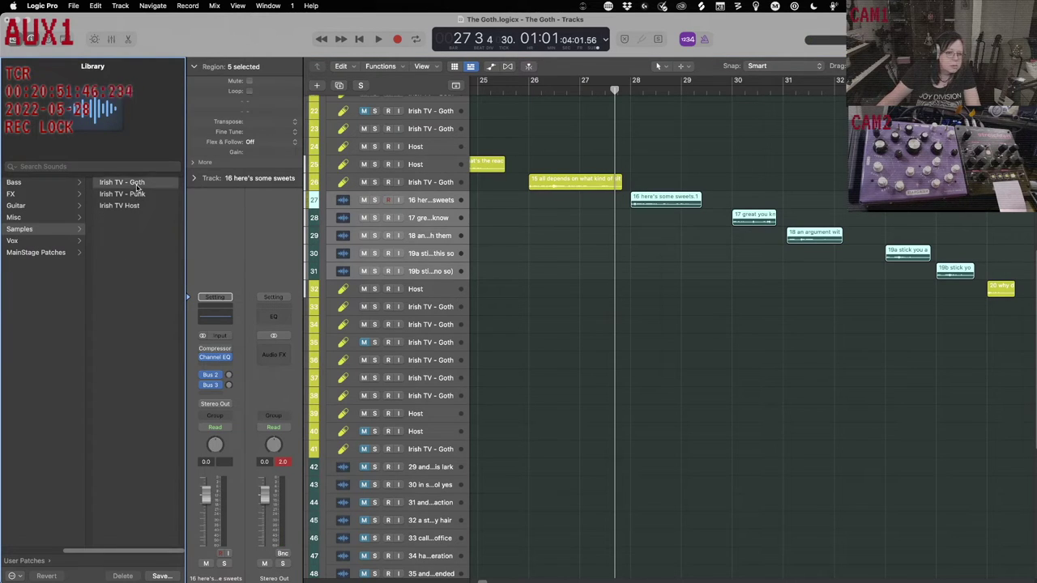
Apply the Irish TV - Goth patch to the tracks of clips 17 and 18, one after the other.
click(401, 217)
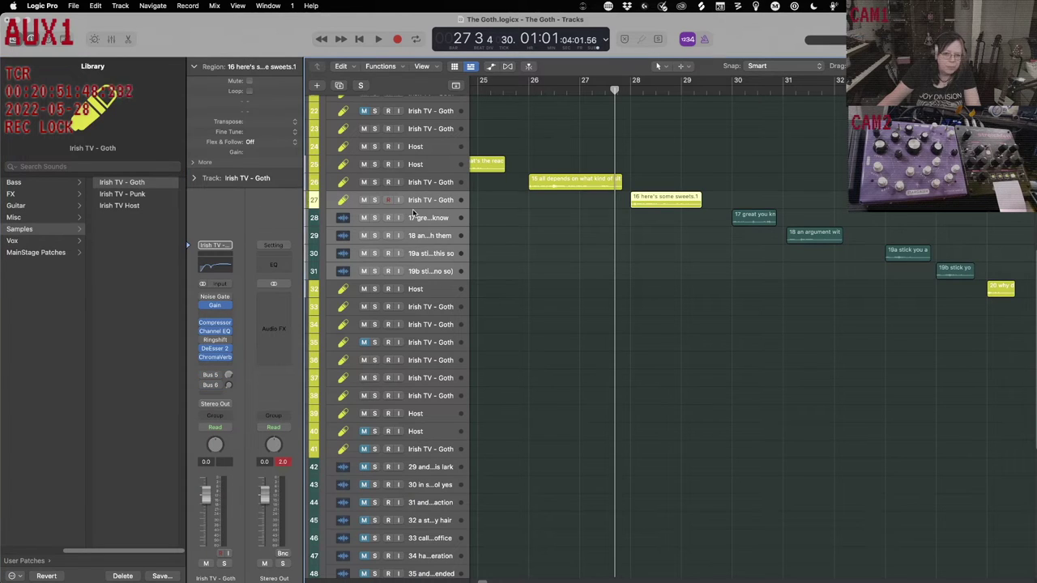
click(72, 185)
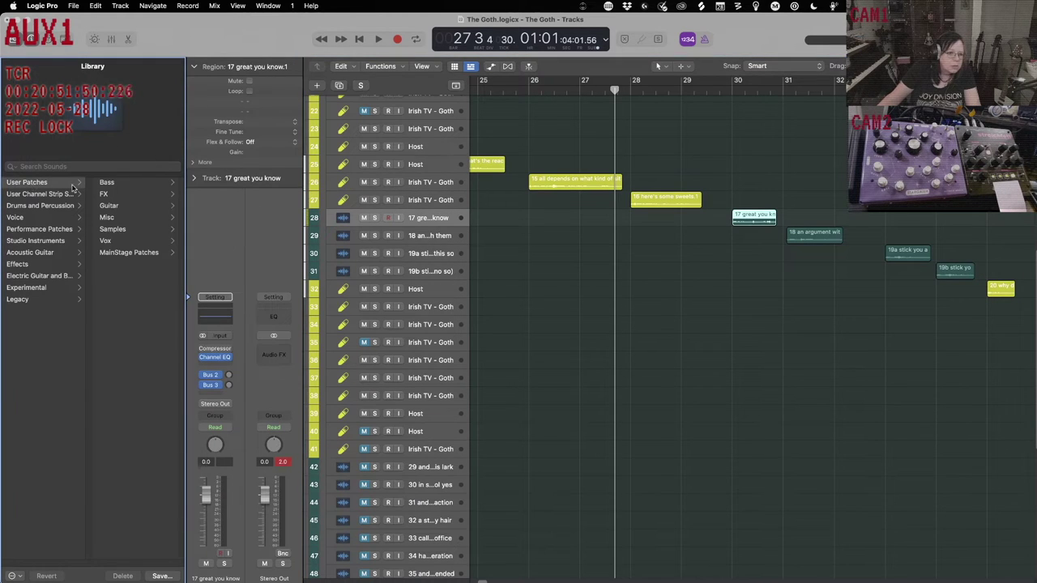
click(113, 230)
click(140, 184)
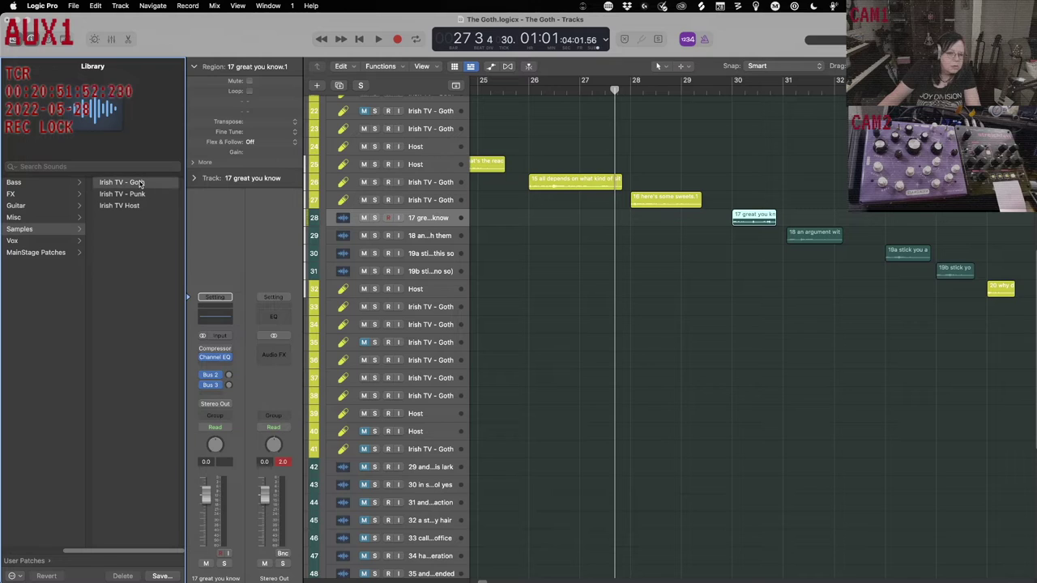
key(Down)
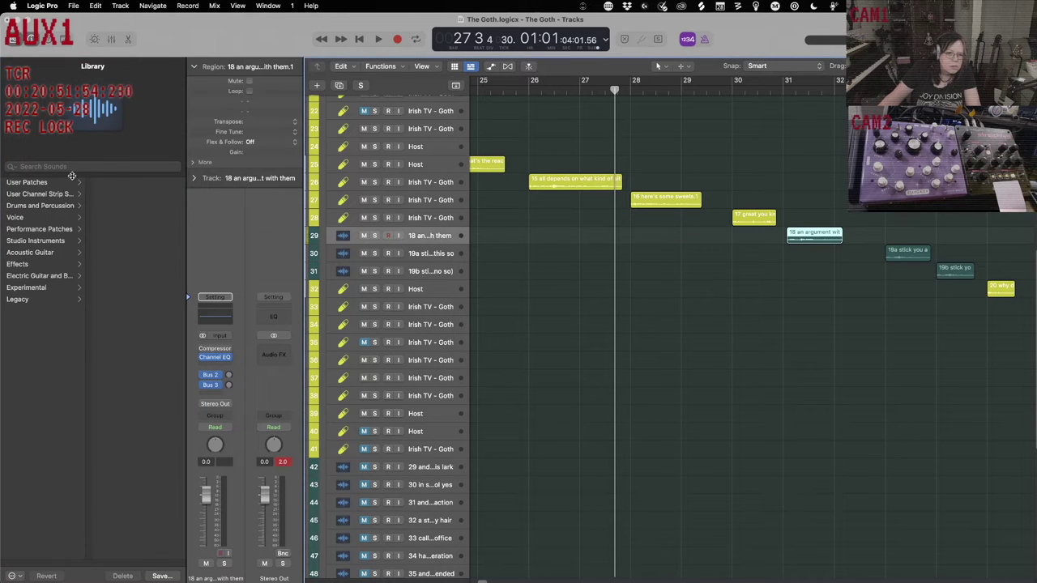
click(64, 183)
click(127, 228)
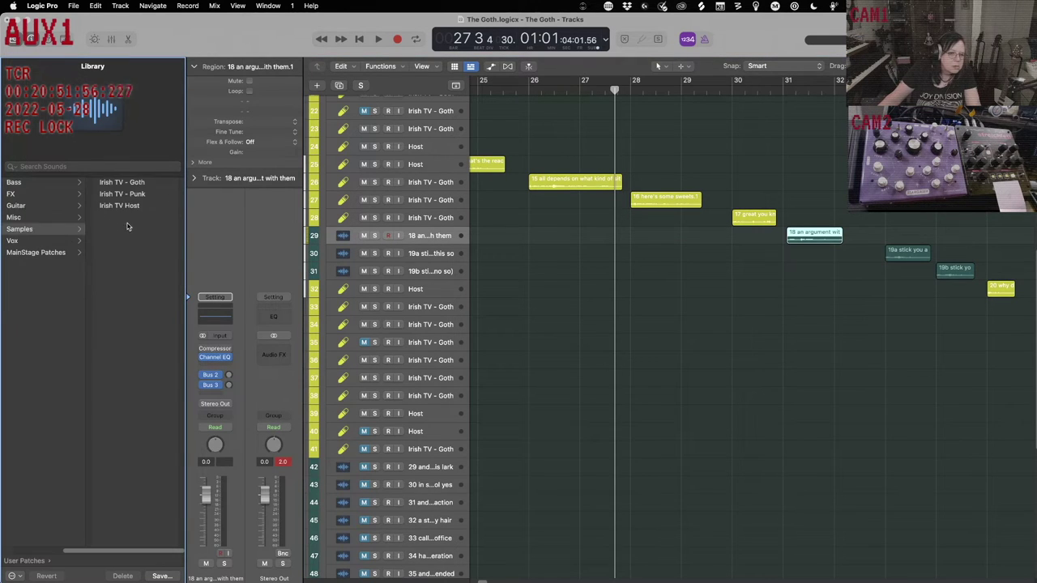
click(127, 184)
Apply the Irish TV - Goth patch to the tracks of clips 19a and 19b, one after the other.
key(Down)
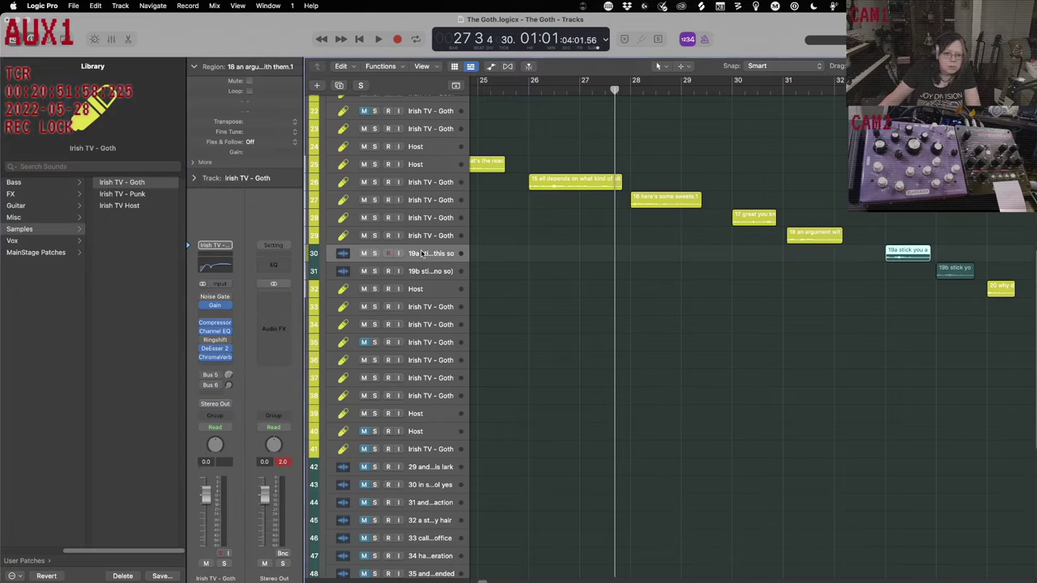
click(53, 184)
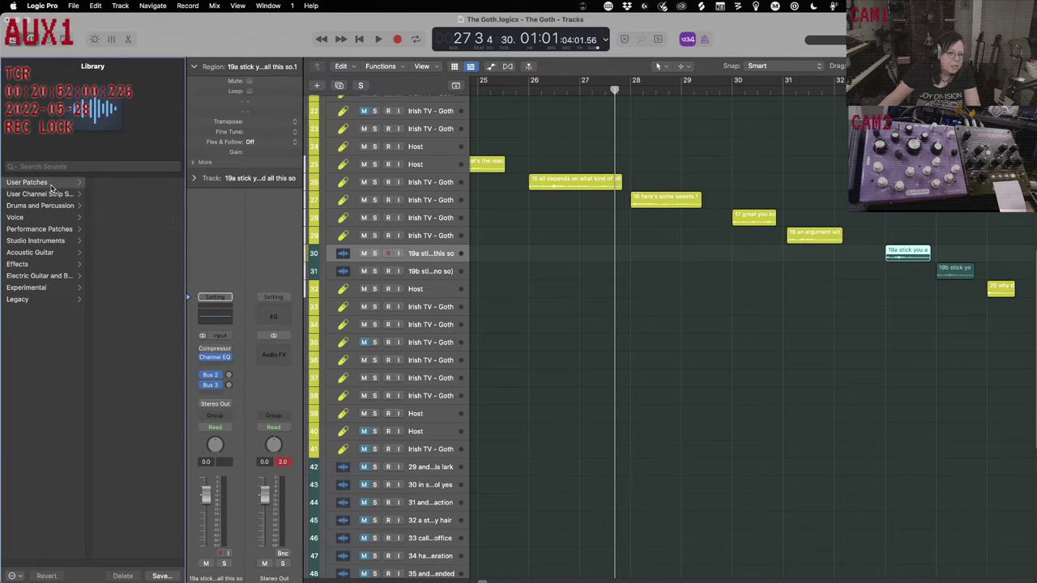
click(111, 229)
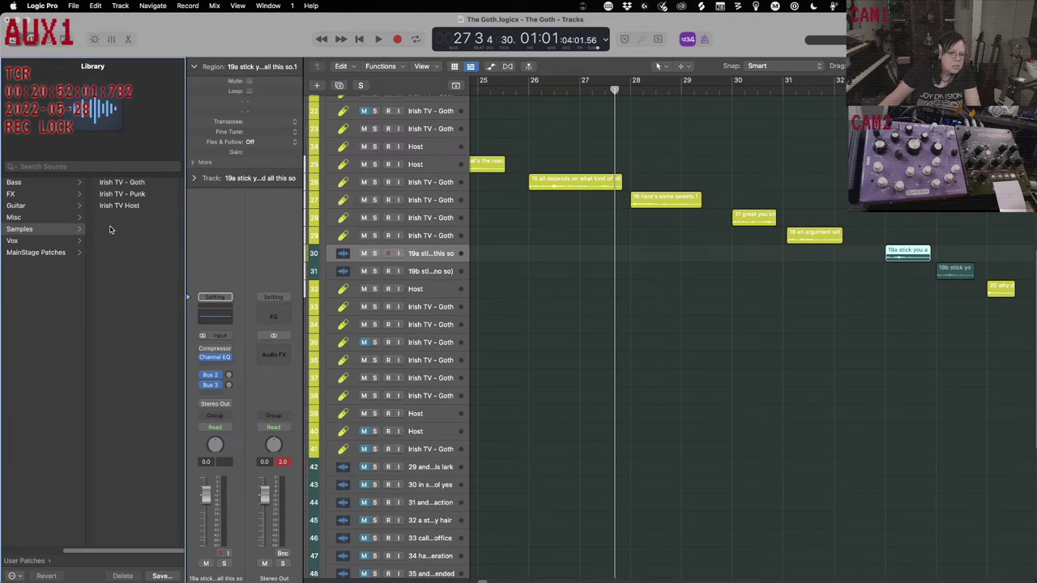
click(125, 183)
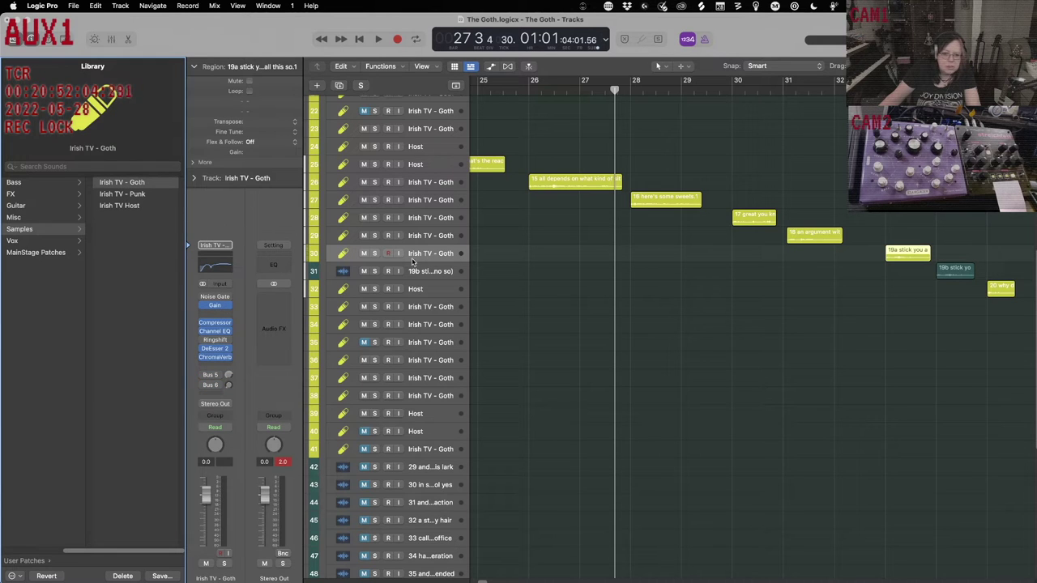
click(445, 271)
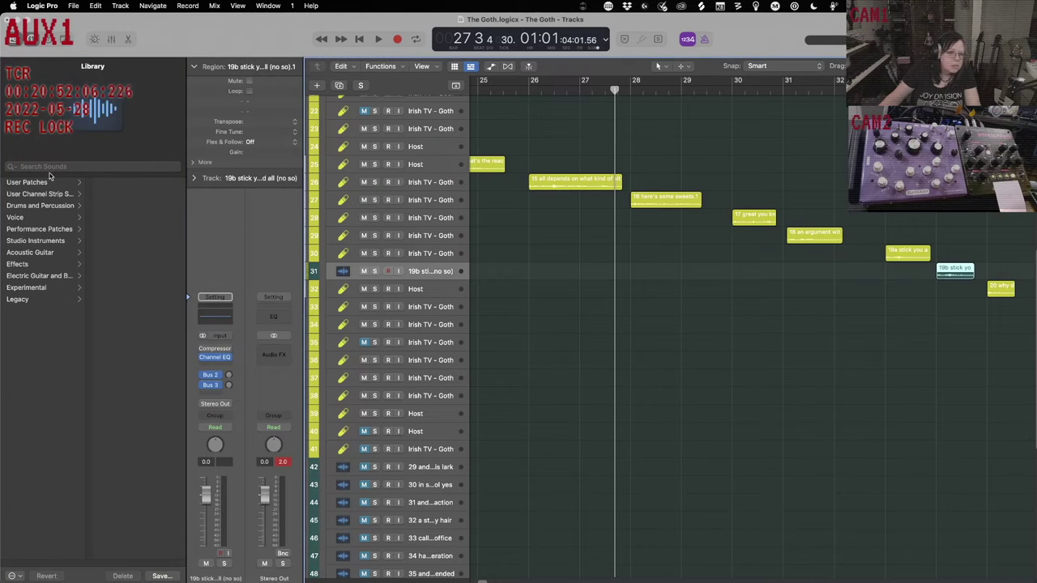
click(25, 185)
click(112, 229)
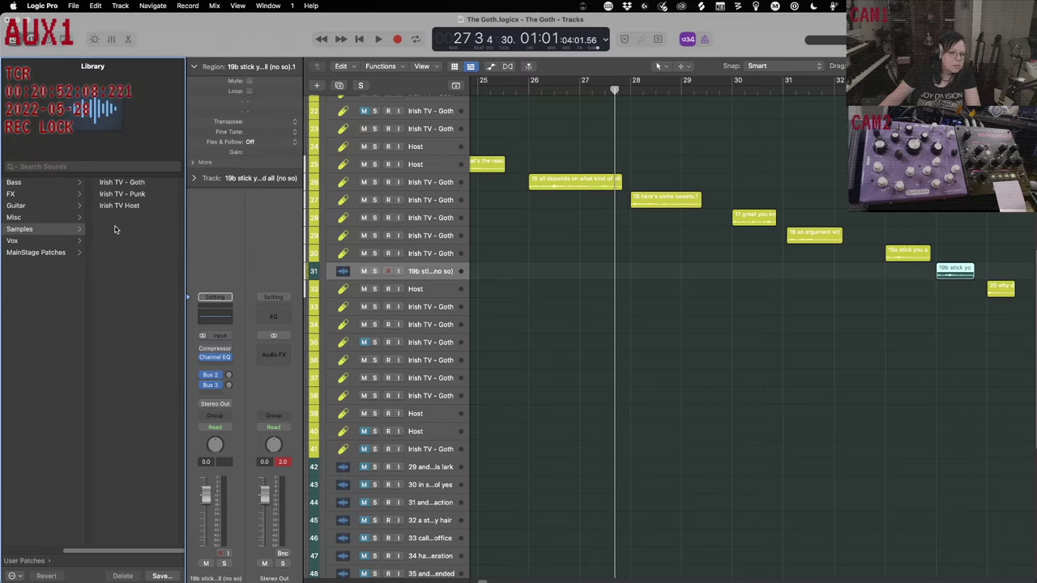
click(119, 183)
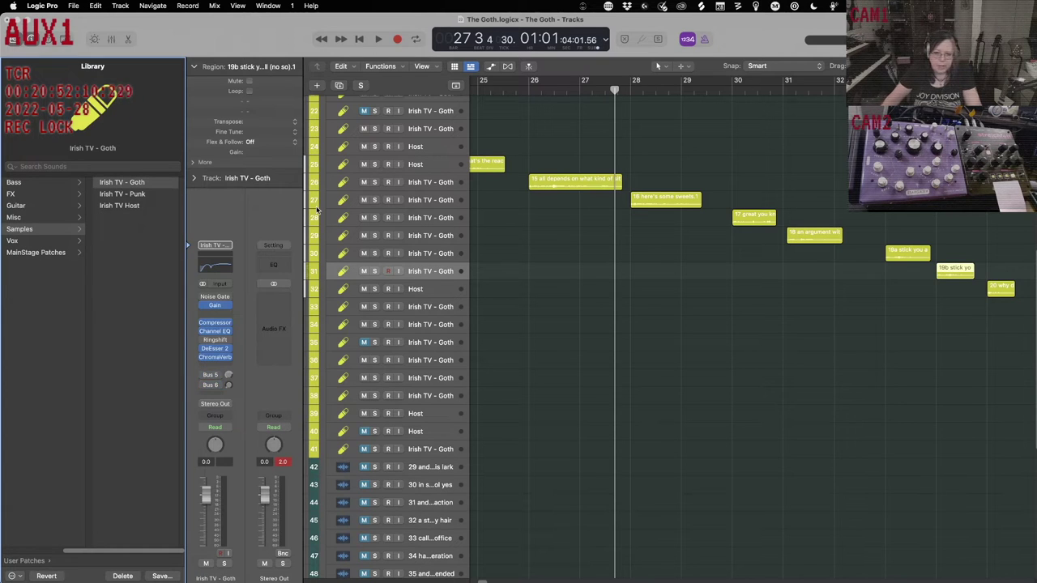
Select the clips stacked at bar 1 from 25b downward, move them together to about bar 9, and hide the Library.
key(Return)
key(space)
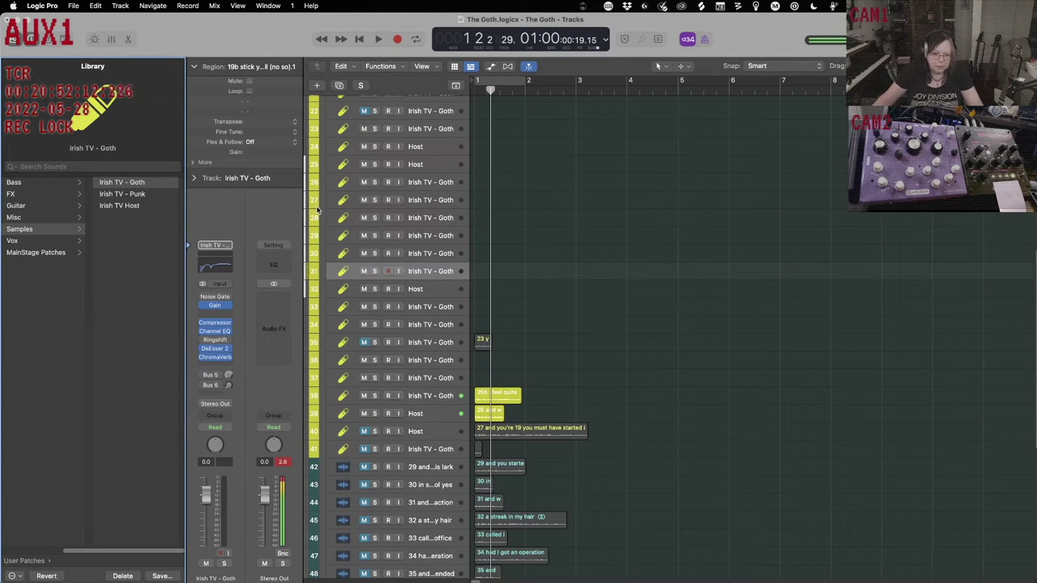
drag(540, 376, 489, 449)
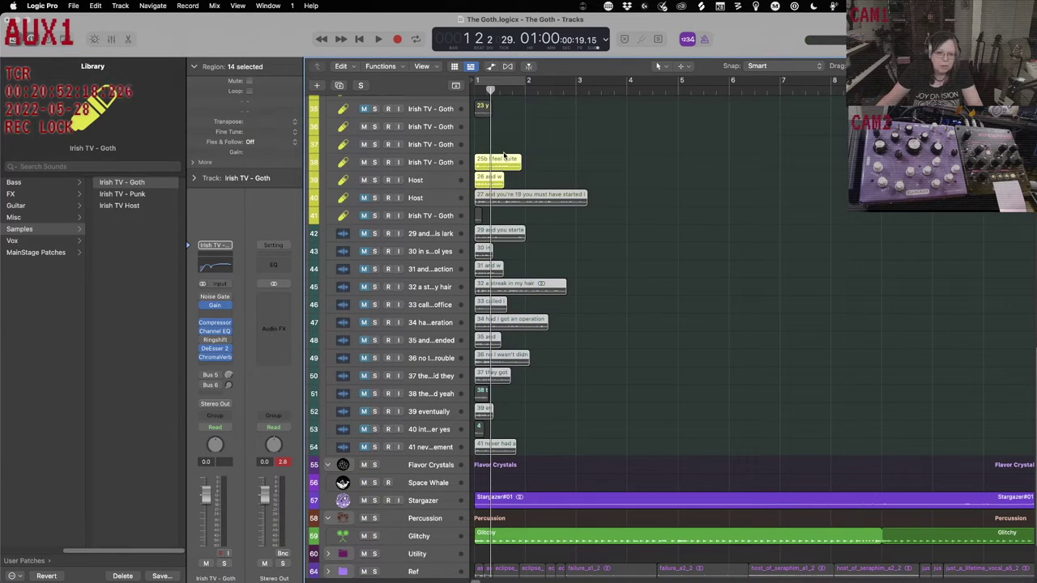
drag(502, 160, 933, 159)
key(y)
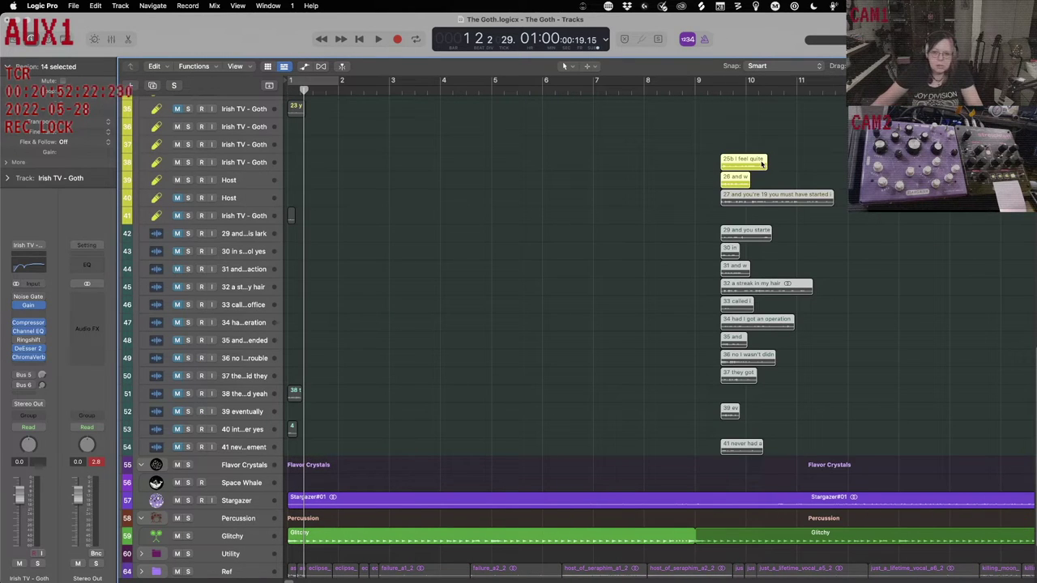
Move the selected group of clips from 25b downward further along the timeline to bar 22, keeping each on its own track.
scroll(748, 179, up, 5)
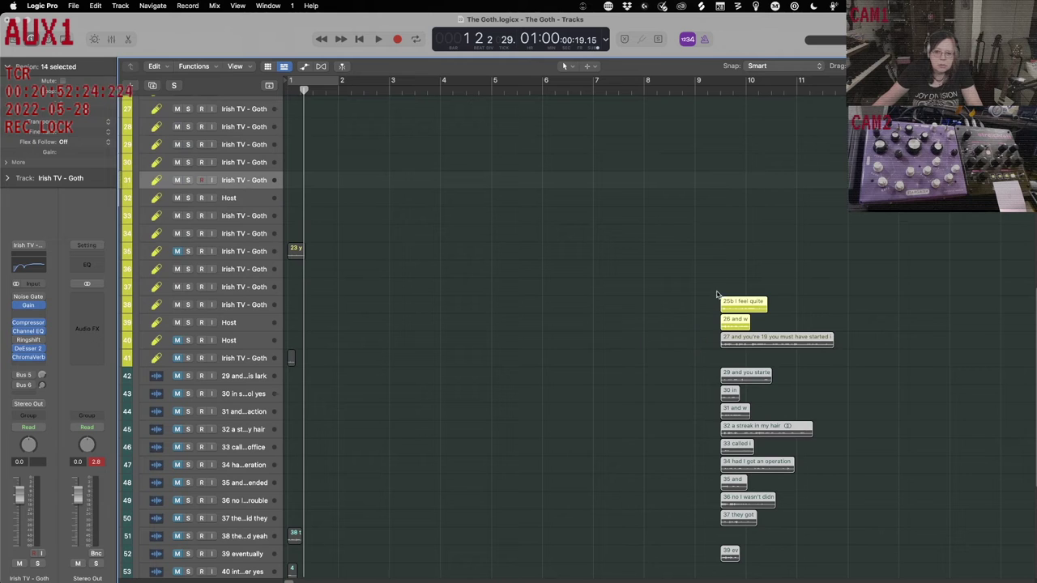
drag(734, 305, 850, 294)
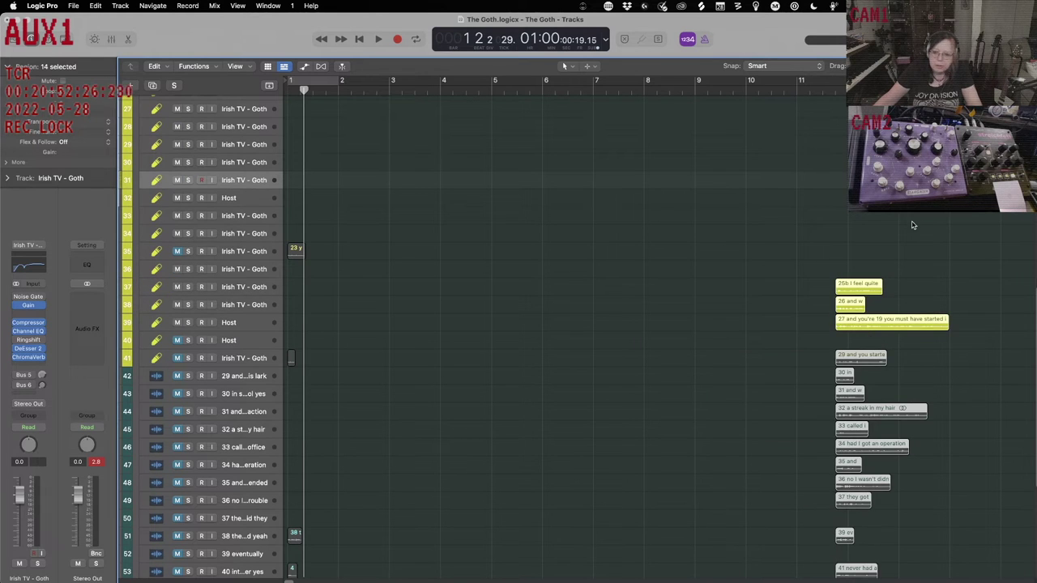
key(super+z)
drag(750, 303, 1029, 306)
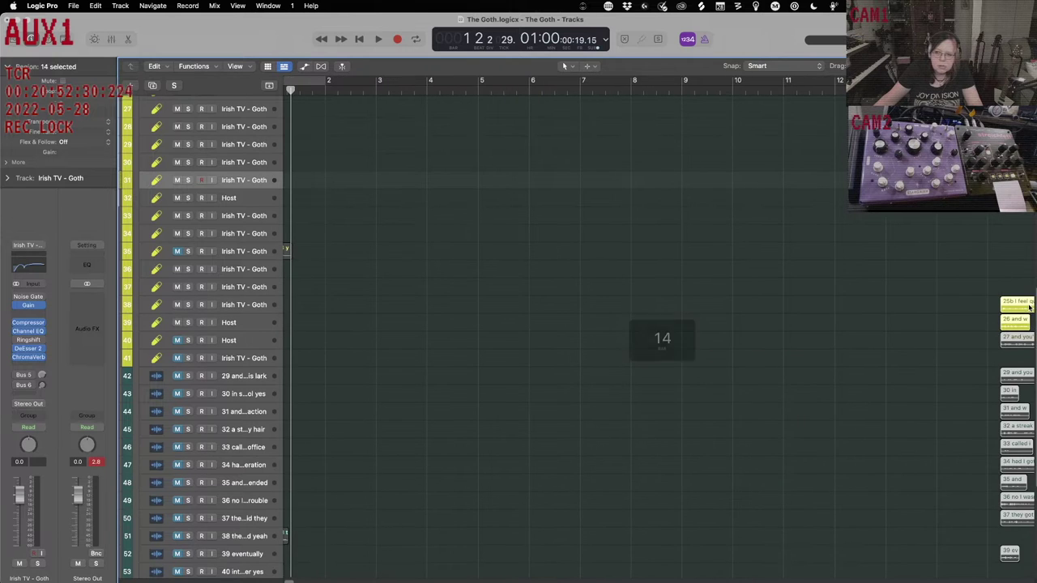
scroll(815, 289, right, 10)
scroll(817, 291, up, 3)
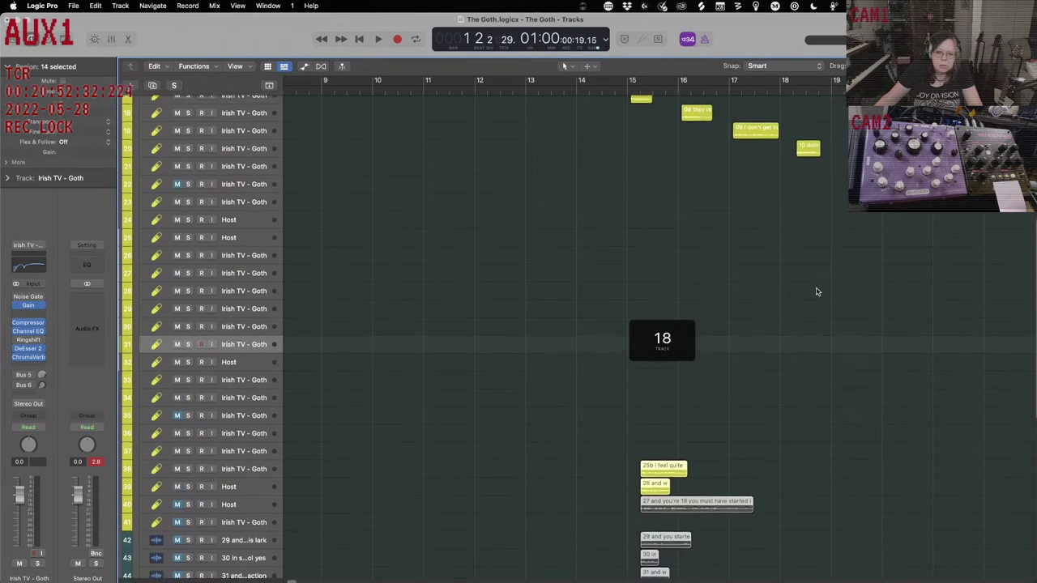
drag(665, 471, 1012, 475)
scroll(933, 307, right, 10)
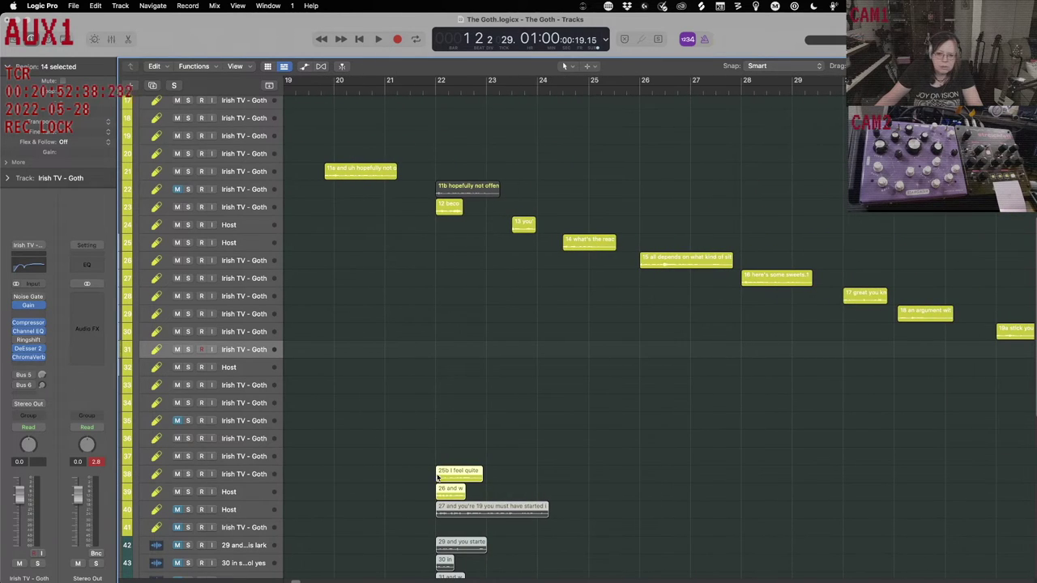
Select tracks 38 through 54 with all their clips and cut the clips from the timeline.
click(263, 474)
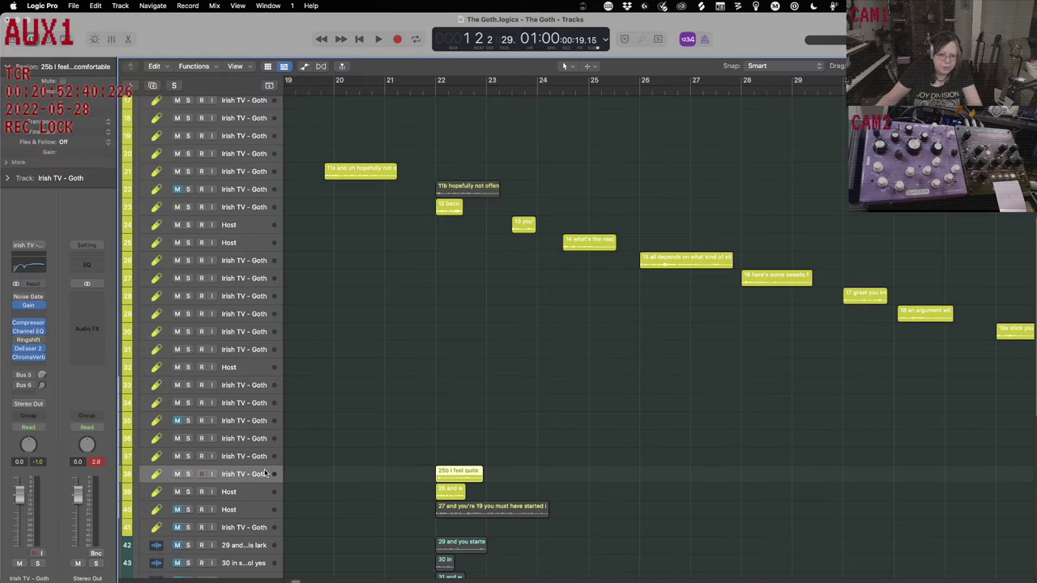
scroll(263, 474, down, 10)
scroll(263, 472, down, 2)
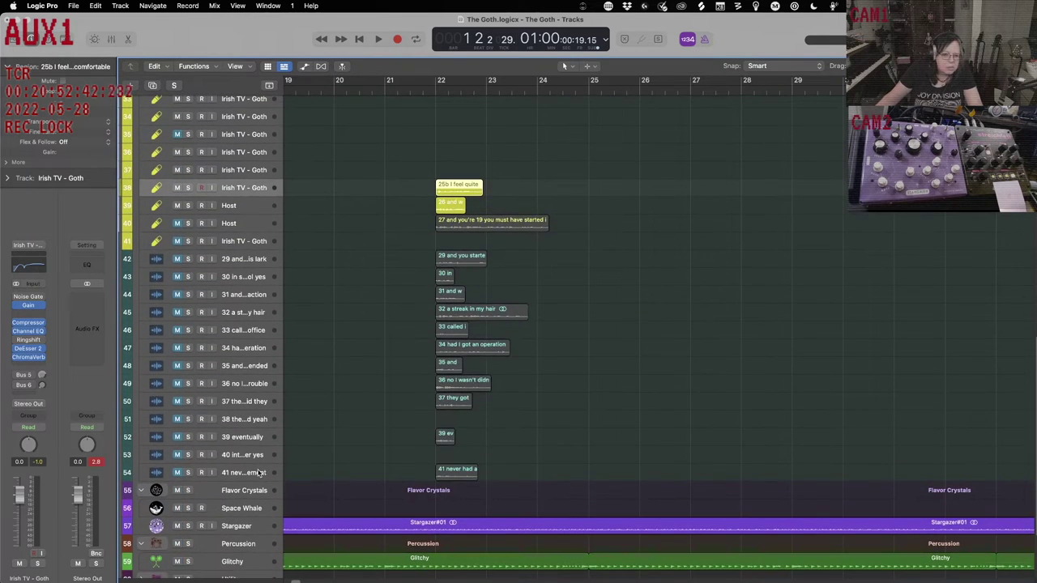
shift+click(255, 467)
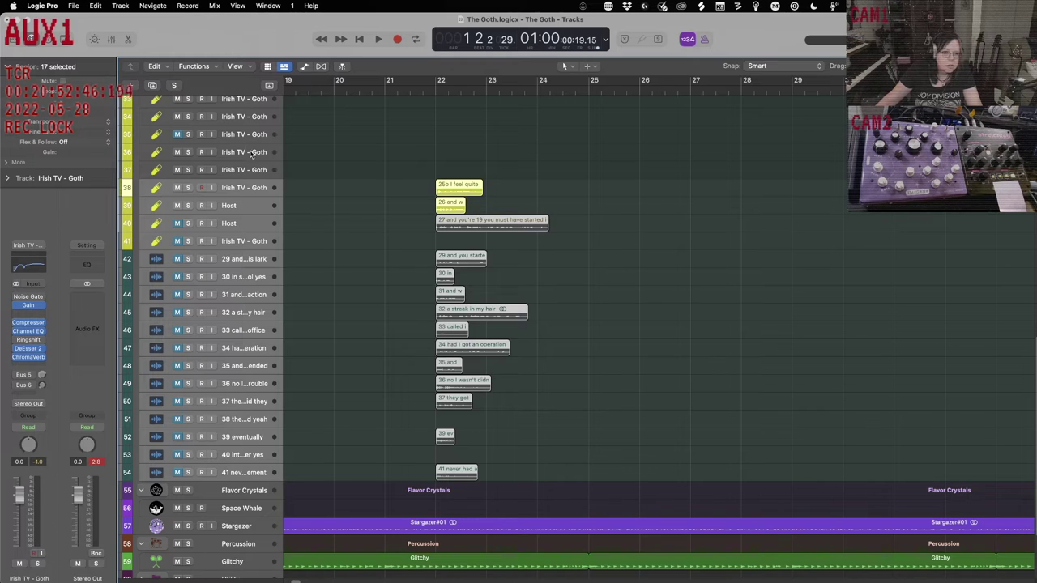
key(Delete)
Try pasting the cut clips with track 38 selected and the playhead at bar 41.
click(254, 185)
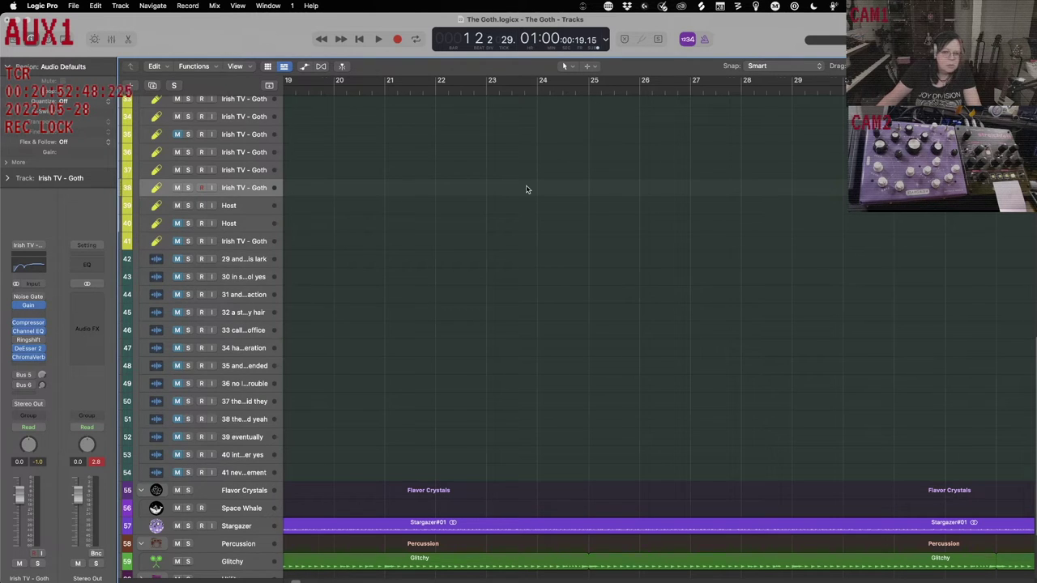
scroll(526, 190, up, 8)
scroll(526, 190, right, 10)
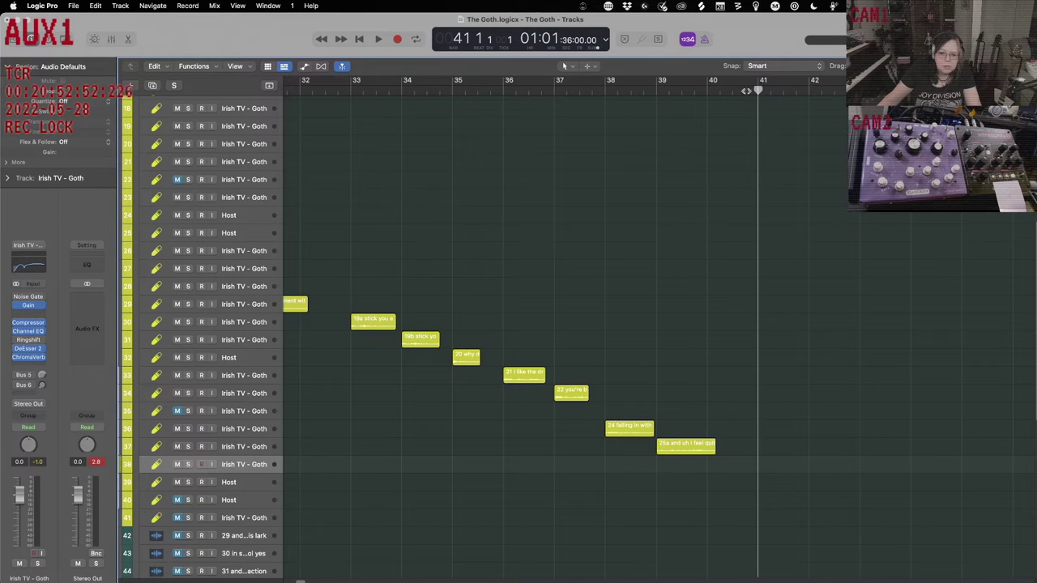
key(super+z)
Check where the pasted clips land across the tracks and bars, and undo the paste.
scroll(654, 296, down, 5)
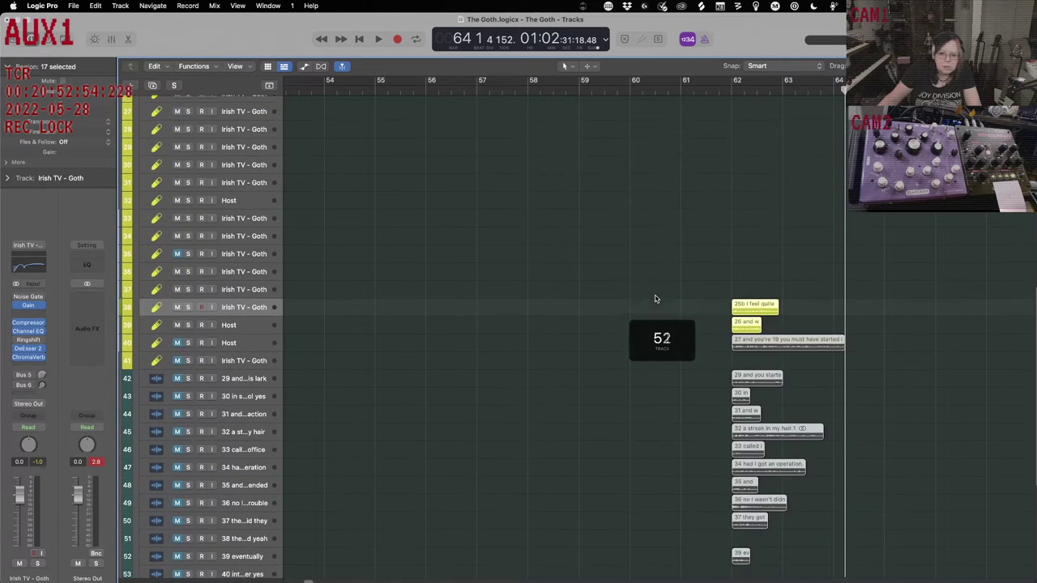
scroll(680, 329, up, 13)
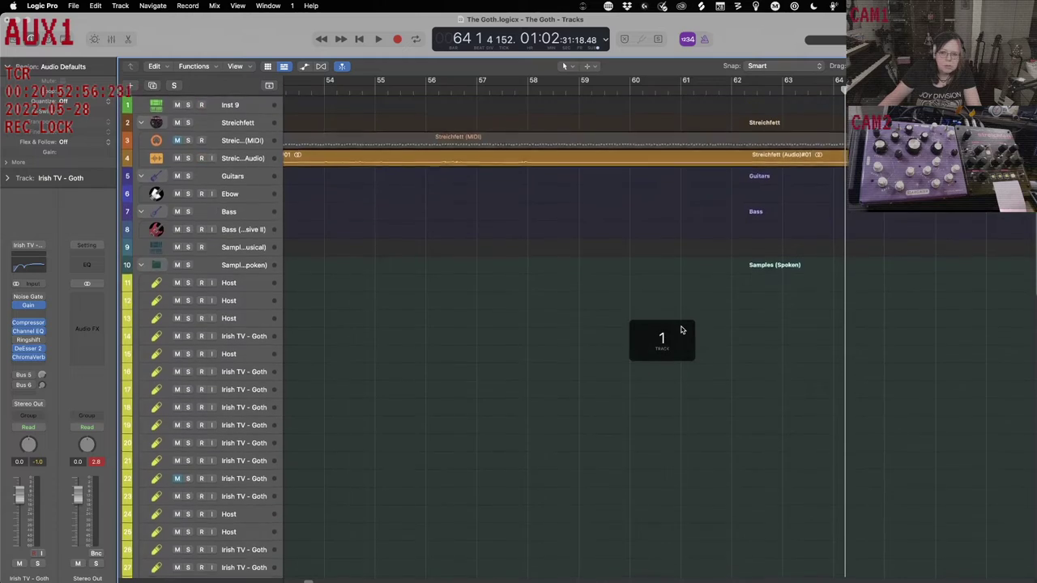
scroll(680, 329, down, 8)
scroll(680, 329, down, 6)
scroll(681, 330, up, 10)
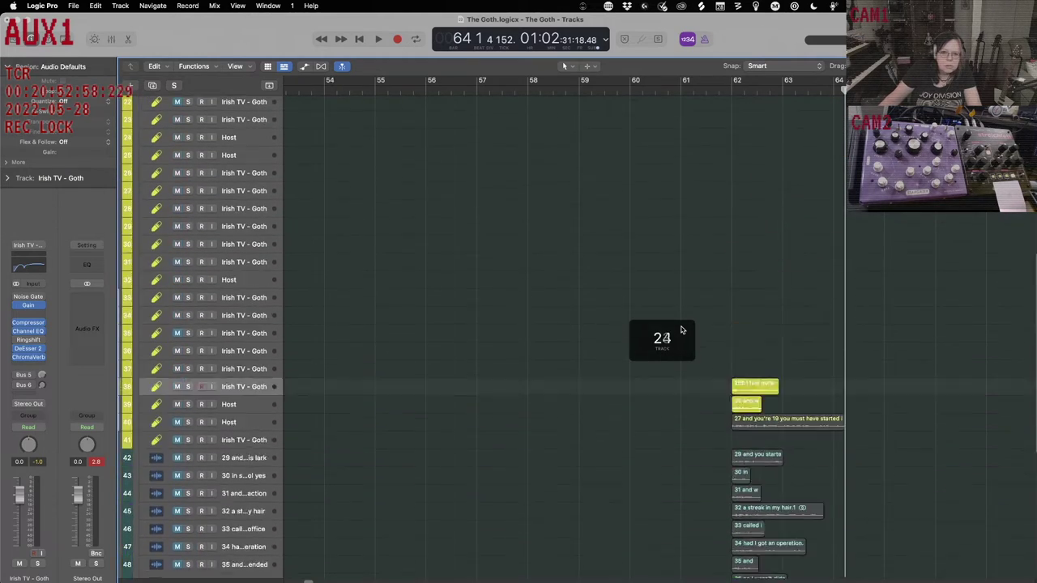
scroll(681, 330, left, 10)
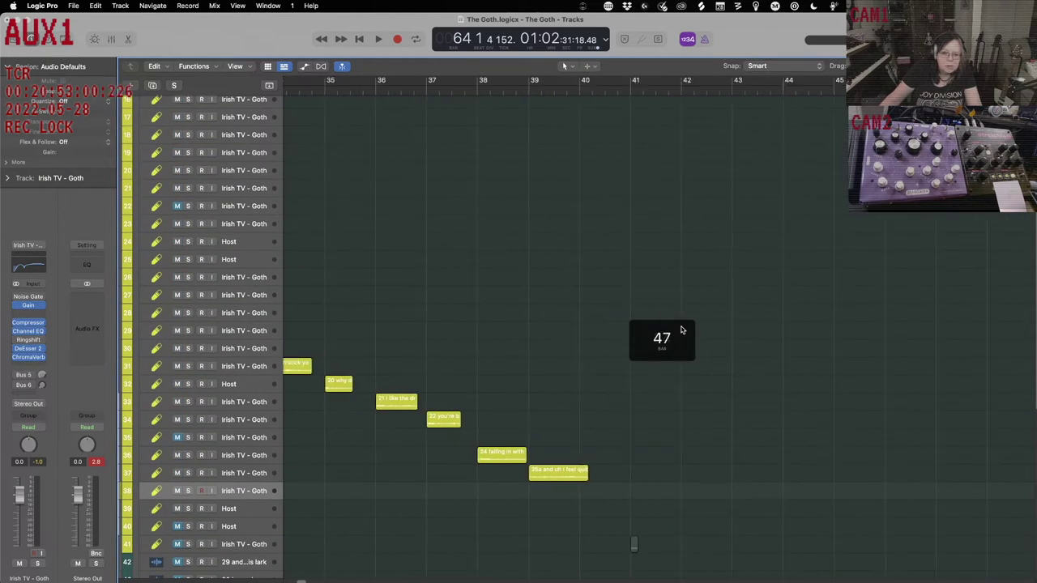
scroll(681, 329, right, 1)
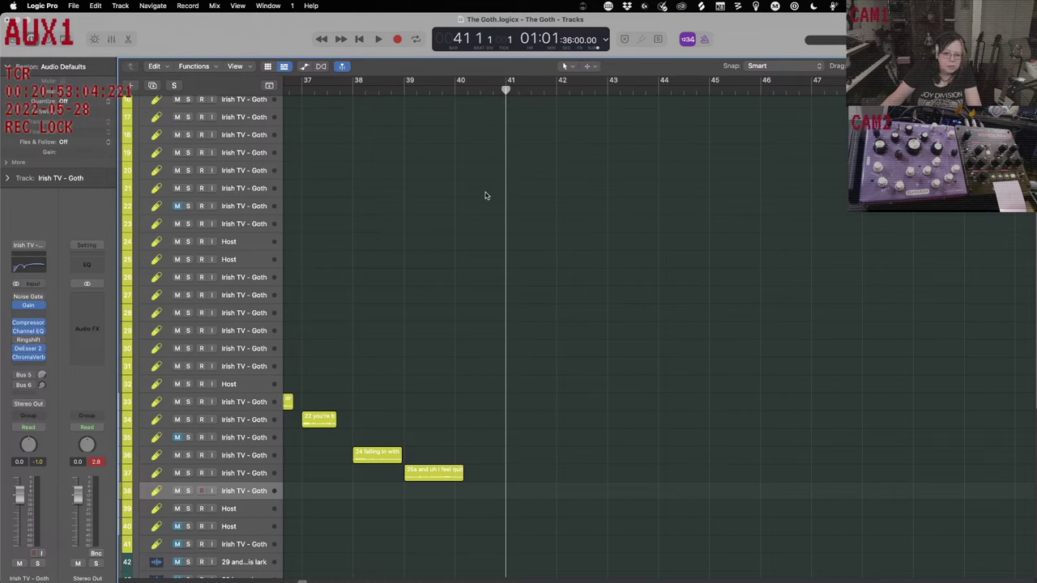
Place the playhead at bar 41 with track 38 selected and paste the cut clips onto their tracks.
key(super+a)
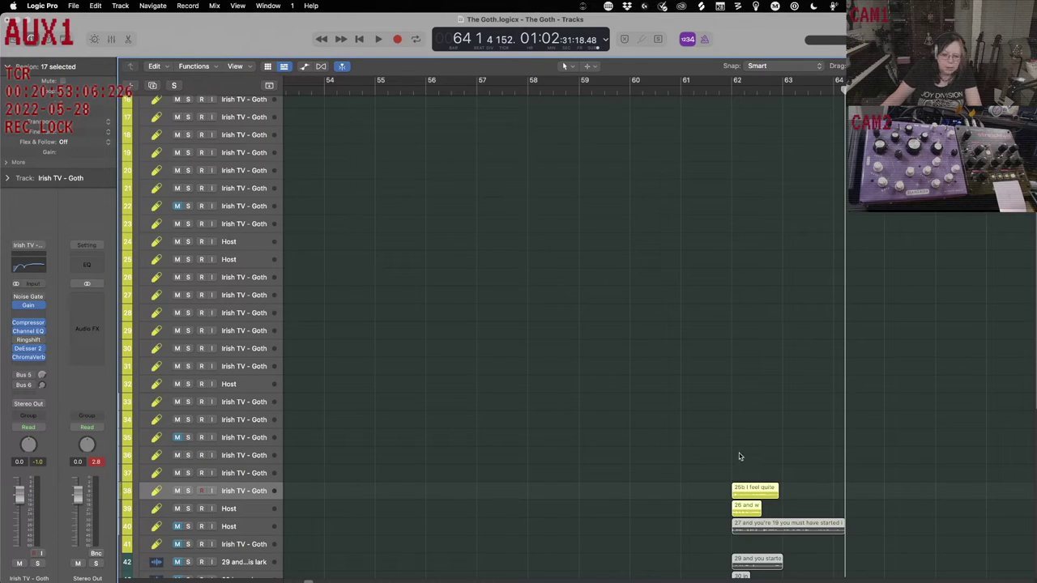
key(Delete)
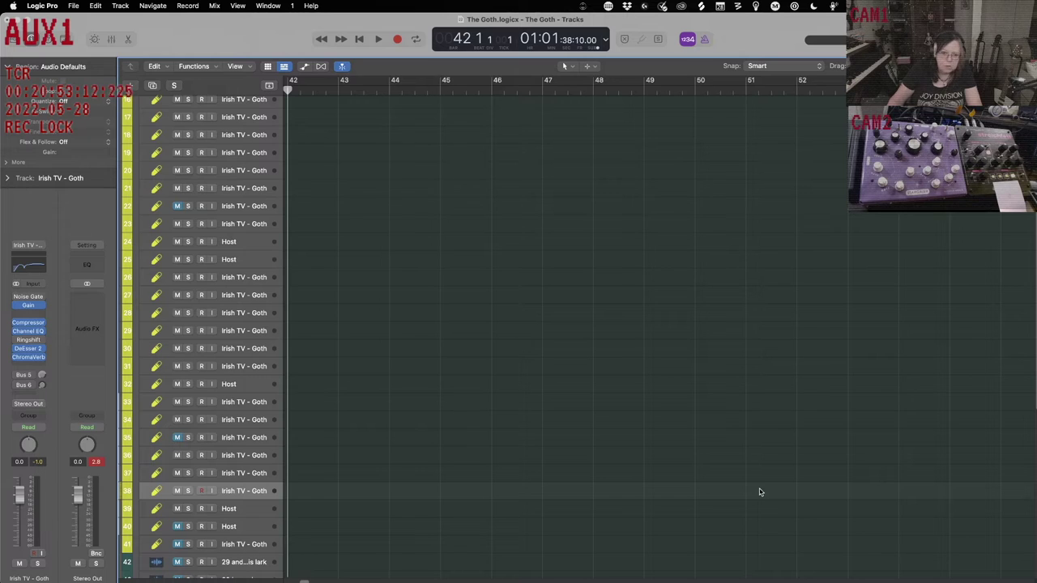
key(period)
key(period)
key(comma)
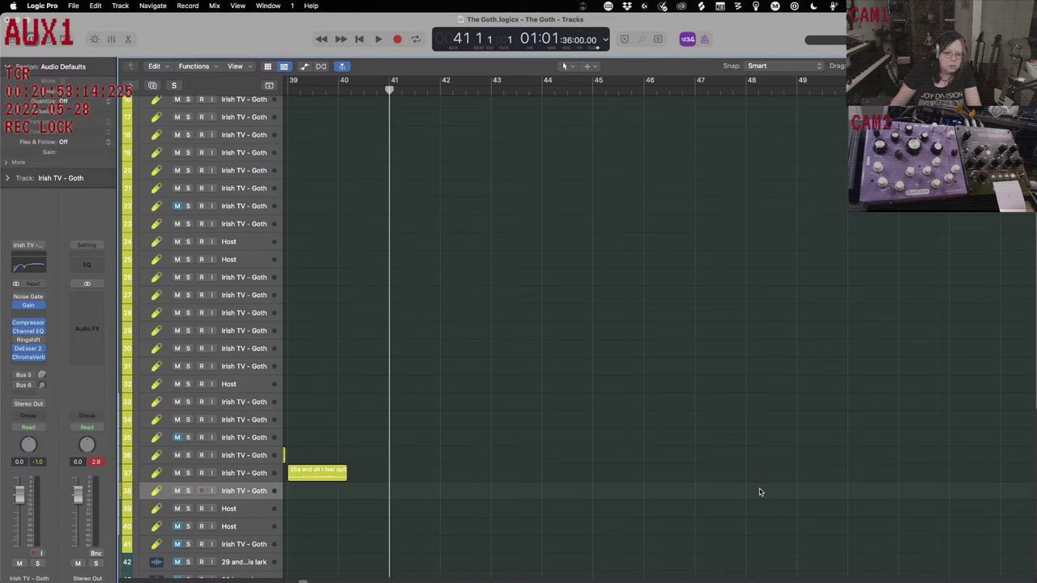
key(super+z)
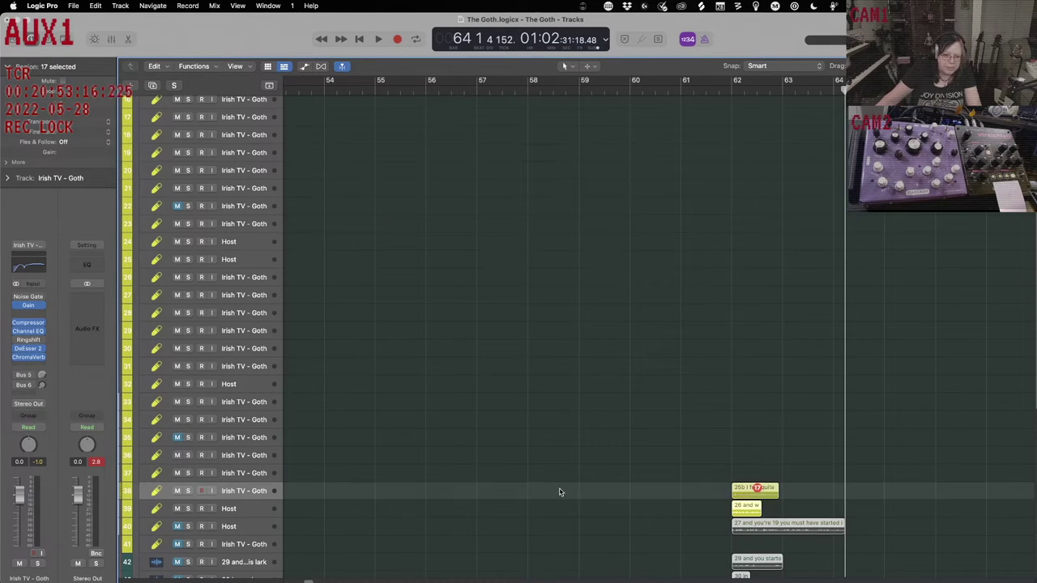
Move the pasted clips together back along the timeline so that clip 25b starts at bar 41.
drag(737, 490, 377, 490)
scroll(567, 405, left, 5)
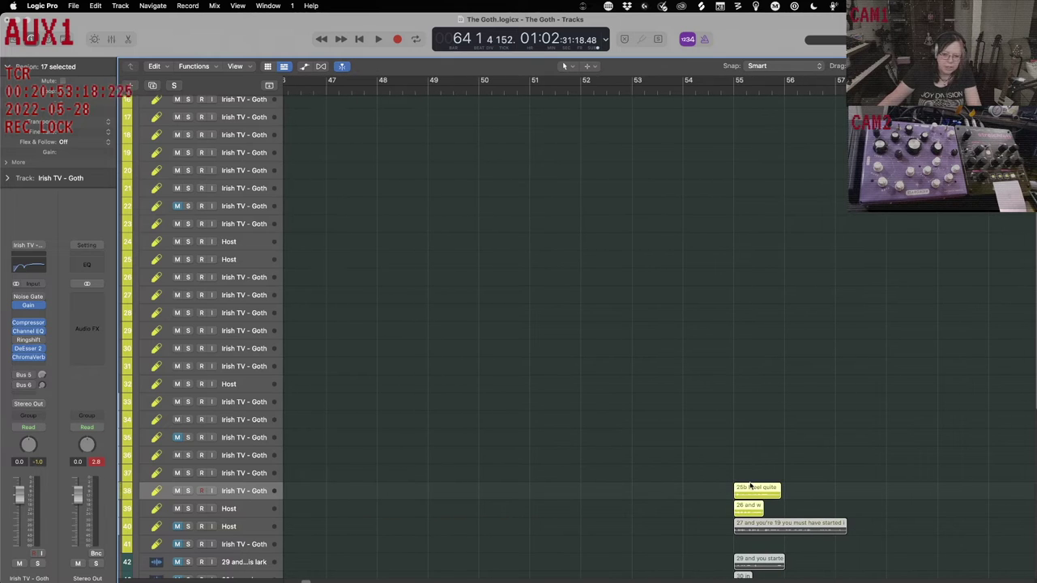
drag(759, 489, 344, 491)
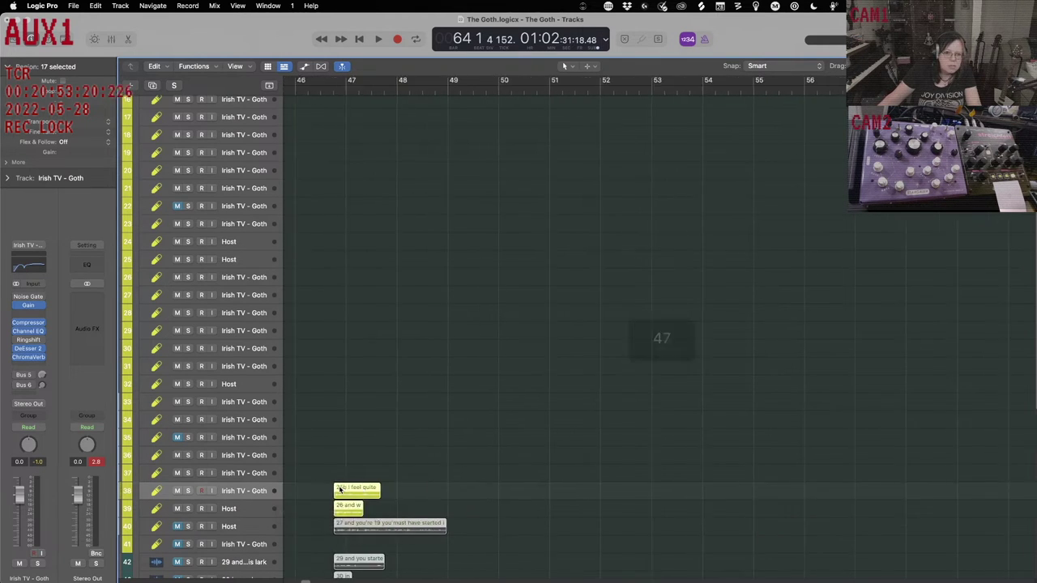
scroll(340, 490, left, 5)
scroll(510, 492, left, 1)
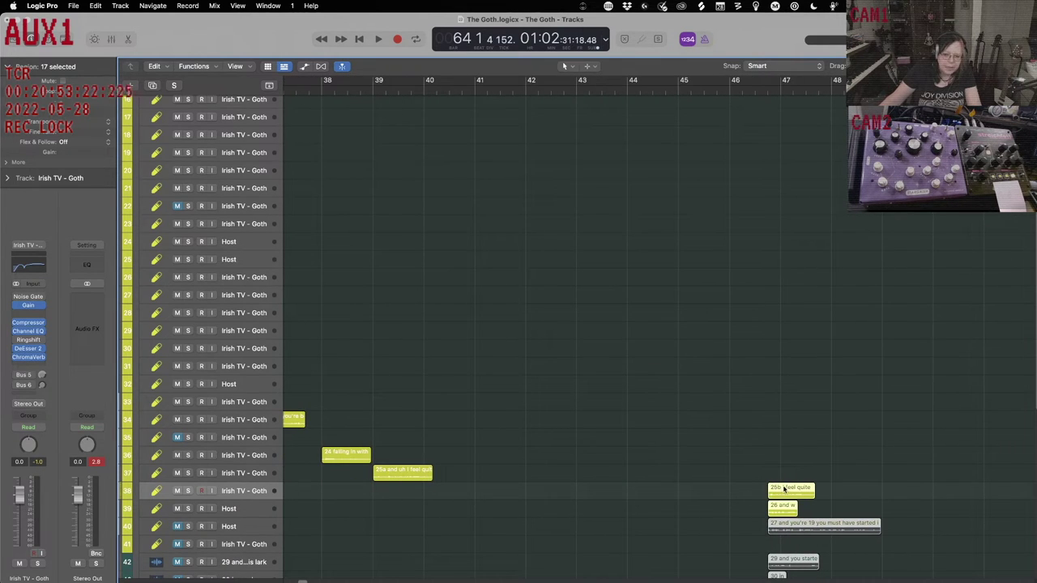
drag(788, 487, 496, 490)
Move clip 26 on its own to bar 42 and clip 27 to bar 44, each on its own Host track.
scroll(453, 519, down, 5)
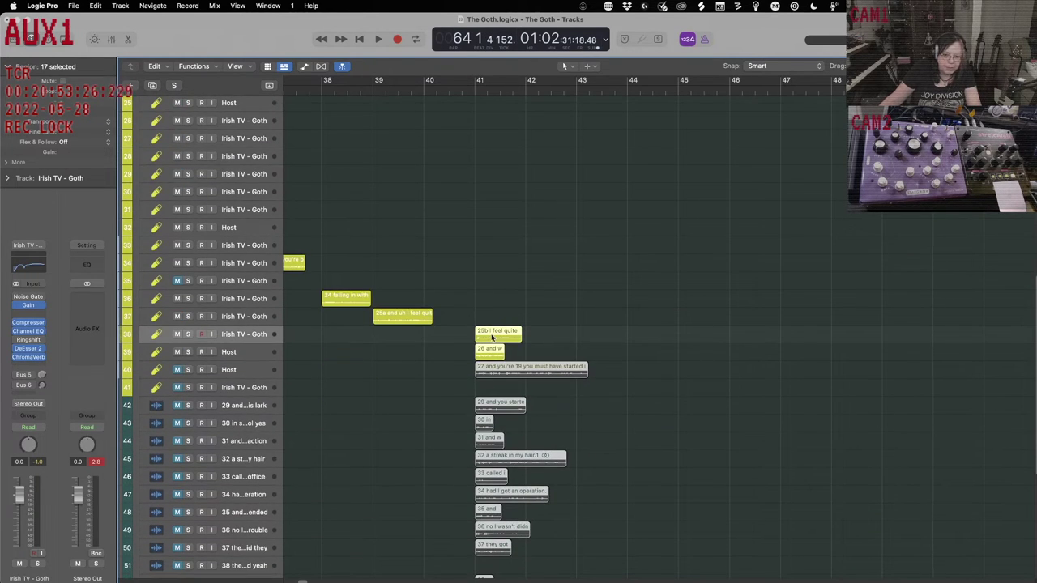
drag(490, 348, 540, 352)
click(417, 373)
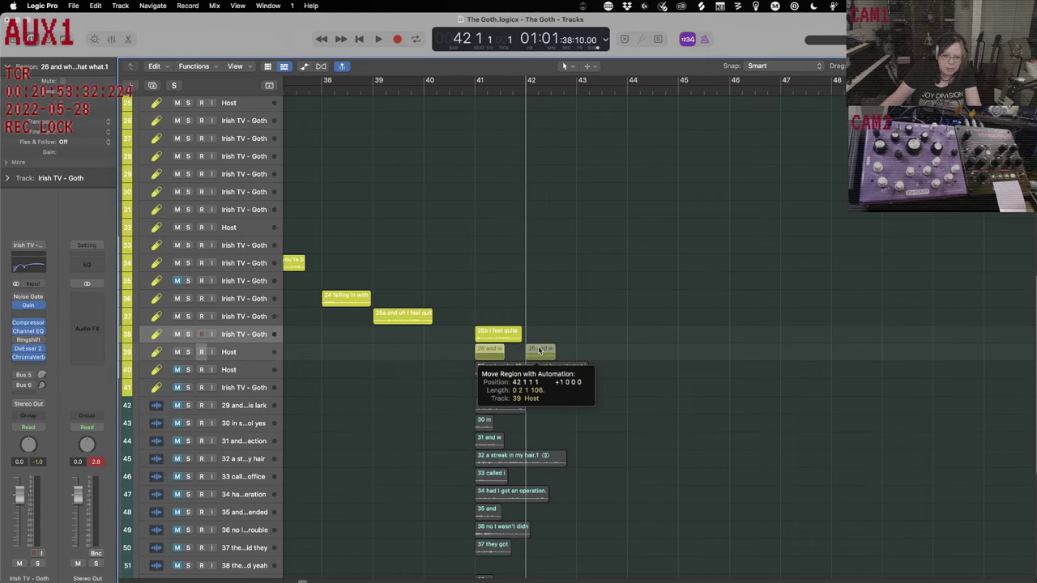
drag(489, 376, 664, 373)
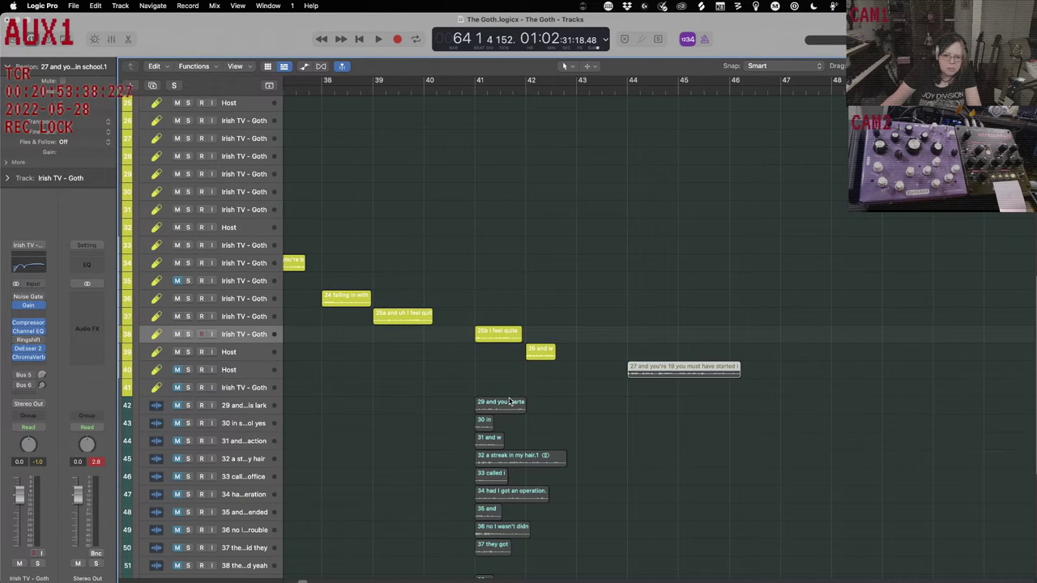
Move clip 28 to about bar 47, following clip 27, and clip 29 to about bar 49, each on its own track.
drag(509, 402, 763, 409)
scroll(534, 414, left, 1)
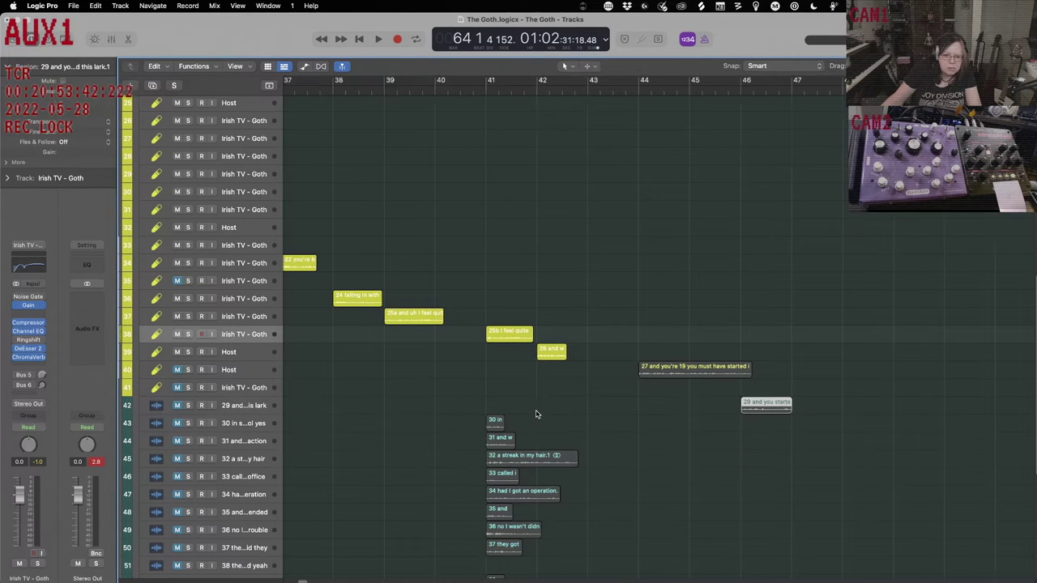
scroll(535, 414, left, 15)
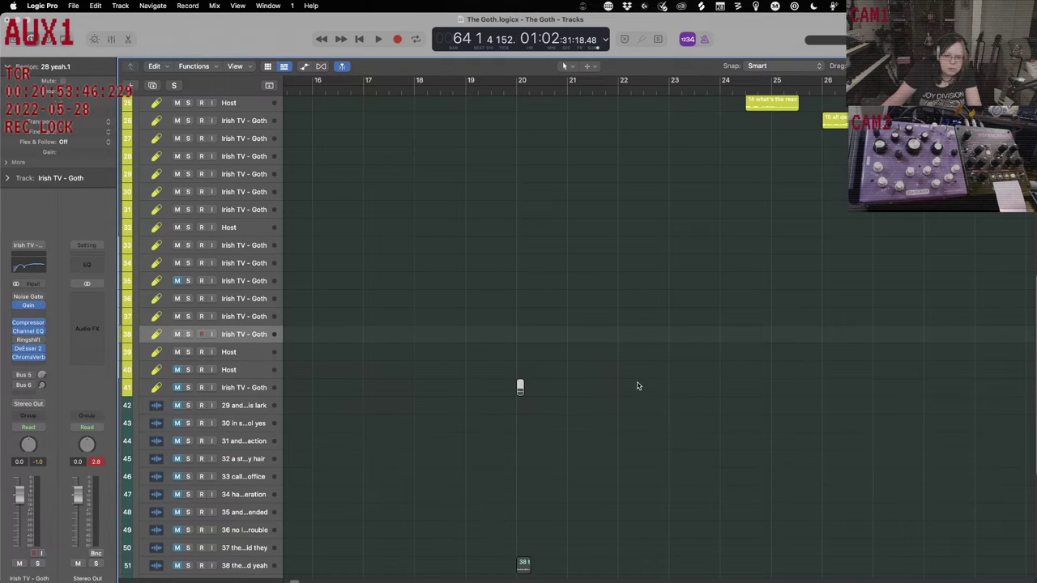
key(e)
key(e)
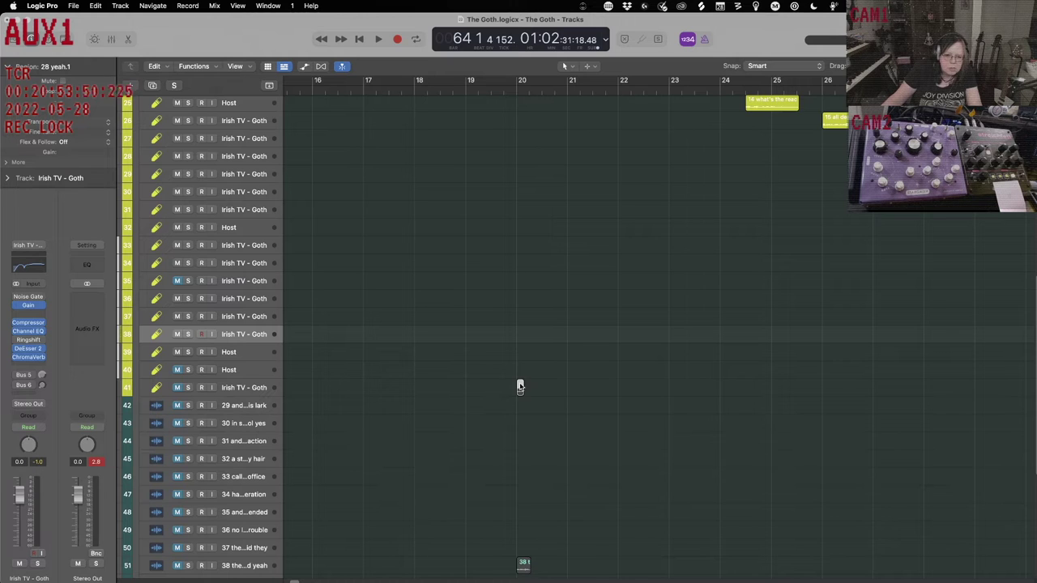
drag(520, 386, 869, 387)
scroll(870, 397, right, 5)
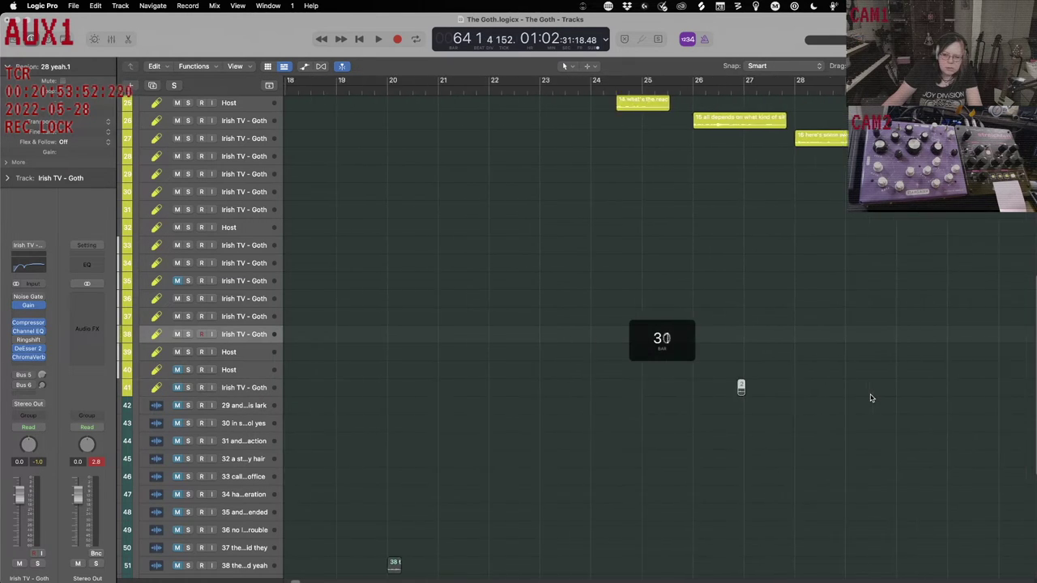
scroll(871, 398, right, 3)
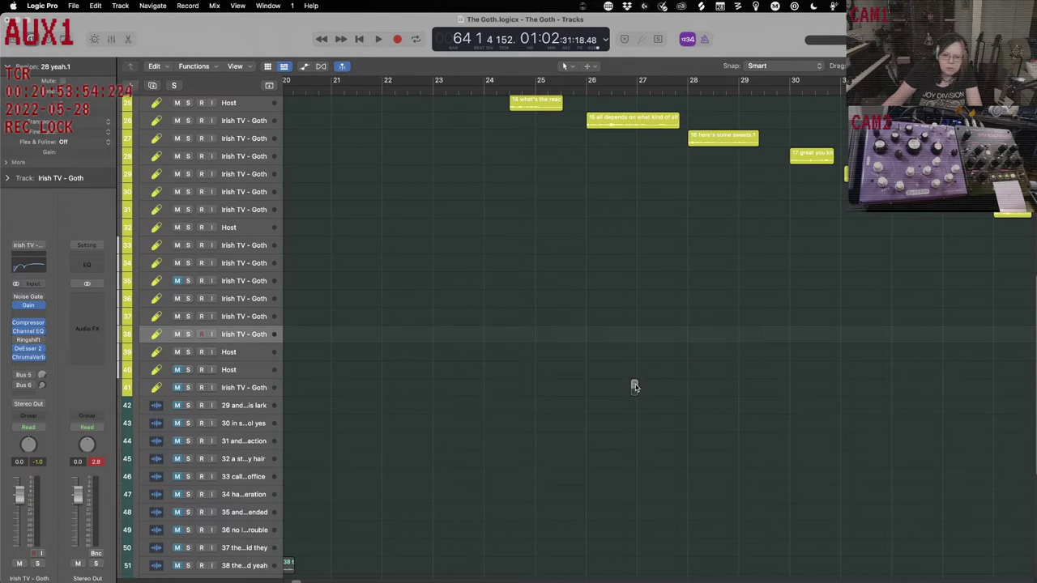
drag(634, 386, 933, 387)
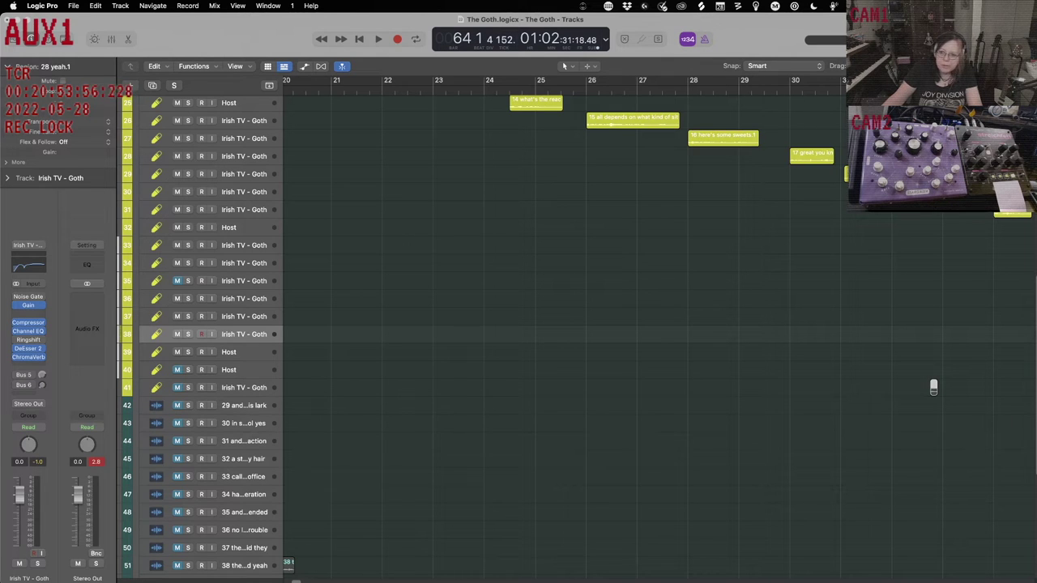
key(super+Left)
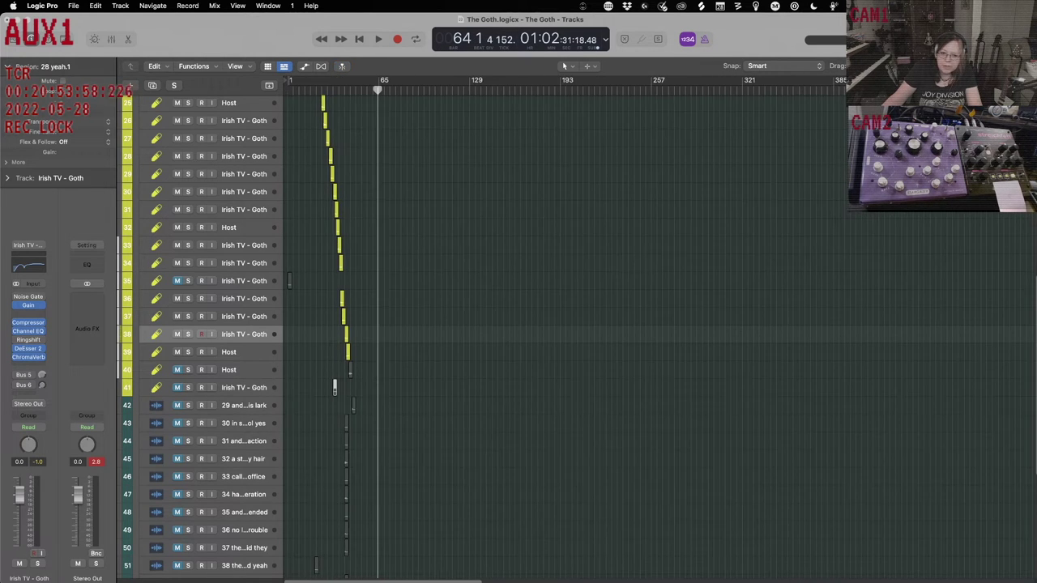
key(super+Right)
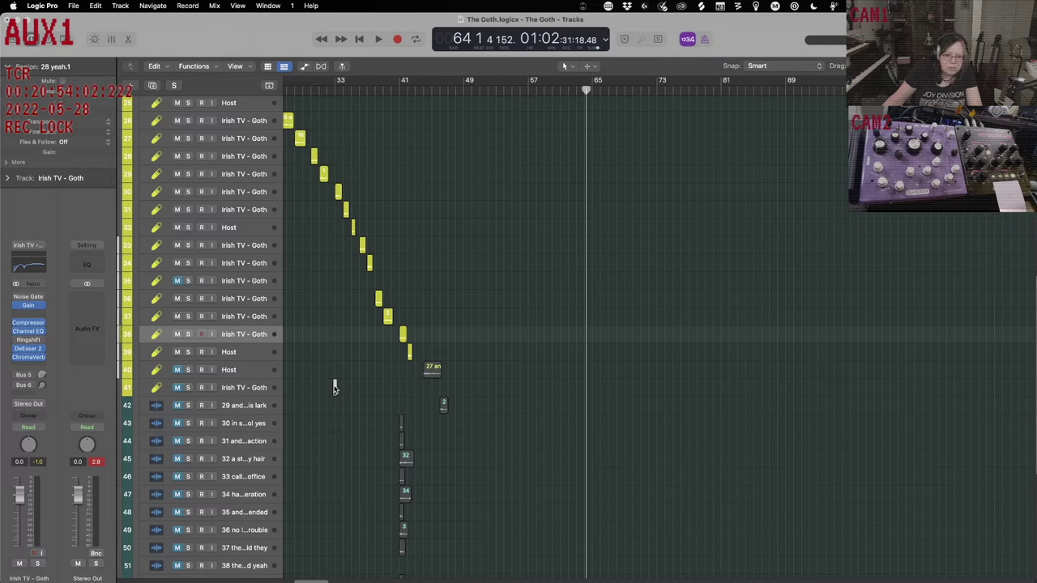
drag(334, 387, 467, 404)
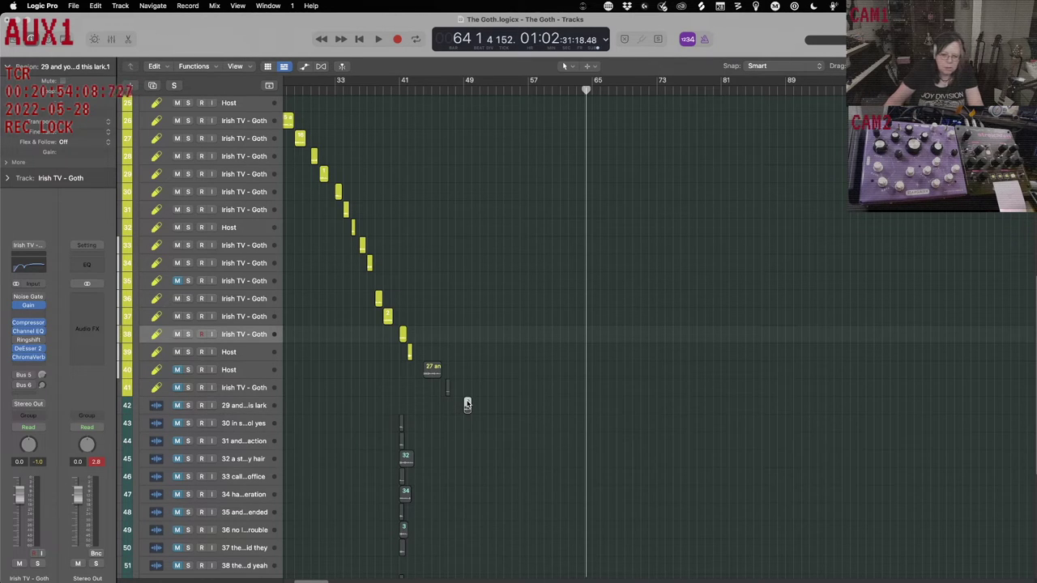
Select tracks 40 to 42 together and unmute them.
click(250, 371)
shift+click(250, 394)
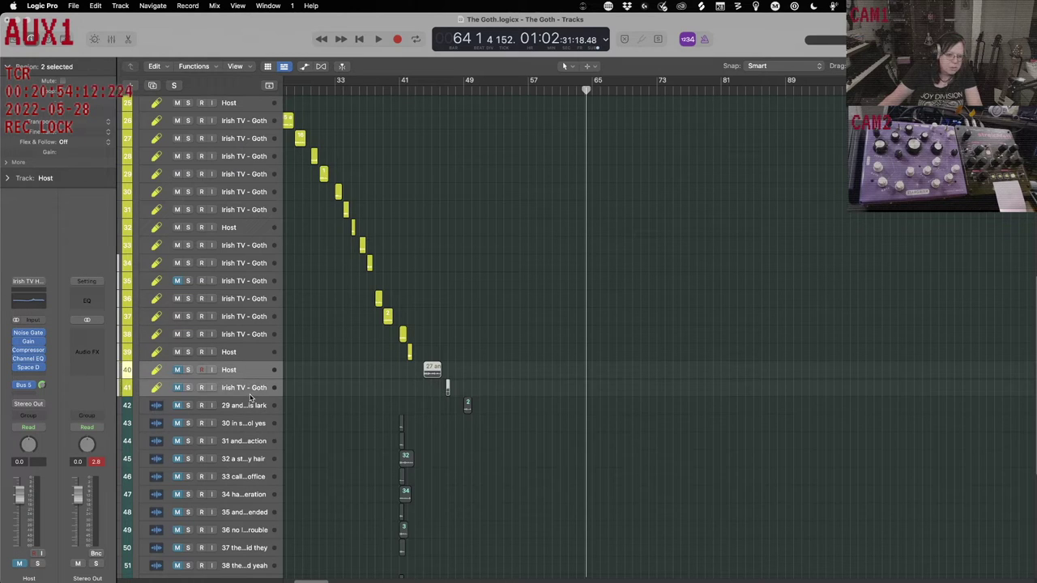
shift+click(250, 407)
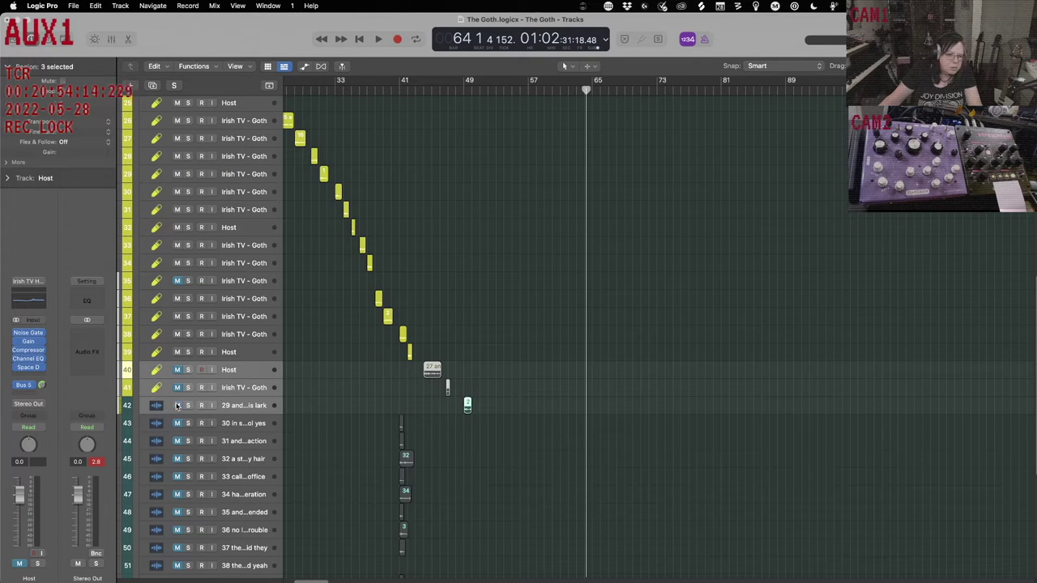
Move the playhead back to about bar 38 and play the newly placed clips, then clear the region selection.
key(comma)
key(comma)
key(comma)
key(comma)
key(comma)
key(comma)
key(comma)
key(comma)
key(comma)
key(comma)
key(comma)
key(comma)
key(comma)
key(comma)
key(comma)
key(comma)
key(comma)
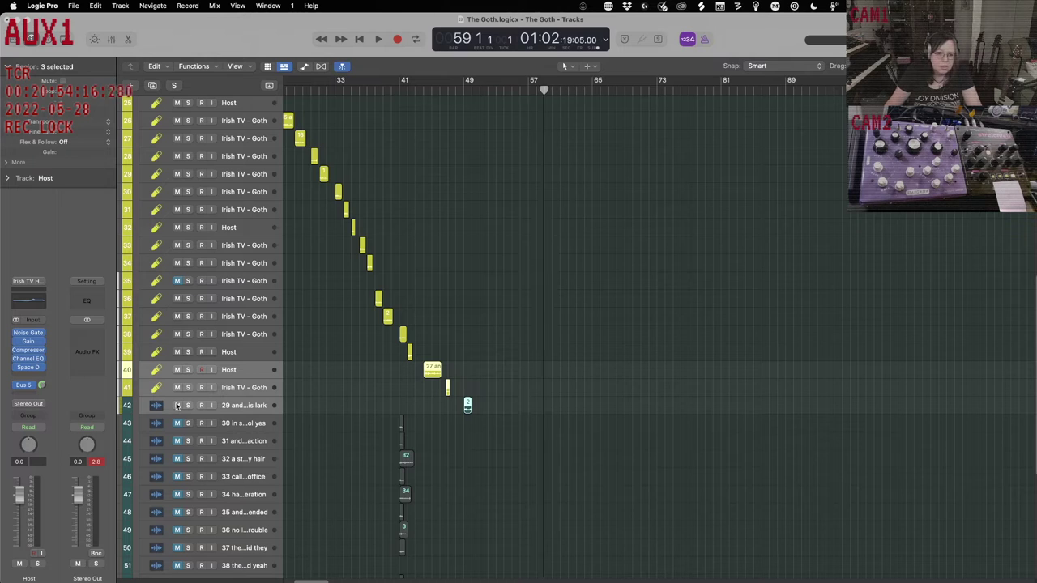
key(comma)
key(comma)
key(comma)
key(comma)
key(comma)
key(comma)
key(comma)
key(comma)
key(comma)
key(comma)
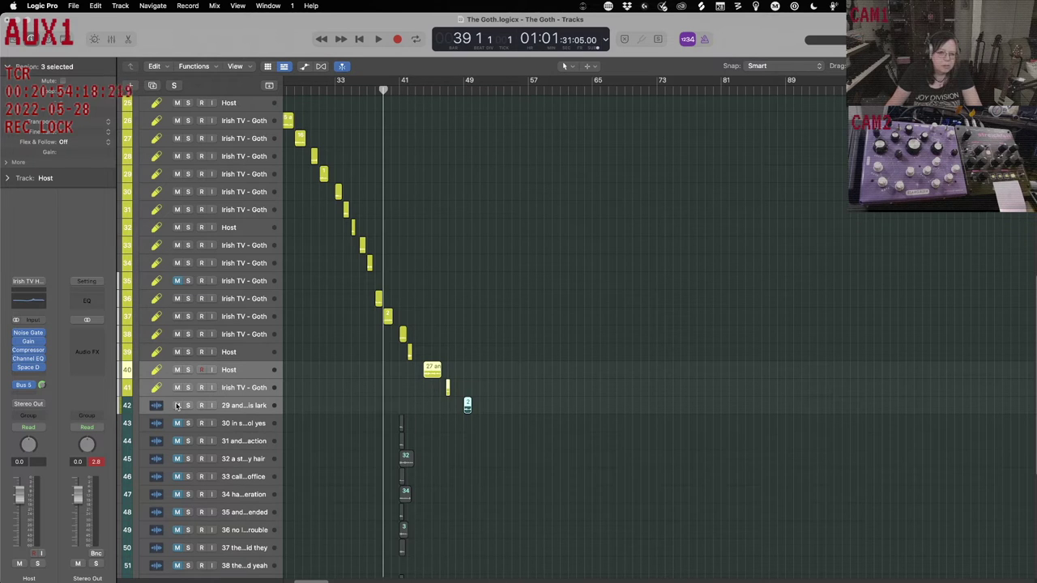
key(space)
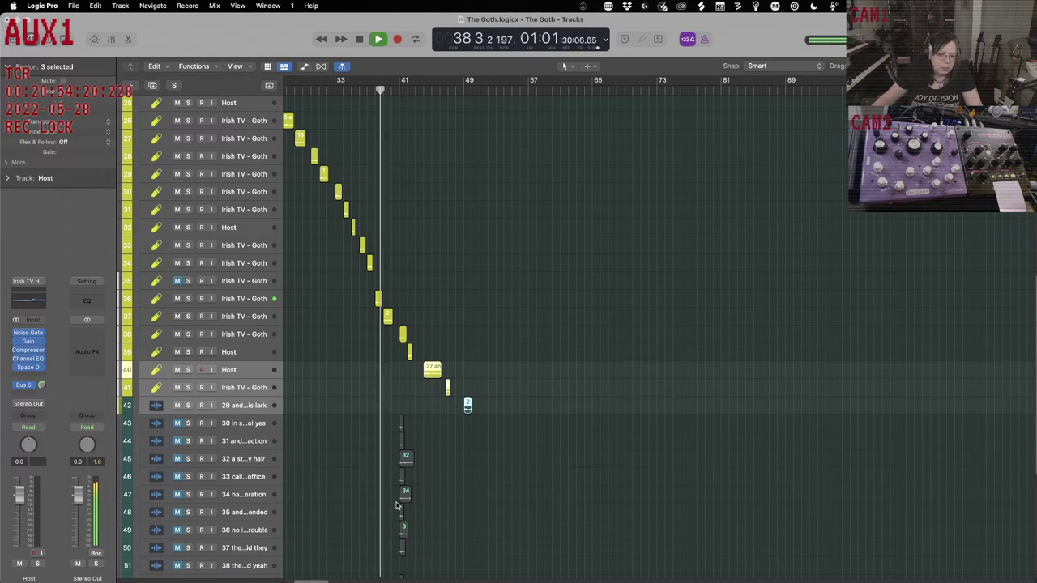
scroll(396, 506, down, 6)
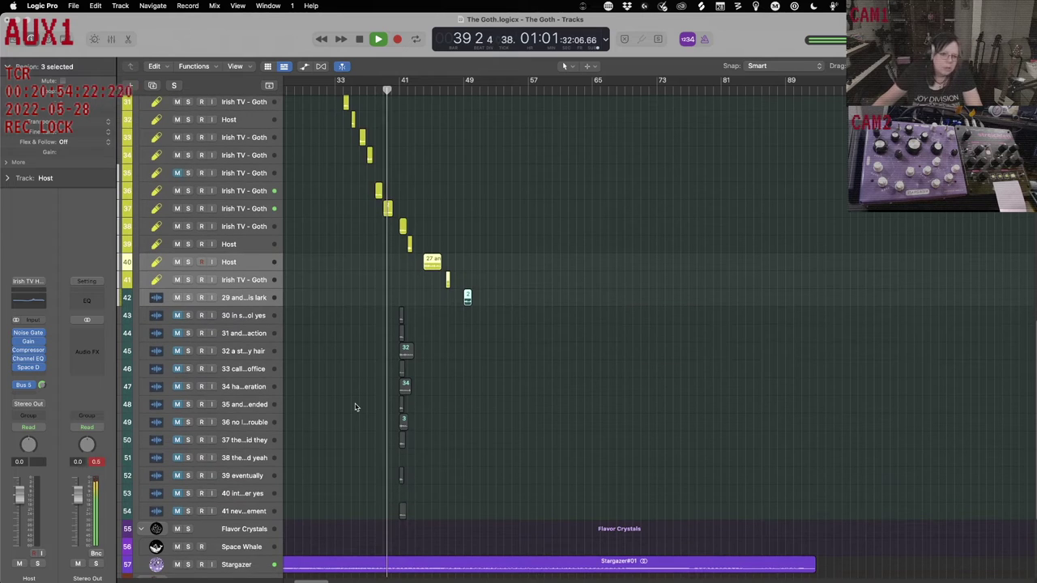
click(383, 318)
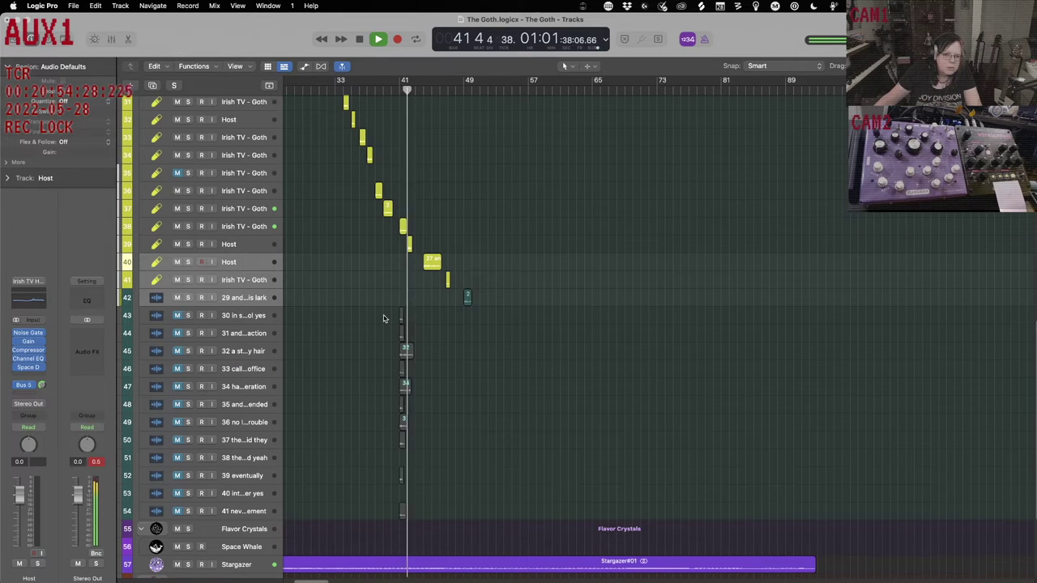
Mute track 38 and move clips 26 to 30 one bar earlier so that clip 26 starts at bar 41.
click(250, 228)
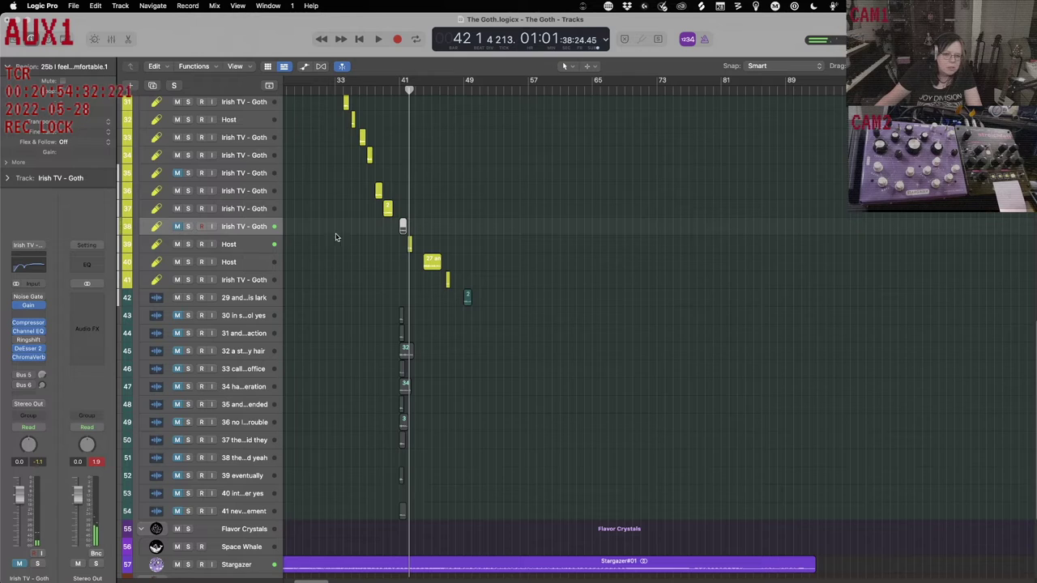
drag(397, 249, 496, 323)
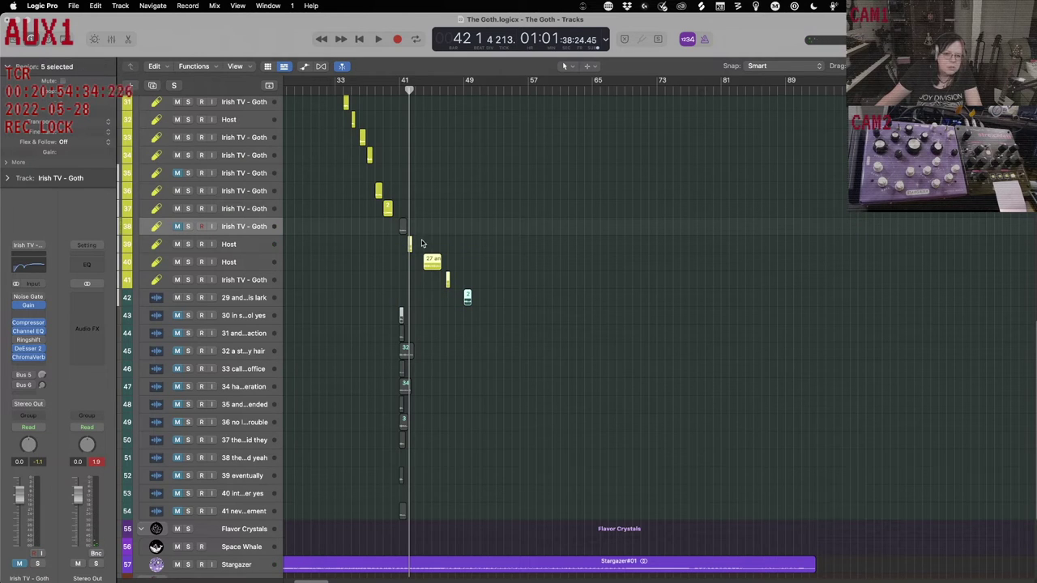
drag(410, 243, 401, 243)
Return the playhead to the start of the song and play it.
key(Return)
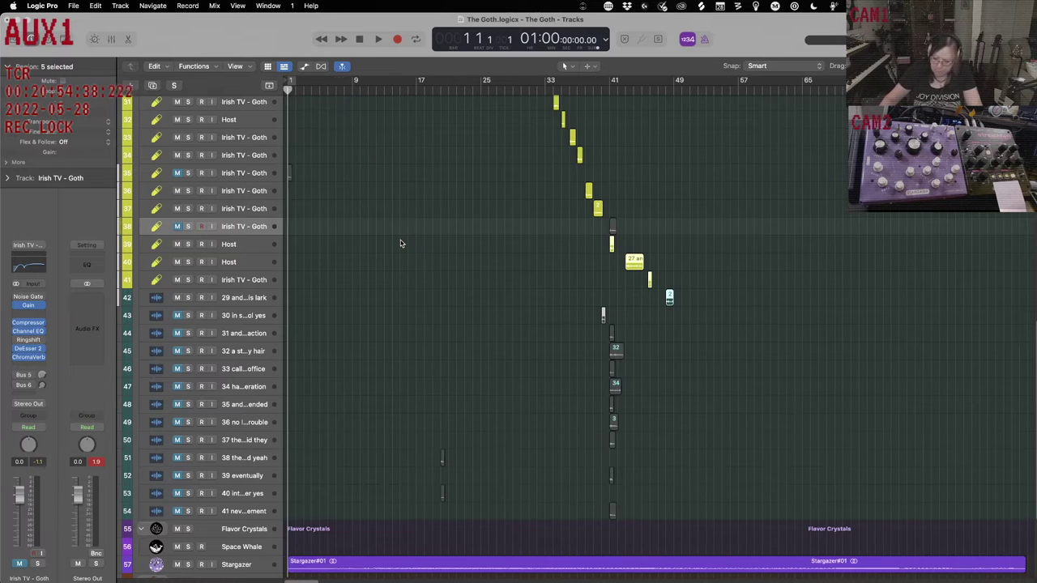
key(space)
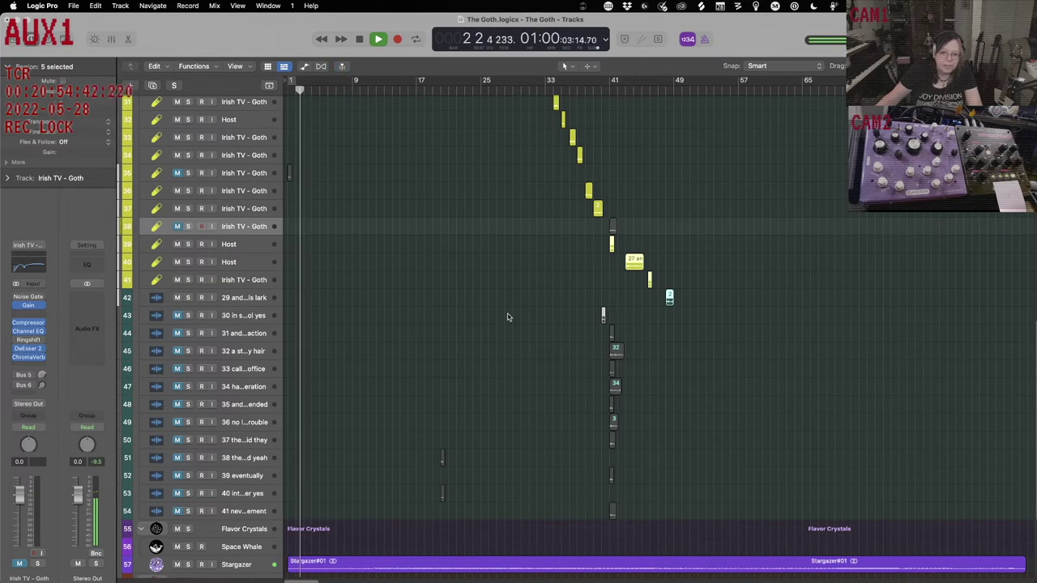
Move clips 38 and 40 together from bar 20 to bar 56, keeping them on tracks 51 and 53.
scroll(507, 317, down, 2)
drag(579, 278, 620, 411)
drag(408, 413, 466, 473)
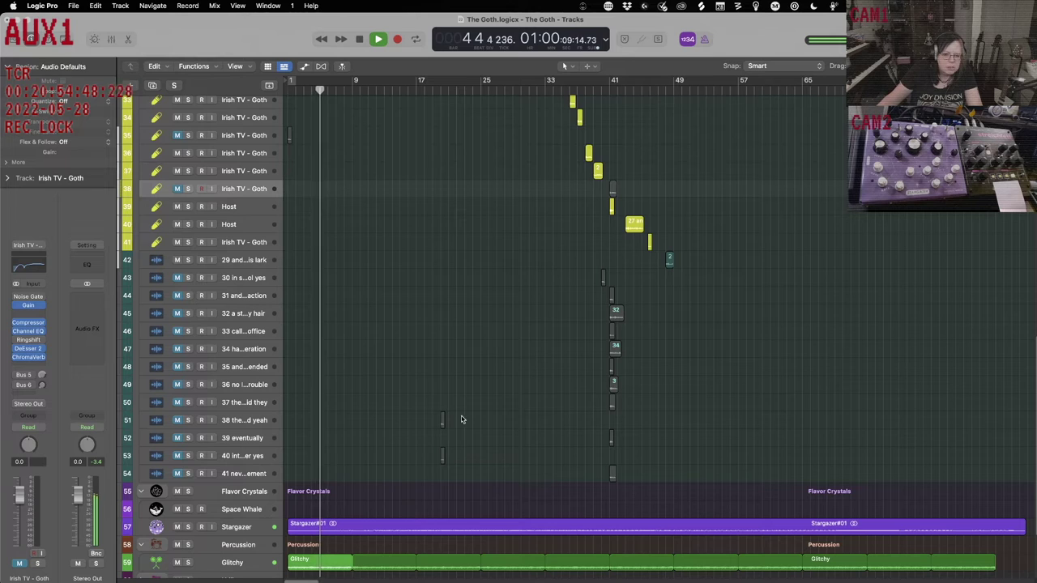
drag(456, 419, 602, 423)
drag(406, 400, 464, 470)
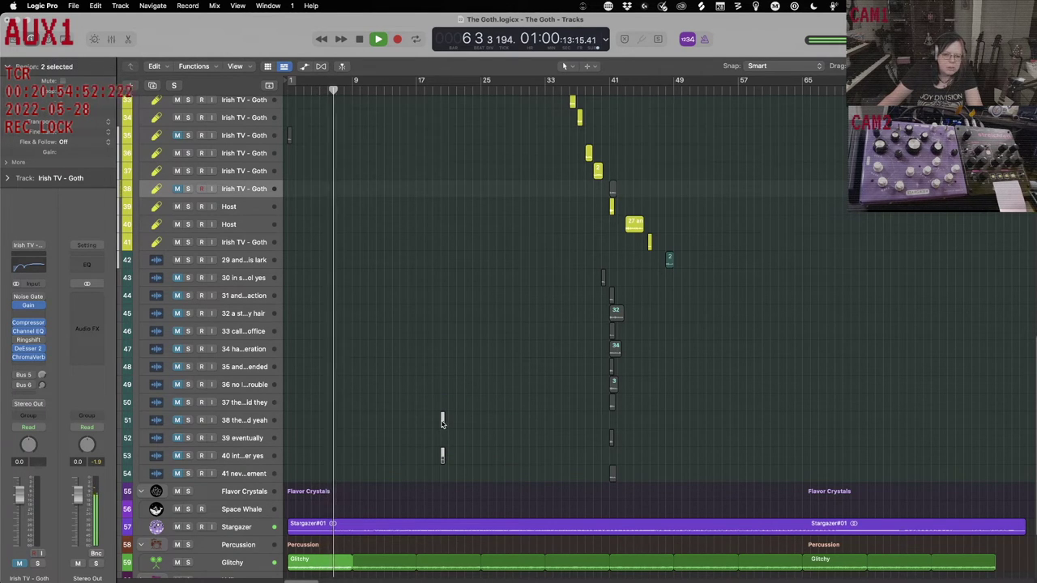
drag(442, 421, 729, 433)
click(734, 418)
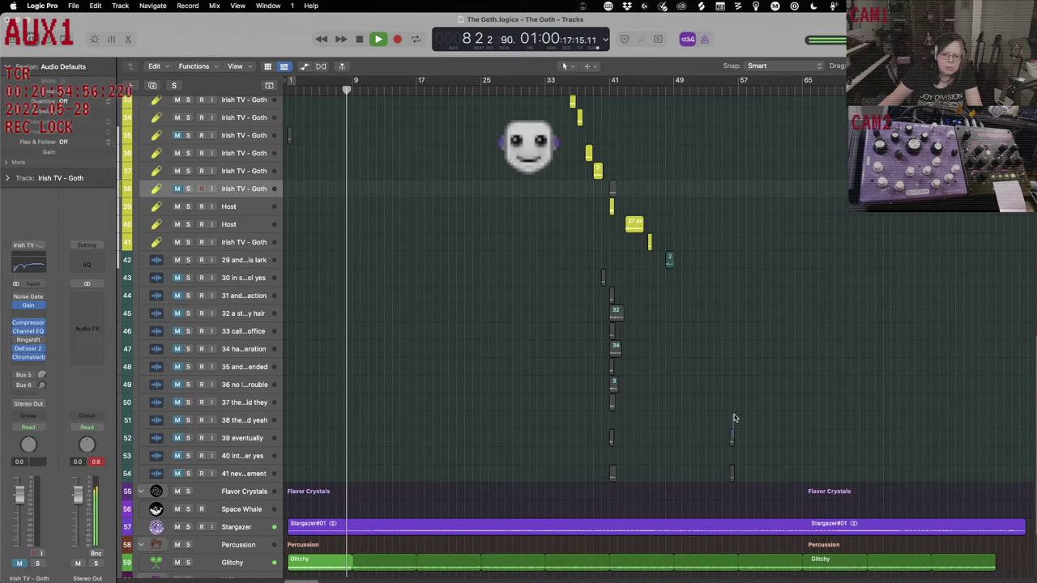
click(732, 437)
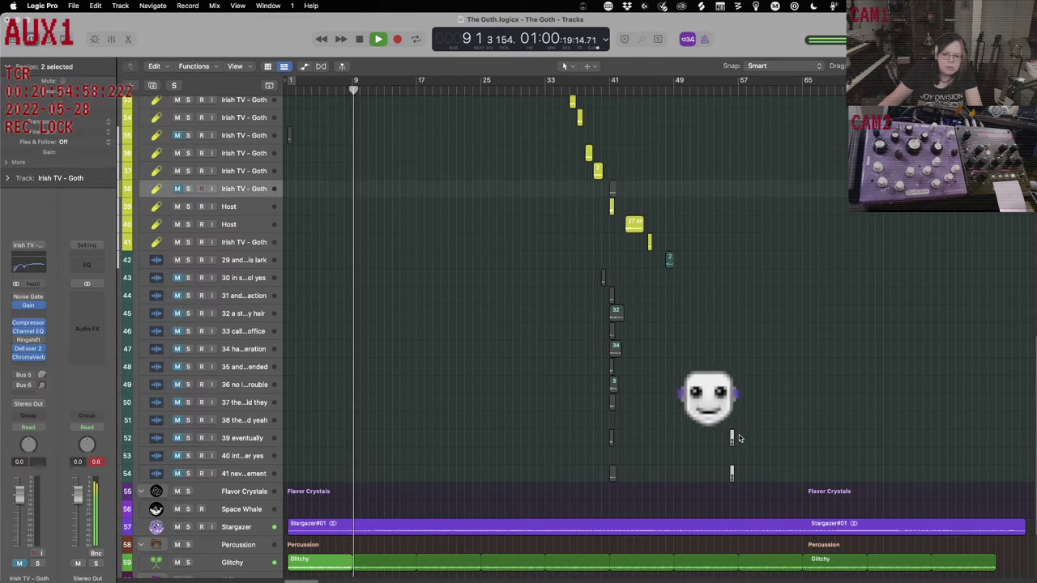
drag(732, 434, 730, 418)
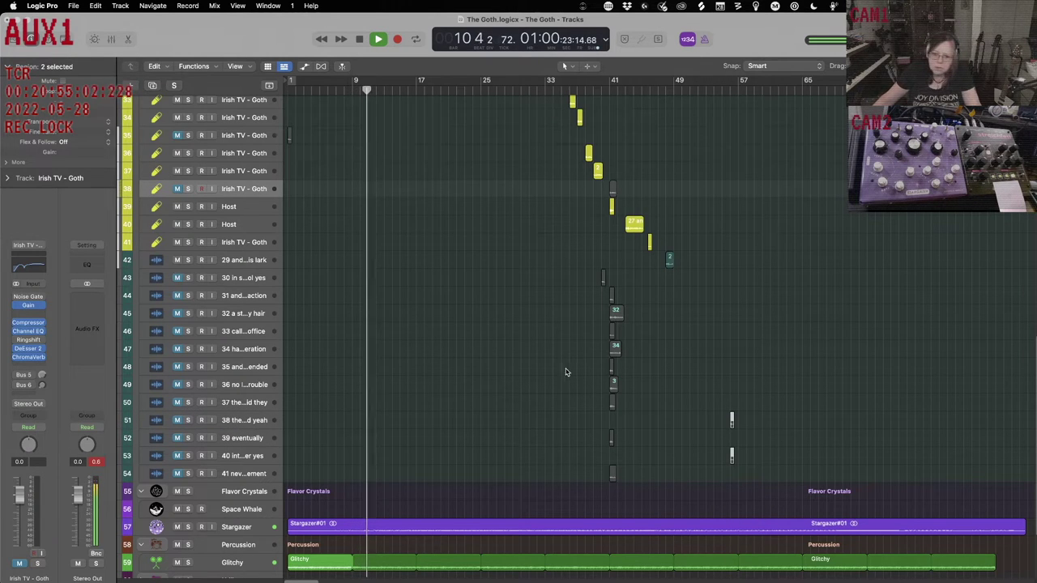
Move clips 30 to 37, 39 and 41 together ten bars later so that clip 30 starts at bar 50.
drag(590, 274, 627, 480)
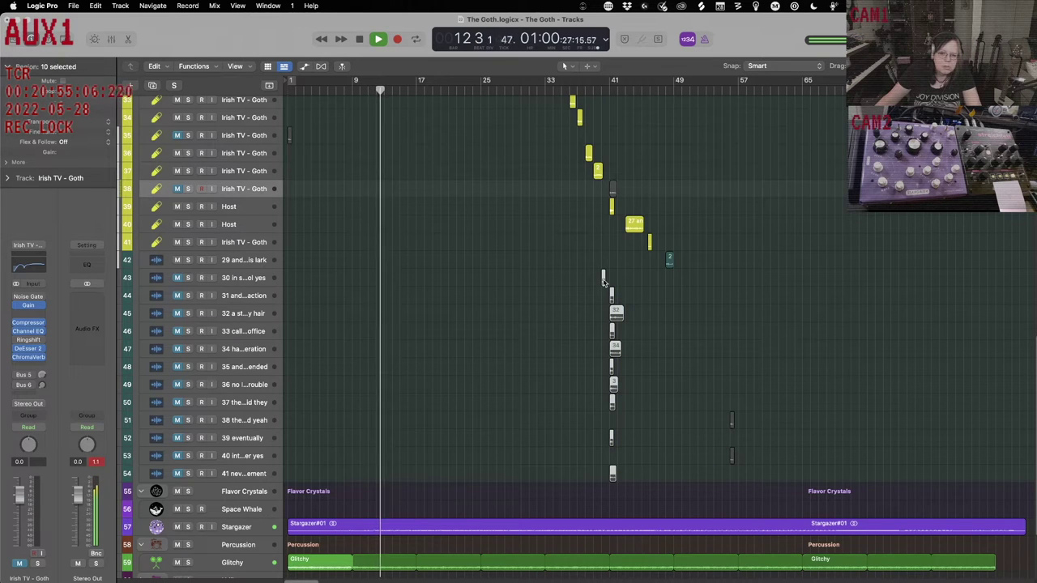
drag(604, 284, 686, 290)
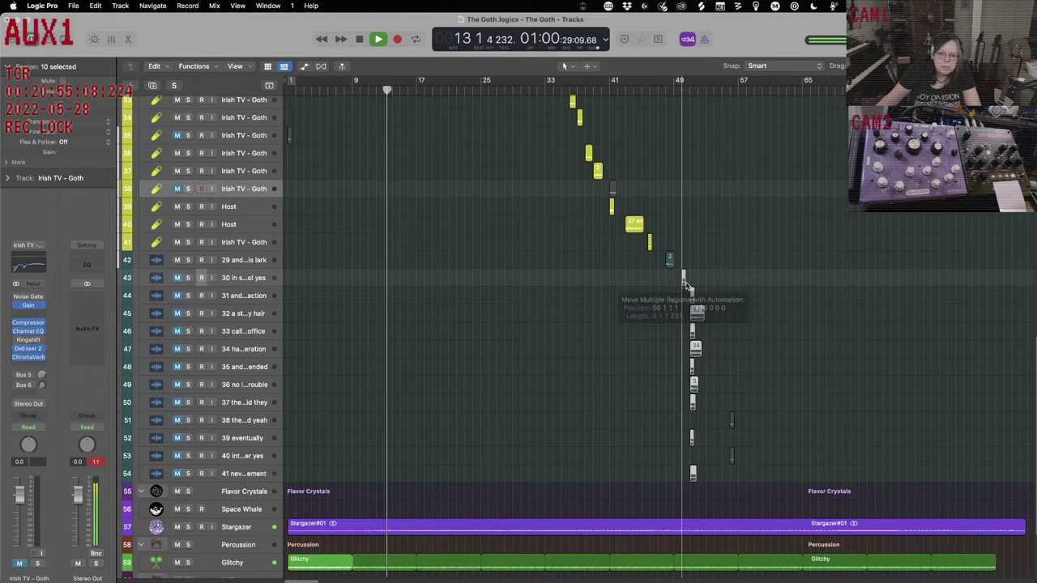
Stagger the next clips on their own tracks, with clip 32 at bar 53, clip 33 at bar 56 and clips 34 to 37 at bar 58.
click(697, 313)
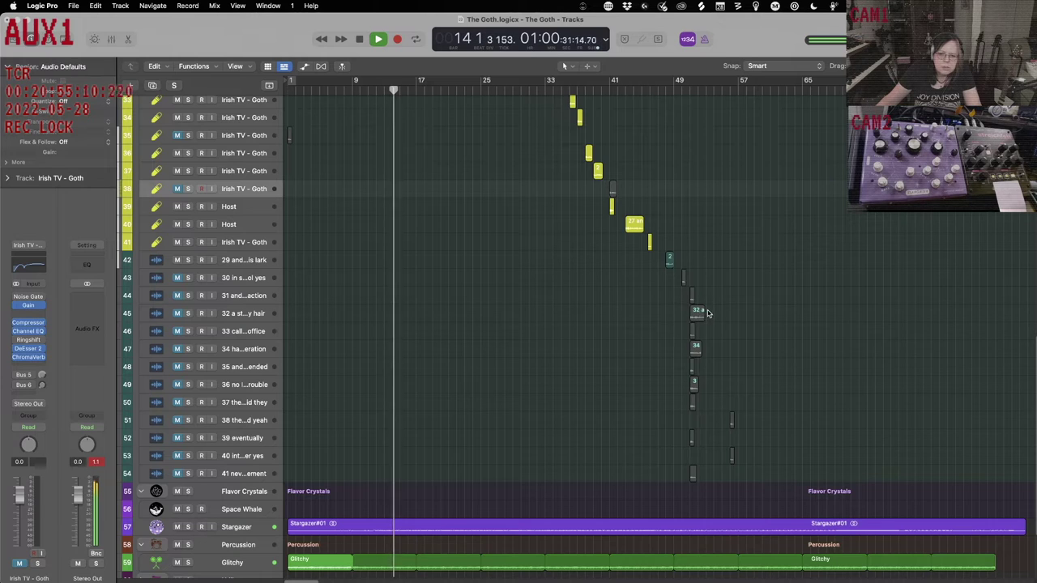
drag(696, 313, 701, 410)
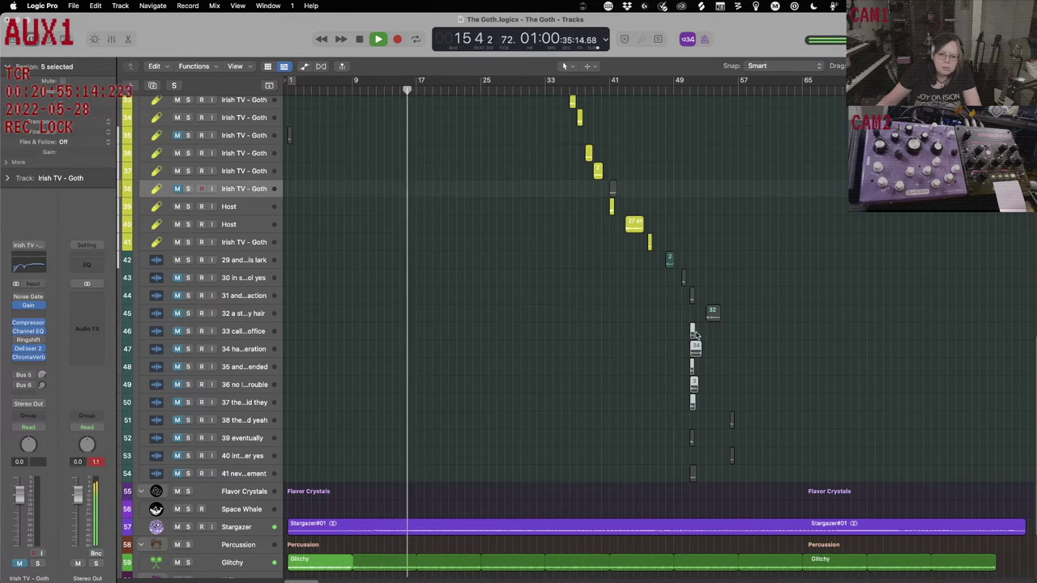
drag(691, 332, 742, 402)
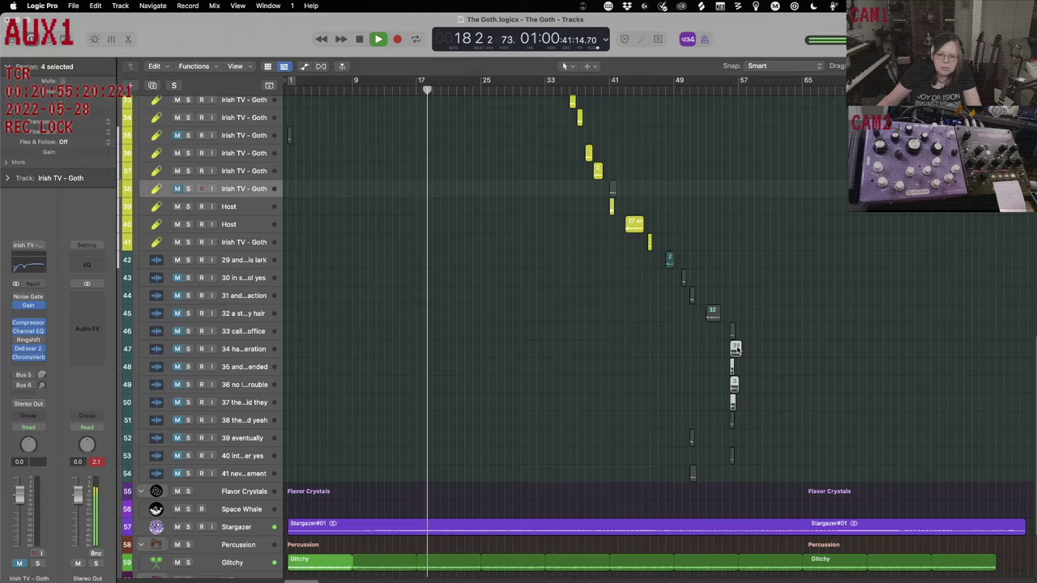
mouse_move(736, 347)
mouse_down()
mouse_move(761, 347)
mouse_move(752, 346)
mouse_up()
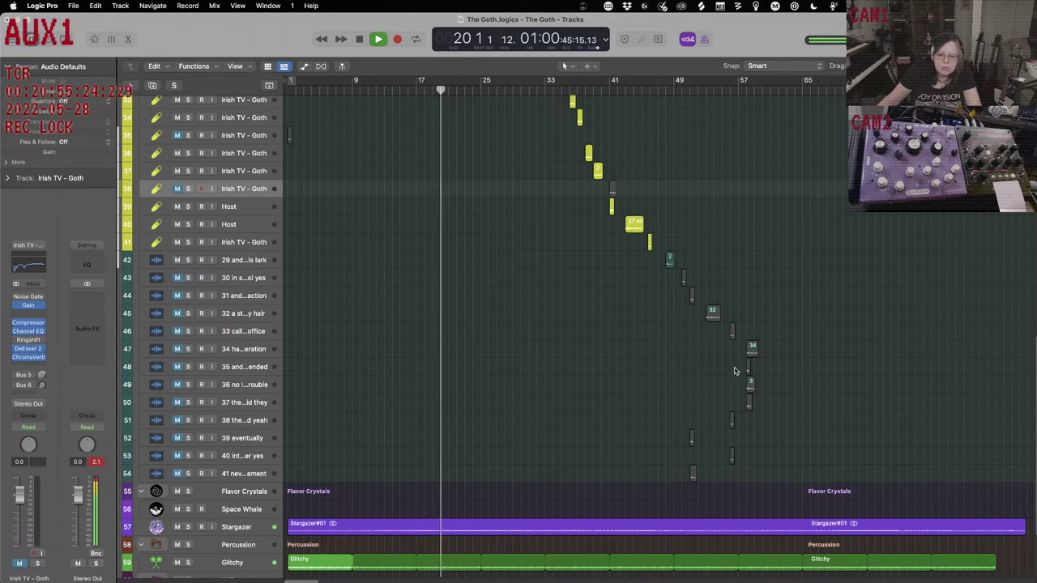
Move clip 35 to bar 60, clip 36 to bar 62 and clip 37 to bar 64, each on its own track.
shift+click(749, 369)
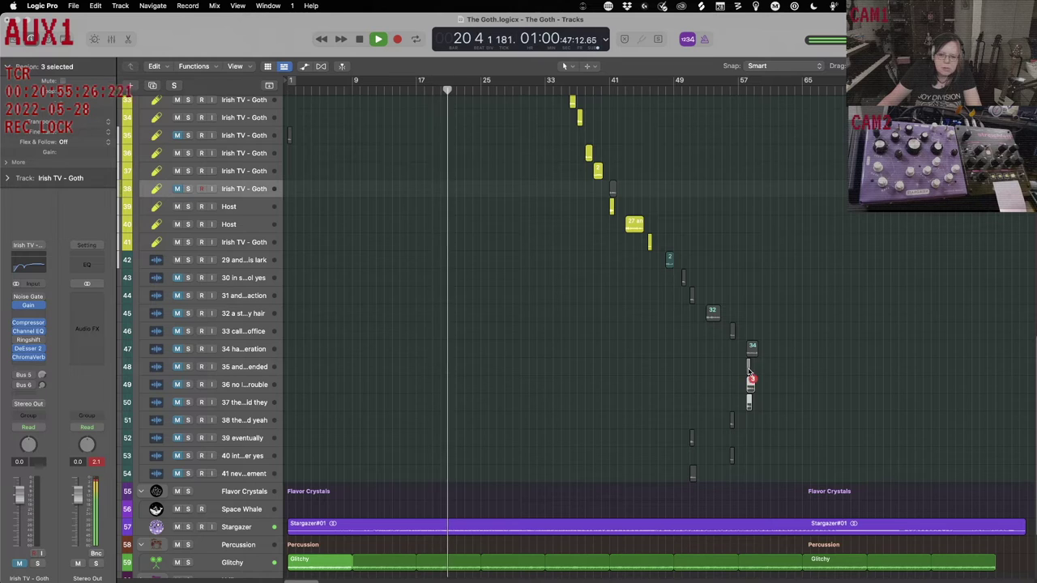
drag(748, 370, 764, 370)
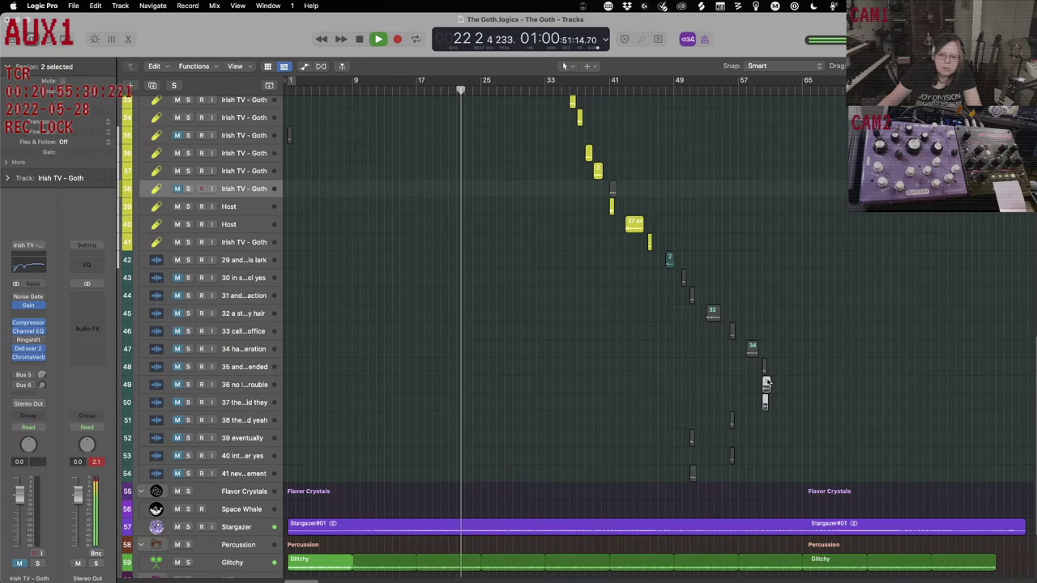
drag(766, 383, 796, 403)
click(769, 403)
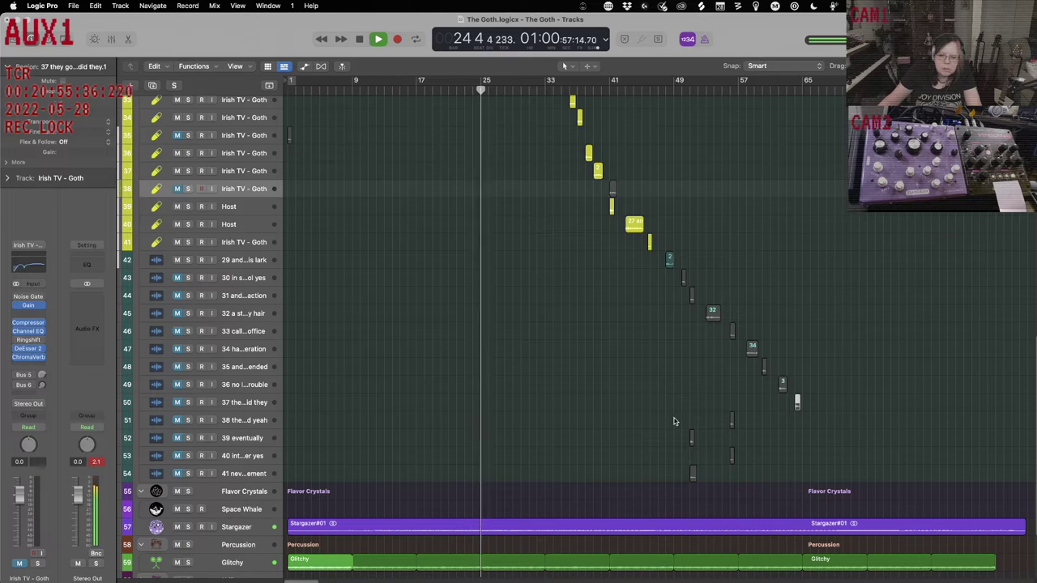
Move clips 38 to 41 together eleven bars later, and shift clips 39 to 41 six more bars so clip 39 starts at bar 68.
drag(666, 417, 739, 473)
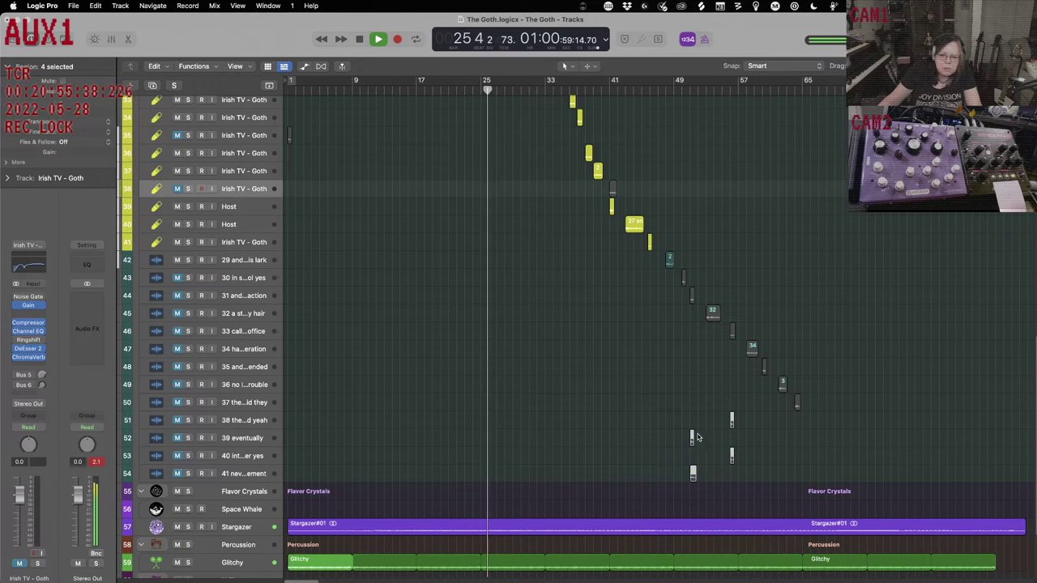
drag(696, 438, 782, 448)
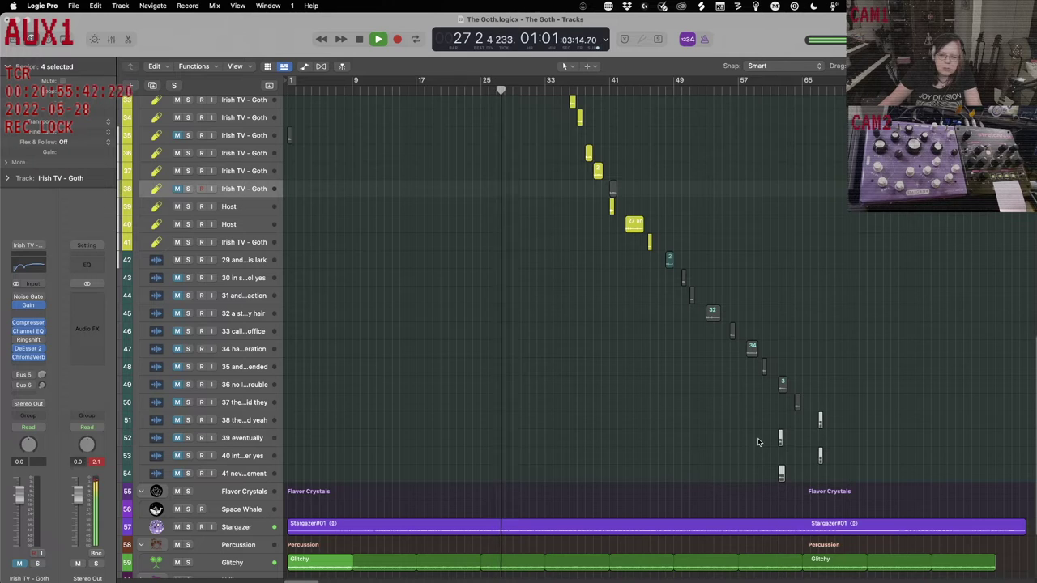
click(759, 442)
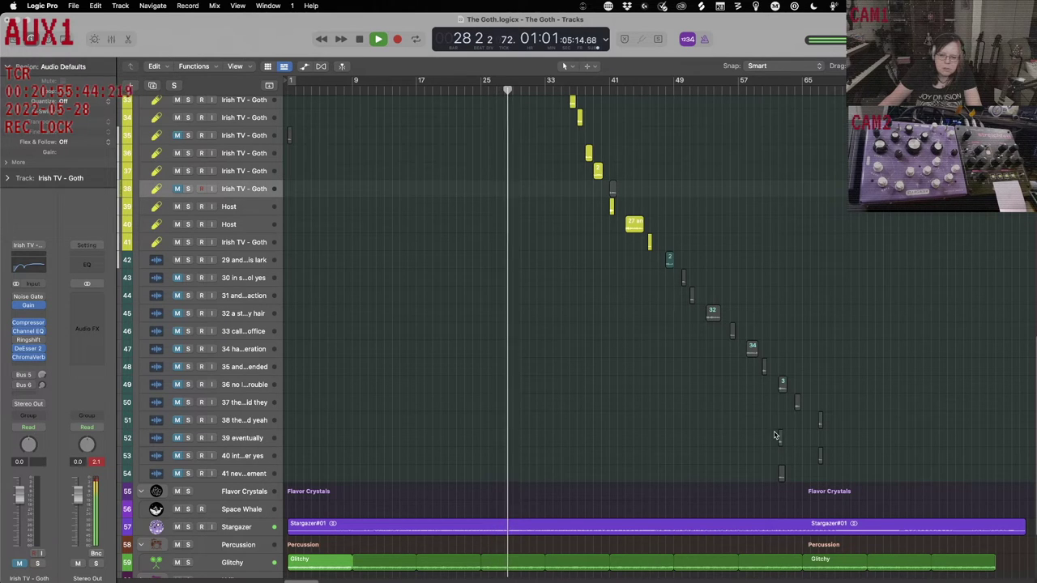
drag(771, 431, 826, 470)
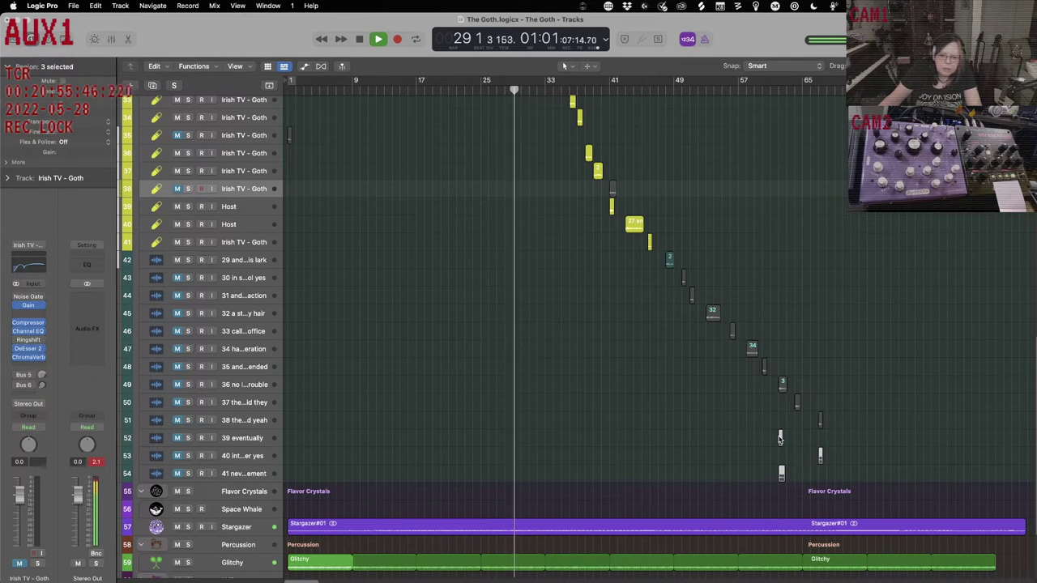
drag(782, 434, 828, 441)
drag(830, 442, 828, 437)
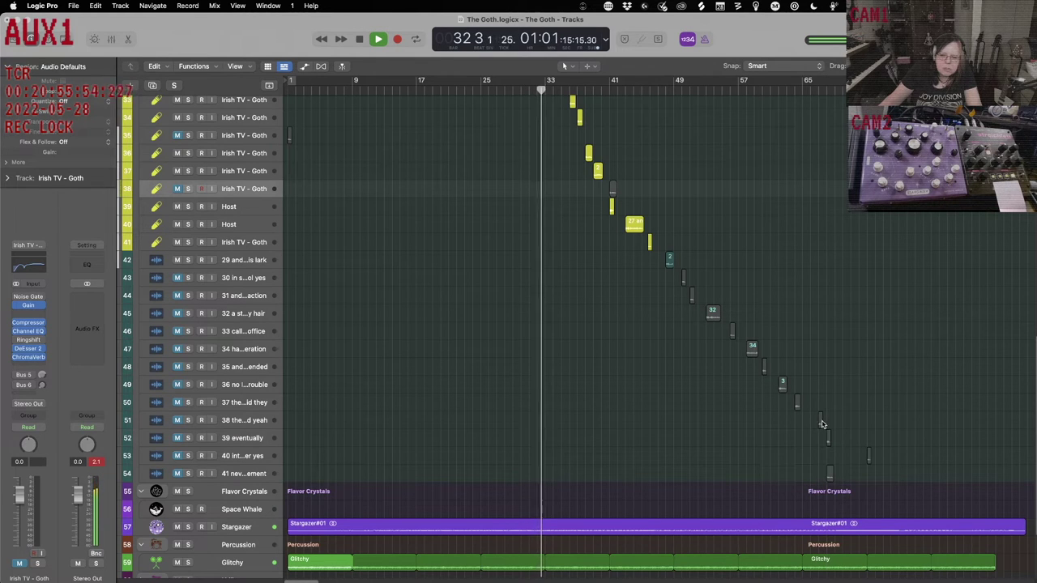
Stagger the last clips on their own tracks, with clip 38 at bar 66, clip 40 at bar 70 and clip 41 at bar 71.
click(820, 421)
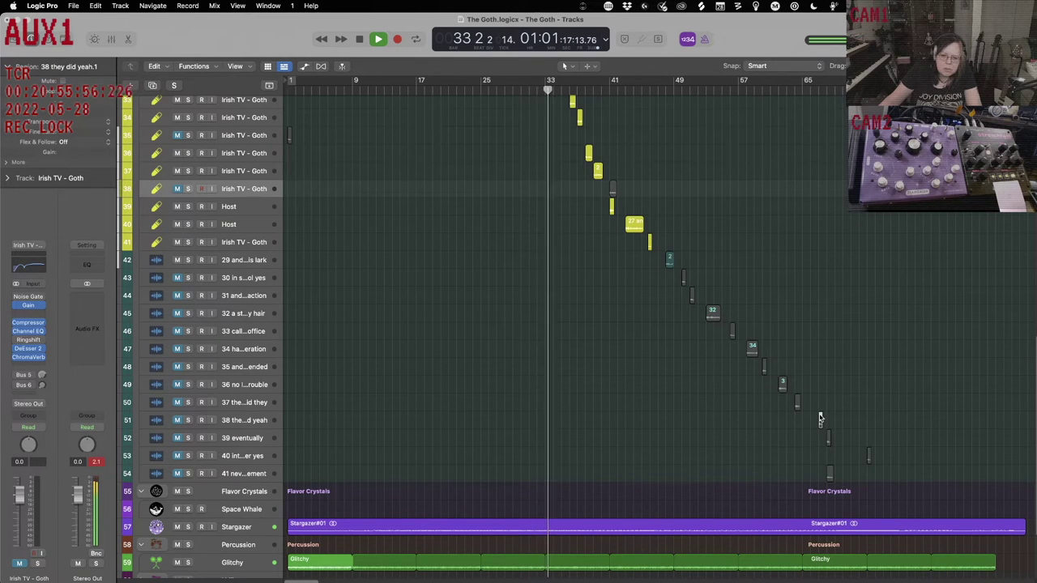
drag(820, 420, 811, 419)
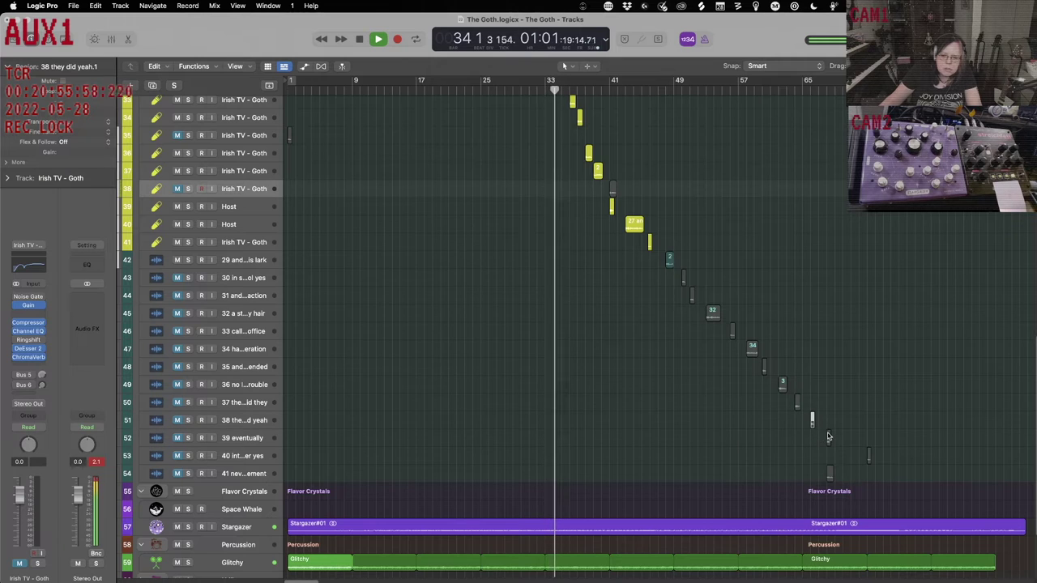
drag(828, 472, 854, 472)
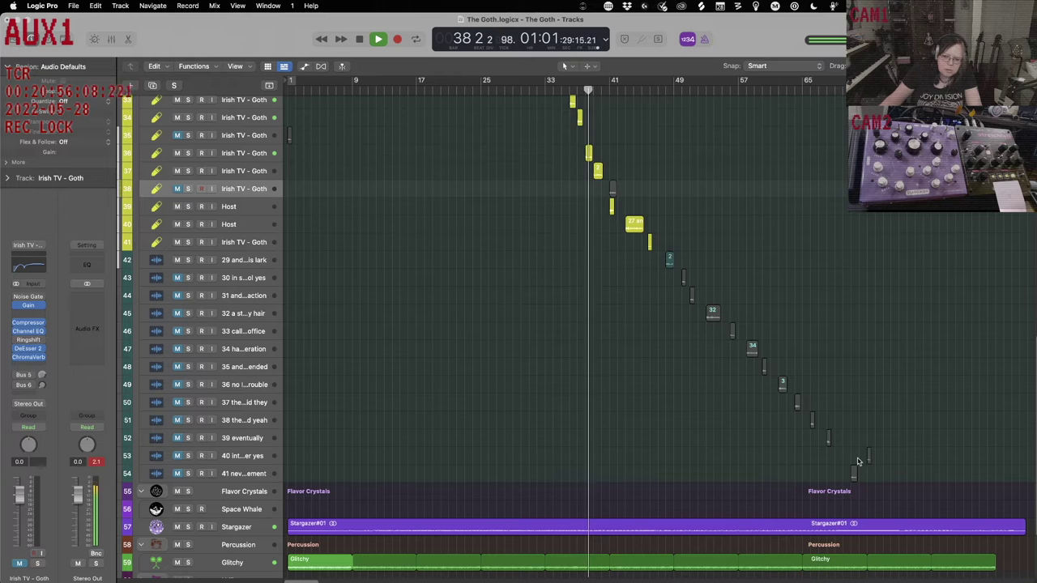
click(867, 456)
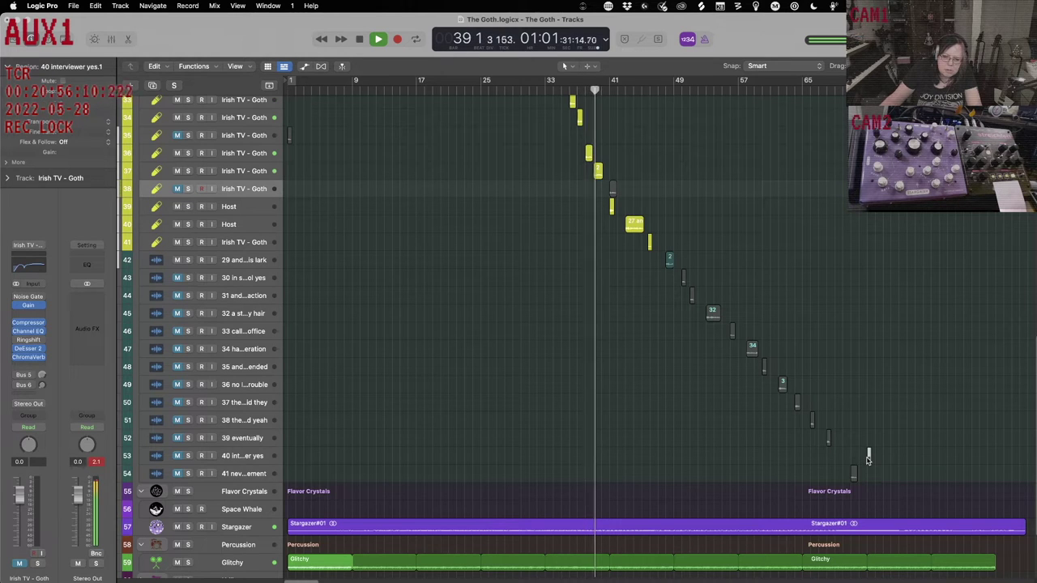
drag(867, 460, 841, 464)
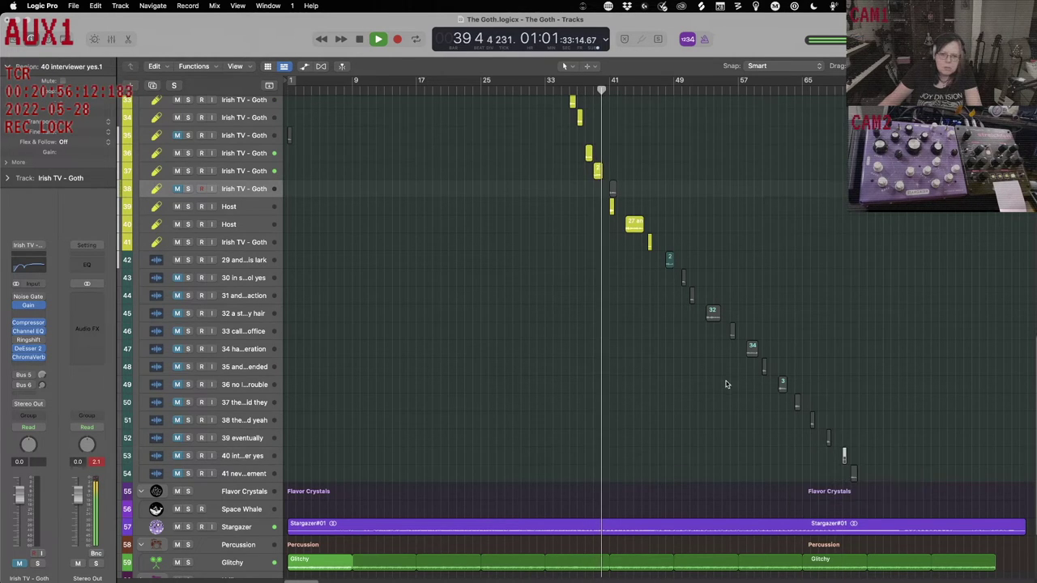
Apply the Irish TV - Goth user patch from the Samples category to track 42, which holds clip 29.
scroll(662, 340, up, 3)
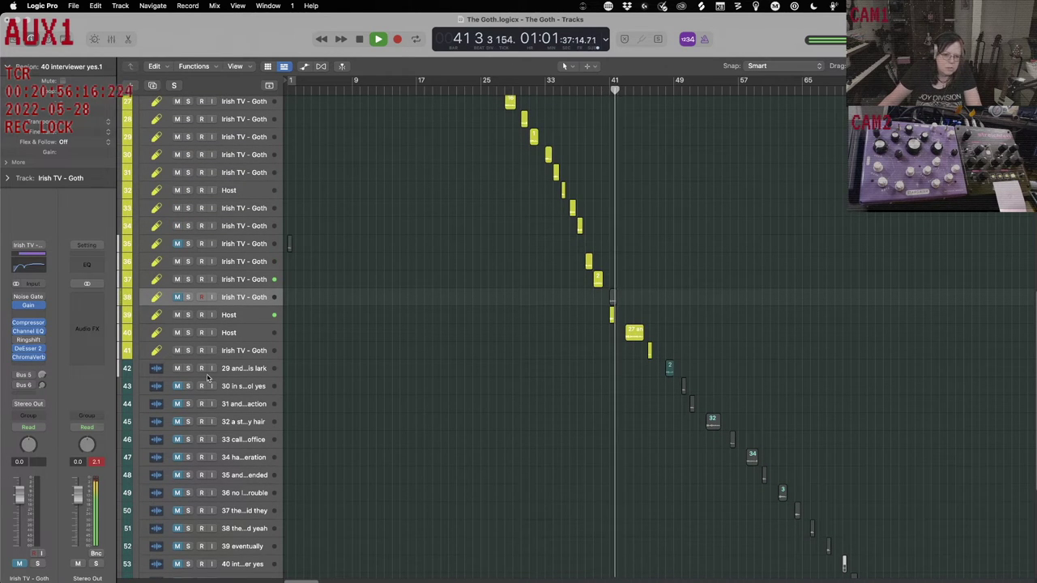
click(251, 371)
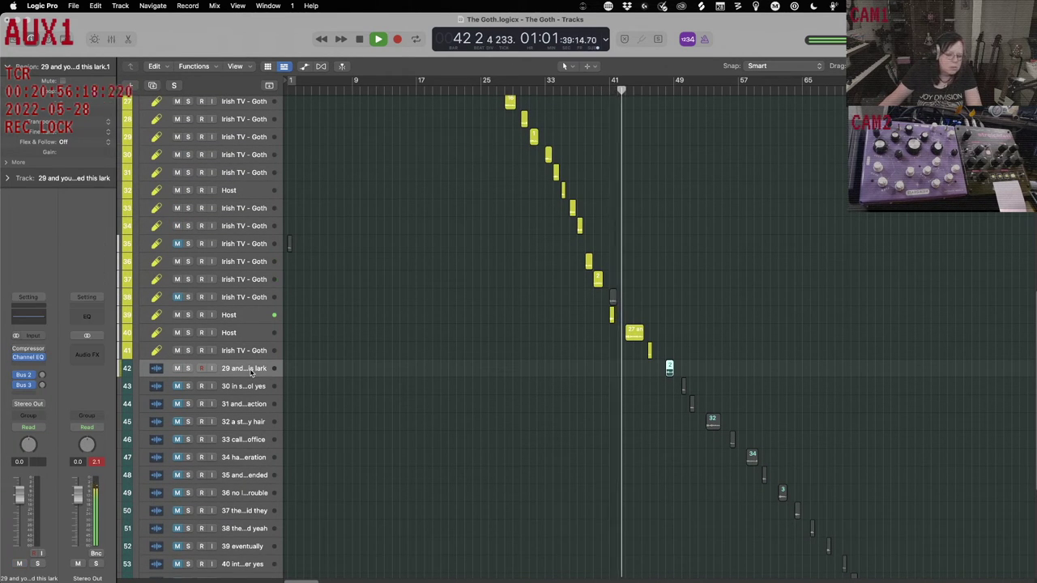
key(y)
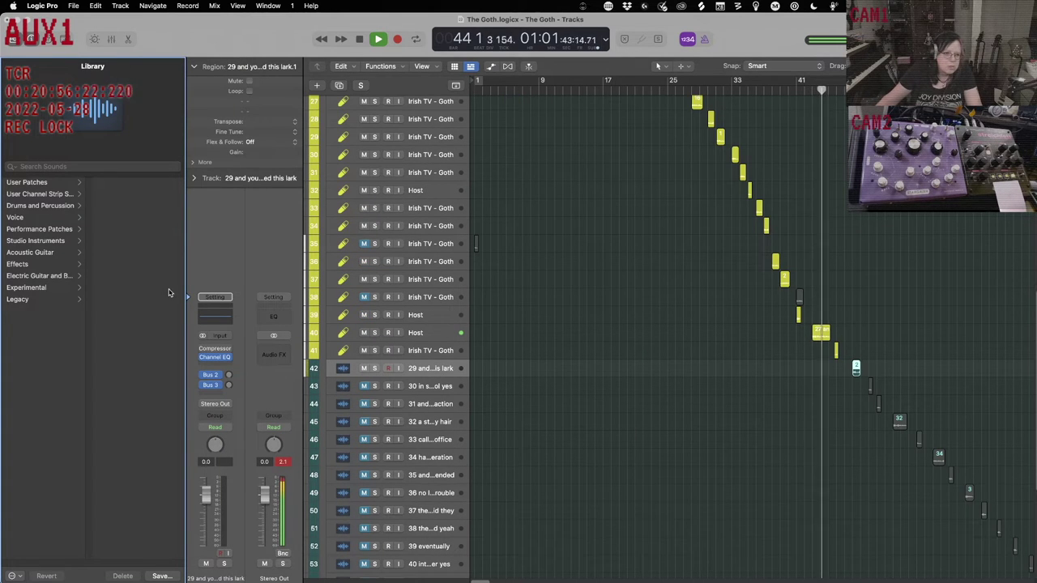
click(50, 183)
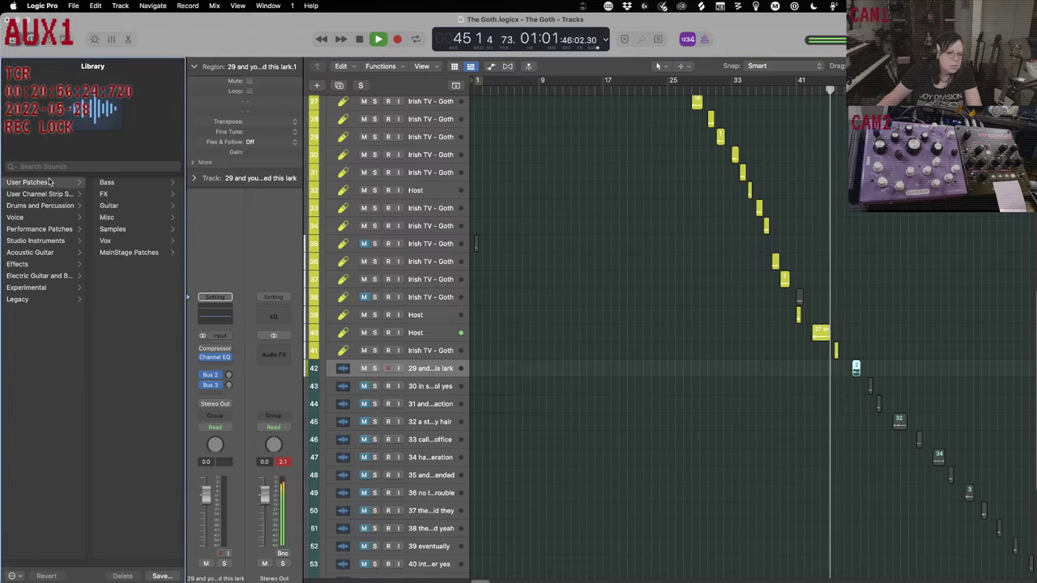
click(115, 229)
click(139, 183)
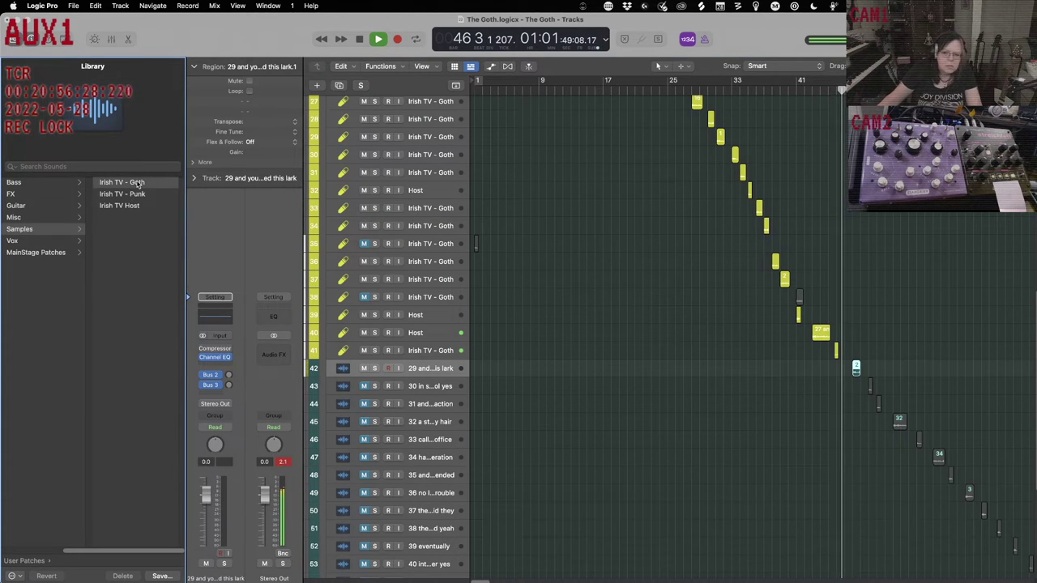
Apply the Irish TV - Goth user patch to track 43, which holds clip 30.
click(439, 388)
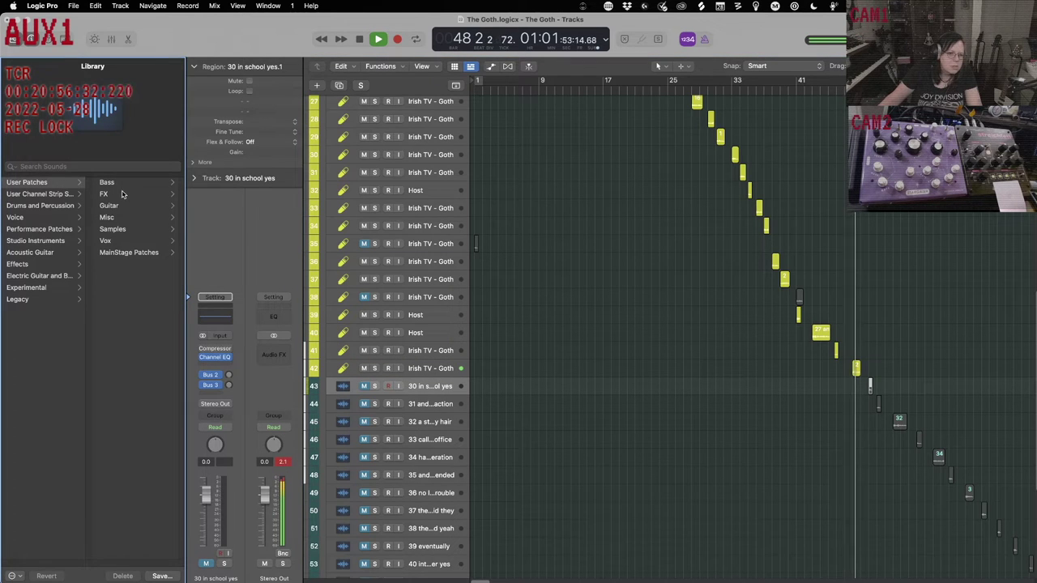
click(124, 229)
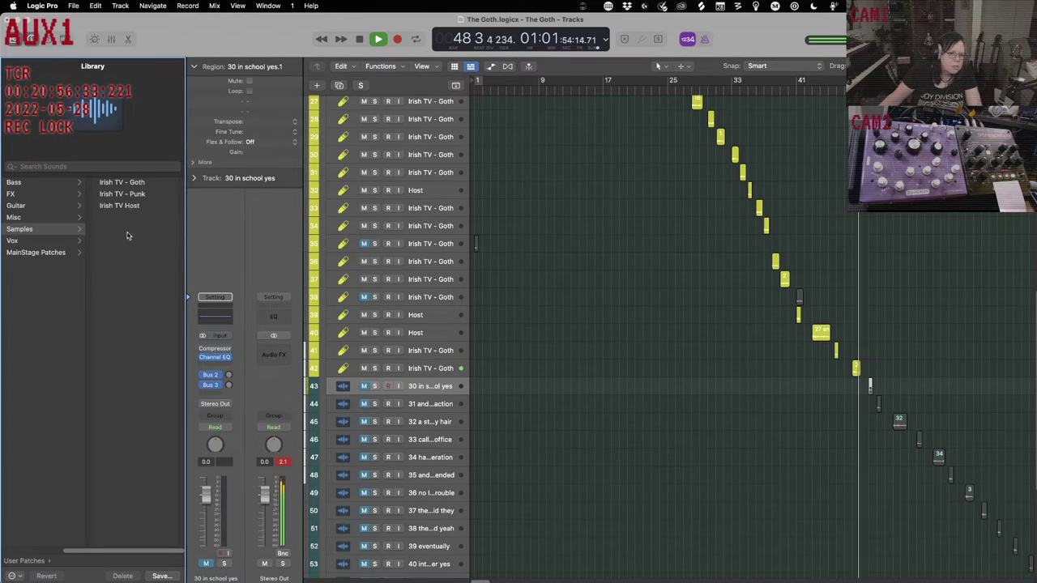
click(129, 182)
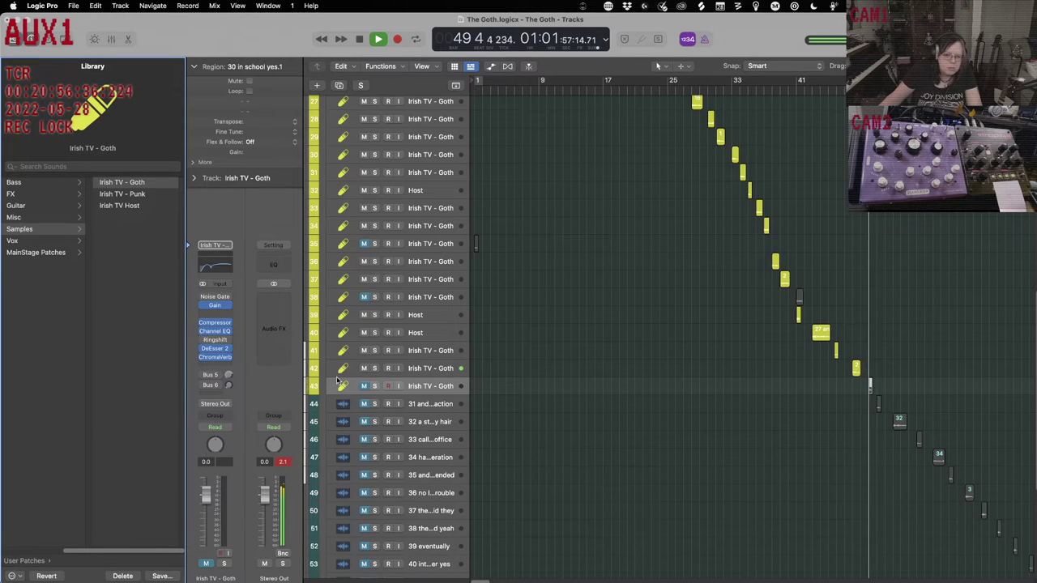
Solo track 43 briefly to listen to clip 30, and stop playback.
click(372, 387)
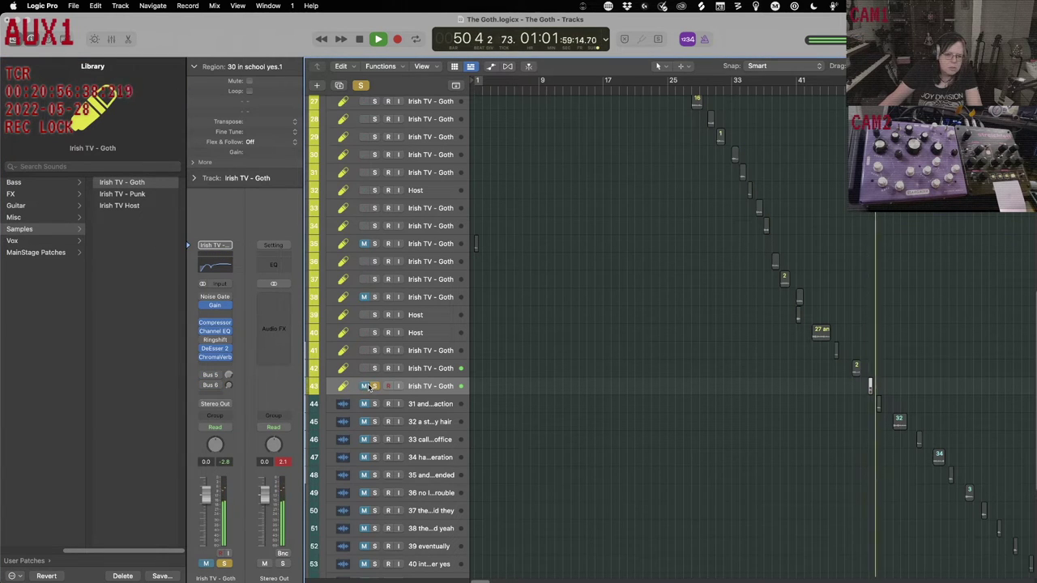
click(373, 387)
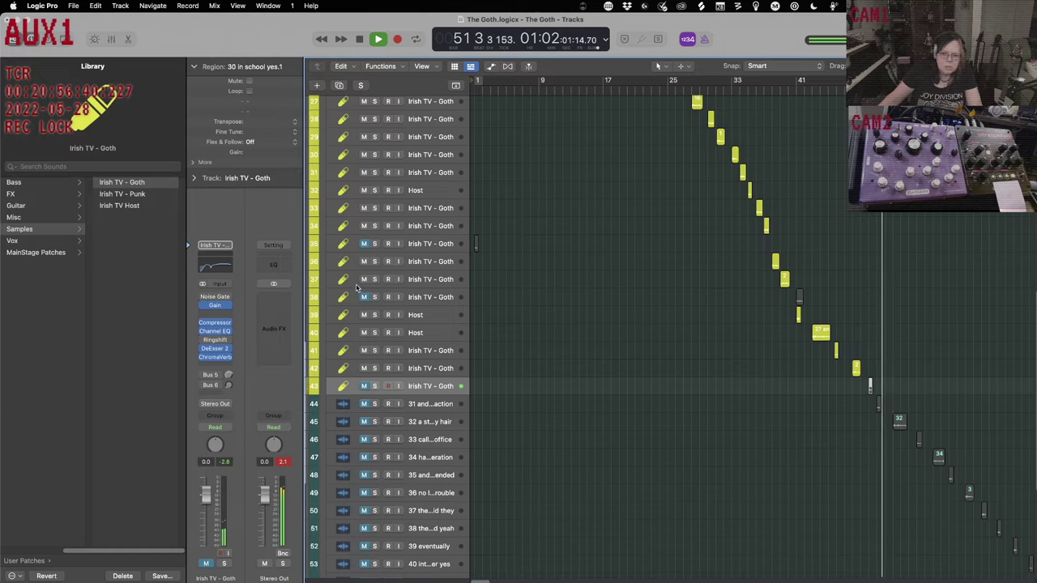
key(space)
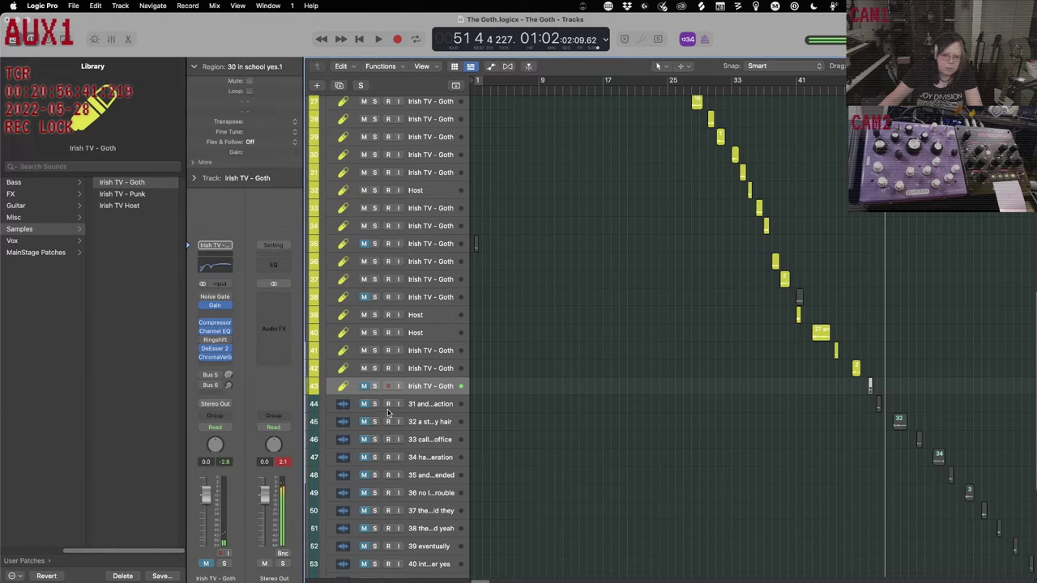
Apply the Irish TV - Goth user patch to track 44, which holds clip 31, and unmute tracks 43 to 54.
click(452, 405)
click(29, 184)
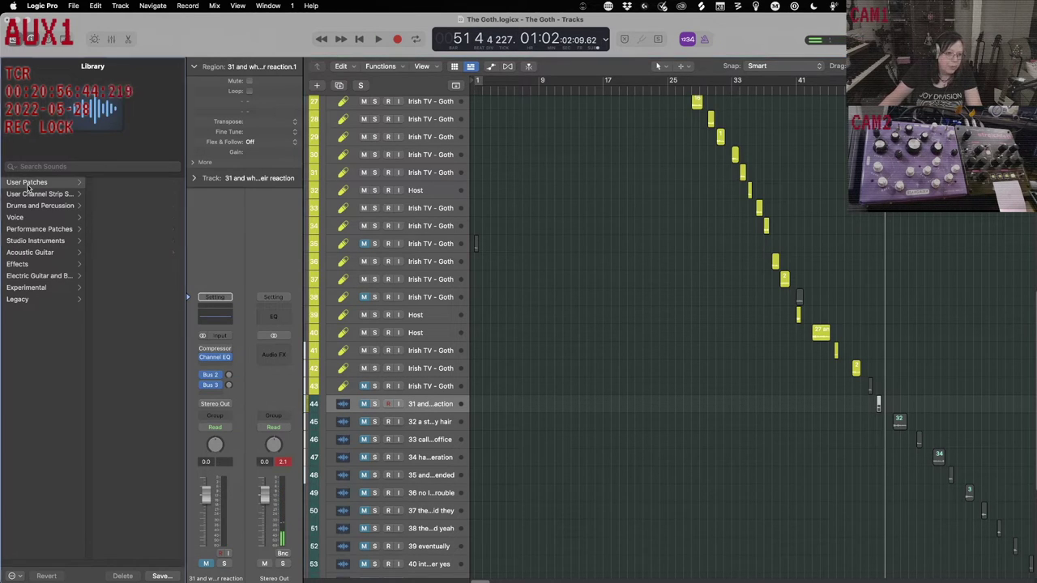
click(114, 230)
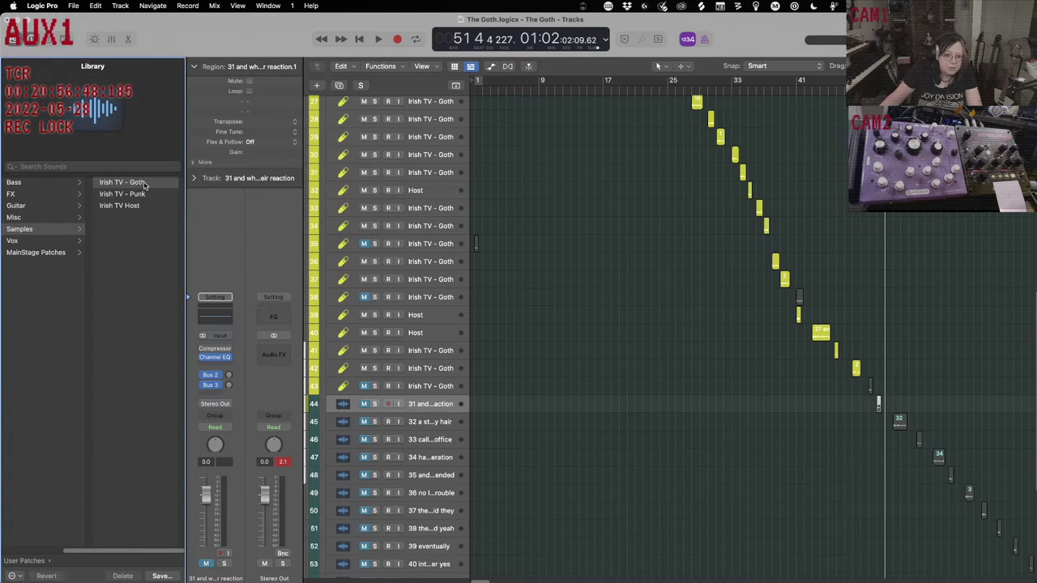
click(138, 182)
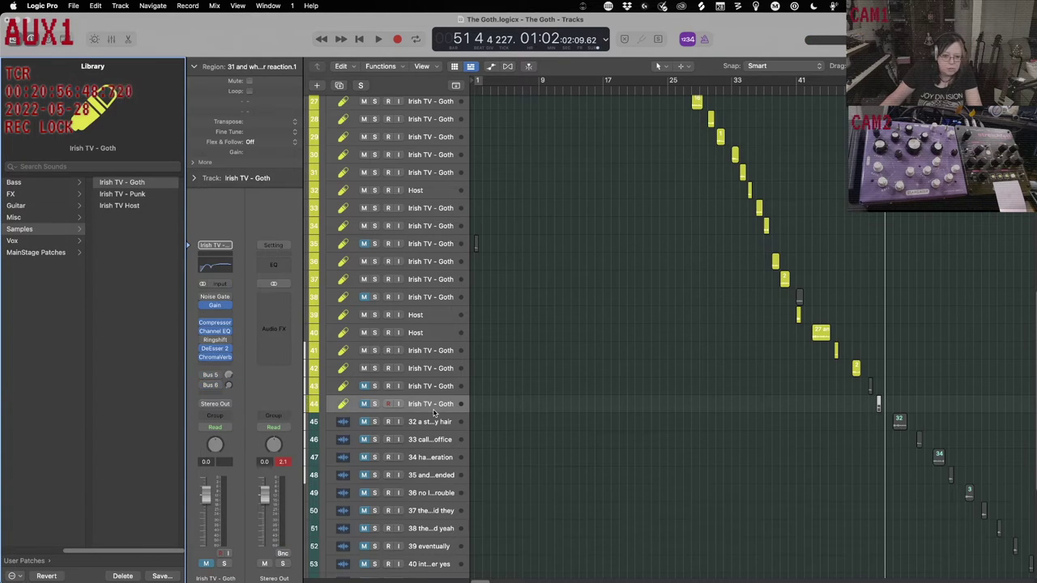
click(364, 387)
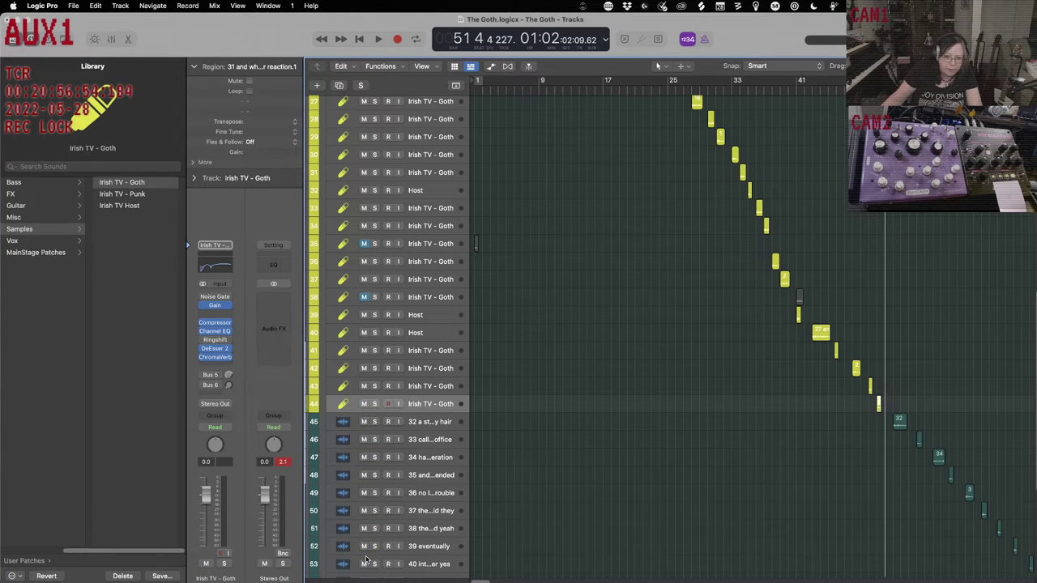
scroll(366, 559, down, 5)
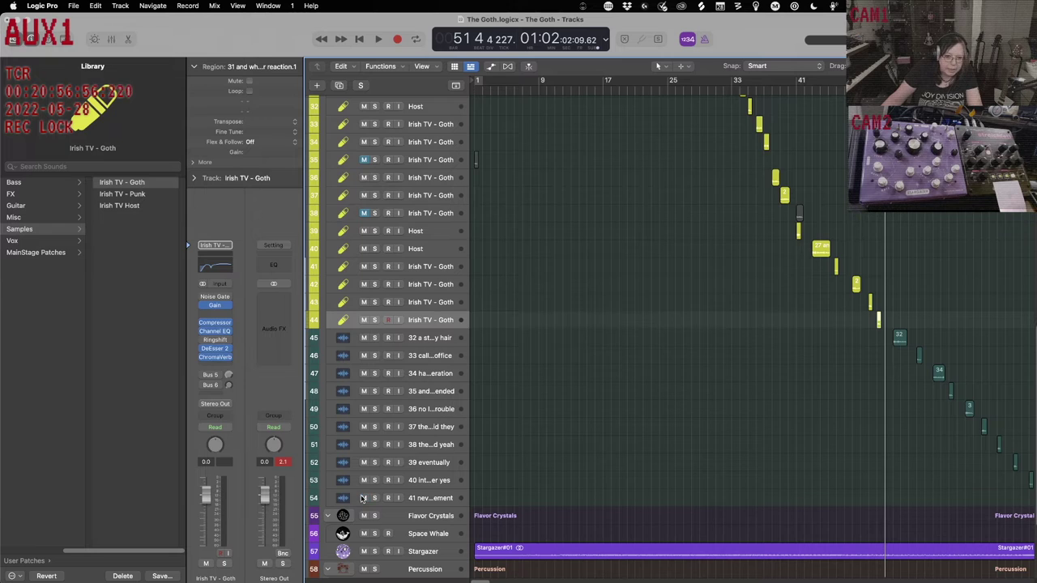
Apply the Irish TV - Goth user patch to track 45, which holds clip 32.
click(430, 337)
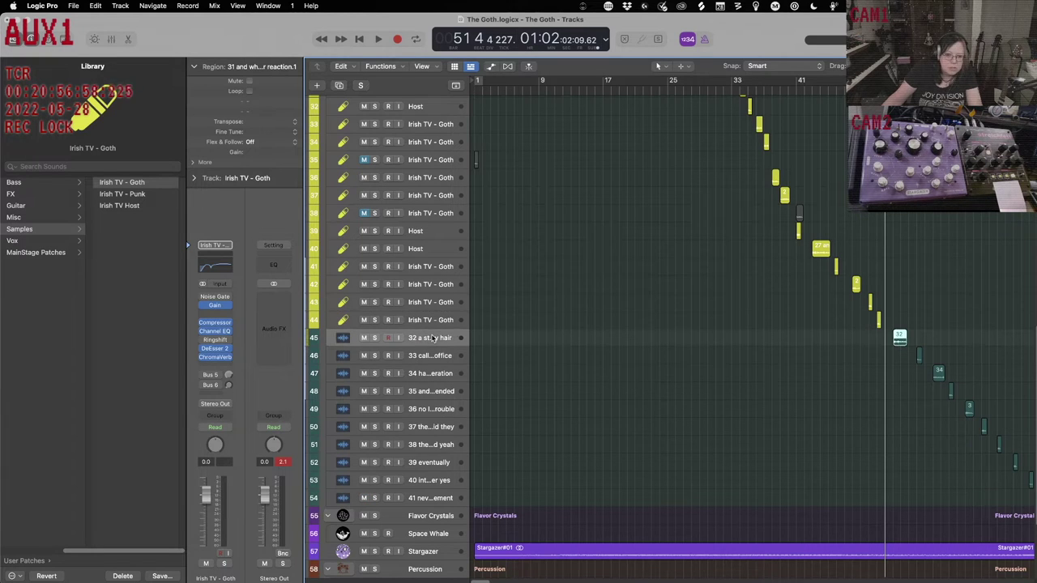
click(40, 182)
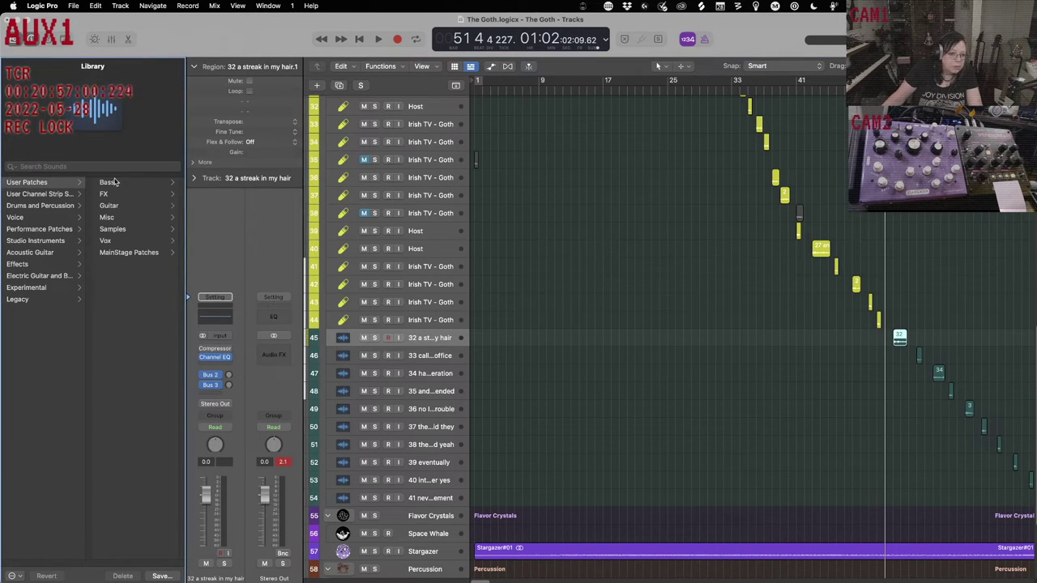
click(124, 228)
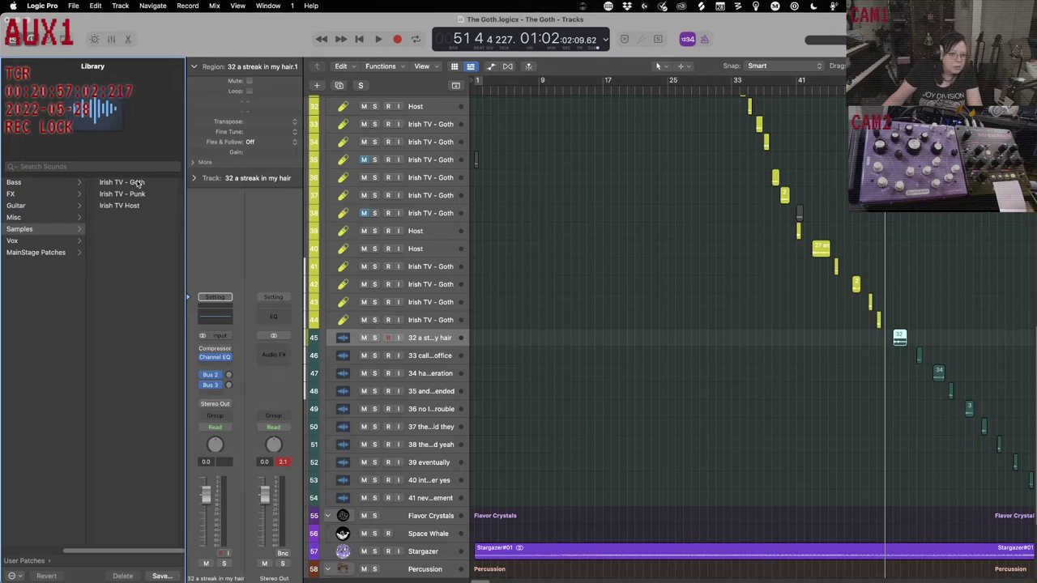
click(138, 183)
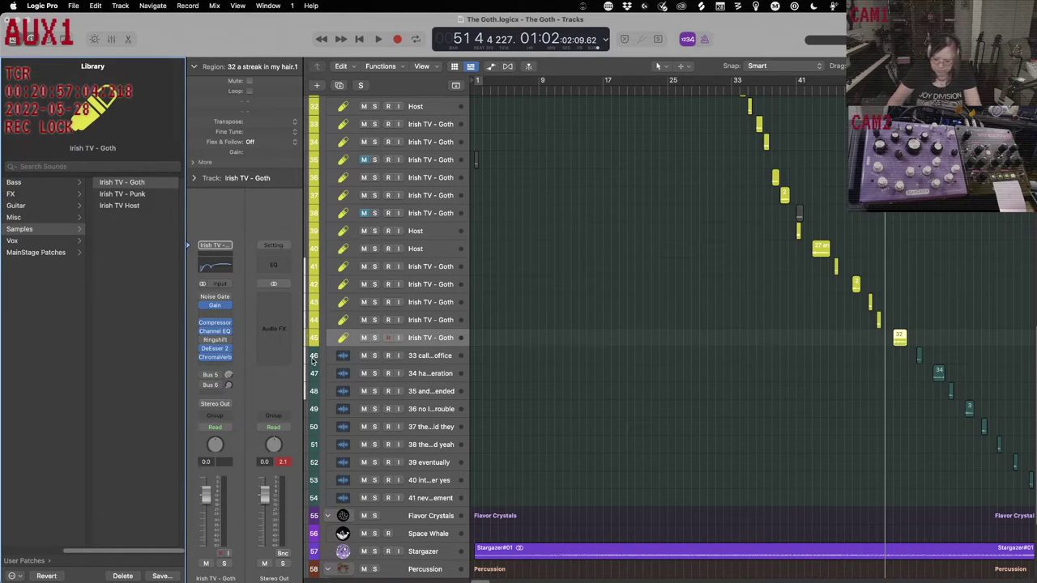
Turn on cycle mode and show the mixer at a reduced height below the track list.
key(x)
key(c)
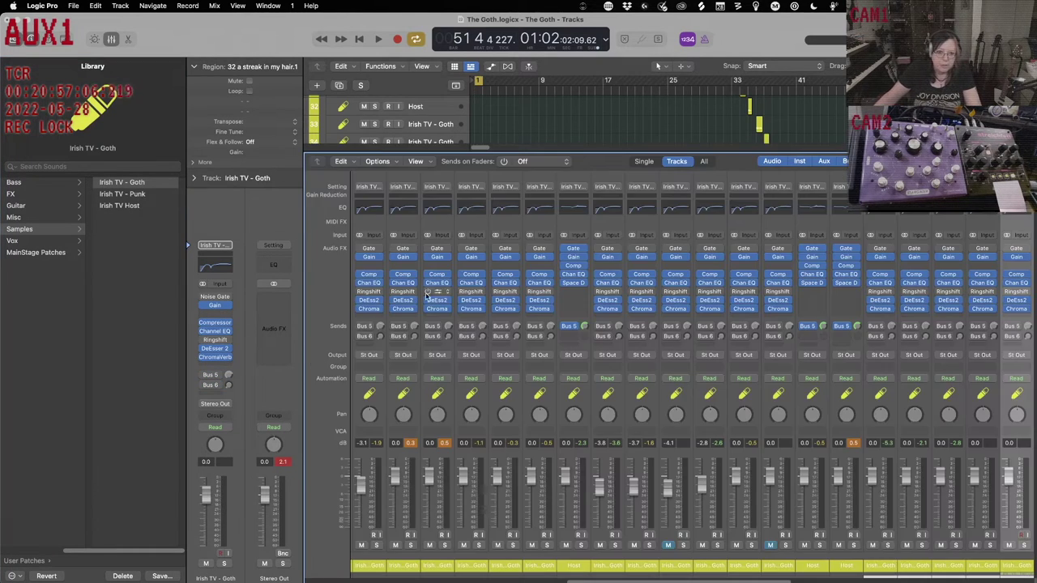
drag(583, 152, 579, 287)
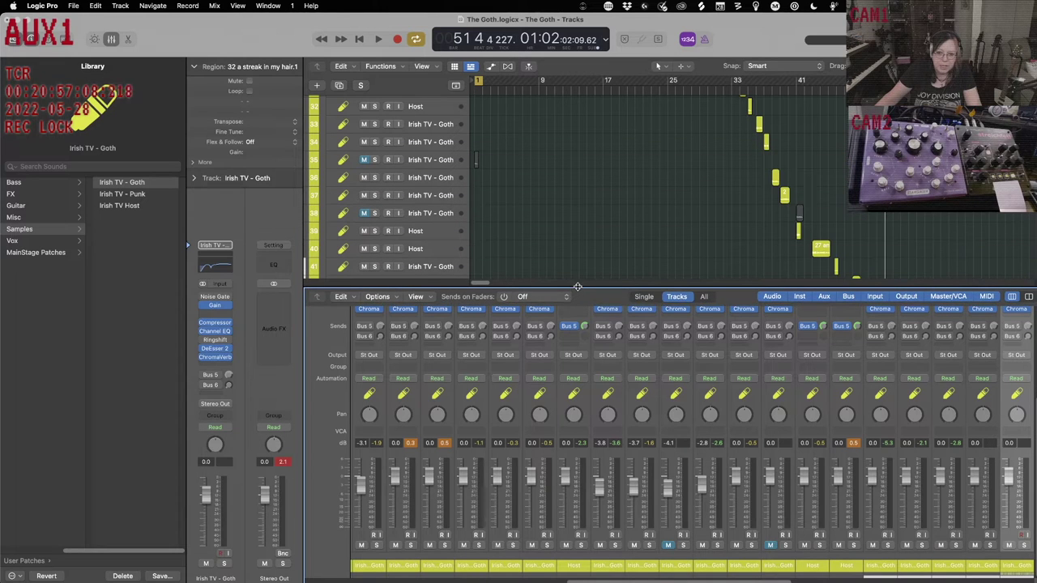
scroll(761, 405, right, 5)
click(634, 269)
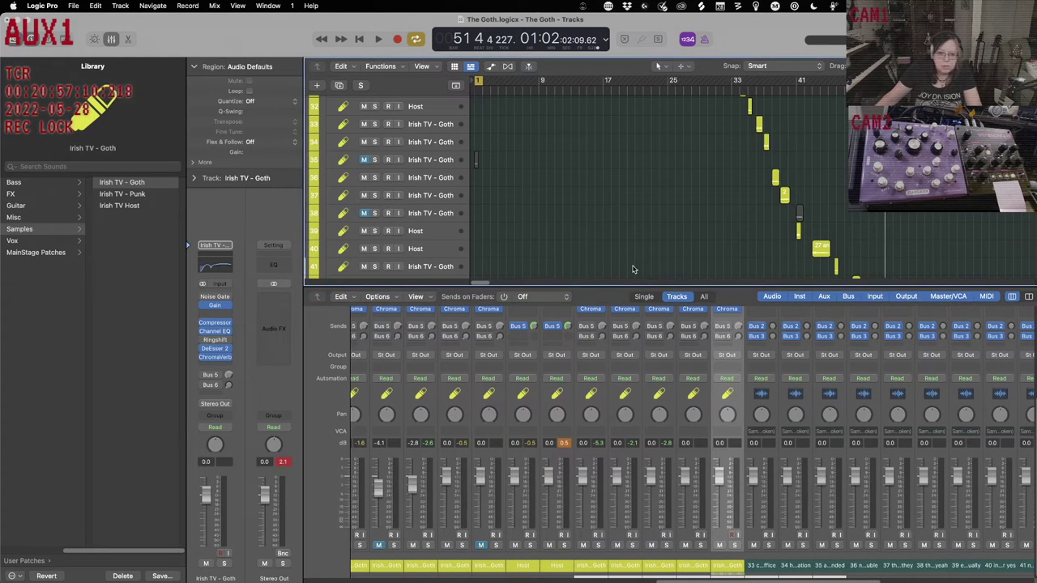
Select tracks 46 to 54, which hold clips 33 to 41, and bring their channel strip settings into view in the mixer.
scroll(634, 269, down, 5)
scroll(634, 269, down, 1)
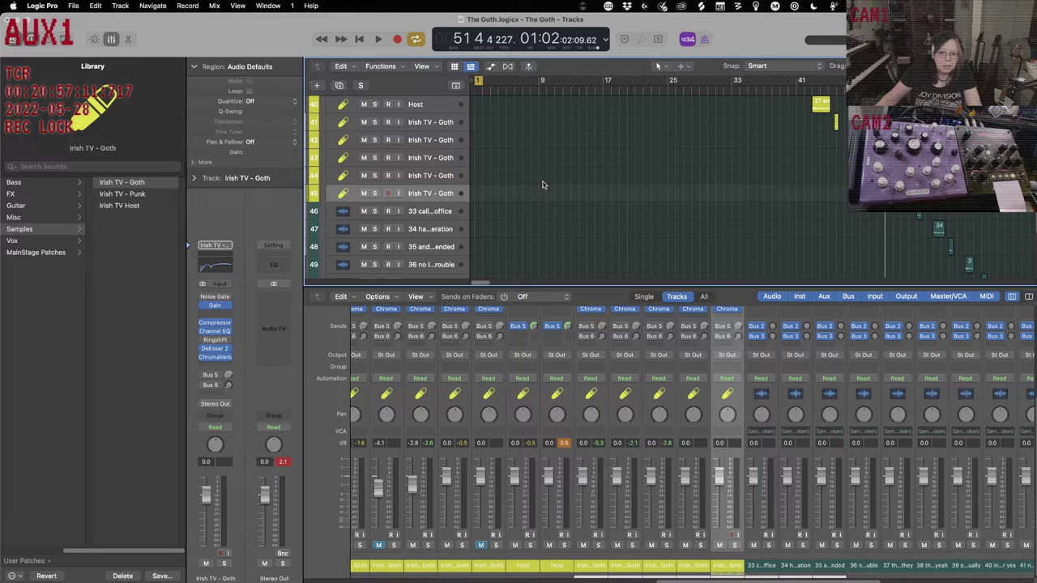
click(419, 212)
scroll(419, 207, down, 10)
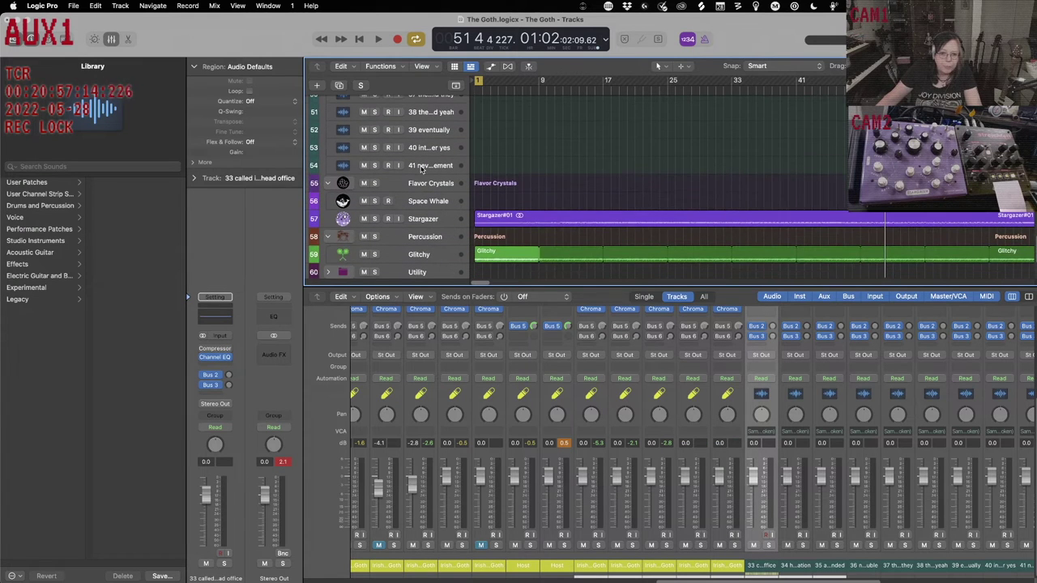
shift+click(420, 167)
scroll(806, 308, up, 5)
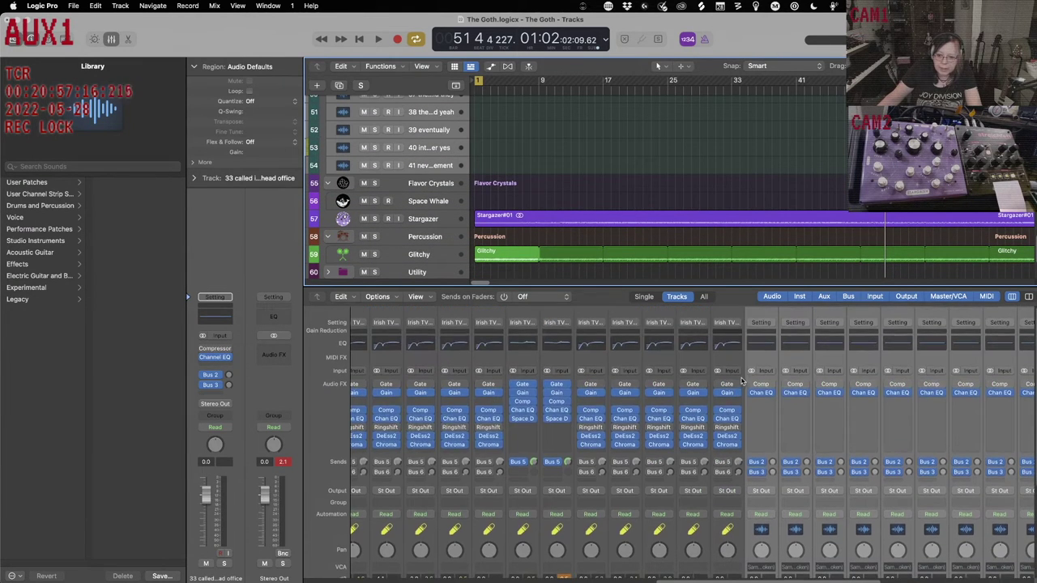
click(762, 324)
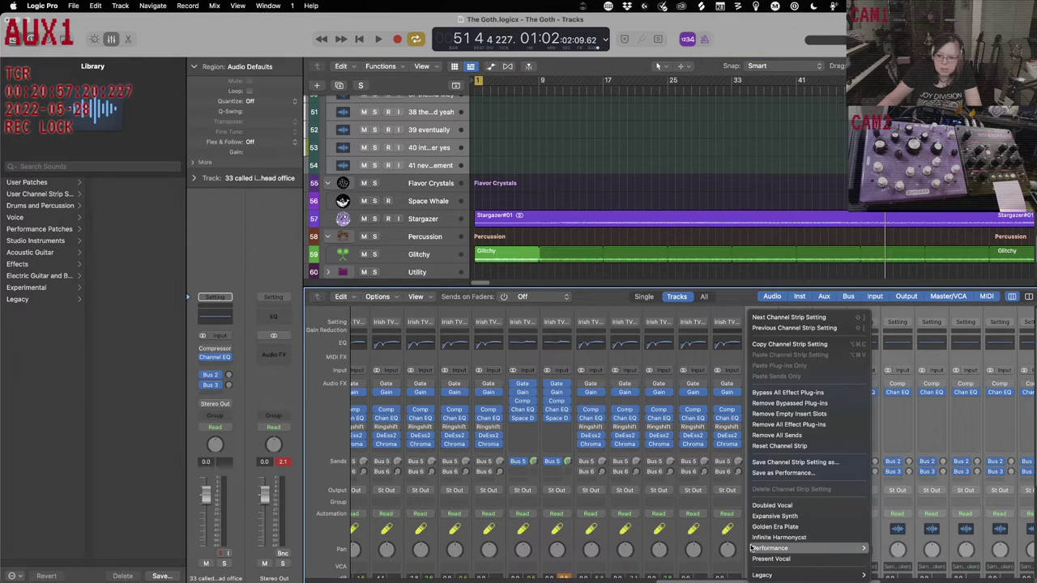
mouse_move(755, 551)
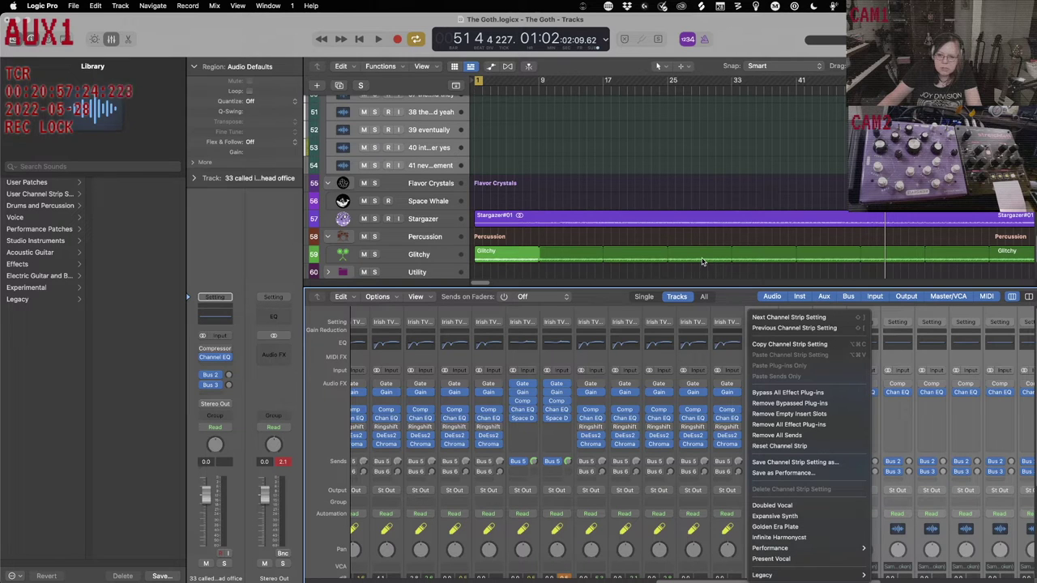
click(724, 298)
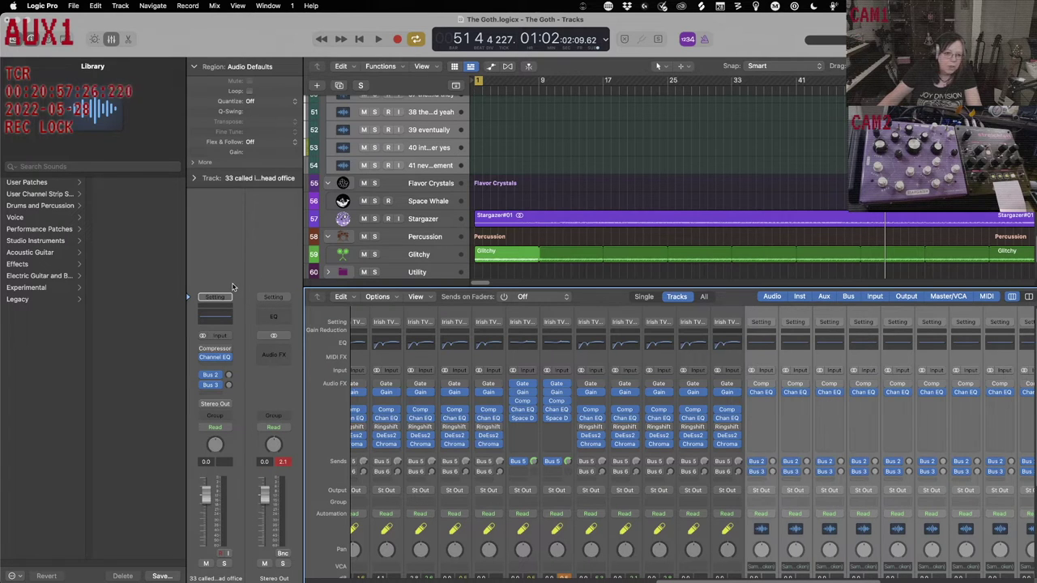
click(213, 297)
click(174, 280)
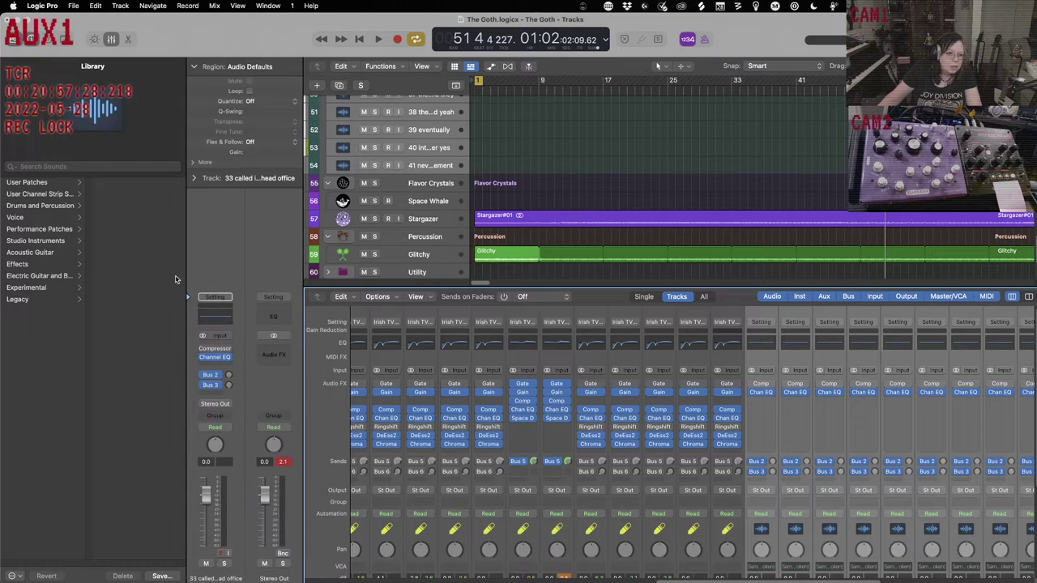
Apply the Irish TV - Goth user patch from Samples to the selected tracks, with track 46 (clip 33) as the lead track.
click(32, 183)
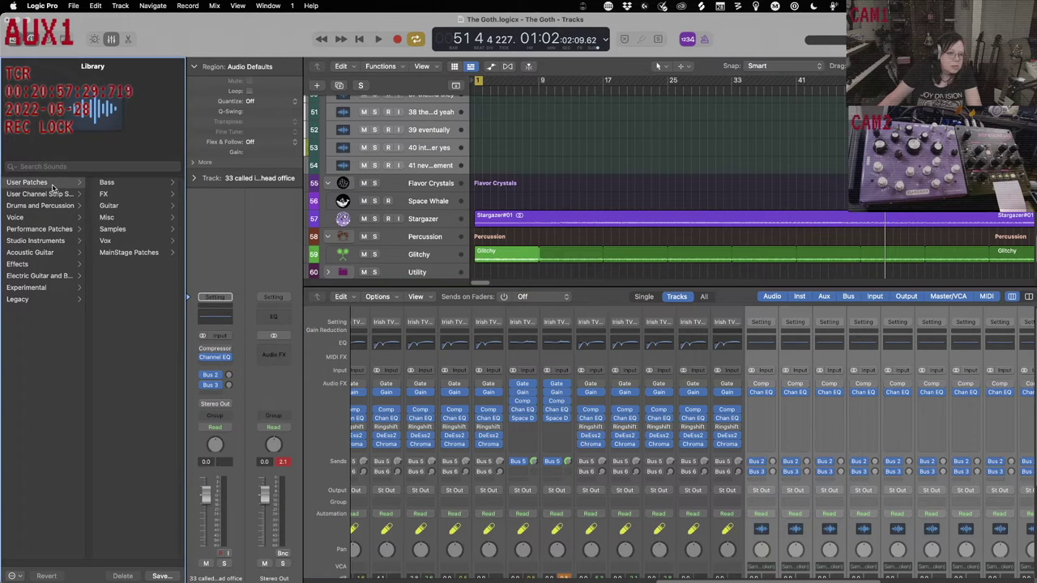
click(114, 229)
click(138, 187)
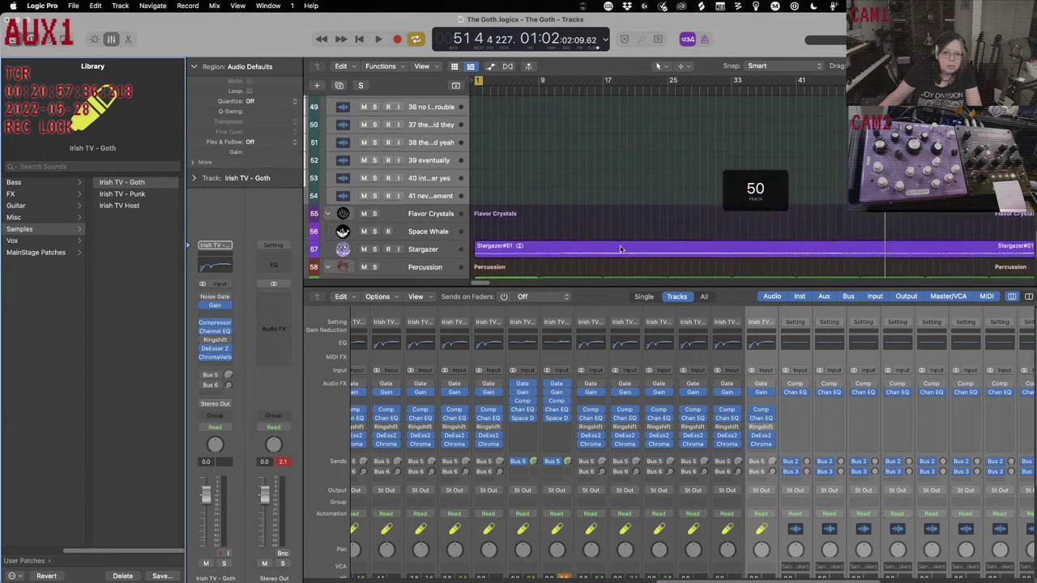
Apply the Irish TV - Goth user patch to track 47 (clip 34) and to track 48 (clip 35).
click(433, 183)
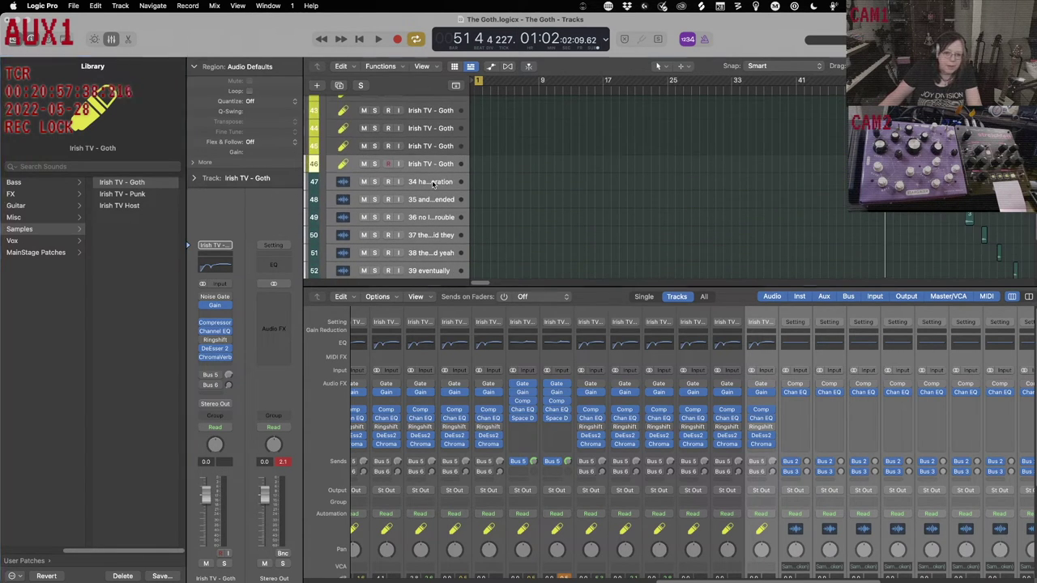
click(54, 185)
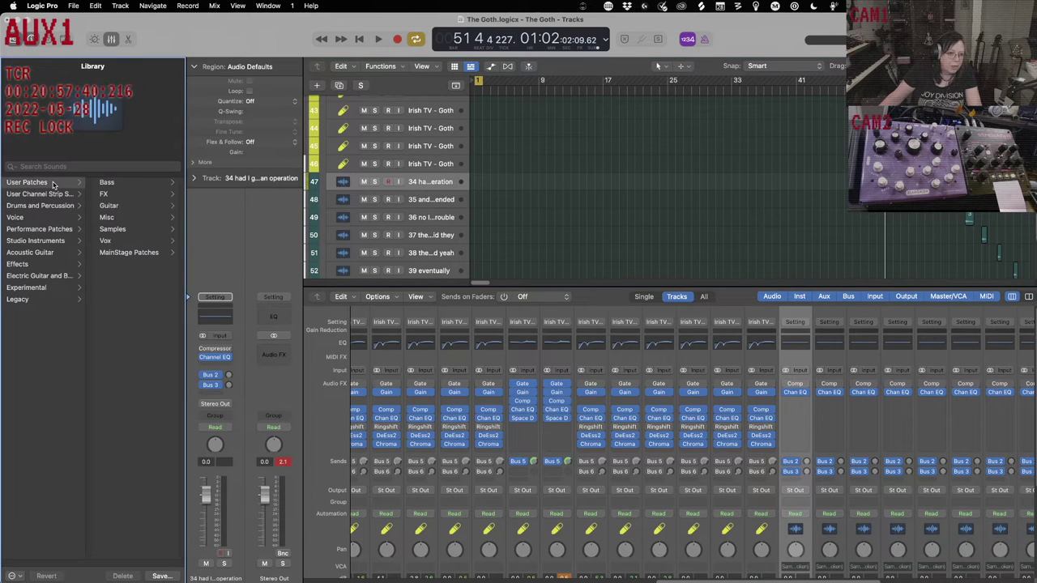
click(114, 230)
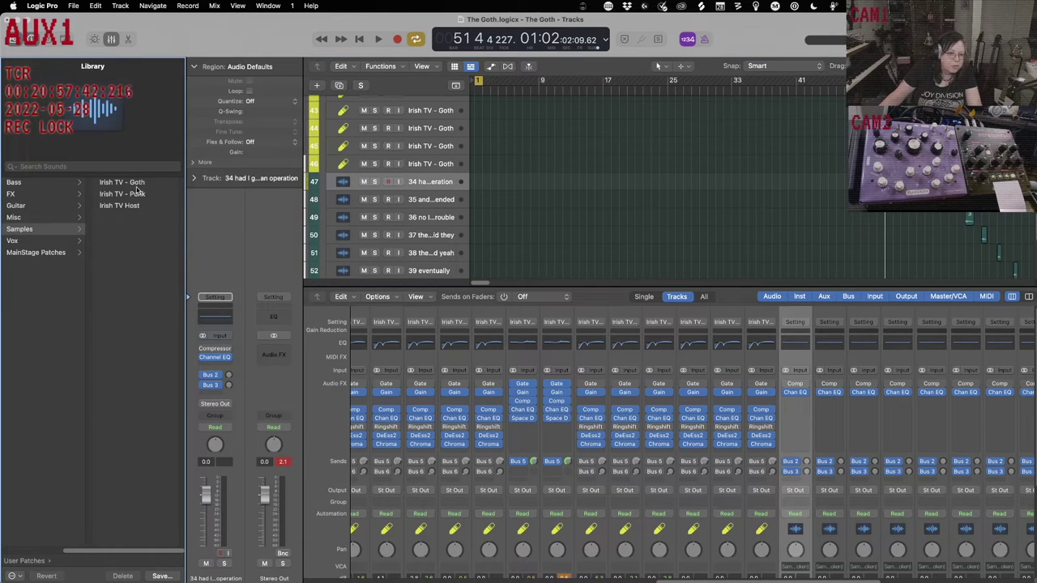
click(417, 204)
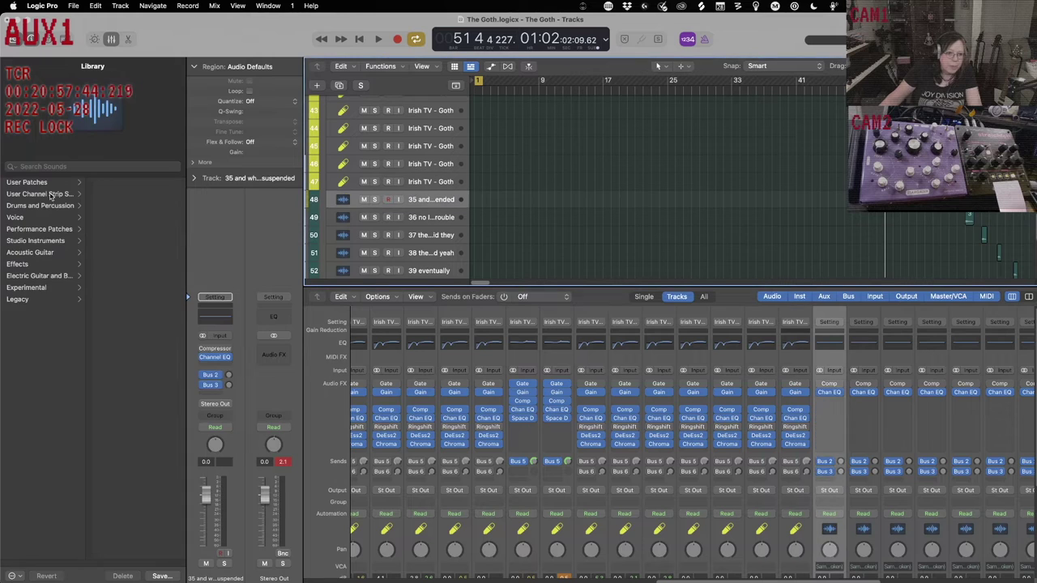
click(114, 229)
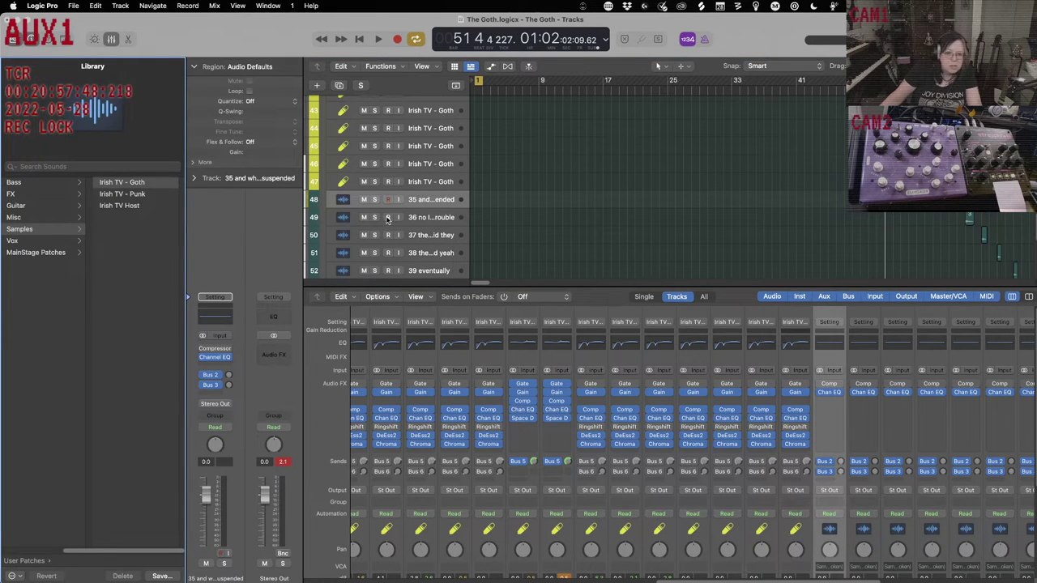
Apply the Irish TV - Goth user patch to track 49, which holds clip 36, and start playback from bar 1.
click(415, 216)
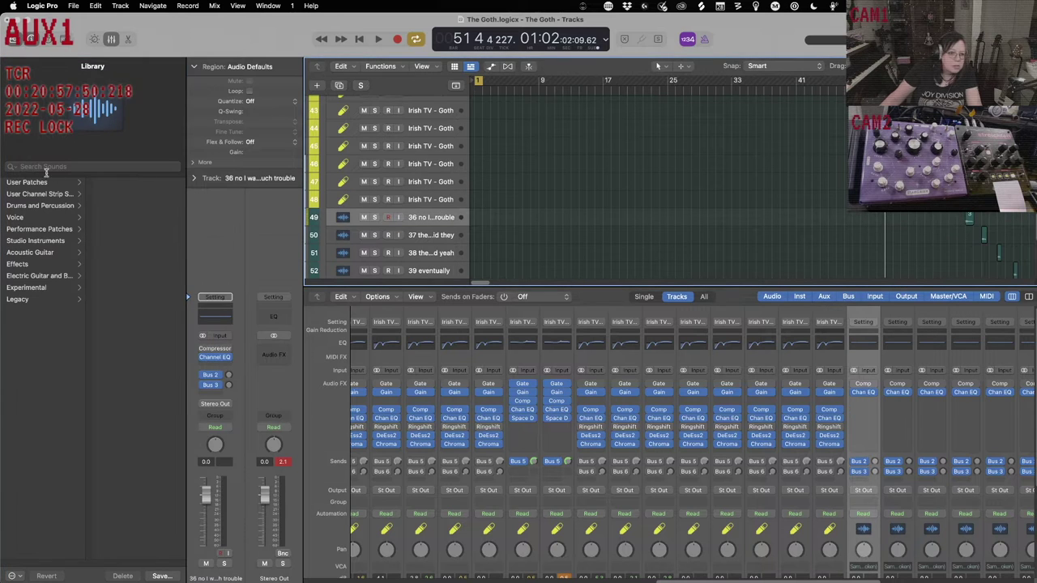
click(114, 229)
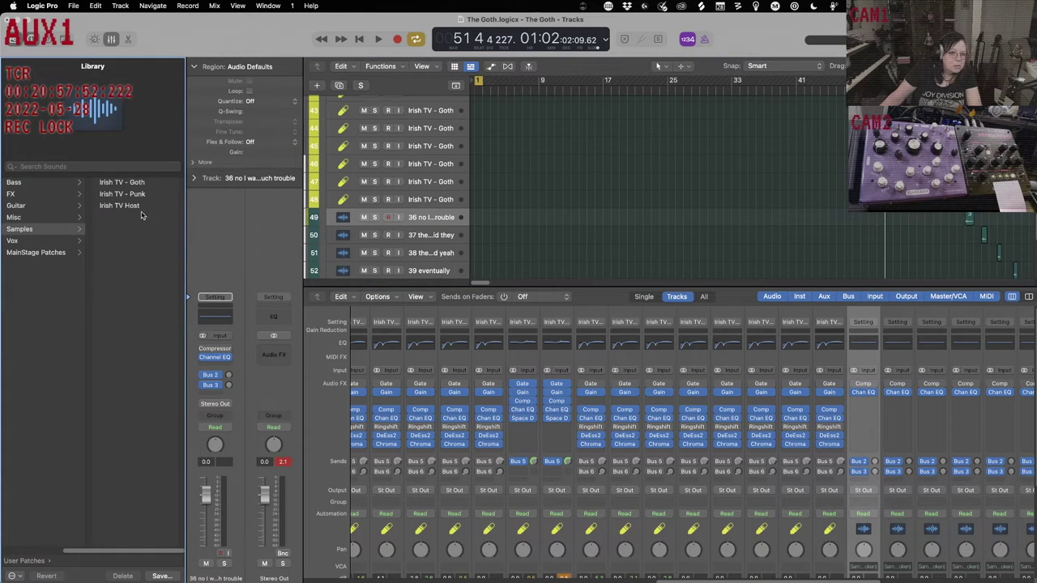
click(121, 182)
key(Return)
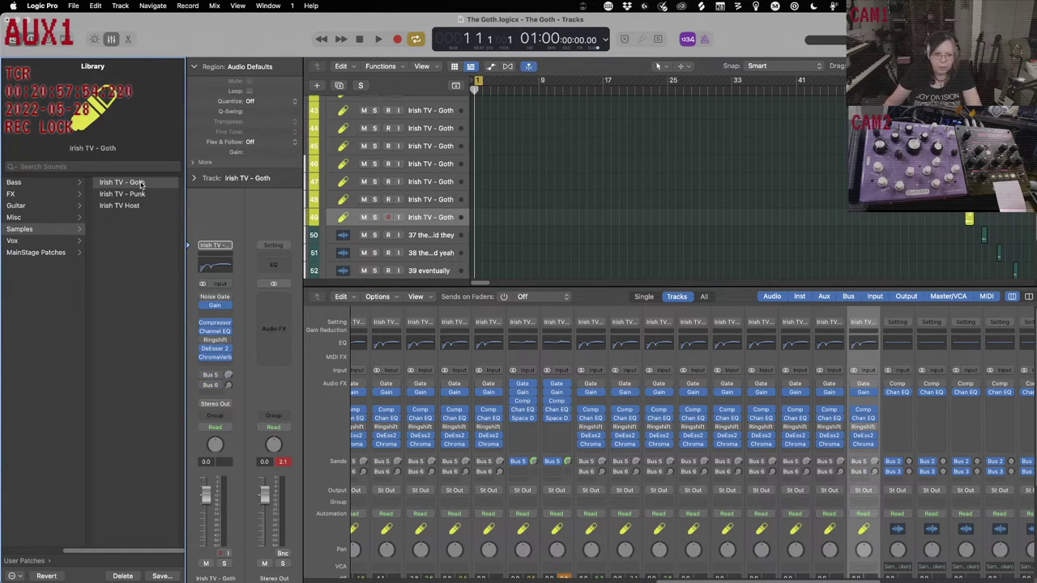
key(space)
Apply the Irish TV - Goth user patch to track 50, which holds clip 37.
click(414, 235)
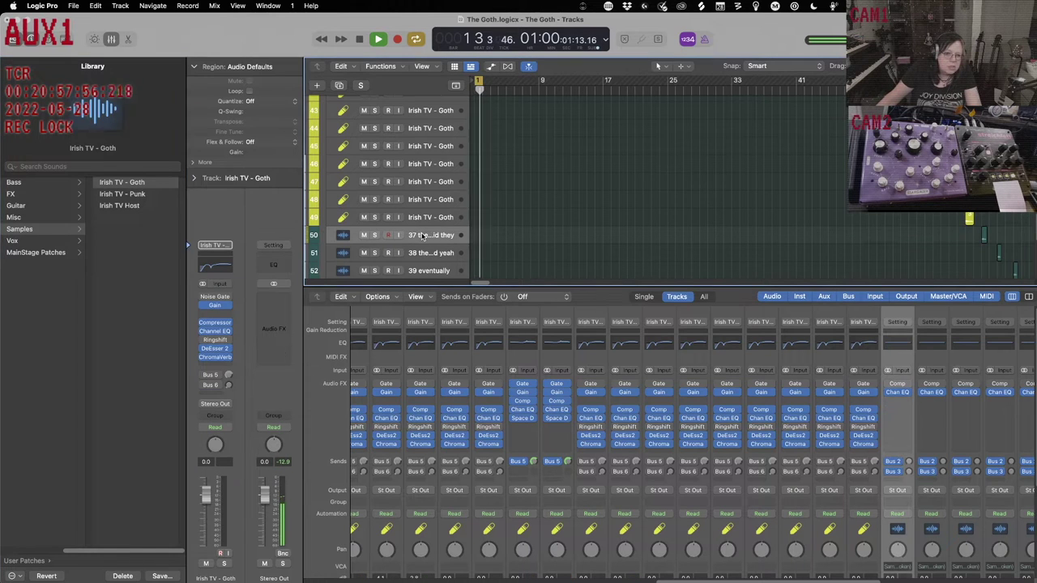
click(70, 183)
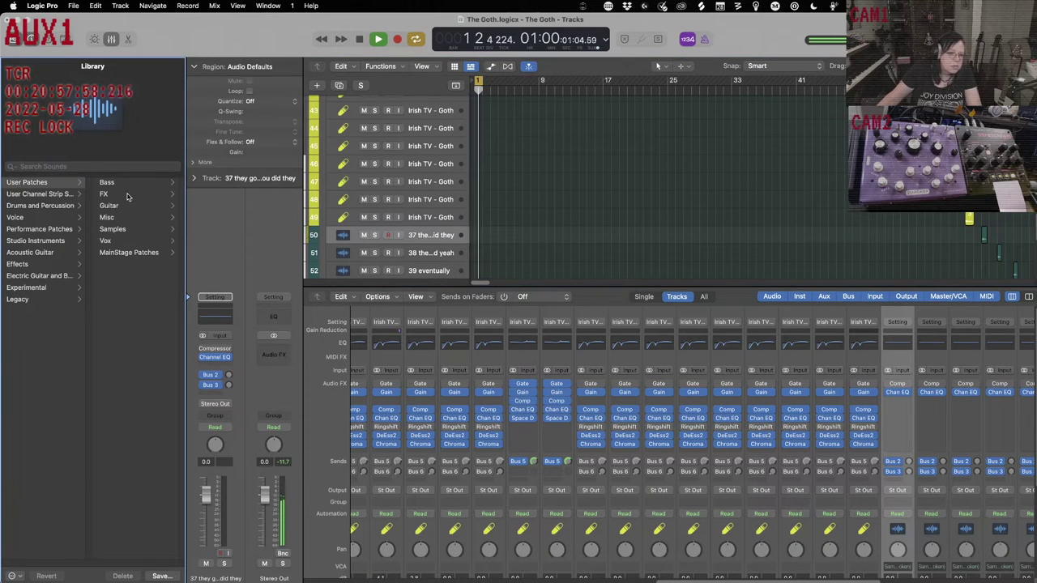
click(115, 229)
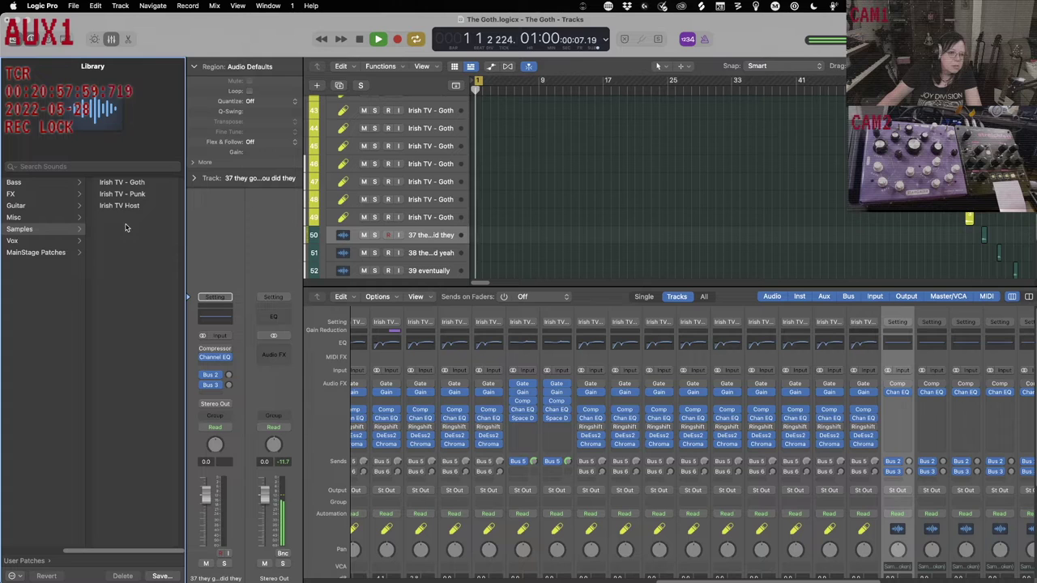
click(129, 184)
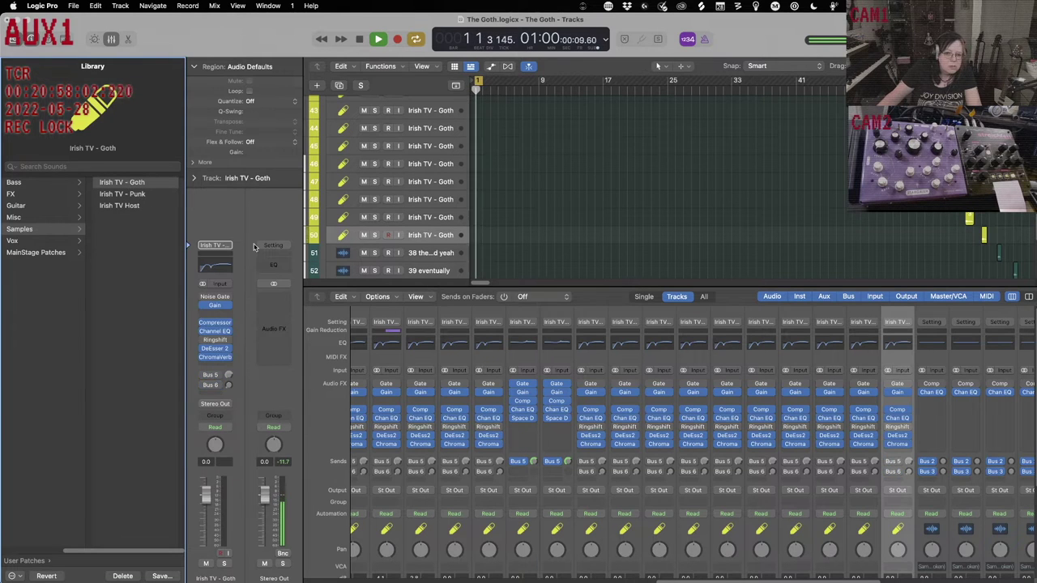
Apply the Irish TV - Goth user patch to track 51, which holds clip 38, and turn off cycle mode.
click(430, 256)
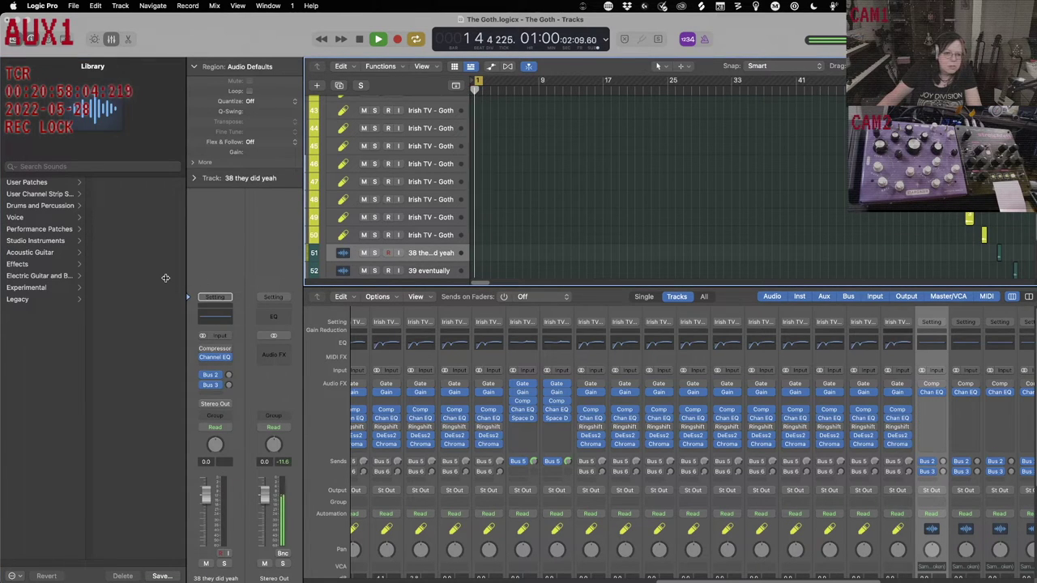
click(37, 186)
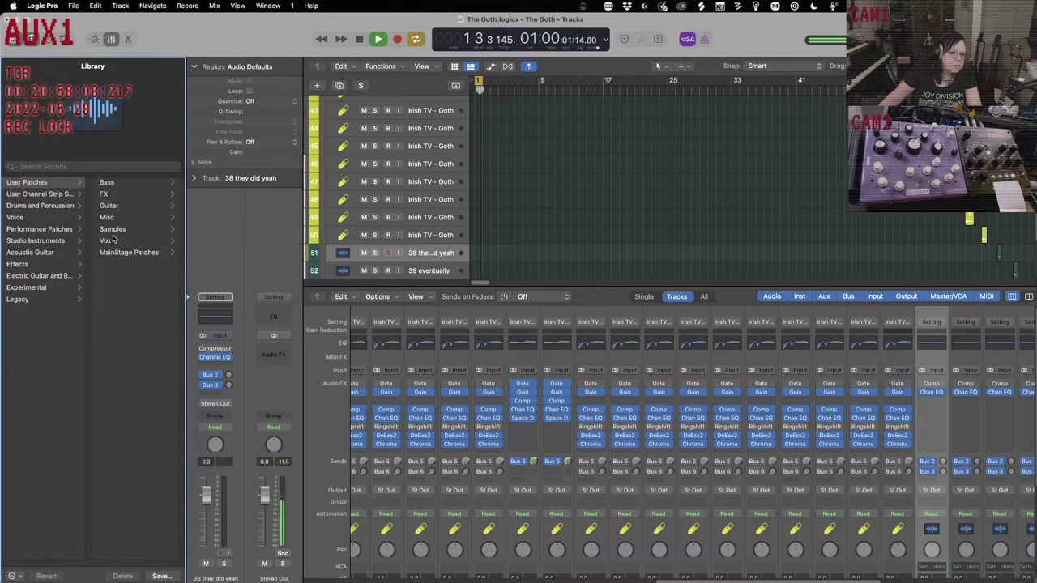
click(112, 229)
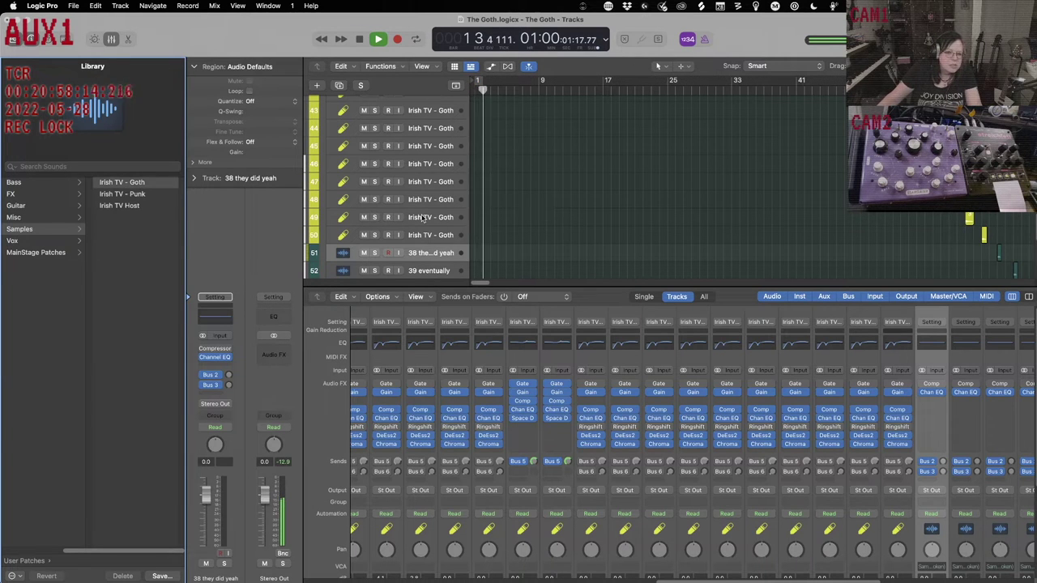
Apply the Irish TV - Goth user patch to track 52, which holds clip 39.
scroll(428, 230, down, 4)
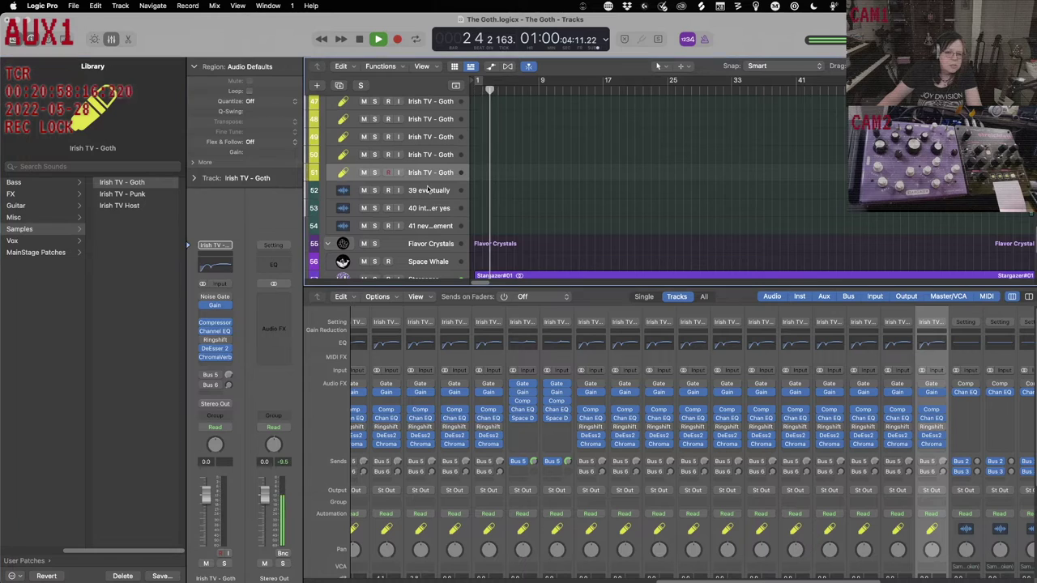
click(427, 189)
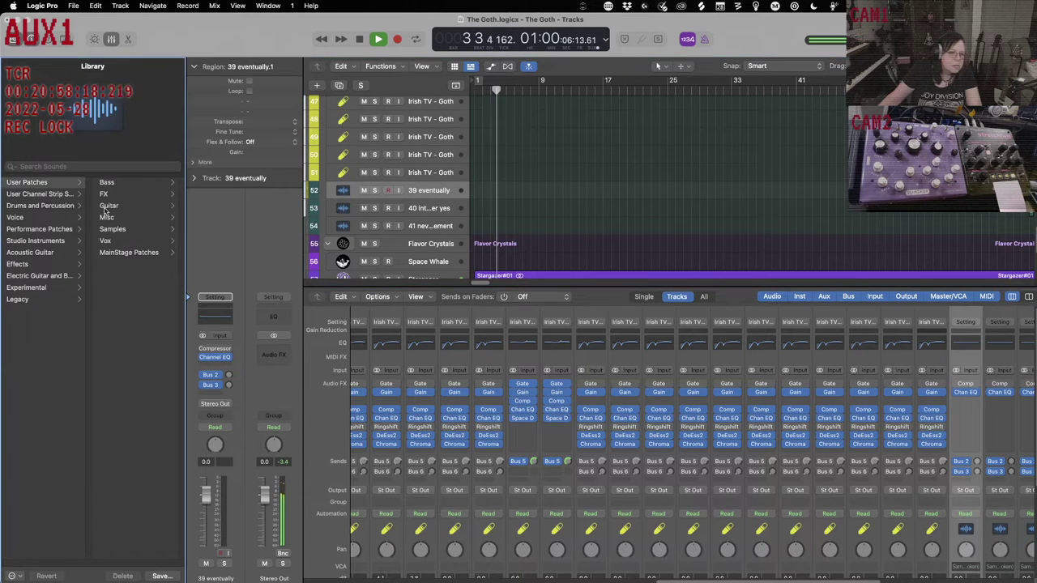
click(135, 229)
click(140, 185)
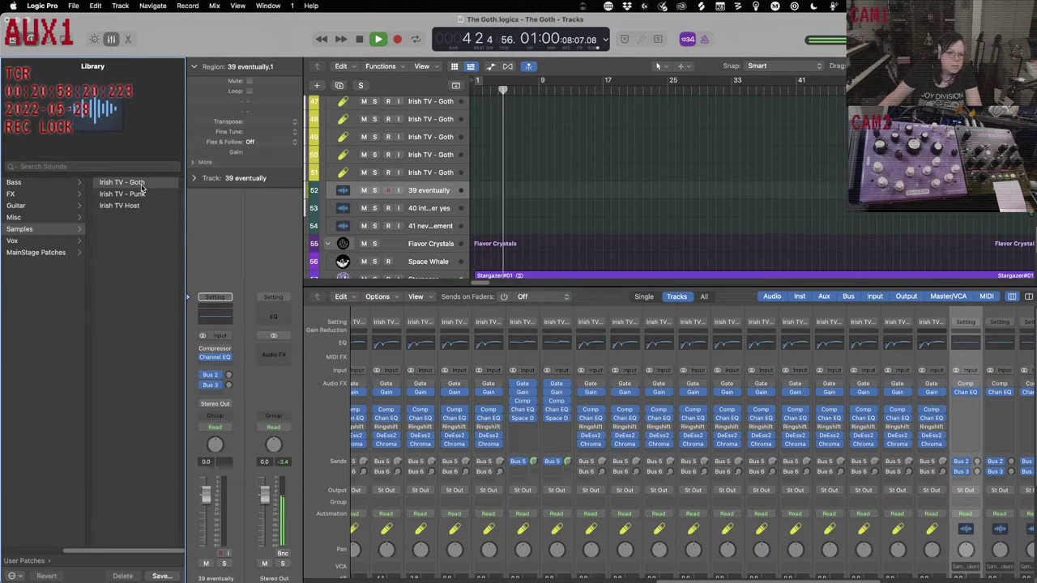
Apply the Irish TV - Goth user patch to track 53, which holds clip 40.
key(Down)
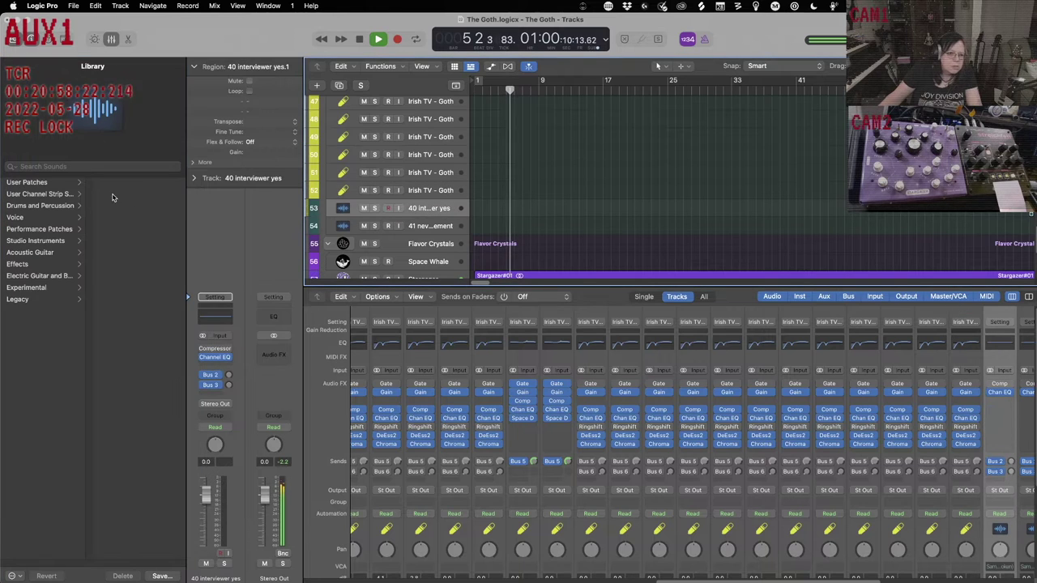
click(53, 187)
click(112, 229)
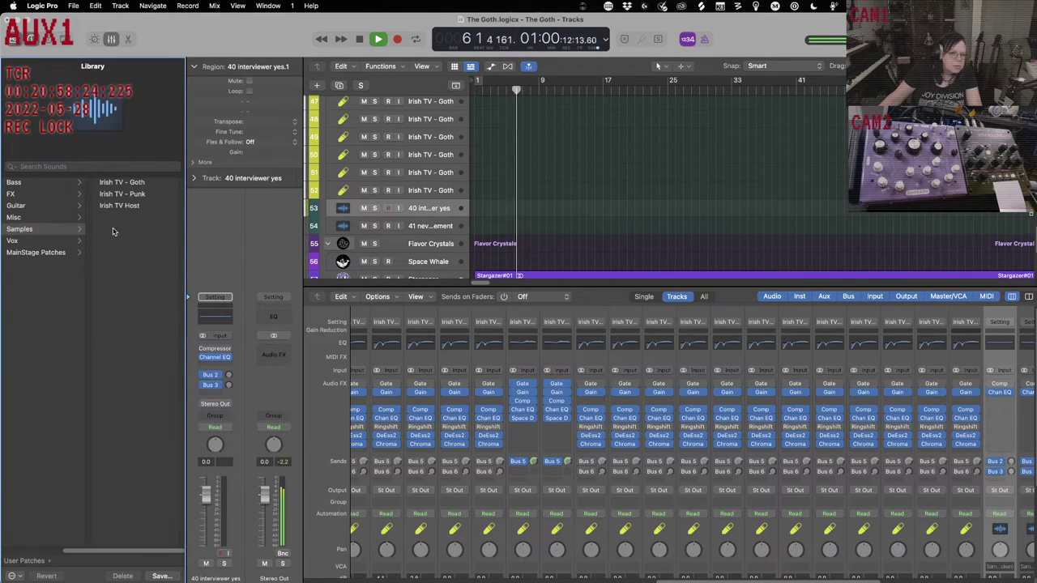
click(124, 187)
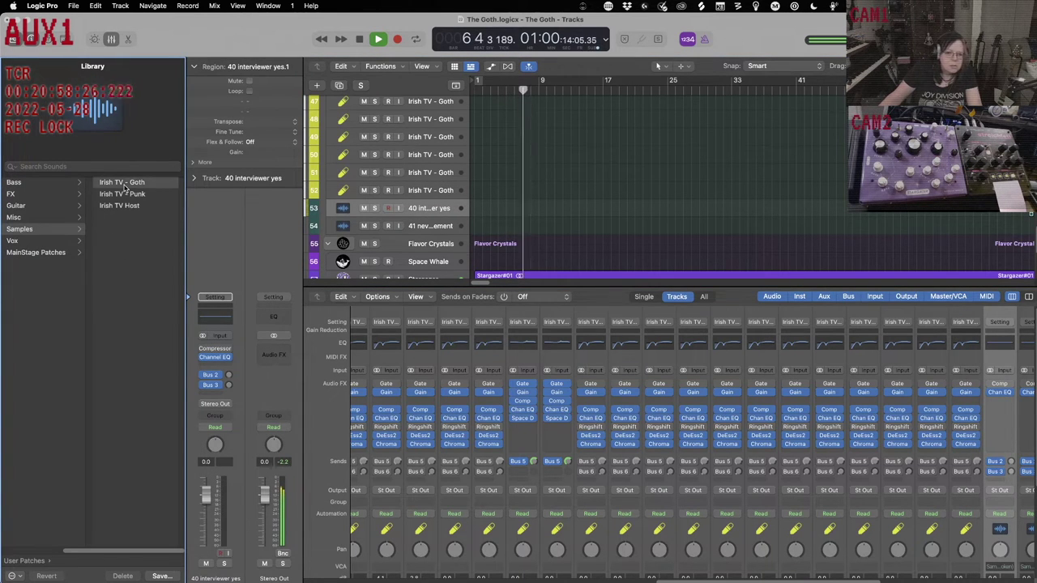
Apply the Irish TV - Goth user patch to track 54, which holds clip 41, and hide the mixer.
click(451, 226)
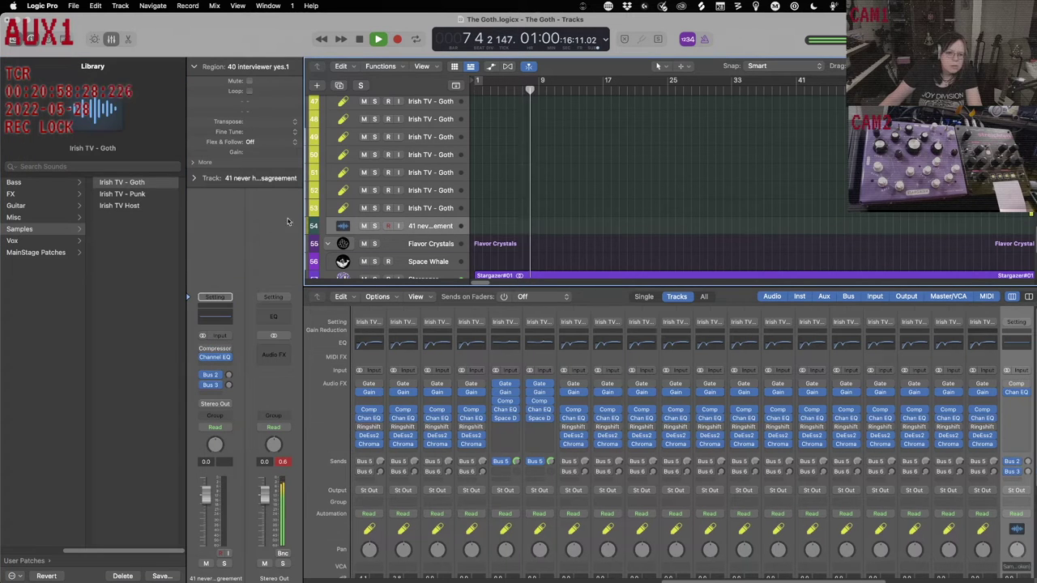
click(32, 187)
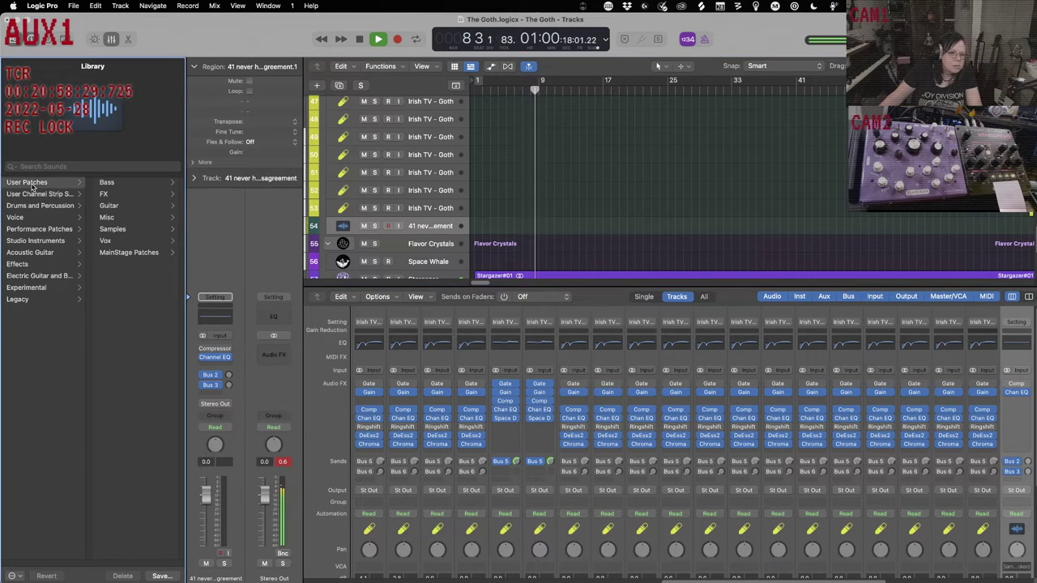
click(111, 229)
click(124, 185)
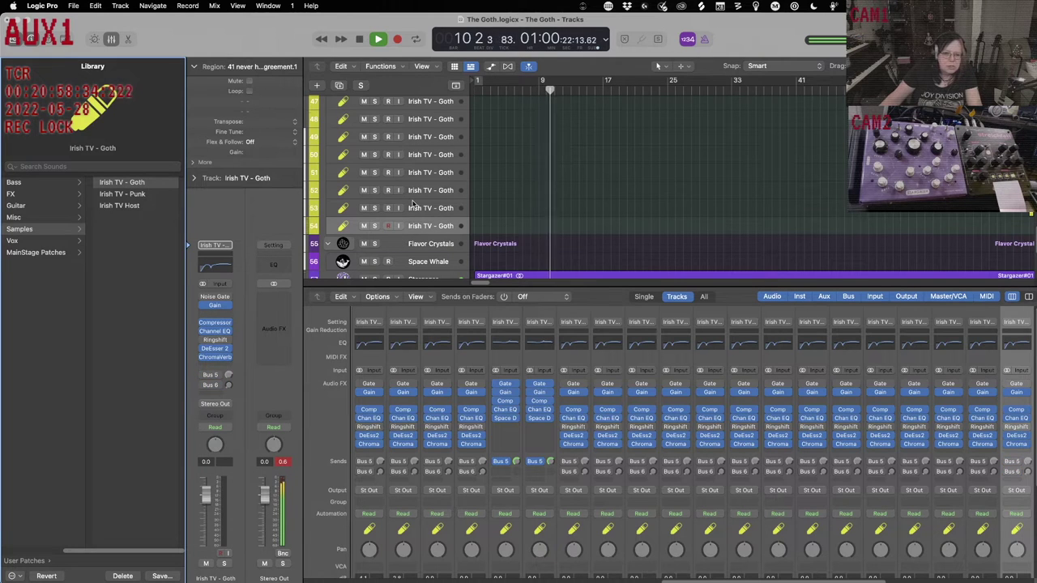
scroll(413, 203, up, 2)
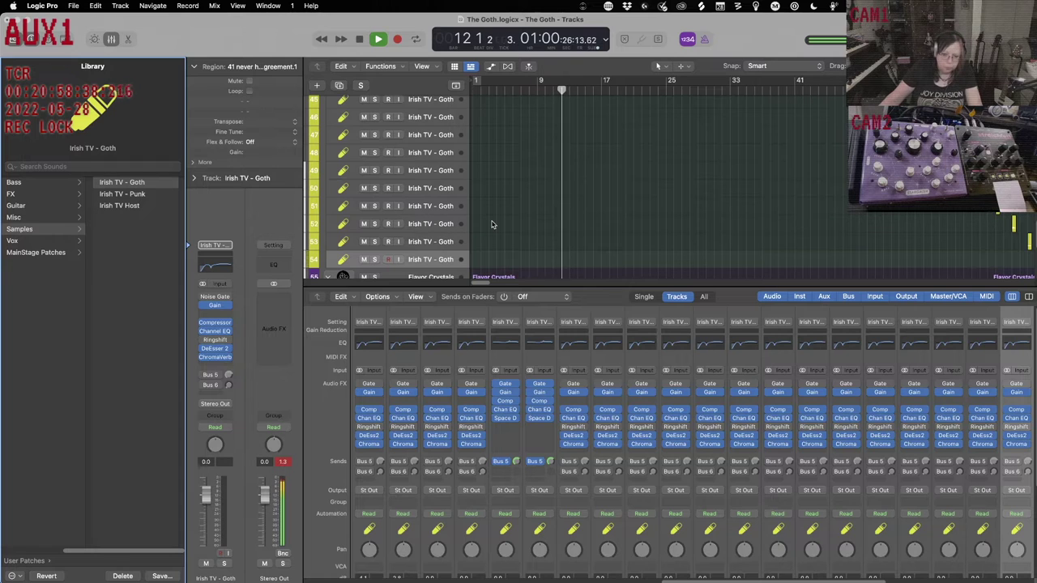
key(x)
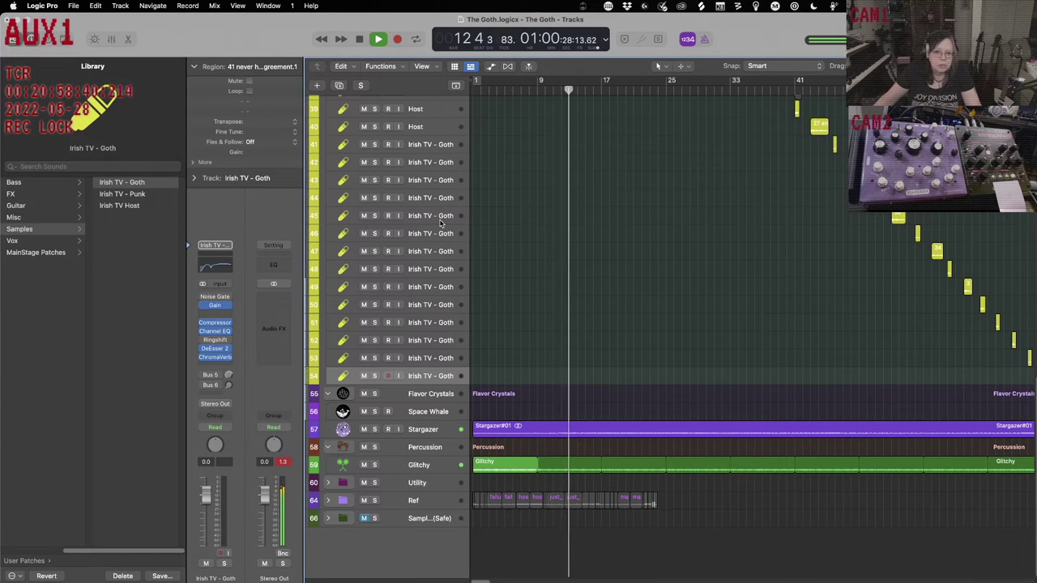
Select all the Irish TV - Goth tracks from 41 to 54 and set their volume to -3.3 dB.
shift+click(435, 144)
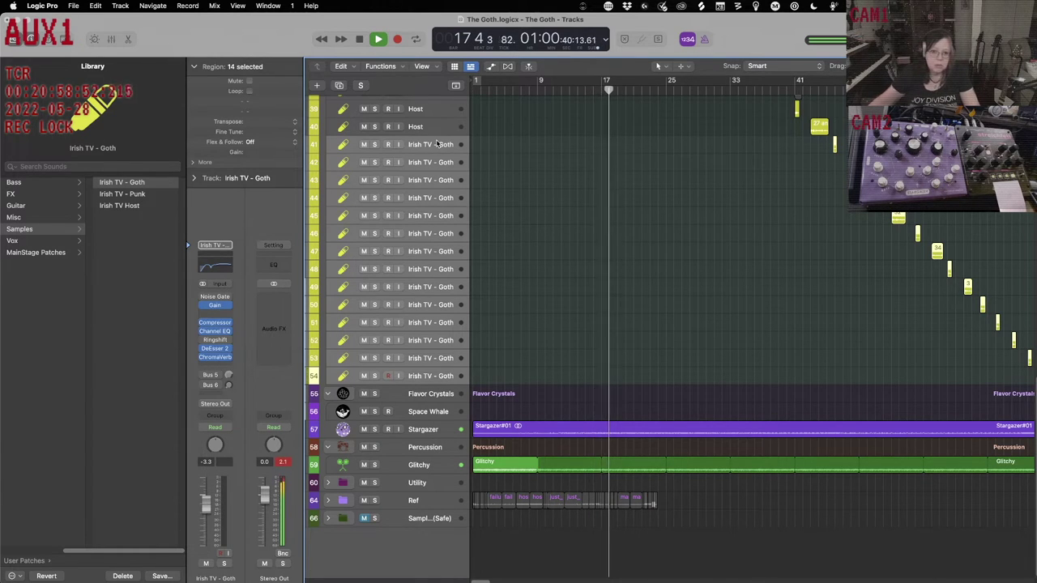
Review the staggered arrangement of the spoken sample clips and their patches across tracks 11 to 54 during playback.
scroll(566, 132, right, 3)
scroll(568, 135, up, 10)
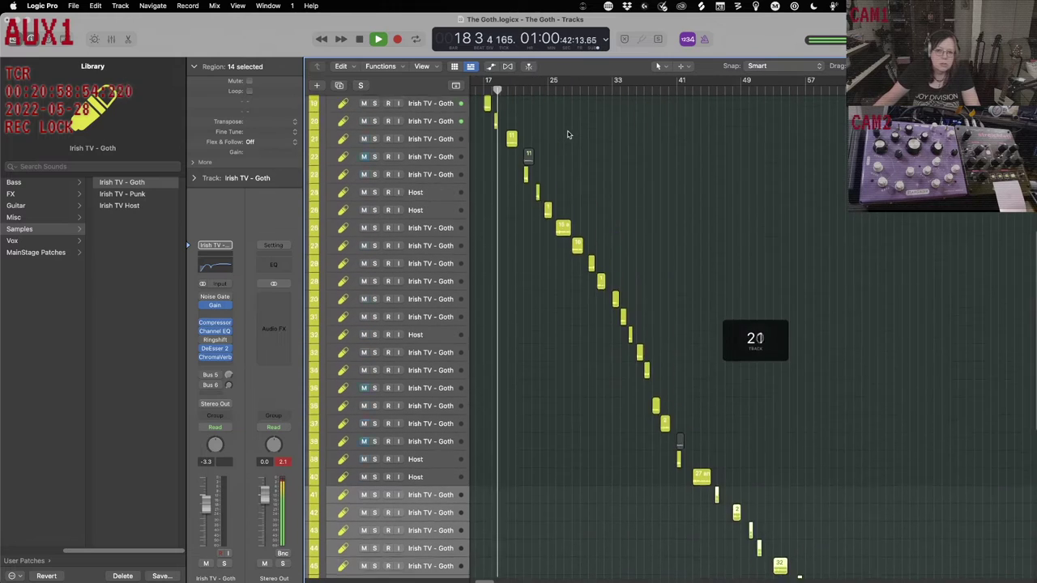
scroll(567, 134, left, 3)
scroll(568, 135, up, 7)
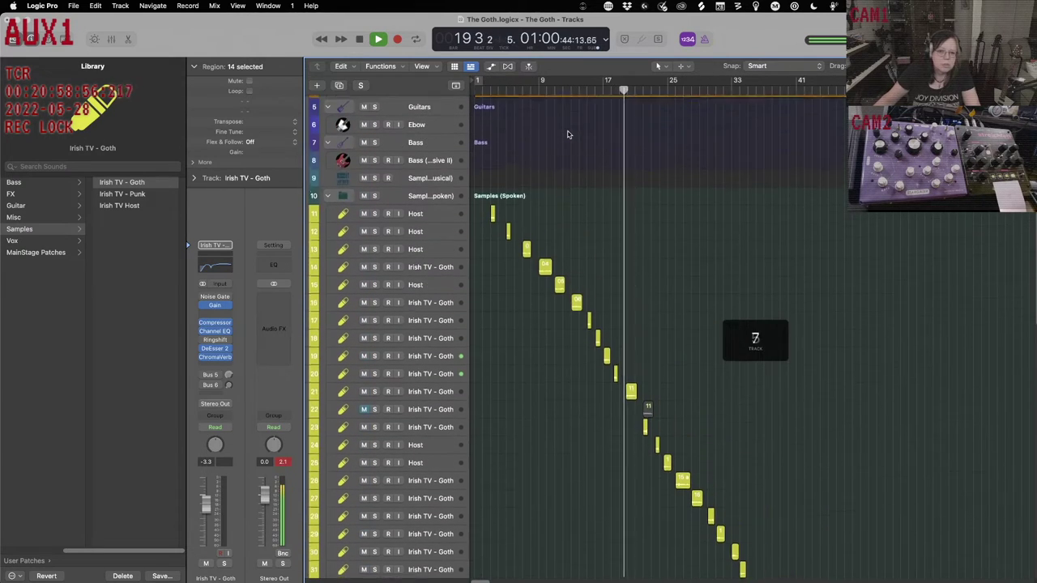
scroll(568, 134, down, 12)
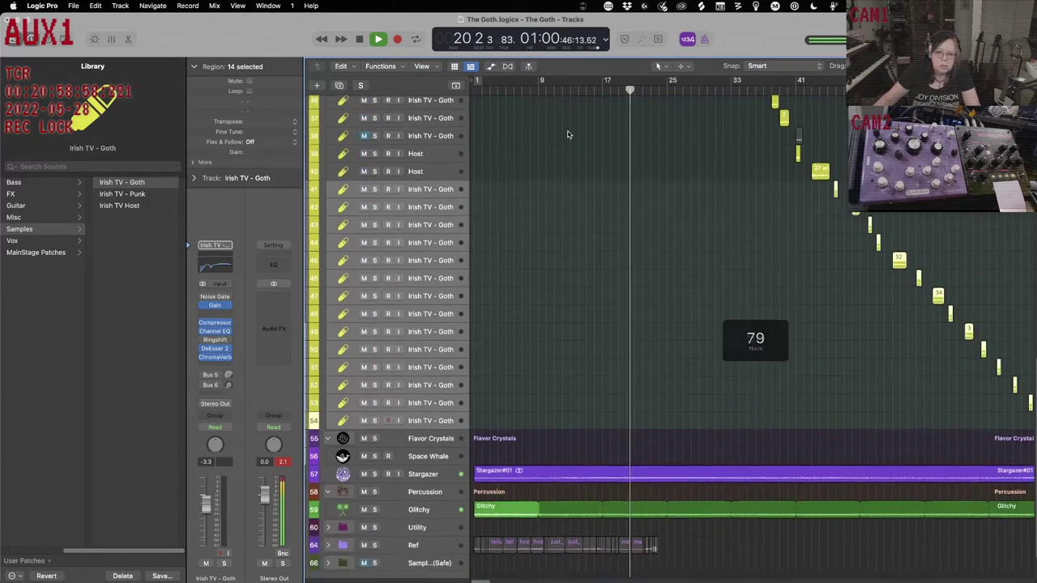
scroll(568, 134, up, 8)
scroll(568, 134, right, 10)
scroll(758, 179, down, 8)
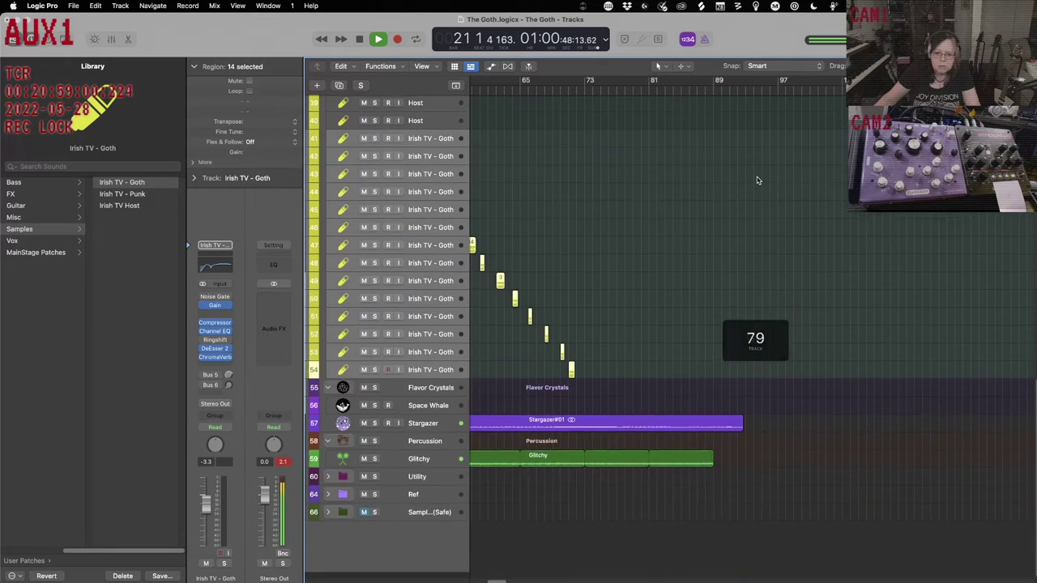
scroll(758, 180, up, 3)
scroll(757, 180, left, 8)
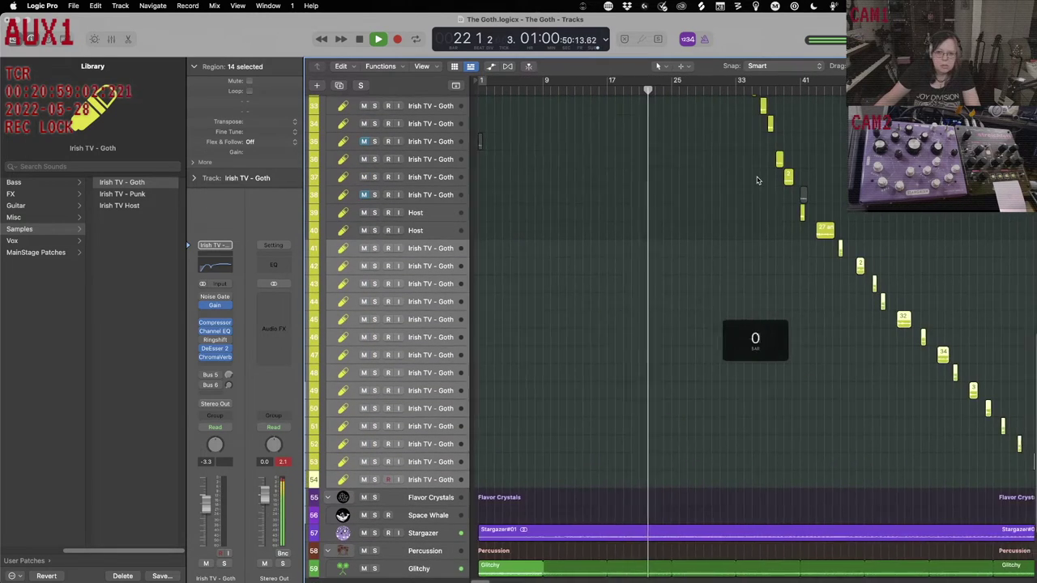
scroll(758, 179, up, 5)
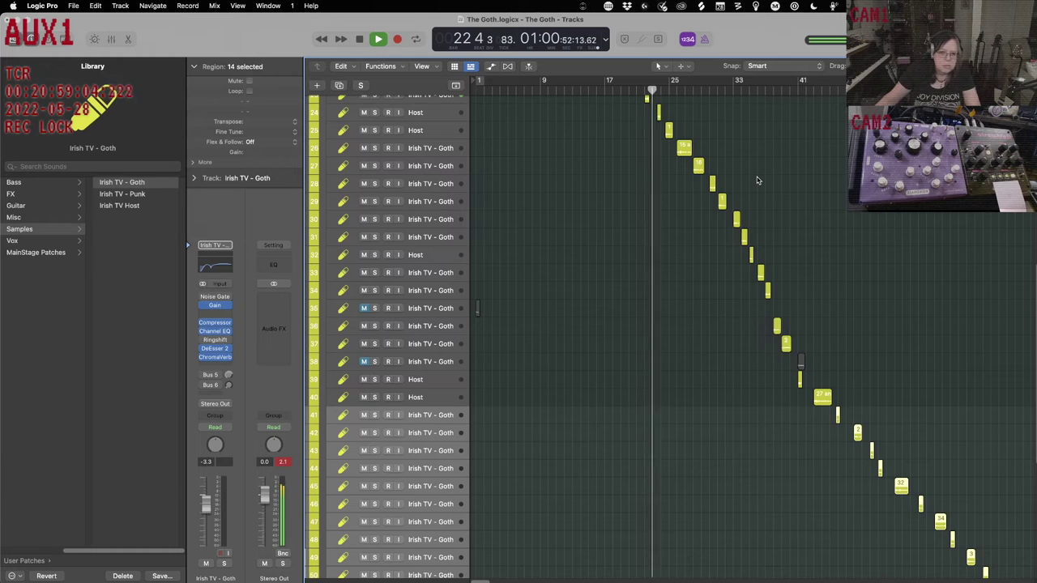
scroll(757, 180, up, 6)
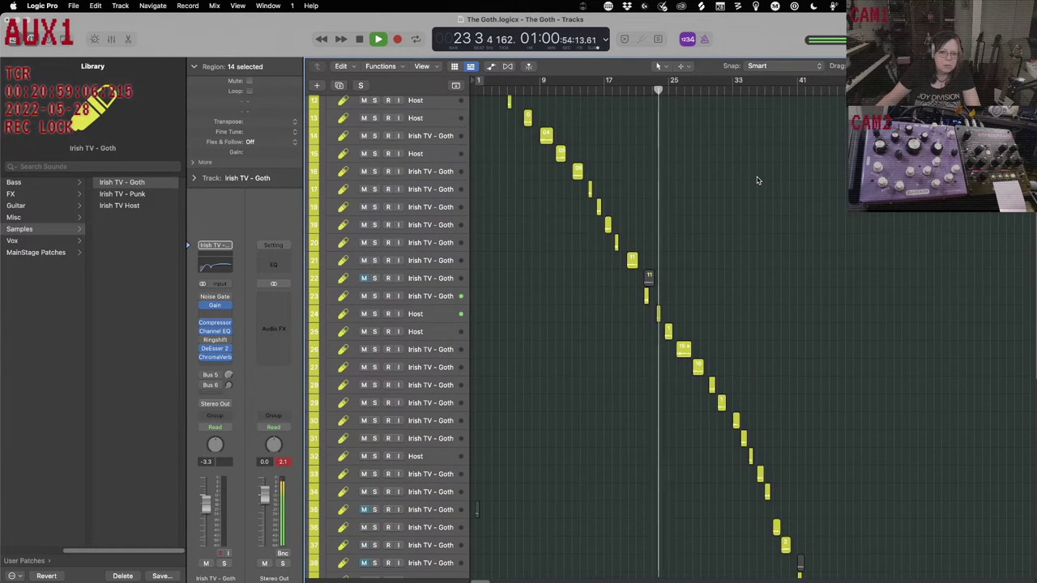
scroll(430, 192, up, 3)
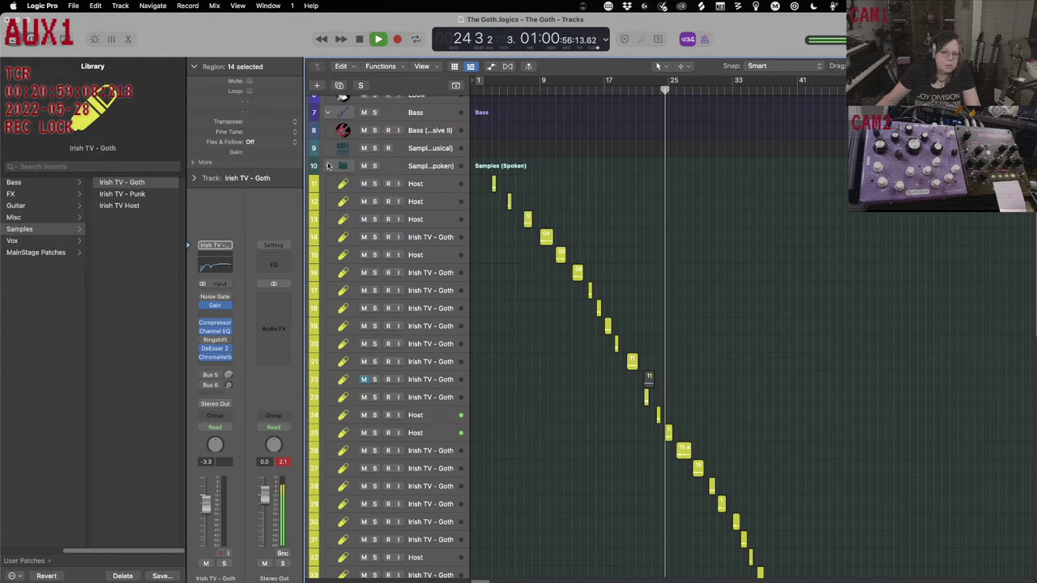
Collapse the Samples (Spoken) stack, save the project and hide the Library.
click(328, 166)
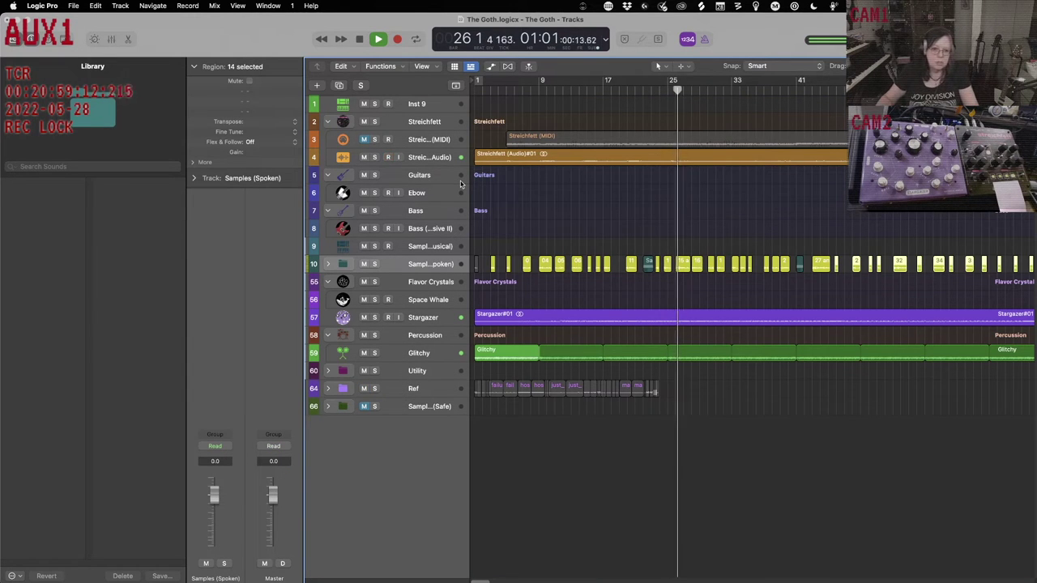
key(super+s)
key(y)
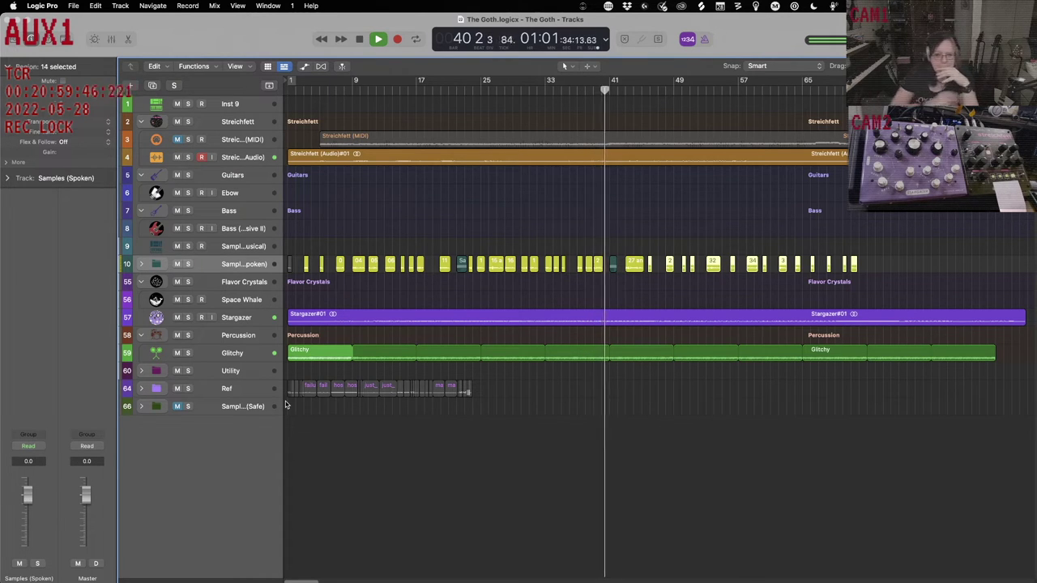
Inspect the Stargazer and Glitchy channel strips in turn, then stop playback and return the playhead to bar 1.
click(243, 318)
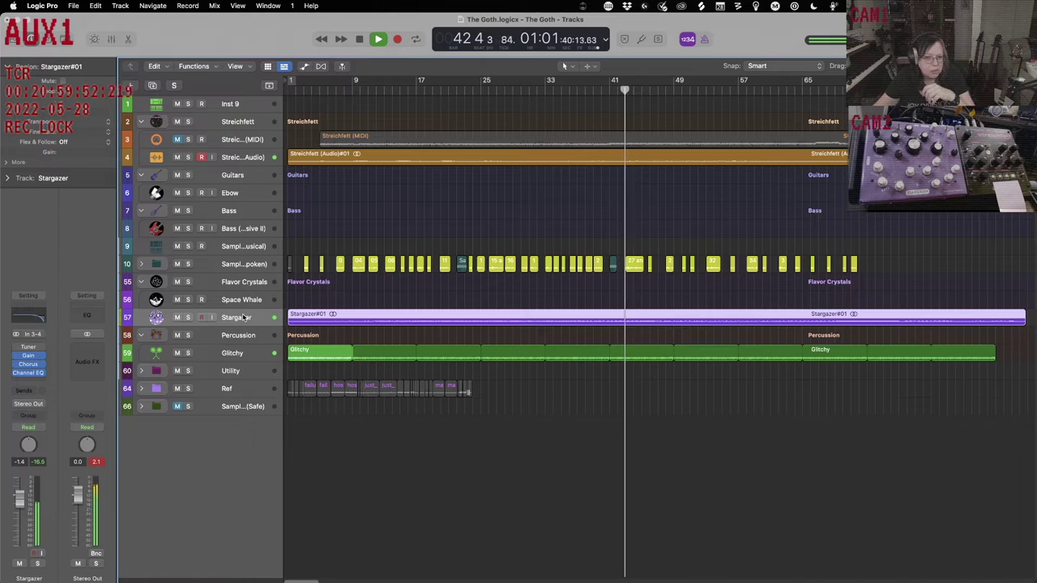
click(261, 357)
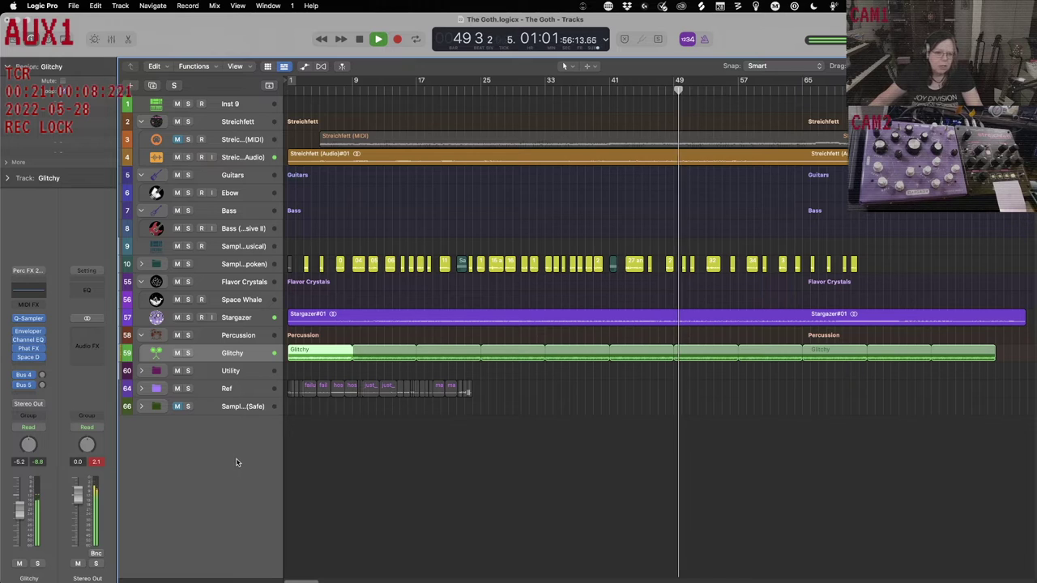
click(363, 248)
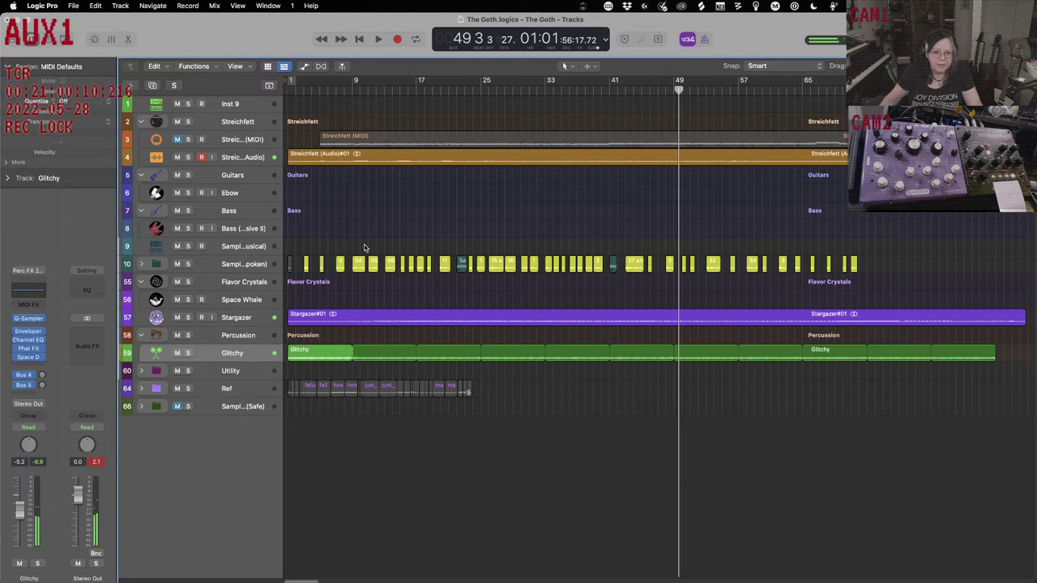
key(space)
key(Return)
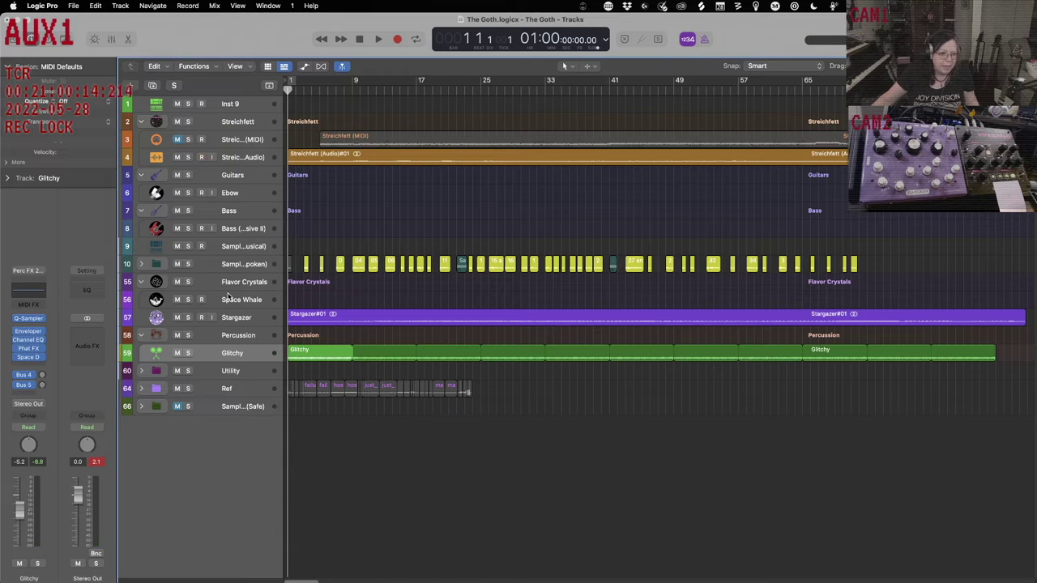
Select the Bass (Massive II) track and check its assigned patch in the Library.
click(235, 229)
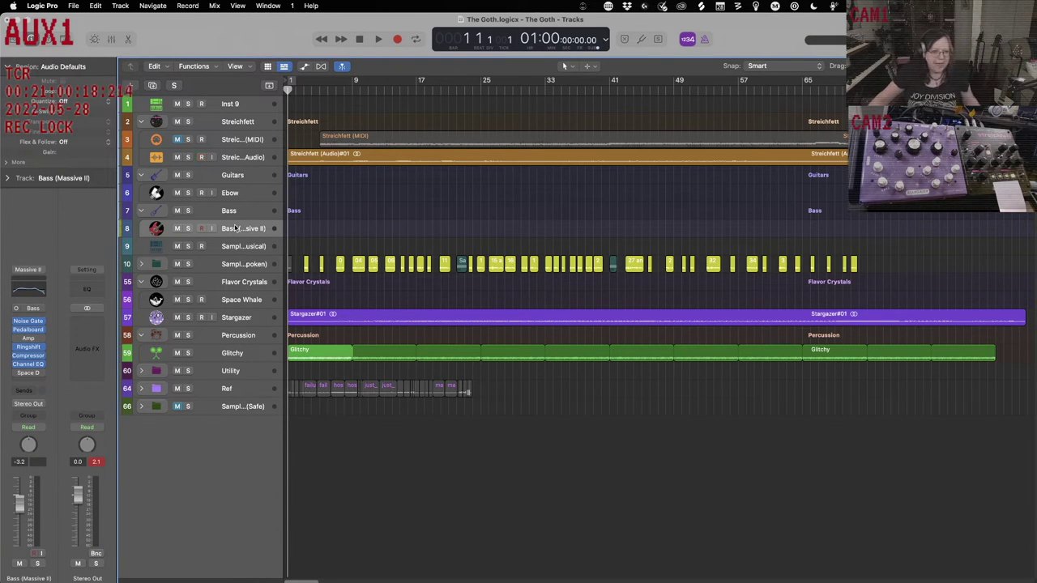
key(y)
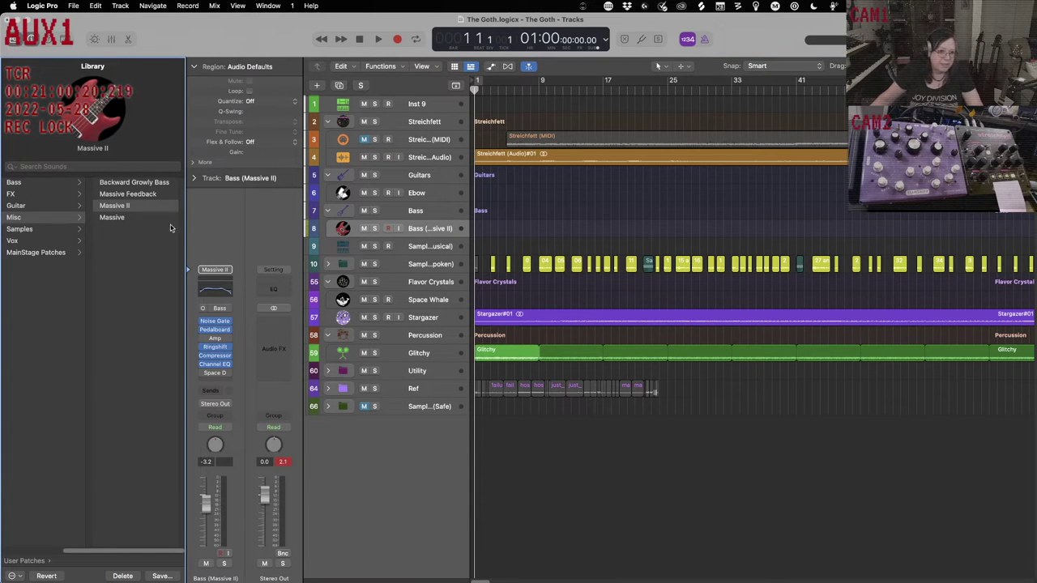
key(y)
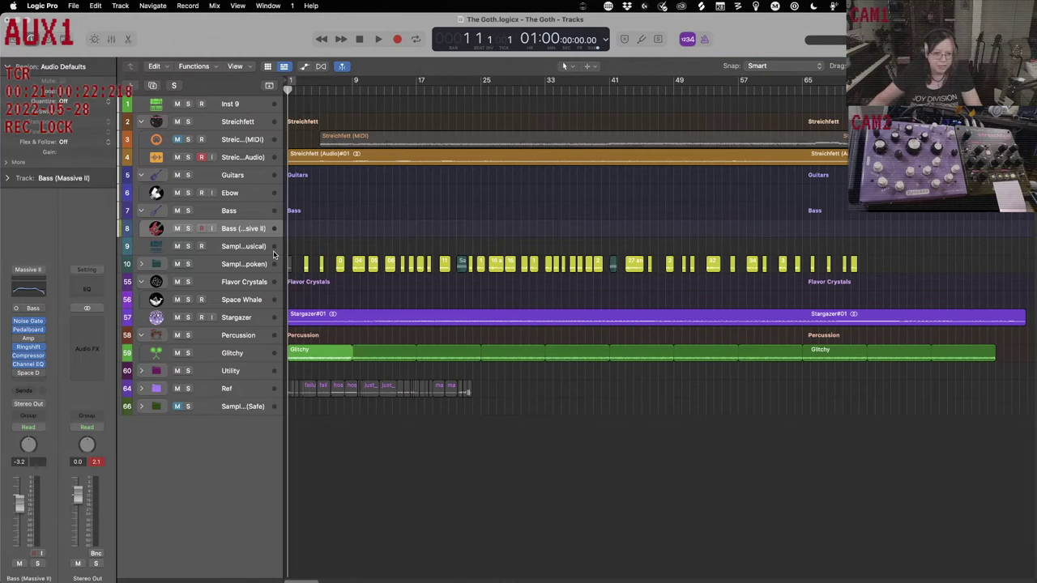
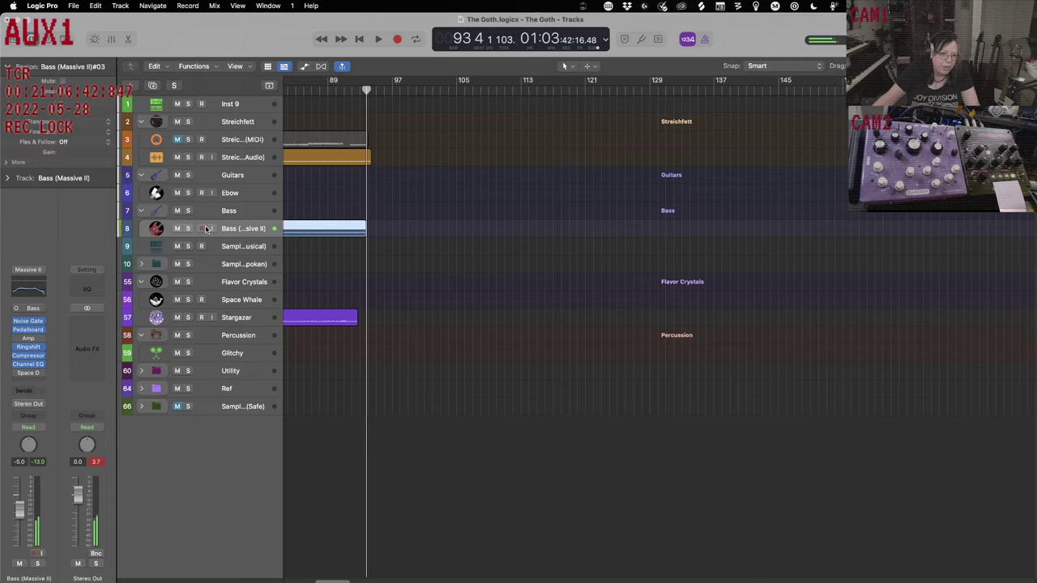
Expand the Samples (Spoken) stack and undo the selection of Host track 13.
click(140, 263)
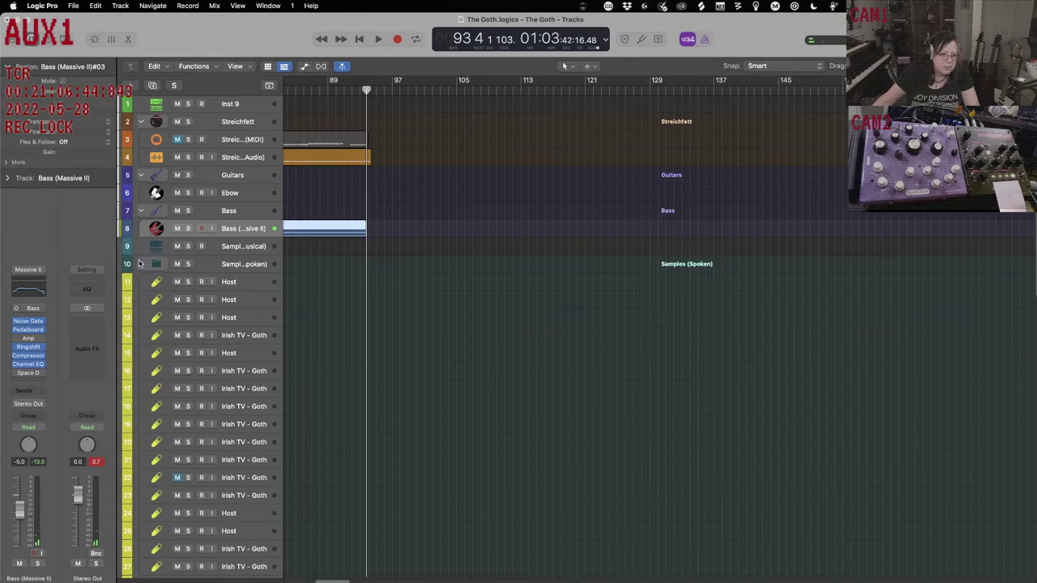
click(208, 317)
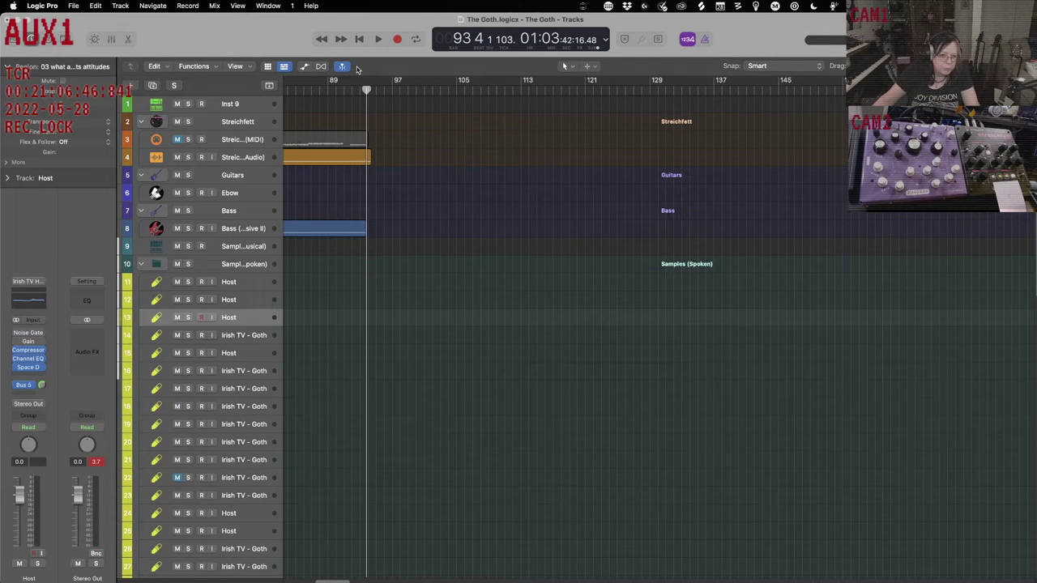
key(super+z)
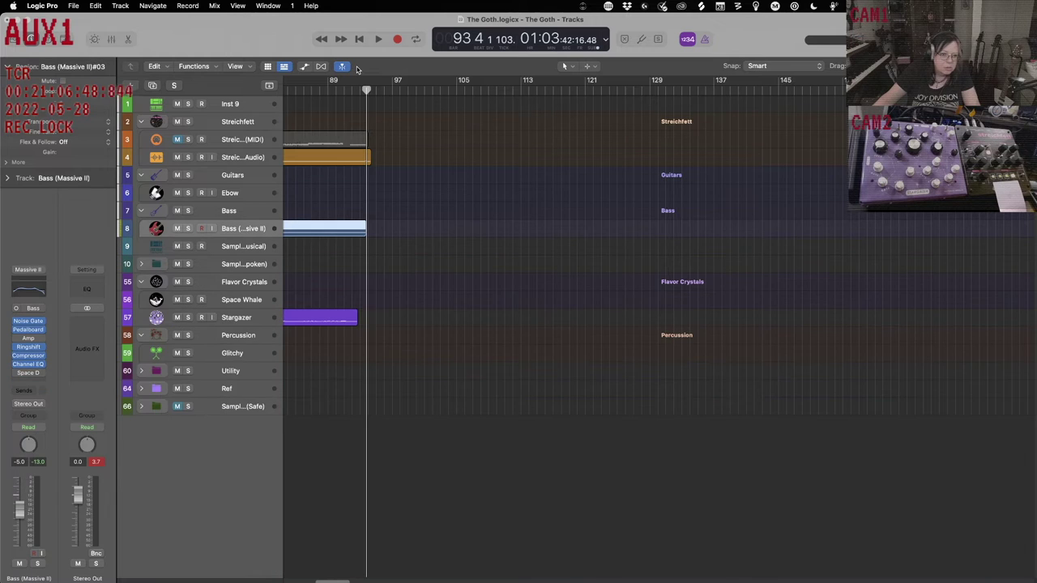
key(super+shift+z)
Play back the spoken samples with the bass from about bar 41, and again from just before the last clips.
scroll(201, 227, down, 15)
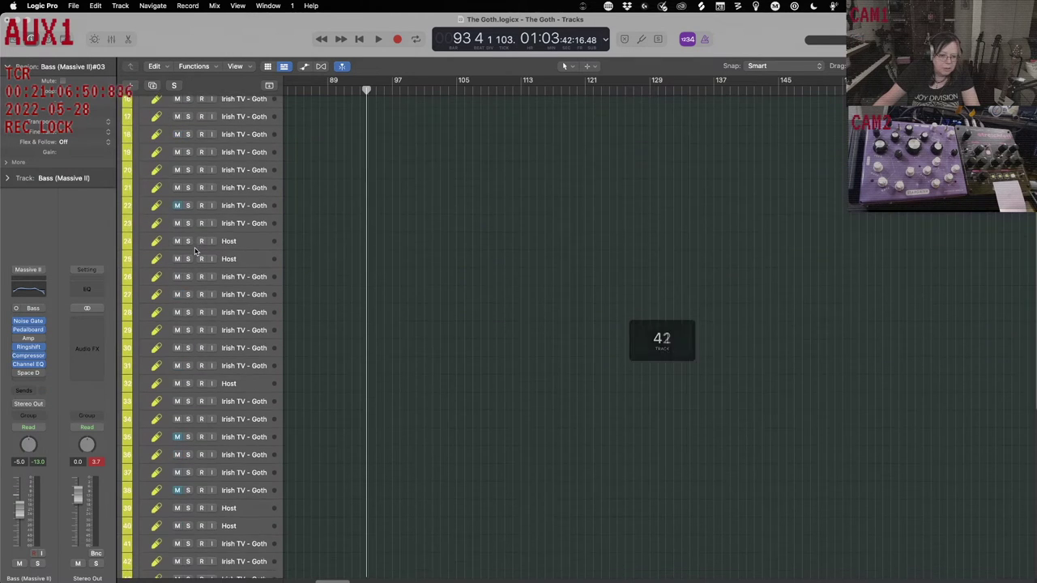
scroll(203, 281, up, 3)
scroll(711, 281, right, 10)
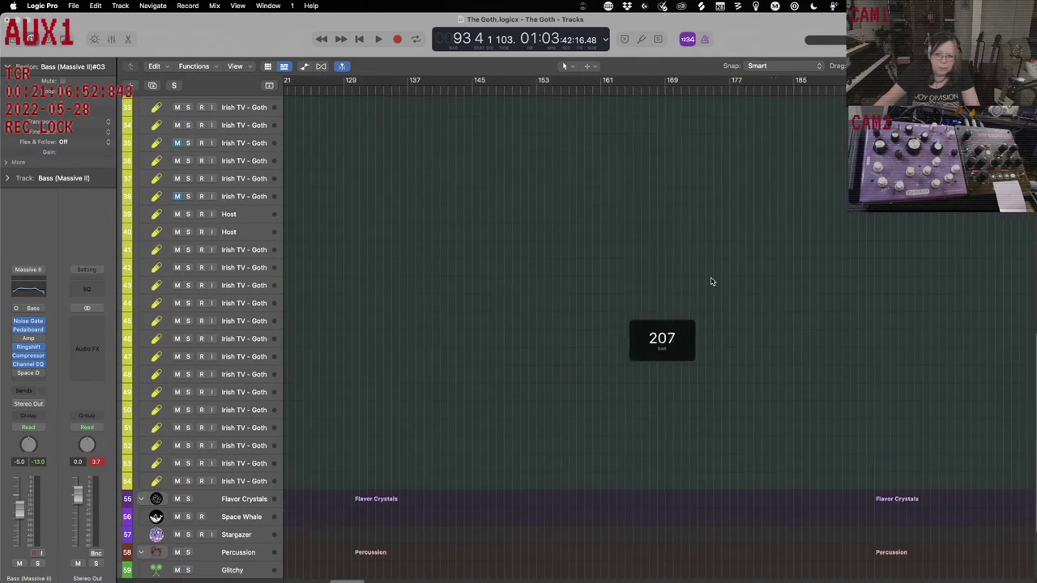
scroll(711, 281, right, 2)
scroll(711, 281, up, 6)
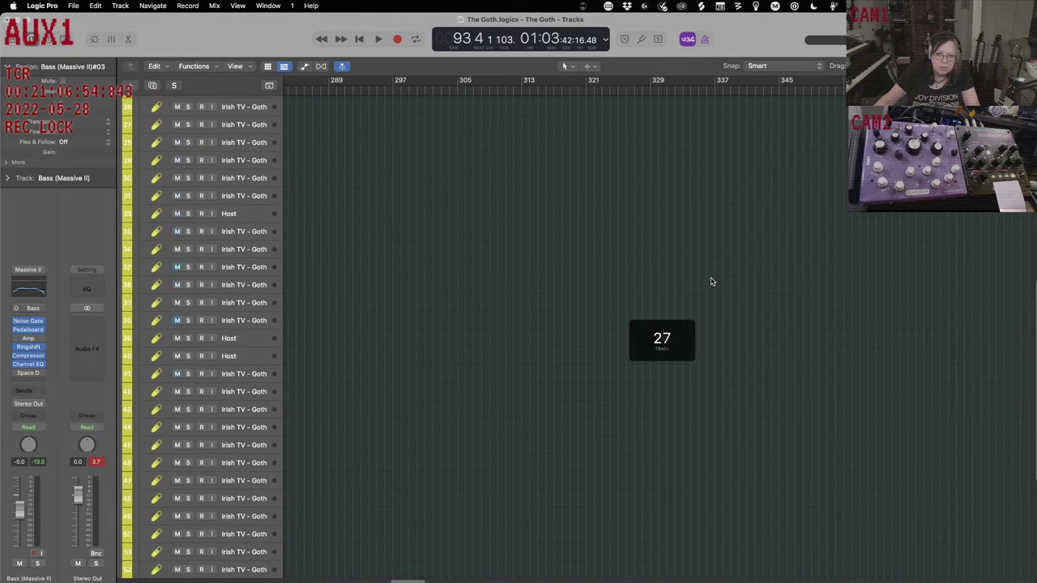
scroll(711, 281, left, 20)
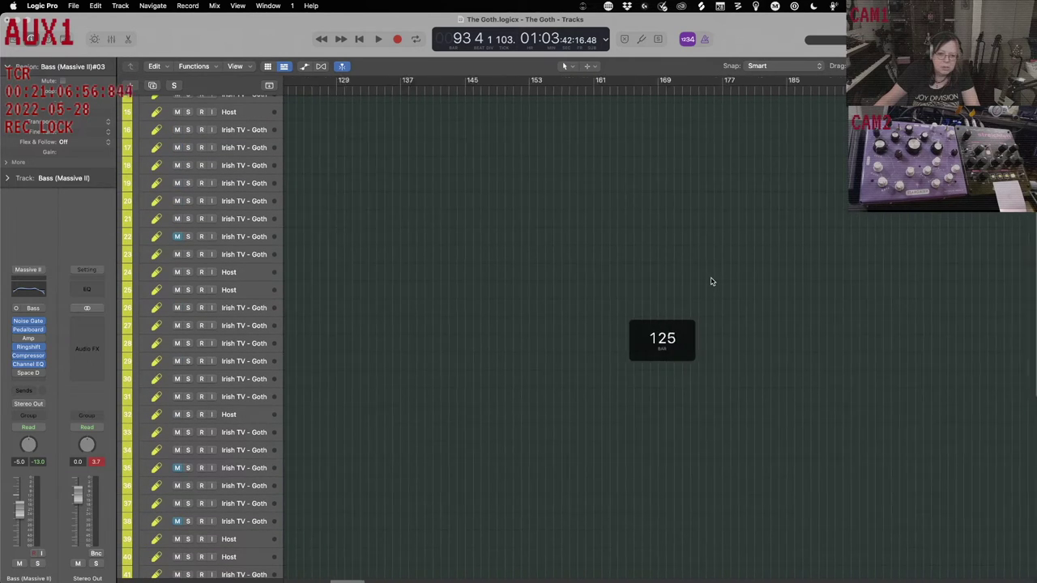
scroll(711, 281, down, 5)
scroll(711, 281, left, 2)
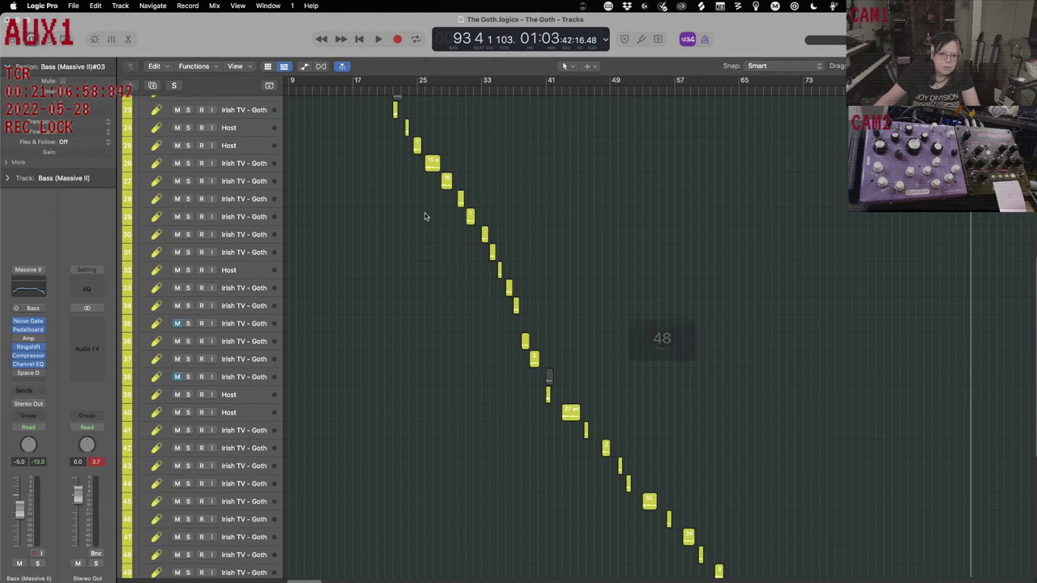
click(547, 90)
key(space)
scroll(696, 331, down, 8)
scroll(696, 330, up, 5)
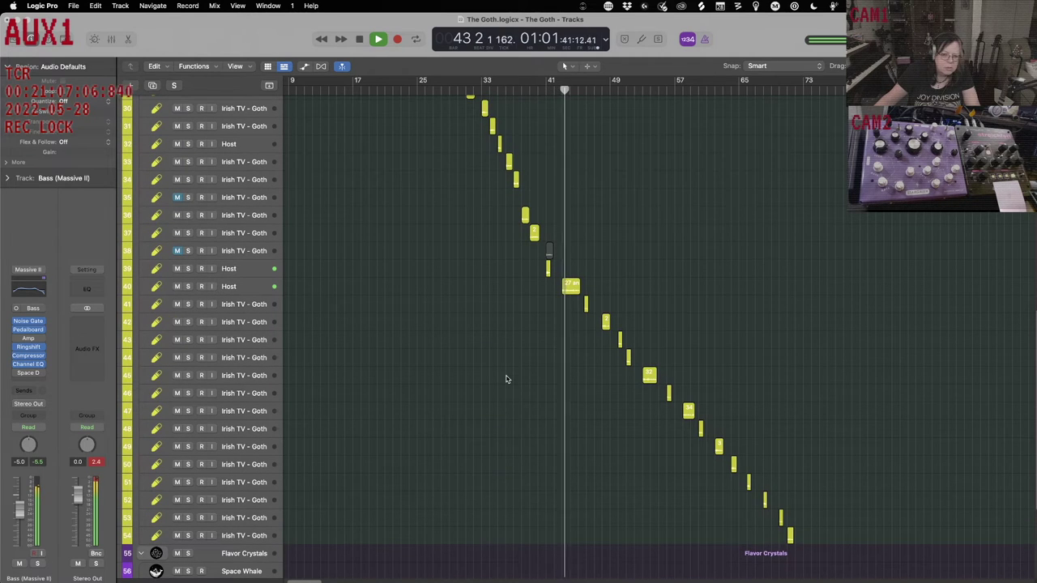
click(771, 91)
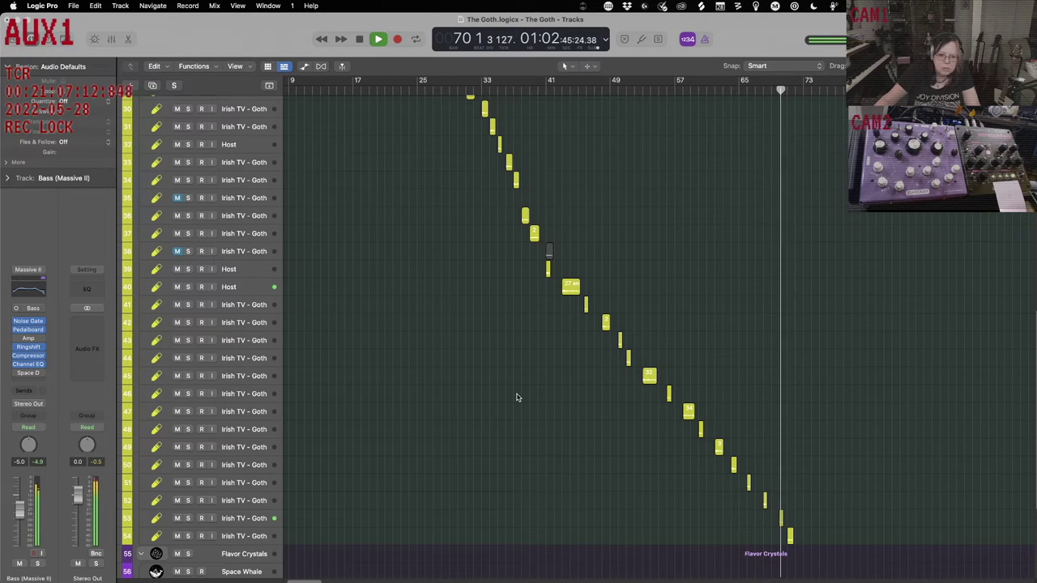
scroll(517, 396, down, 5)
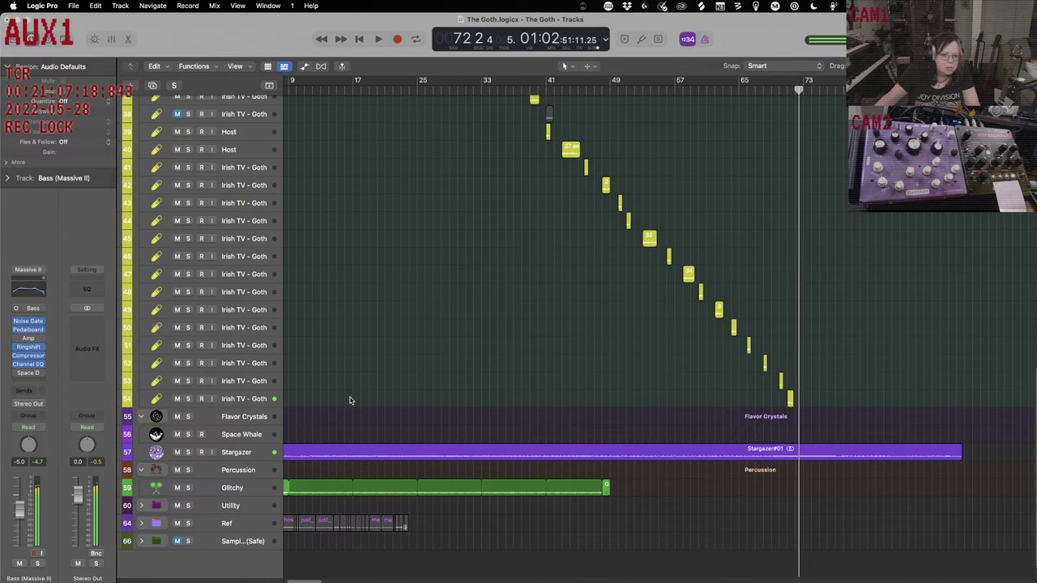
Collapse the Samples (Spoken) stack and return the playhead to the start of the project.
scroll(350, 400, up, 10)
scroll(349, 400, up, 12)
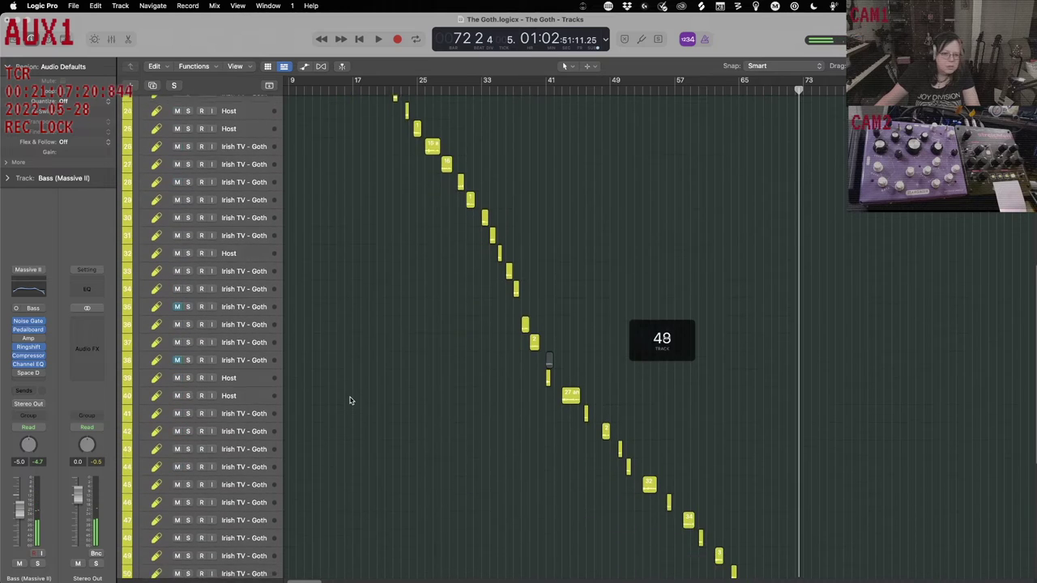
scroll(350, 400, left, 3)
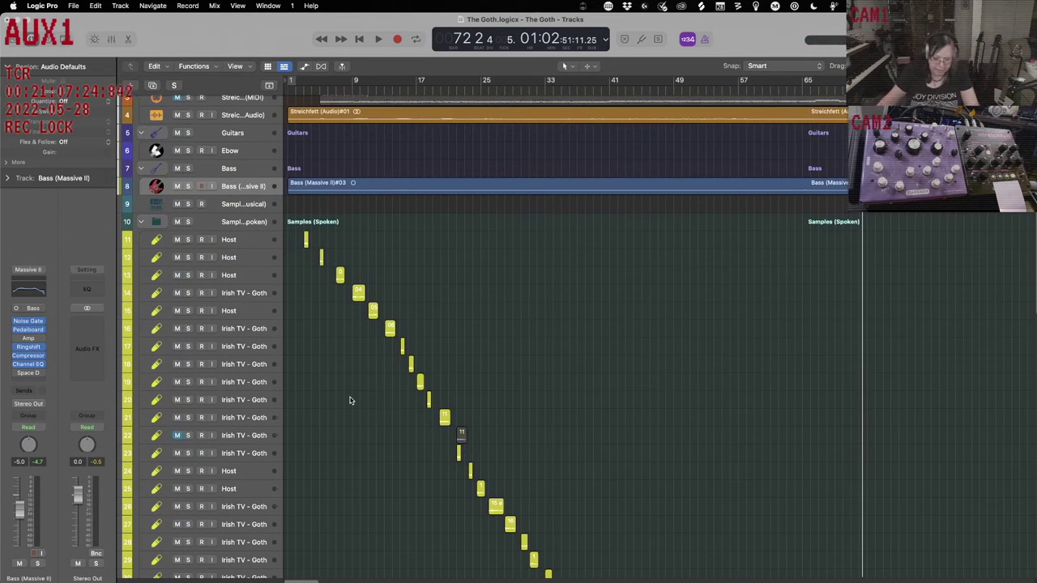
click(141, 221)
key(Return)
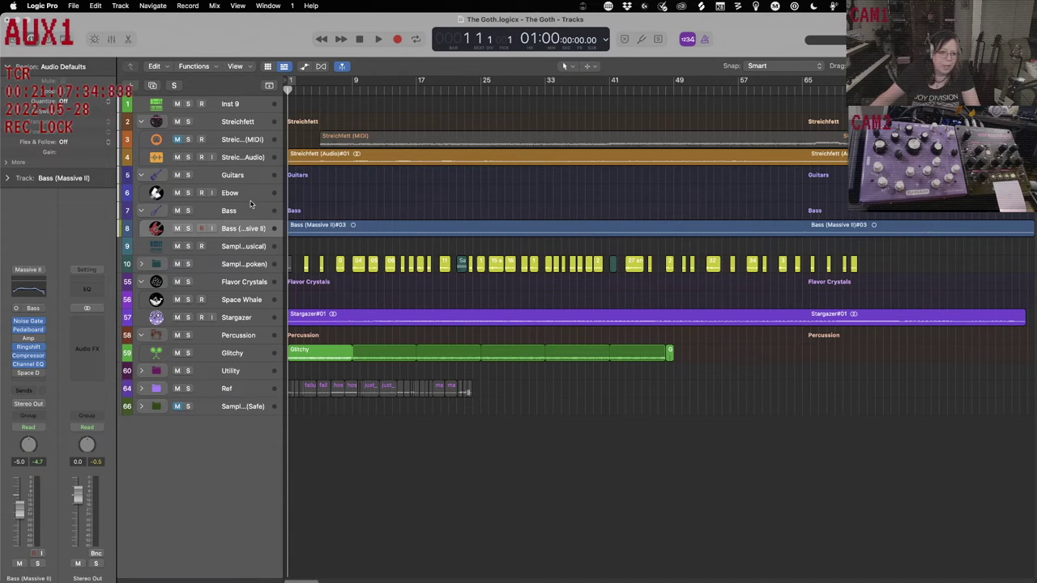
Open the recorded region on the Bass (Massive II) track in the audio track editor.
click(240, 228)
key(e)
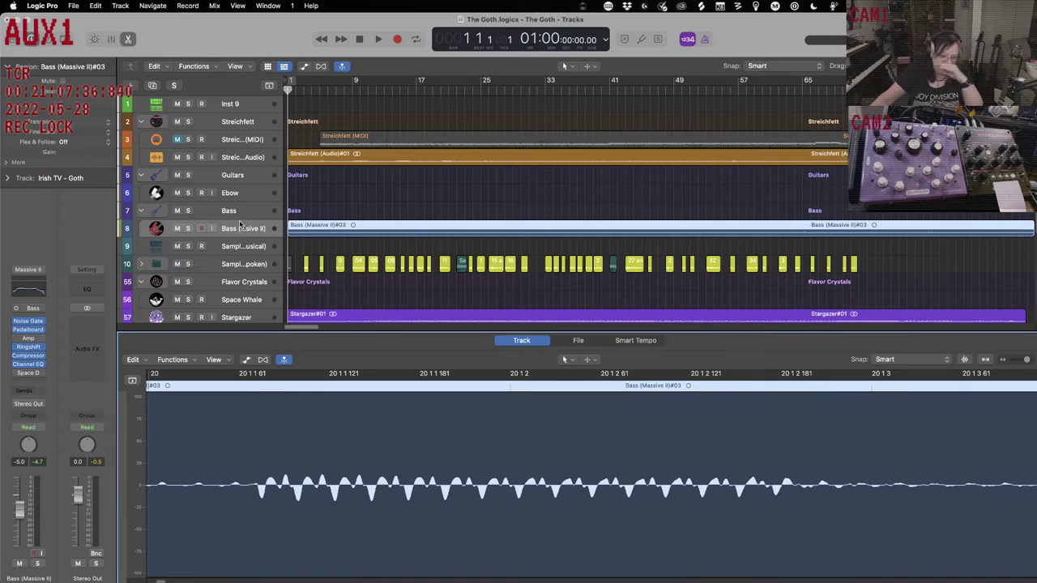
scroll(278, 274, down, 5)
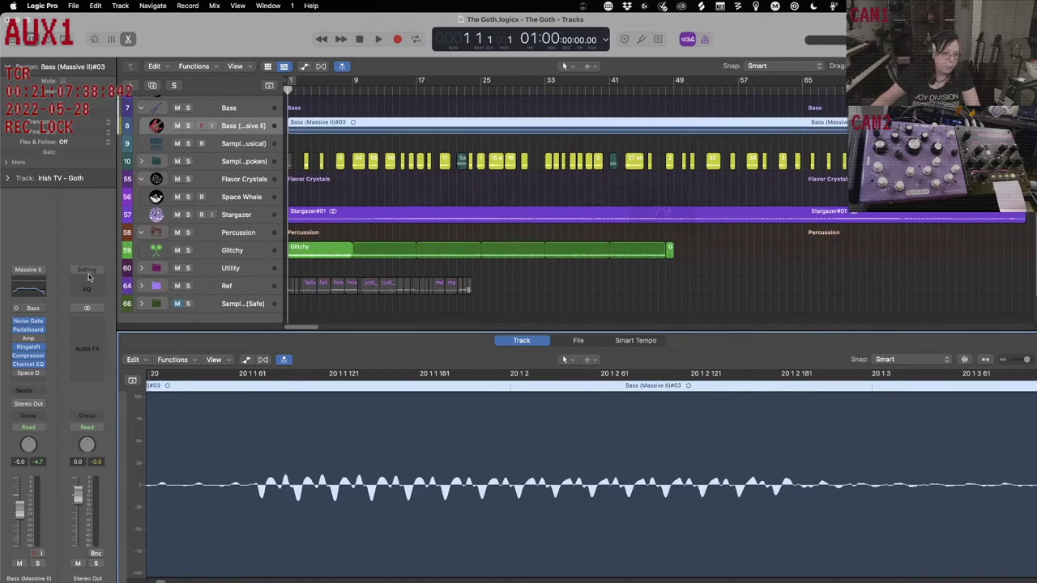
Open the Ringshifter on the Bass (Massive II) track, solo the track, and loop playback over about bars 25 to 33.
click(29, 348)
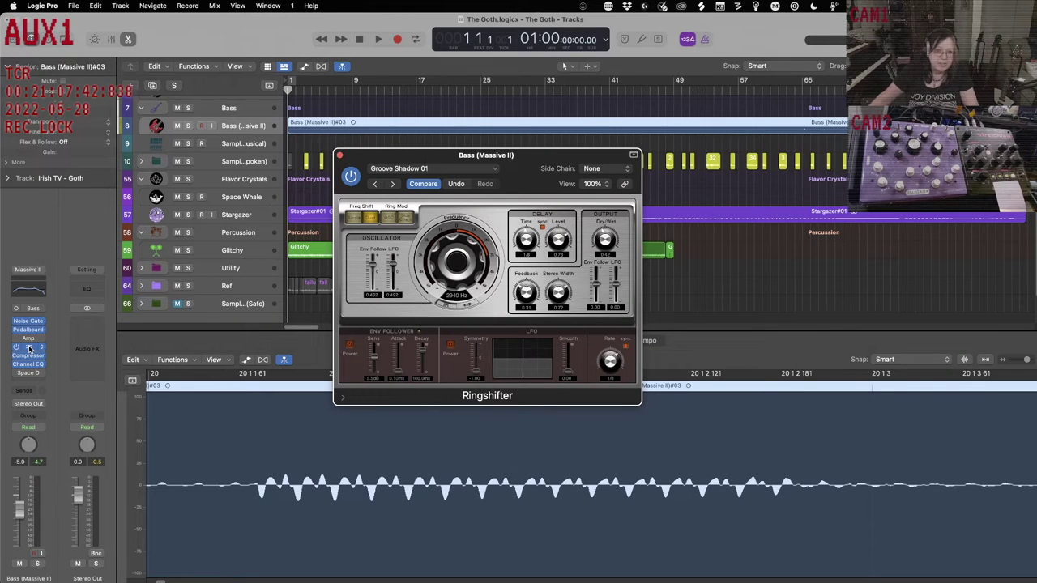
key(s)
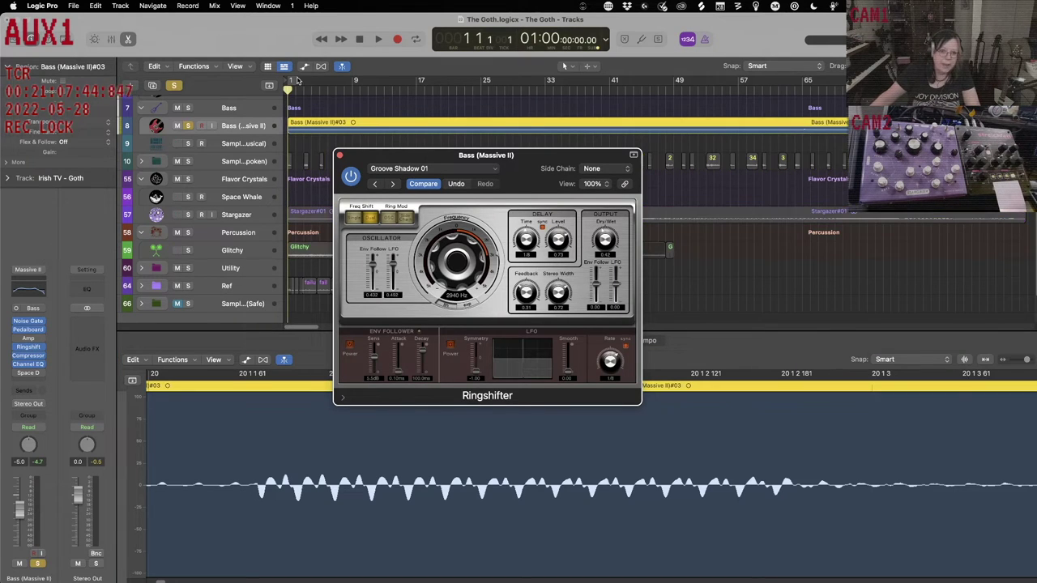
drag(356, 82, 541, 81)
key(space)
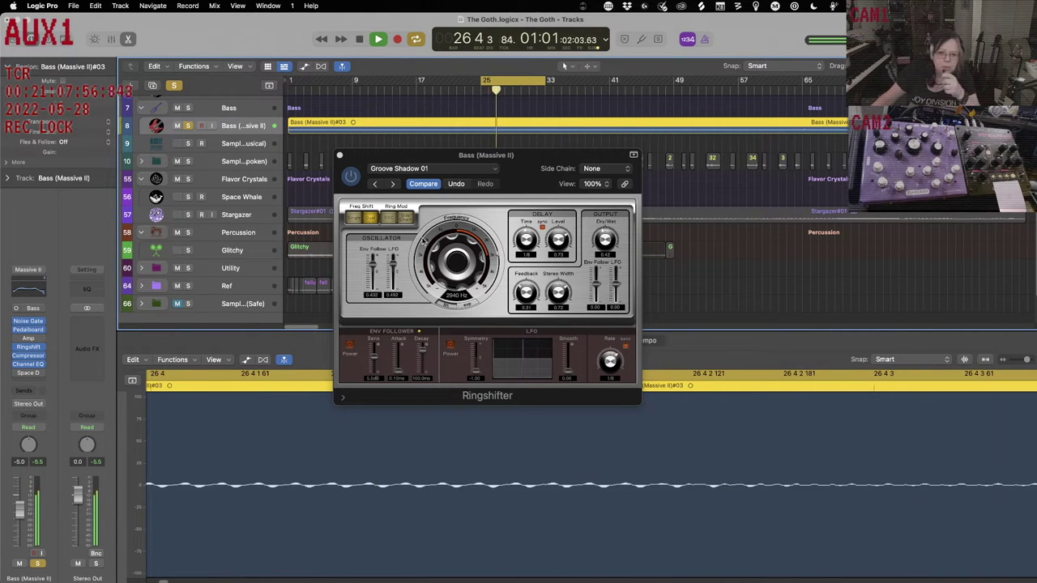
Set the Ringshifter frequency to 1010 Hz, compare its Freq Shift and Ring Mod modes, and choose the second Ring Mod mode.
mouse_move(455, 247)
mouse_down()
mouse_move(450, 264)
mouse_move(452, 247)
mouse_up()
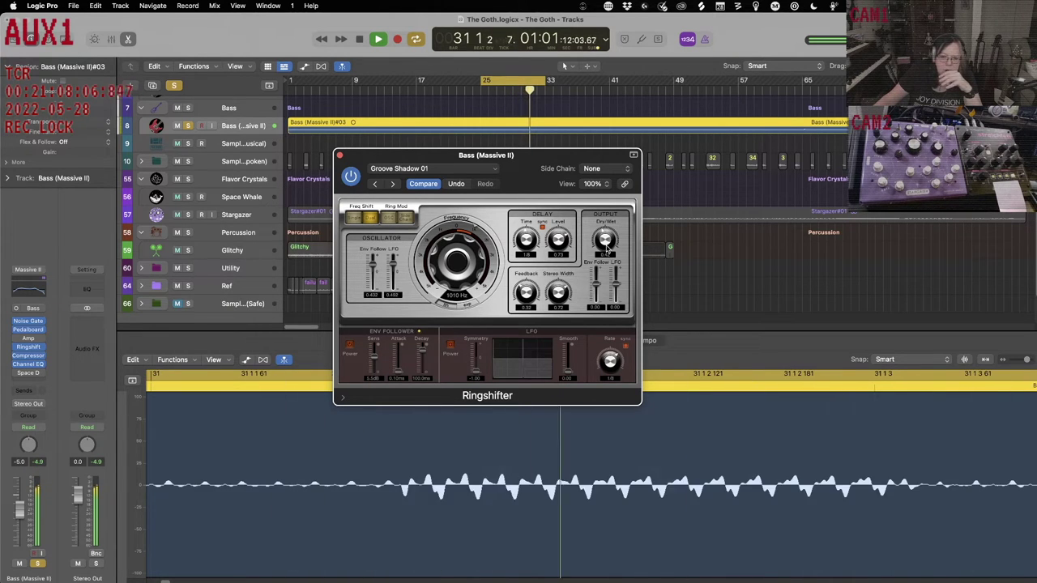
click(395, 219)
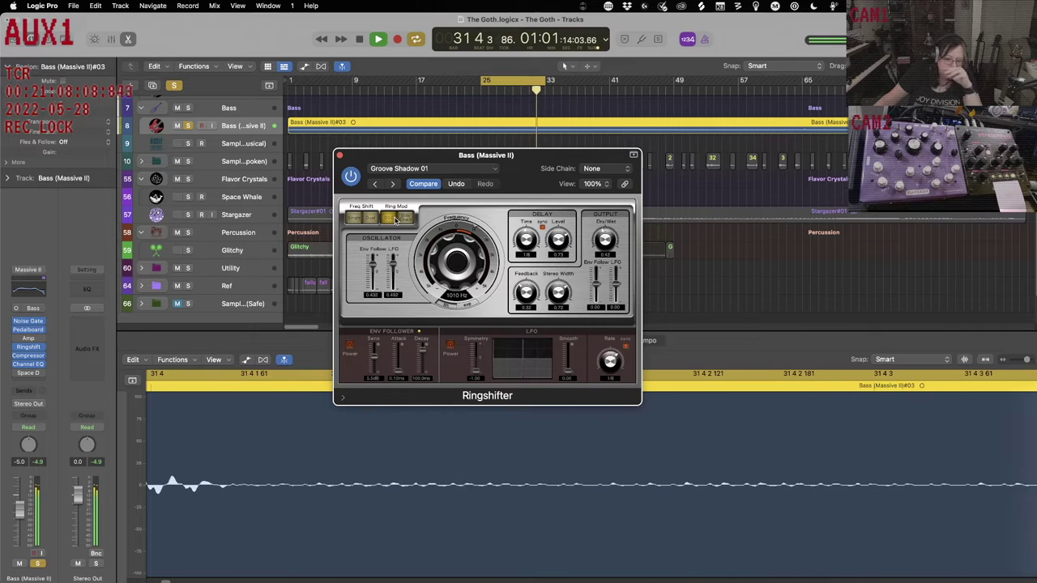
click(370, 219)
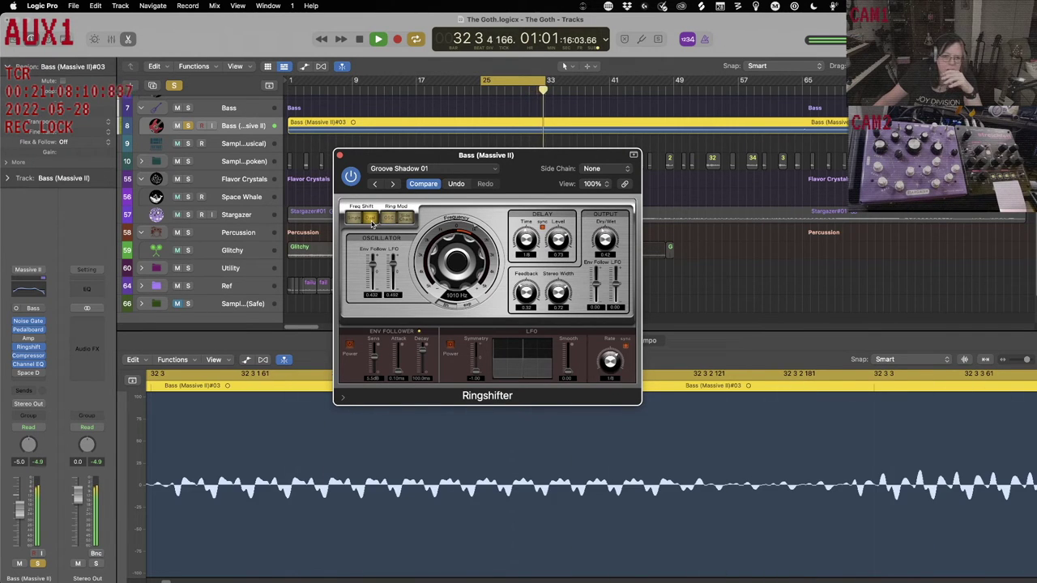
click(404, 217)
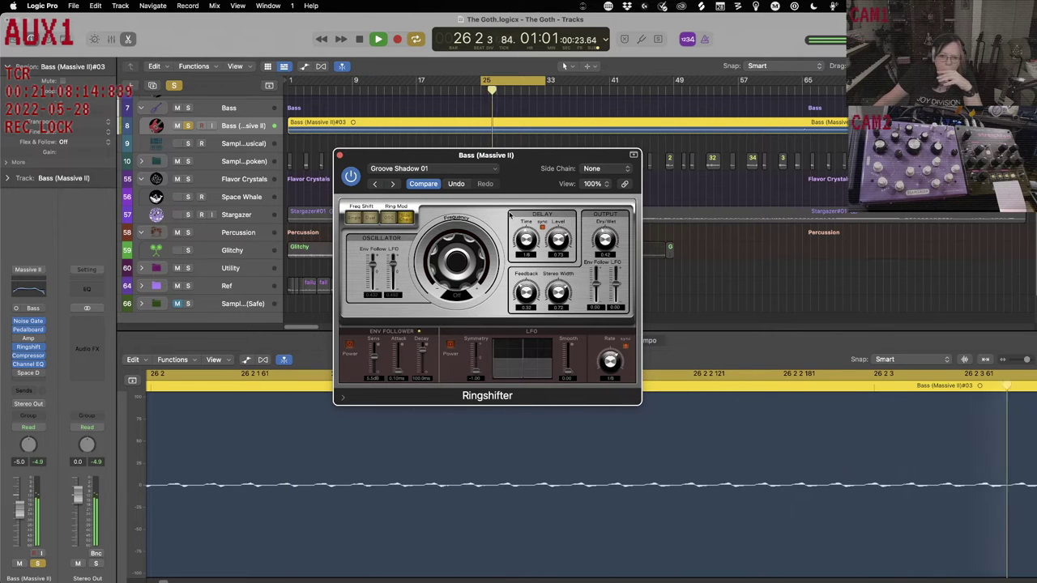
Set the Ringshifter's side chain source to Glitchy (Inst 1) and close the plug-in.
click(604, 169)
mouse_move(603, 211)
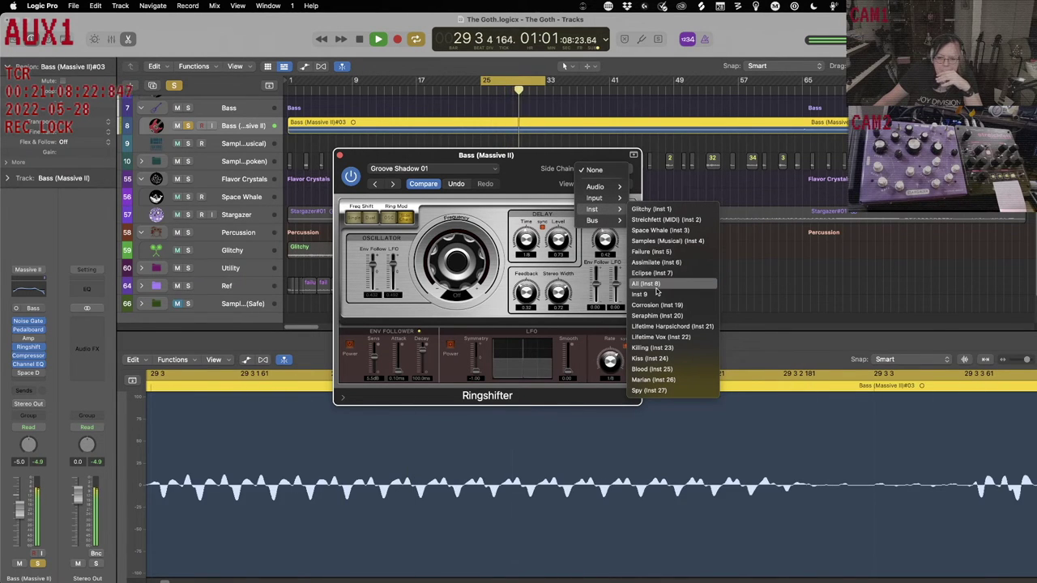
mouse_move(618, 187)
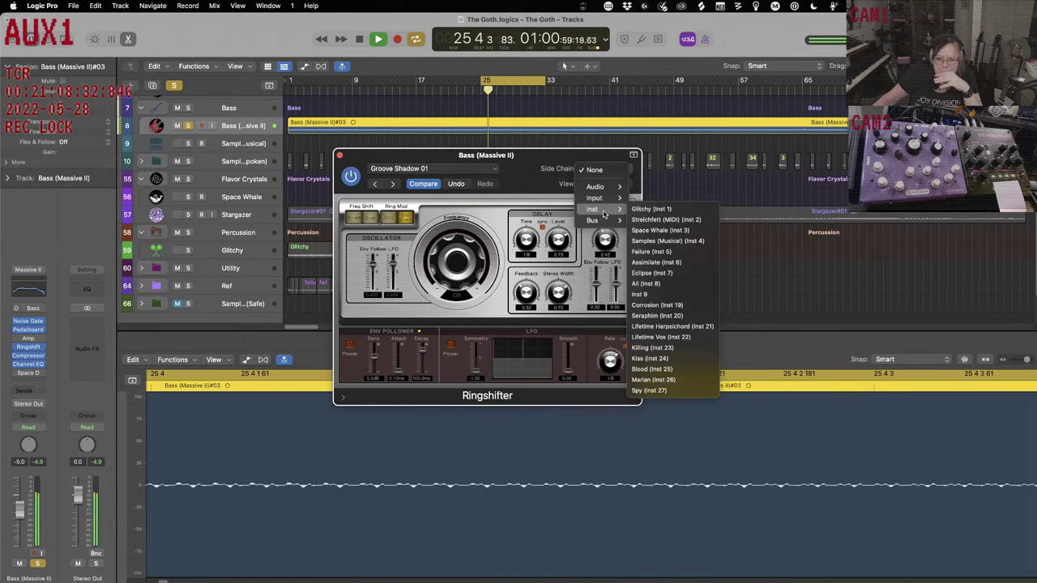
click(647, 211)
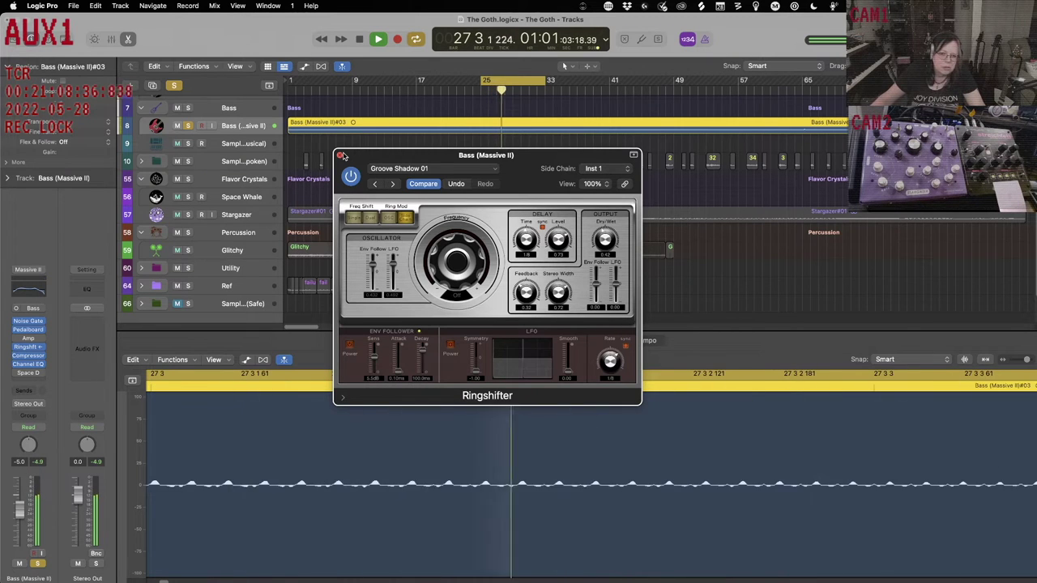
click(341, 154)
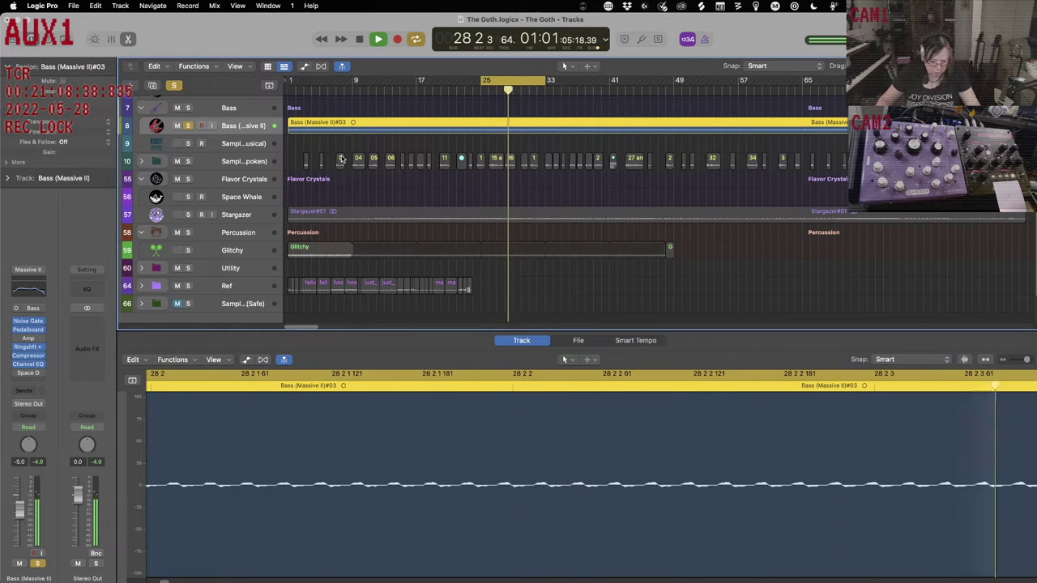
Hide the audio editor, load the Direct Bass guitar preset in the bass track's Compressor, and close the plug-in.
key(e)
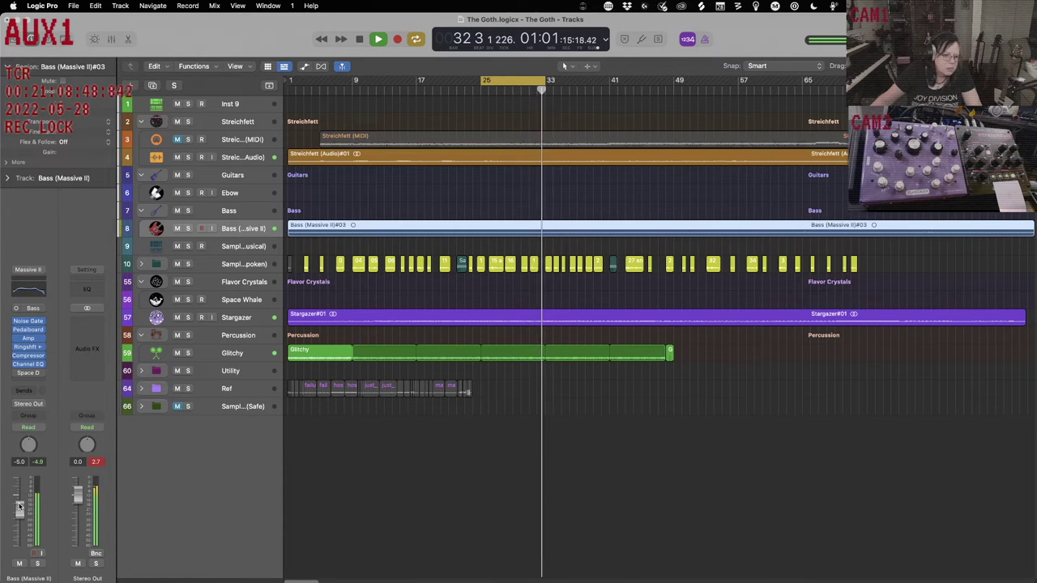
click(28, 355)
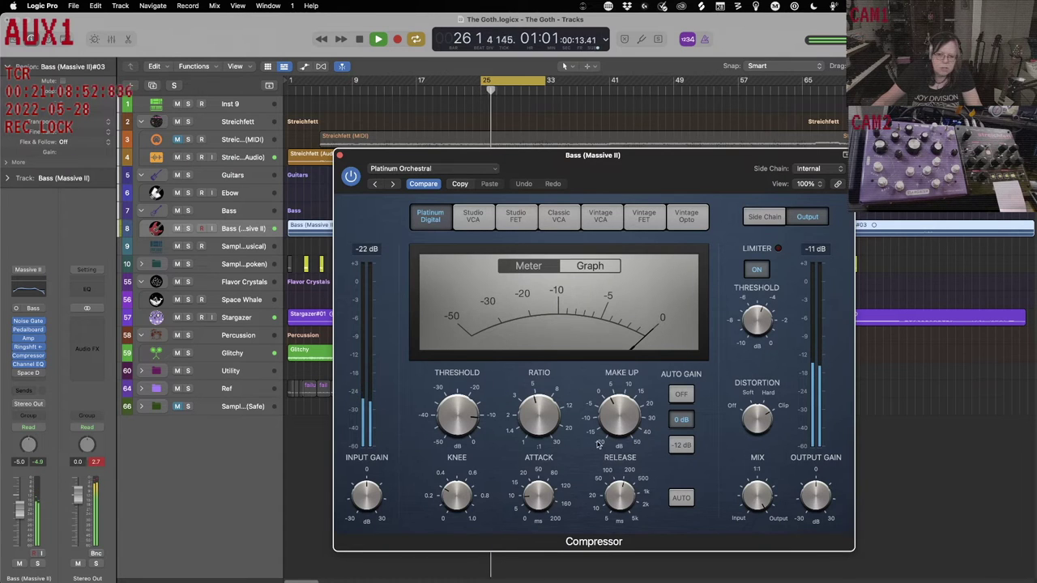
drag(451, 163, 597, 200)
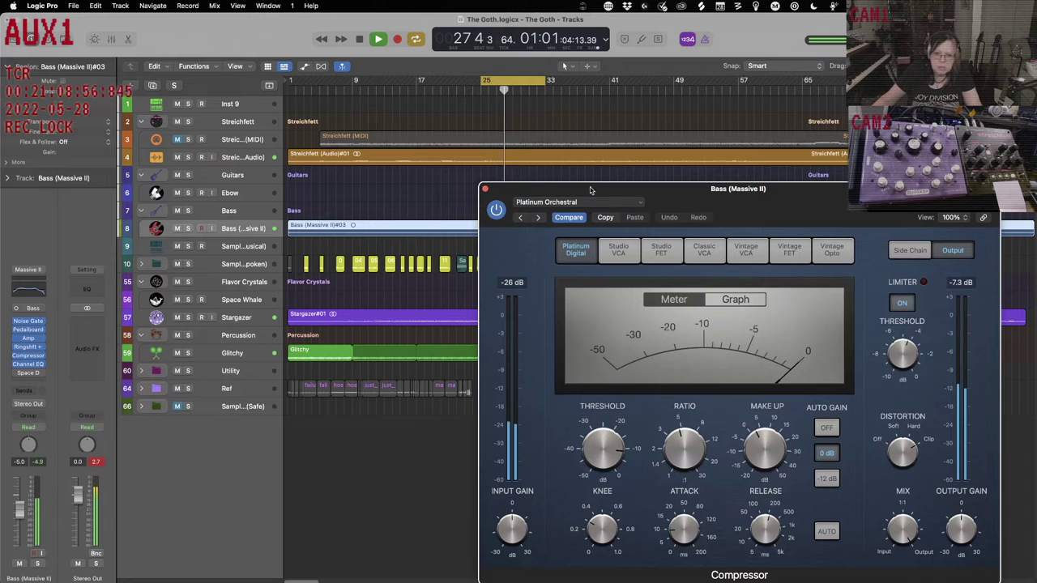
click(590, 201)
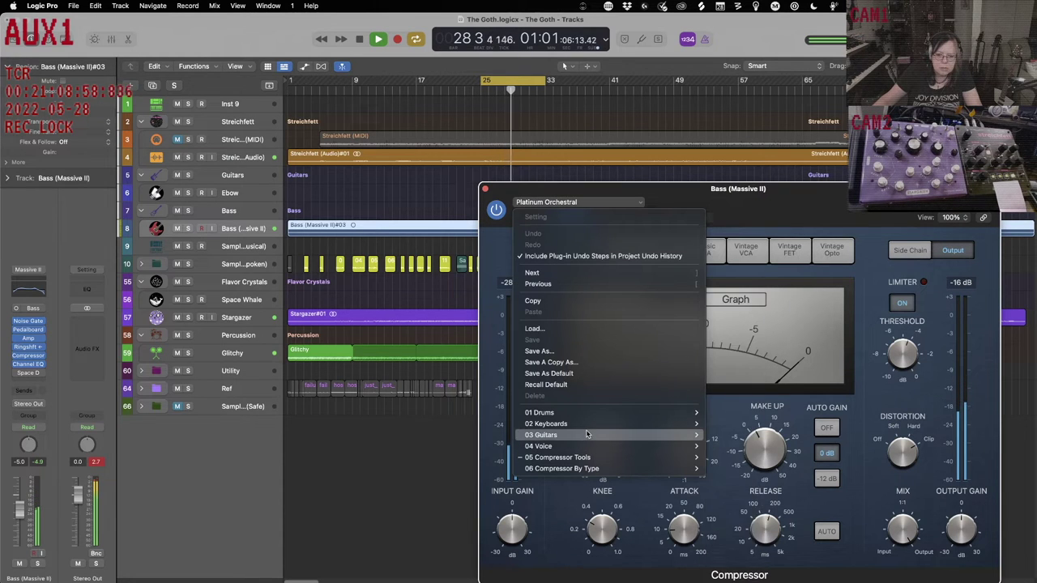
mouse_move(587, 435)
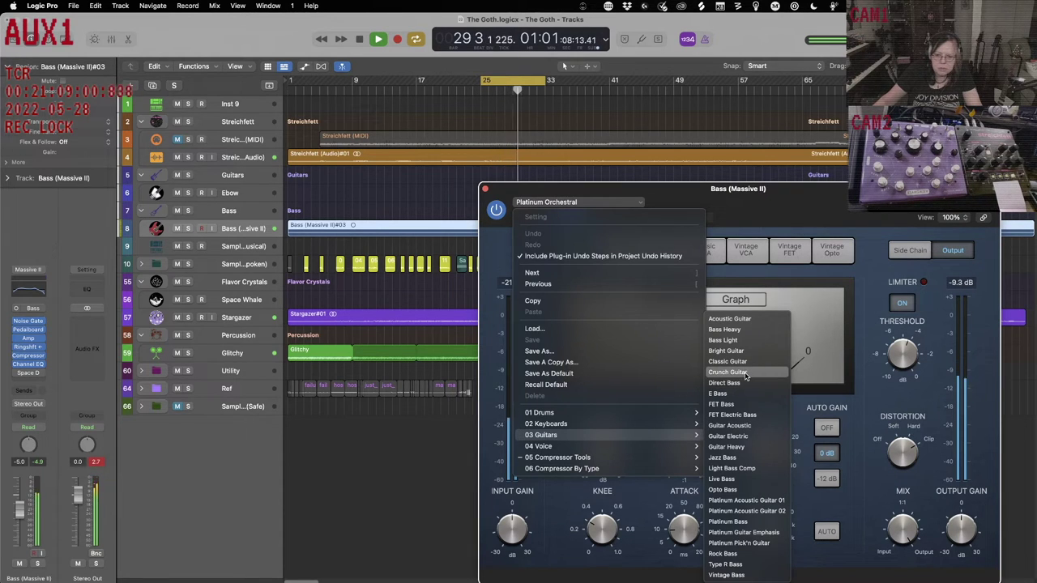
click(744, 383)
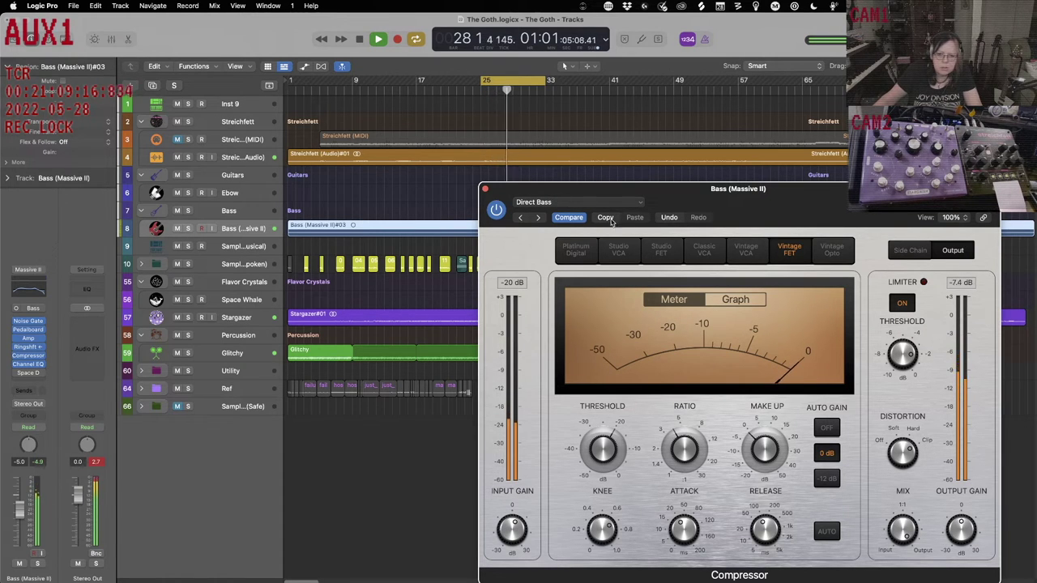
drag(615, 196, 714, 216)
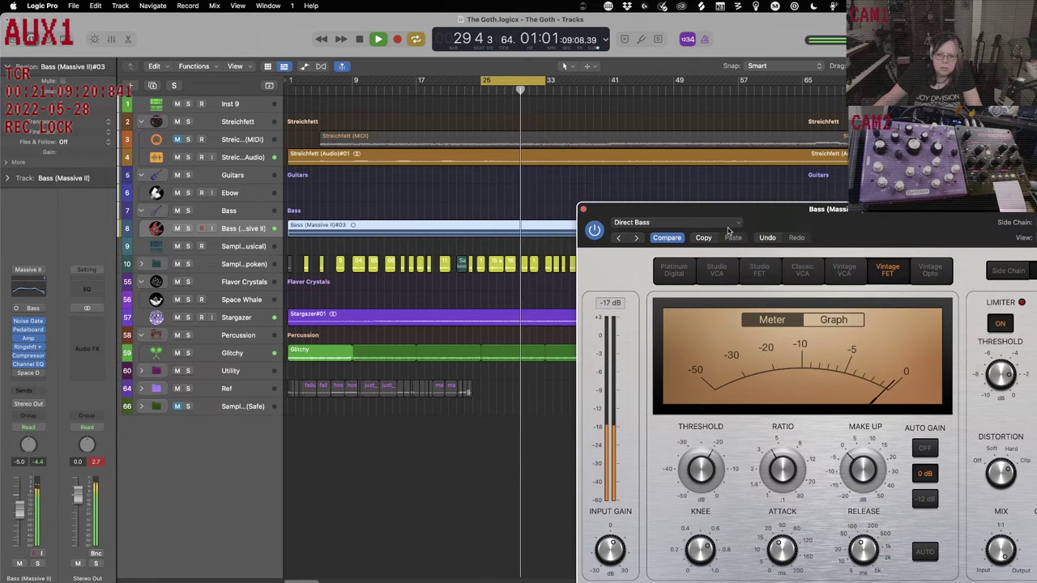
click(583, 211)
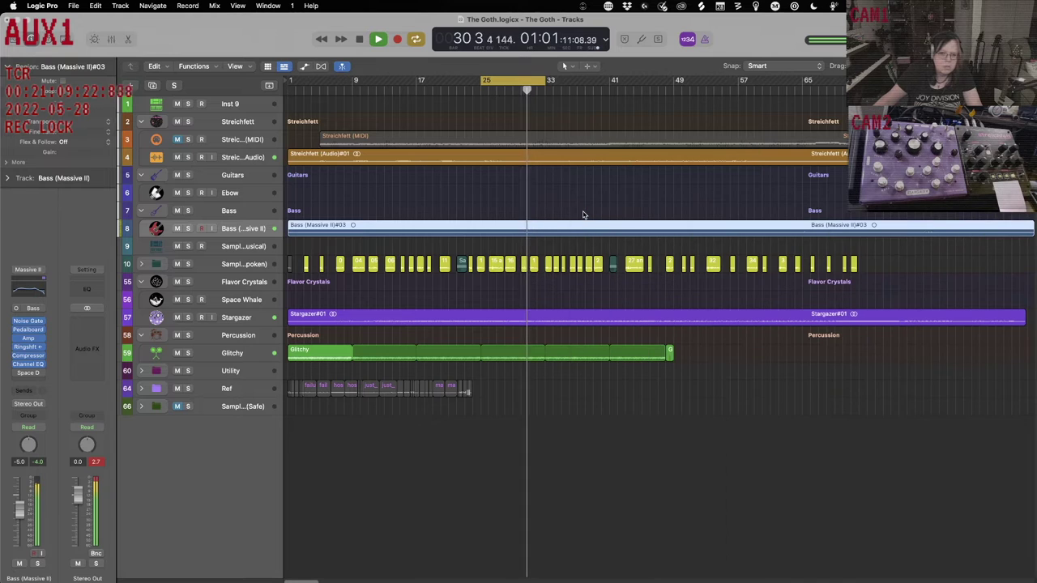
Turn off cycle mode and play the project from the beginning.
key(space)
key(c)
key(Return)
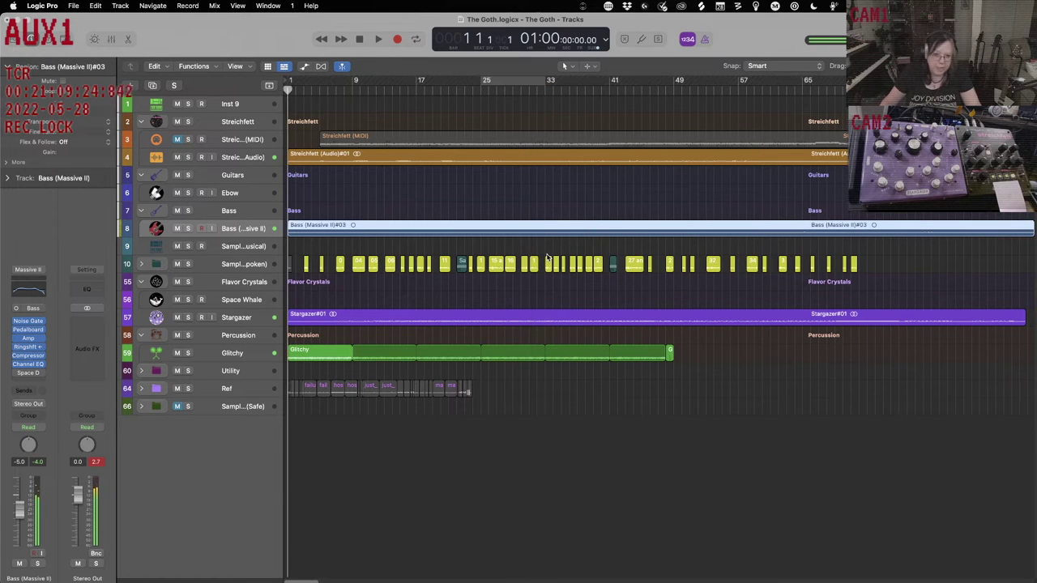
key(space)
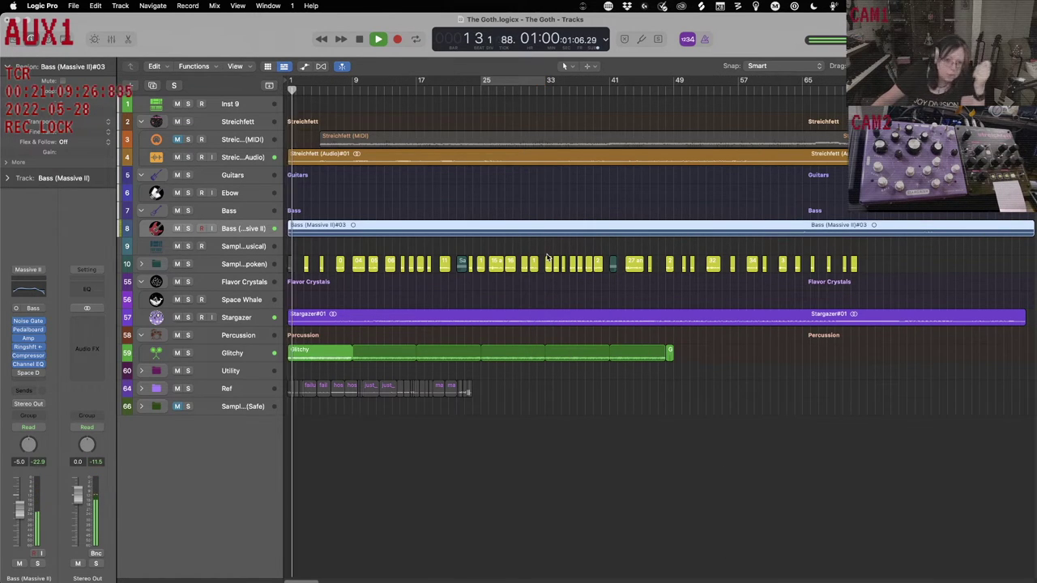
Show the Library for the Glitchy track and audition Perc FX 2 - Found Sound, Perc FX 2 - Dark Arts and Perc FX 1 - Platinum Dreams.
click(258, 354)
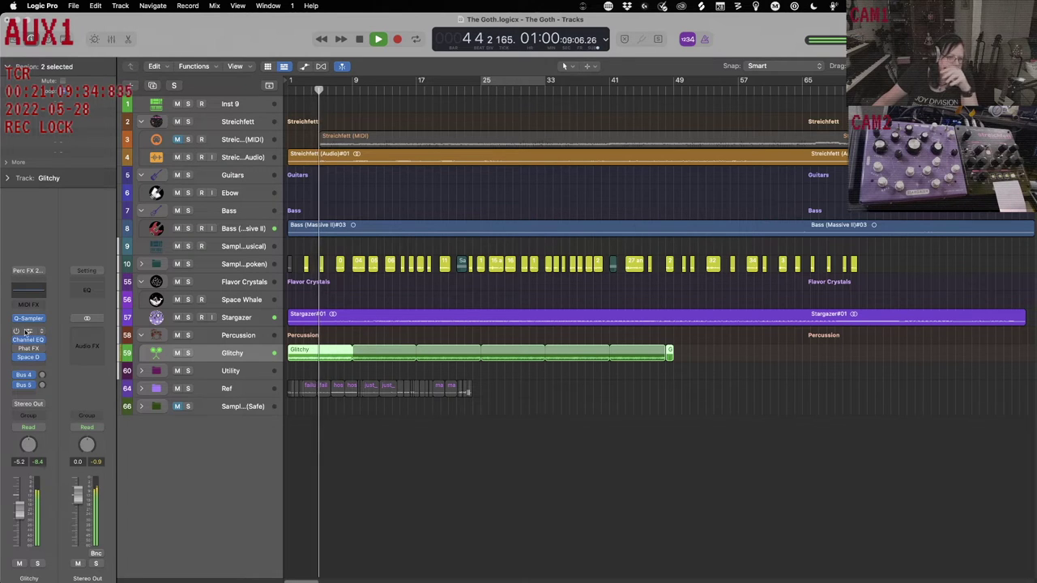
key(y)
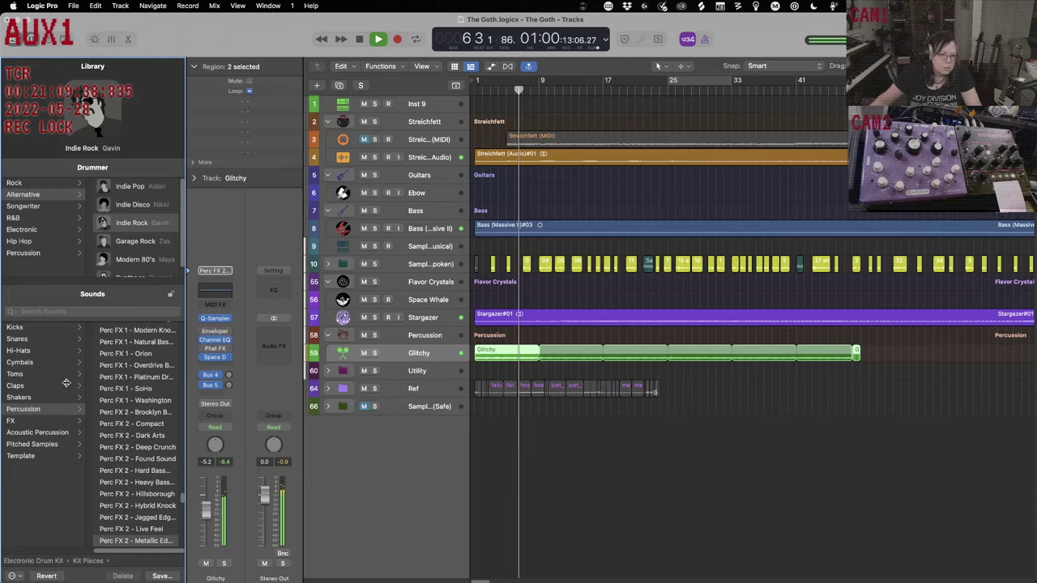
click(144, 459)
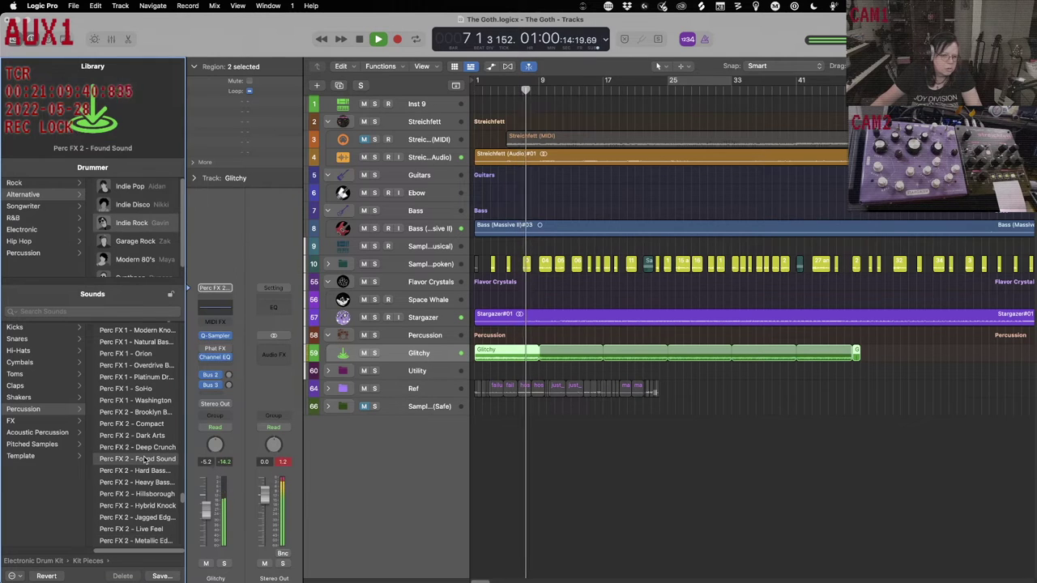
click(149, 437)
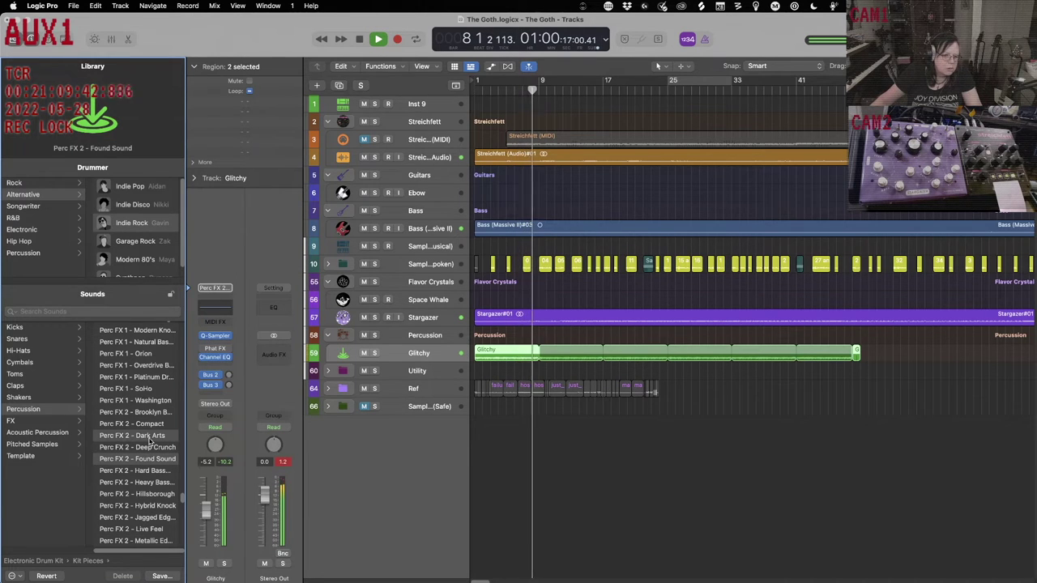
scroll(148, 440, up, 3)
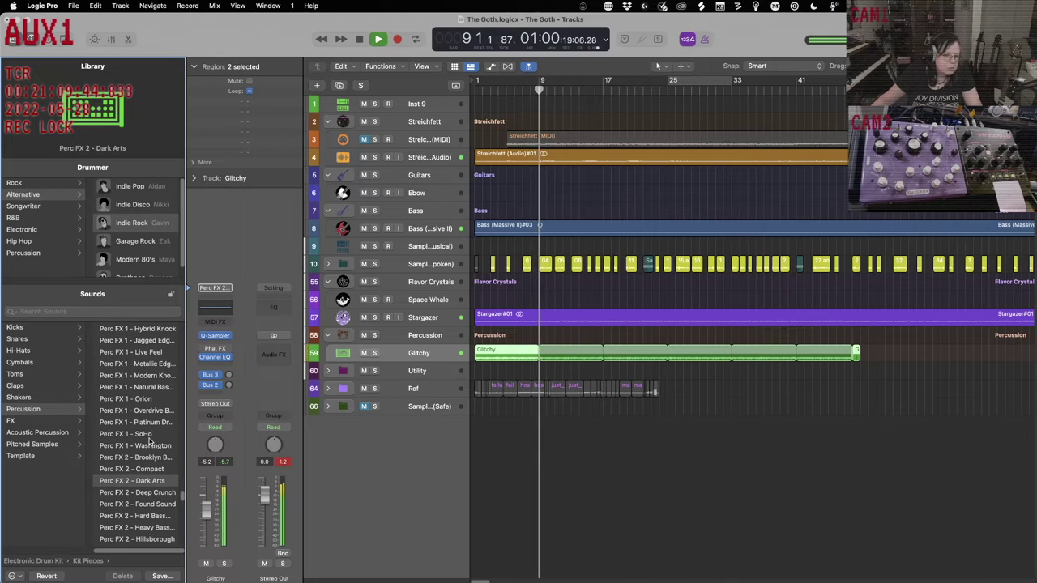
click(154, 423)
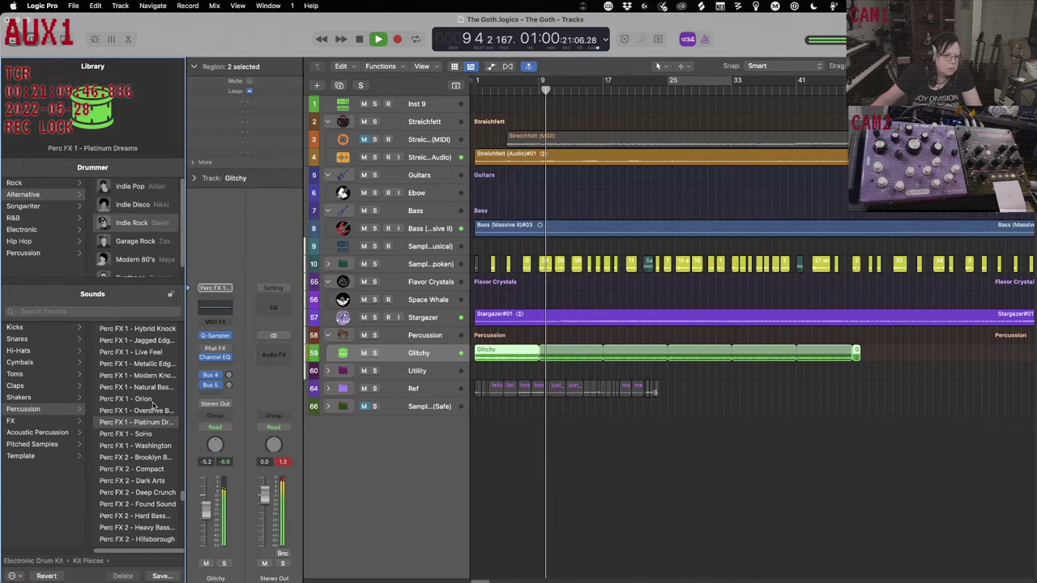
Audition Perc FX 1 - Metallic Edges, Perc FX 1 - Found Sound and Perc FX - Pulsar on the Glitchy track.
click(150, 376)
click(154, 364)
scroll(157, 378, up, 5)
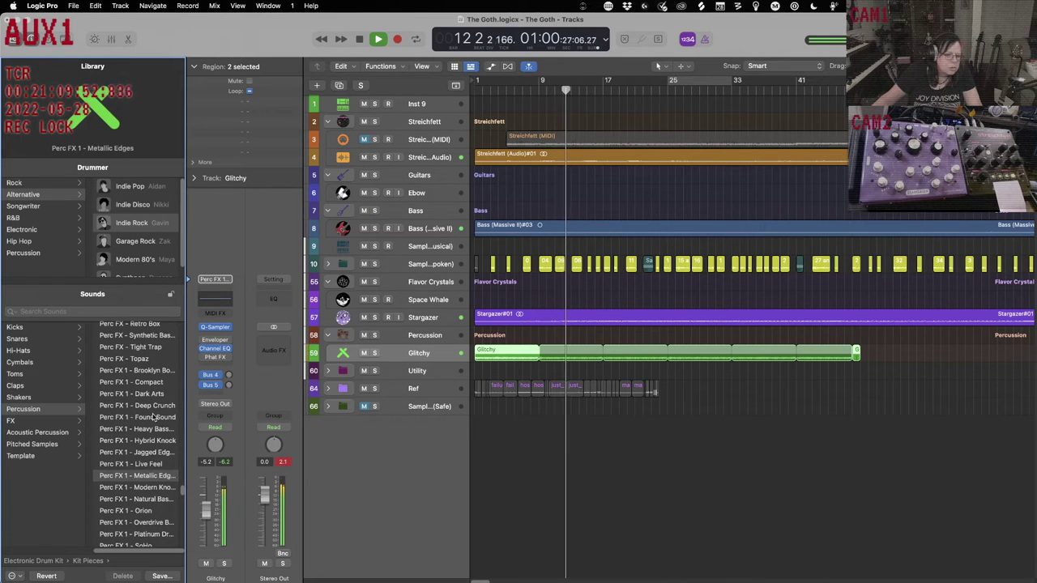
click(154, 417)
scroll(156, 411, up, 3)
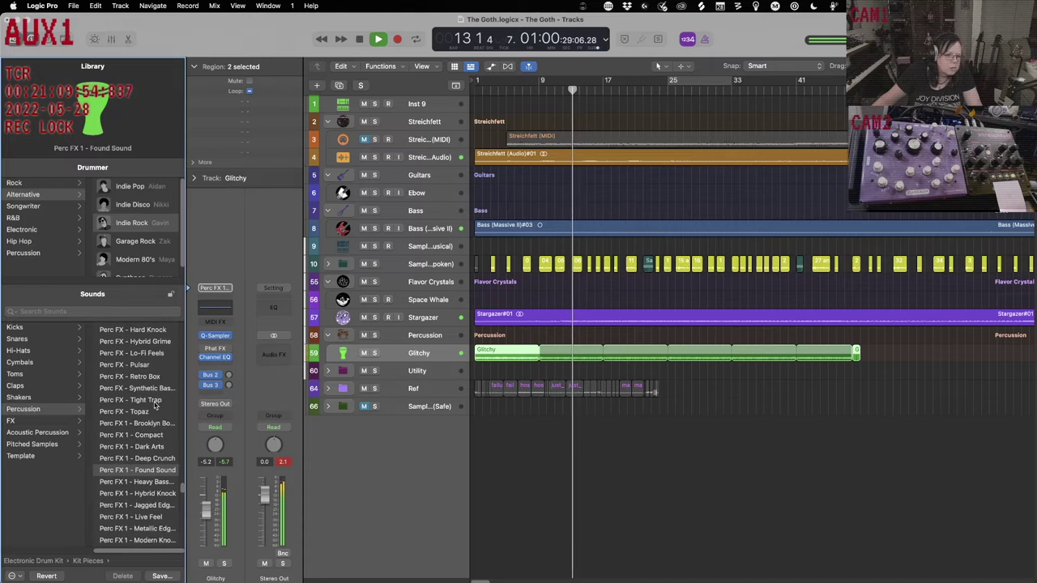
click(154, 409)
scroll(156, 413, up, 2)
click(152, 415)
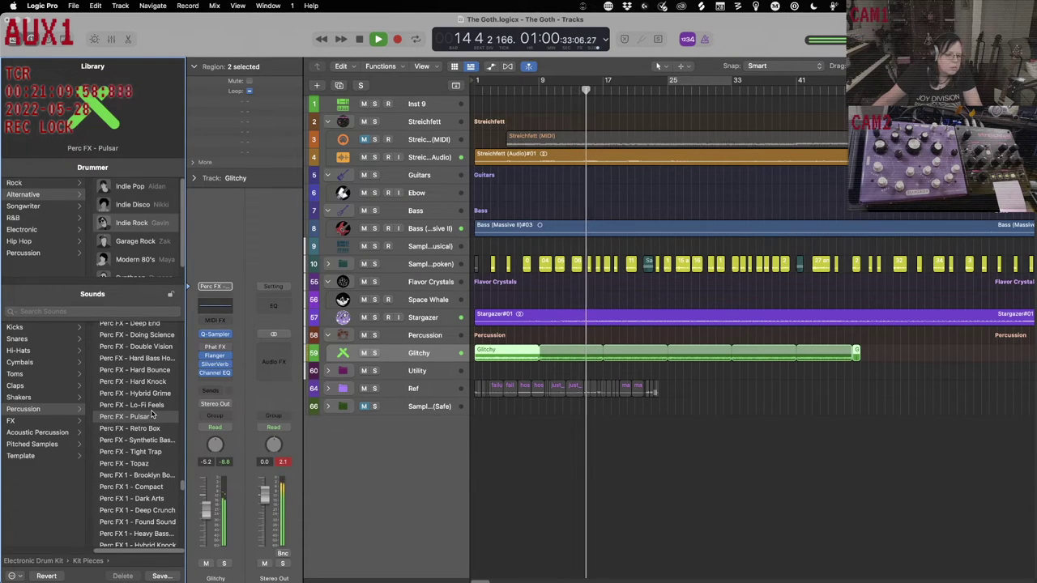
Try Perc FX - Doing Science on the Glitchy track and replace it with the Noise - Atlanta percussion patch.
scroll(151, 415, up, 2)
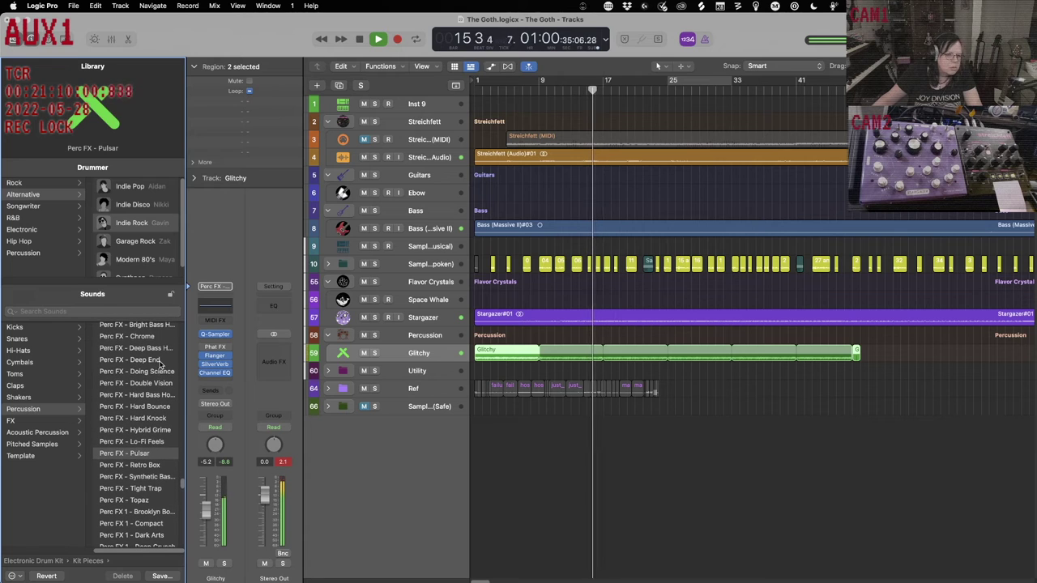
scroll(161, 373, down, 10)
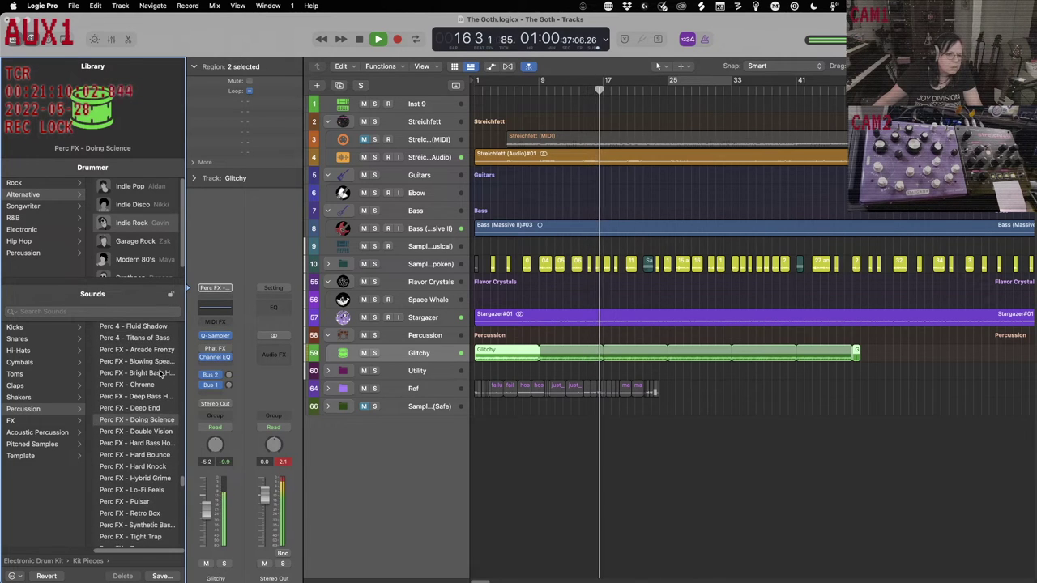
scroll(161, 373, up, 10)
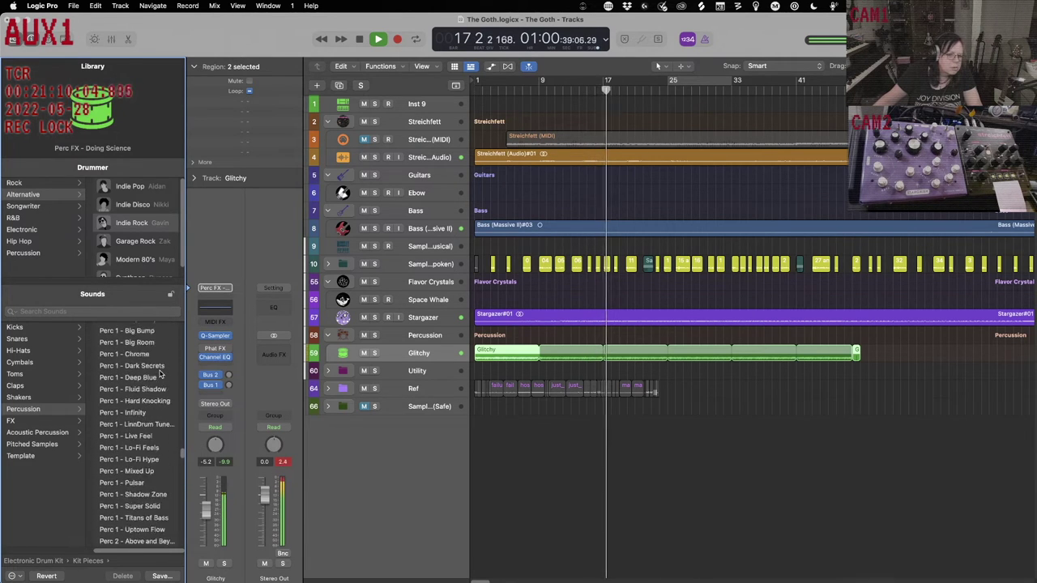
scroll(162, 374, up, 5)
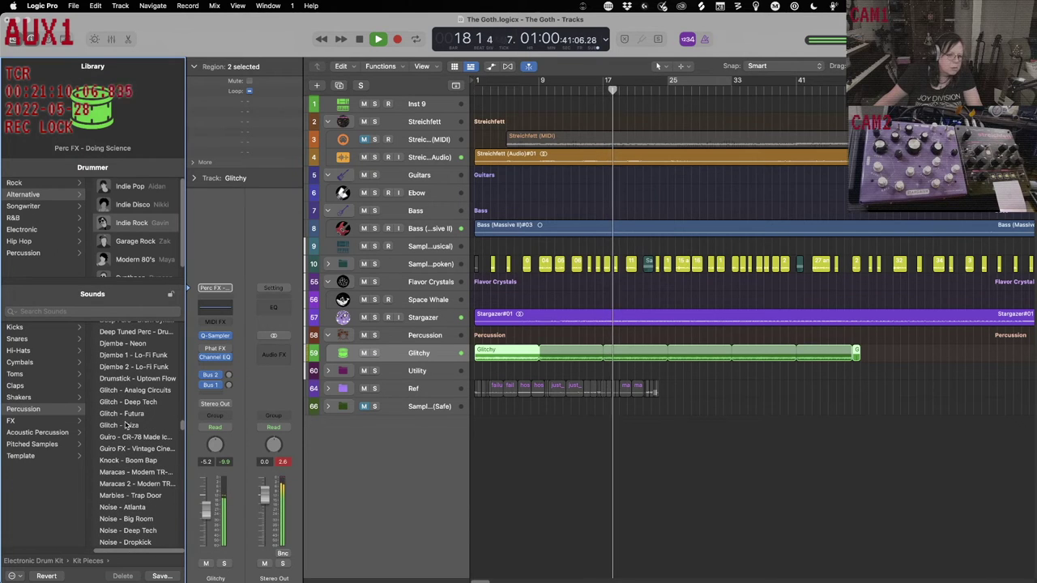
click(125, 507)
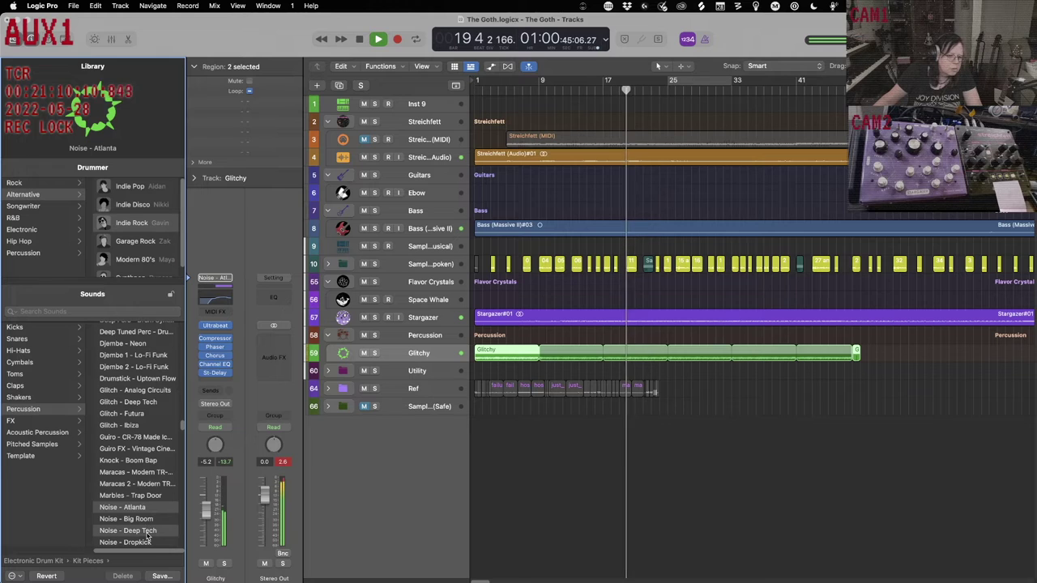
Solo the Glitchy track and audition Noise - Deep Tech, Glitch - Futura, Glitch - Deep Tech and Glitch - Analog Circuits.
click(147, 532)
key(s)
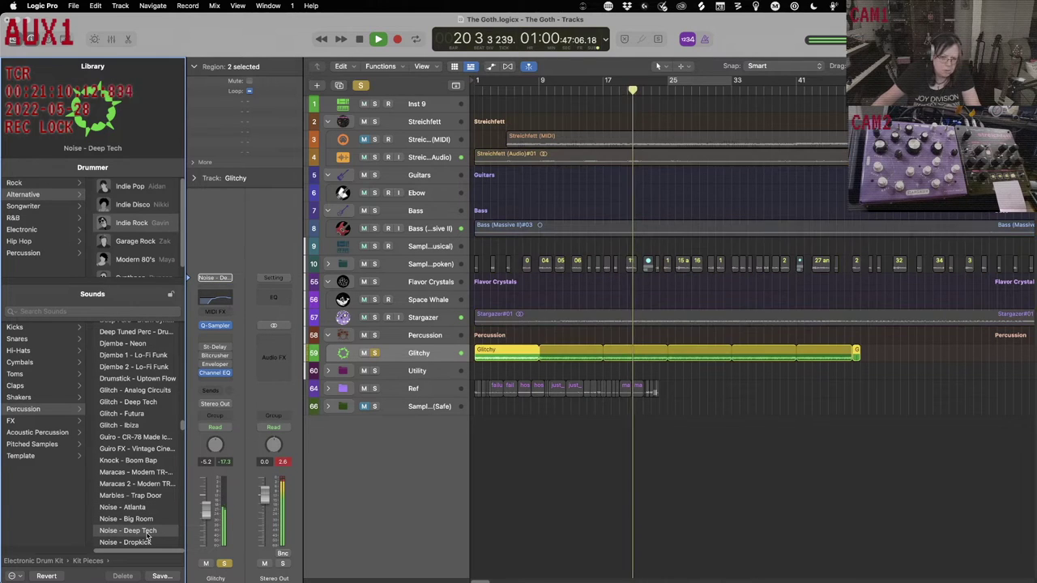
click(141, 415)
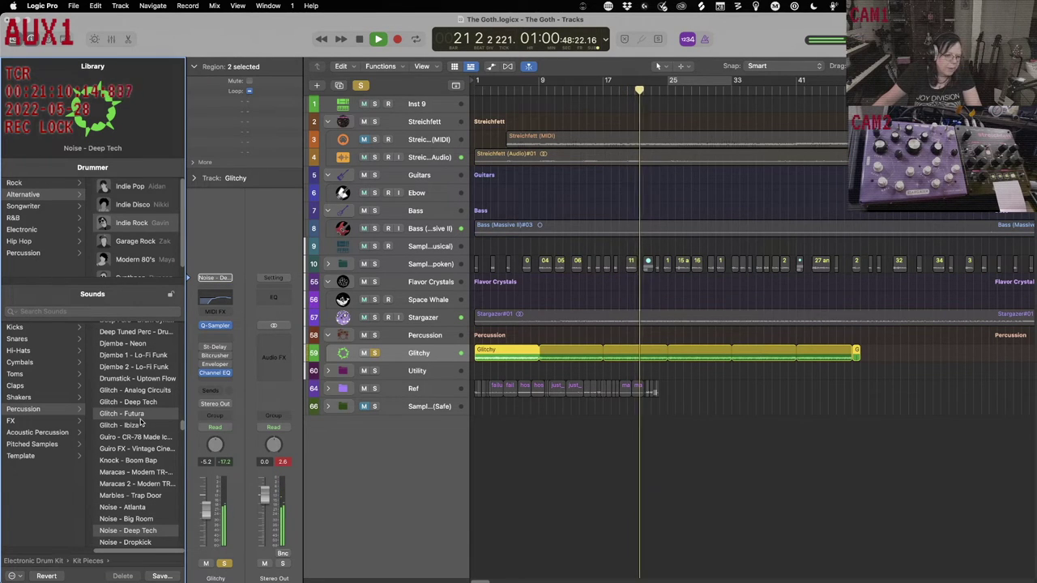
click(150, 401)
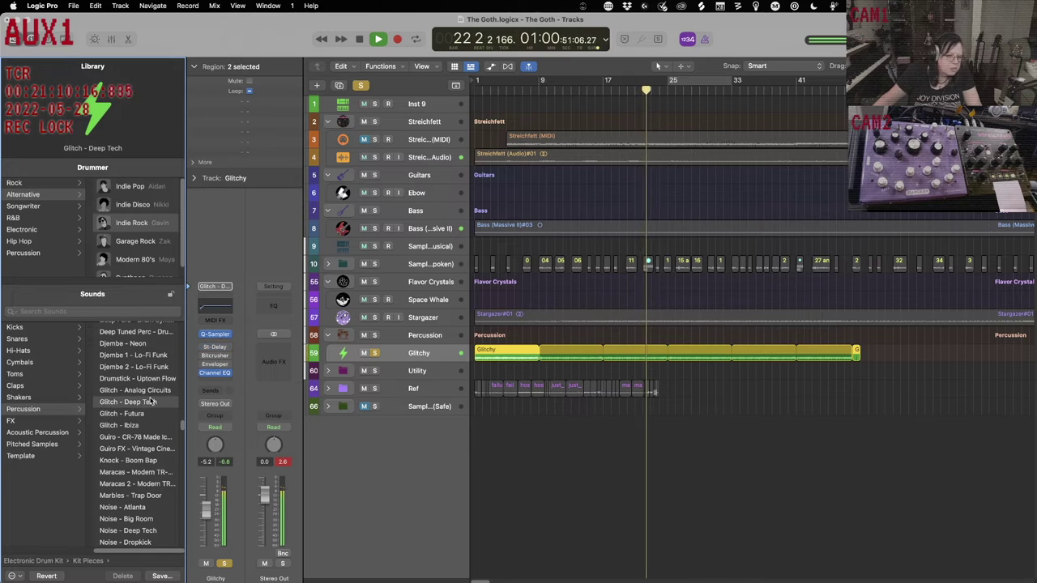
click(150, 390)
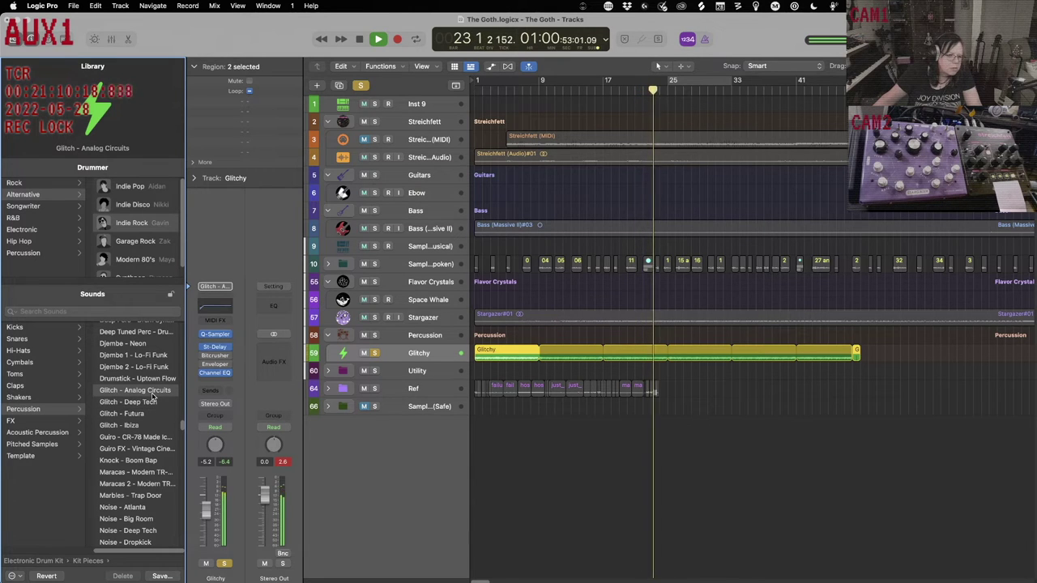
Audition Djembe 1 - Lo-Fi Funk, Deep Tuned Perc - Drum Synth Kit and Cowbell - Sequential DrumTraks on the Glitchy track.
click(139, 355)
scroll(139, 354, up, 5)
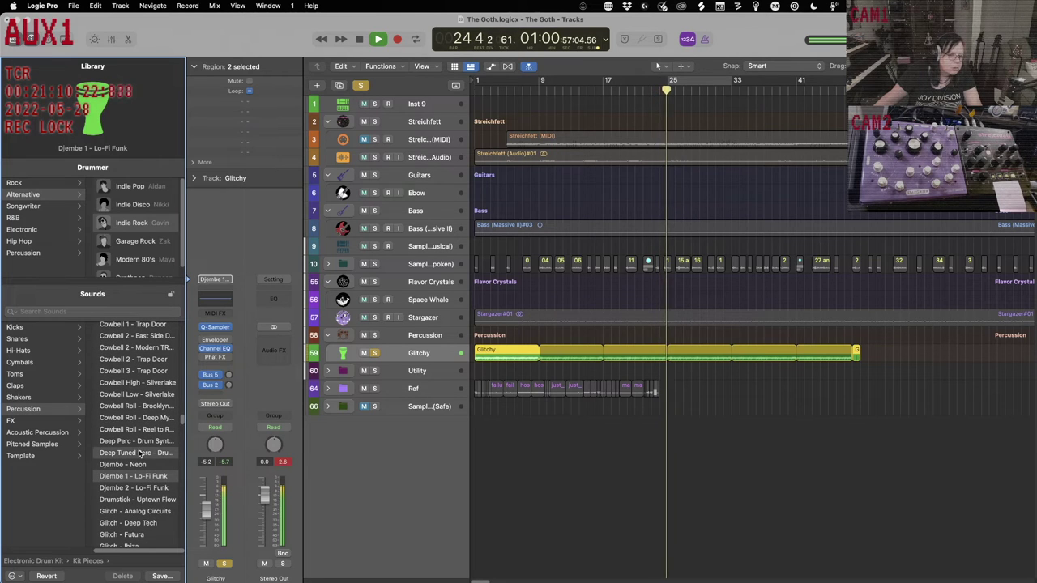
click(140, 454)
scroll(141, 429, up, 5)
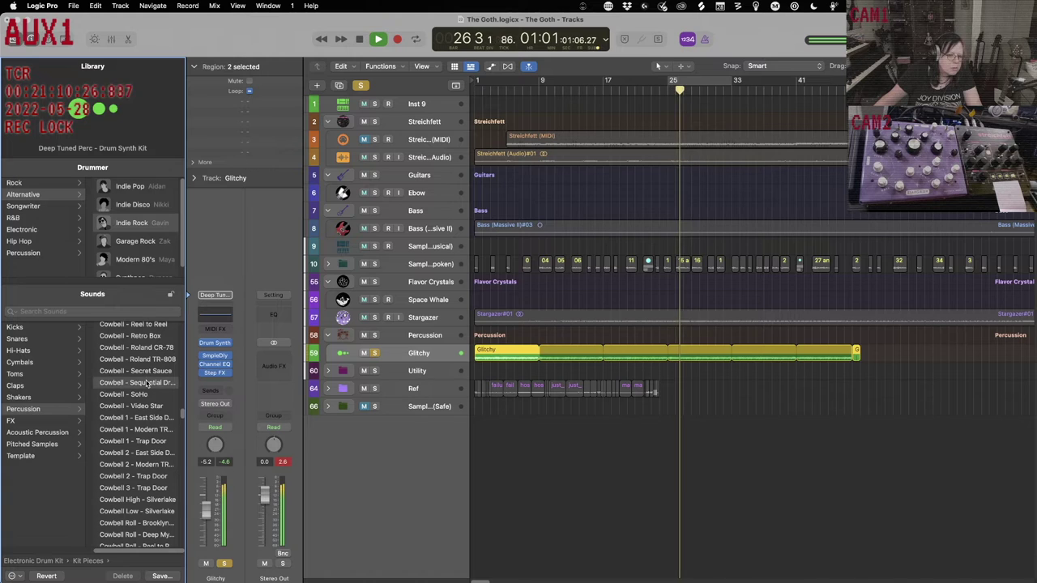
click(148, 383)
Audition Cowbell - Pawn Shop 808 and Conga Low - LinnDrum Tuned Down on the Glitchy track.
scroll(147, 389, up, 4)
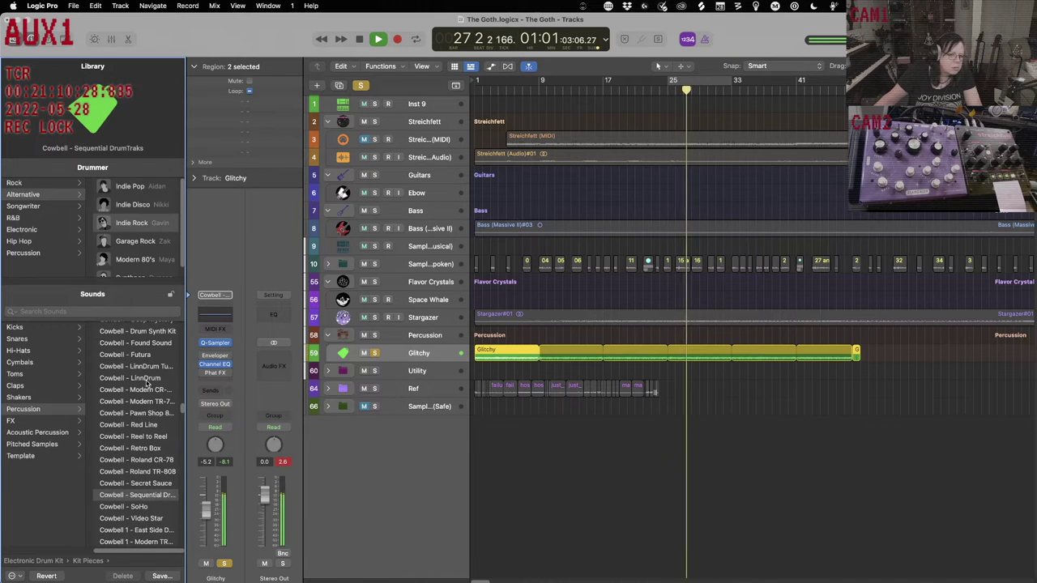
click(148, 407)
scroll(149, 437, up, 4)
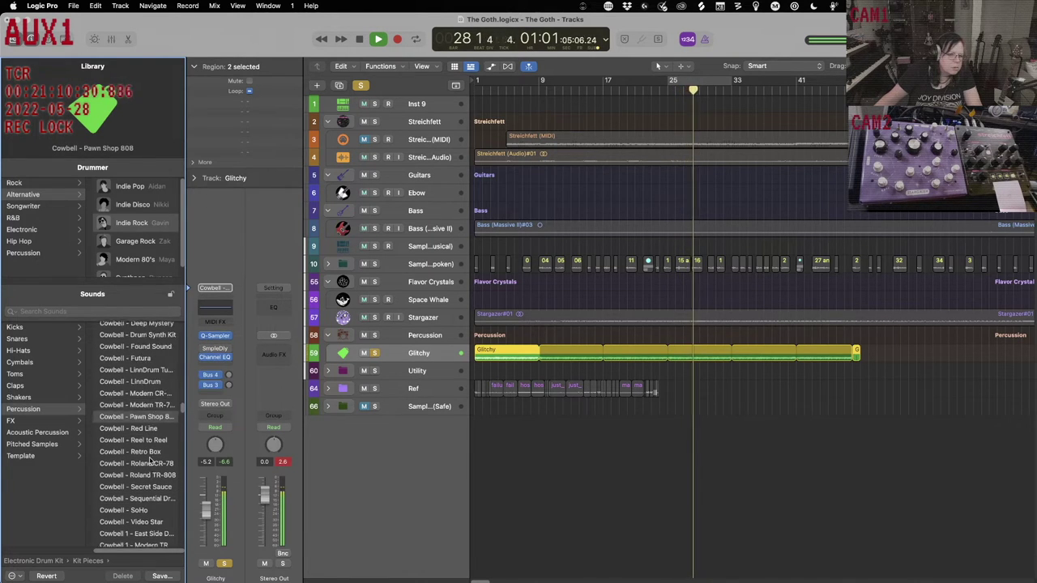
scroll(150, 454, up, 4)
click(150, 410)
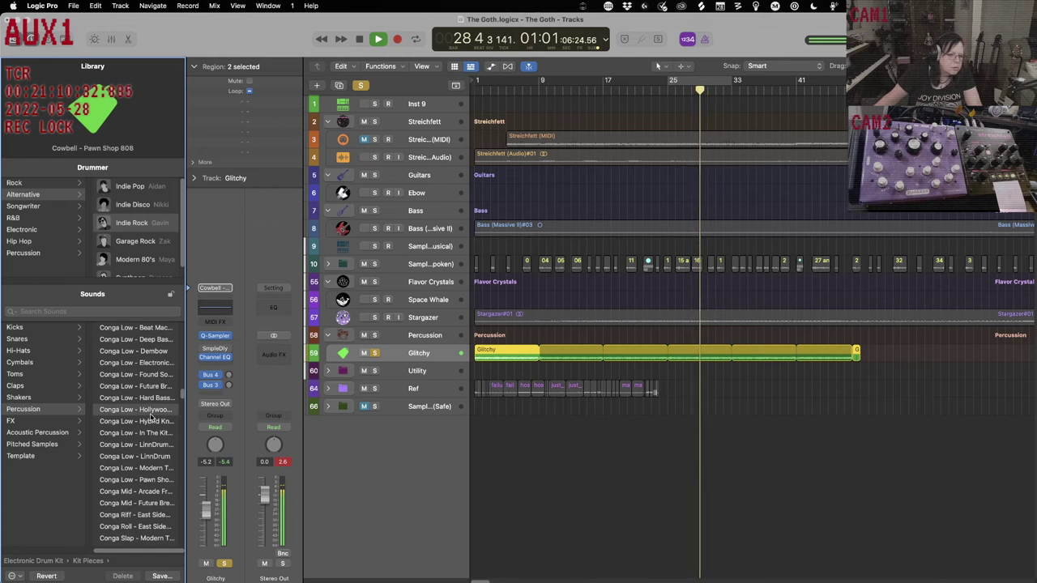
click(150, 444)
Audition Perc 2 - Big Bump and Perc 2 - Infinity on the Glitchy track.
scroll(153, 478, down, 2)
scroll(152, 470, down, 15)
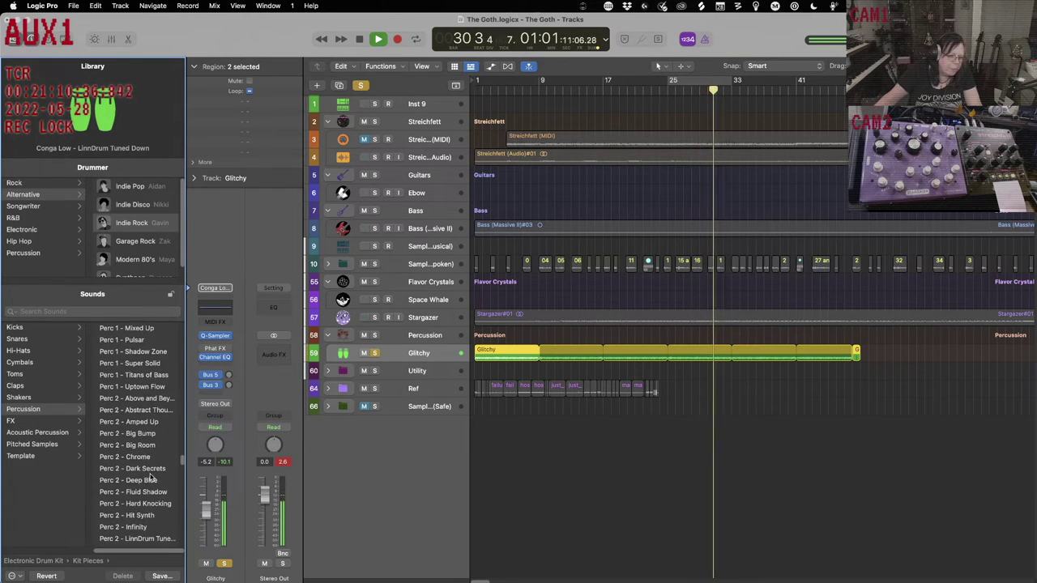
click(138, 433)
scroll(150, 441, down, 5)
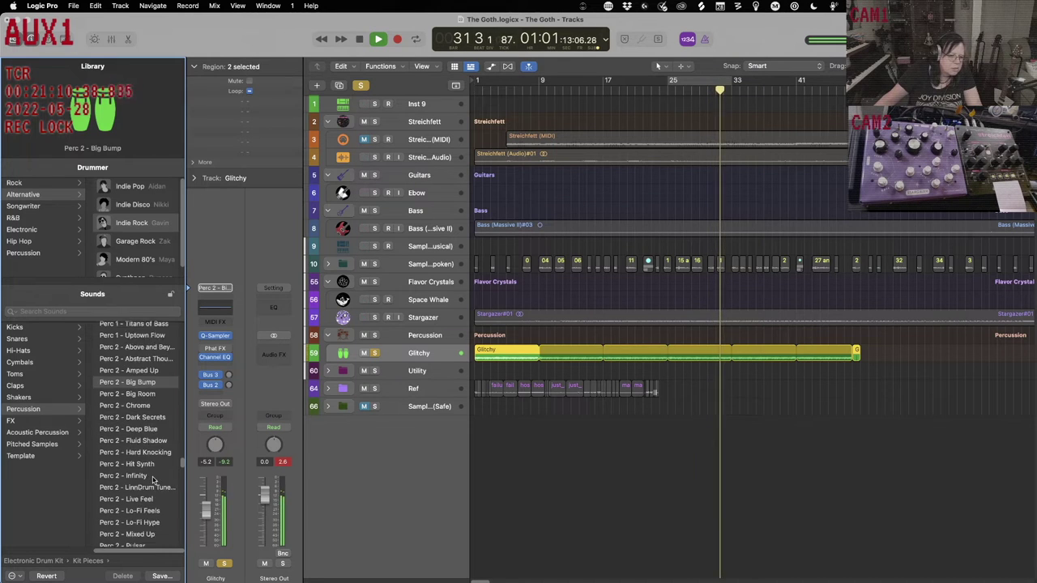
click(137, 414)
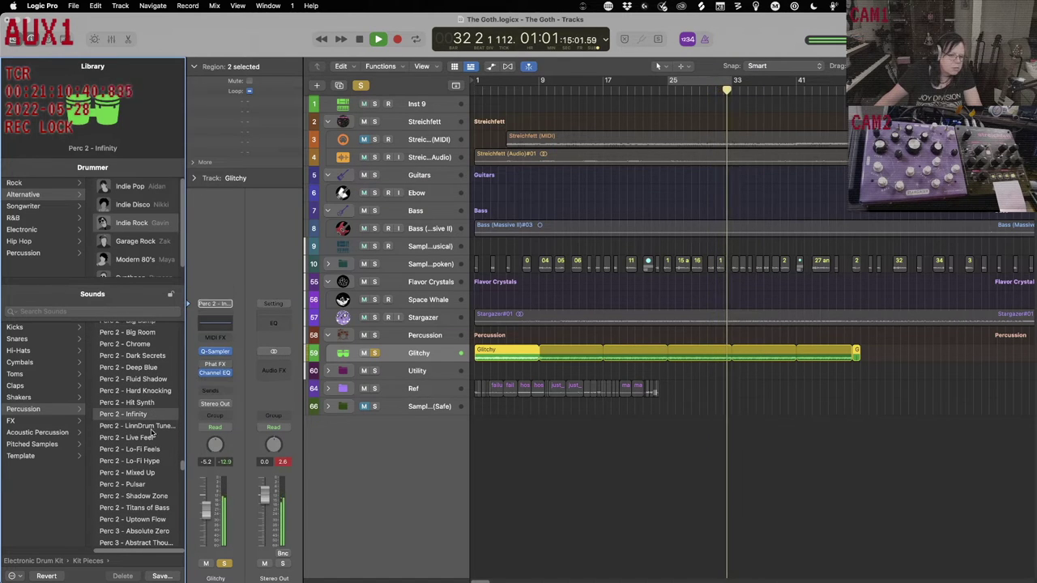
Audition Perc 2 - Titans of Bass, Perc 3 - Absolute Zero and Perc 3 - Lo-Fi Feels on the Glitchy track.
scroll(152, 444, down, 5)
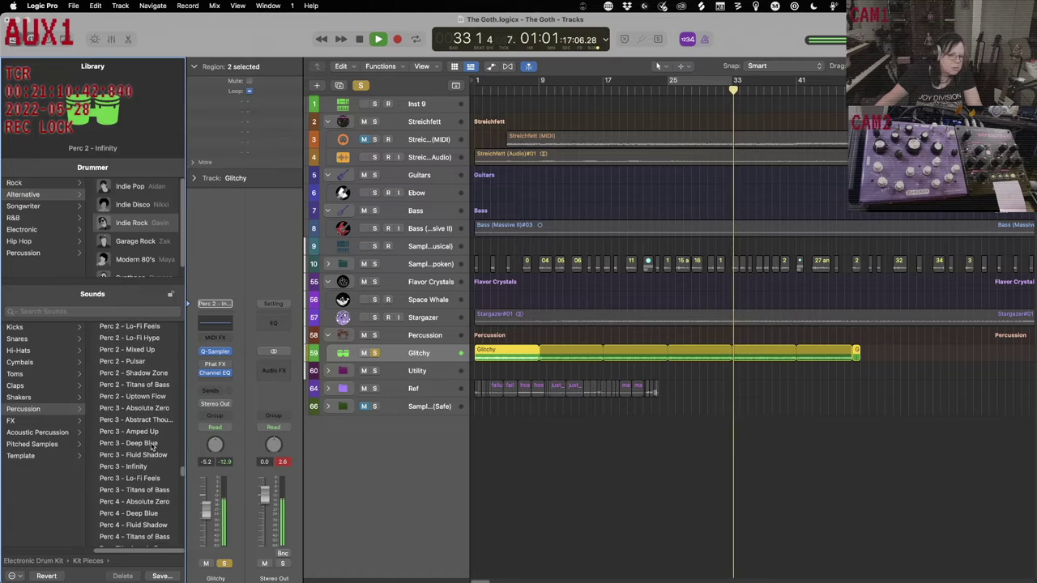
click(152, 381)
scroll(159, 428, down, 3)
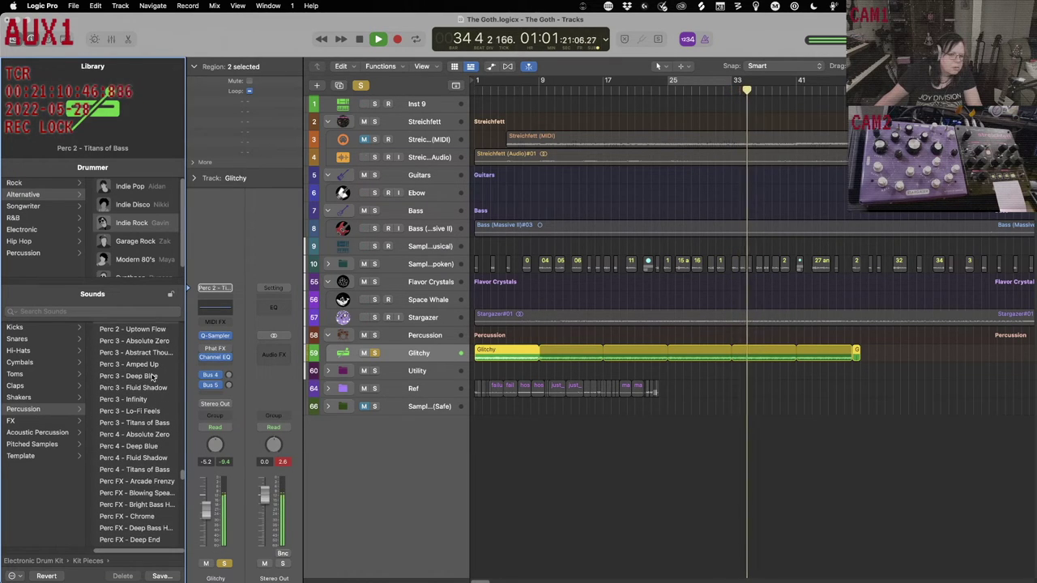
click(161, 343)
scroll(158, 350, down, 3)
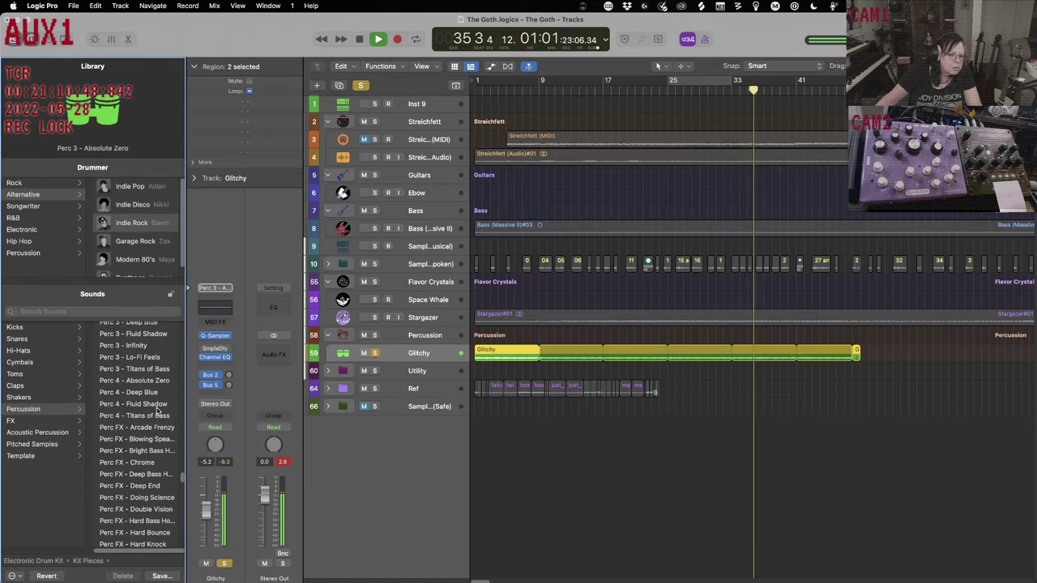
click(153, 357)
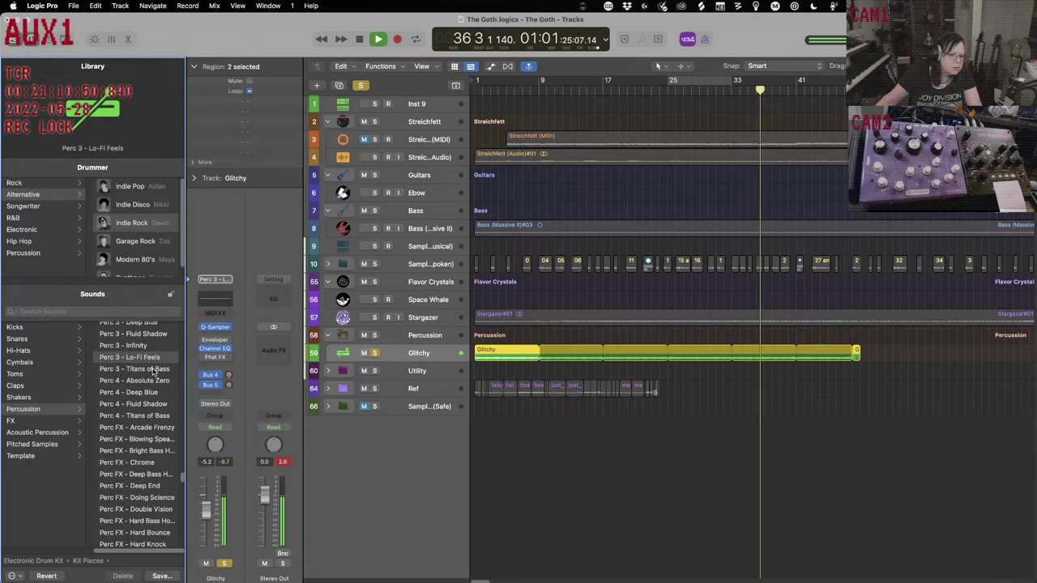
Audition Perc 4 - Absolute Zero, Perc 4 - Deep Blue, Perc 4 - Fluid Shadow and Perc FX - Arcade Frenzy on the Glitchy track.
click(154, 380)
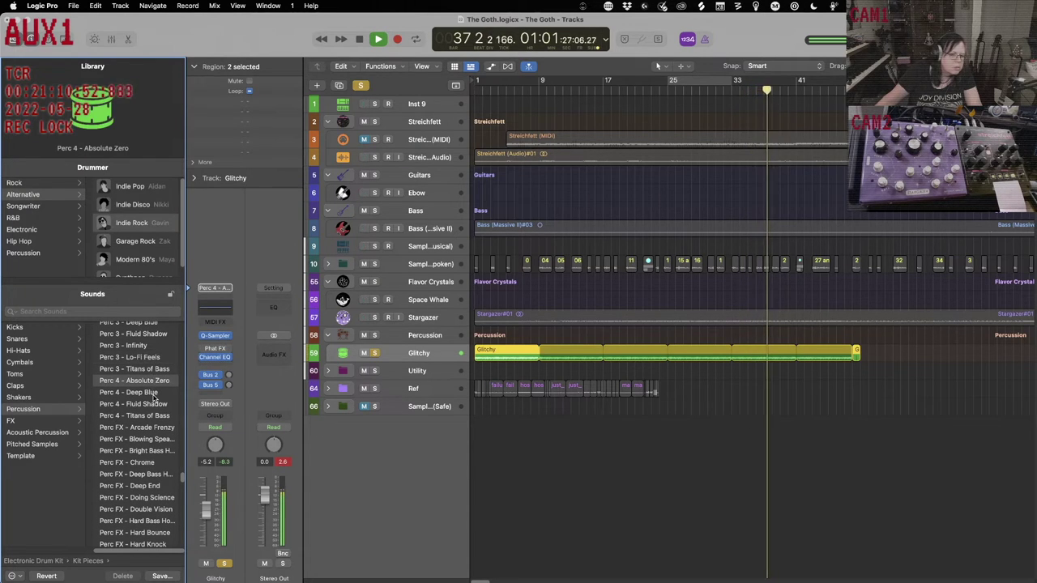
click(154, 393)
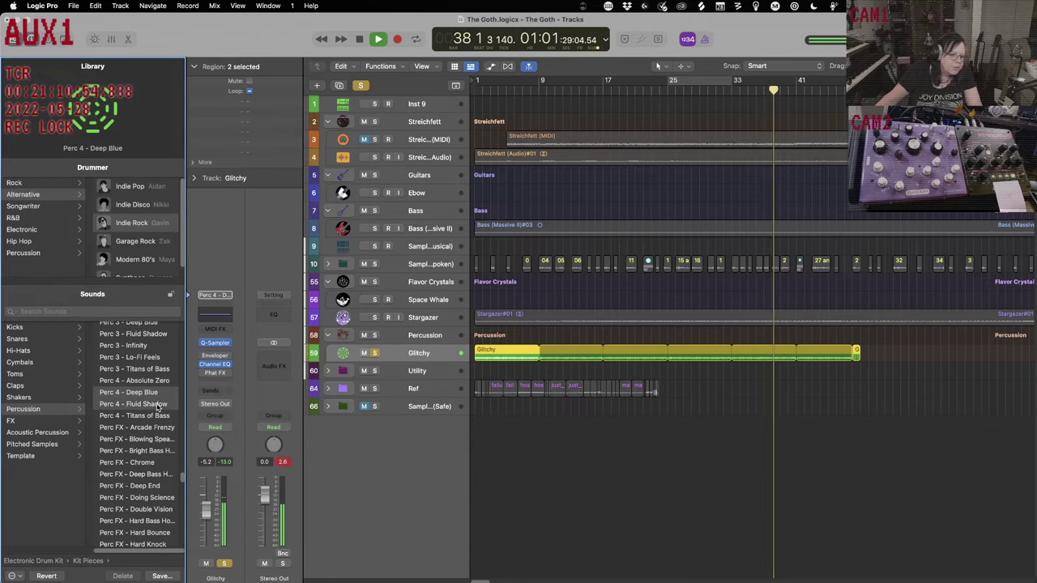
click(158, 404)
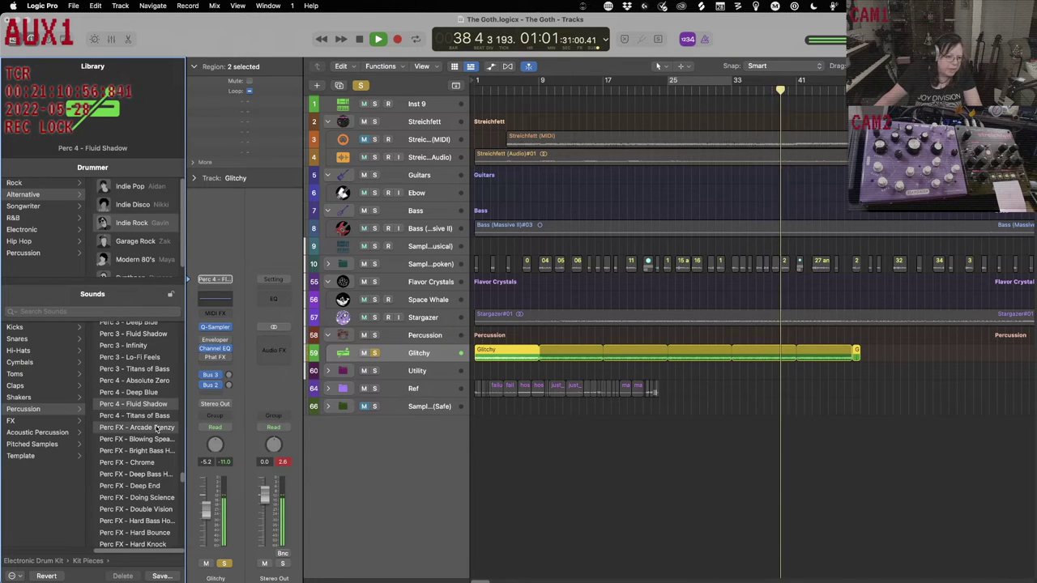
click(158, 427)
Load Perc FX - Chrome on the Glitchy track and set the track's volume to -1.4 dB.
scroll(154, 417, down, 3)
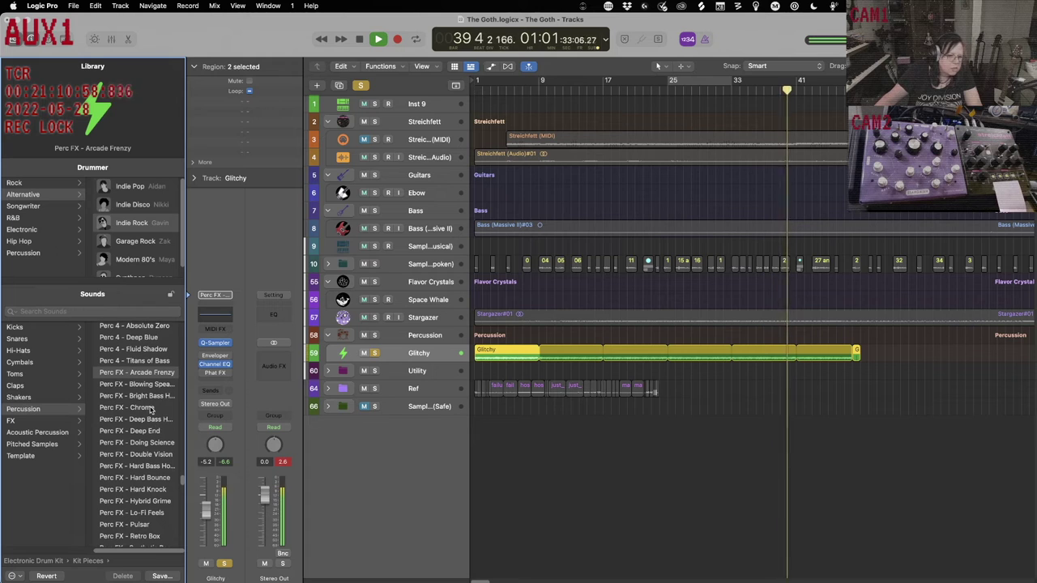
click(151, 408)
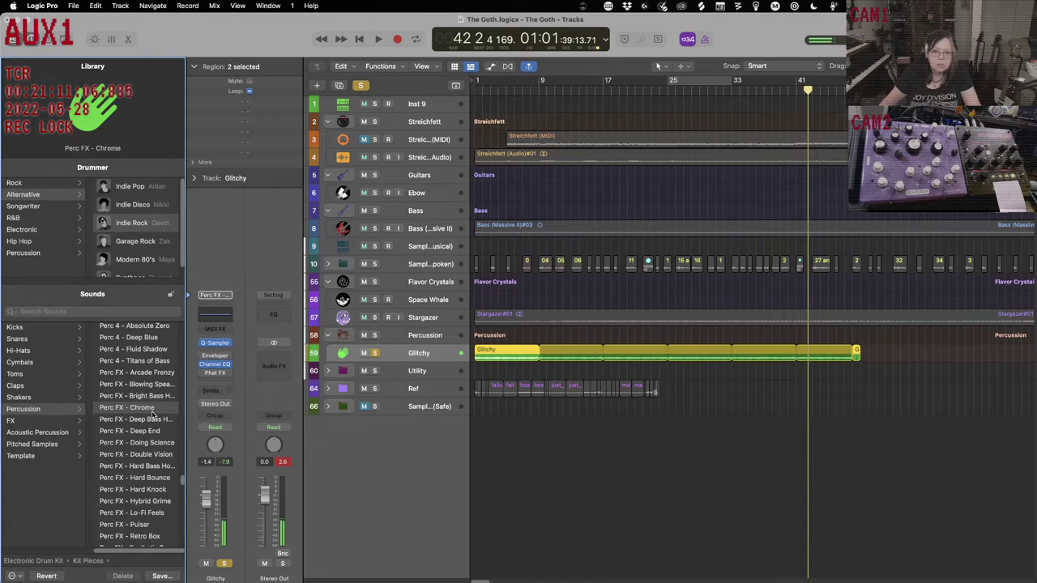
Play the unsoloed mix from the beginning and delete the short Glitchy region near bar 48 so the looped region continues past it.
click(521, 483)
key(space)
key(space)
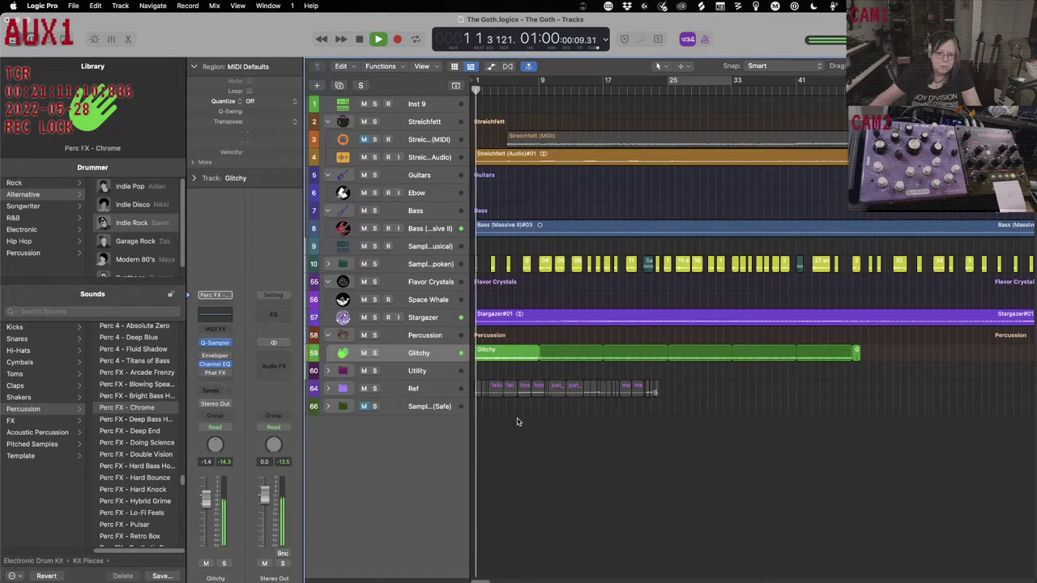
click(858, 354)
click(859, 353)
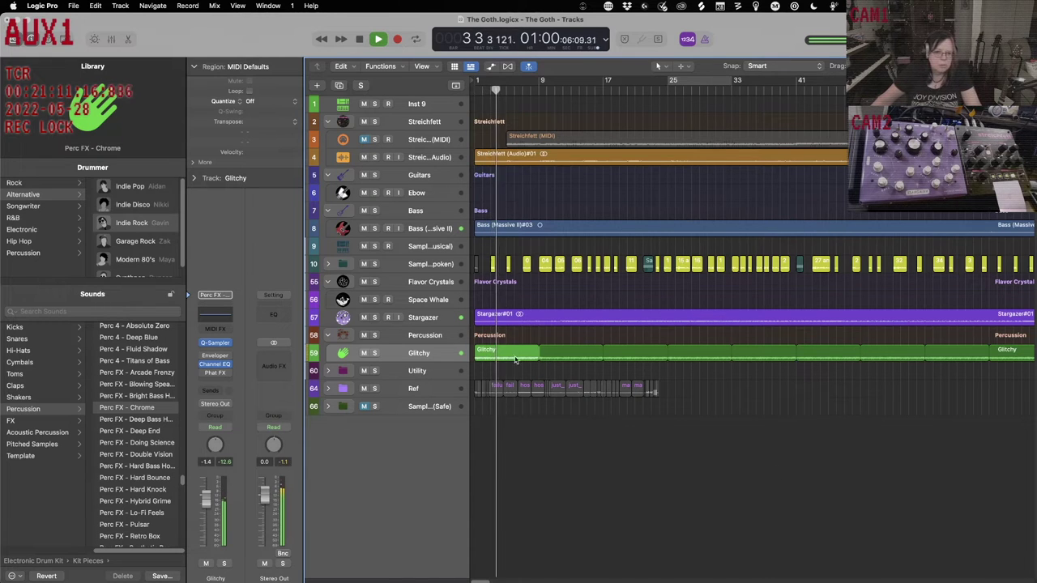
Turn on the Space D effect on the Bass (Massive II) track.
click(433, 225)
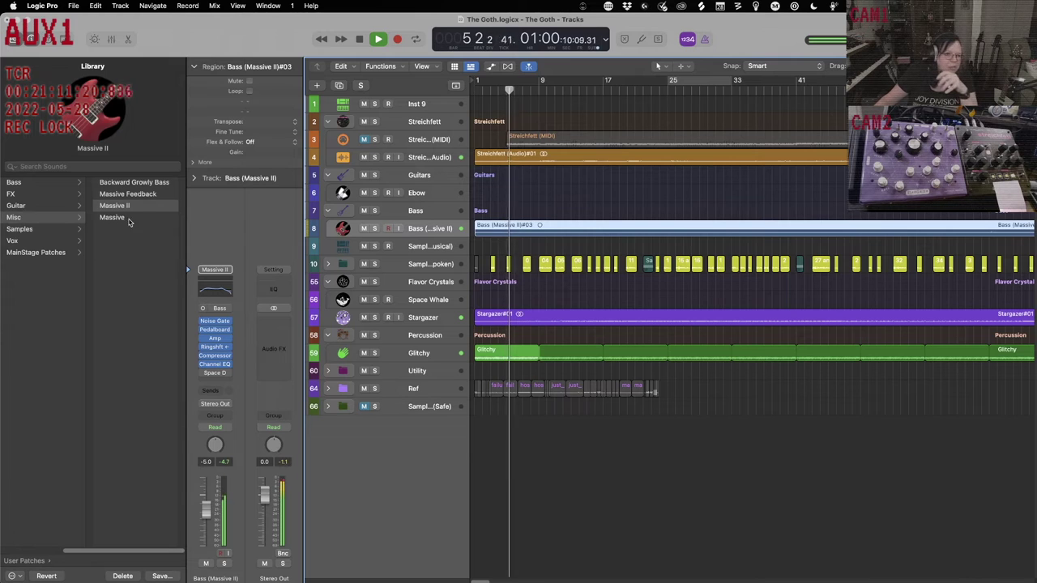
click(213, 339)
click(183, 343)
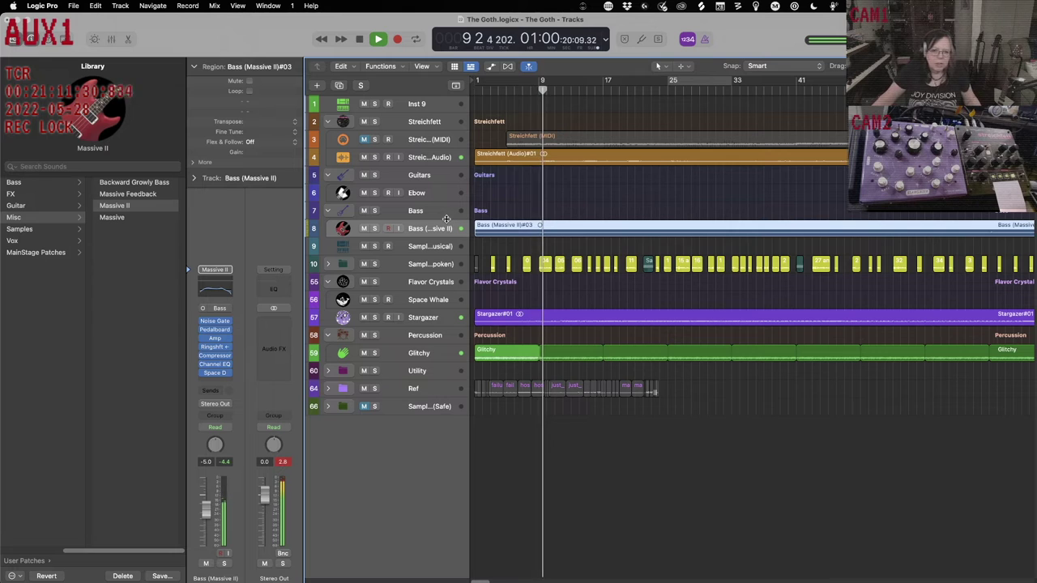
Duplicate the Bass (Massive II) track, copy its region onto the duplicate and load the Backward Growly Bass patch there.
key(super+d)
key(space)
click(537, 225)
drag(537, 224, 538, 246)
click(136, 183)
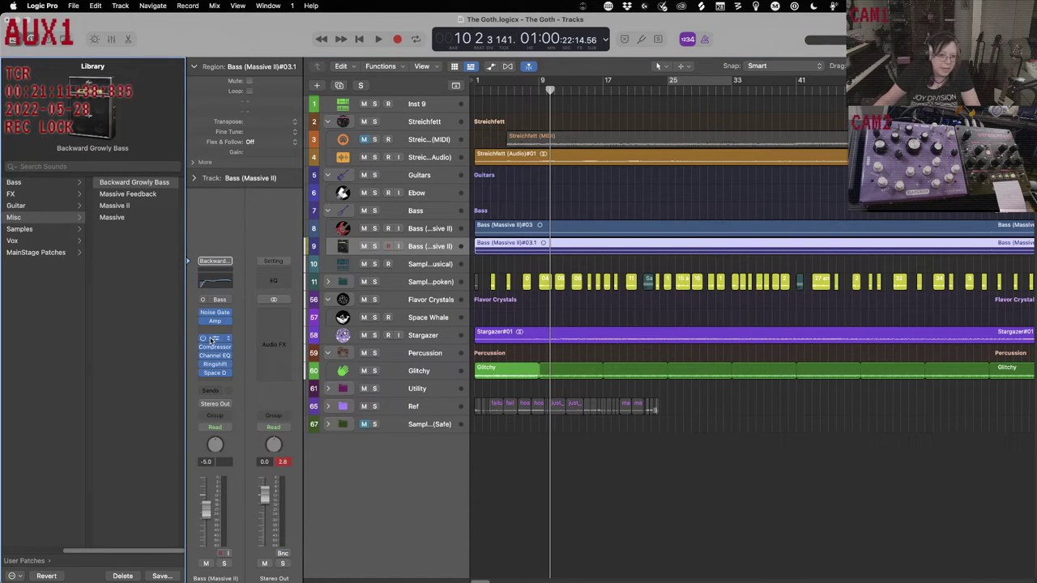
Insert a Pitch Shifter after the Amp on the duplicate bass track, set to 12 semitones and 25% mix.
click(227, 331)
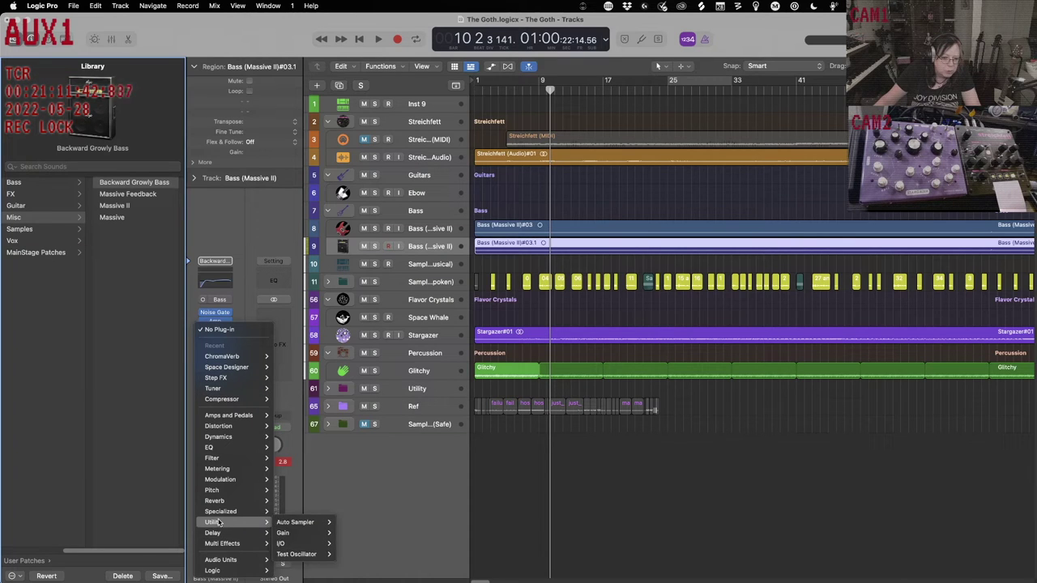
mouse_move(243, 490)
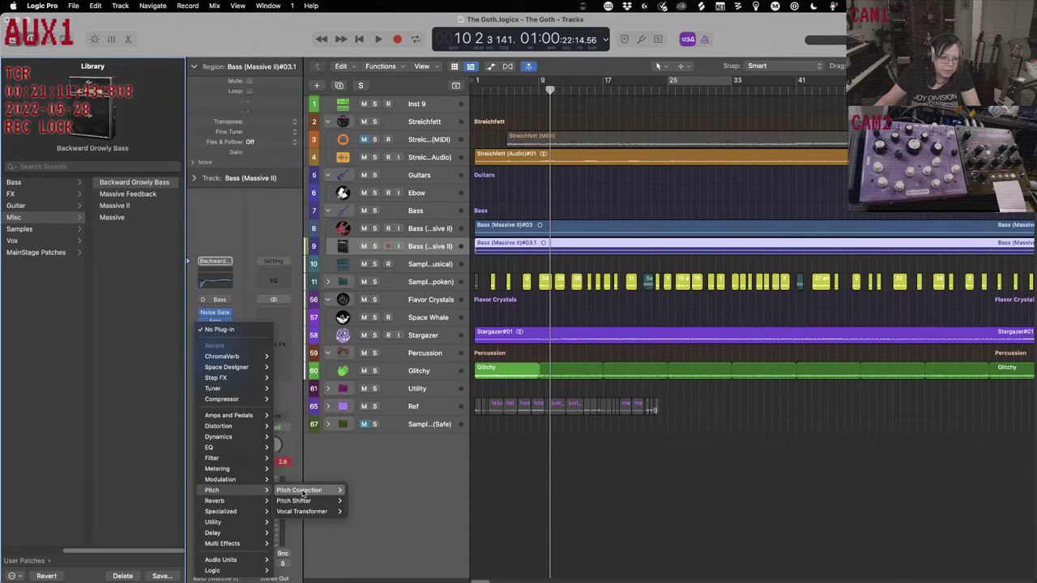
click(357, 501)
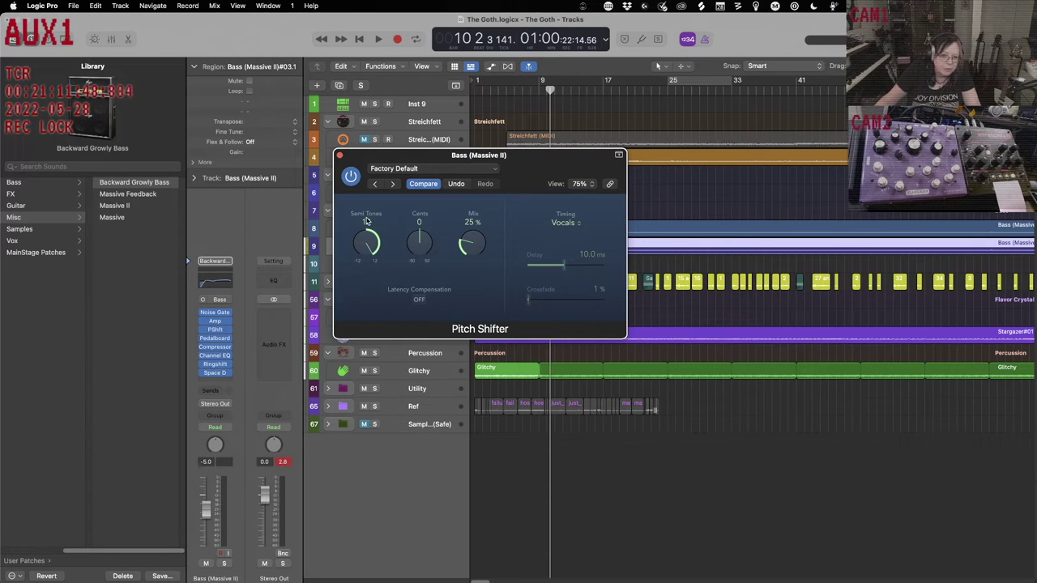
Play the project from the beginning, close the Pitch Shifter window and lower the duplicate bass track's volume to -5.8 dB.
key(space)
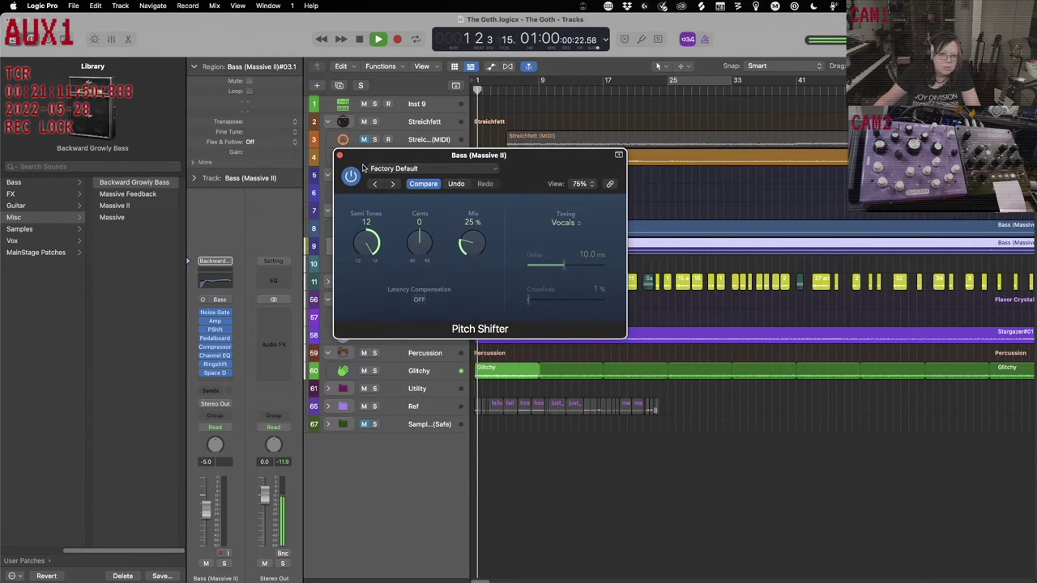
drag(364, 159, 602, 310)
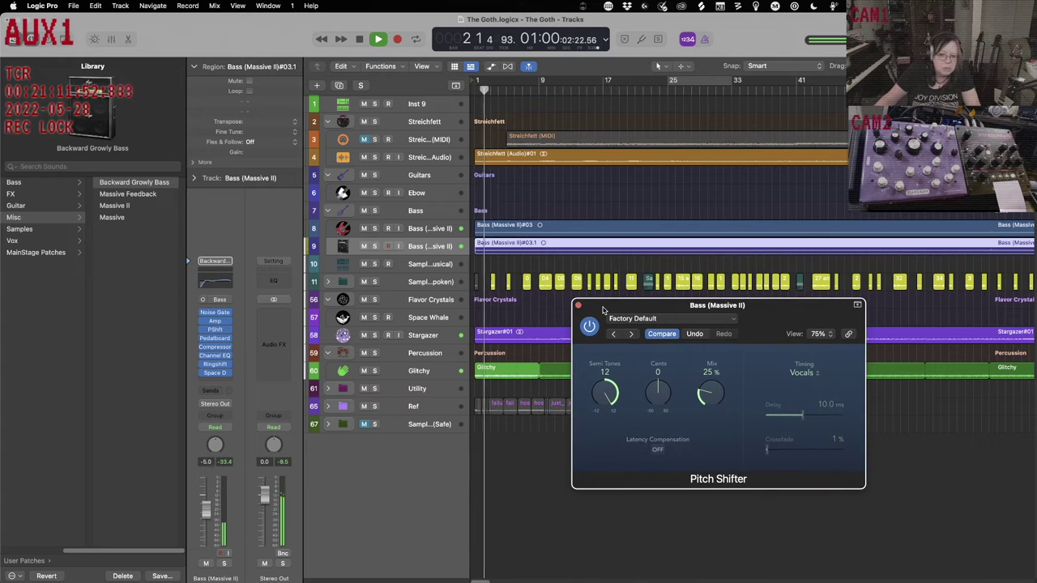
click(577, 306)
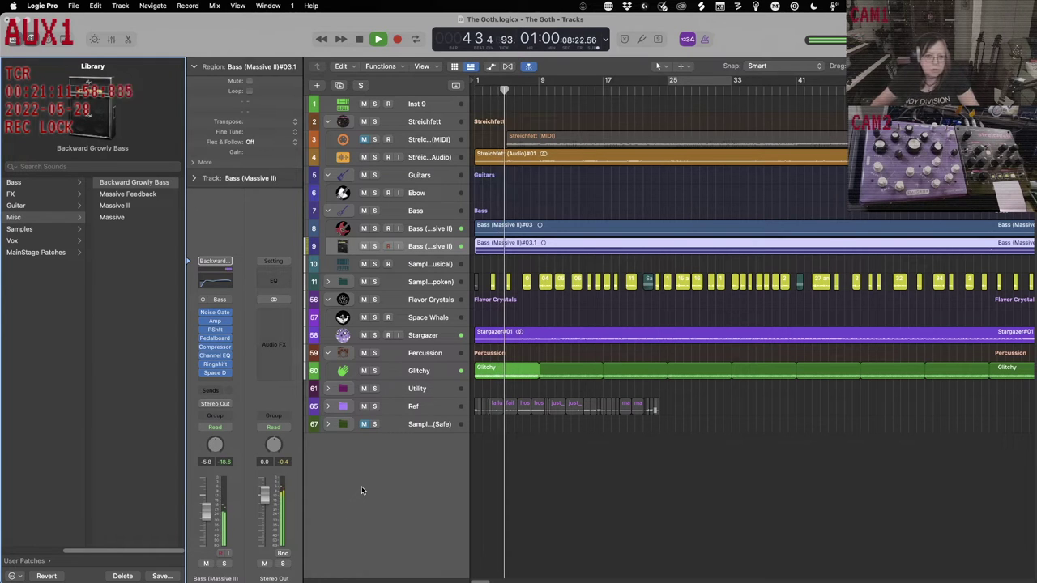
Set the original Massive II bass track's volume to -5.9 dB, hide the Library and select the duplicate bass track.
key(Up)
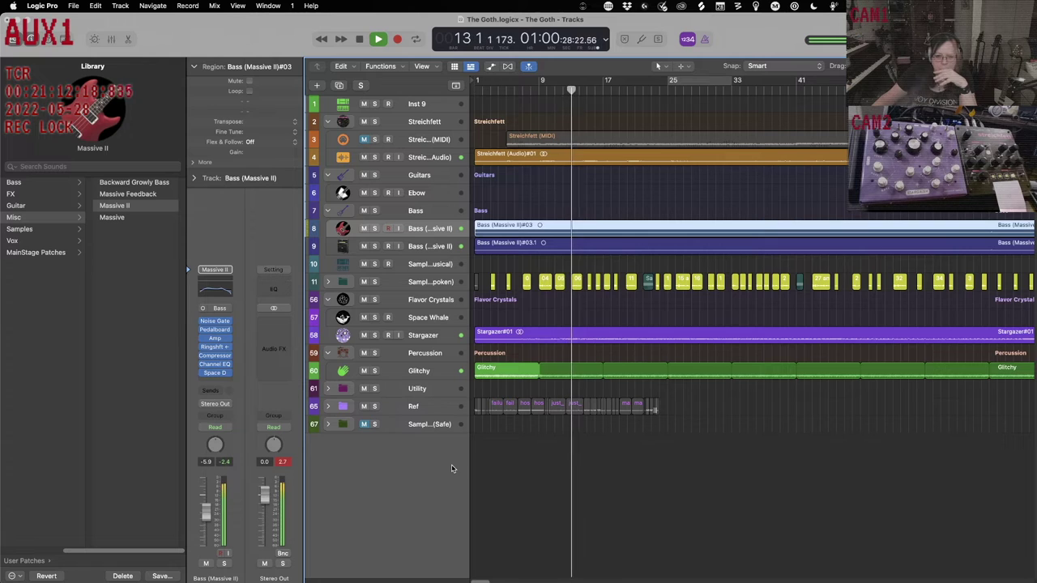
key(y)
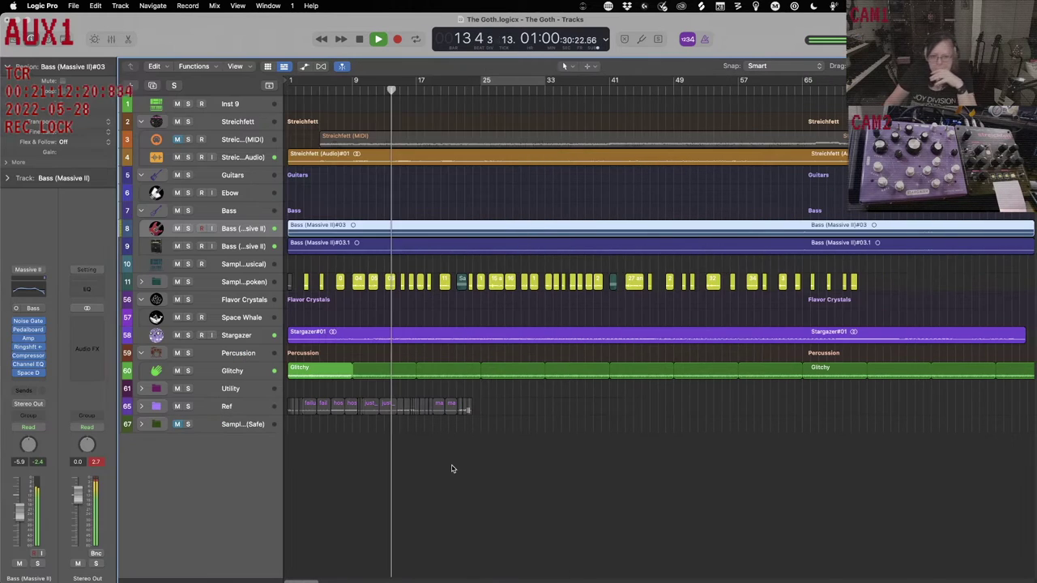
click(256, 244)
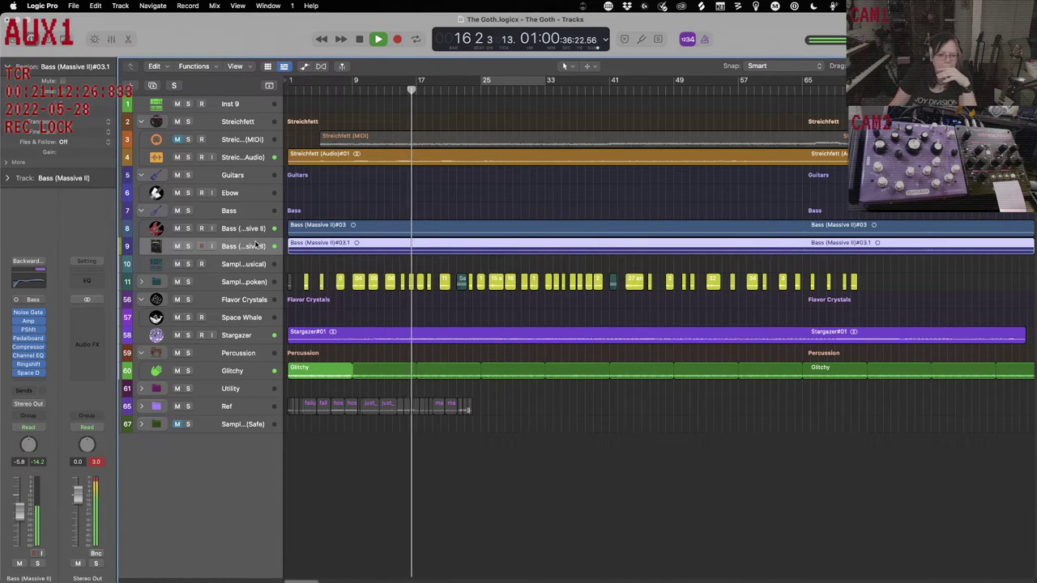
Name the duplicate bass region after its track and solo that track.
key(alt+shift+n)
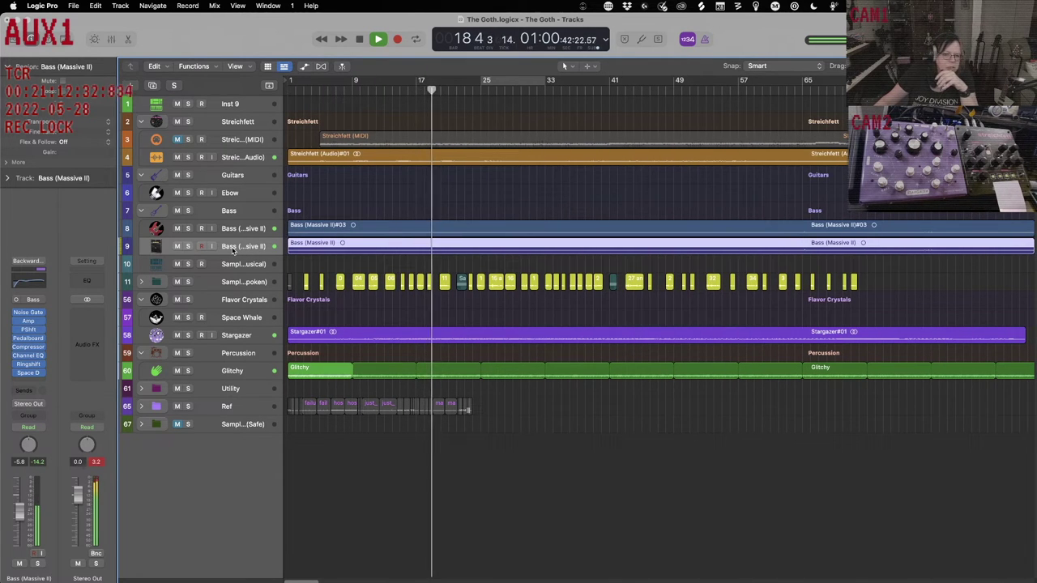
click(188, 247)
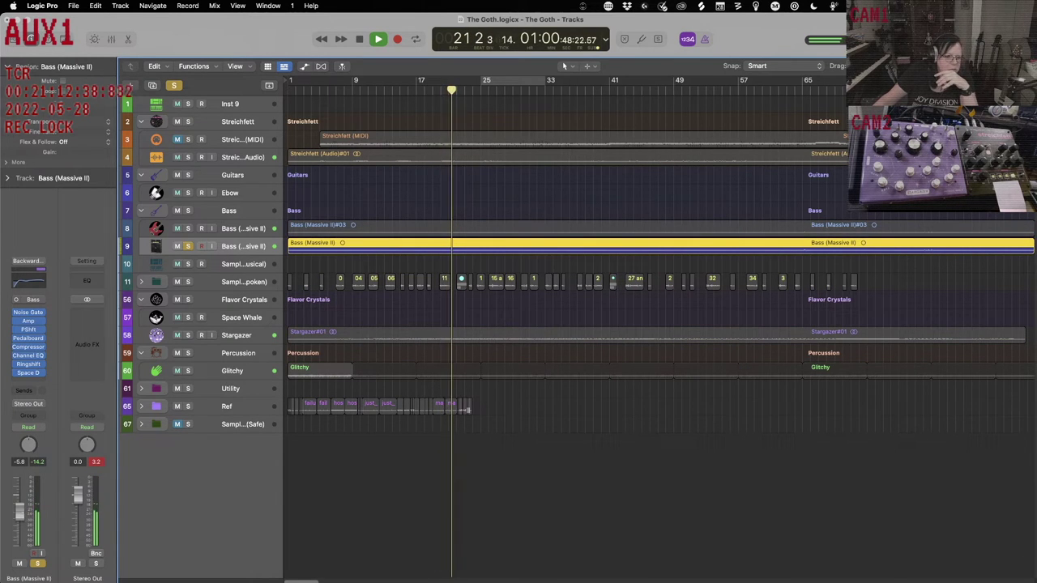
Set the duplicate bass track's volume to -2.9 dB and its Compressor's auto gain to -12 dB, and replay the unsoloed mix from the beginning.
click(29, 347)
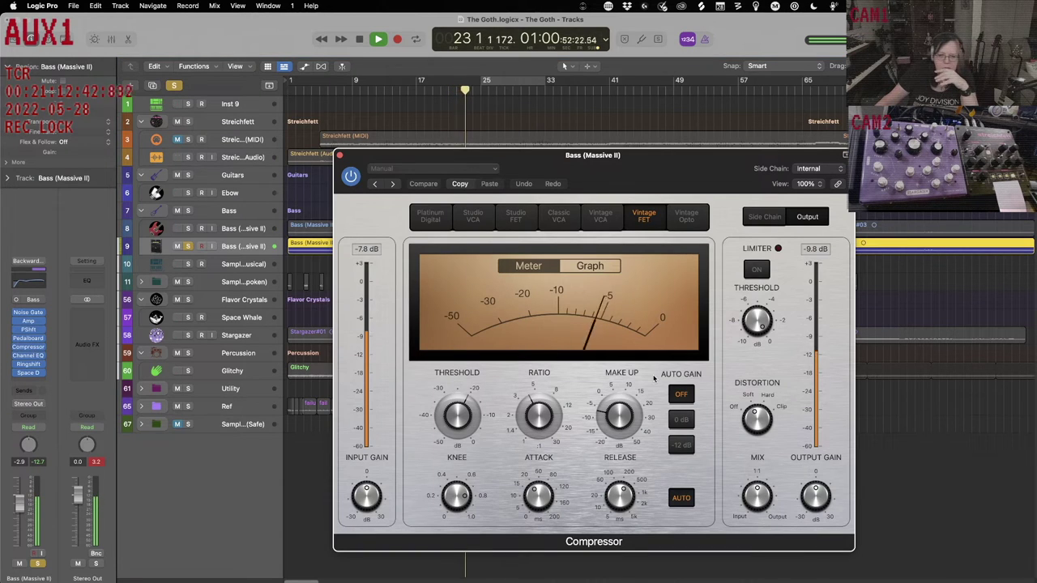
click(682, 442)
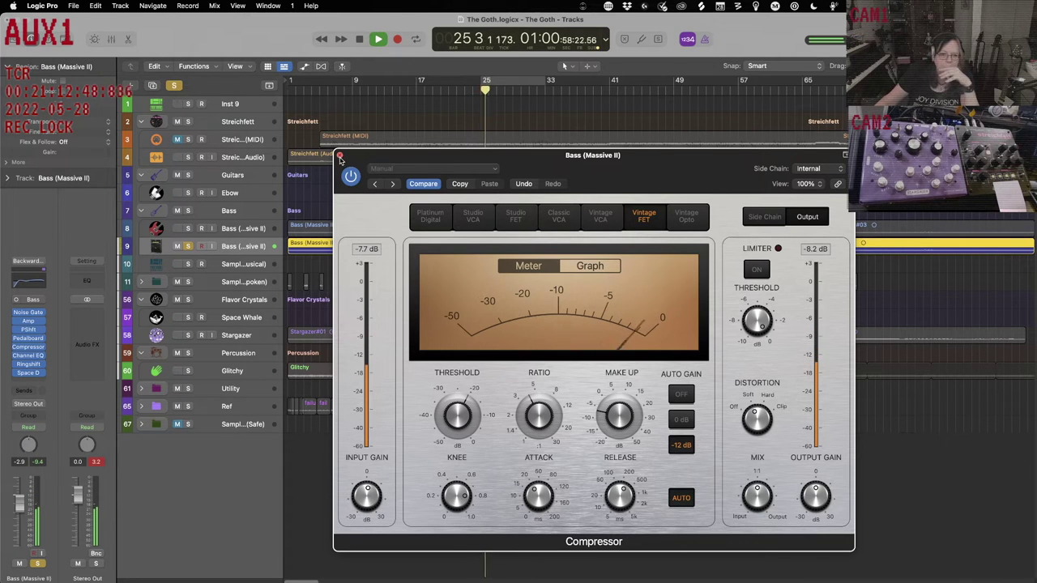
click(340, 155)
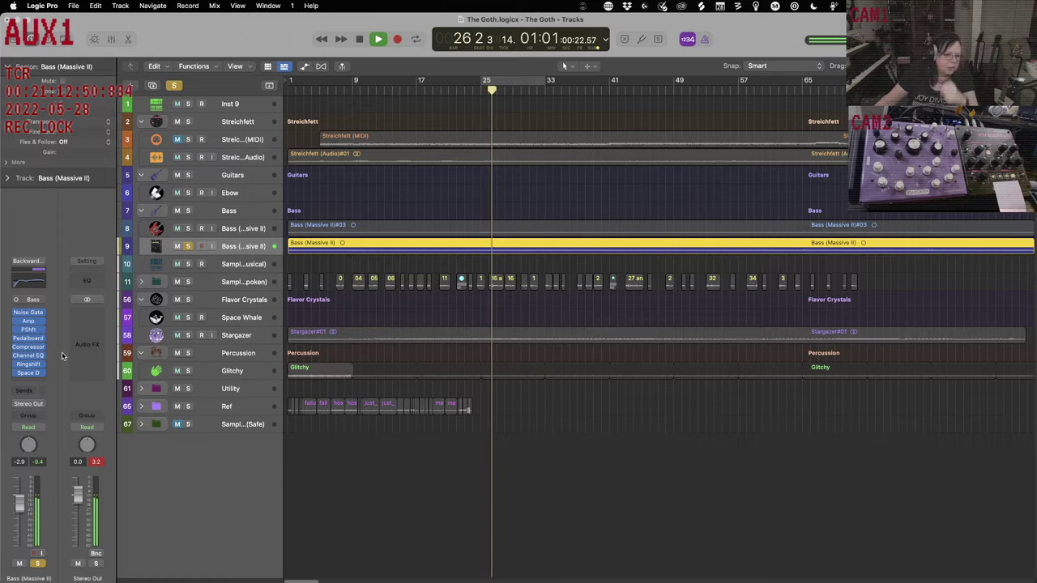
key(space)
key(Return)
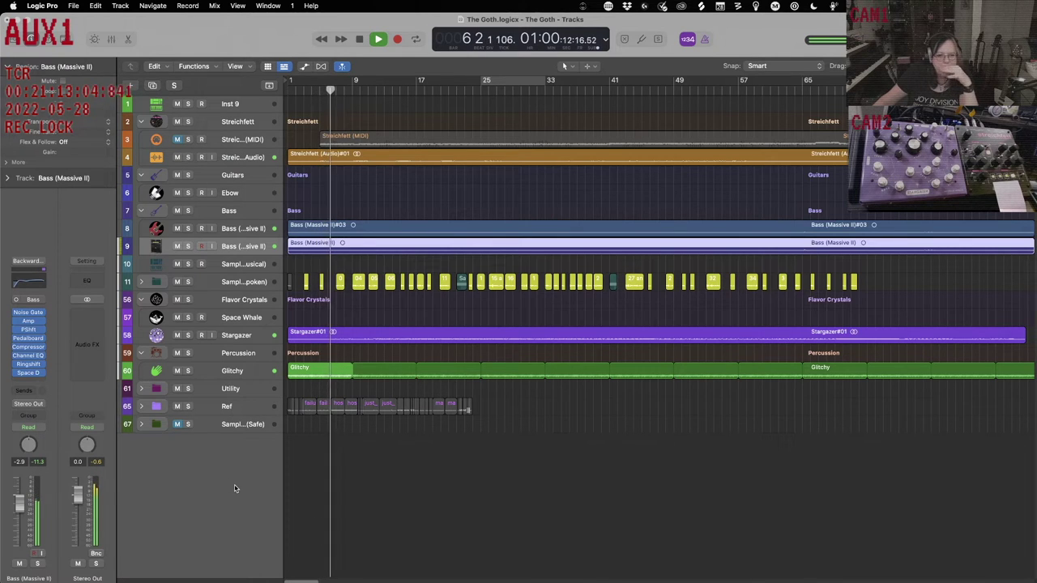
Set the Gain plug-in on the Stargazer track to +2.0 dB and close its window.
scroll(370, 484, right, 5)
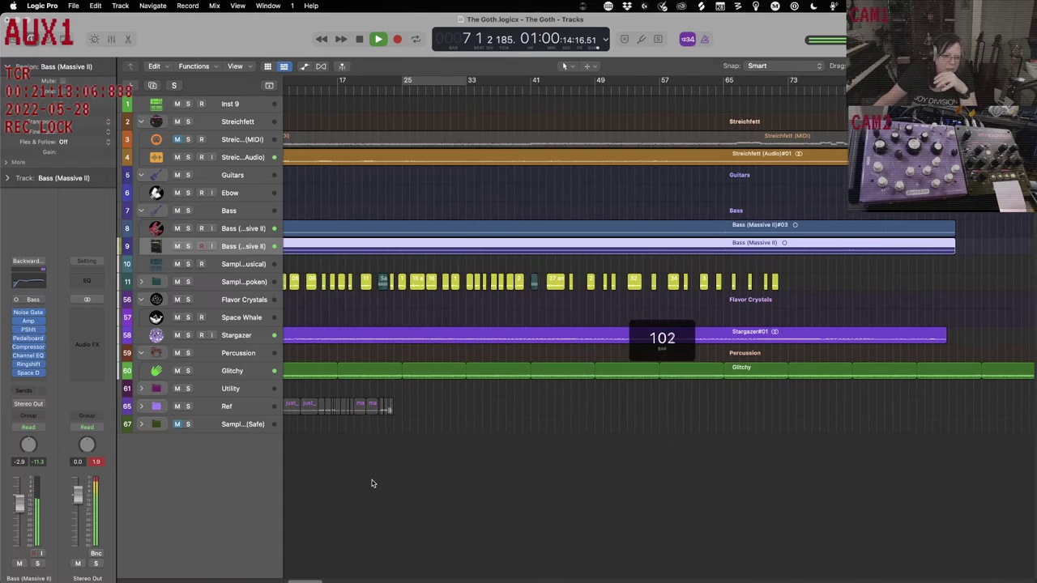
click(273, 332)
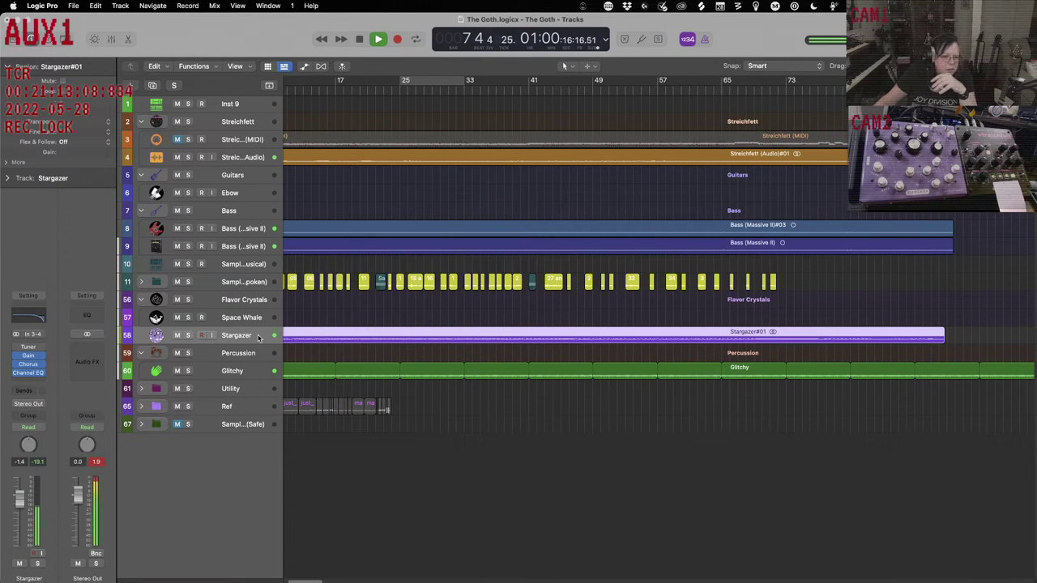
click(28, 356)
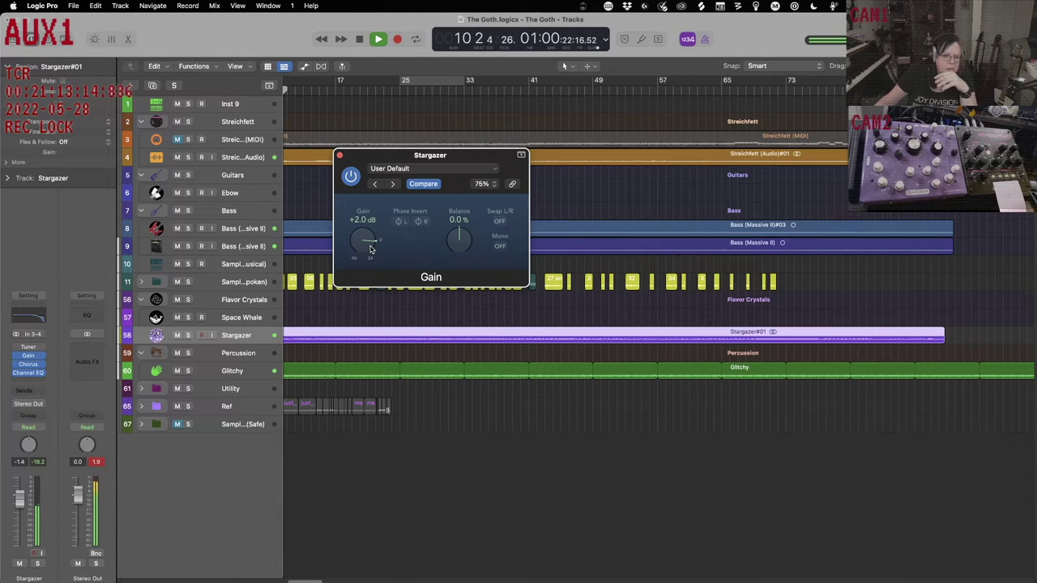
click(340, 156)
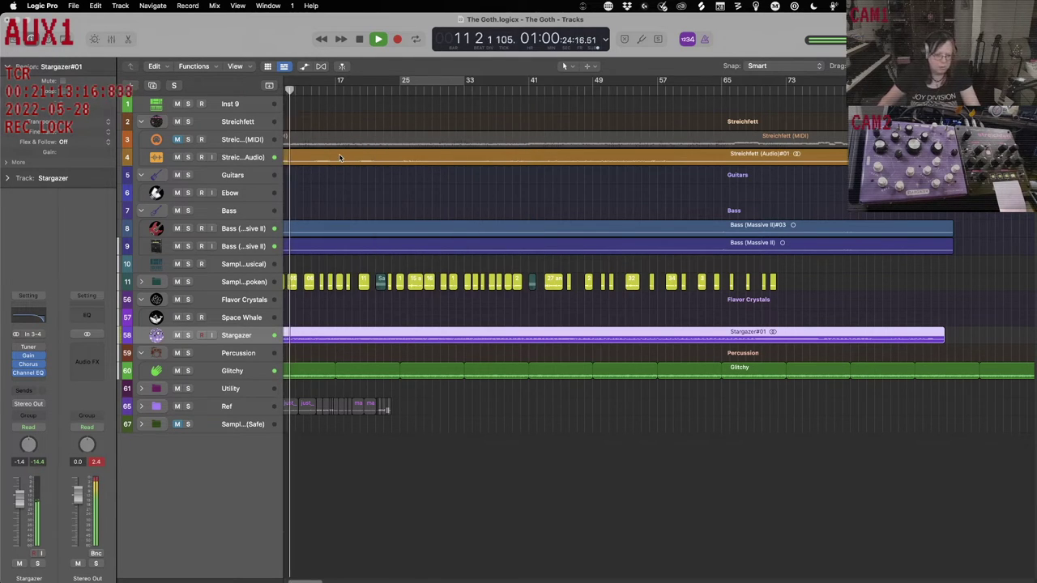
Solo the Stargazer track and insert a stereo Step FX after its Channel EQ.
key(s)
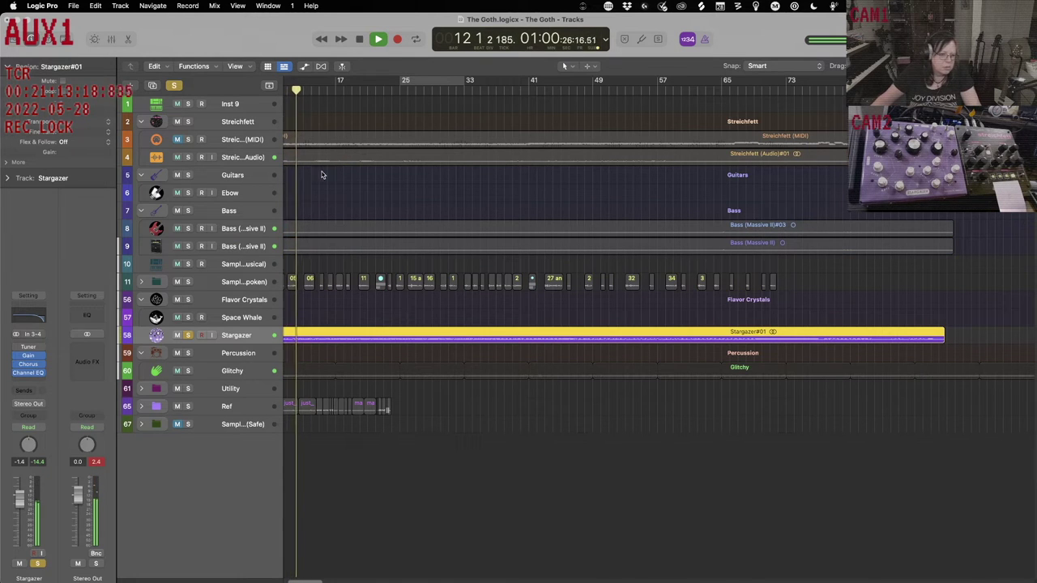
click(40, 383)
mouse_move(43, 437)
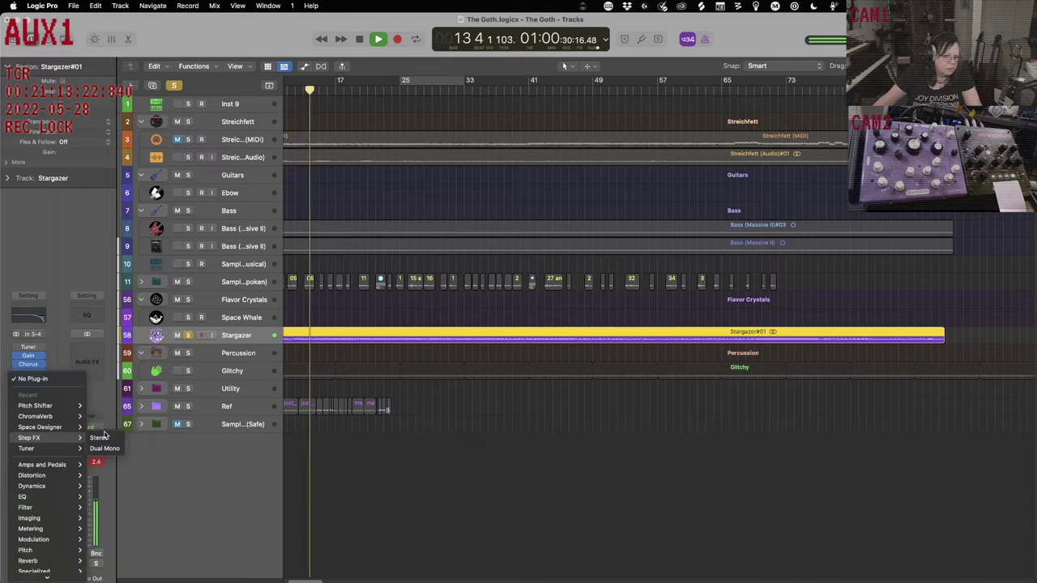
click(100, 438)
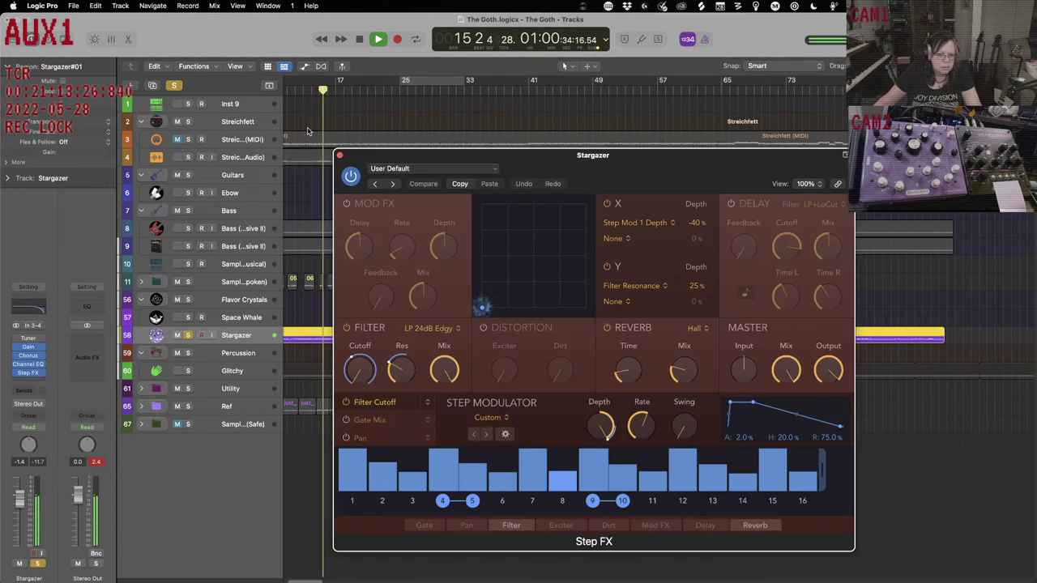
Try the Warped presets Fluff Verb and Unstable Tune in Stargazer's Step FX.
click(413, 169)
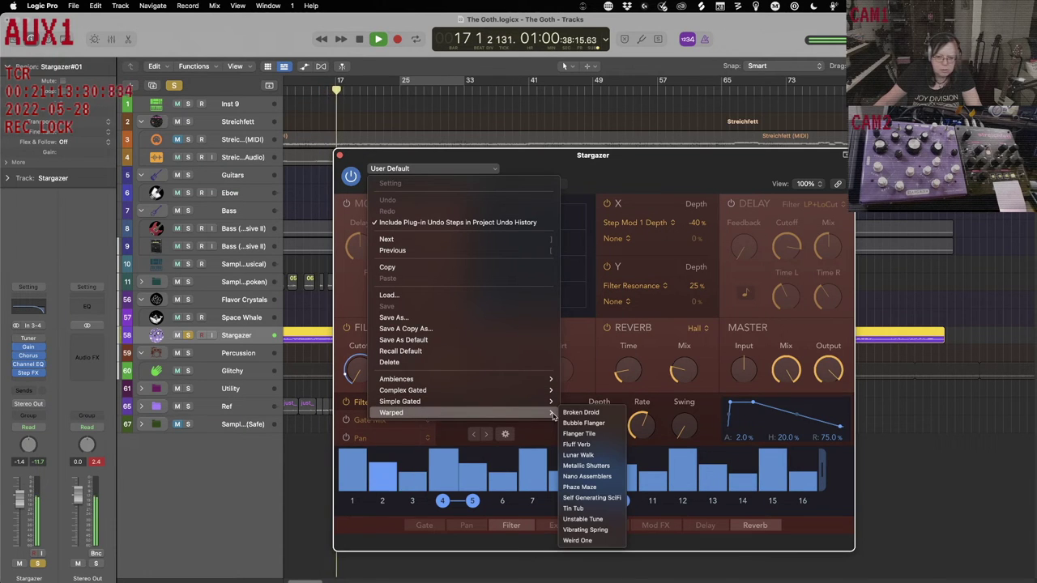
click(591, 443)
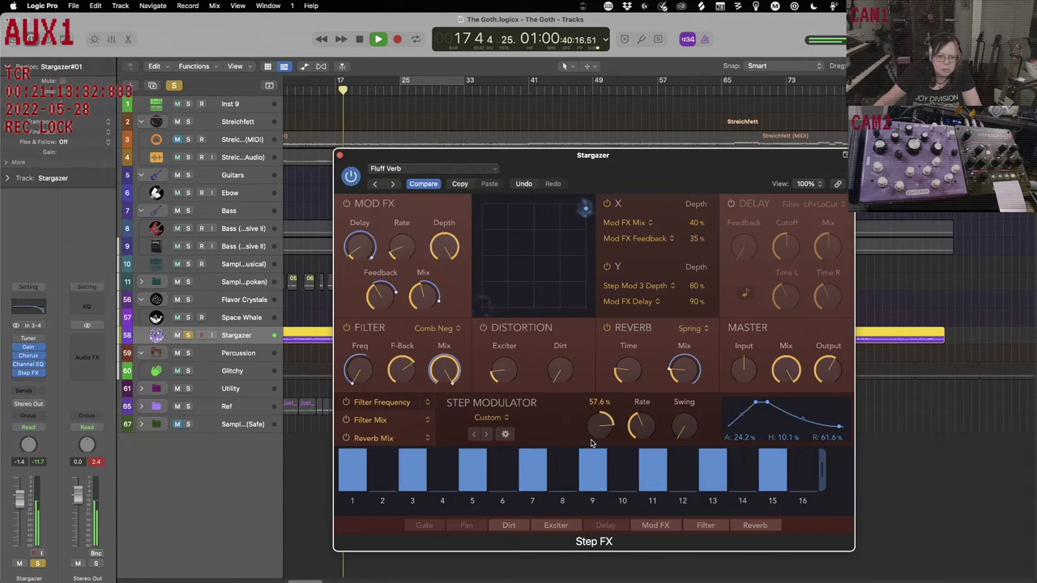
click(454, 174)
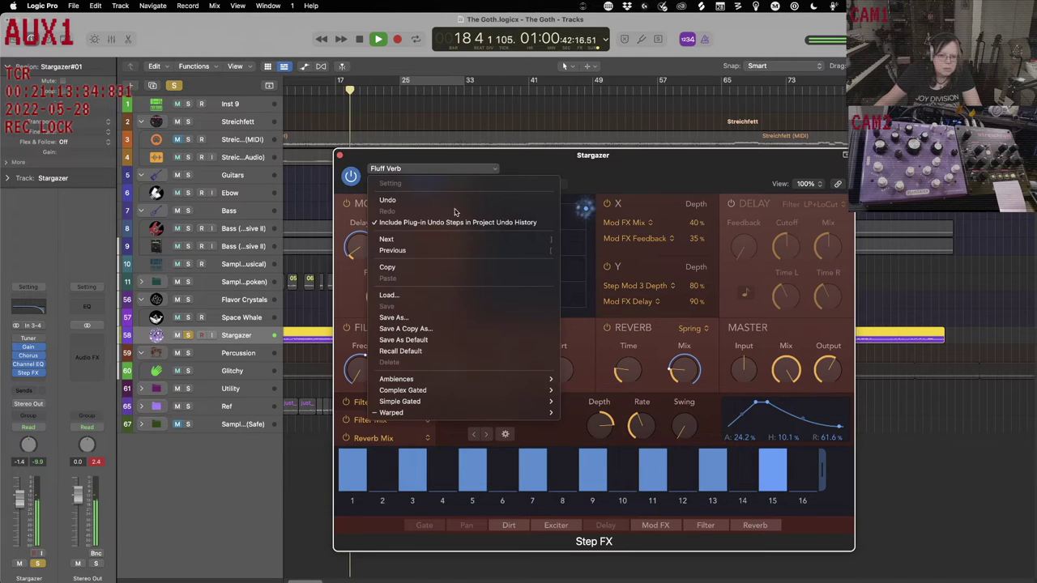
mouse_move(470, 412)
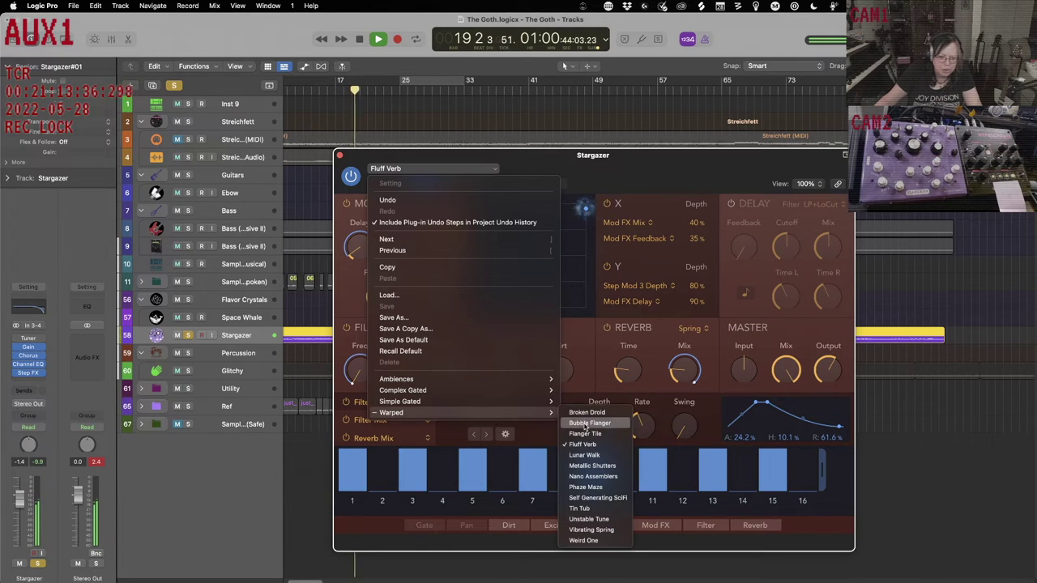
click(601, 519)
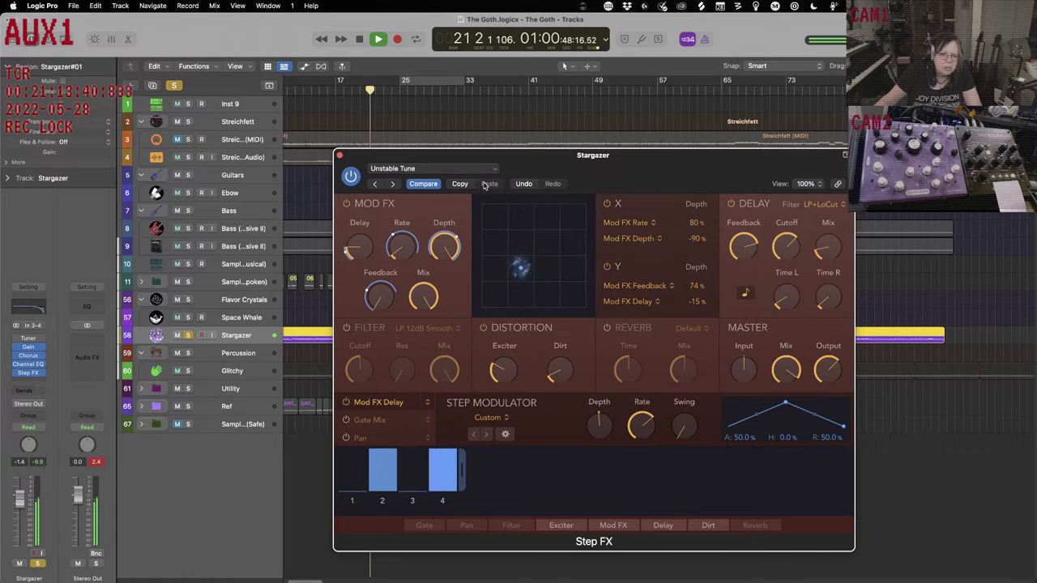
Try a lower XY pad position and Mod FX Delay as the first X target in the Unstable Tune preset.
mouse_move(406, 247)
drag(405, 247, 430, 253)
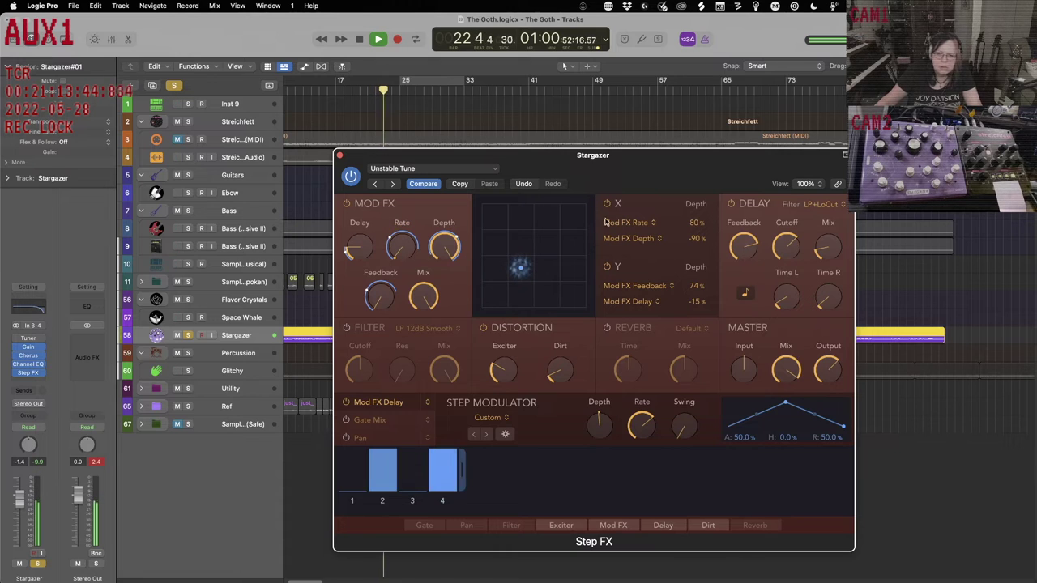
click(528, 296)
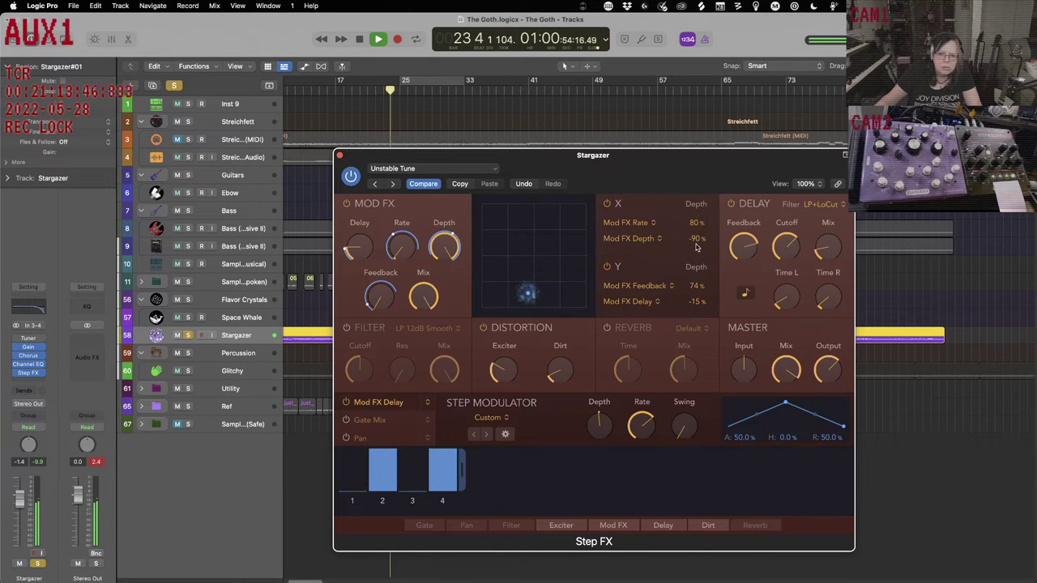
click(653, 224)
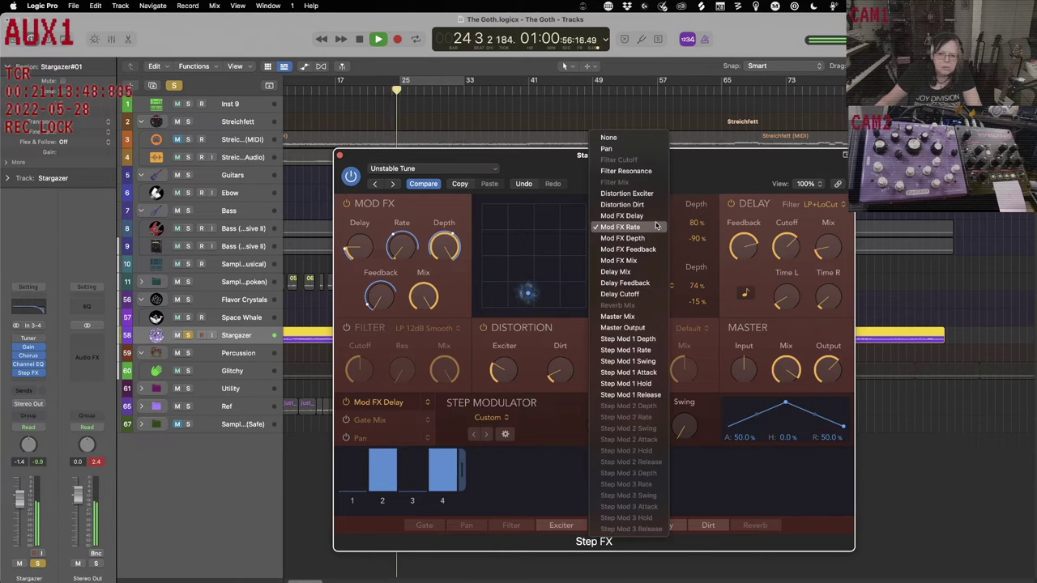
click(649, 215)
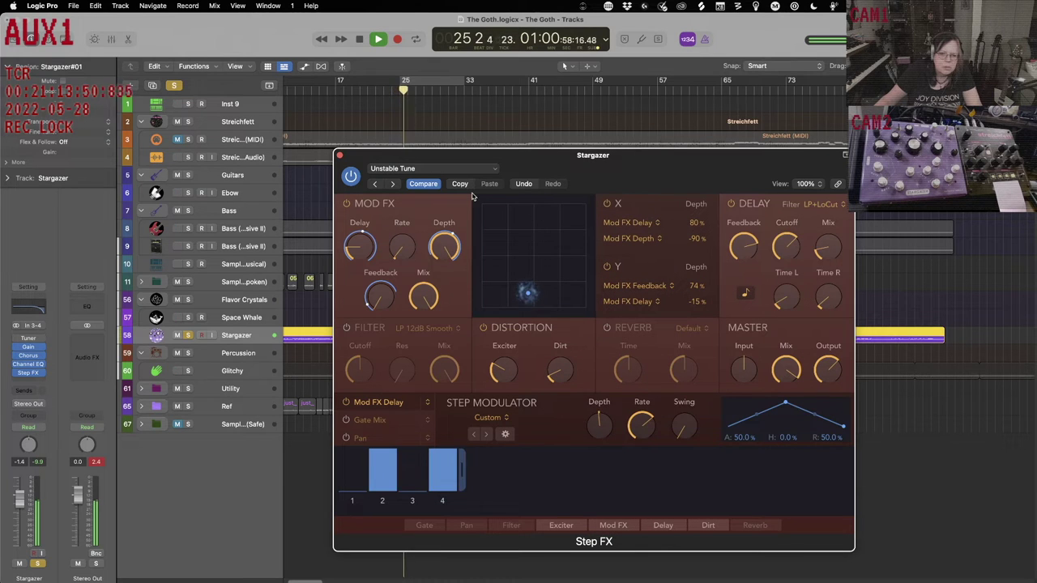
Try the Complex Gated preset Filter Chase in Stargazer's Step FX.
click(433, 169)
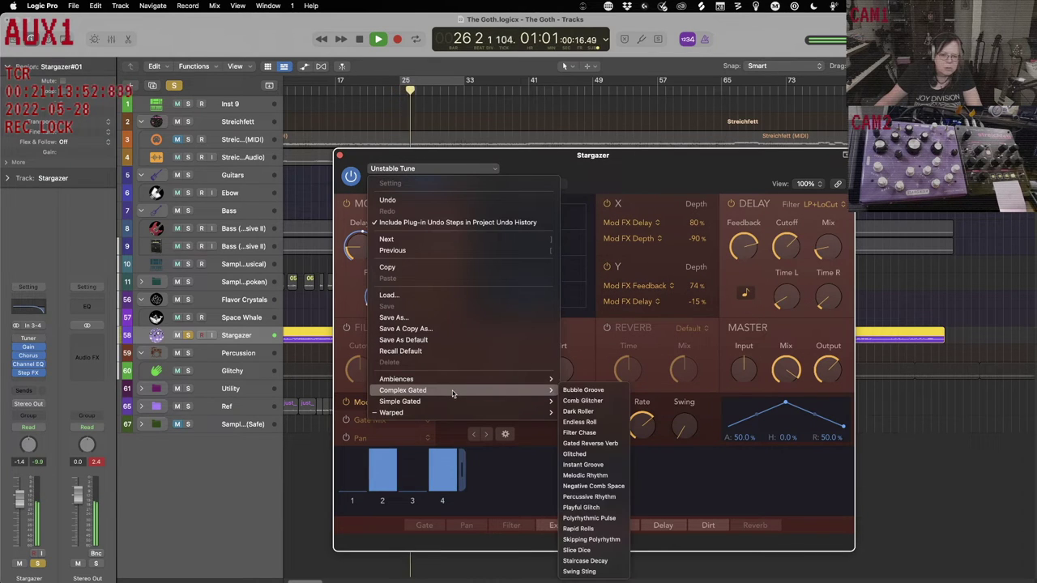
mouse_move(452, 389)
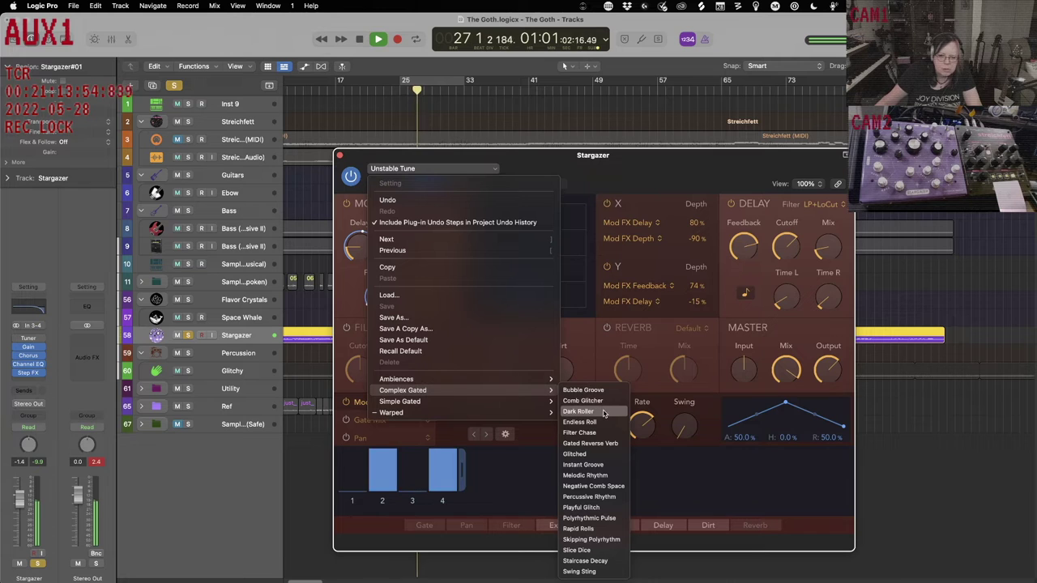
click(591, 433)
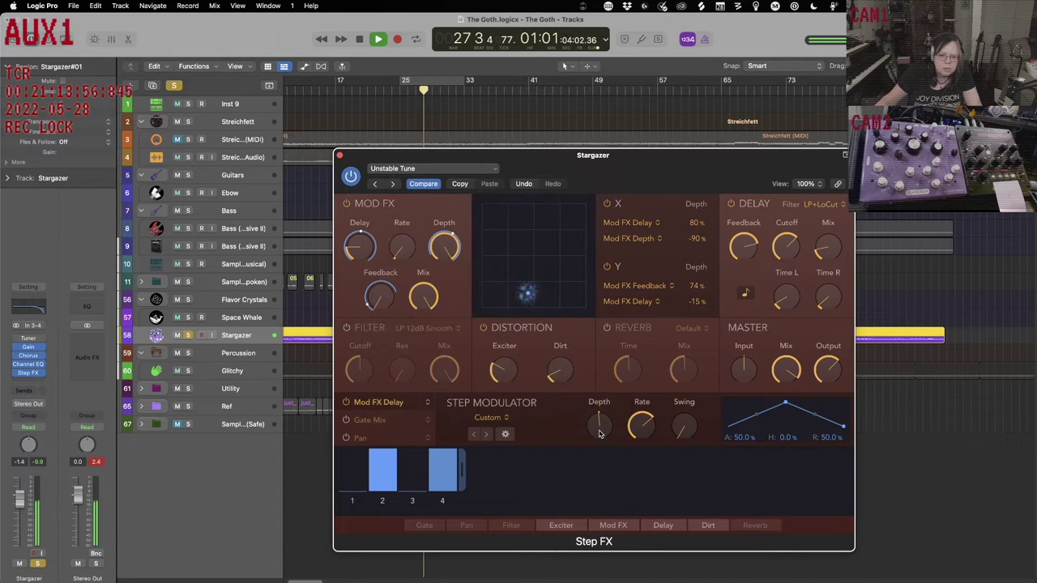
Load the Complex Gated preset Polyrhythmic Pulse in Stargazer's Step FX.
click(495, 174)
mouse_move(473, 404)
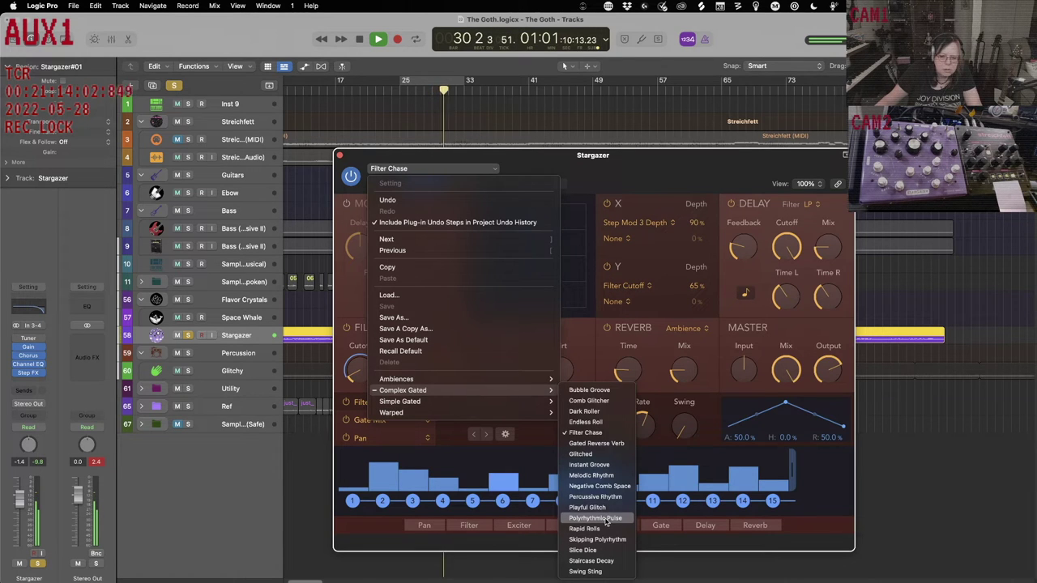
click(595, 518)
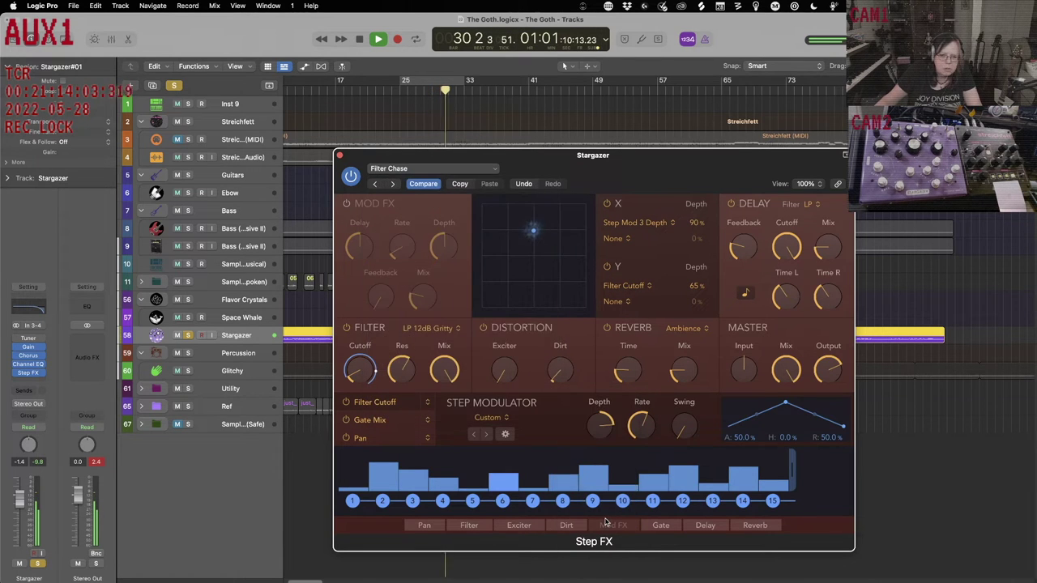
click(495, 173)
click(535, 163)
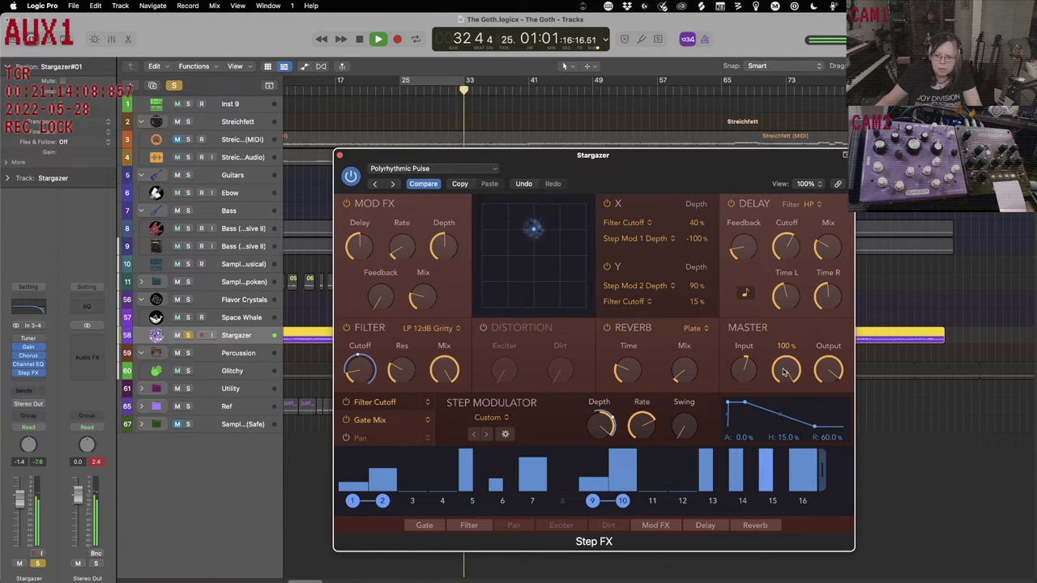
Lower Step FX's master mix, raise its filter resonance, set the filter mix to about 85% and close the window.
drag(783, 386, 785, 407)
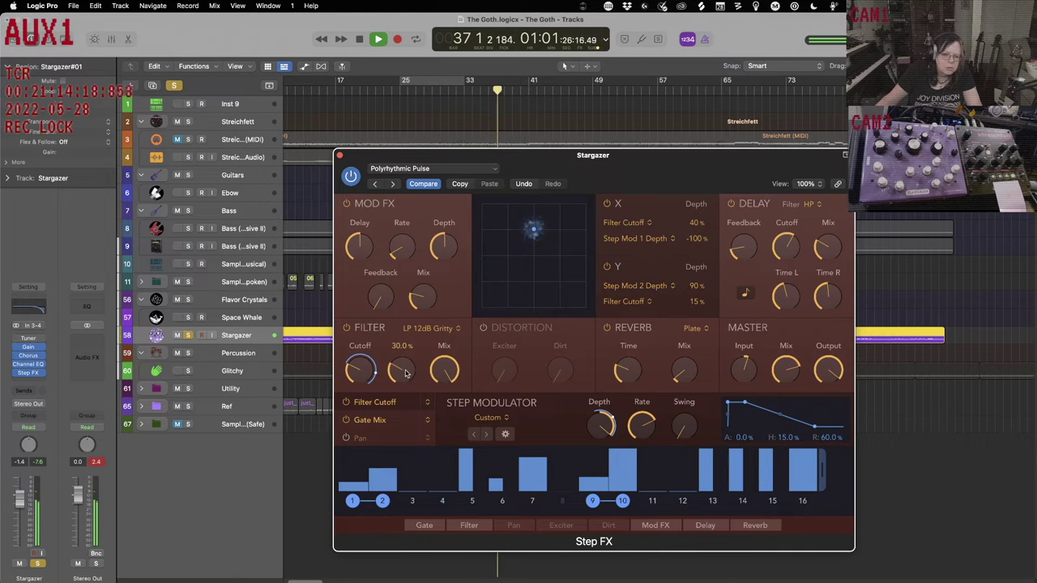
drag(438, 373, 442, 389)
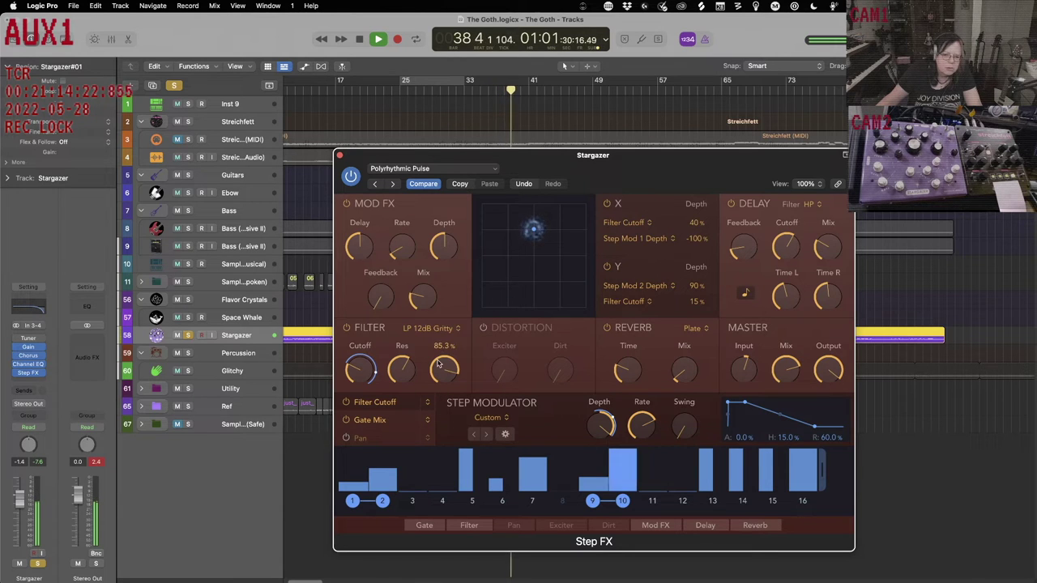
click(340, 155)
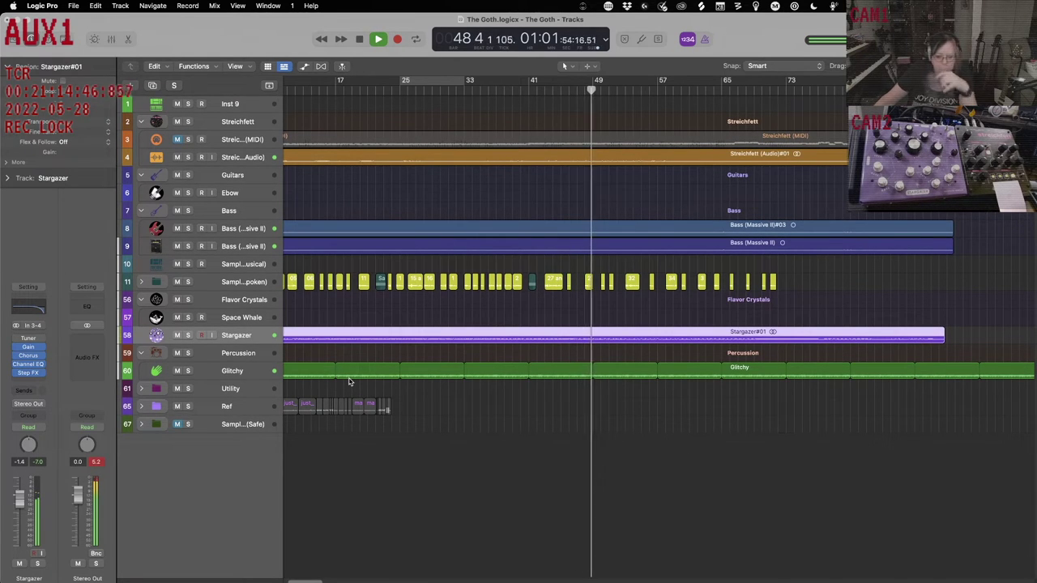
Stop playback, return to the beginning of the project and select the Ebow track.
key(space)
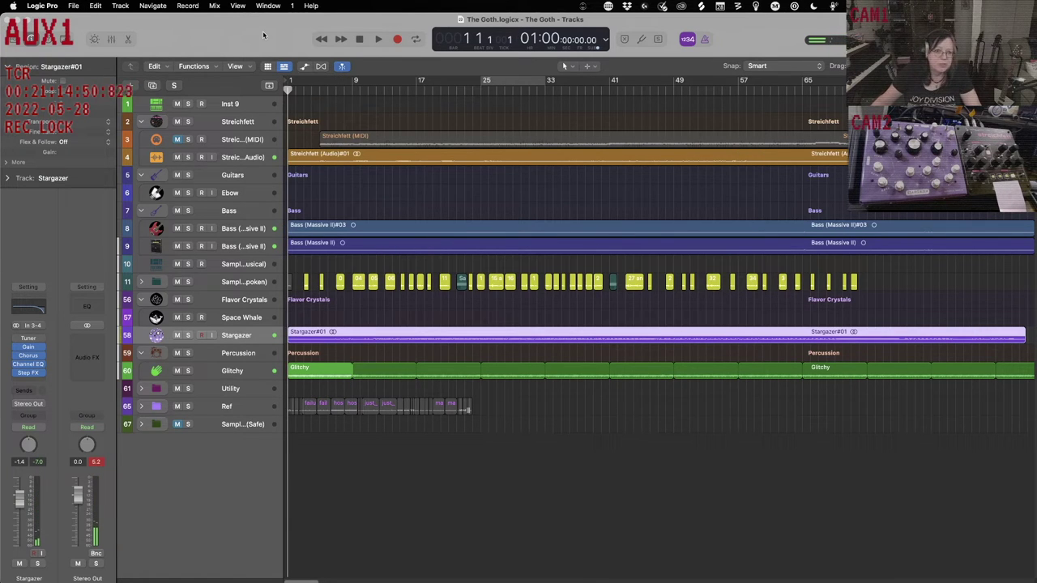
click(231, 188)
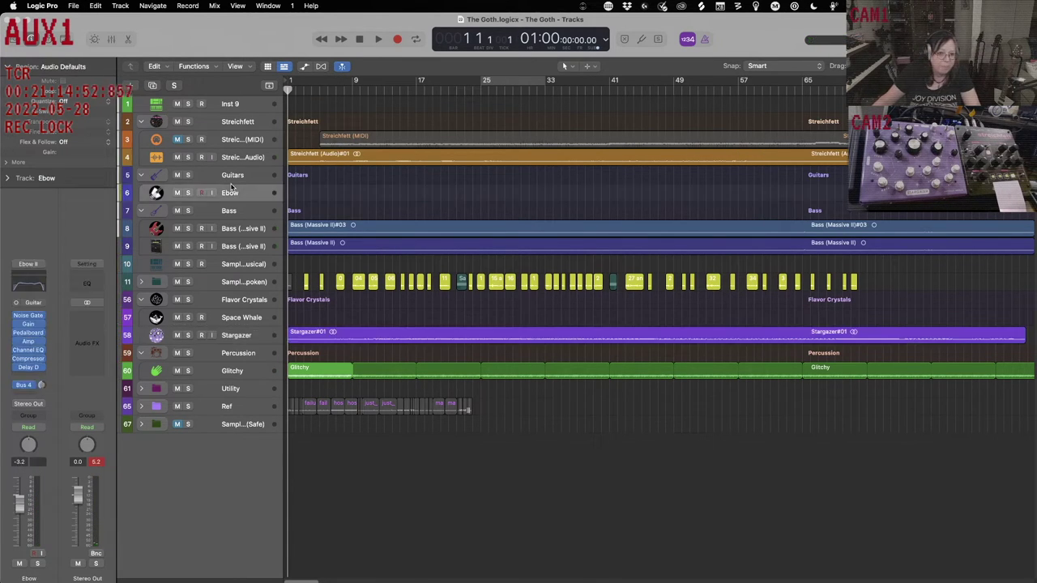